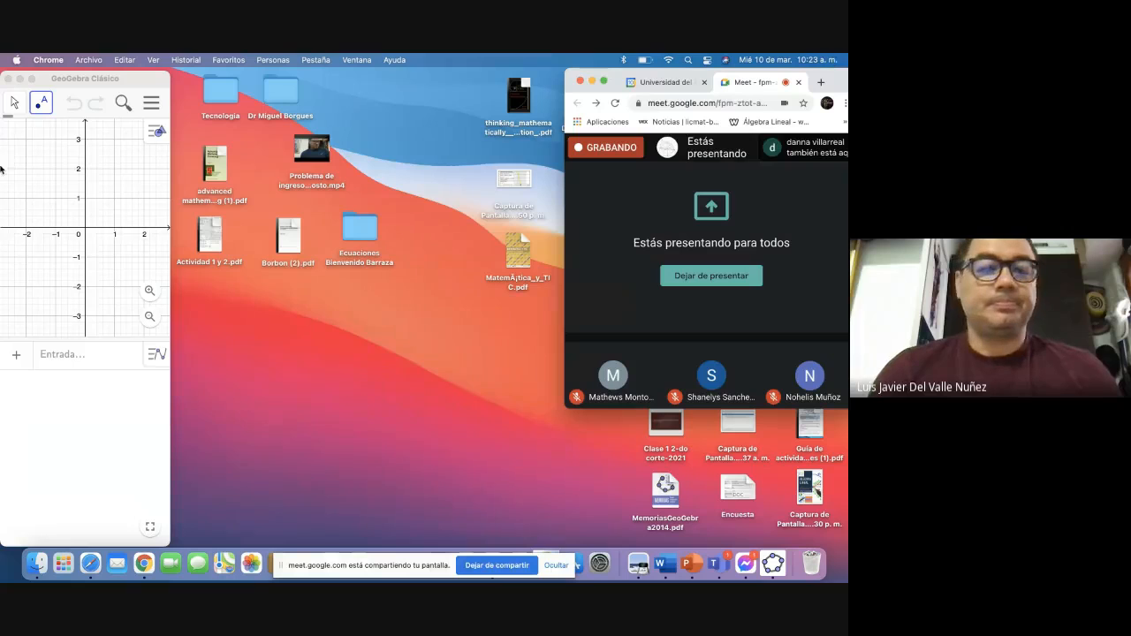
pyautogui.moveTo(124, 73); pyautogui.dragTo(552, 80)
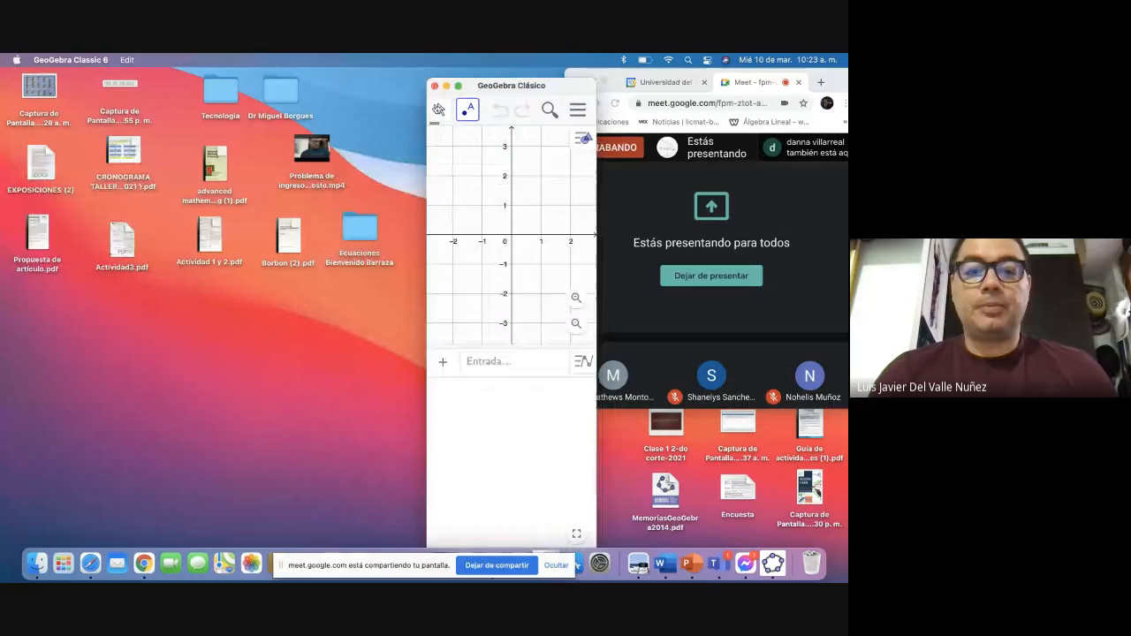
pyautogui.click(458, 85)
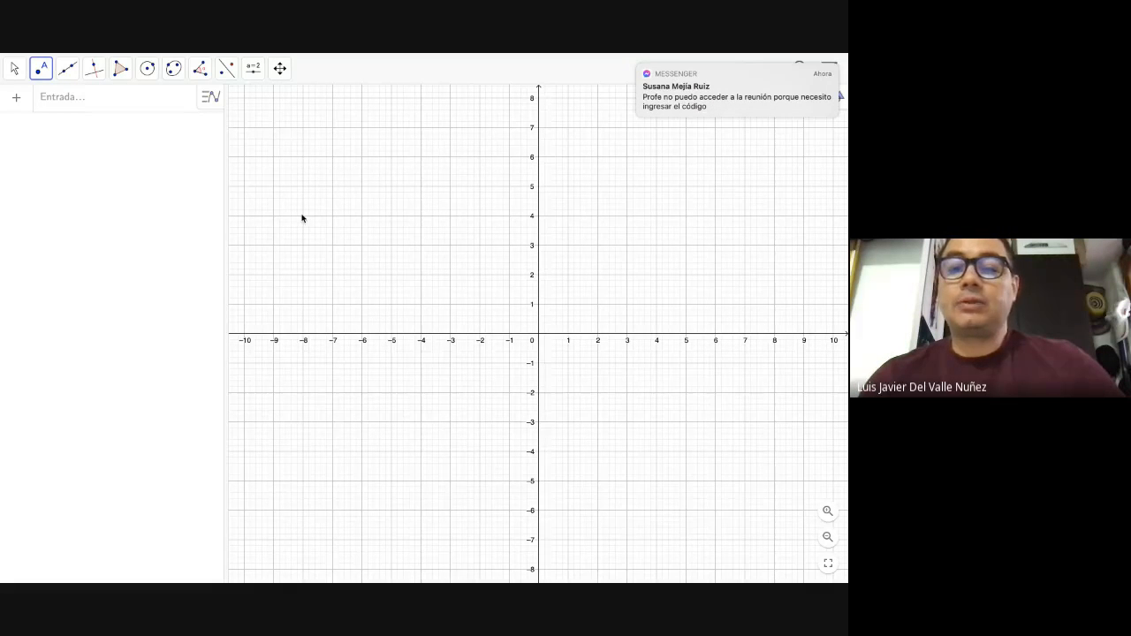
pyautogui.moveTo(302, 58)
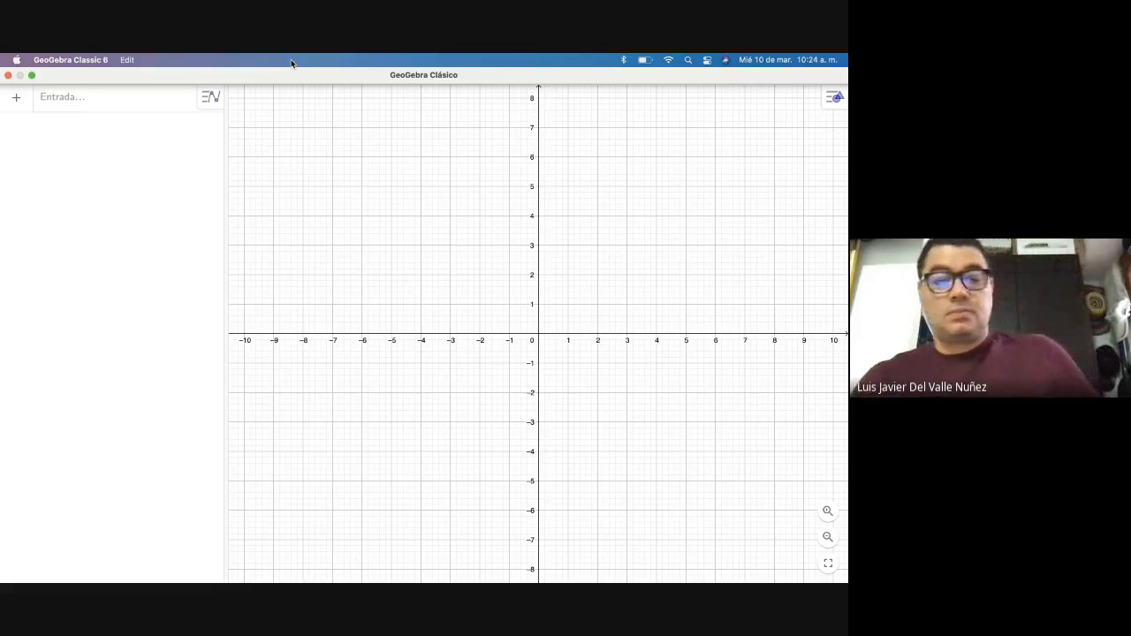
pyautogui.click(33, 77)
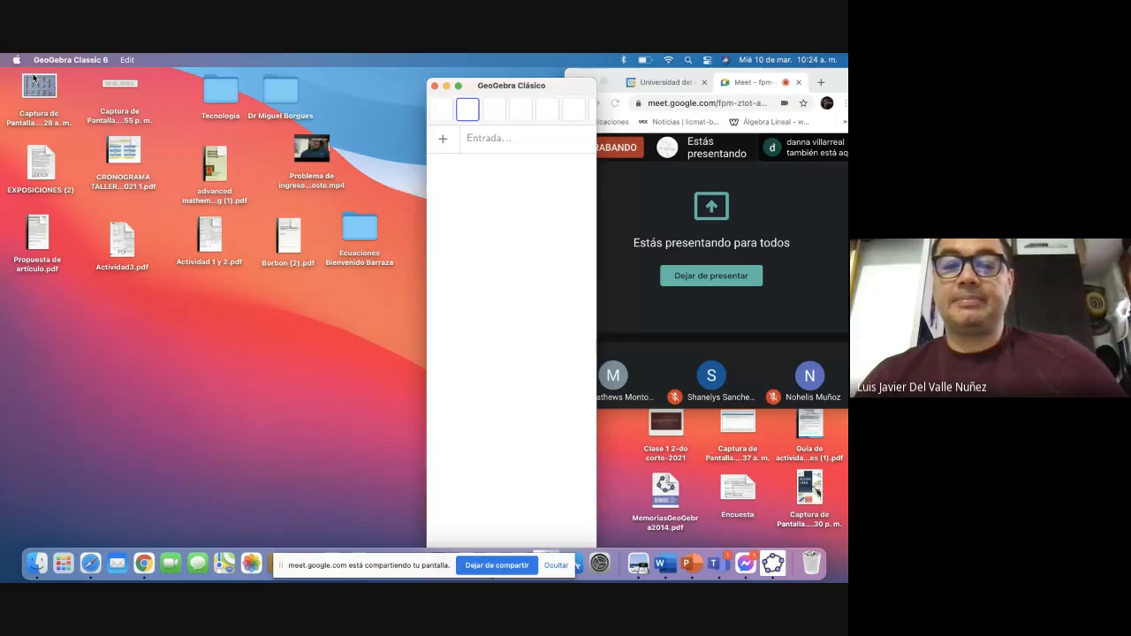
# Step: Switch to the Google Meet window and pin your own camera feed in the call
pyautogui.moveTo(841, 83); pyautogui.dragTo(539, 82)
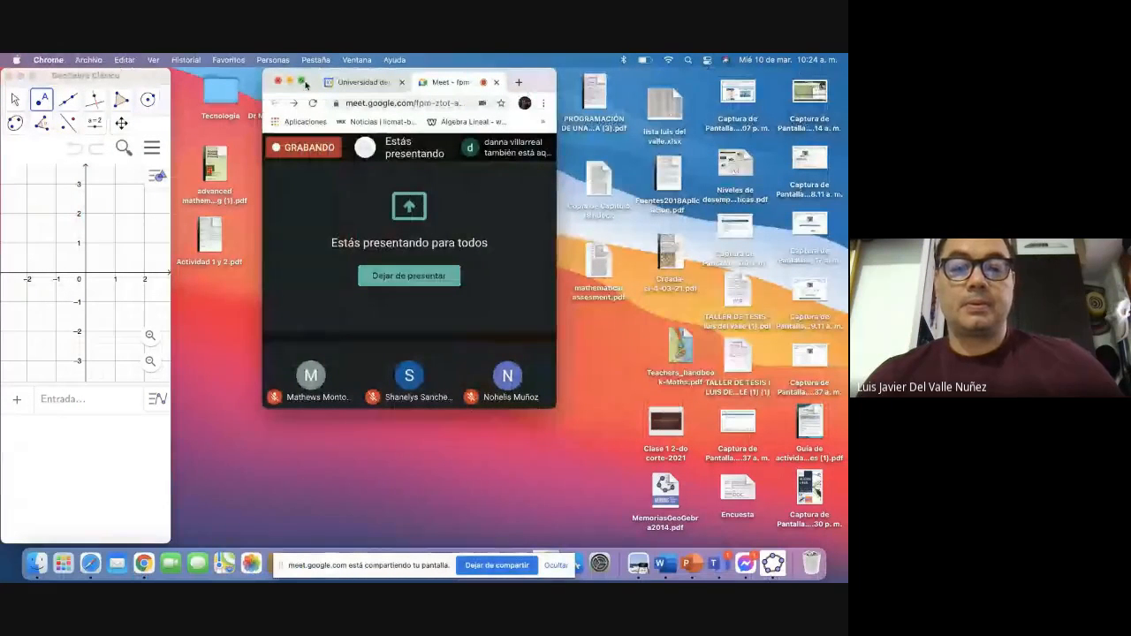
pyautogui.click(303, 82)
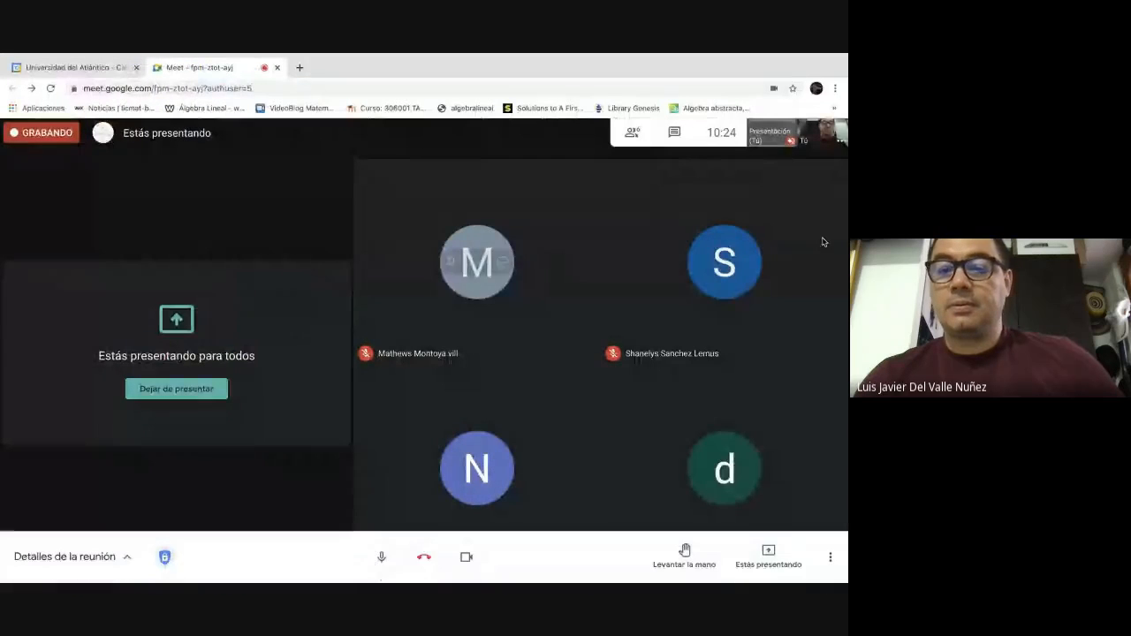
pyautogui.moveTo(805, 142)
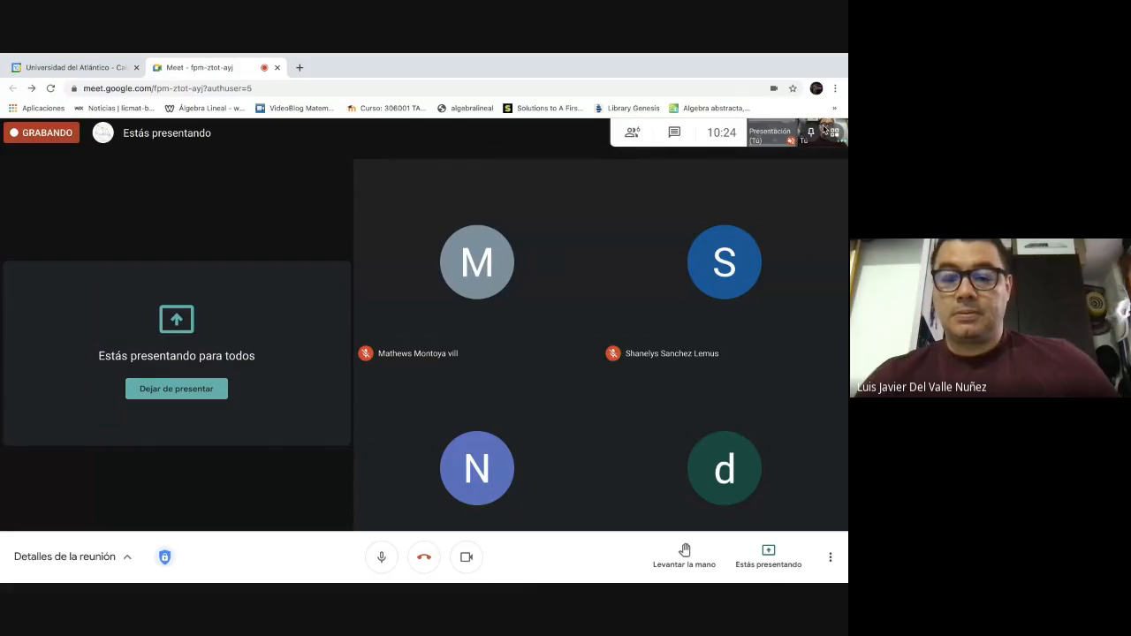
pyautogui.click(811, 134)
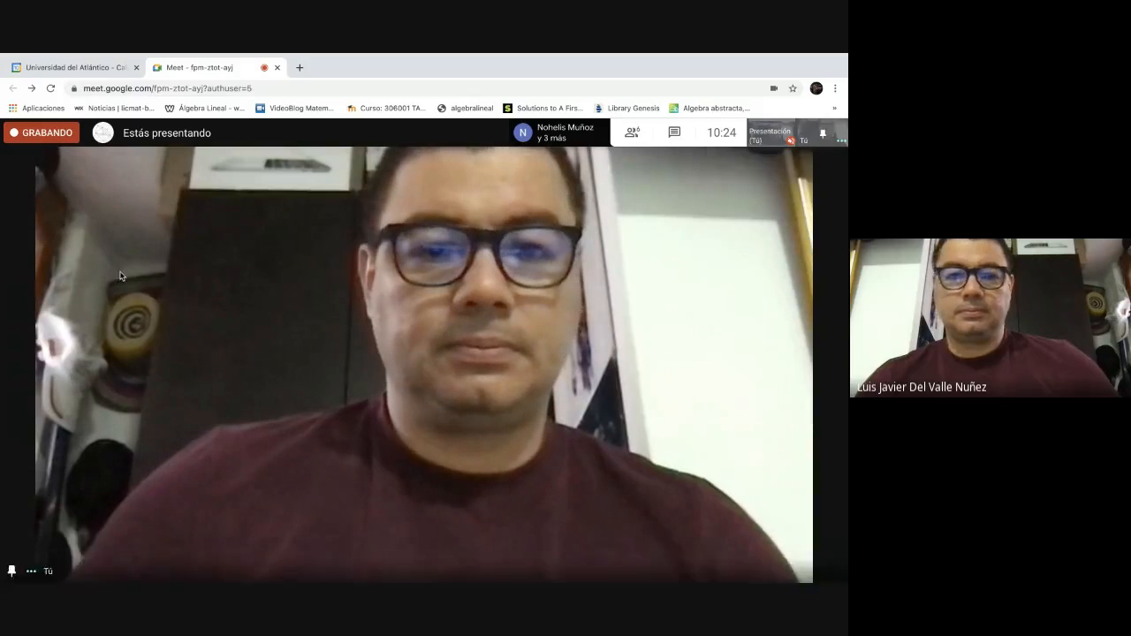
pyautogui.moveTo(98, 54)
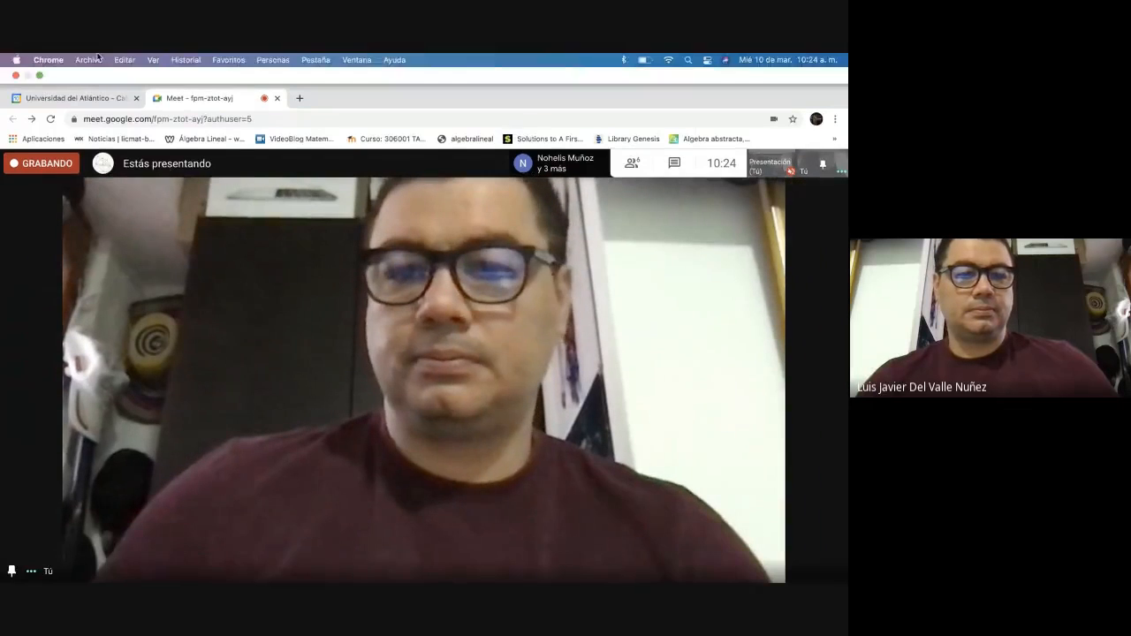
pyautogui.click(40, 76)
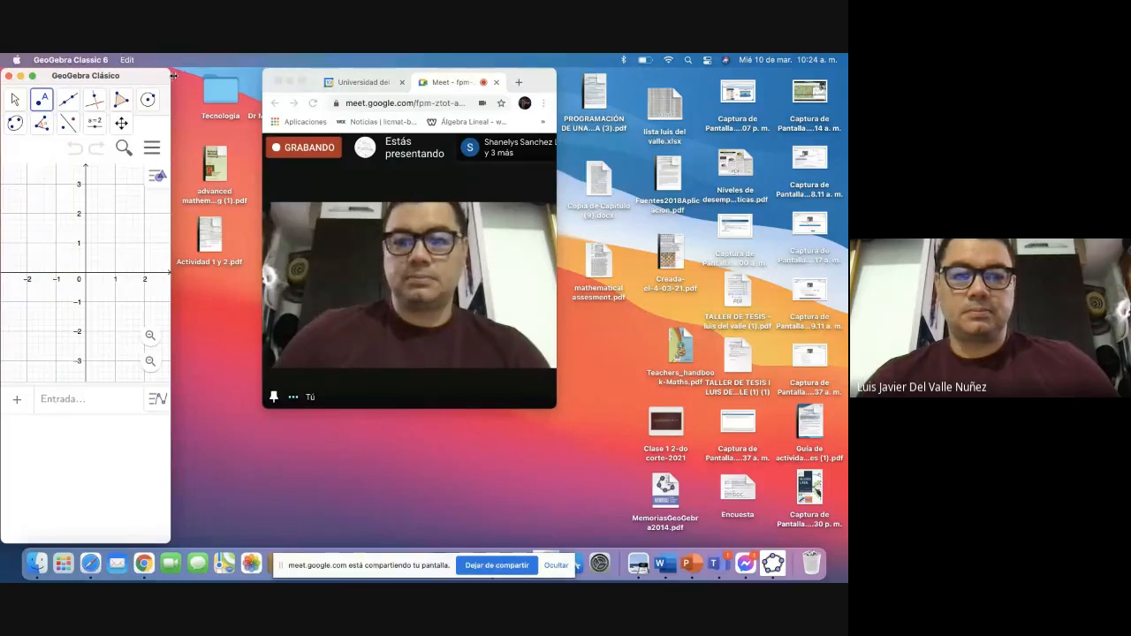
# Step: Arrange a smaller Meet window beside a widened GeoGebra window, and narrow GeoGebra's algebra view
pyautogui.moveTo(537, 80); pyautogui.dragTo(827, 80)
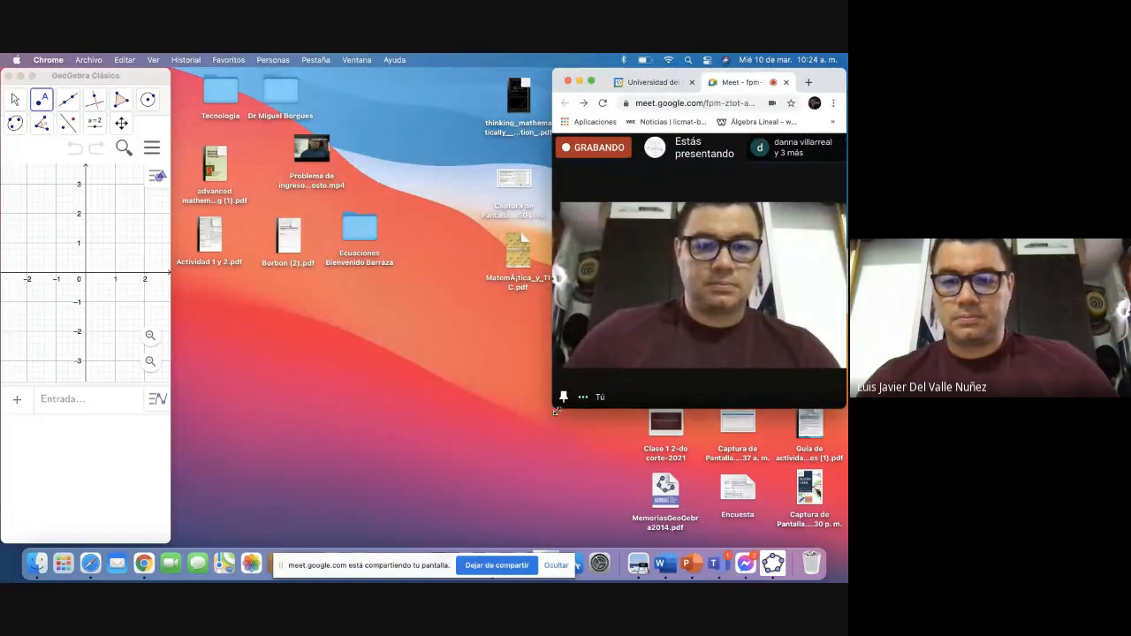
pyautogui.moveTo(554, 409); pyautogui.dragTo(652, 256)
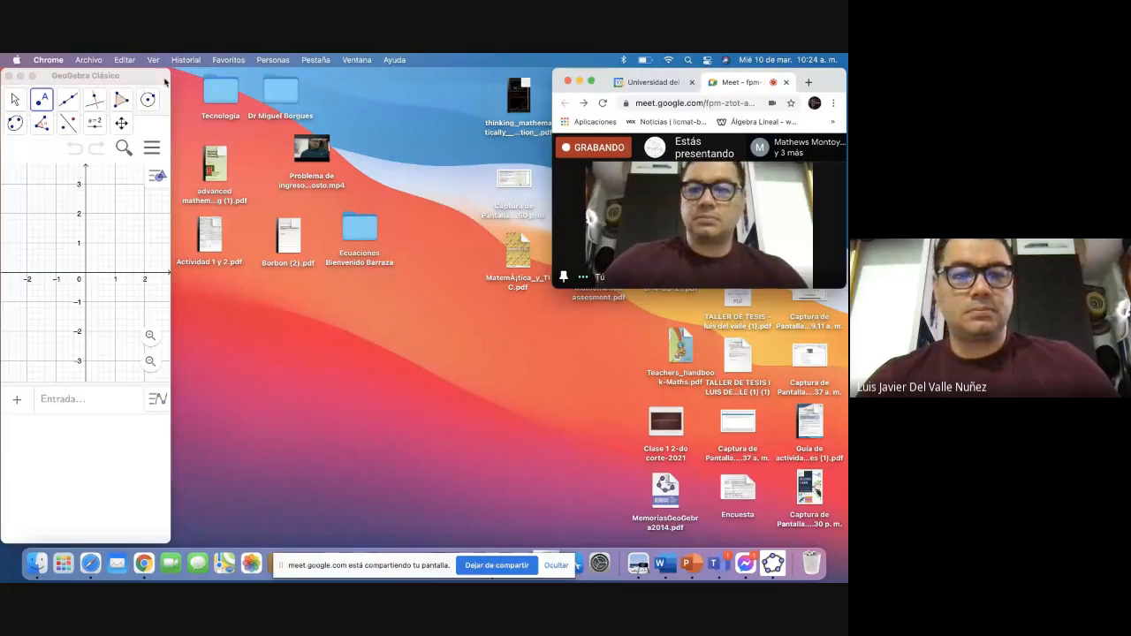
pyautogui.moveTo(164, 82)
pyautogui.mouseDown()
pyautogui.moveTo(244, 82)
pyautogui.moveTo(165, 82)
pyautogui.mouseUp()
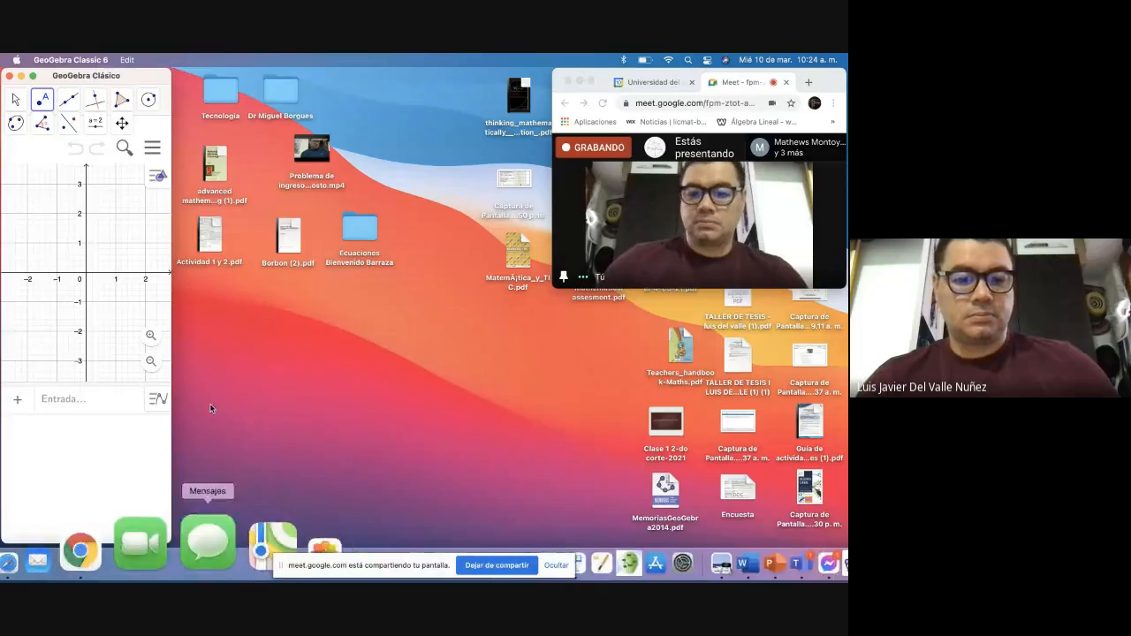
pyautogui.moveTo(173, 534); pyautogui.dragTo(552, 517)
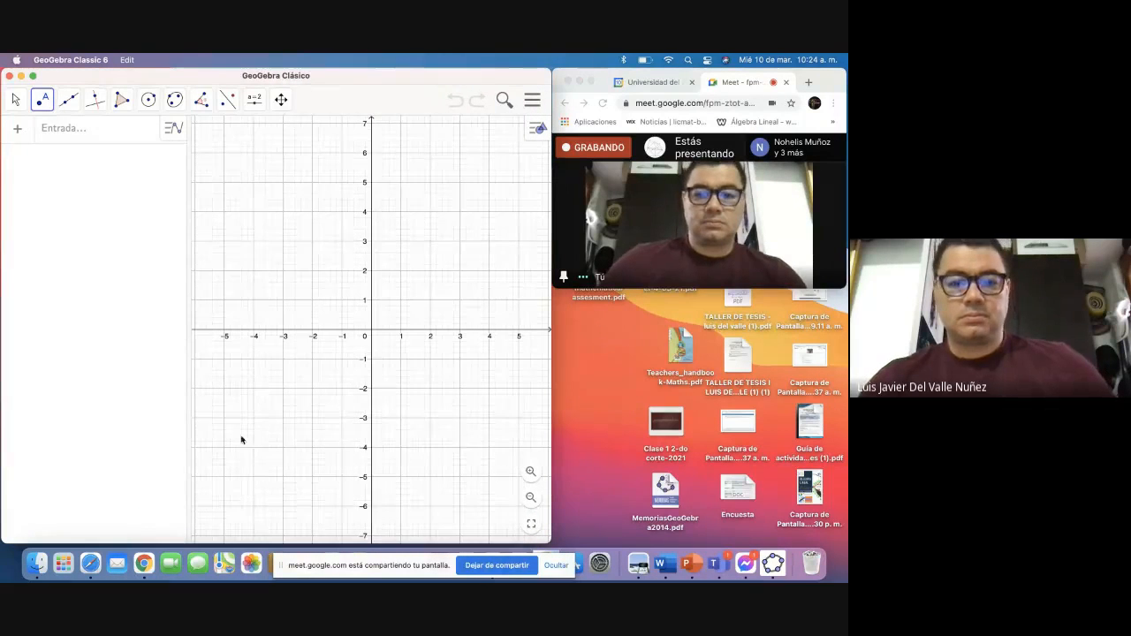
pyautogui.moveTo(186, 382); pyautogui.dragTo(138, 392)
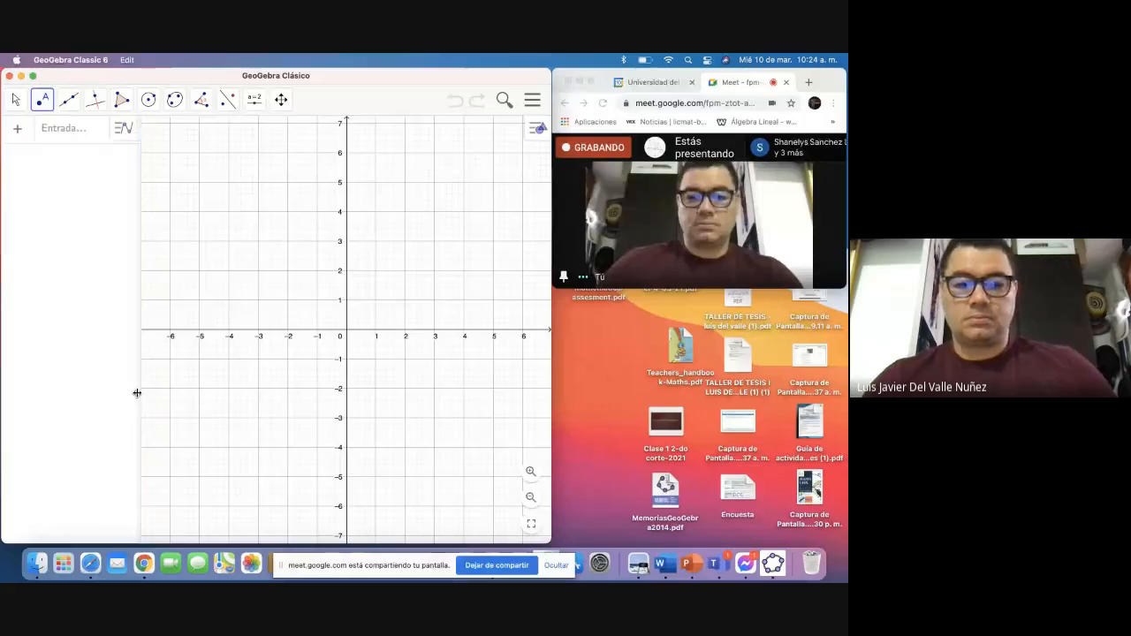
# Step: Place a trial point at about (2.86, 1.53) in the graphics view and undo it
pyautogui.click(430, 284)
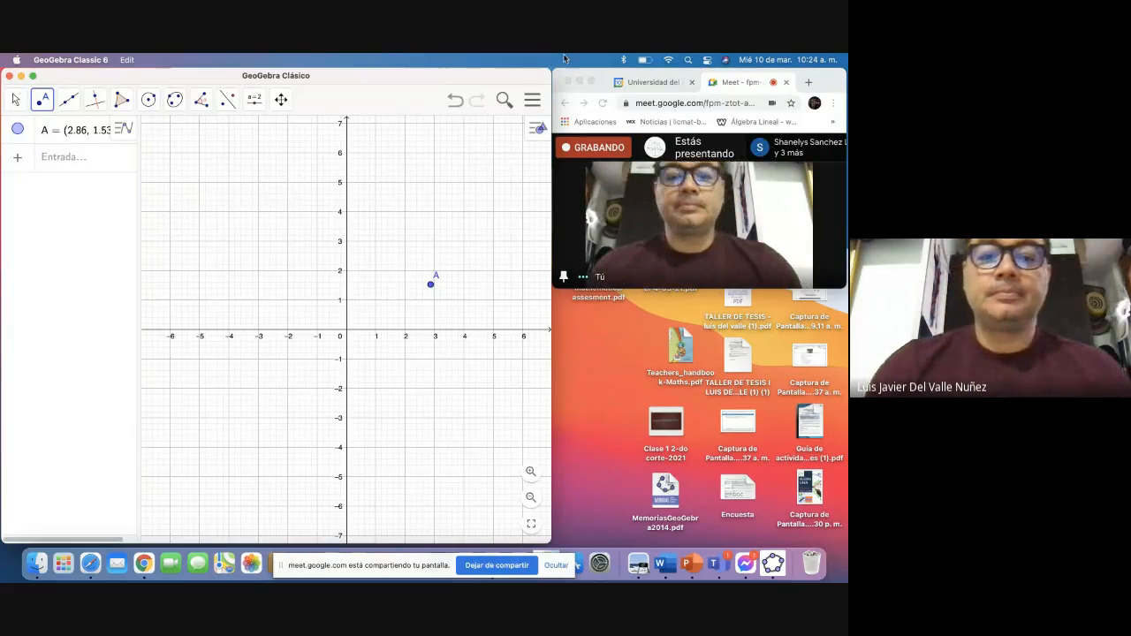
pyautogui.press('super+z')
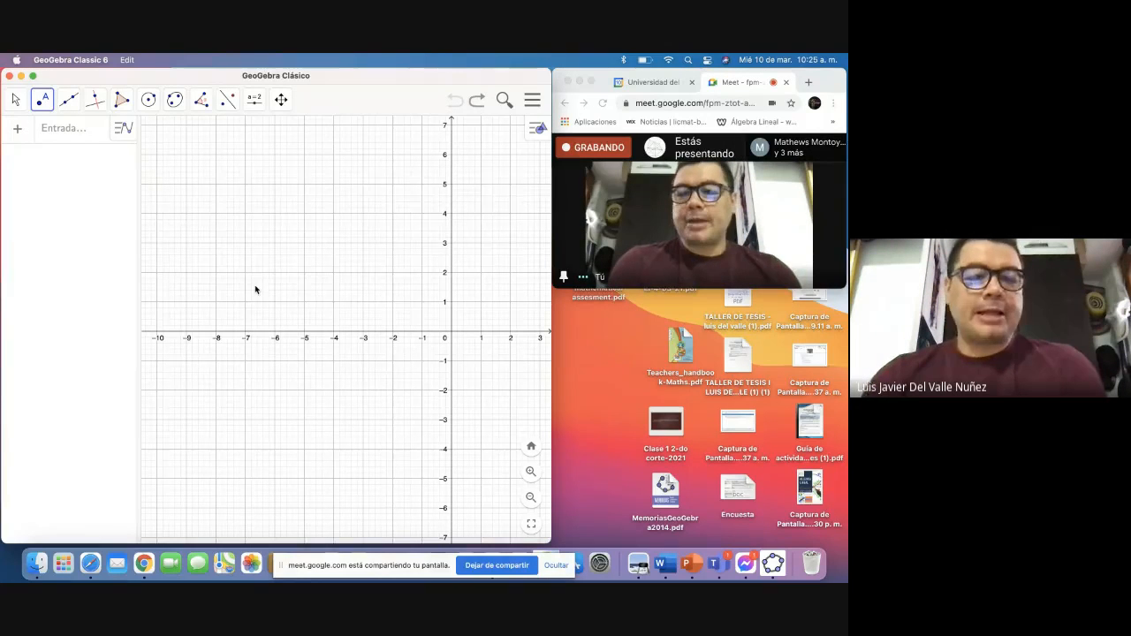
# Step: Pan the graphics view with the Mueve tool to bring the origin near its centre
pyautogui.click(17, 102)
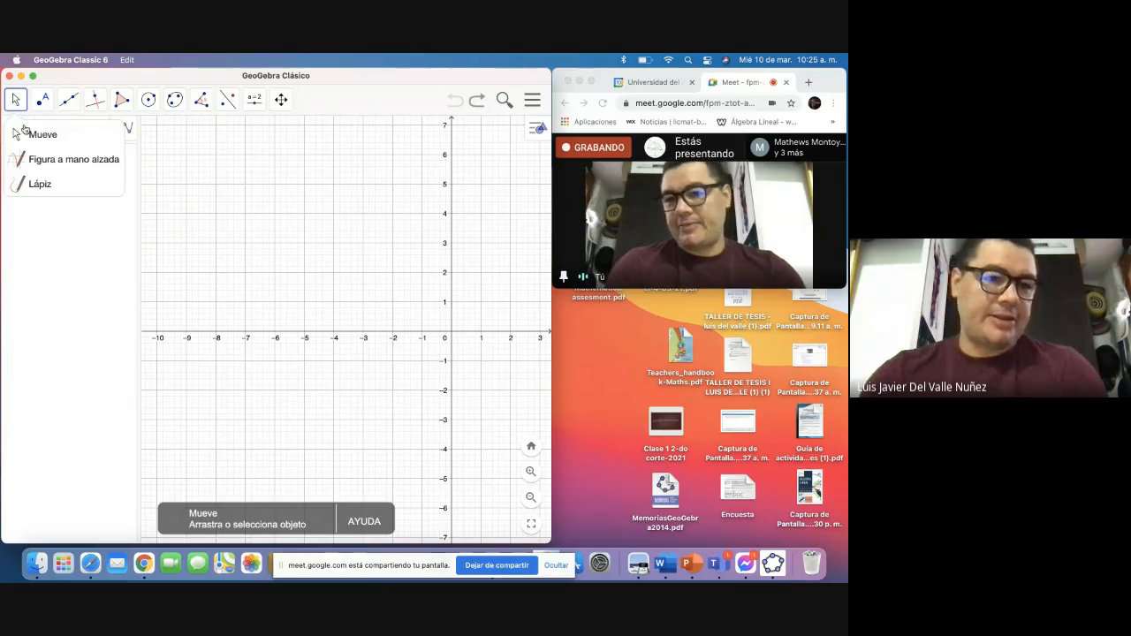
pyautogui.click(30, 135)
pyautogui.moveTo(489, 303); pyautogui.dragTo(400, 273)
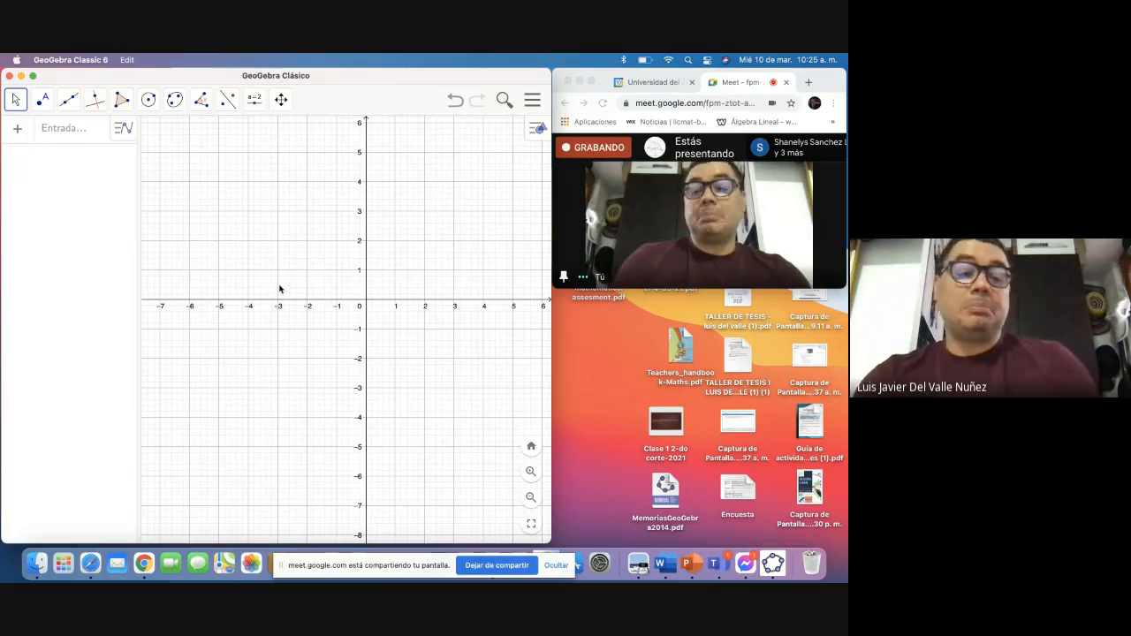
# Step: Hide both the axes (Ejes) and the grid (Cuadrícula) in the graphics view
pyautogui.rightClick(316, 212)
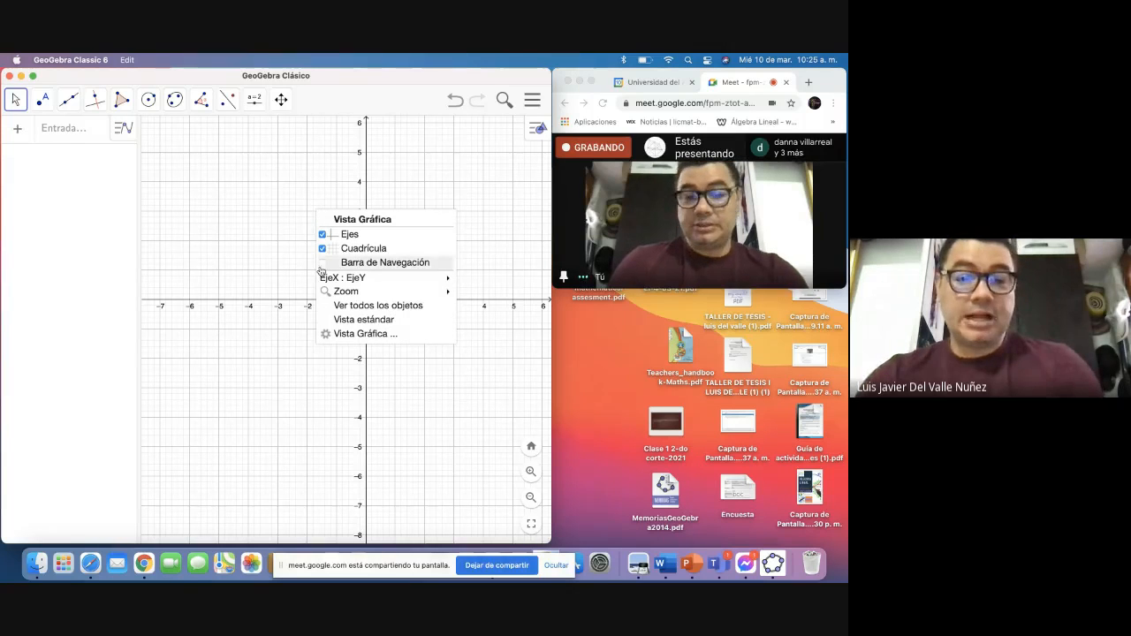
pyautogui.click(249, 222)
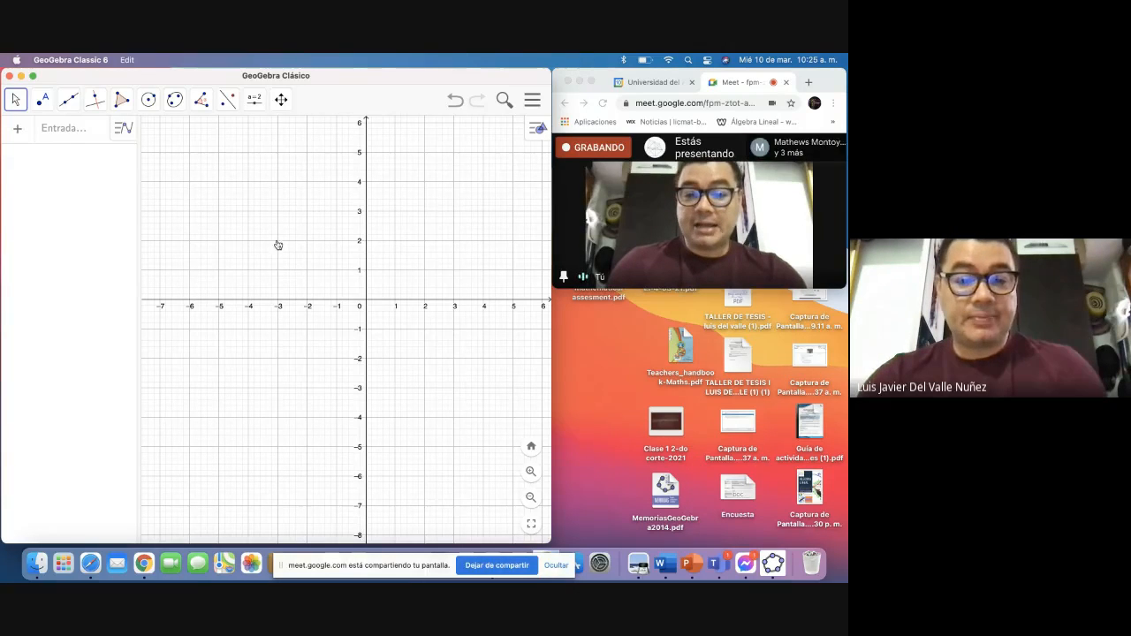
pyautogui.rightClick(277, 244)
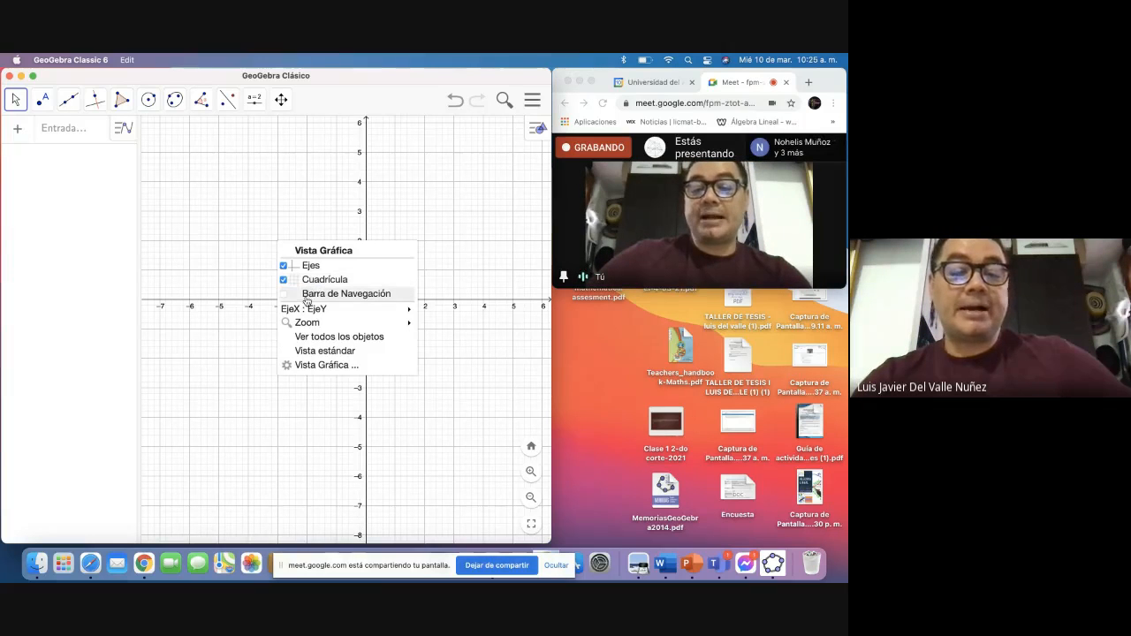
pyautogui.moveTo(300, 312)
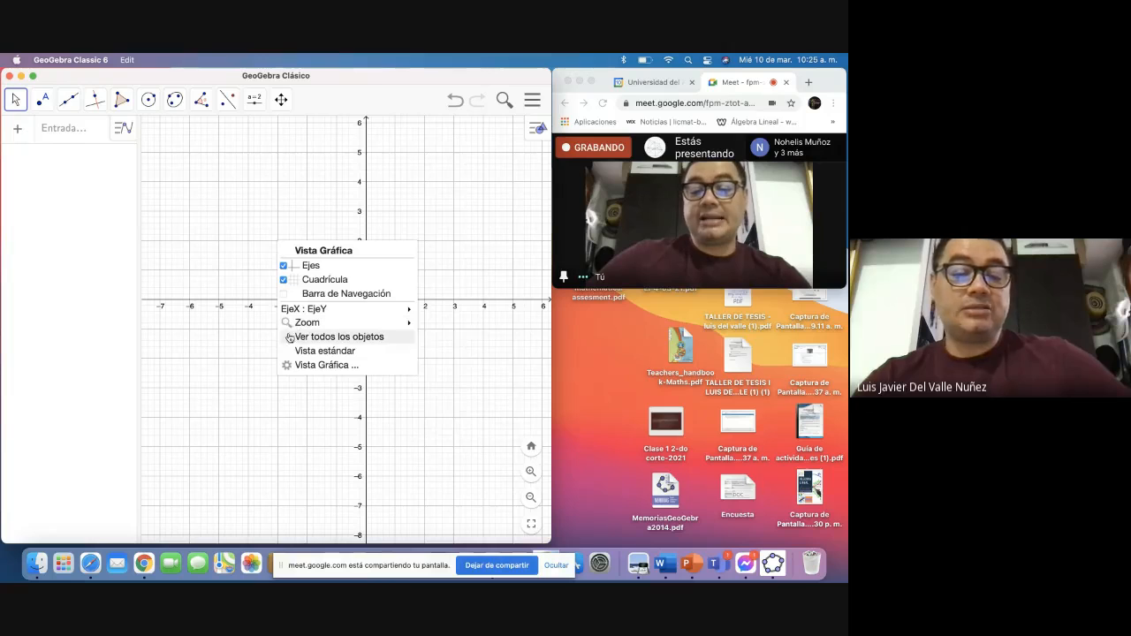
pyautogui.click(284, 268)
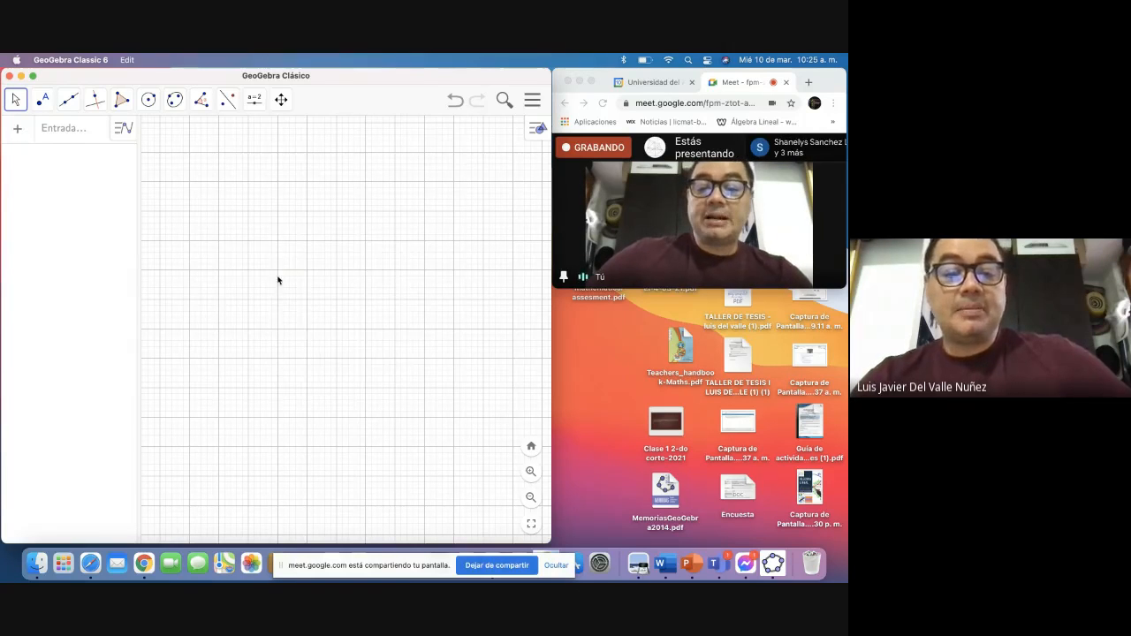
pyautogui.rightClick(332, 241)
pyautogui.click(337, 277)
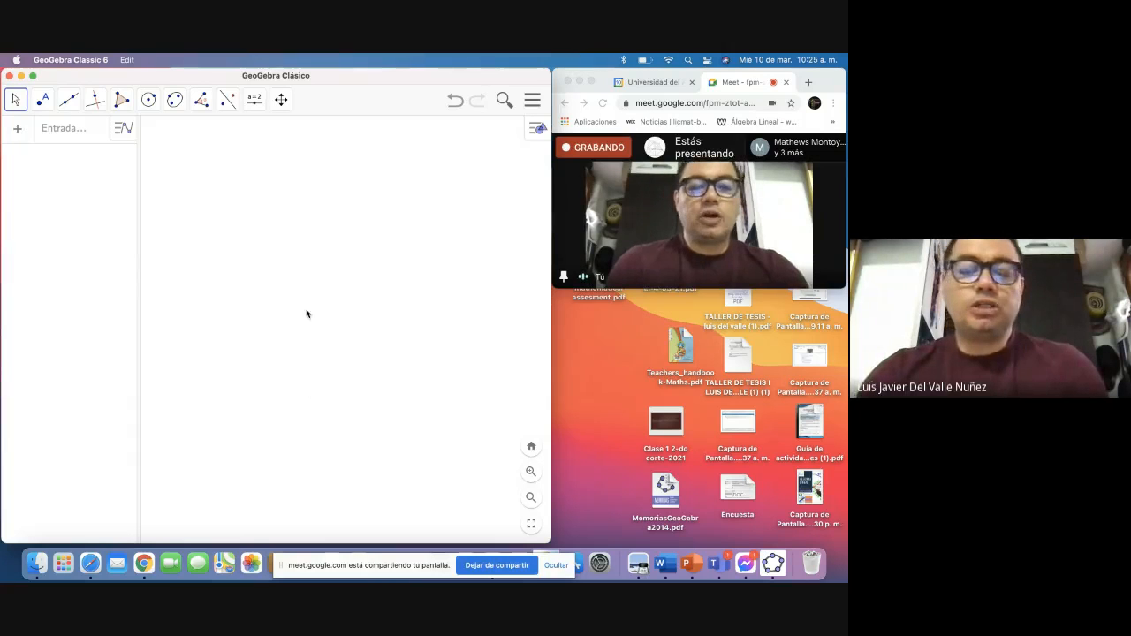
# Step: Turn the axes (Ejes) and the grid (Cuadrícula) back on in the graphics view
pyautogui.rightClick(314, 254)
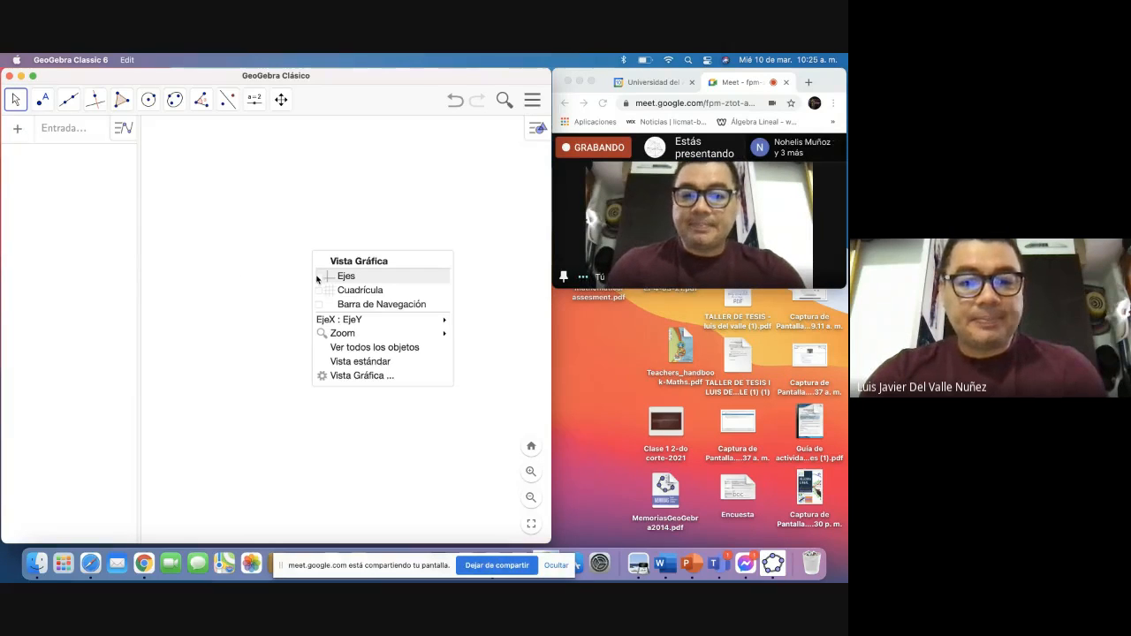
pyautogui.click(343, 276)
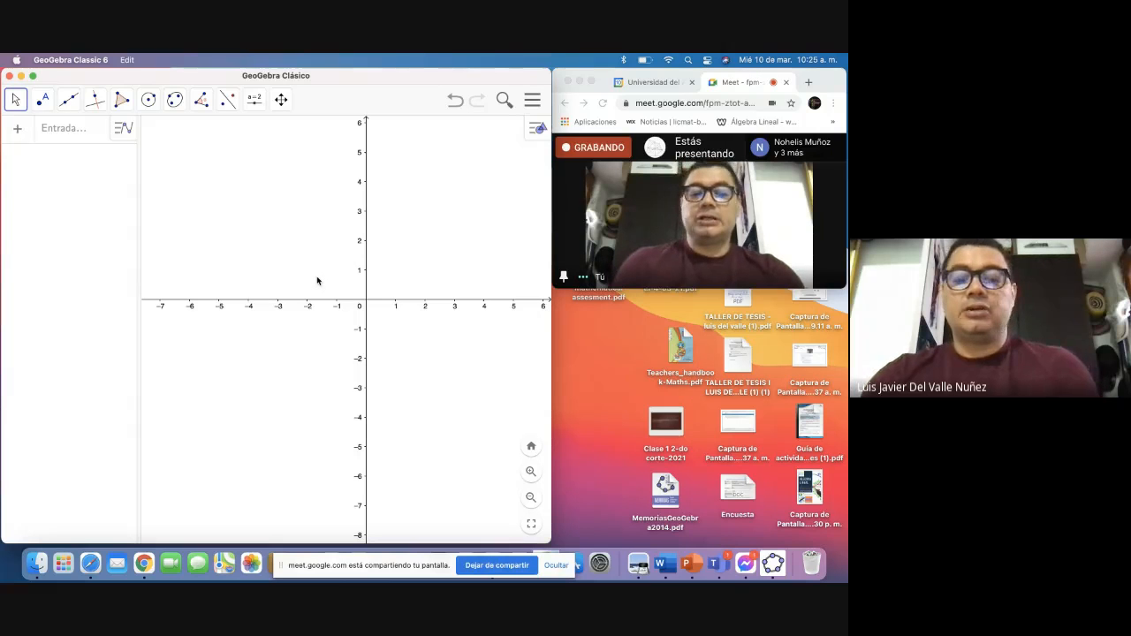
pyautogui.rightClick(276, 235)
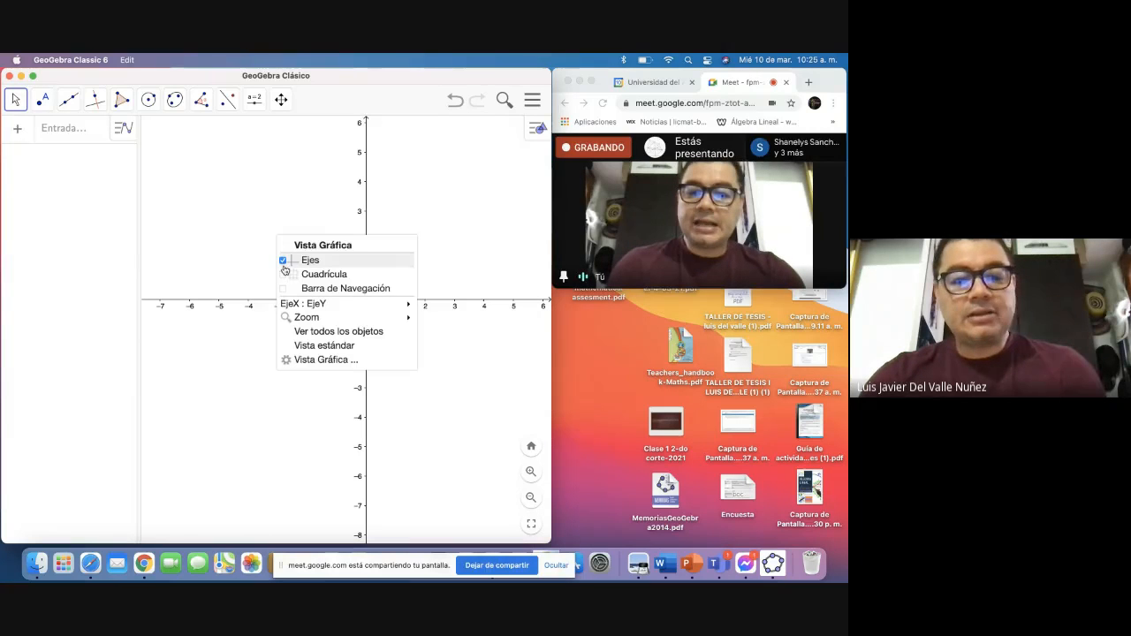
pyautogui.click(283, 275)
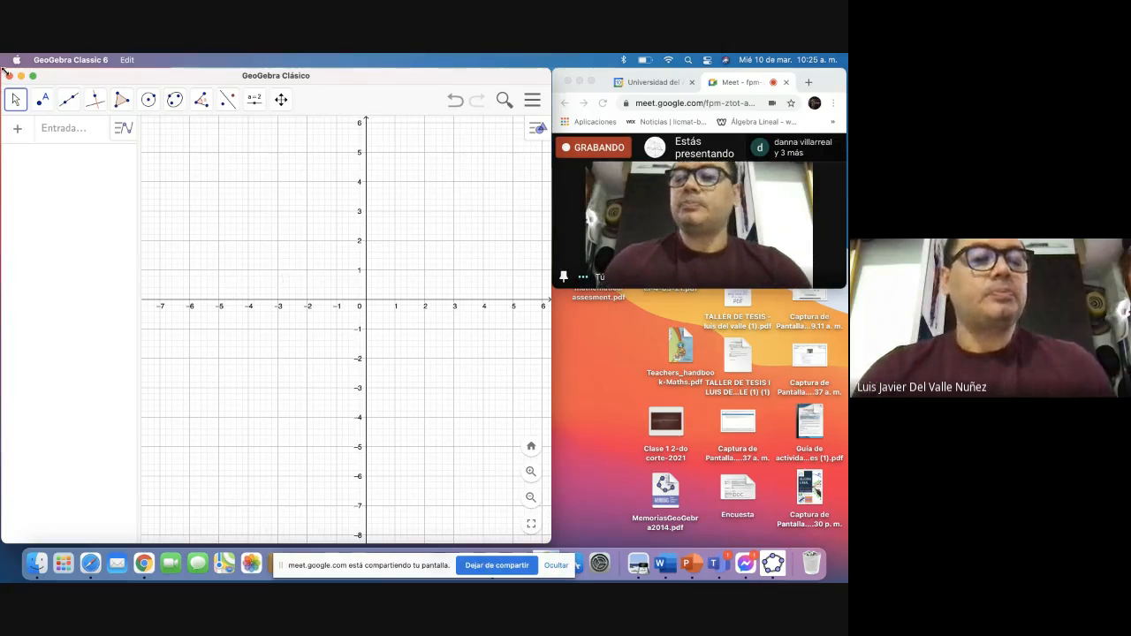
# Step: Place a point at (2, 3) in the graphics view with the Punto tool
pyautogui.click(43, 102)
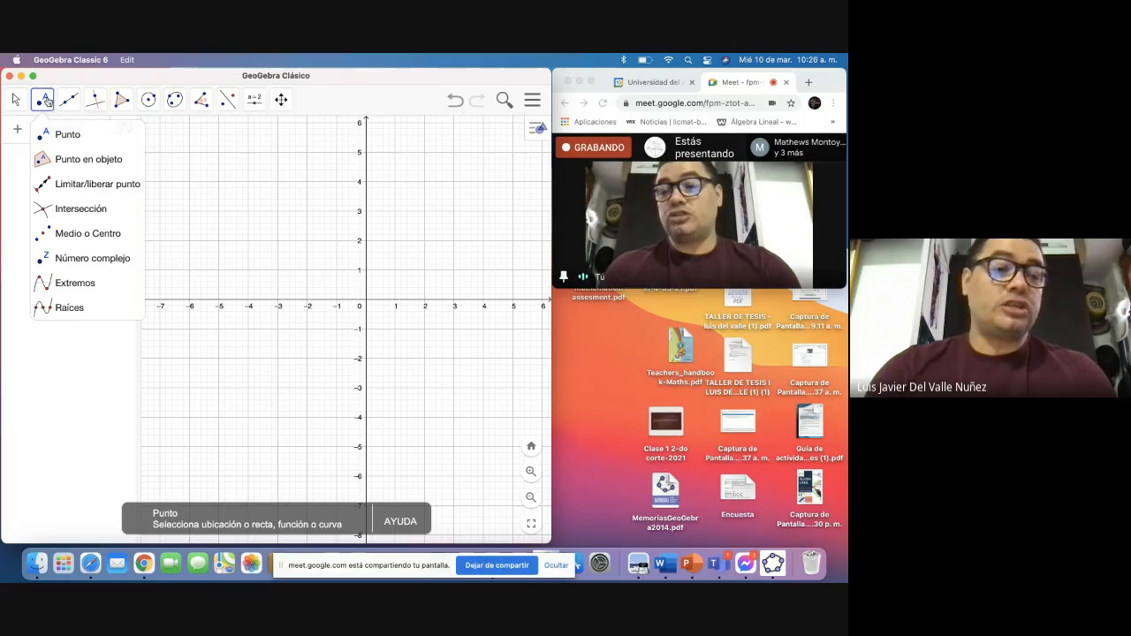
pyautogui.click(44, 106)
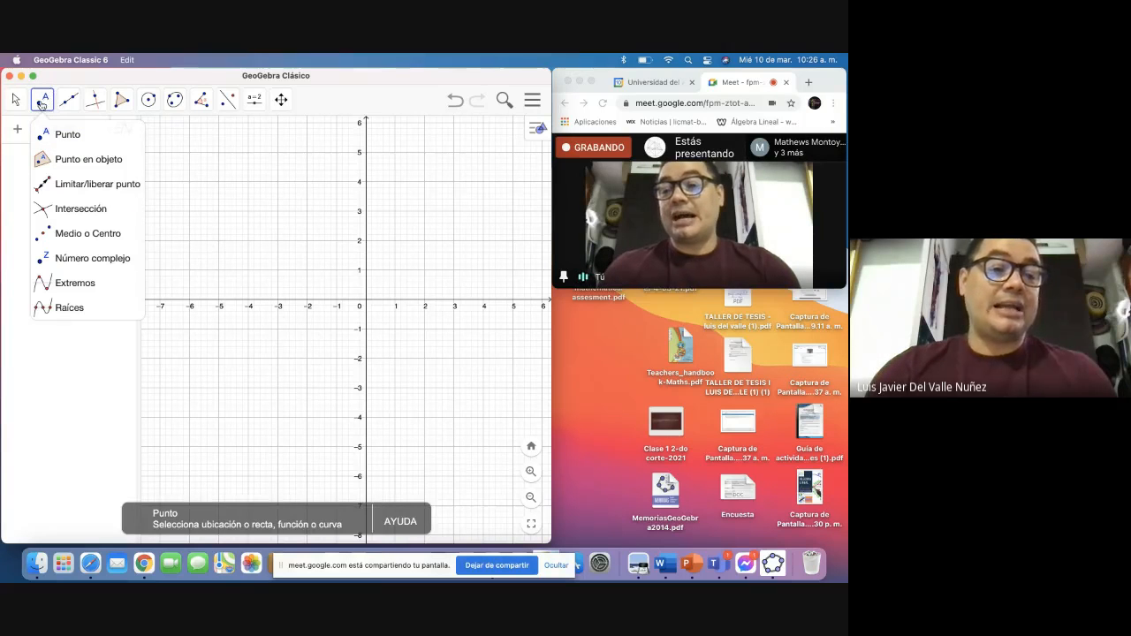
pyautogui.click(43, 104)
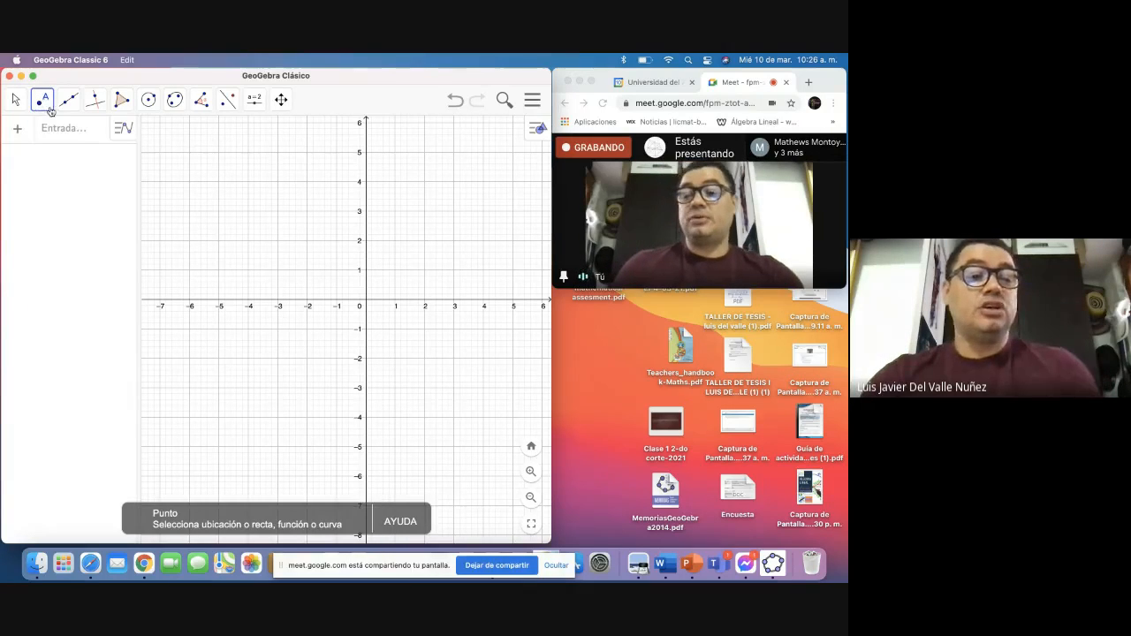
pyautogui.click(48, 109)
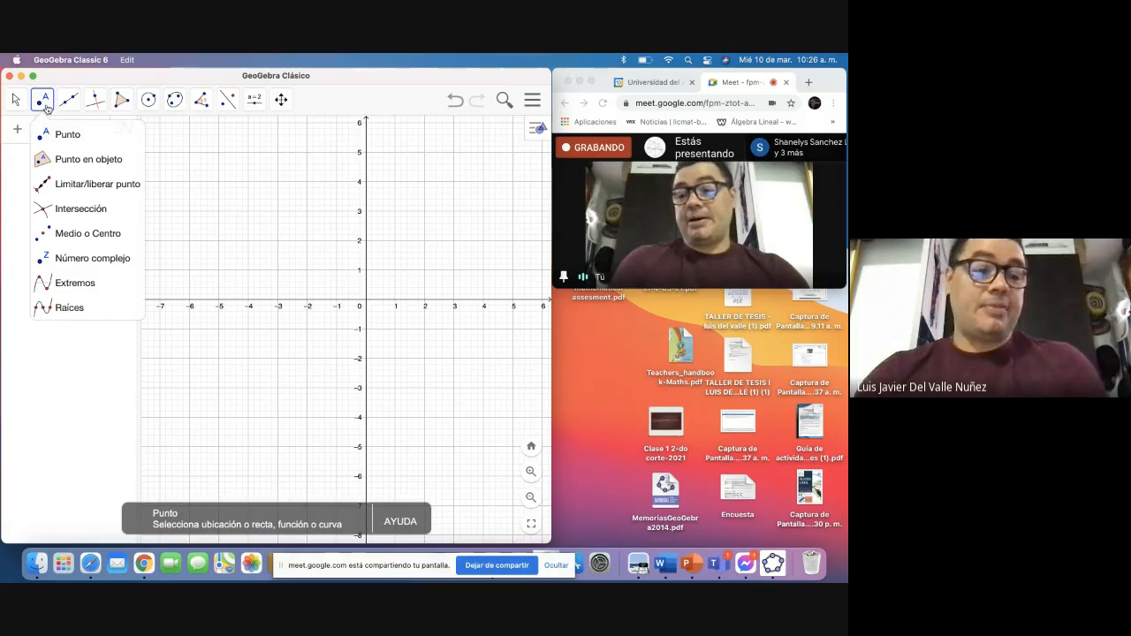
pyautogui.click(44, 132)
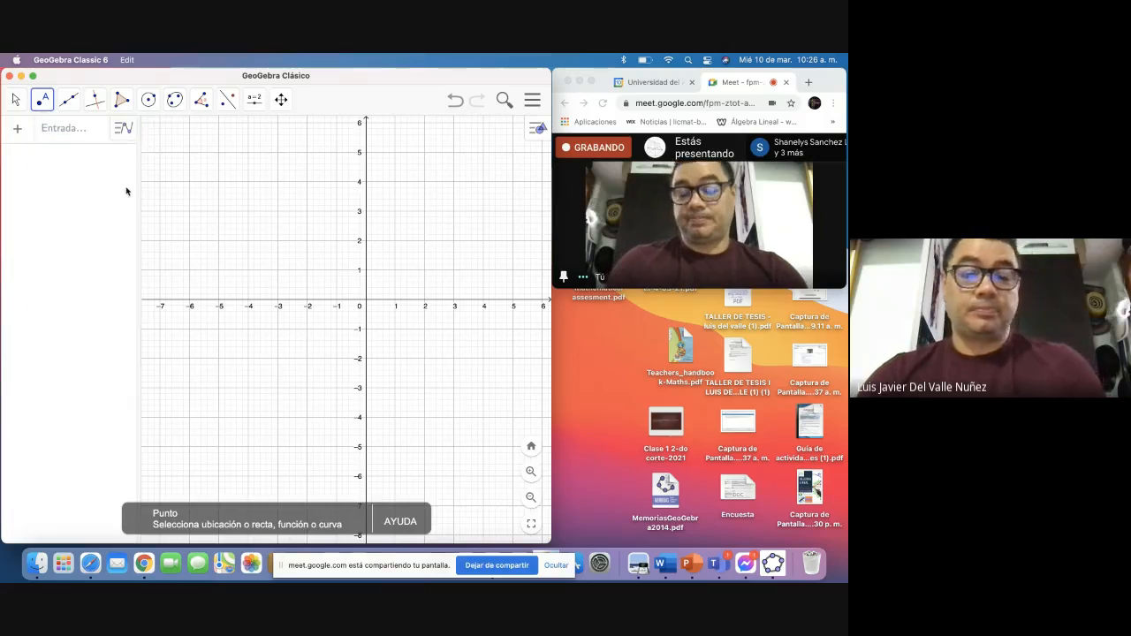
pyautogui.click(424, 212)
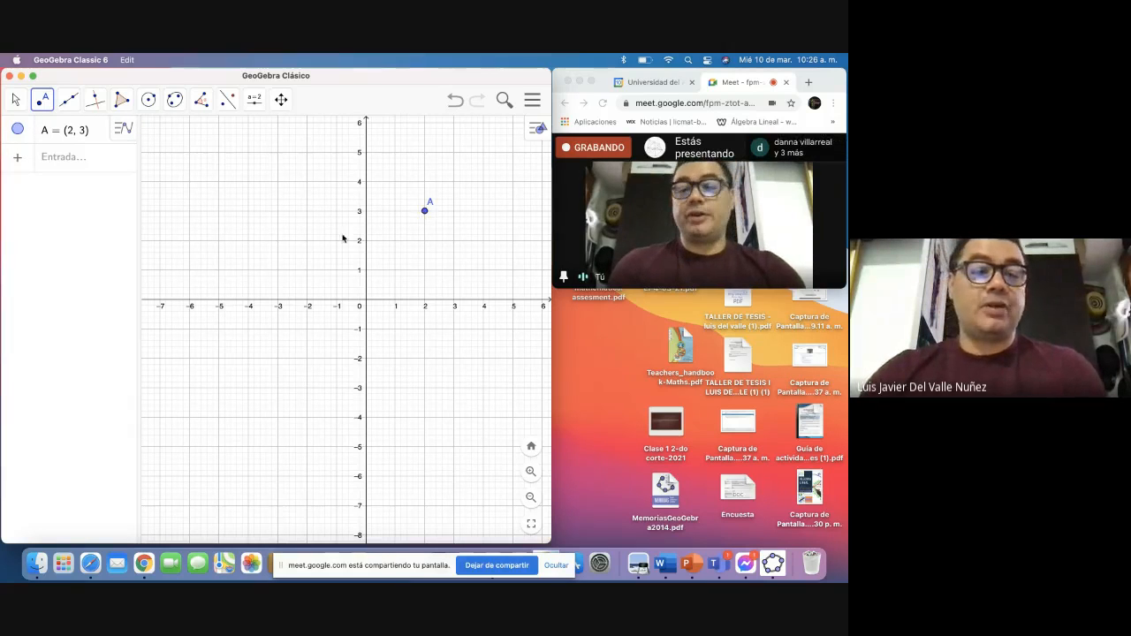
# Step: Place points at (-5, 4), (-3, -2), (4, -2) and at the intersection of the axes in the graphics view
pyautogui.click(219, 182)
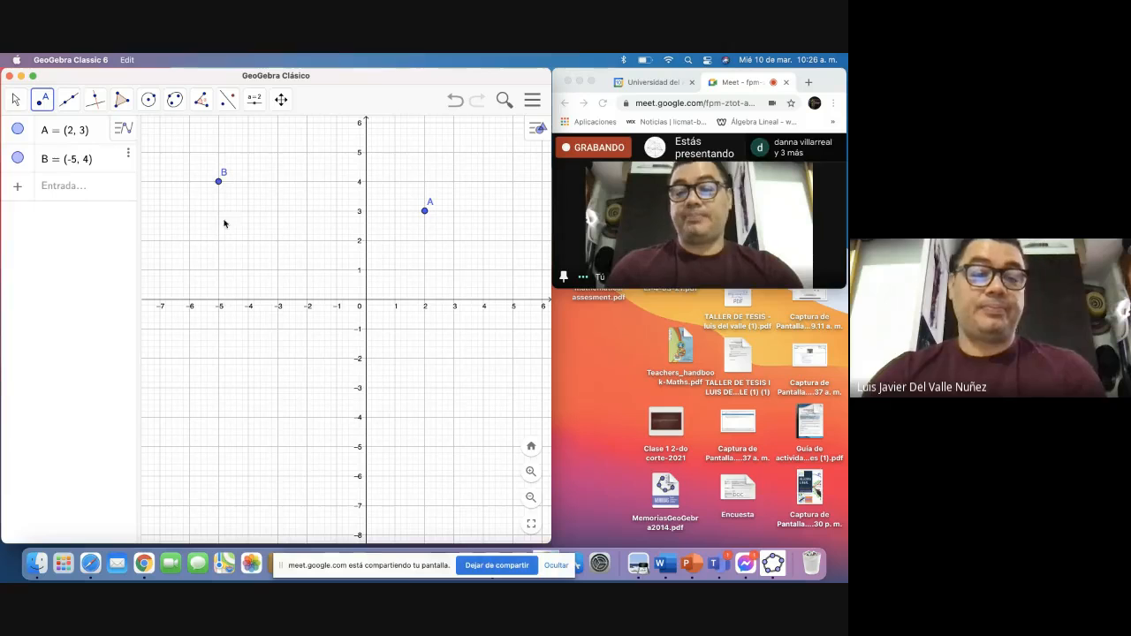
pyautogui.click(277, 358)
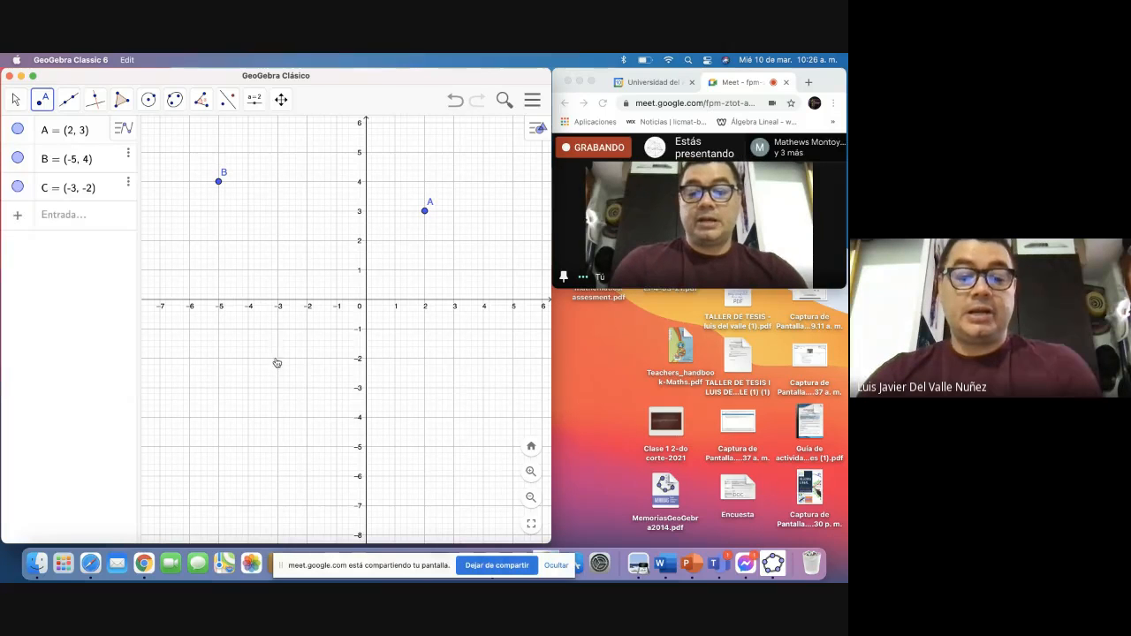
pyautogui.click(483, 357)
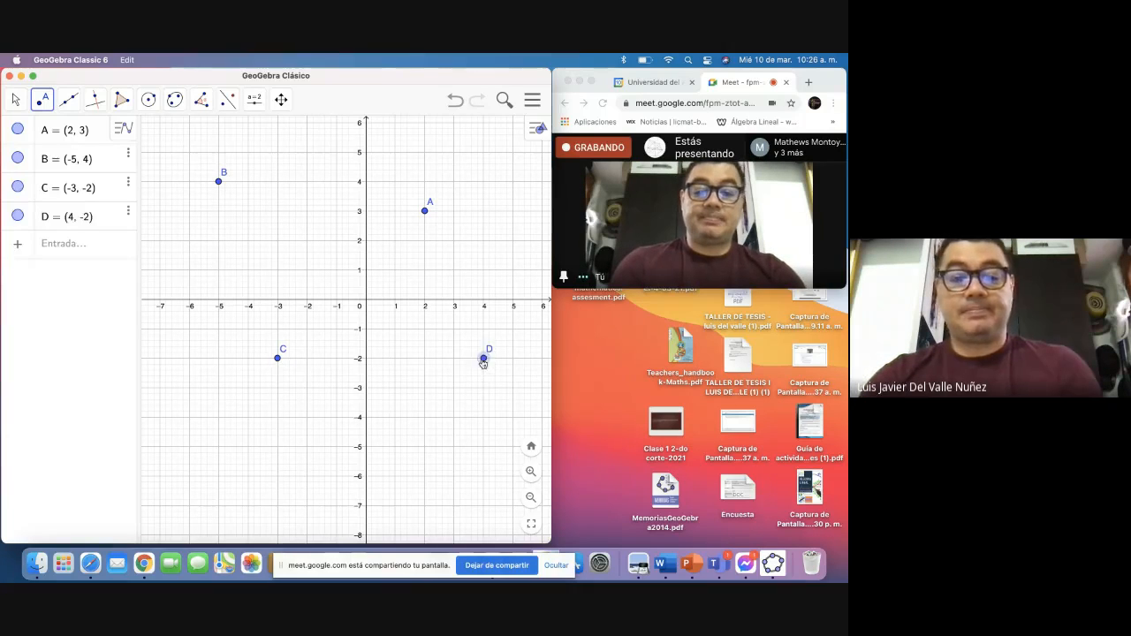
pyautogui.click(366, 304)
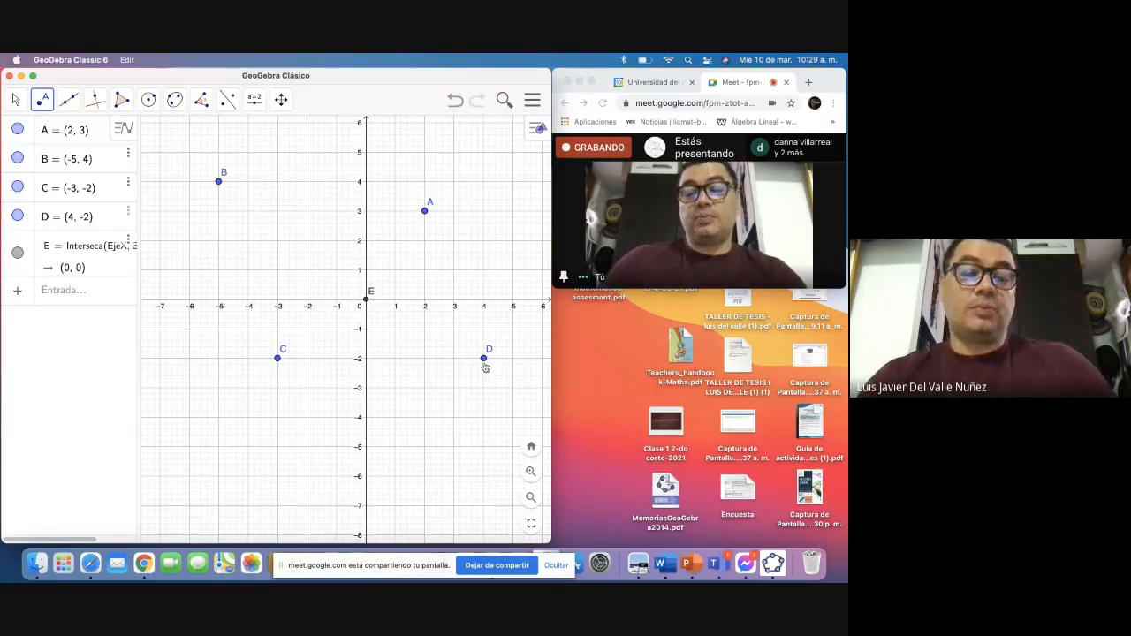
# Step: Create point P = (-5, -4) by entering its coordinates in the algebra input
pyautogui.click(66, 294)
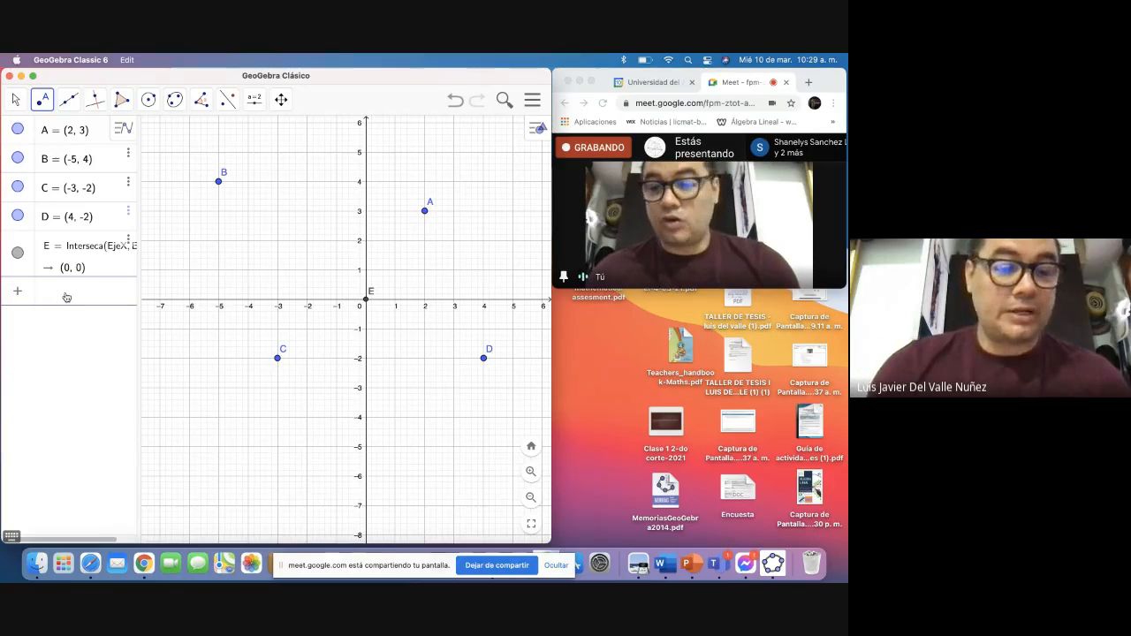
pyautogui.write('(')
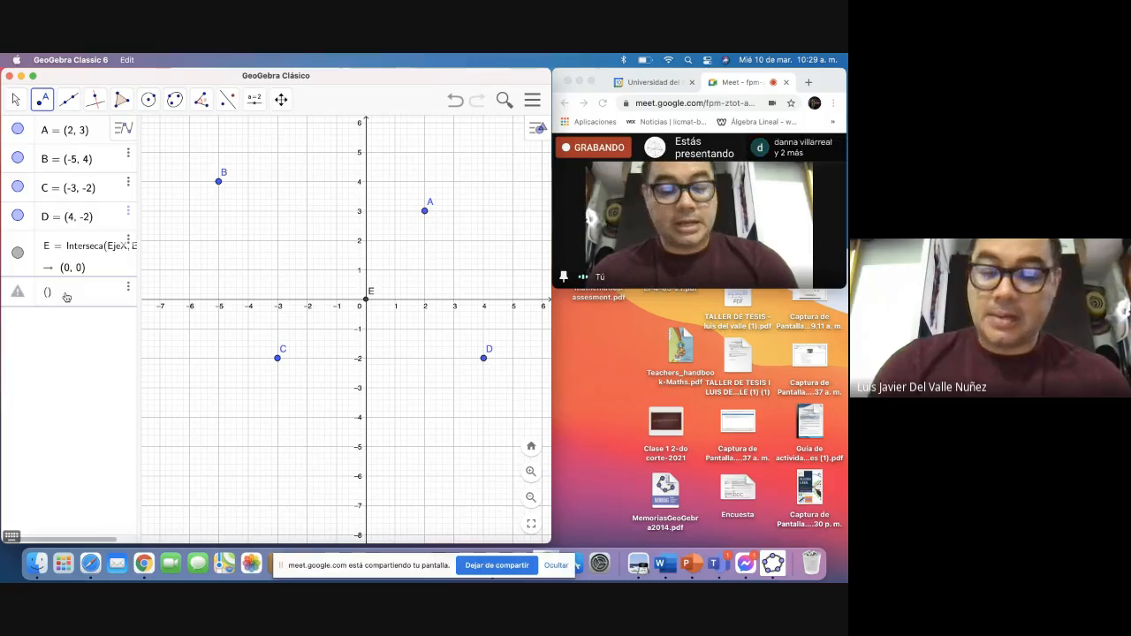
pyautogui.press('BackSpace')
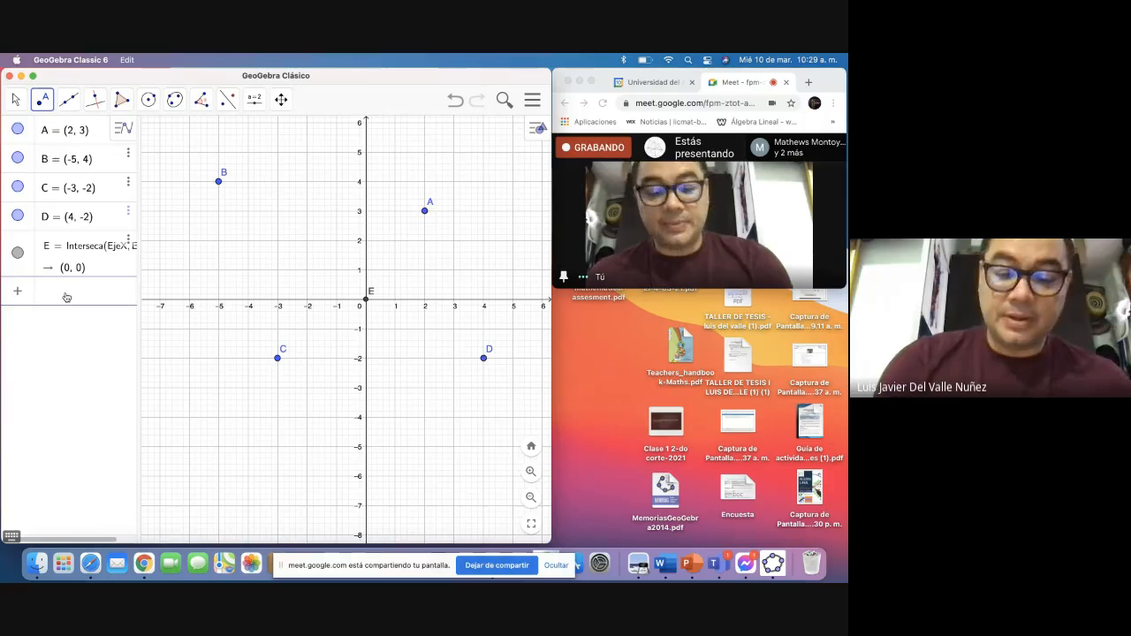
pyautogui.write('P(')
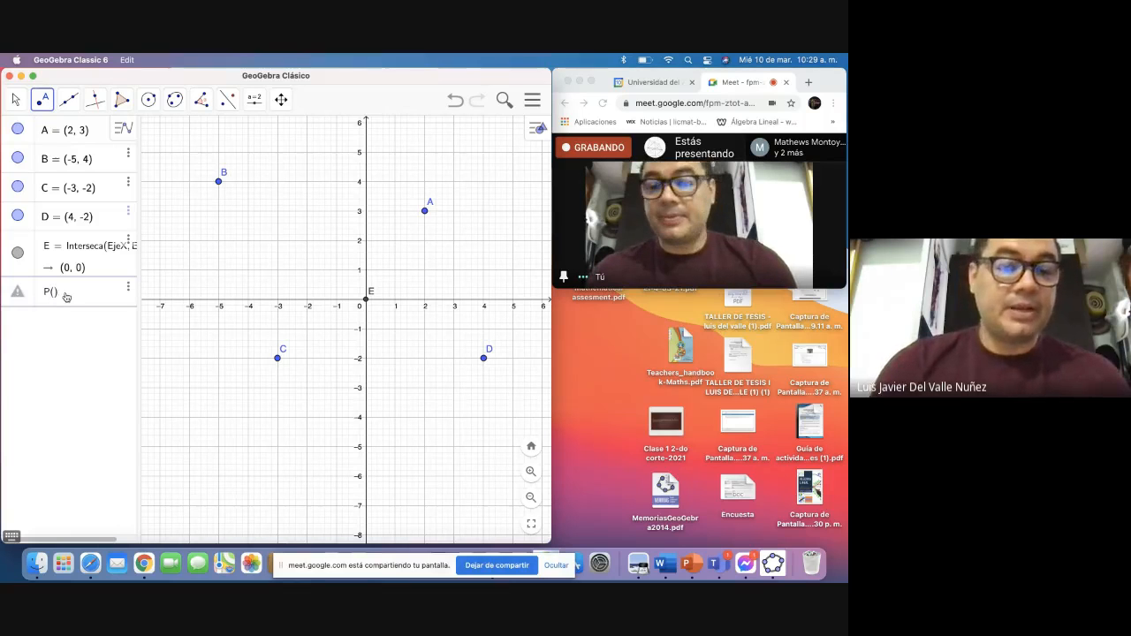
pyautogui.press('BackSpace')
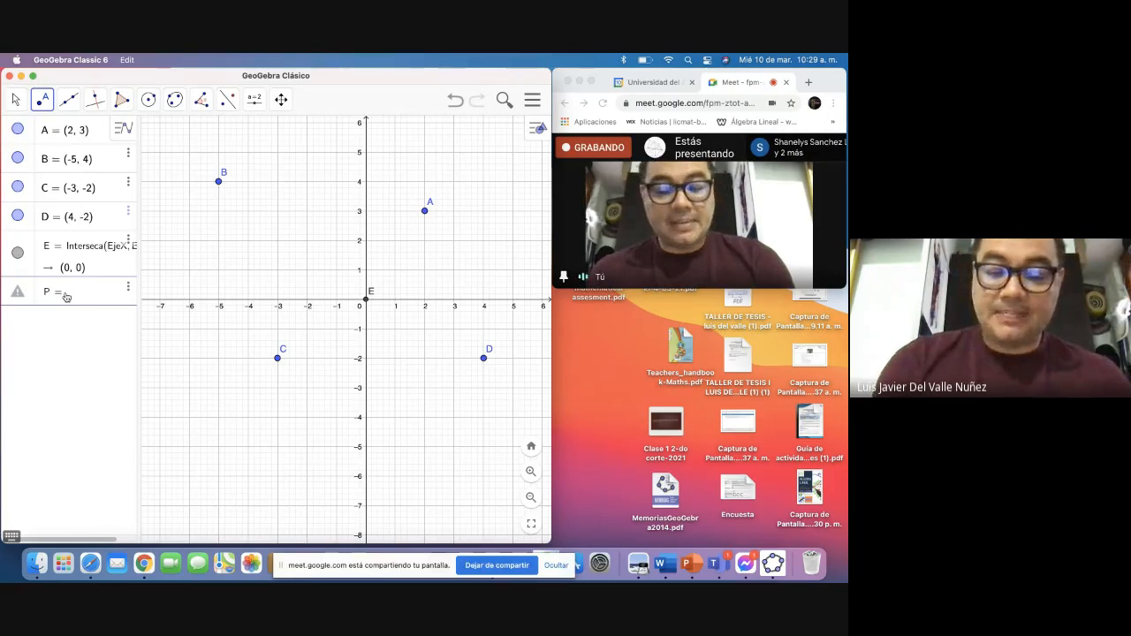
pyautogui.write('= (-')
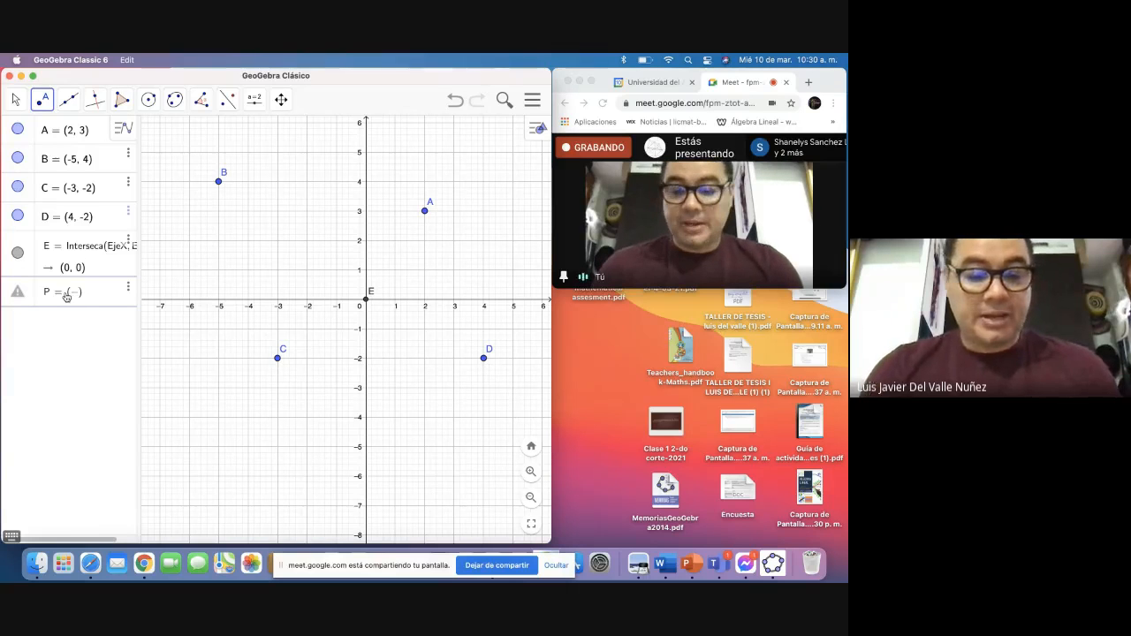
pyautogui.write('3,')
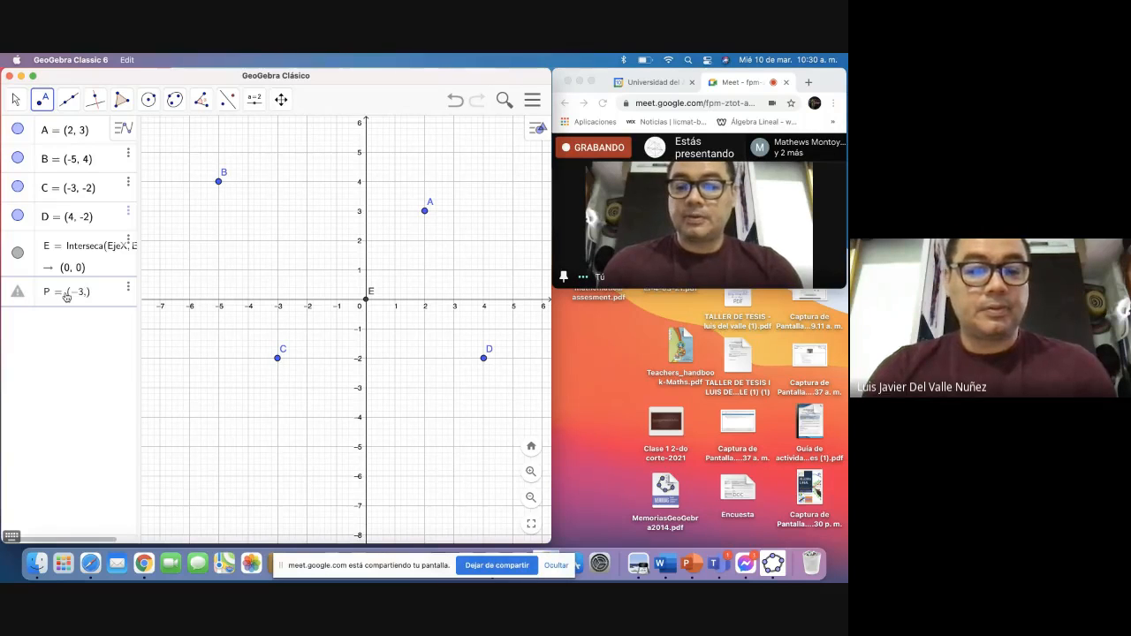
pyautogui.press('BackSpace')
pyautogui.press('BackSpace')
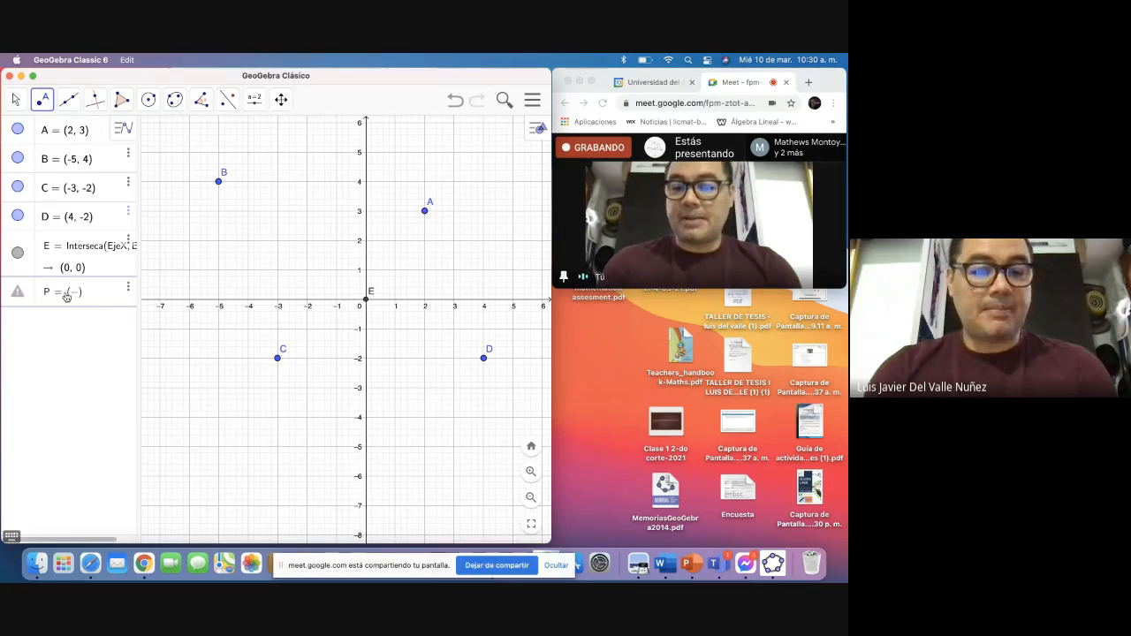
pyautogui.write('5')
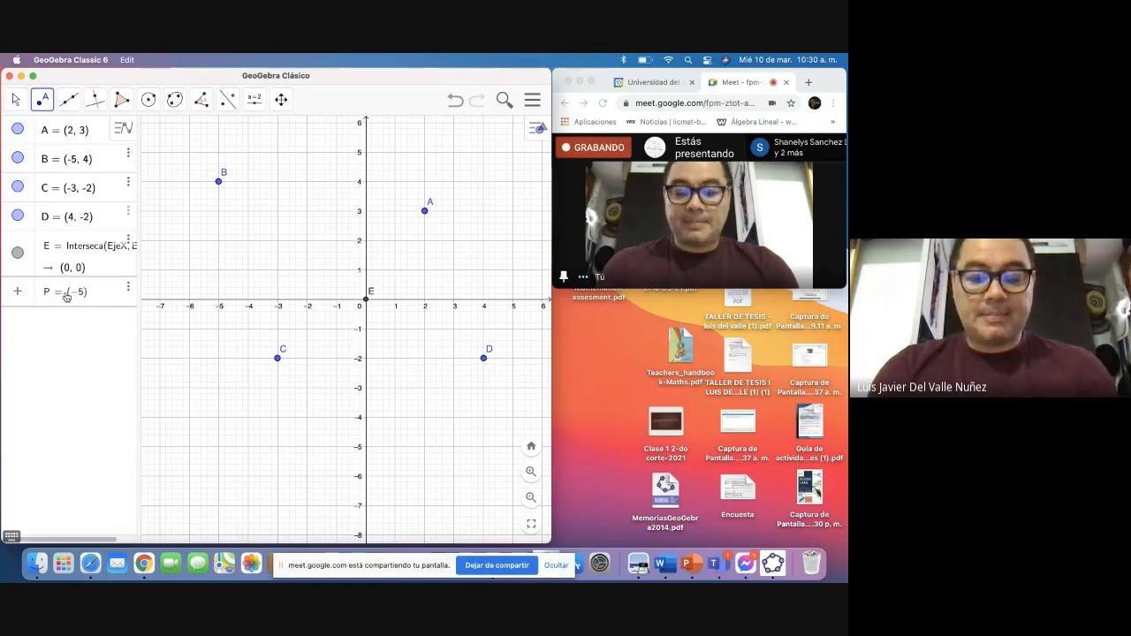
pyautogui.write(', ')
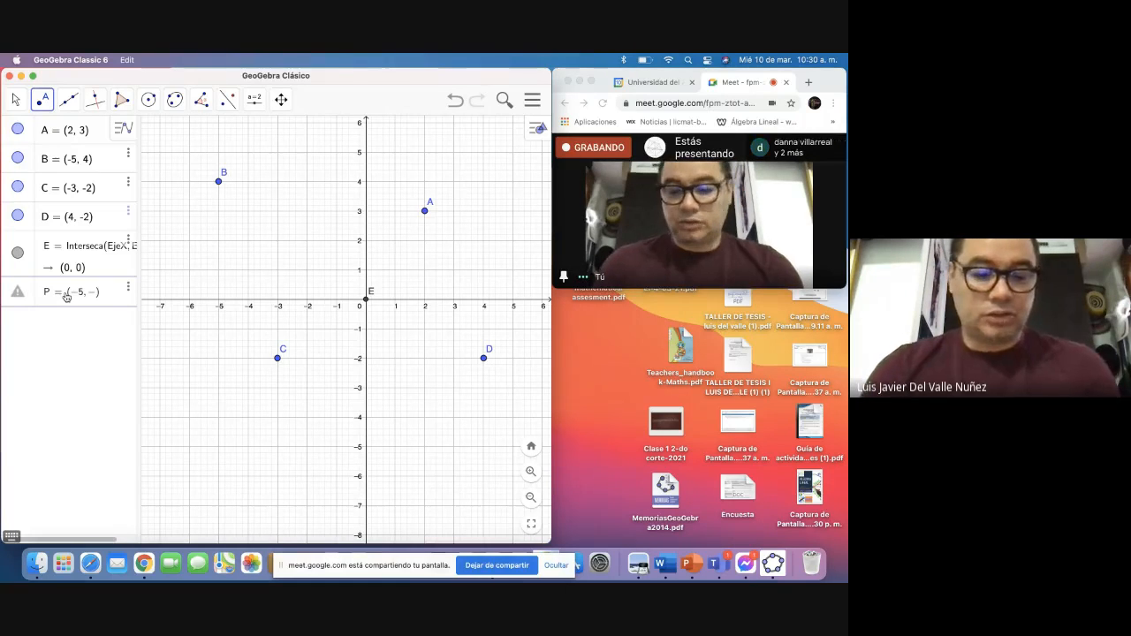
pyautogui.write('-4')
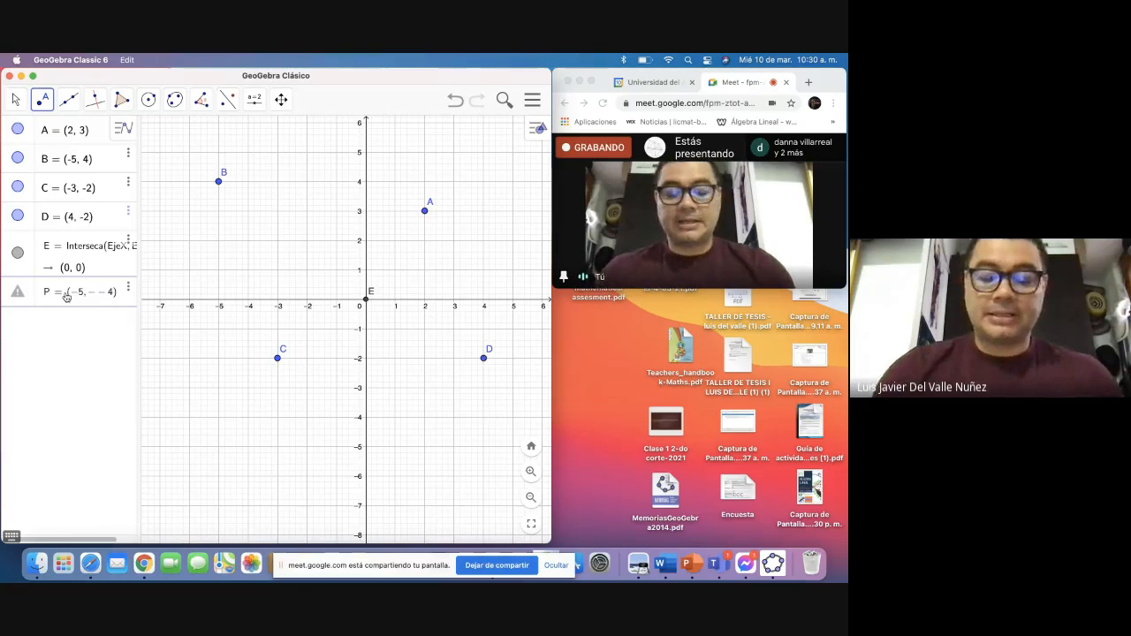
pyautogui.click(66, 297)
pyautogui.press('BackSpace')
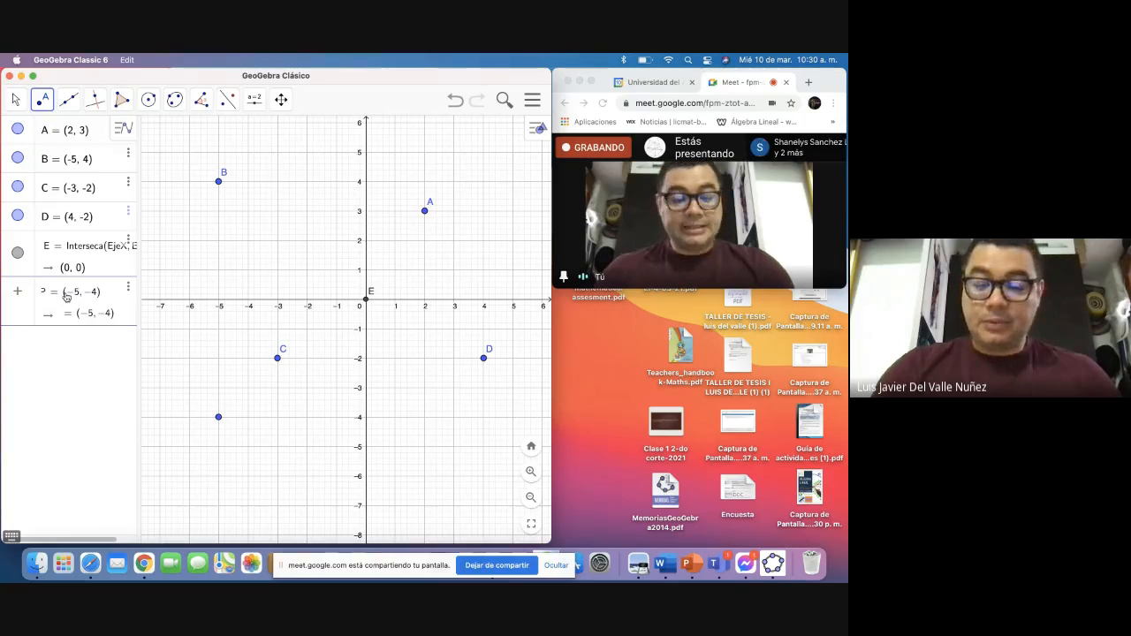
pyautogui.press('Return')
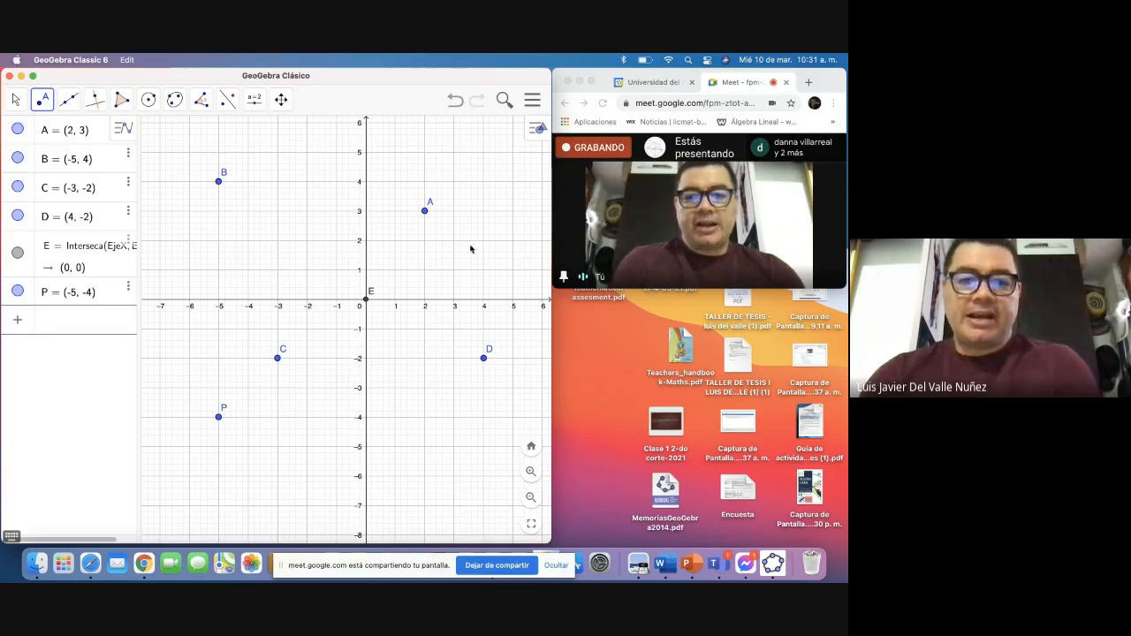
# Step: Delete points P, E, D, C, B and A one by one from the algebra view
pyautogui.click(129, 287)
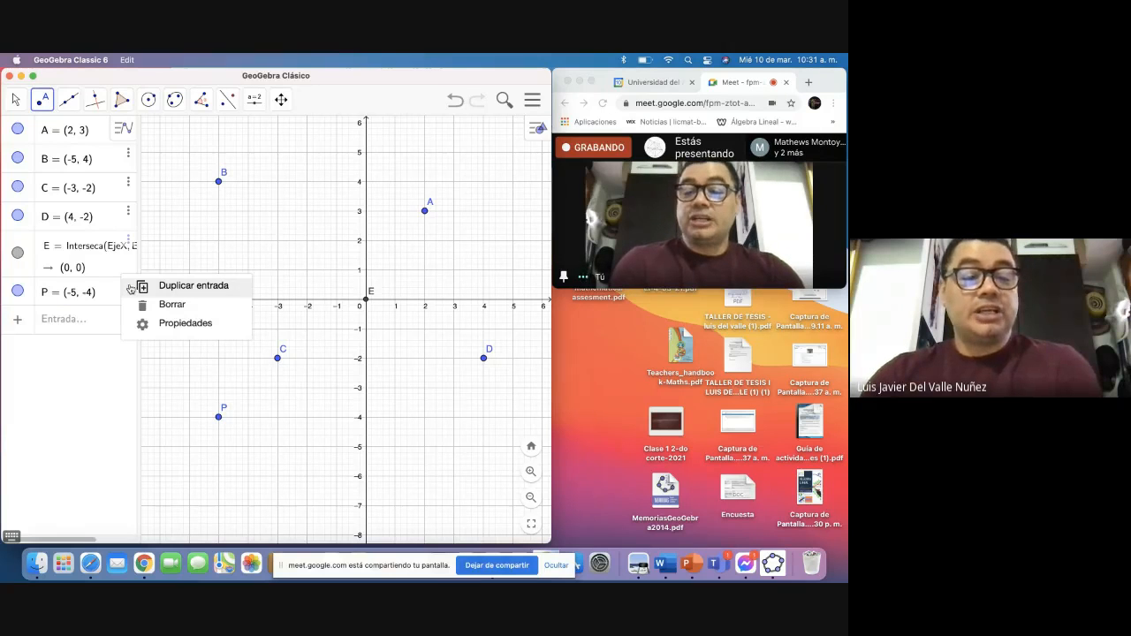
pyautogui.click(174, 304)
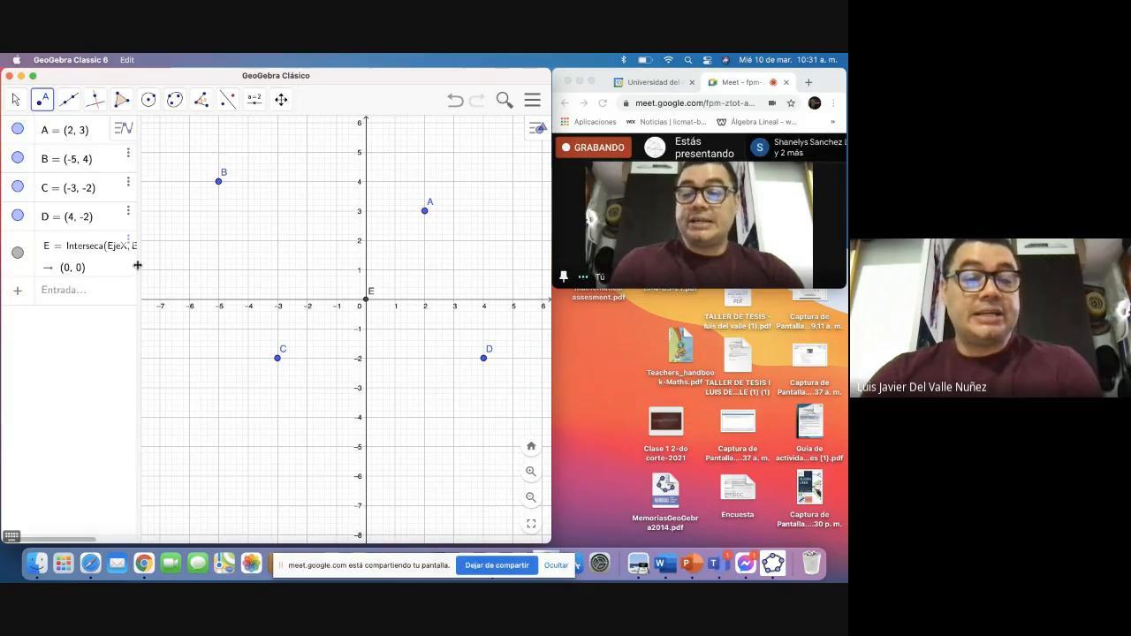
pyautogui.click(129, 245)
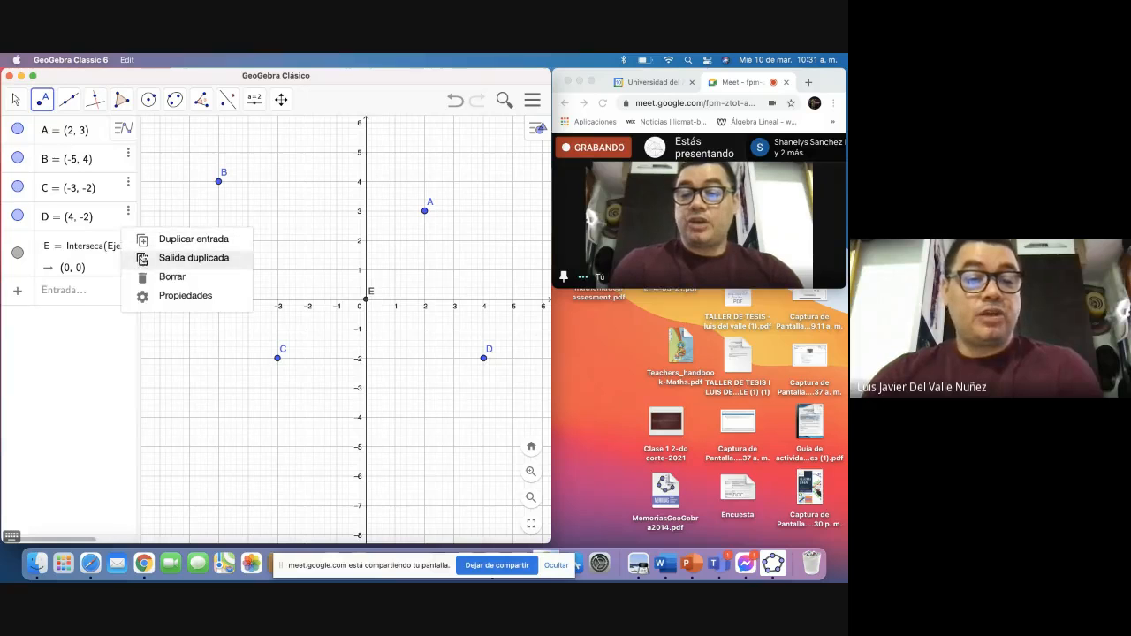
pyautogui.click(146, 276)
pyautogui.click(129, 215)
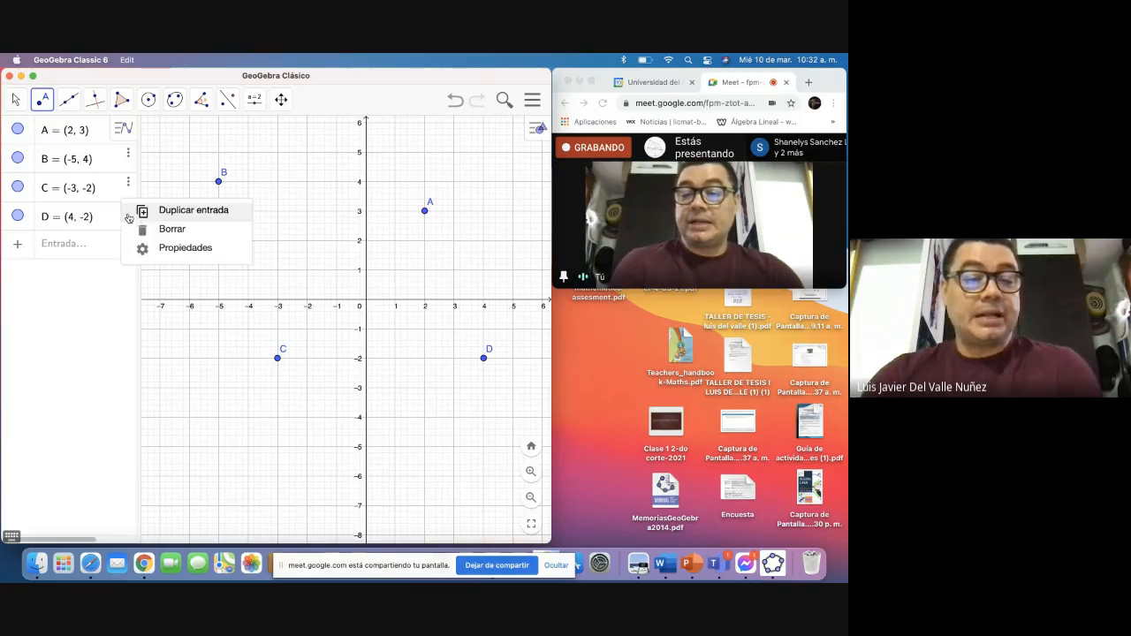
pyautogui.click(167, 232)
pyautogui.click(129, 181)
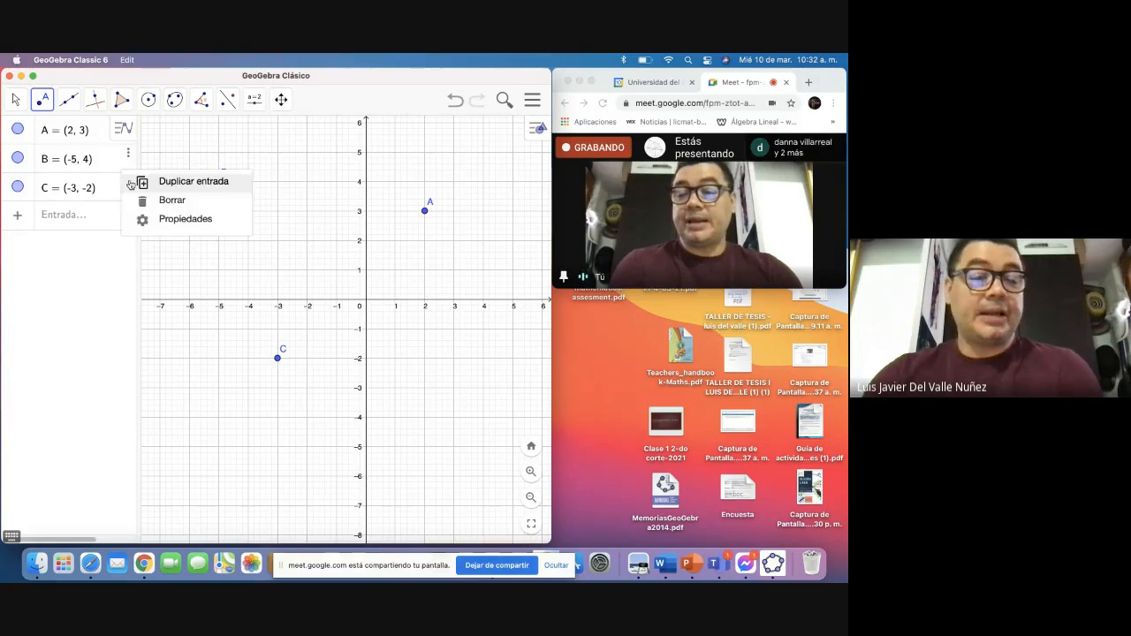
pyautogui.click(171, 203)
pyautogui.click(130, 155)
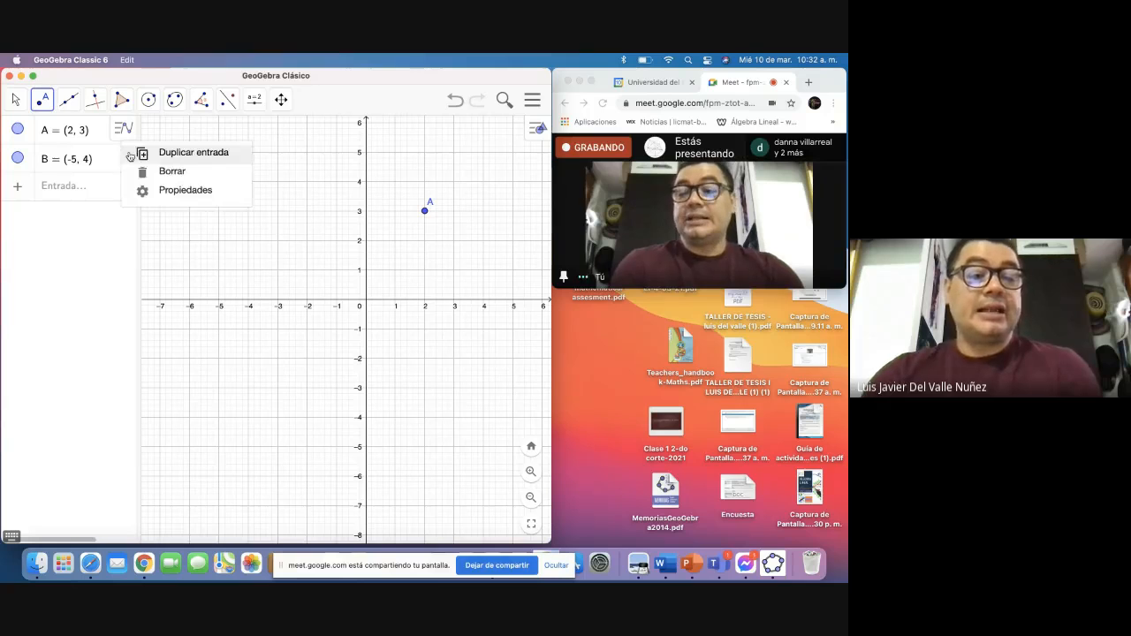
pyautogui.click(170, 173)
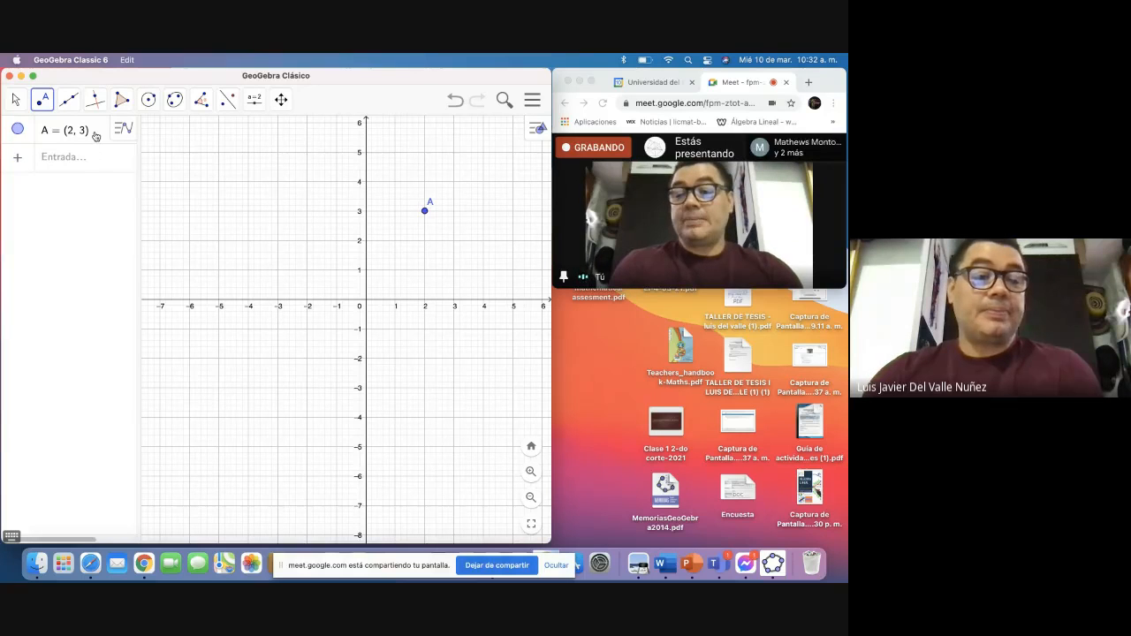
pyautogui.click(141, 129)
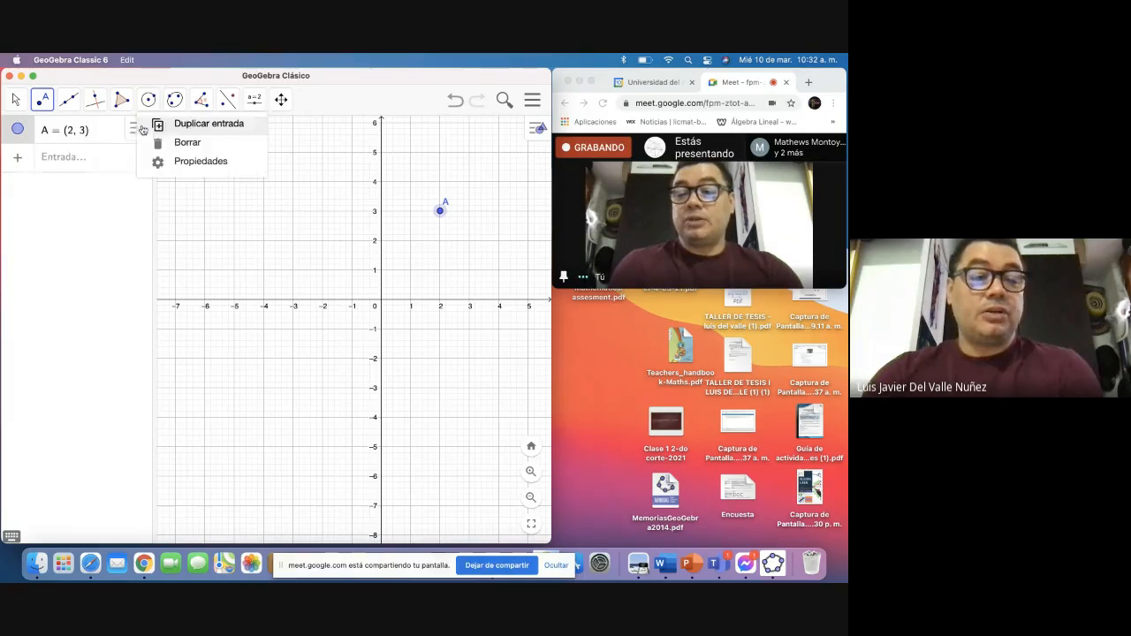
pyautogui.click(188, 147)
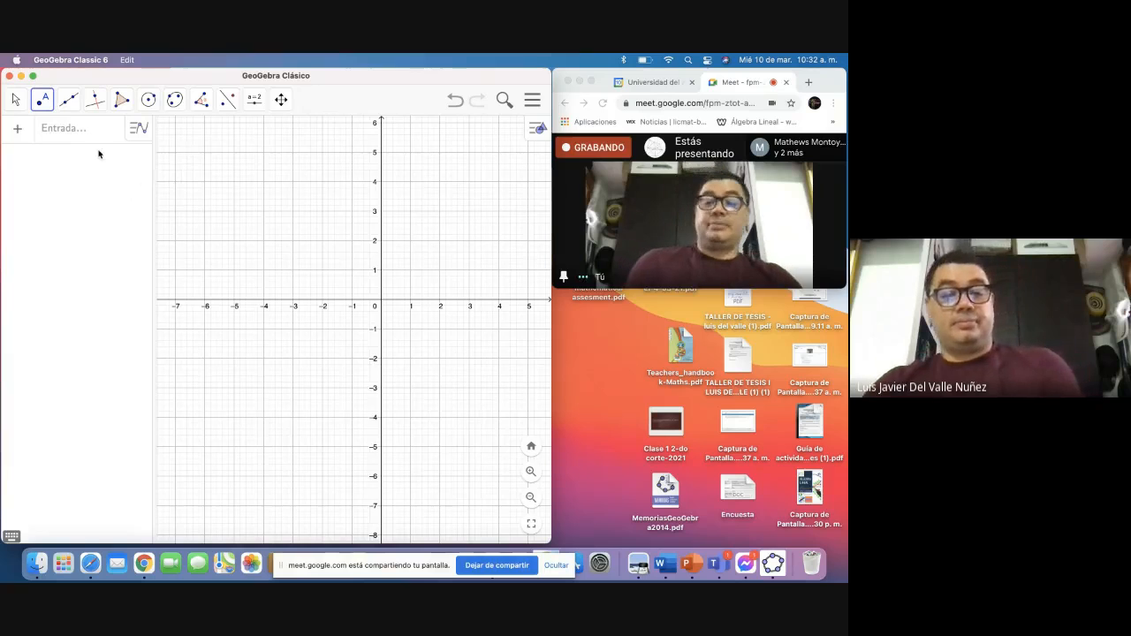
# Step: Place a point at the origin, on the intersection of the two axes, with the Punto tool
pyautogui.click(40, 101)
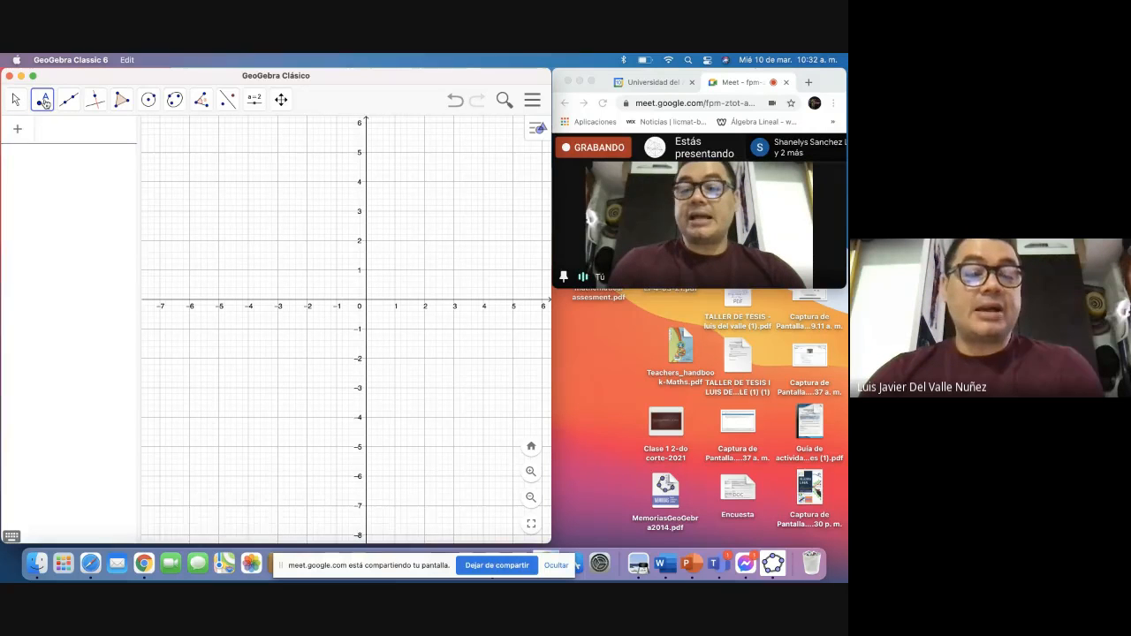
pyautogui.click(367, 305)
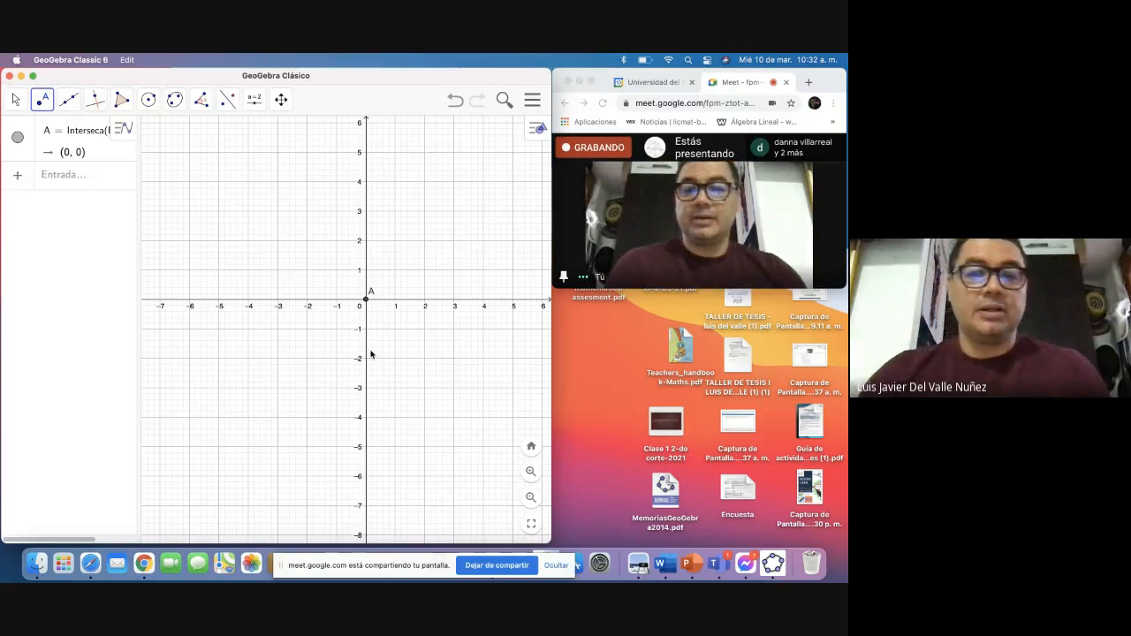
# Step: Add the text 'El punto A lo vamos a llamar origén' with the Texto tool and move it below the negative x-axis, near y = -3
pyautogui.click(255, 103)
pyautogui.click(276, 161)
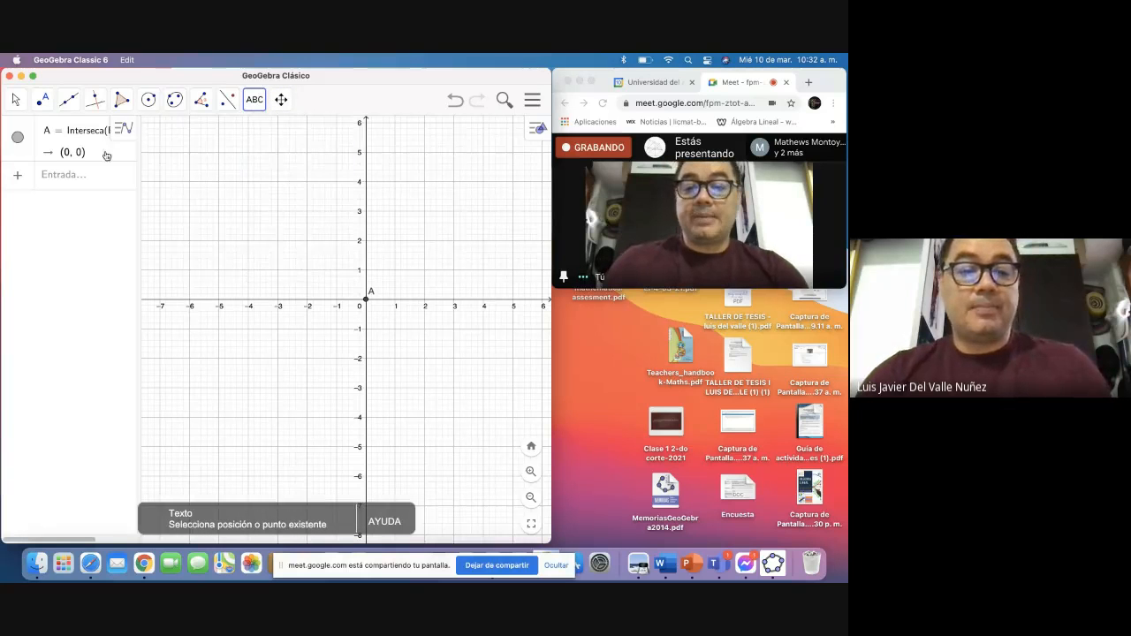
pyautogui.click(172, 154)
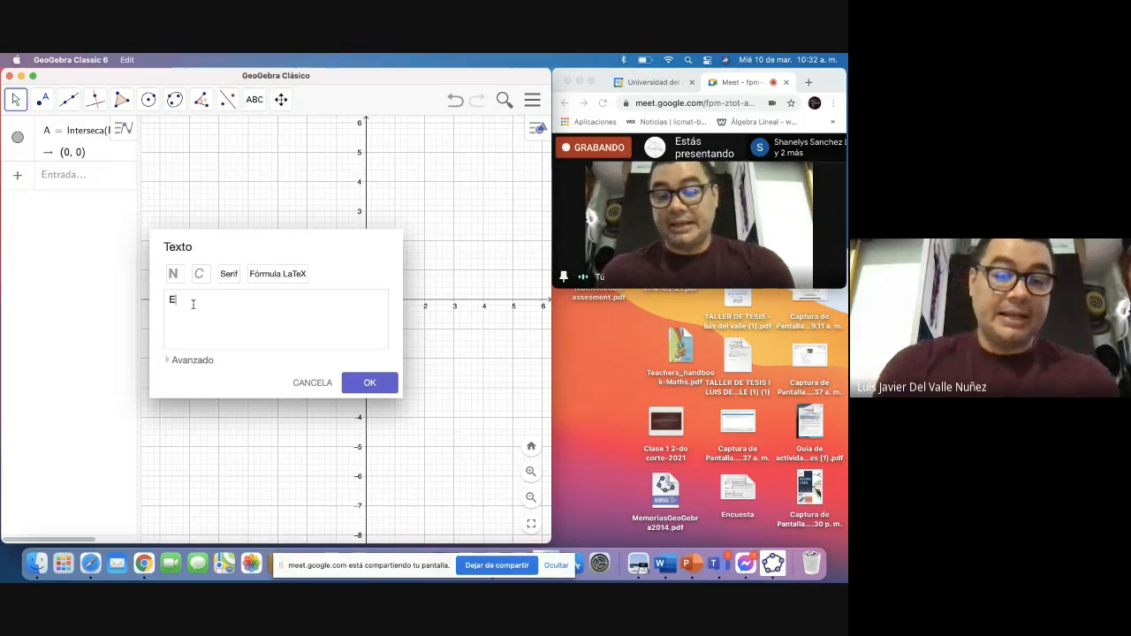
pyautogui.write('El pun')
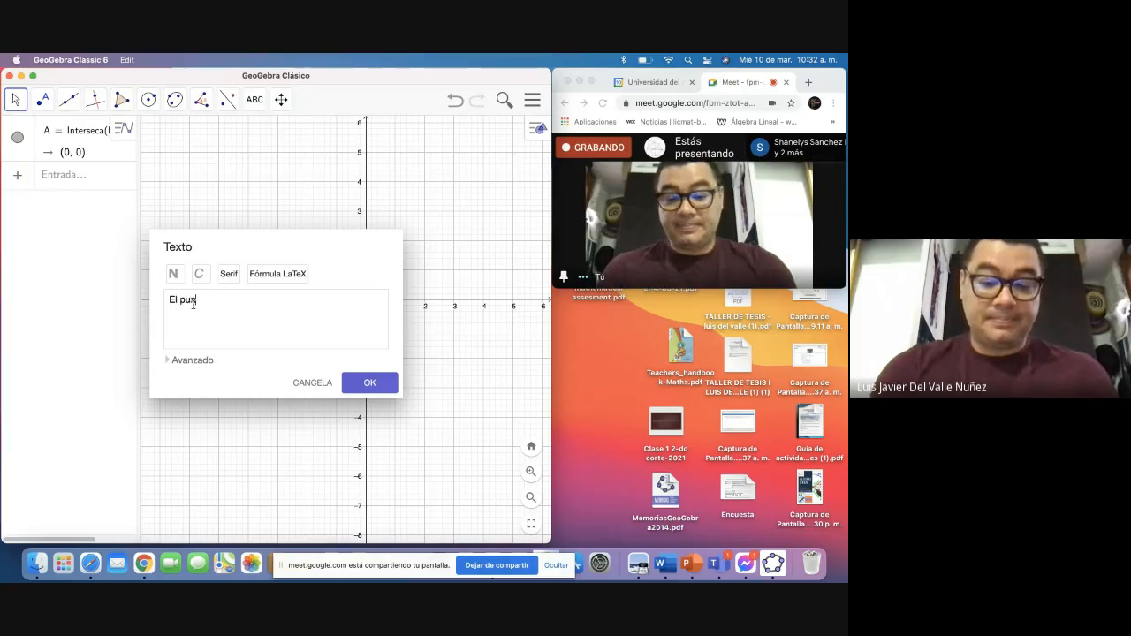
pyautogui.write('to A')
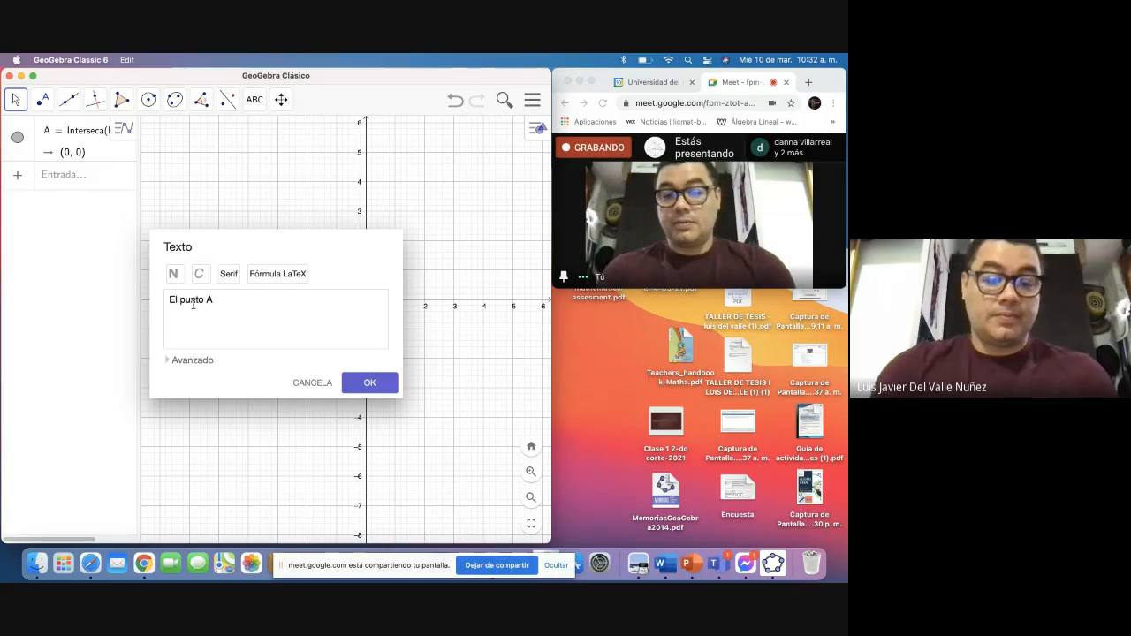
pyautogui.write(' lo va')
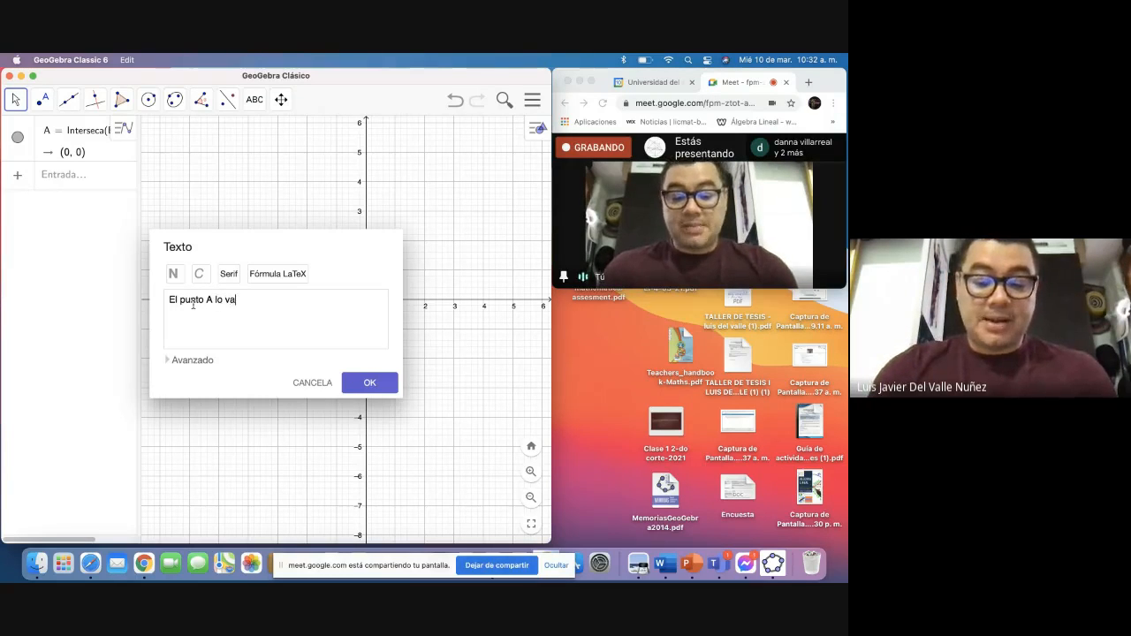
pyautogui.write('mos a llamar ori')
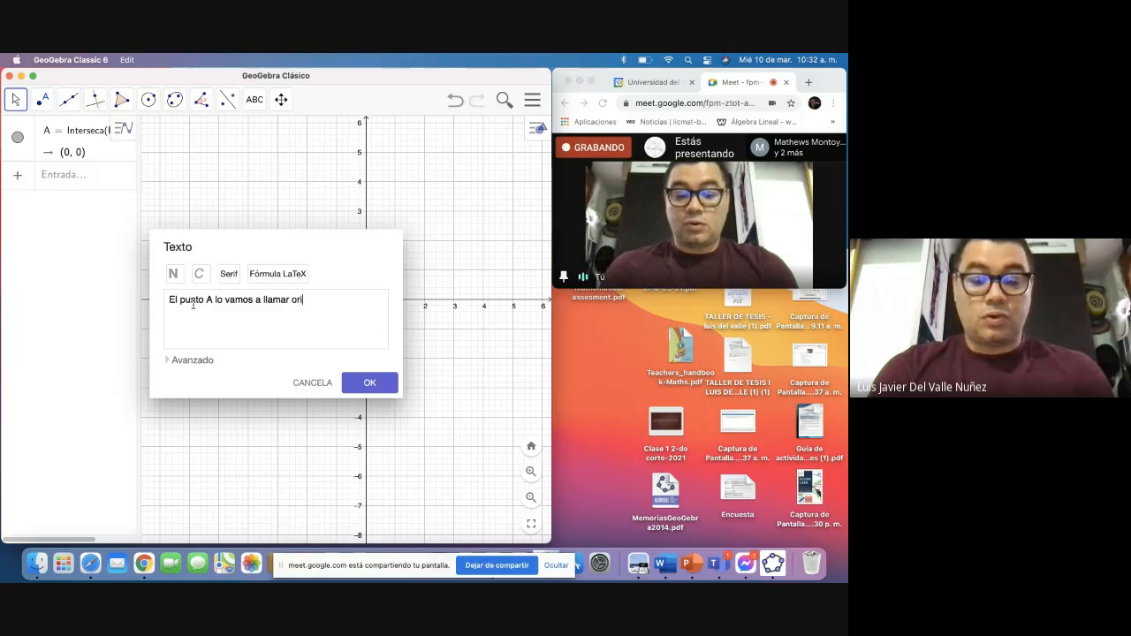
pyautogui.write('gén')
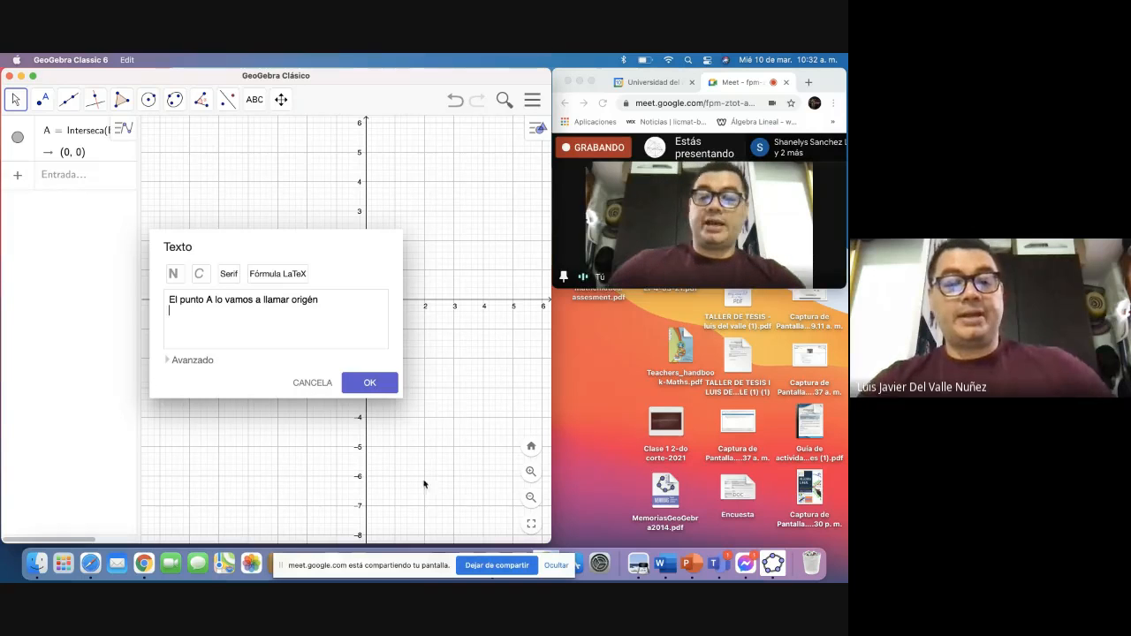
pyautogui.click(375, 389)
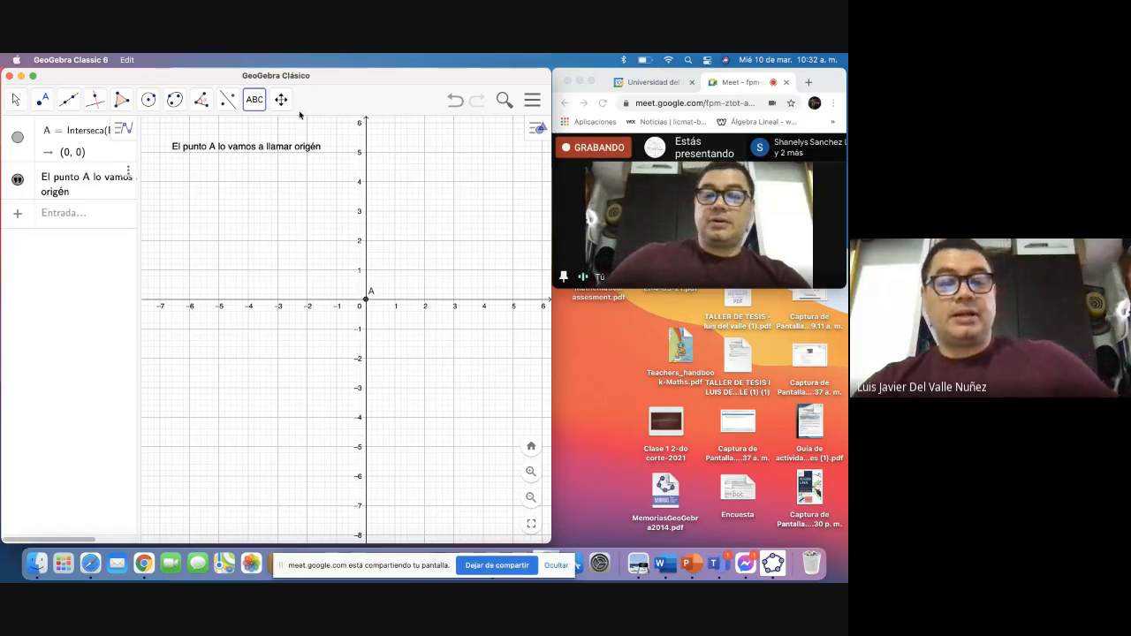
pyautogui.moveTo(283, 149); pyautogui.dragTo(272, 399)
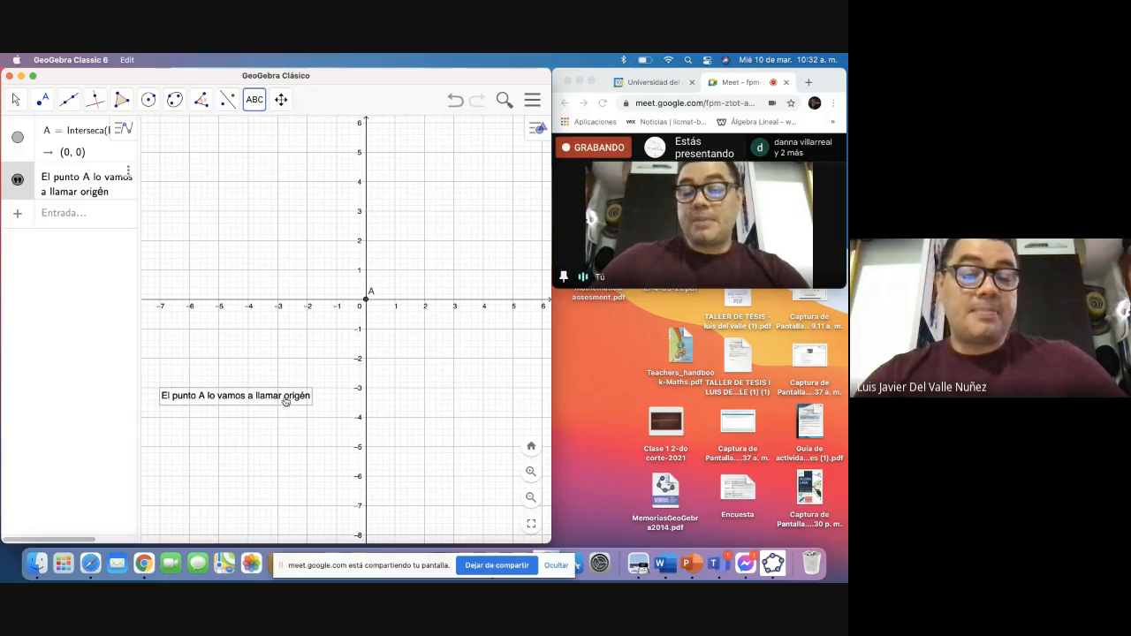
# Step: Try blue and red as the text's foreground colour, leave it red (255, 0, 0), and close its properties
pyautogui.rightClick(285, 401)
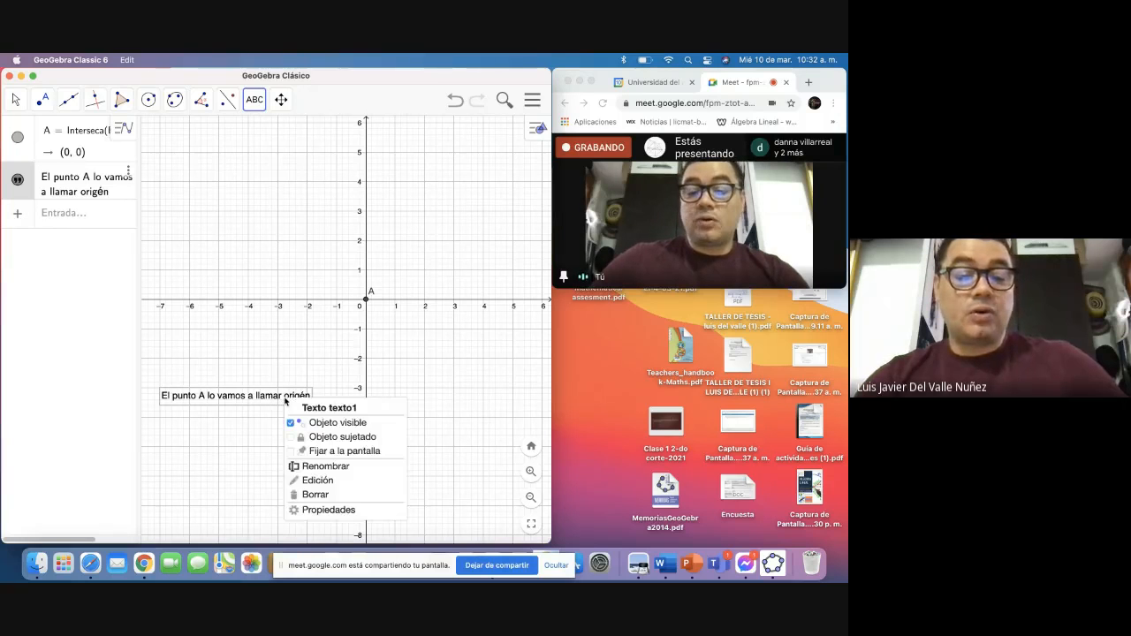
pyautogui.click(349, 511)
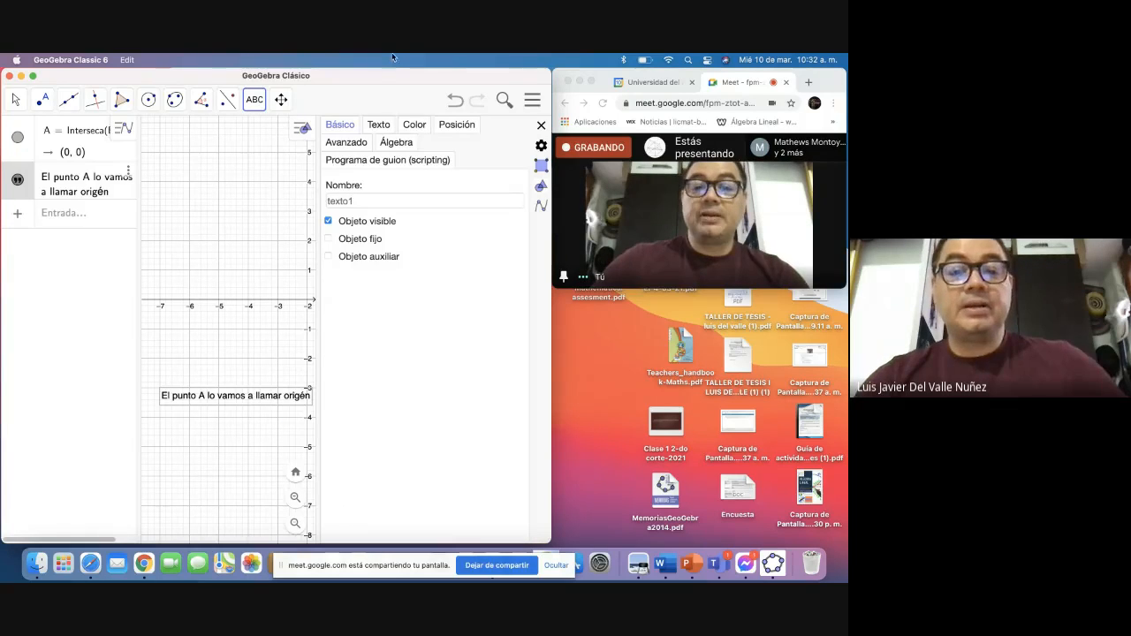
pyautogui.click(405, 127)
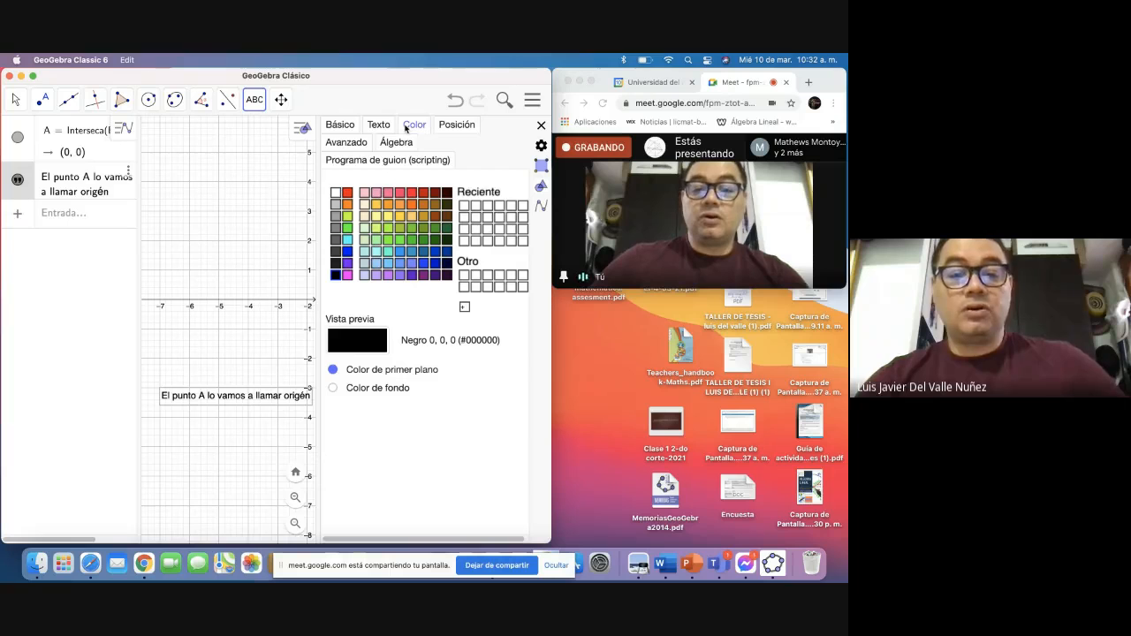
pyautogui.click(347, 192)
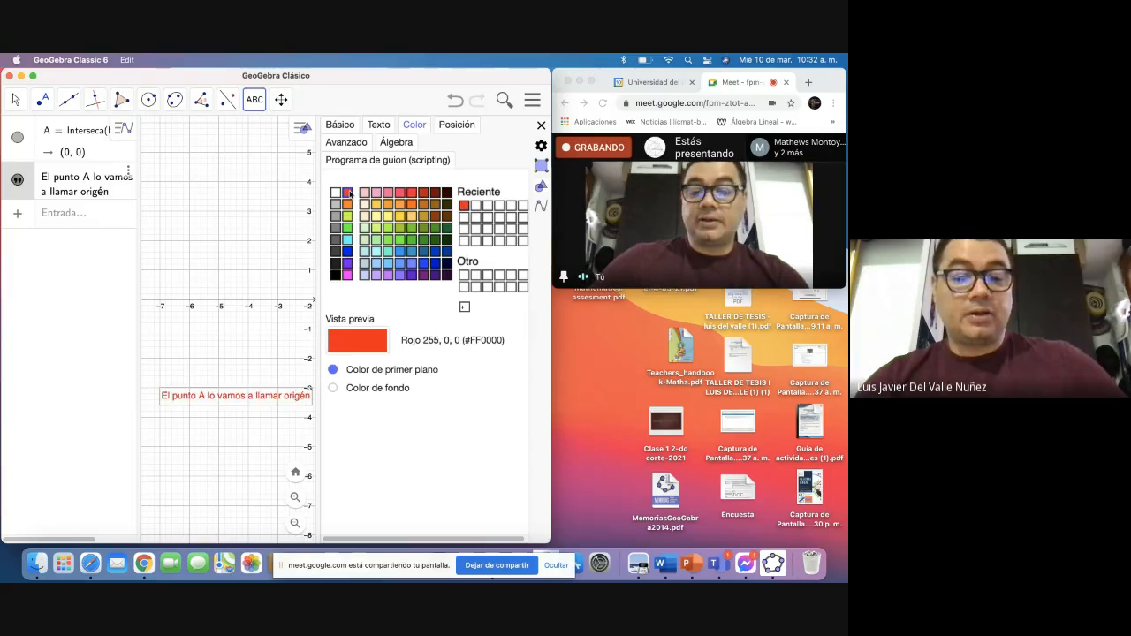
pyautogui.click(348, 251)
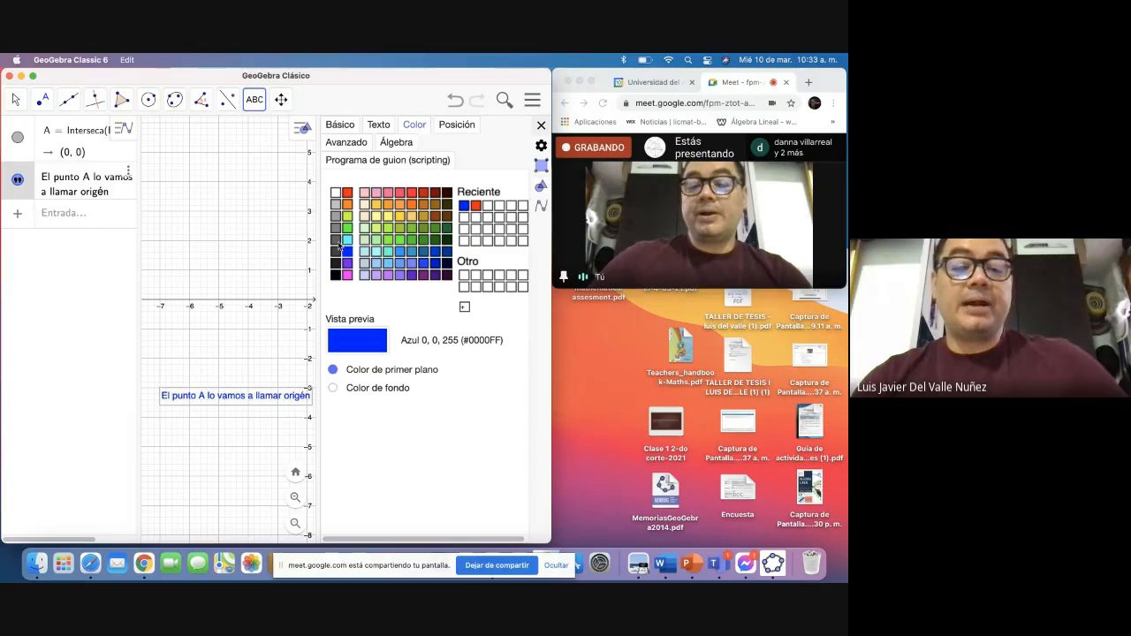
pyautogui.click(348, 192)
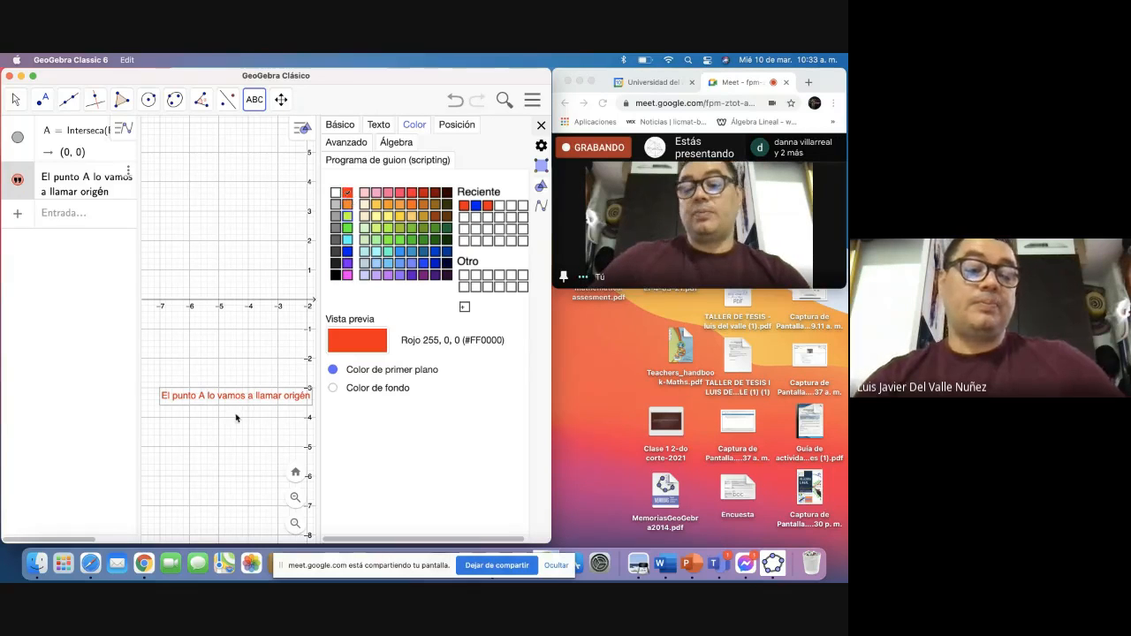
pyautogui.click(271, 346)
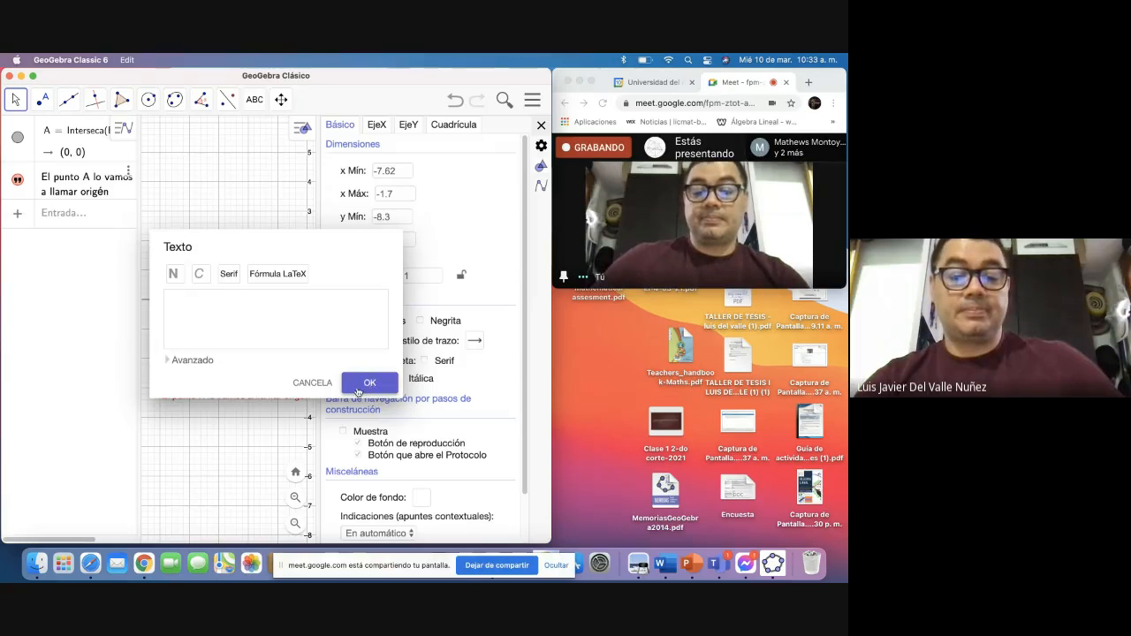
pyautogui.click(312, 382)
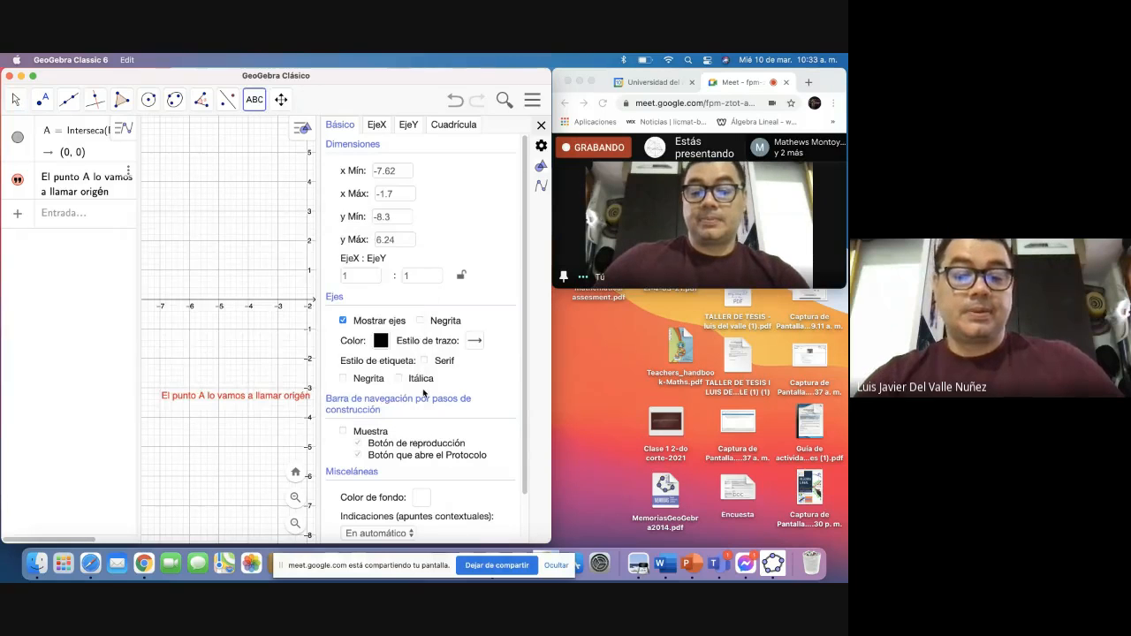
pyautogui.click(542, 127)
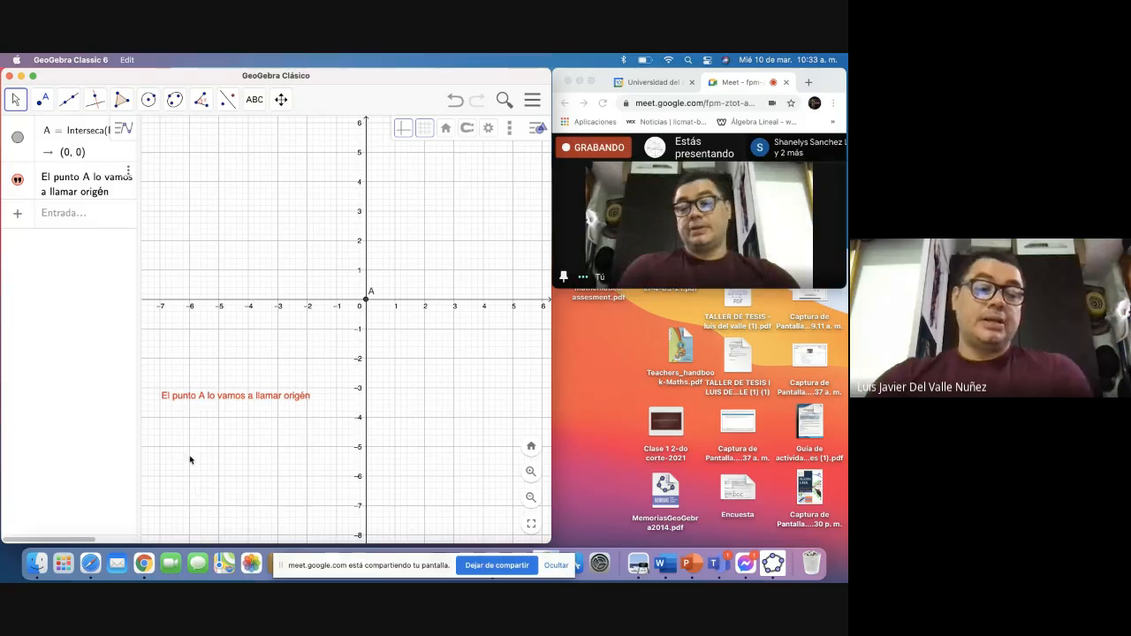
# Step: Extend the red text with ', sus coordenada corresponde a: A=(0,0).' and move it to between y = -4 and y = -5
pyautogui.moveTo(202, 400); pyautogui.dragTo(191, 403)
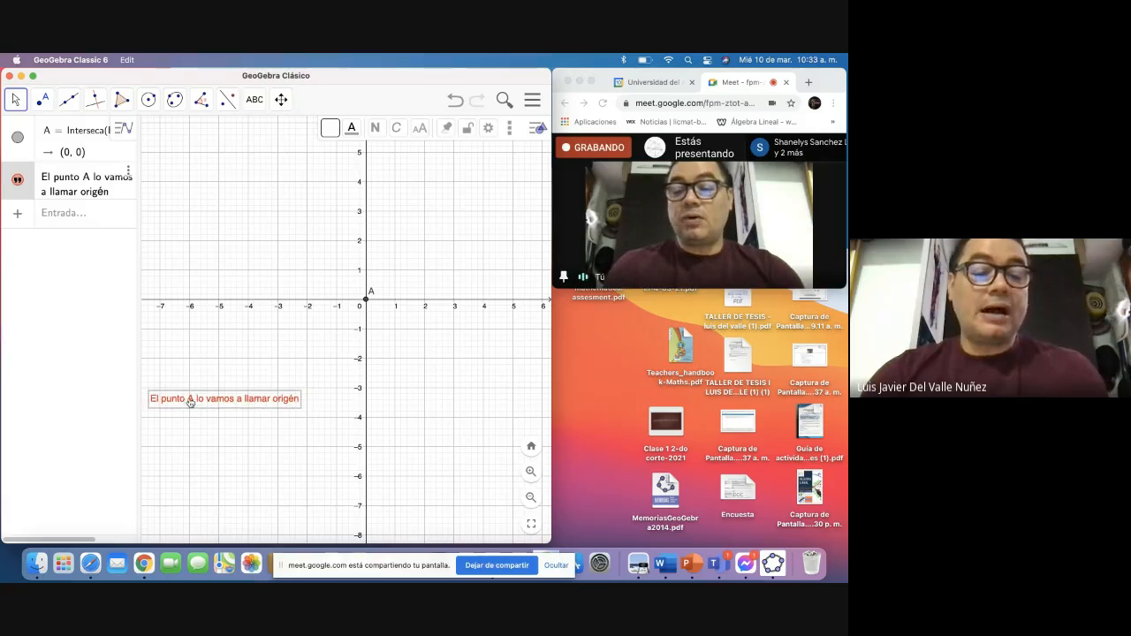
pyautogui.click(16, 100)
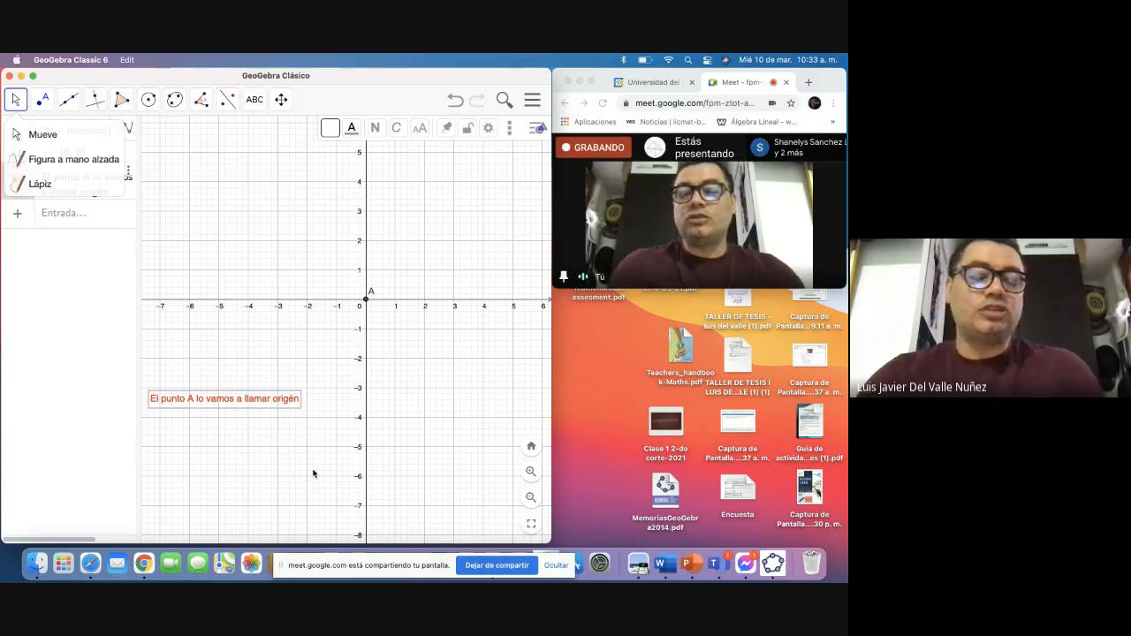
pyautogui.click(295, 398)
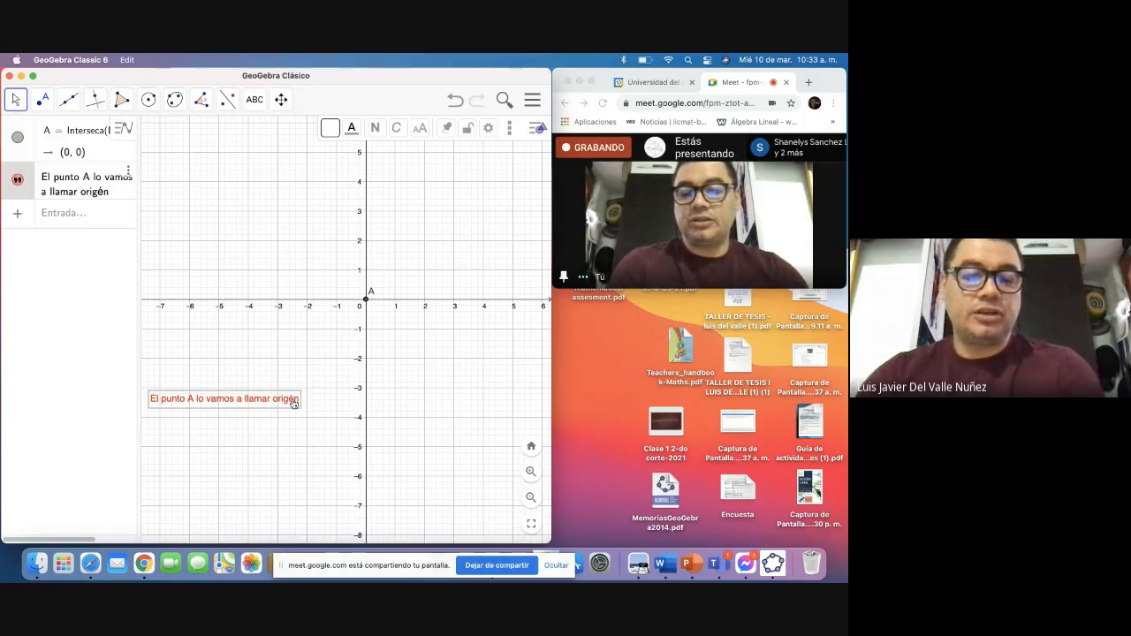
pyautogui.doubleClick(295, 398)
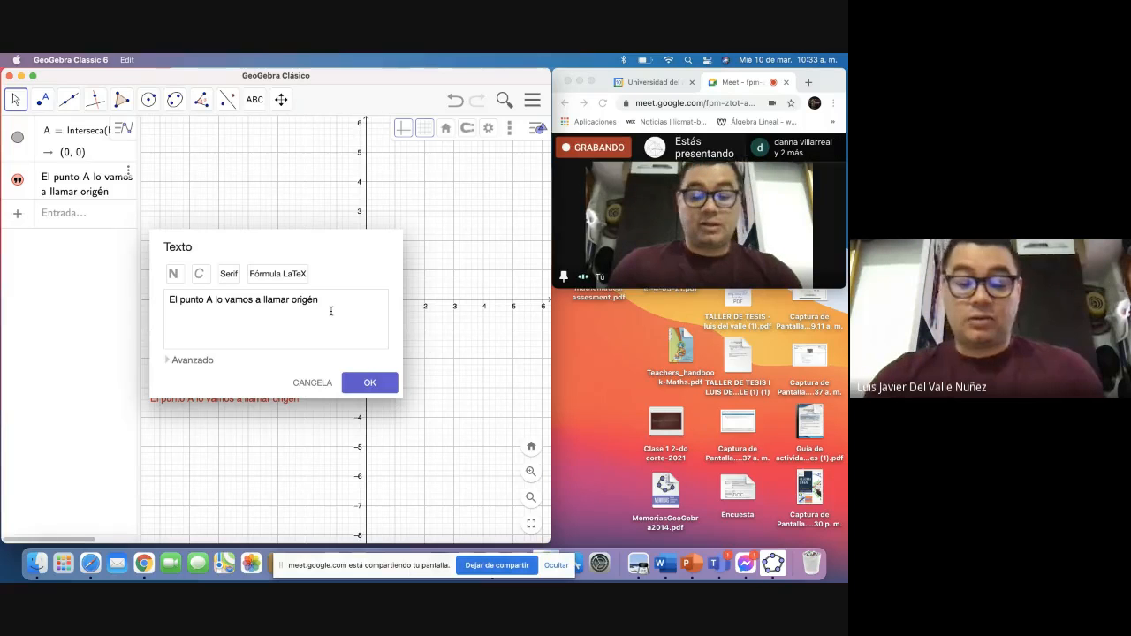
pyautogui.write(', sus')
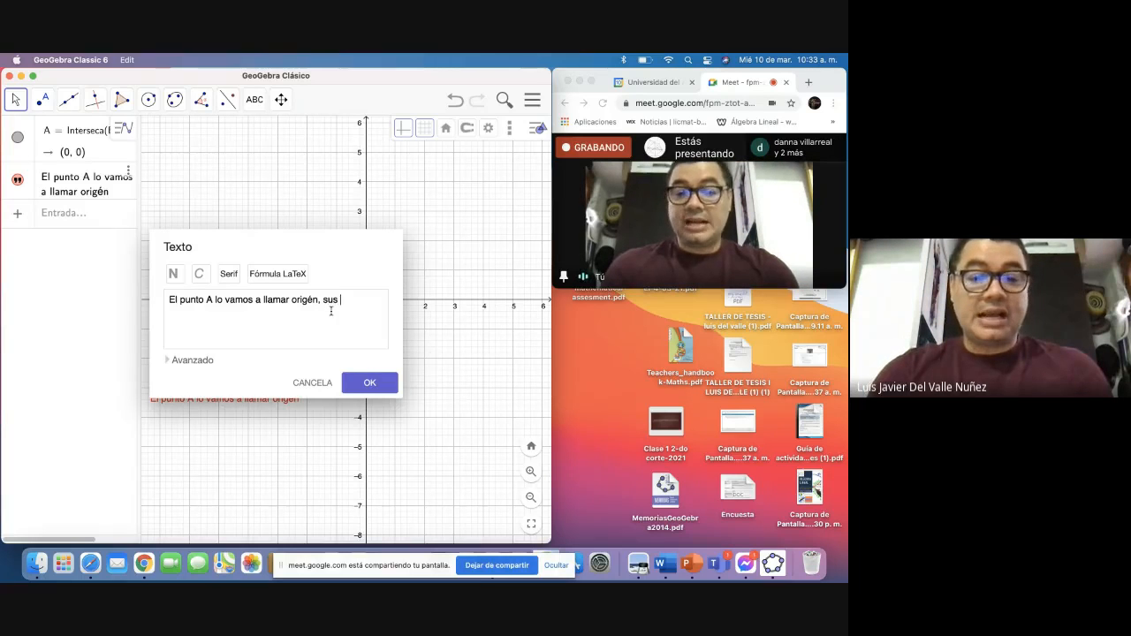
pyautogui.write(' coore')
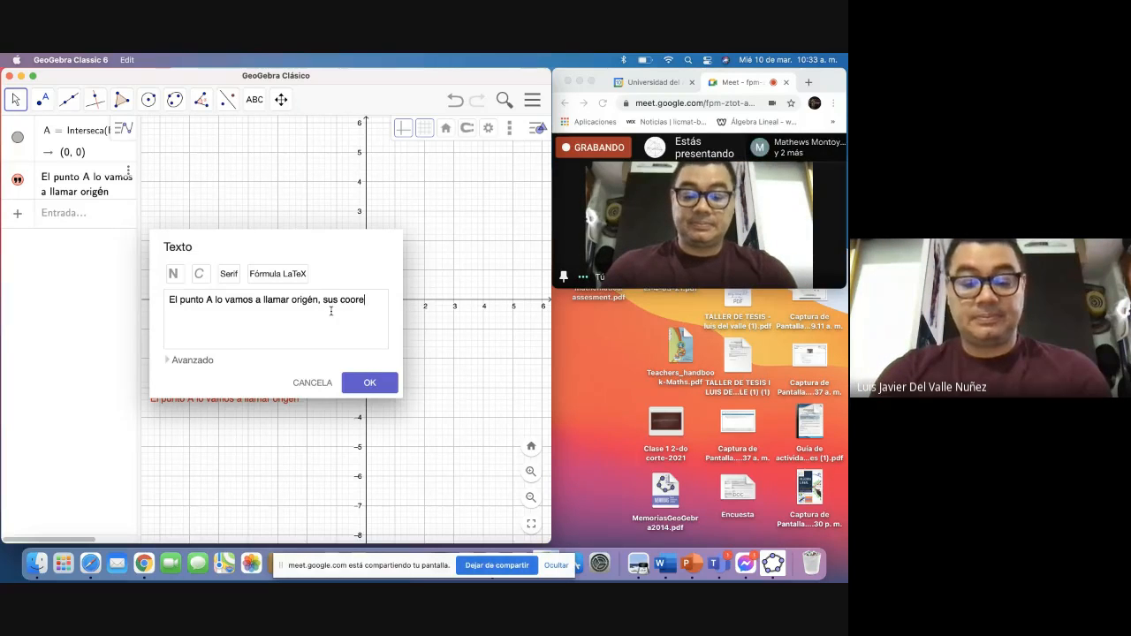
pyautogui.press('BackSpace')
pyautogui.write('denada')
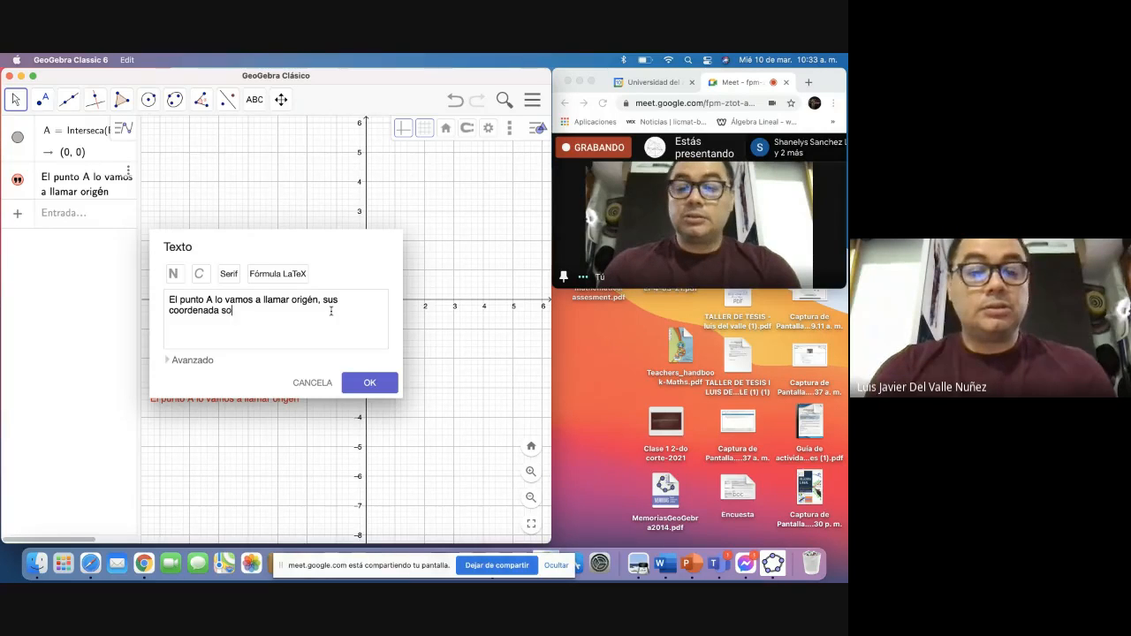
pyautogui.write('co')
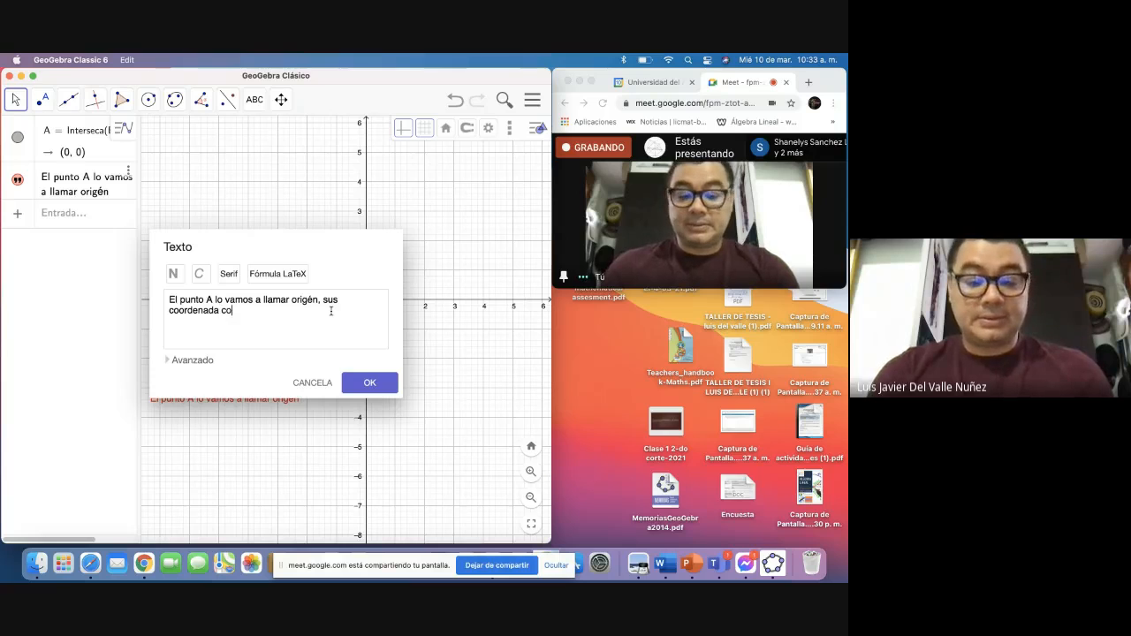
pyautogui.write('rresponde a')
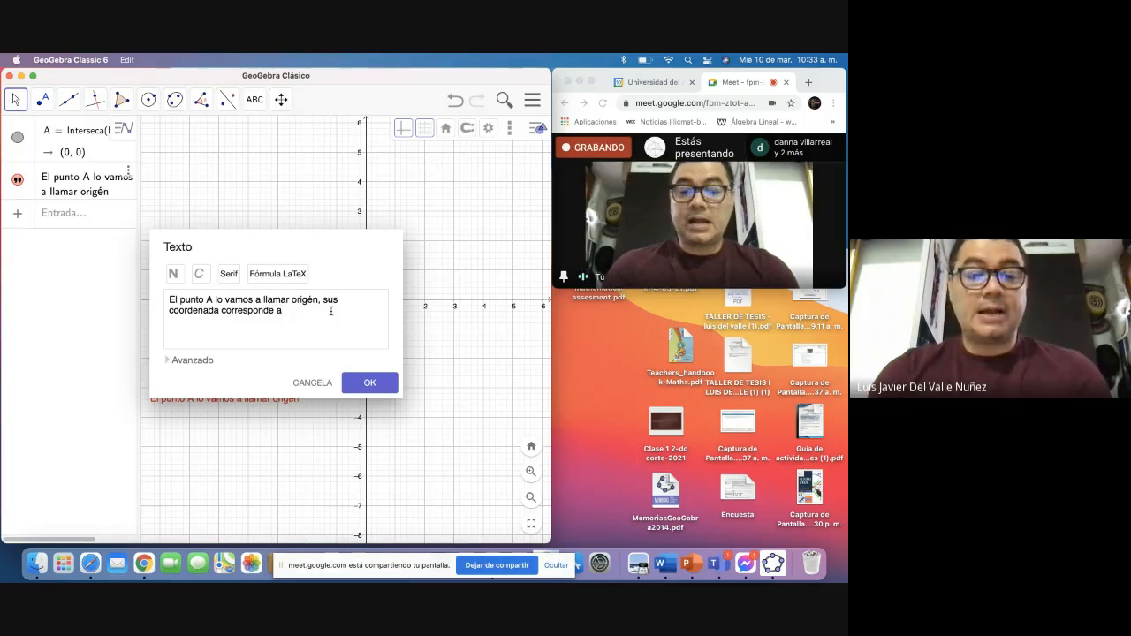
pyautogui.press('BackSpace')
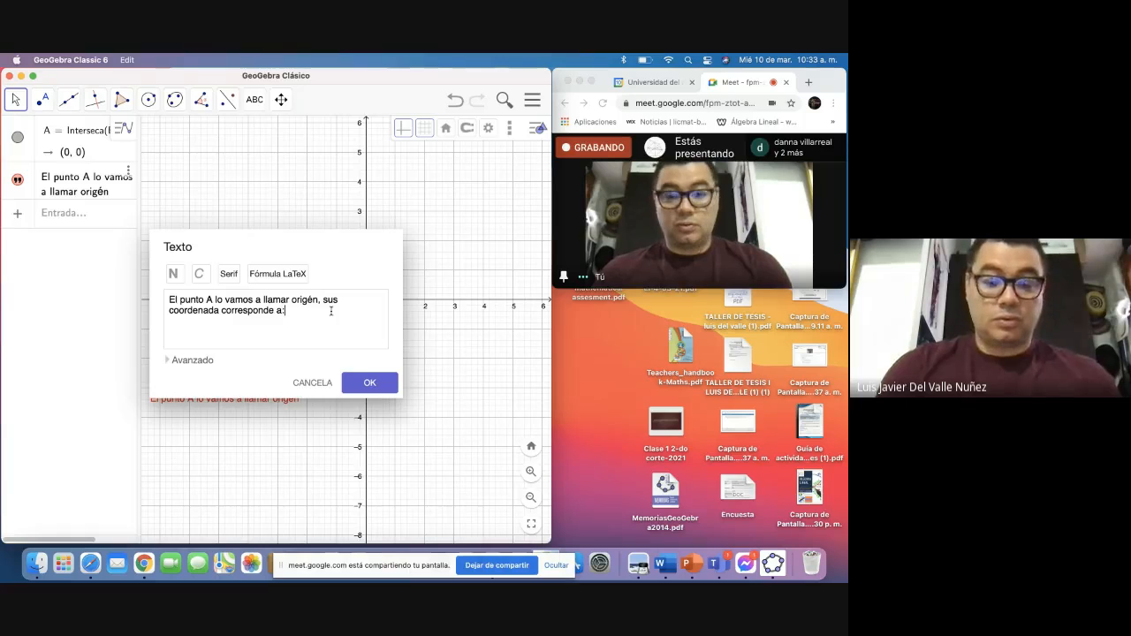
pyautogui.write(': A=(0')
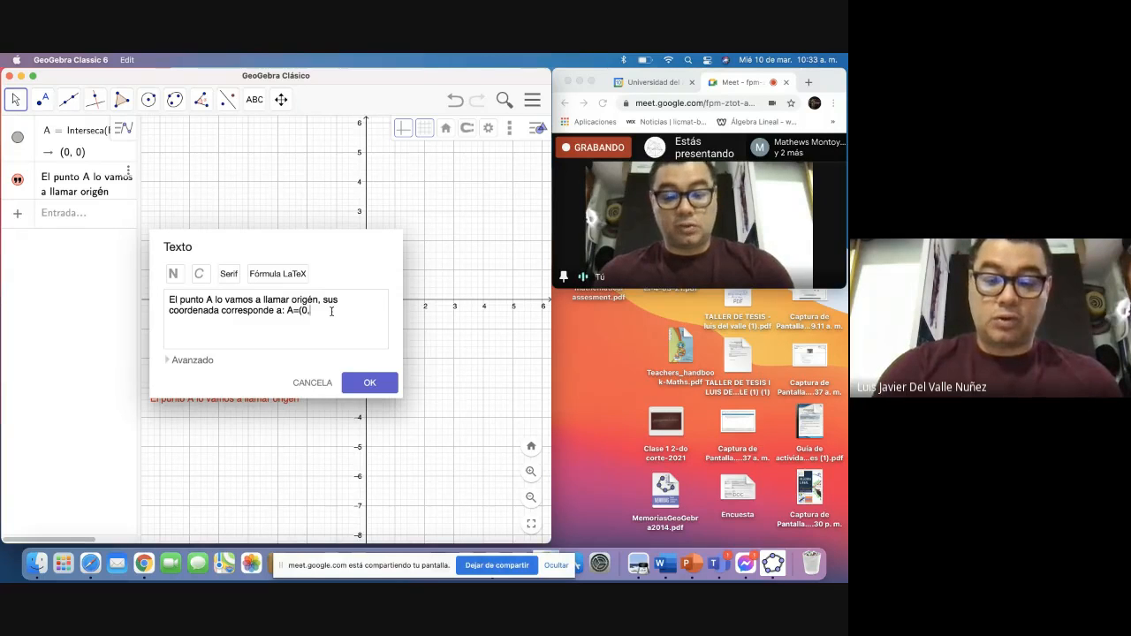
pyautogui.write(',0')
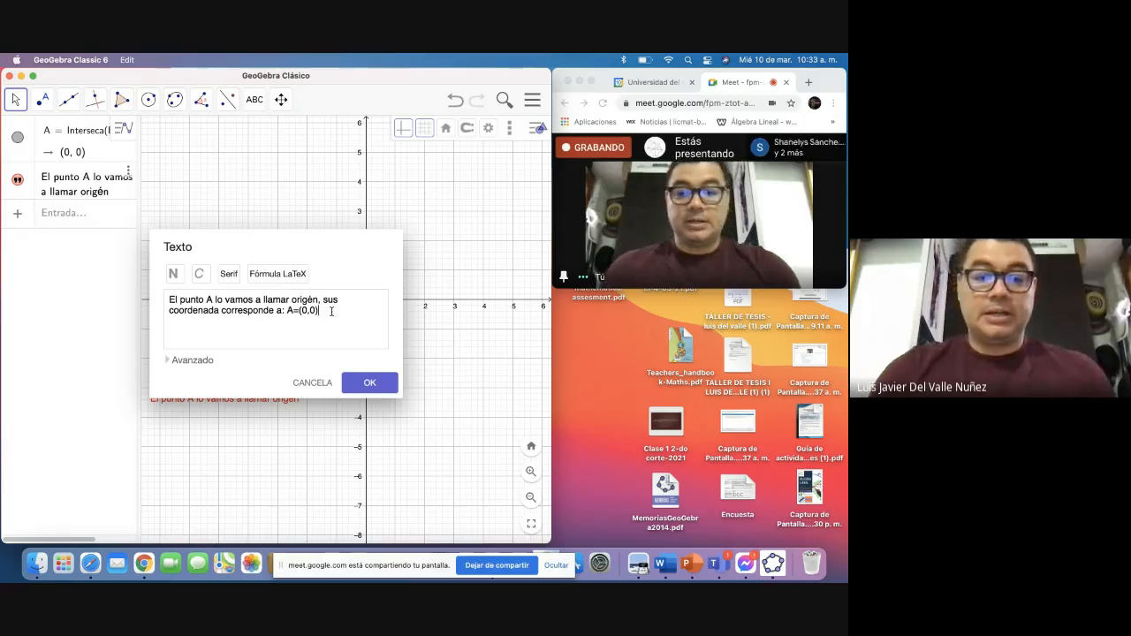
pyautogui.write(')')
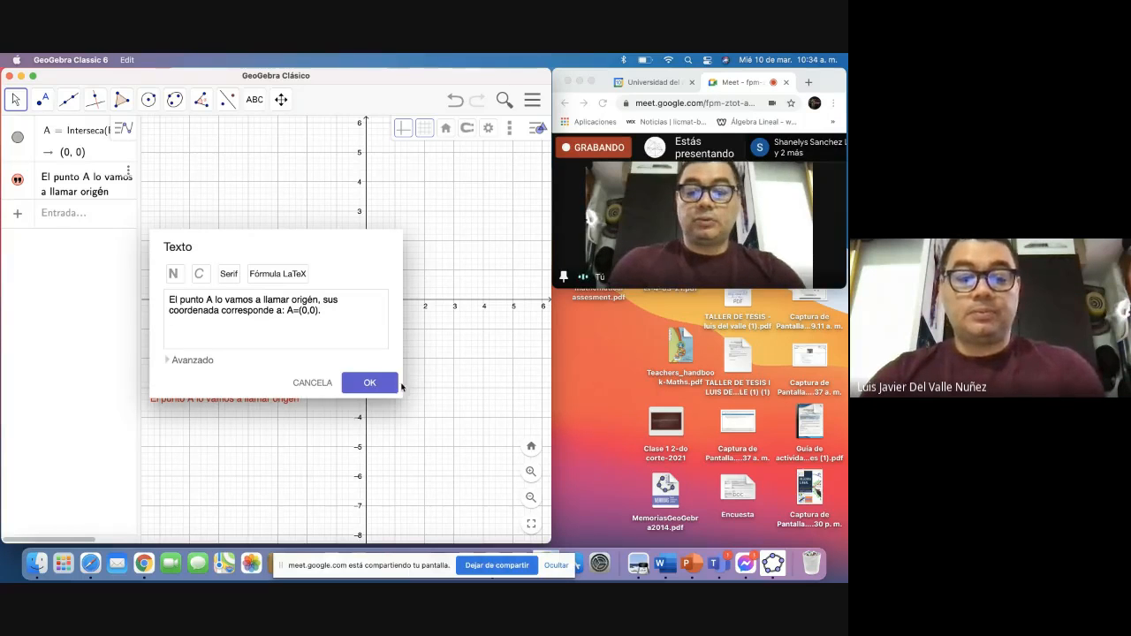
pyautogui.click(371, 384)
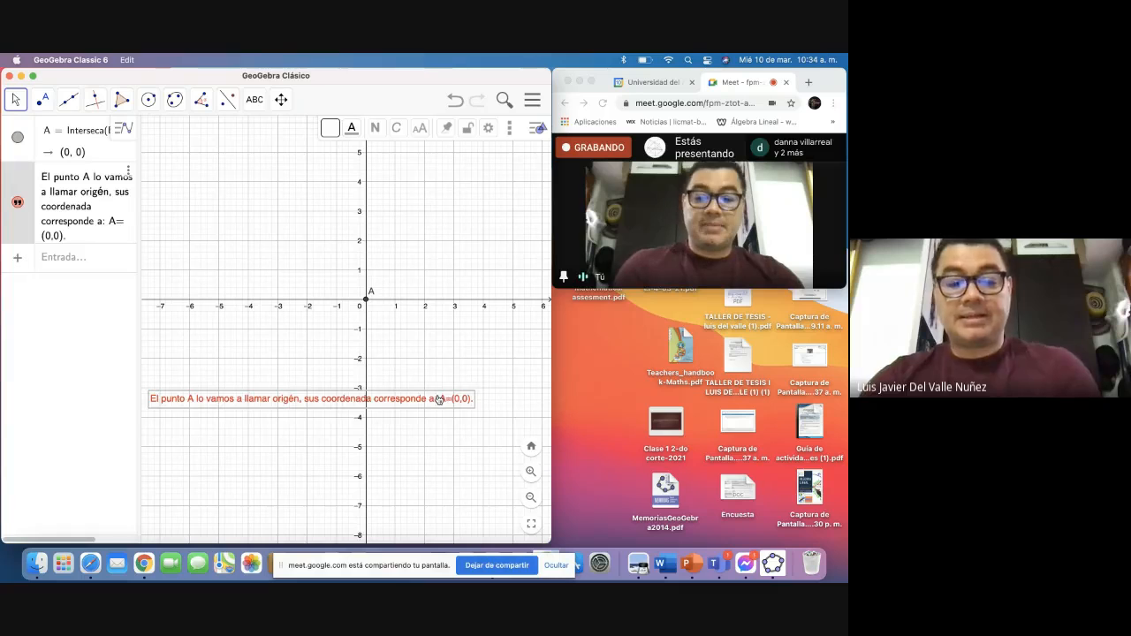
pyautogui.moveTo(437, 402); pyautogui.dragTo(445, 433)
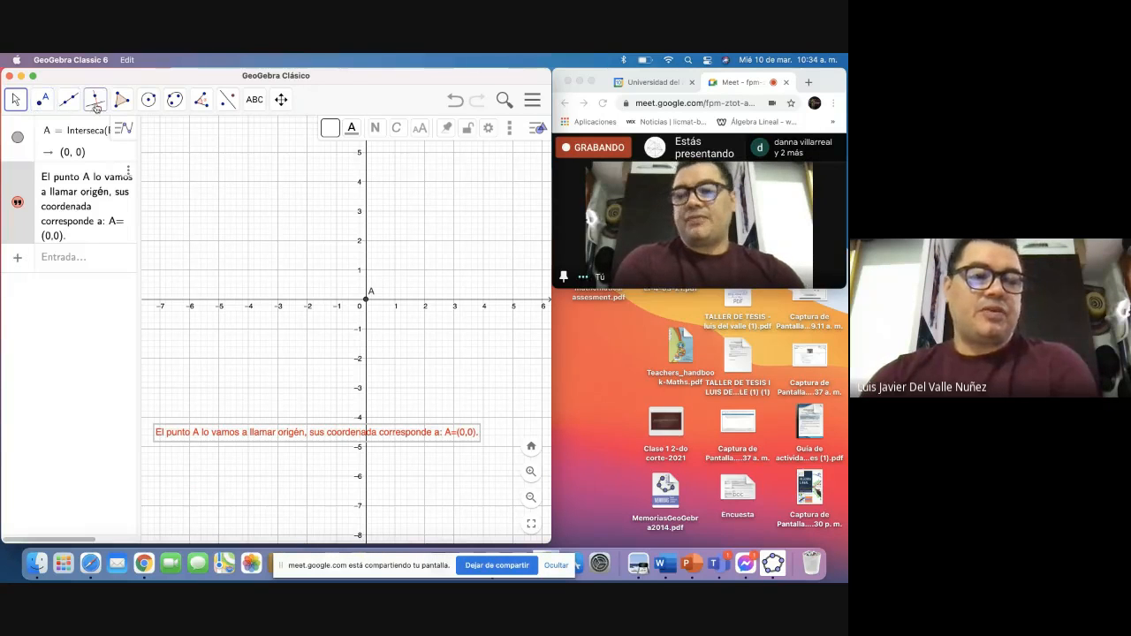
# Step: Examine the angle and measurement tools on offer, especially Ángulo, and glance at the conic tools
pyautogui.click(198, 104)
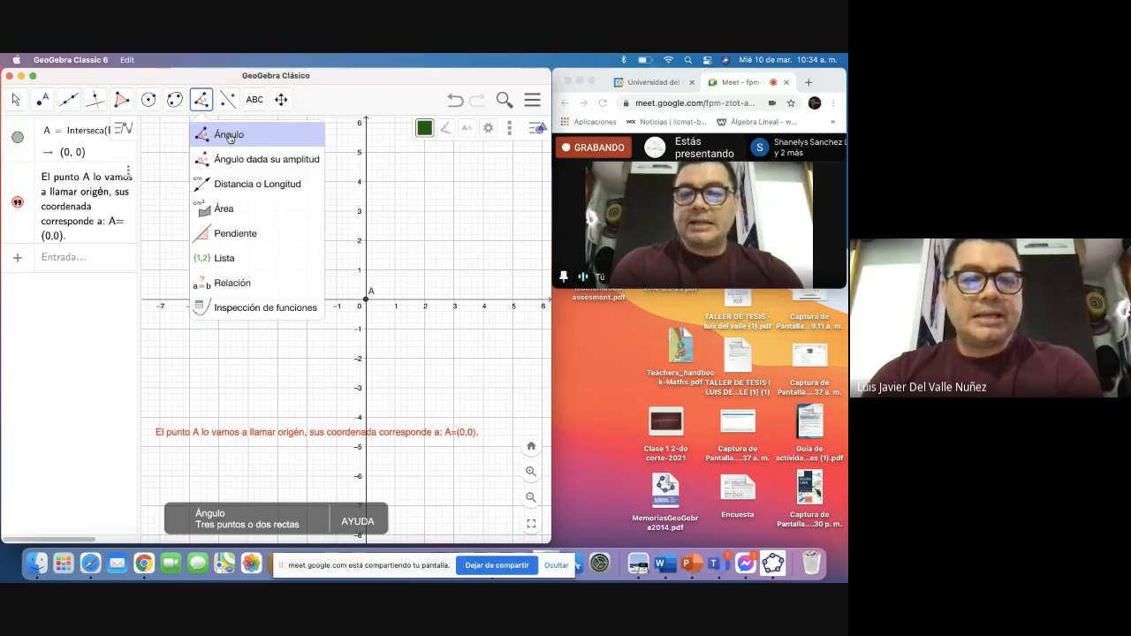
pyautogui.click(229, 137)
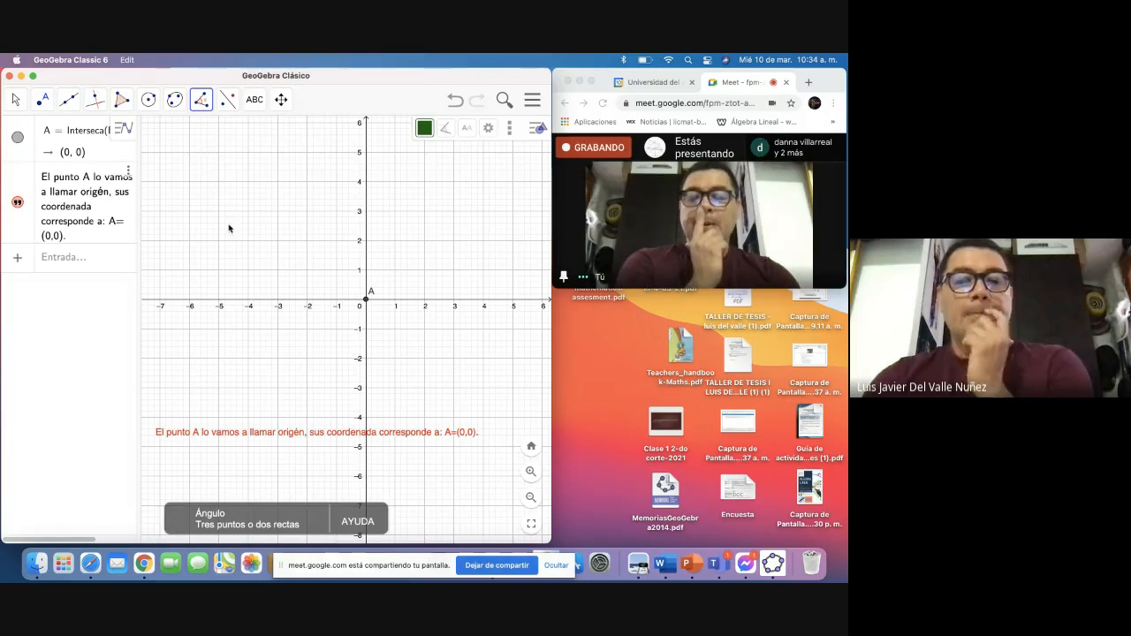
pyautogui.click(205, 105)
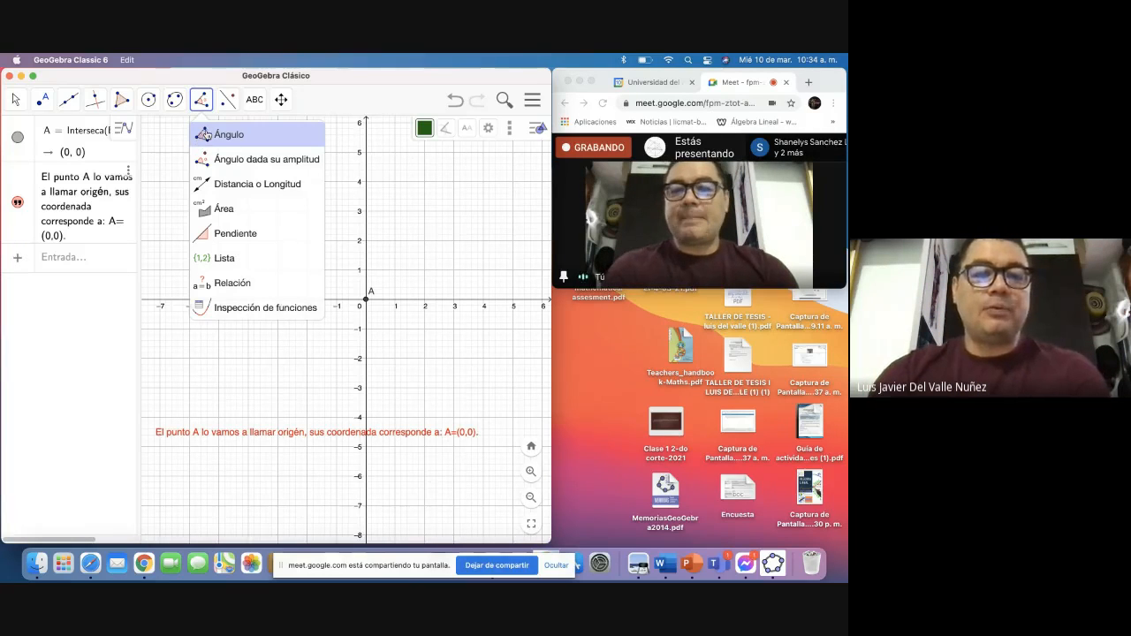
pyautogui.click(265, 160)
pyautogui.click(229, 134)
pyautogui.click(175, 99)
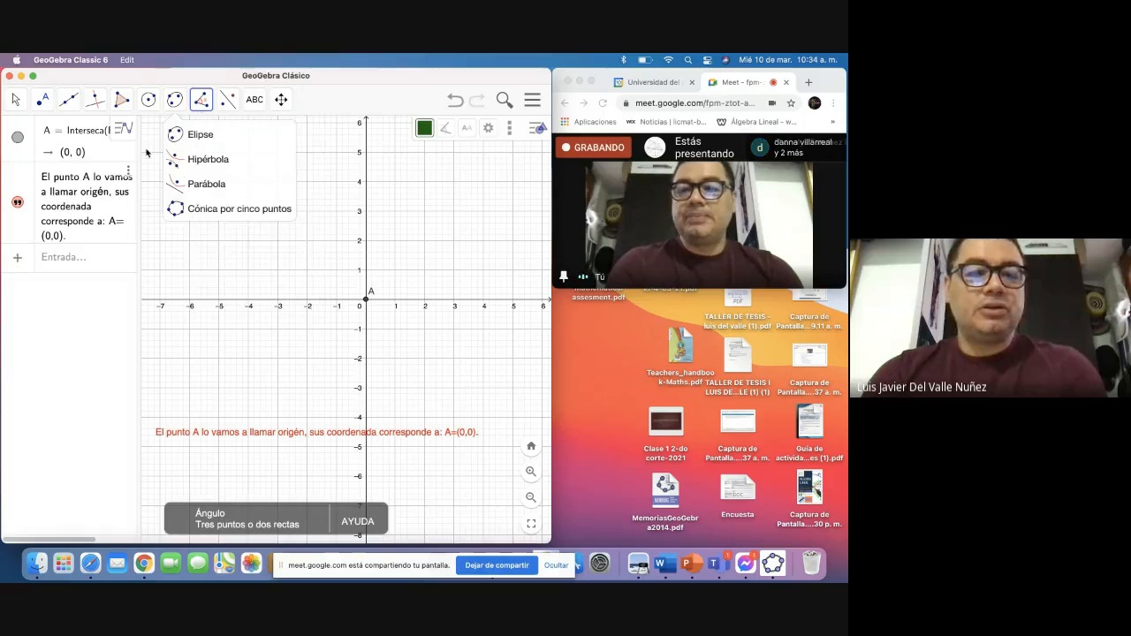
pyautogui.click(199, 135)
pyautogui.click(202, 100)
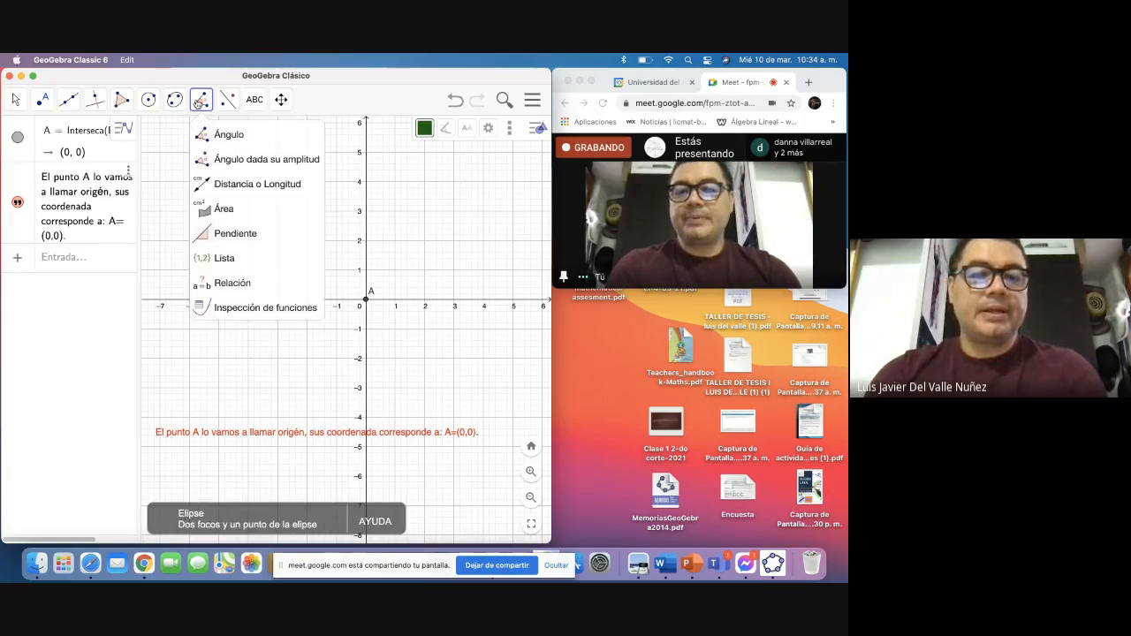
pyautogui.click(201, 106)
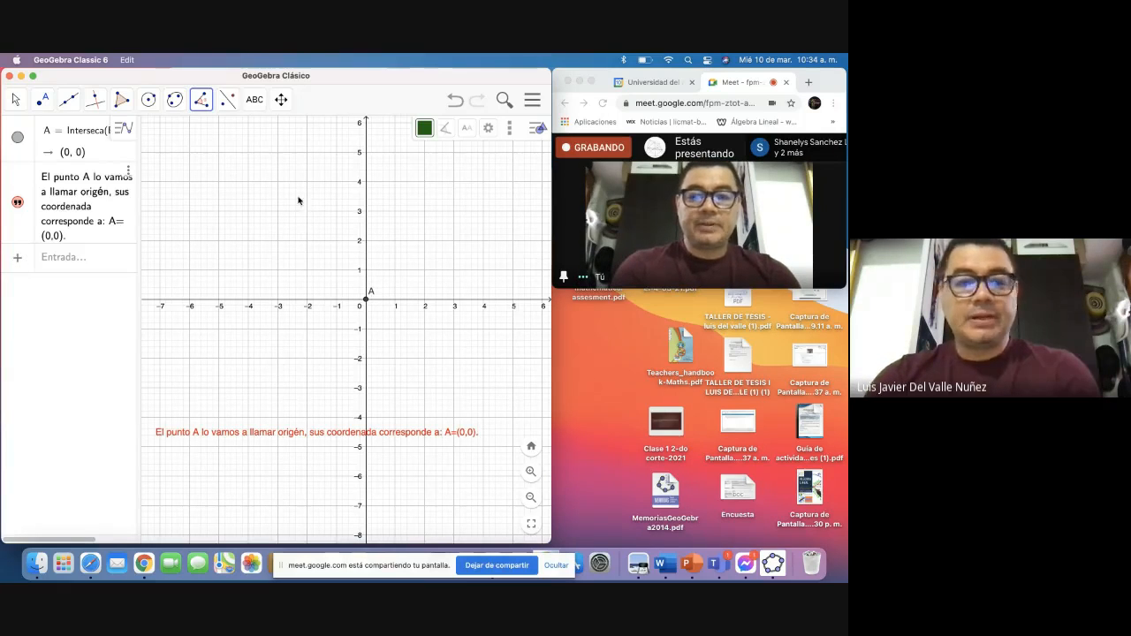
# Step: Place point B on the x-axis at (4, 0) and point C at (-4, 4) with the Punto tool
pyautogui.click(41, 99)
pyautogui.click(65, 133)
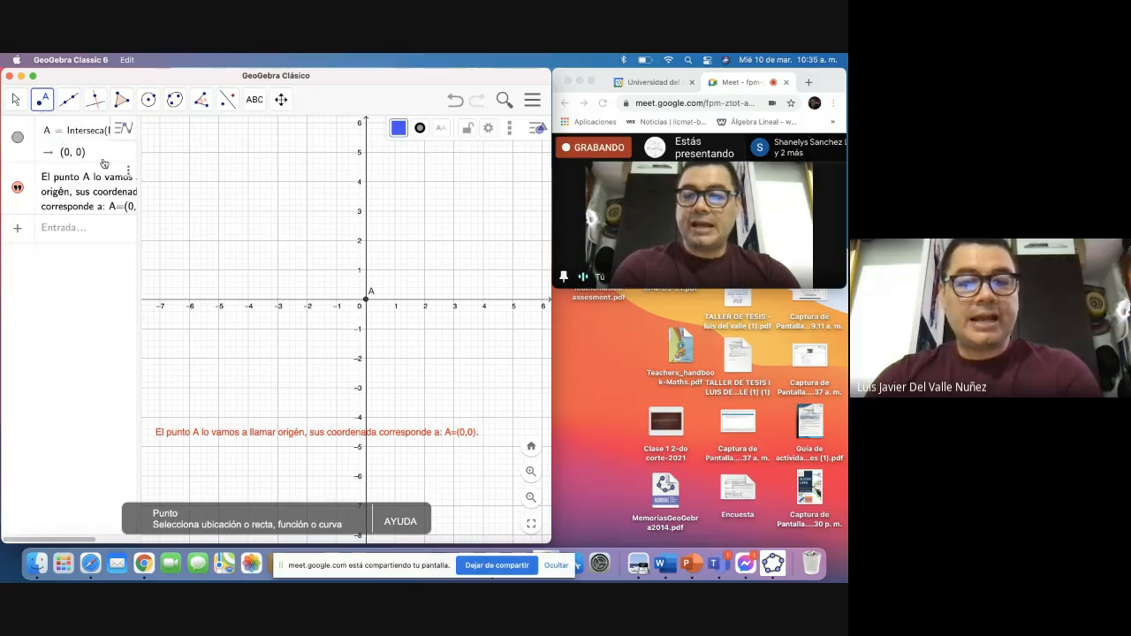
pyautogui.click(484, 299)
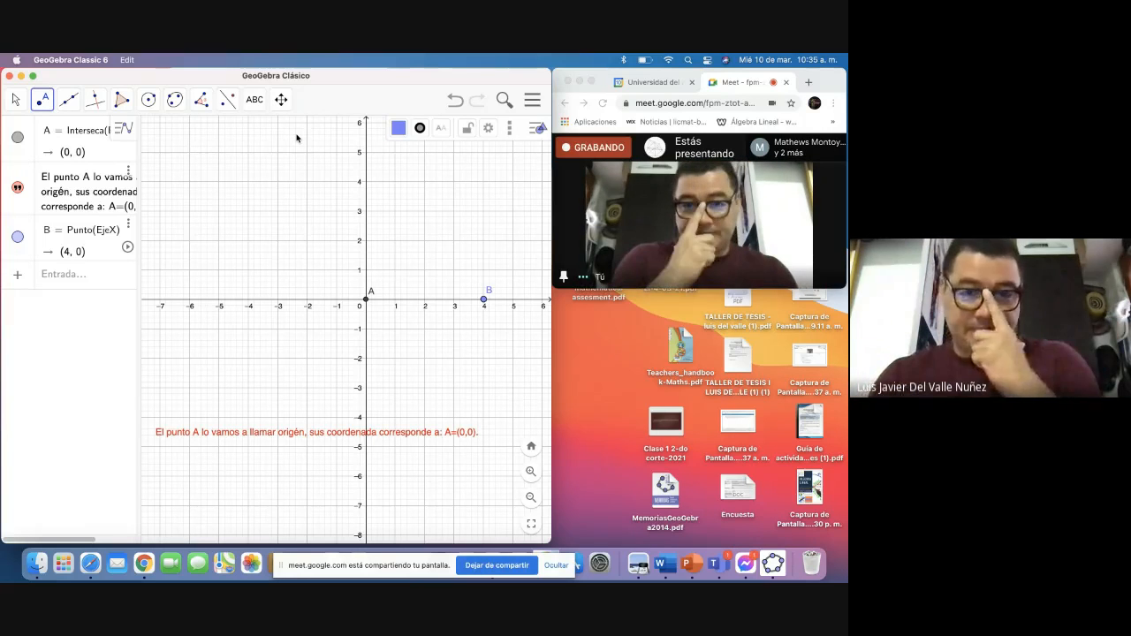
pyautogui.click(248, 181)
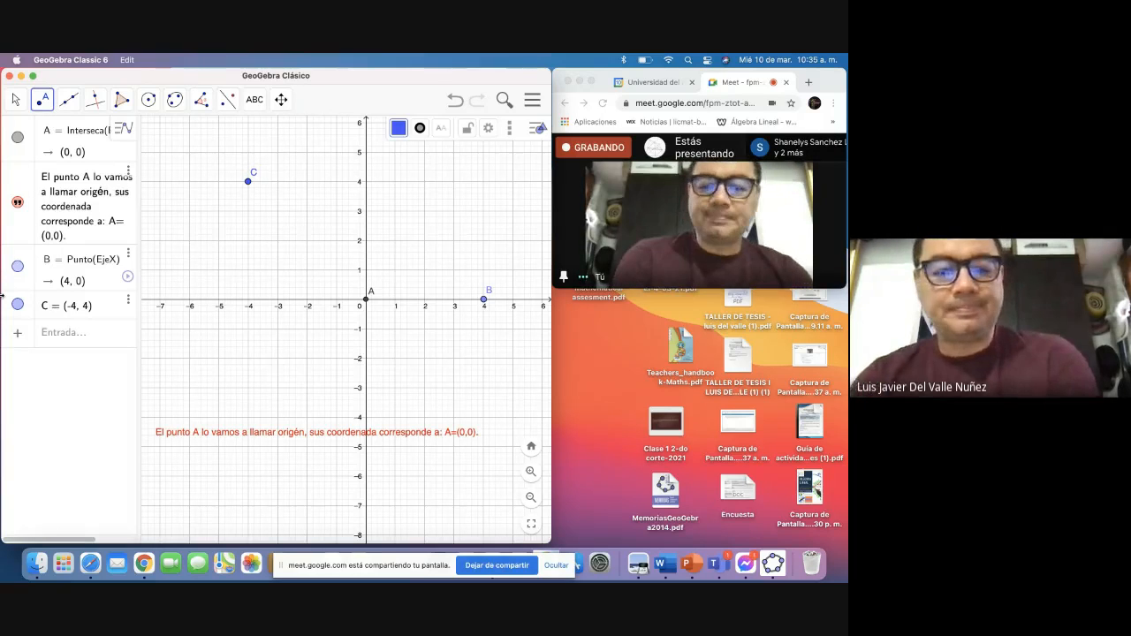
# Step: Create the angle from B to C with vertex A using the Ángulo tool, and move its label up clear of point A
pyautogui.click(202, 100)
pyautogui.click(224, 135)
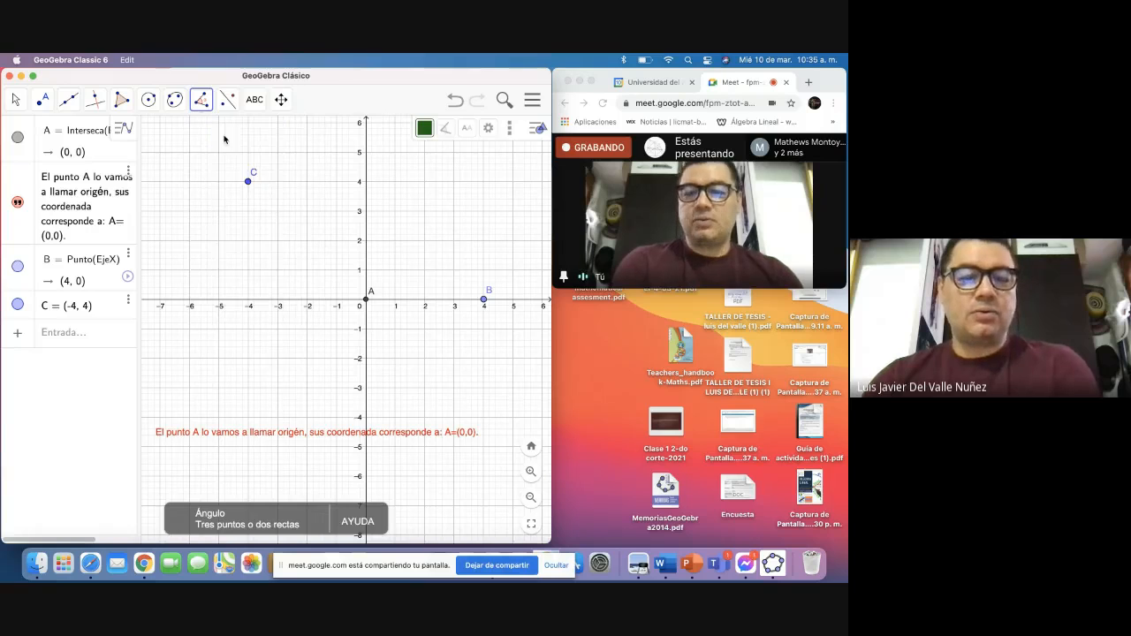
pyautogui.click(485, 301)
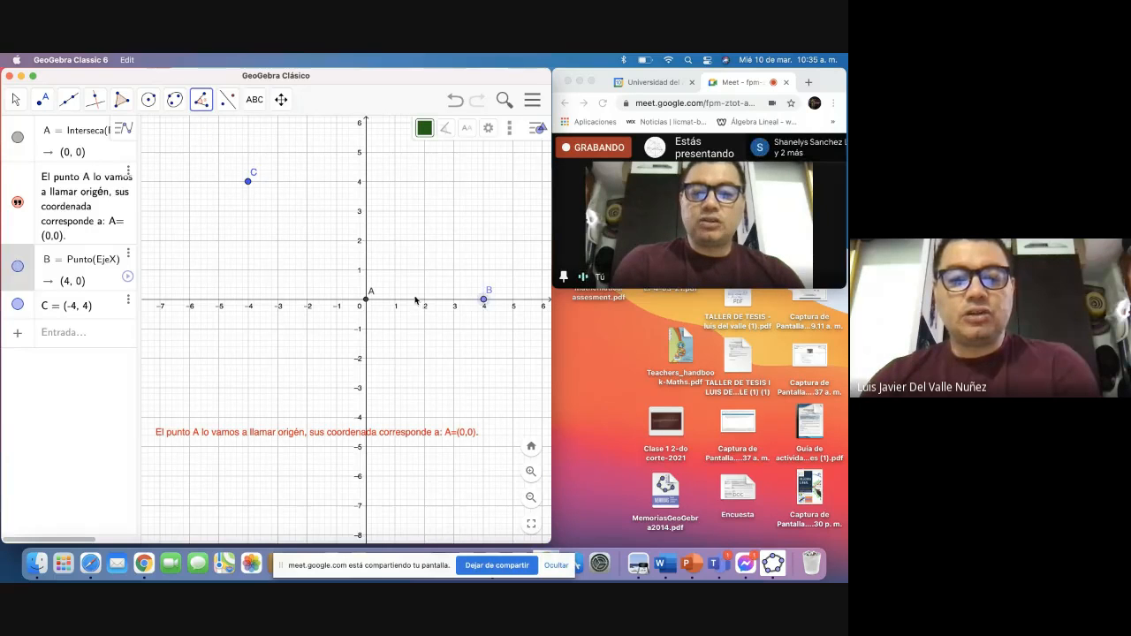
pyautogui.click(367, 302)
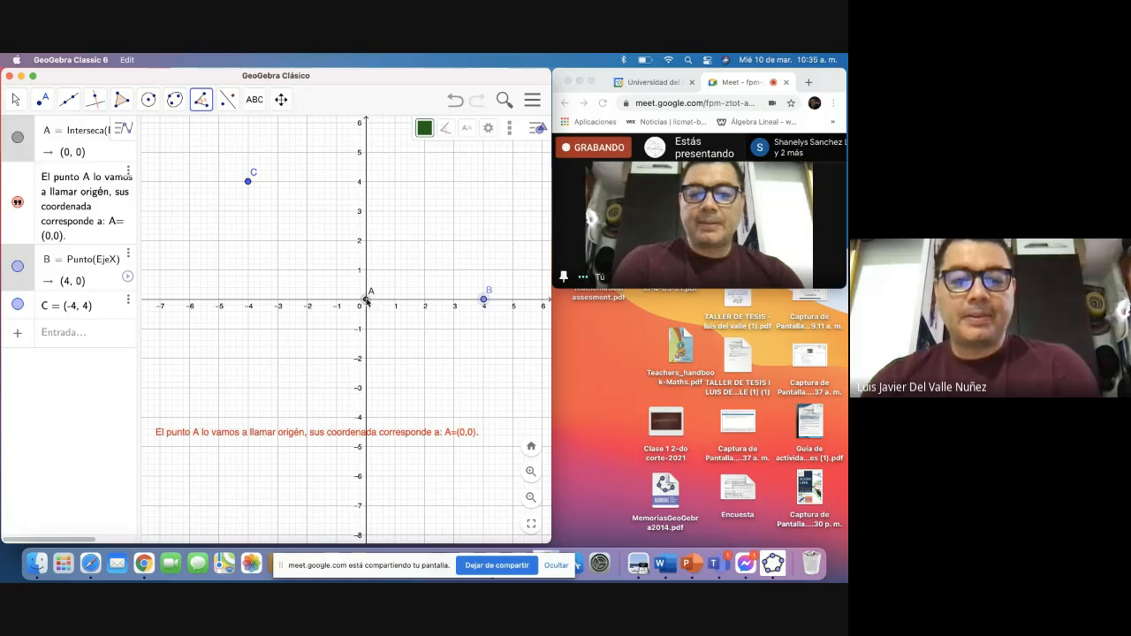
pyautogui.click(248, 182)
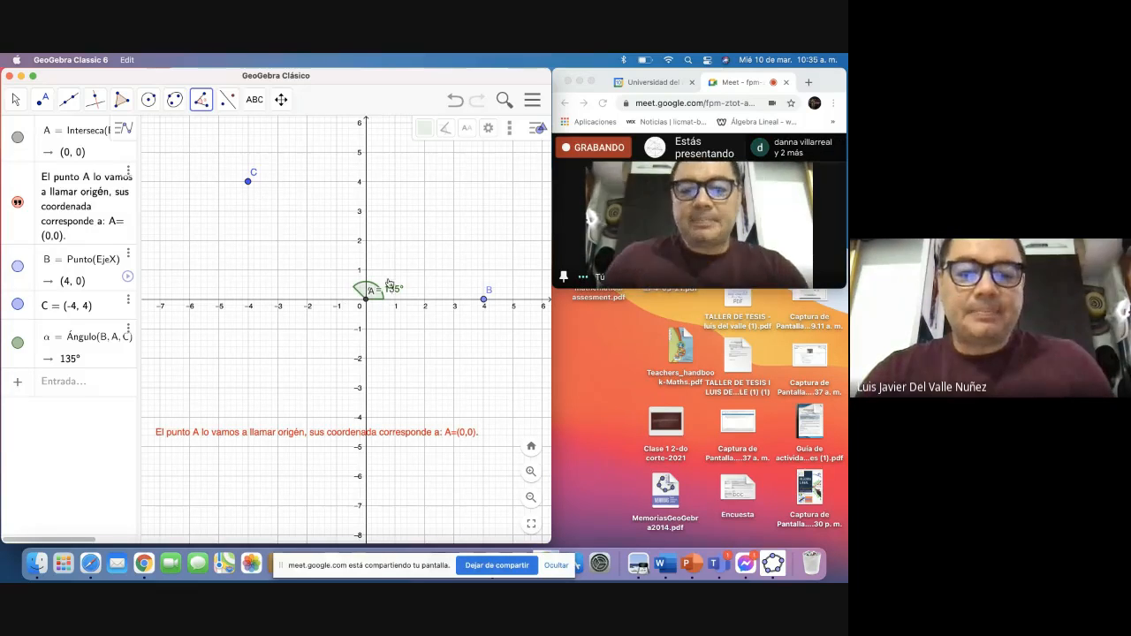
pyautogui.click(17, 100)
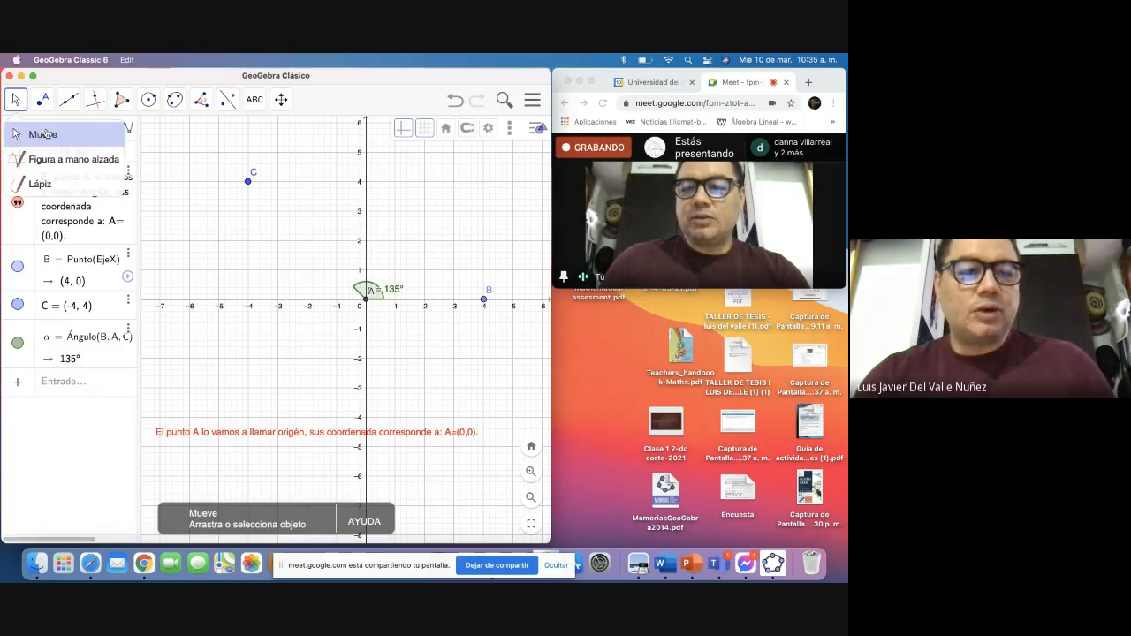
pyautogui.moveTo(395, 283); pyautogui.dragTo(408, 281)
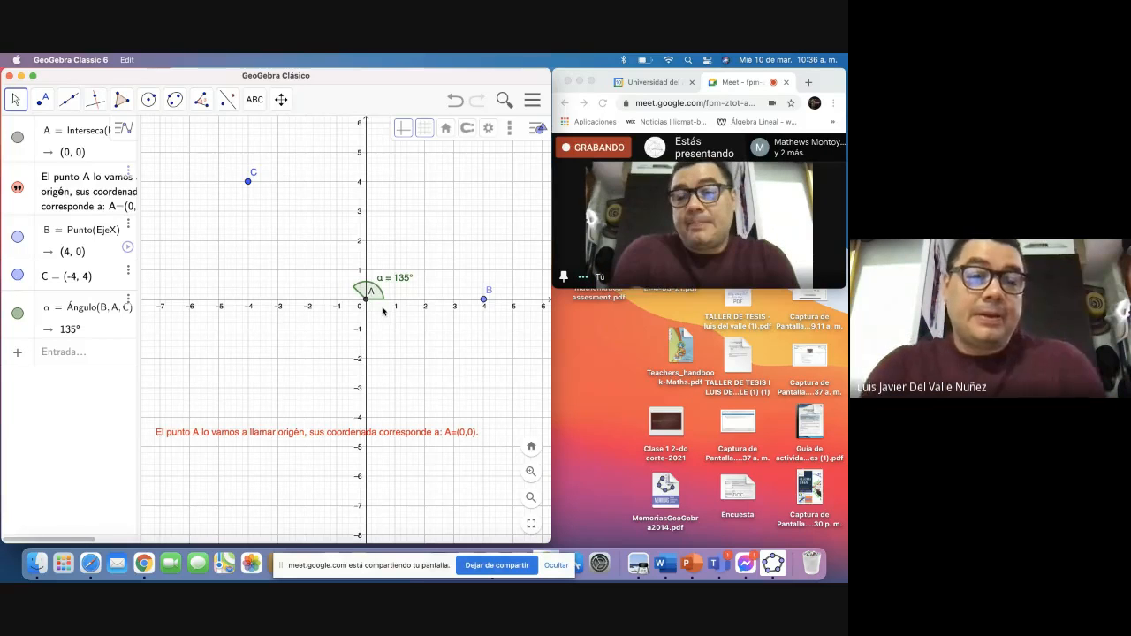
# Step: Draw two rays from A with the Semirrecta tool, one through B and one through C
pyautogui.click(70, 103)
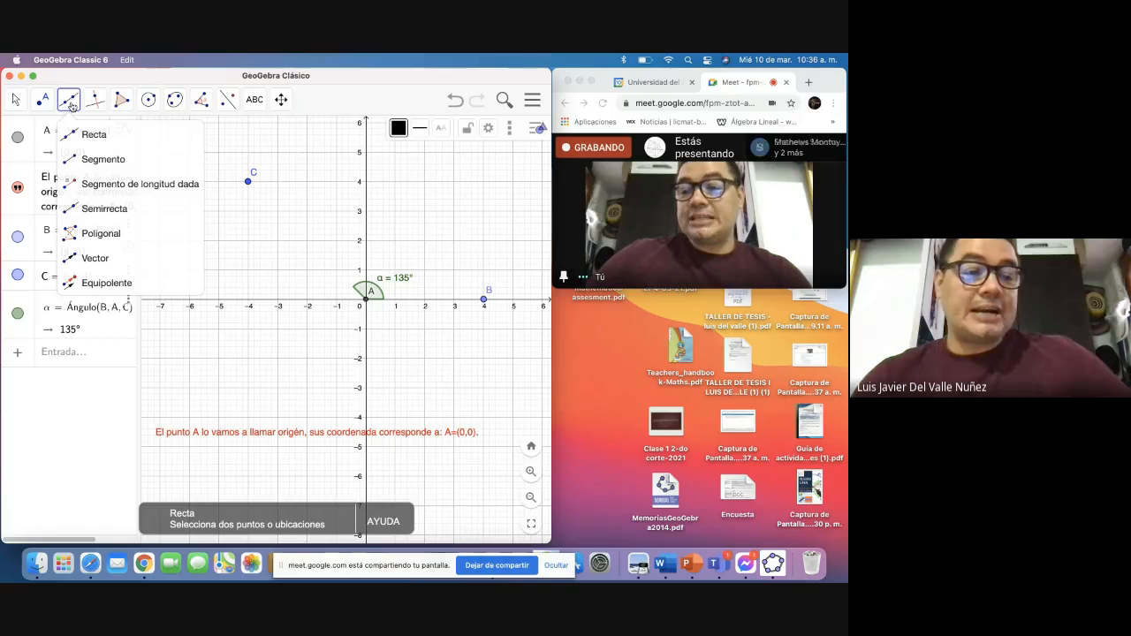
pyautogui.click(111, 213)
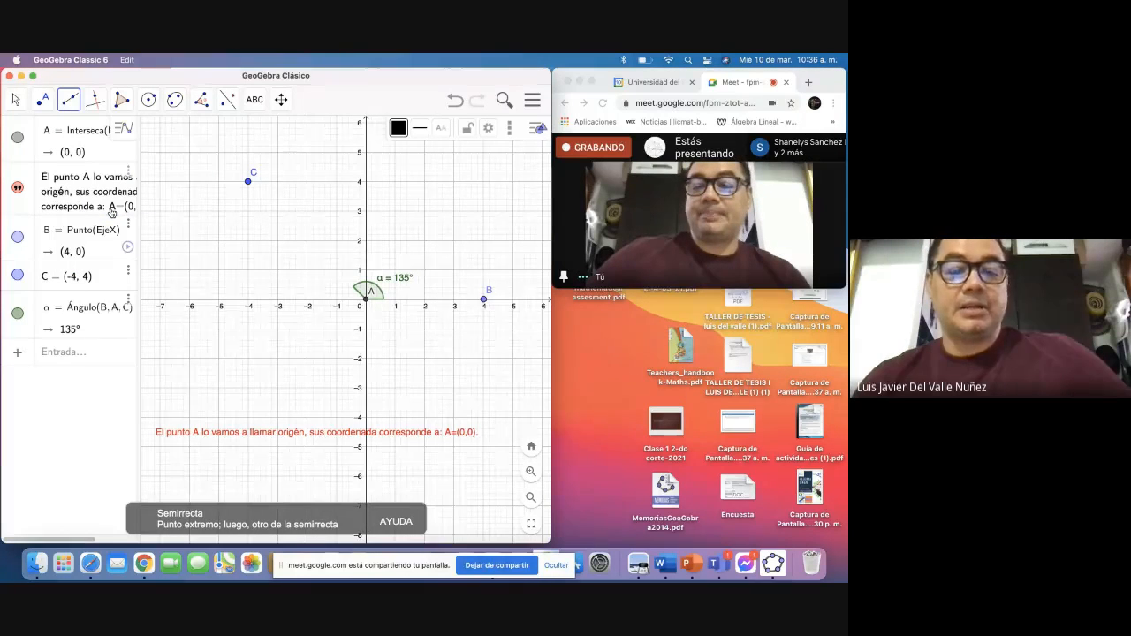
pyautogui.click(366, 300)
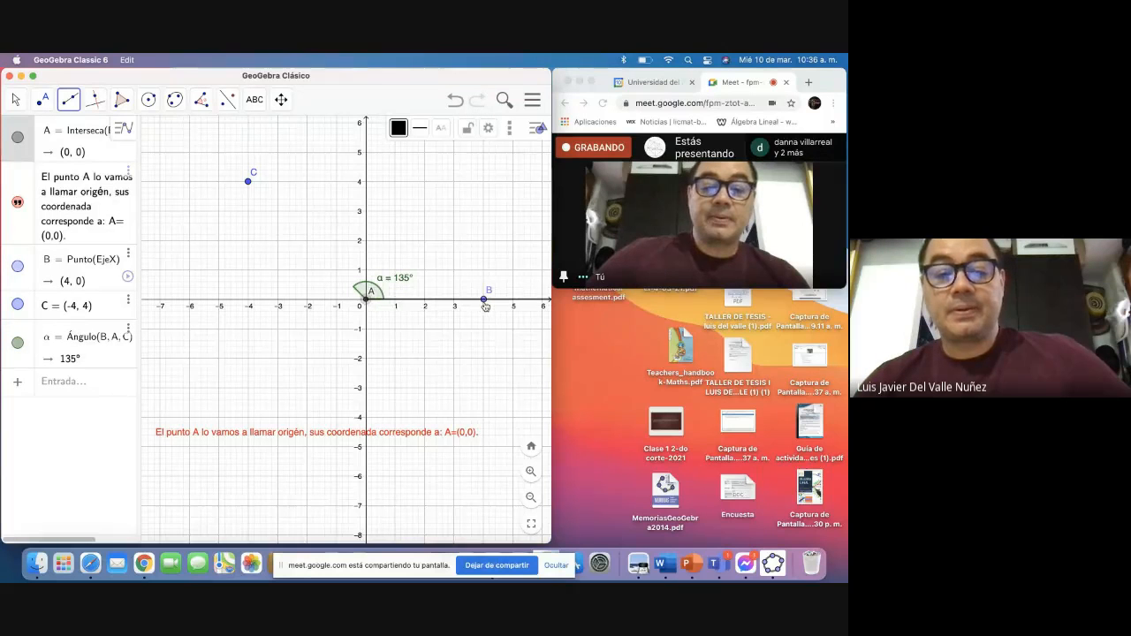
pyautogui.click(486, 304)
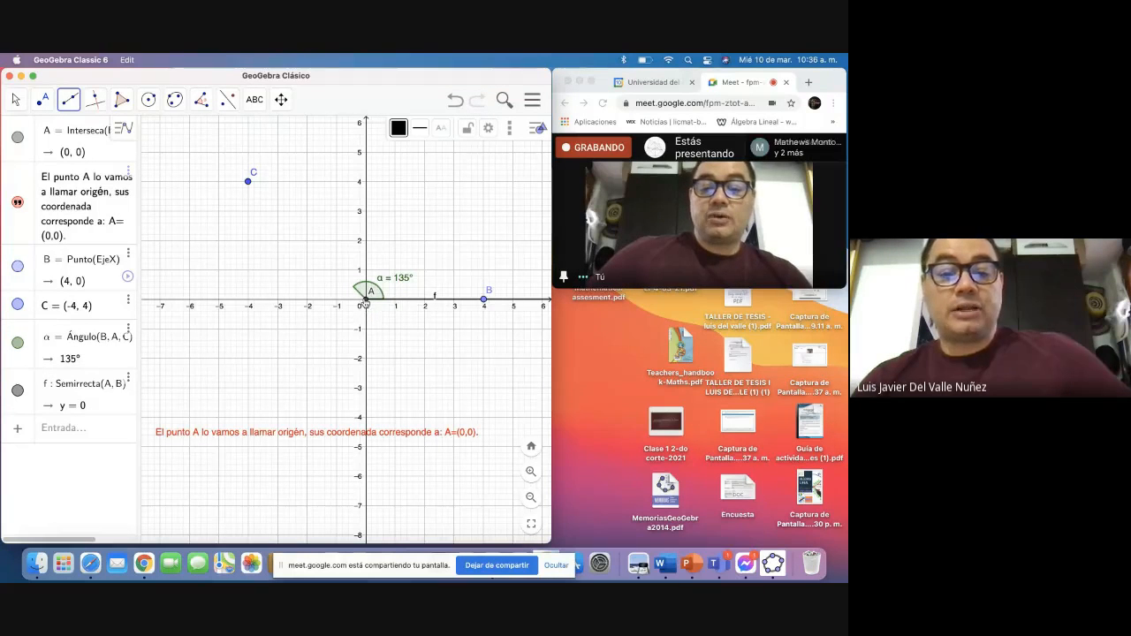
pyautogui.click(366, 300)
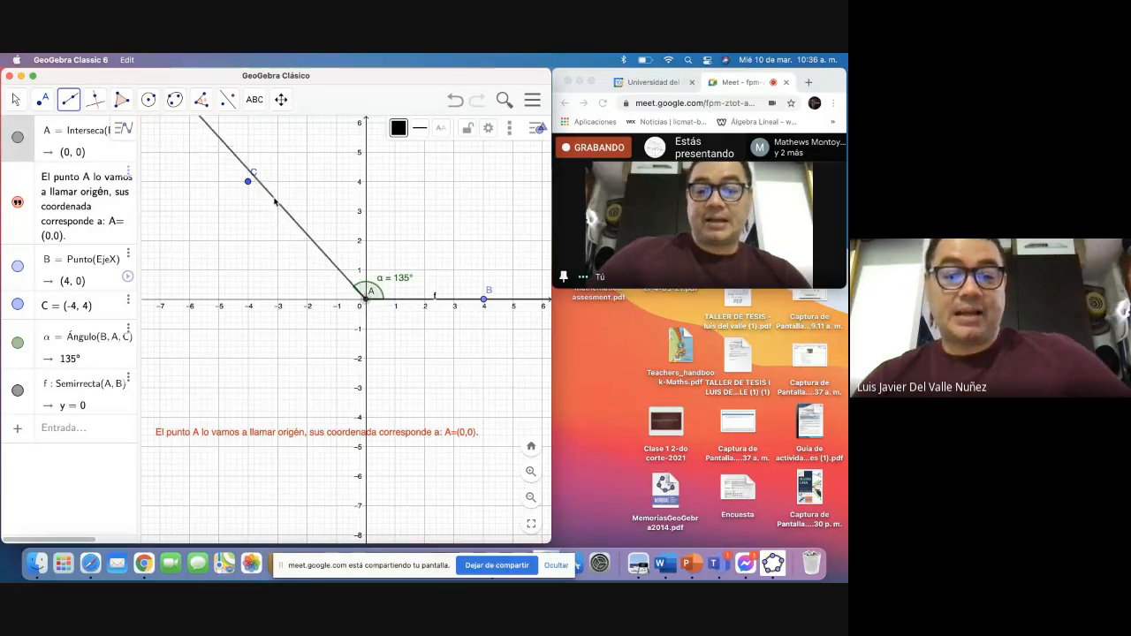
pyautogui.click(248, 182)
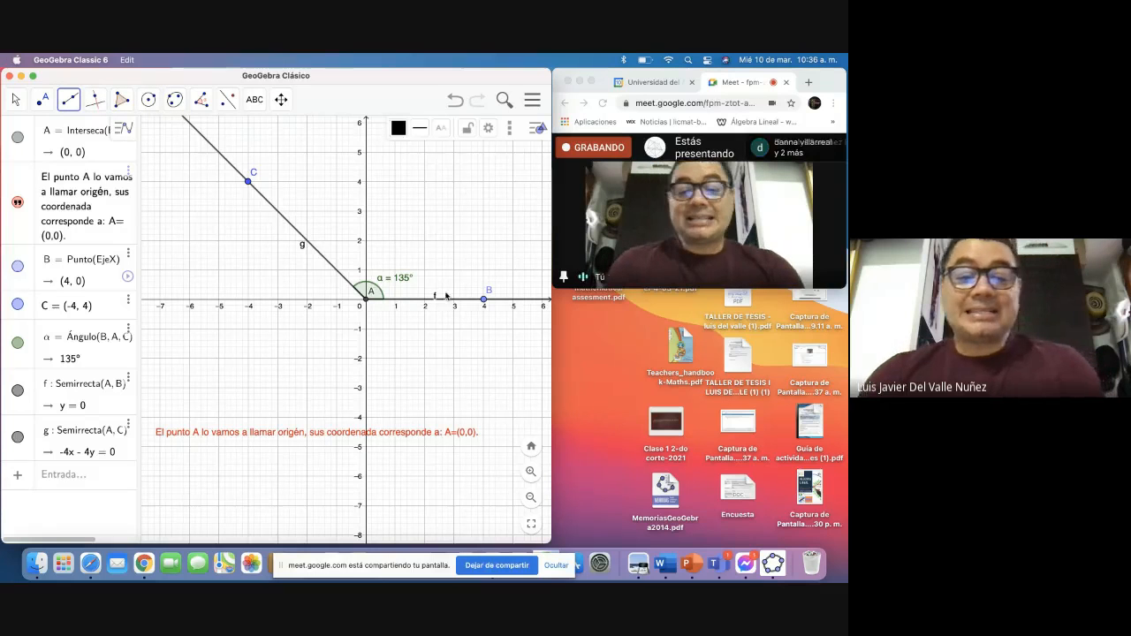
# Step: Draw a vector from A to B with the Vector tool
pyautogui.click(69, 99)
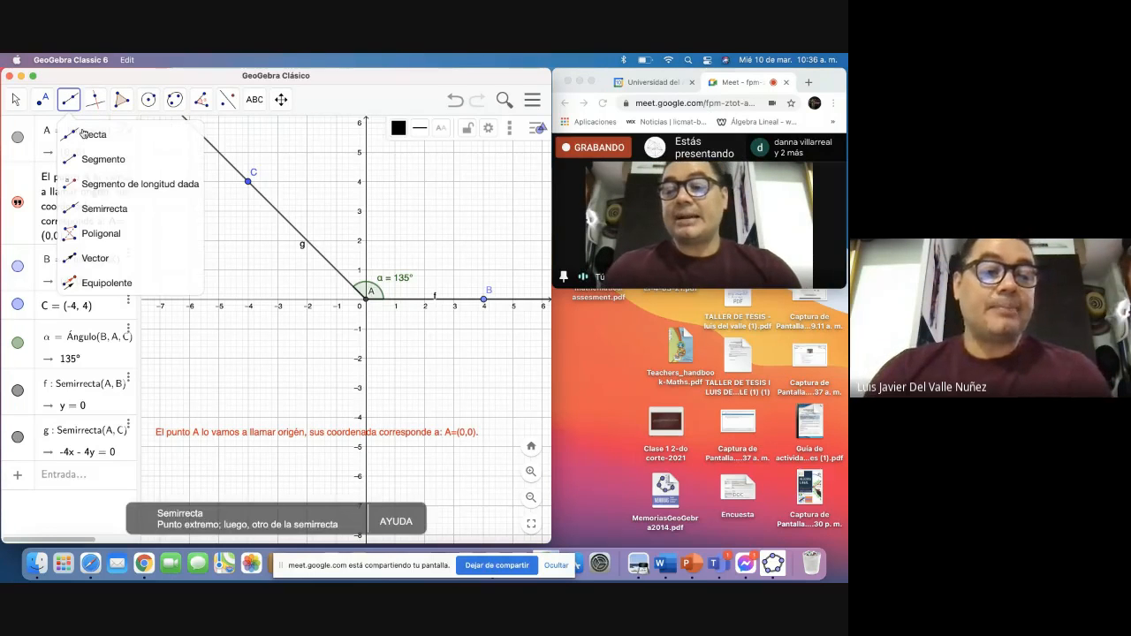
pyautogui.click(80, 258)
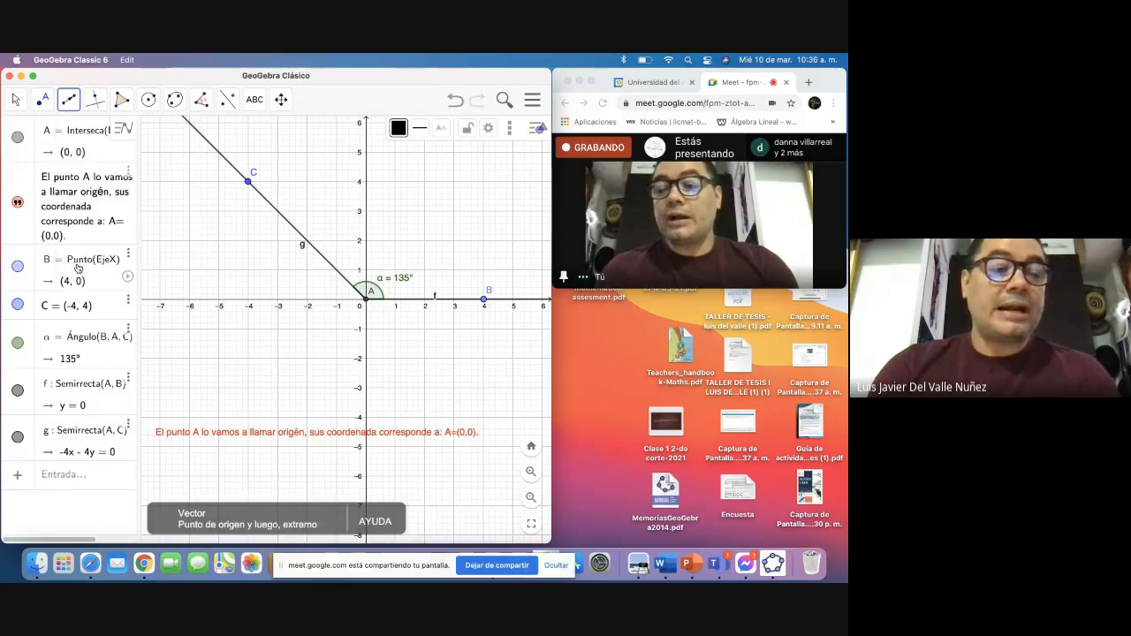
pyautogui.click(367, 305)
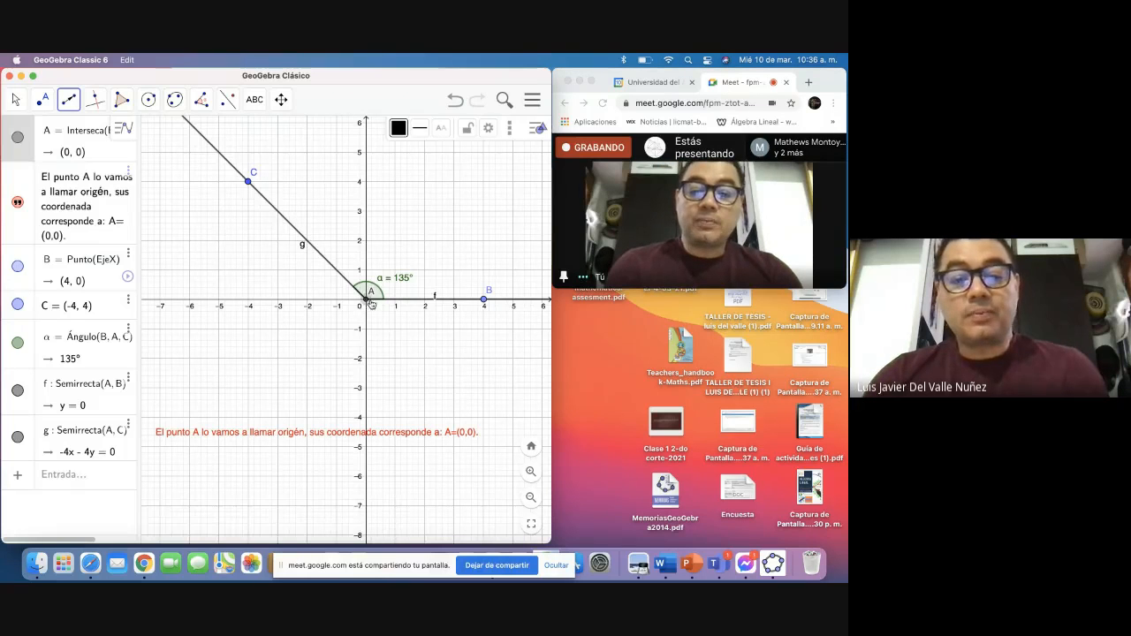
pyautogui.click(484, 300)
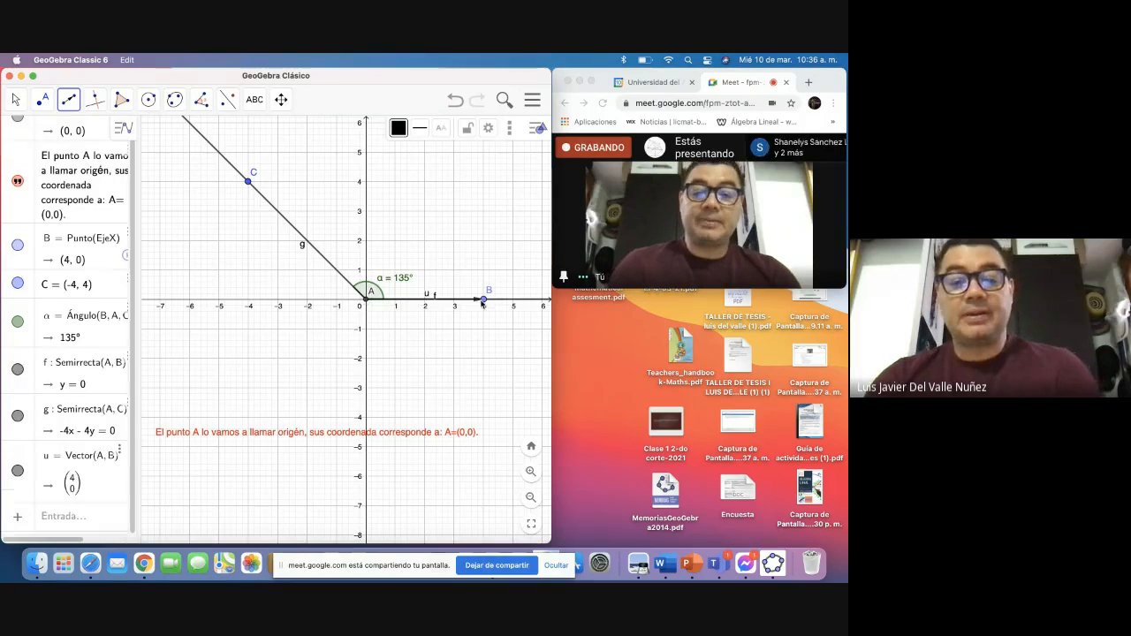
# Step: Hide the vector from A to B, and turn off the label of the ray through A and B
pyautogui.rightClick(429, 297)
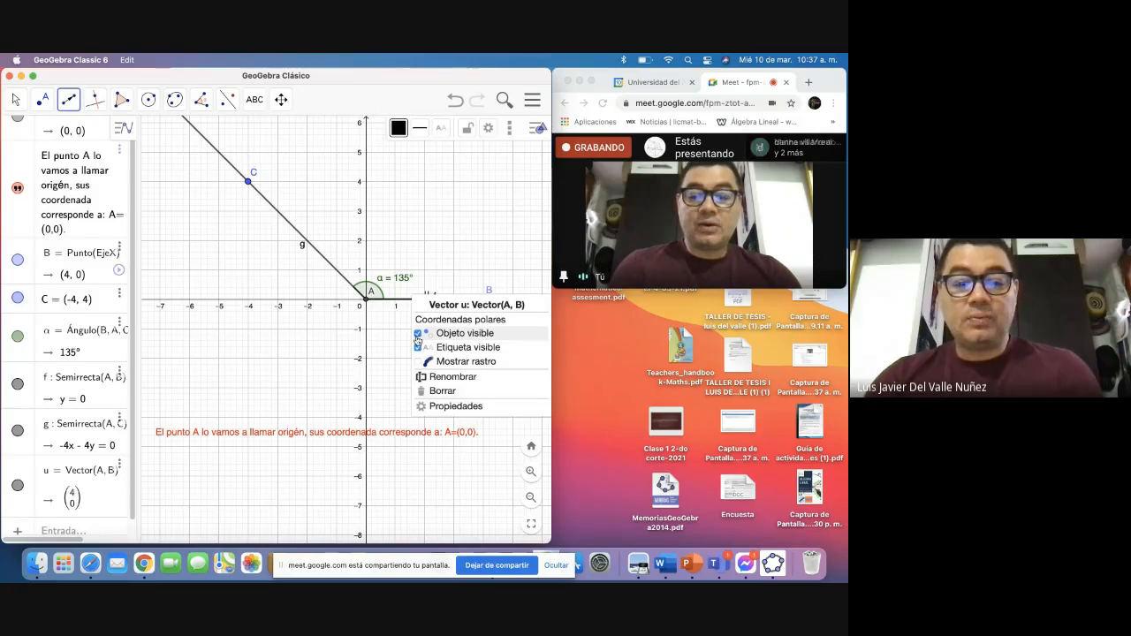
pyautogui.click(419, 336)
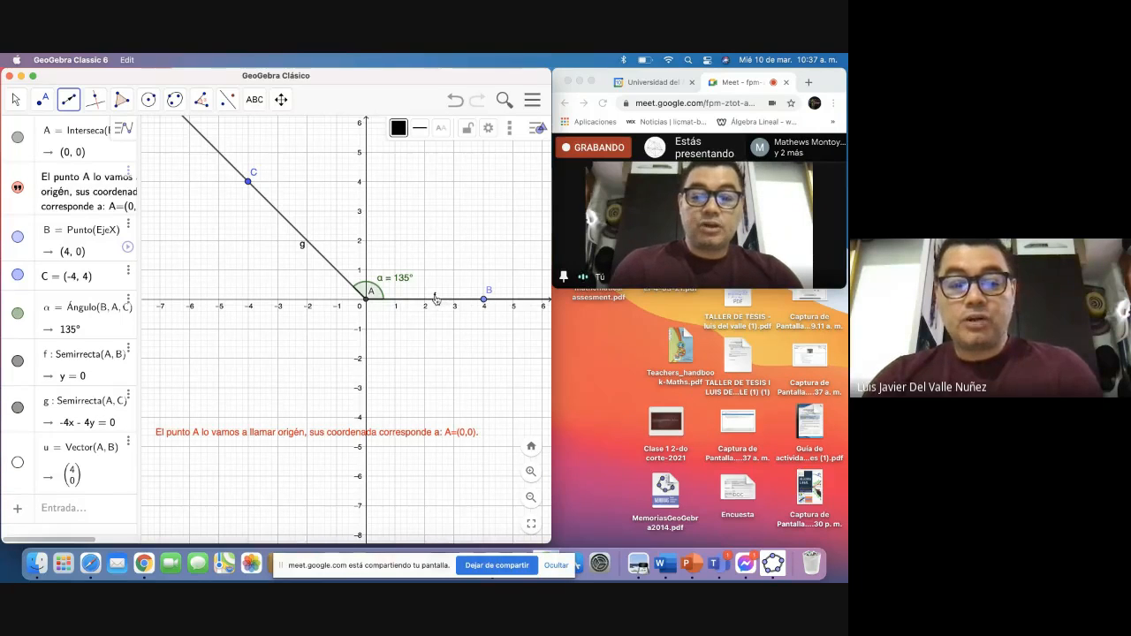
pyautogui.rightClick(435, 299)
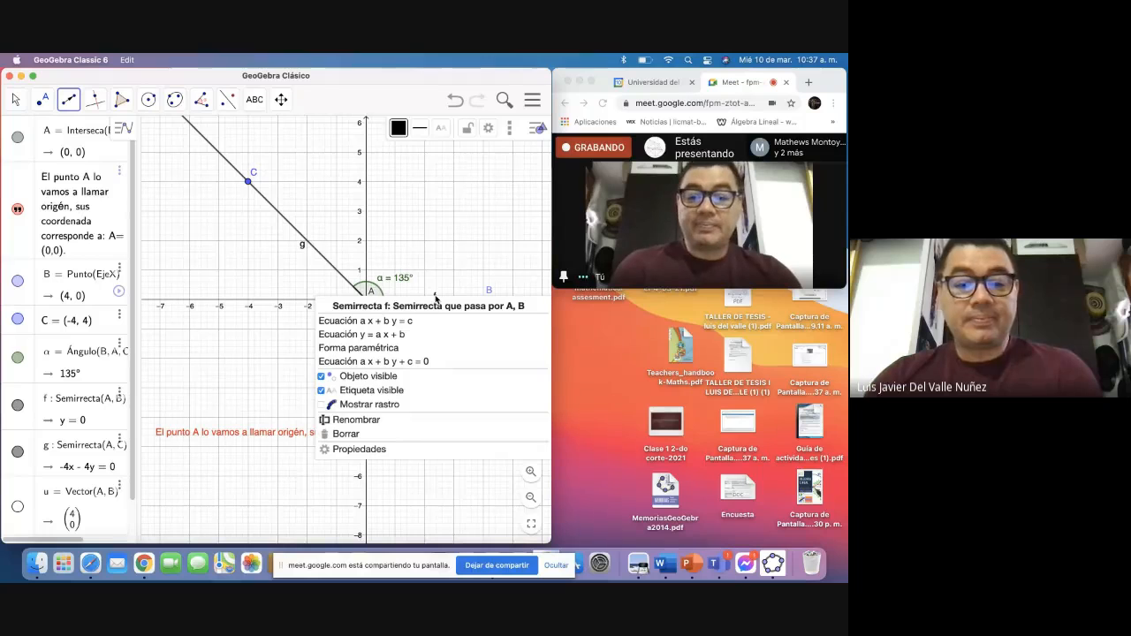
pyautogui.click(320, 392)
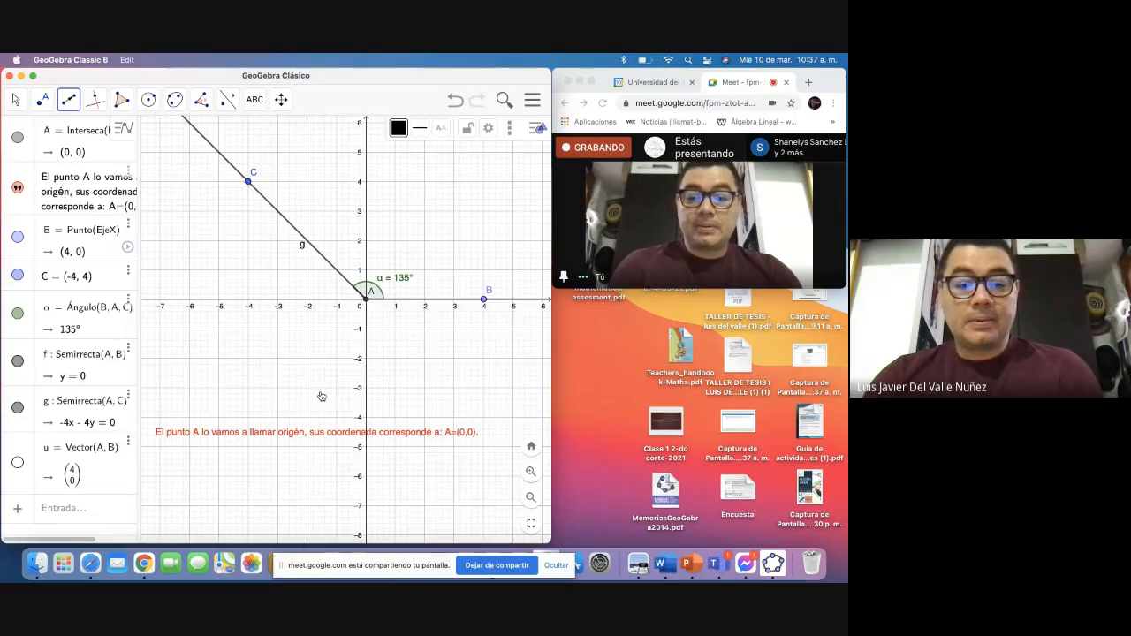
pyautogui.rightClick(455, 302)
pyautogui.click(508, 209)
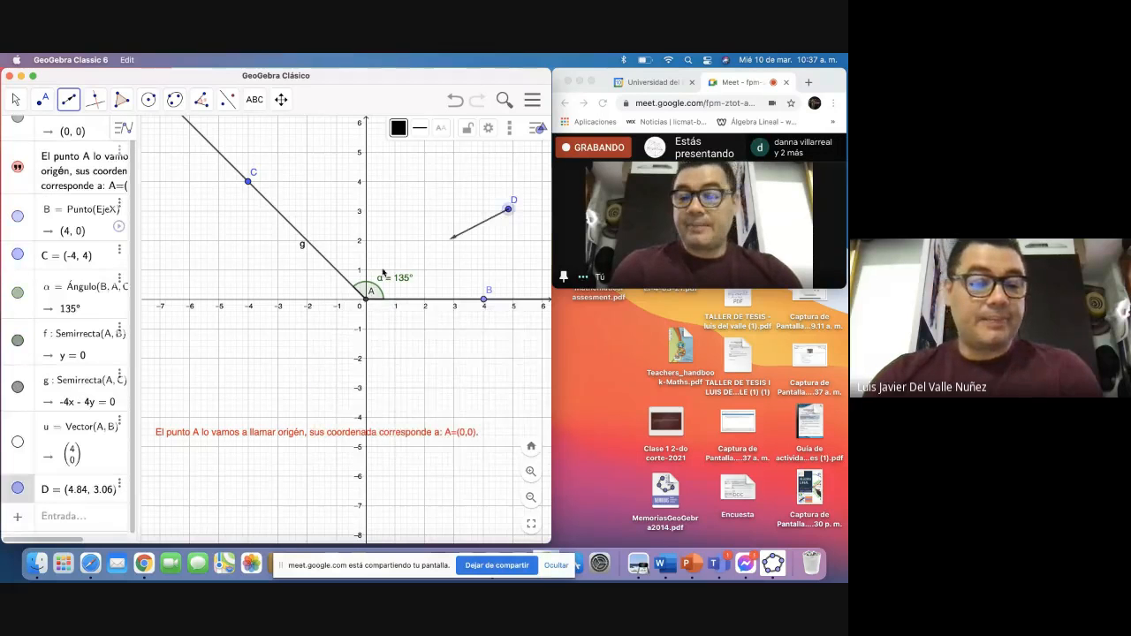
pyautogui.click(306, 357)
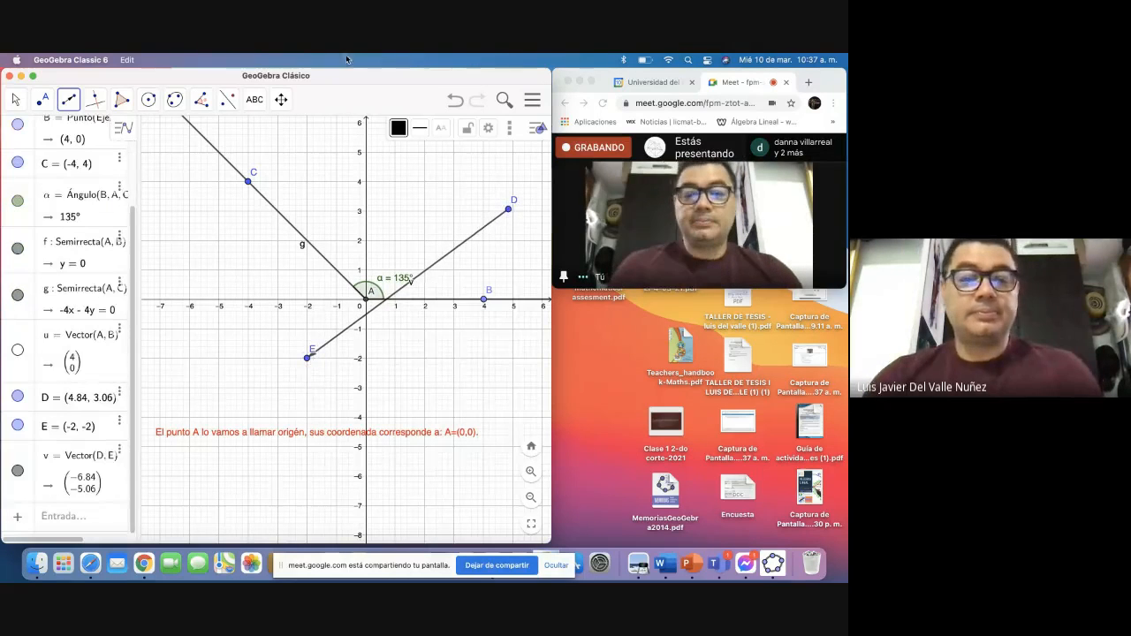
pyautogui.click(453, 100)
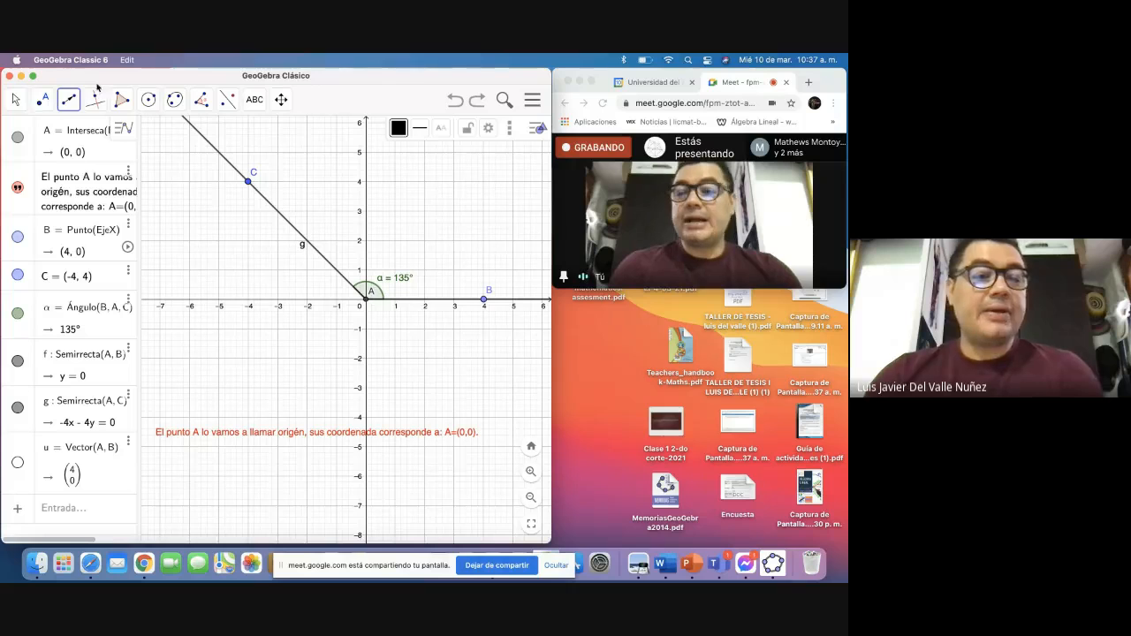
# Step: Switch to the Mueve tool and make the hidden vector from A to B visible again
pyautogui.click(15, 100)
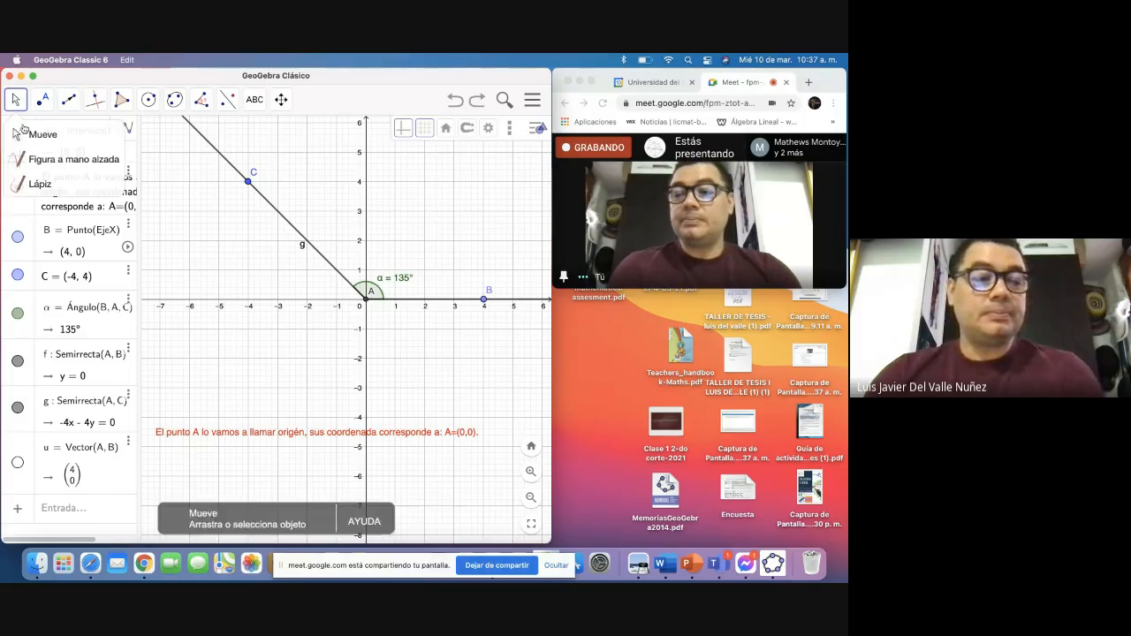
pyautogui.click(77, 455)
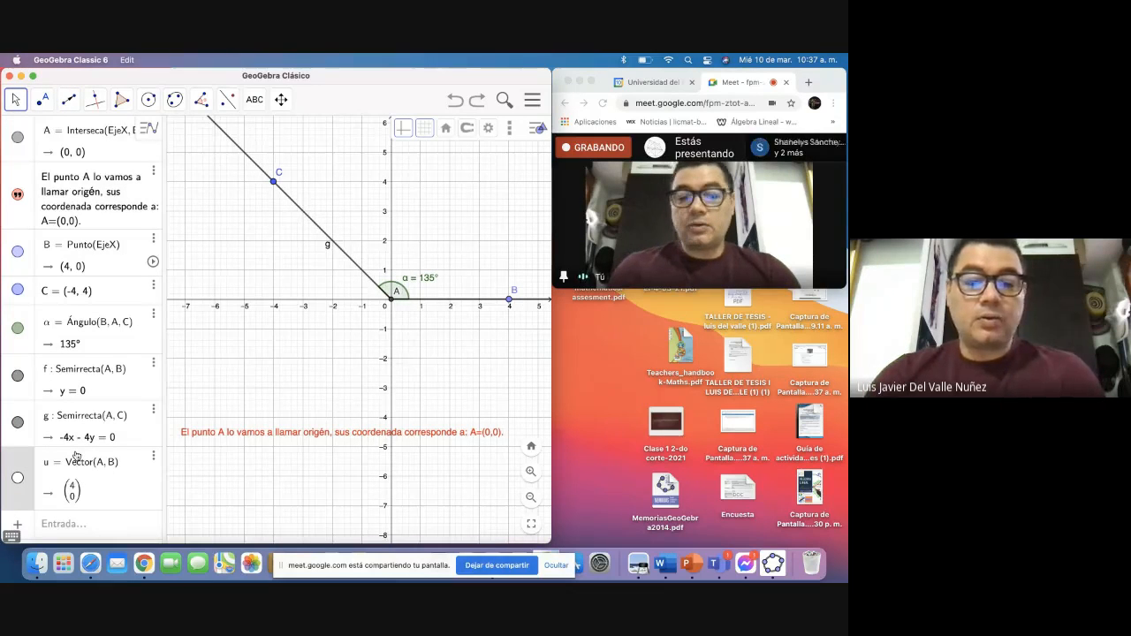
pyautogui.click(19, 479)
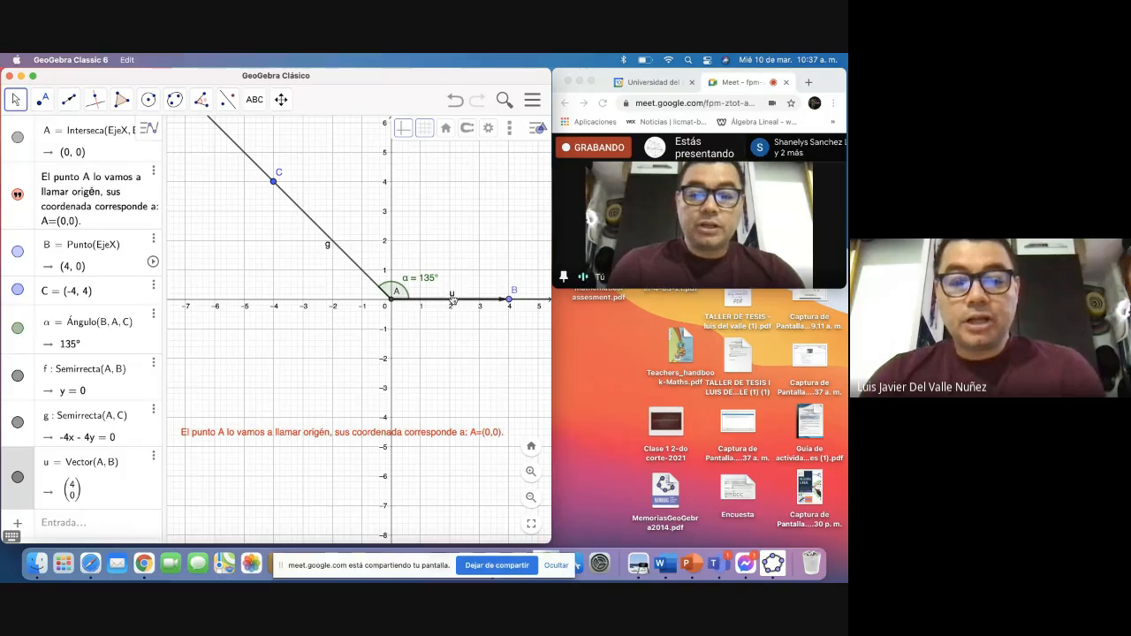
# Step: Turn off the label of the vector from A to B and color the vector blue (#0000FF)
pyautogui.rightClick(413, 300)
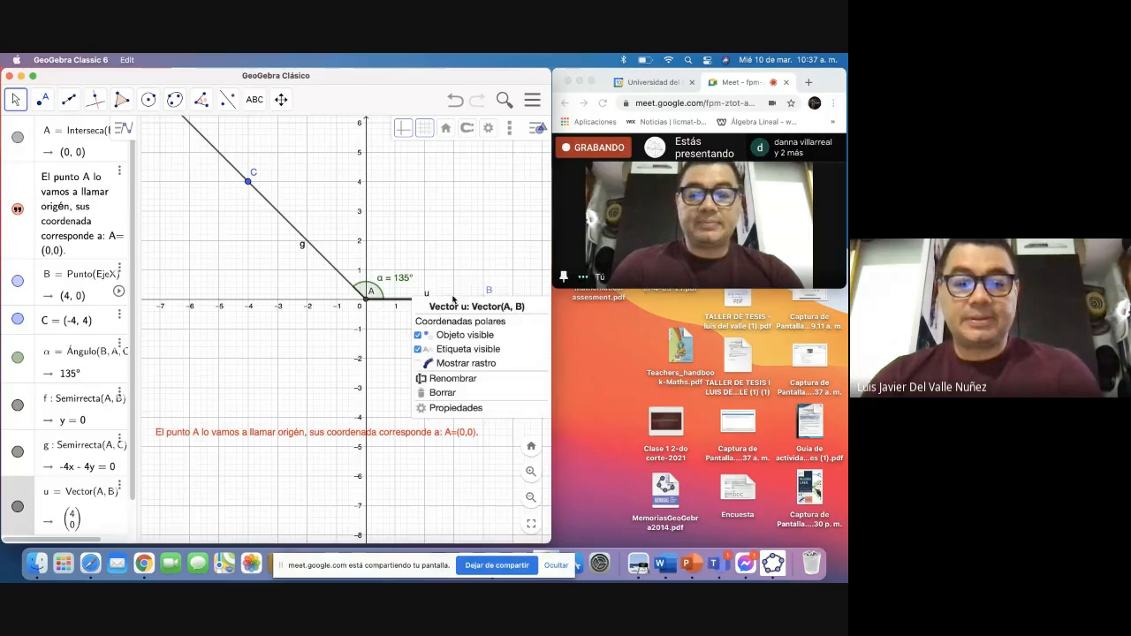
pyautogui.click(419, 350)
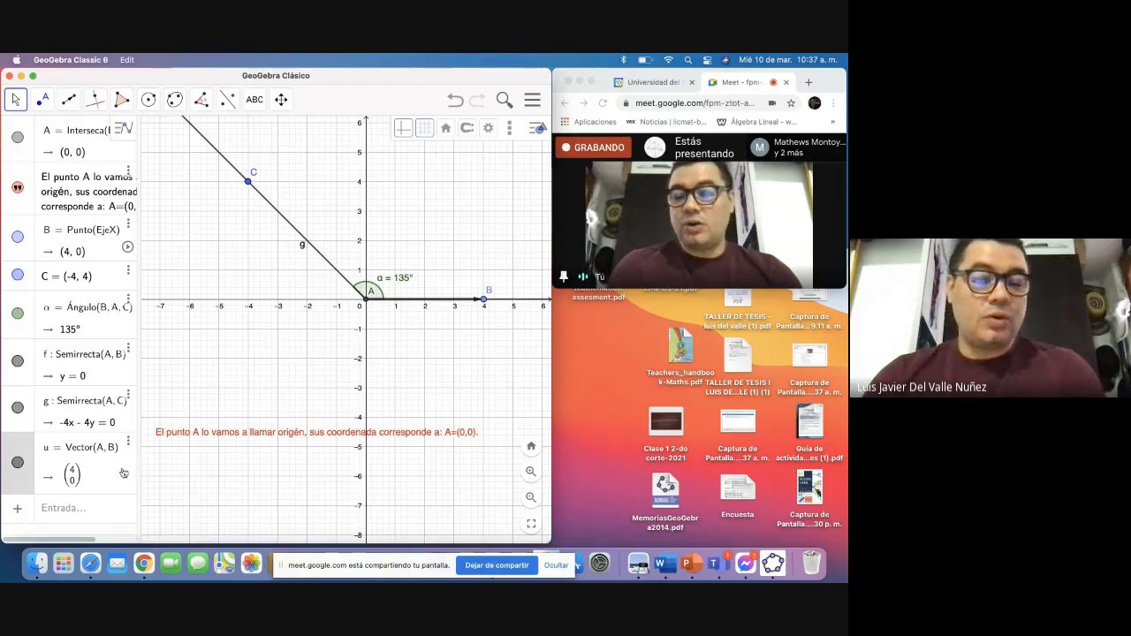
pyautogui.click(129, 441)
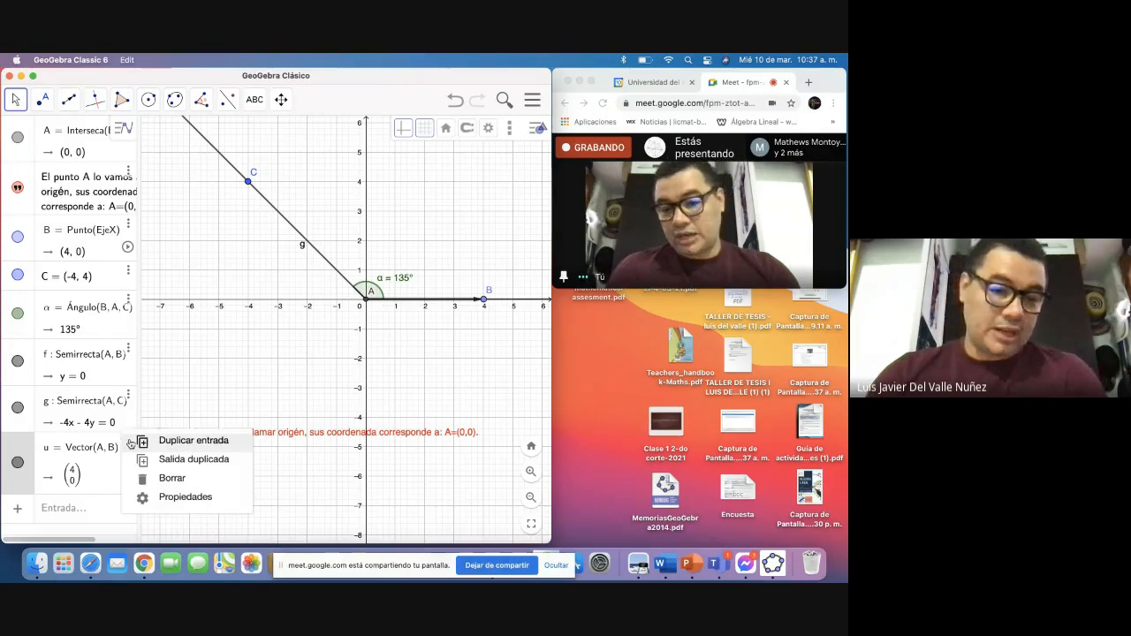
pyautogui.click(165, 498)
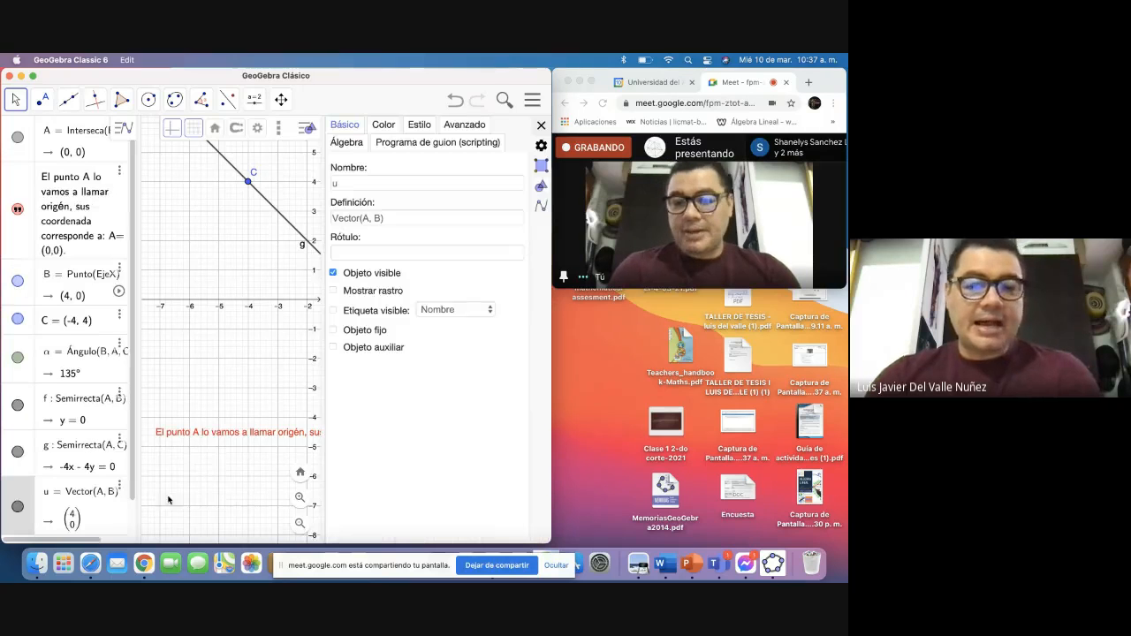
pyautogui.click(384, 124)
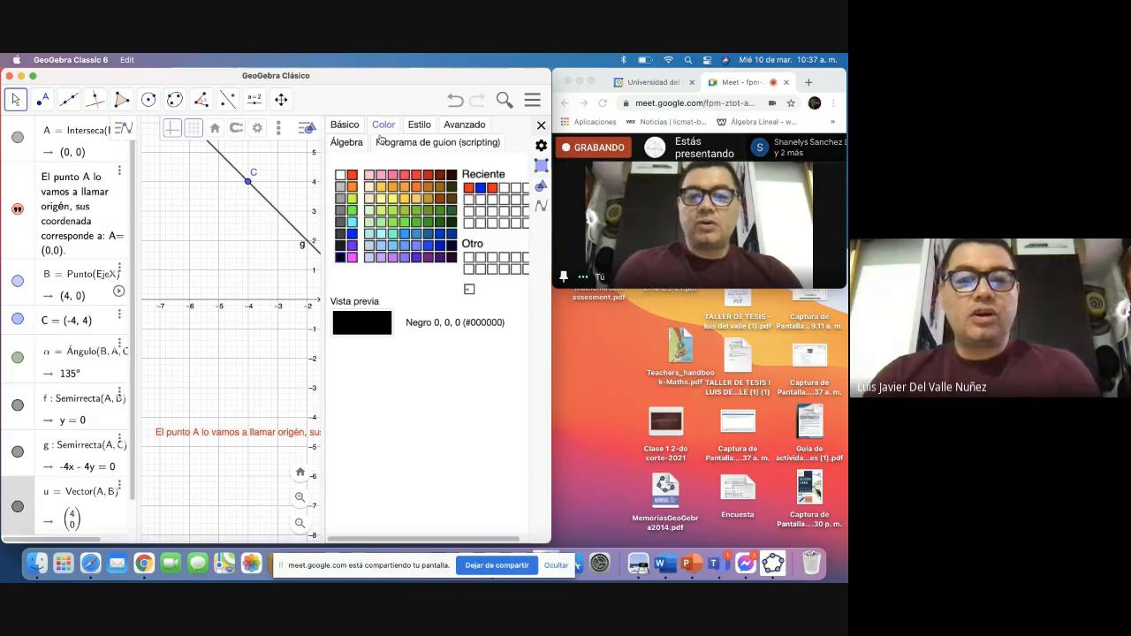
pyautogui.click(352, 234)
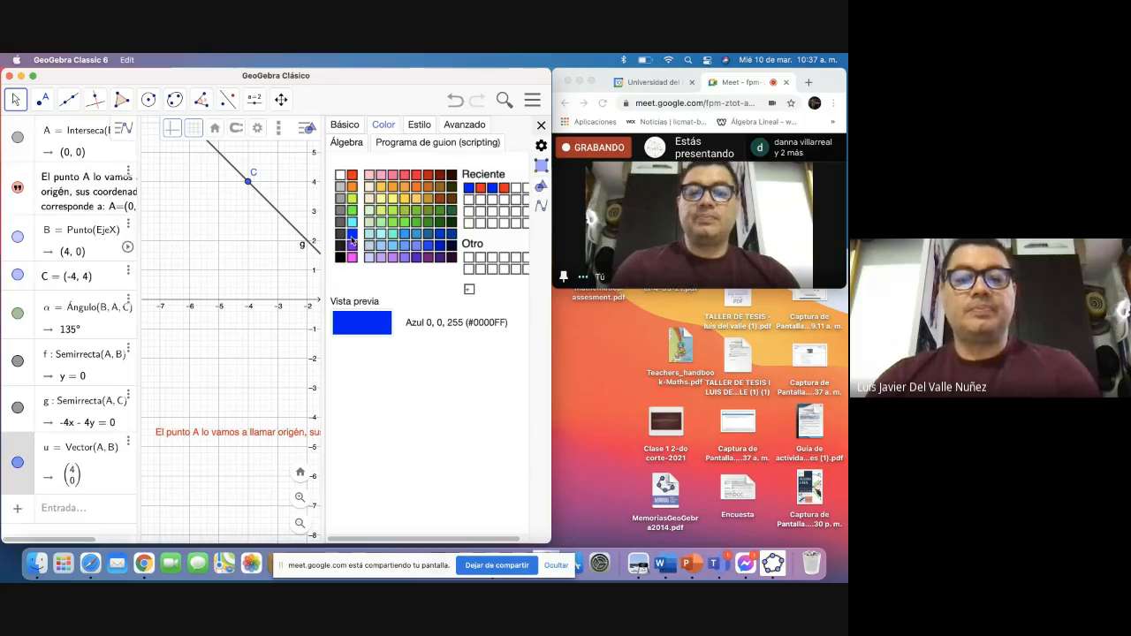
pyautogui.click(540, 126)
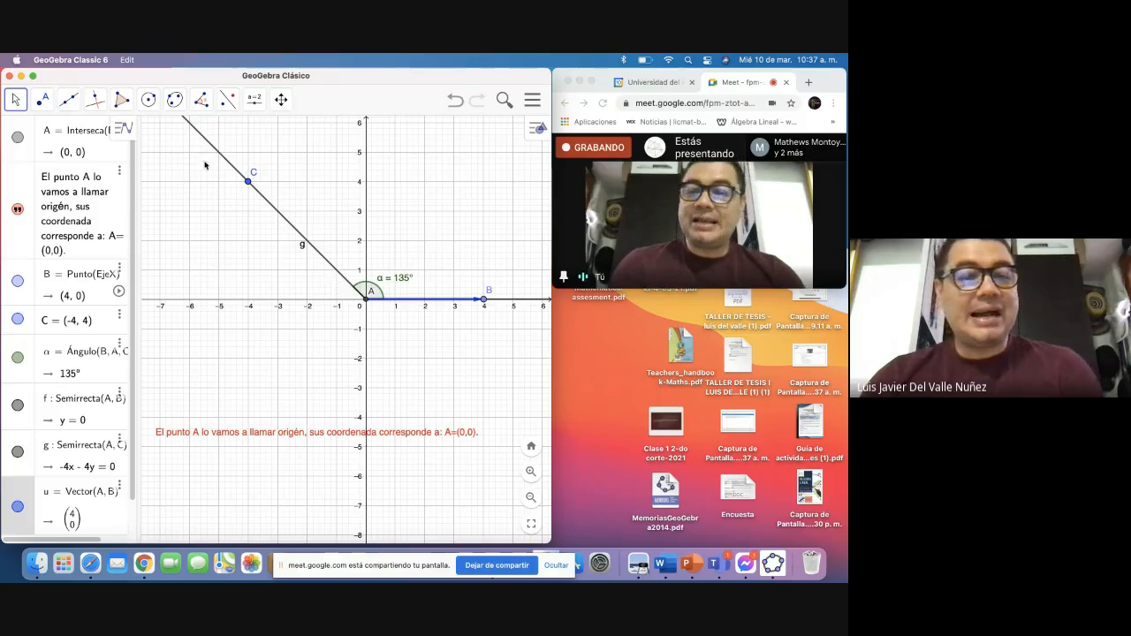
# Step: Draw a second vector from A to C with the Vector tool
pyautogui.click(73, 105)
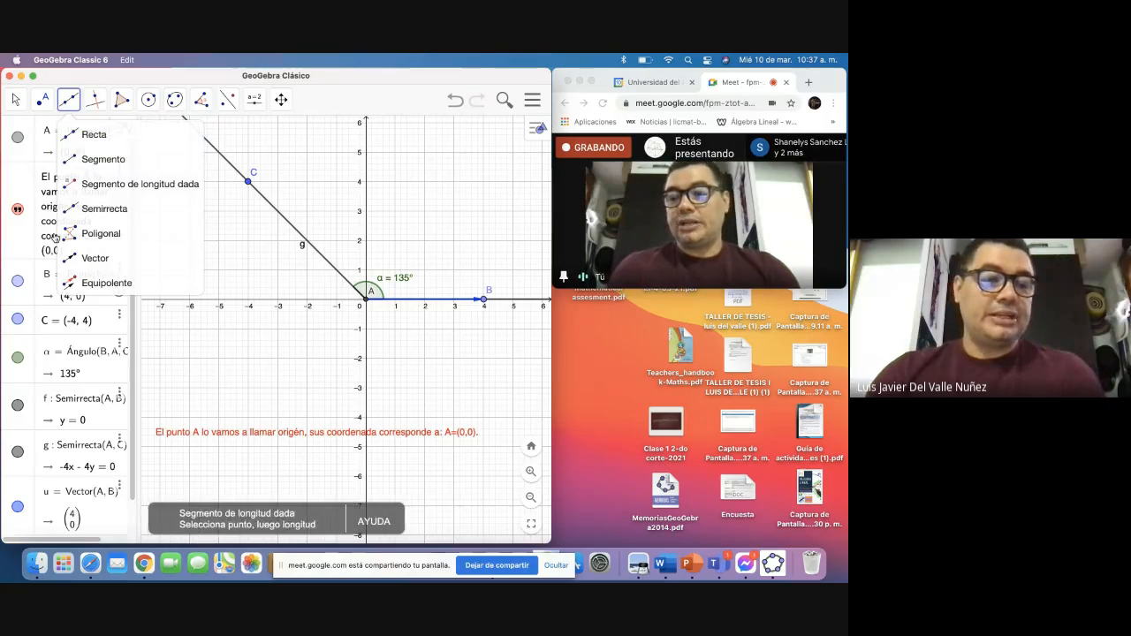
pyautogui.click(71, 258)
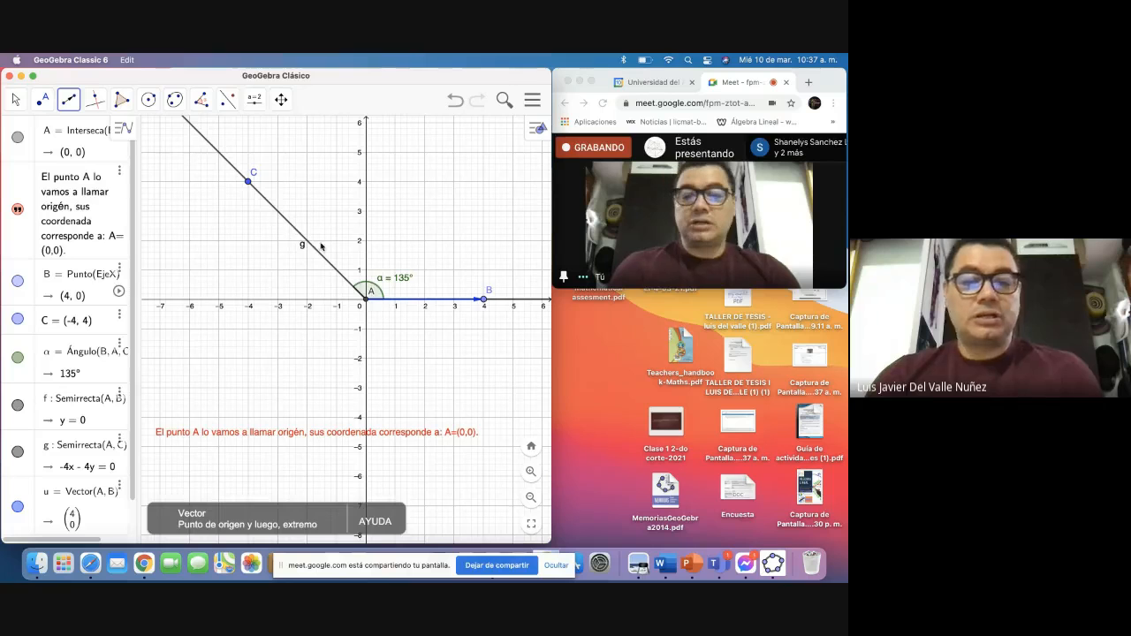
pyautogui.click(365, 301)
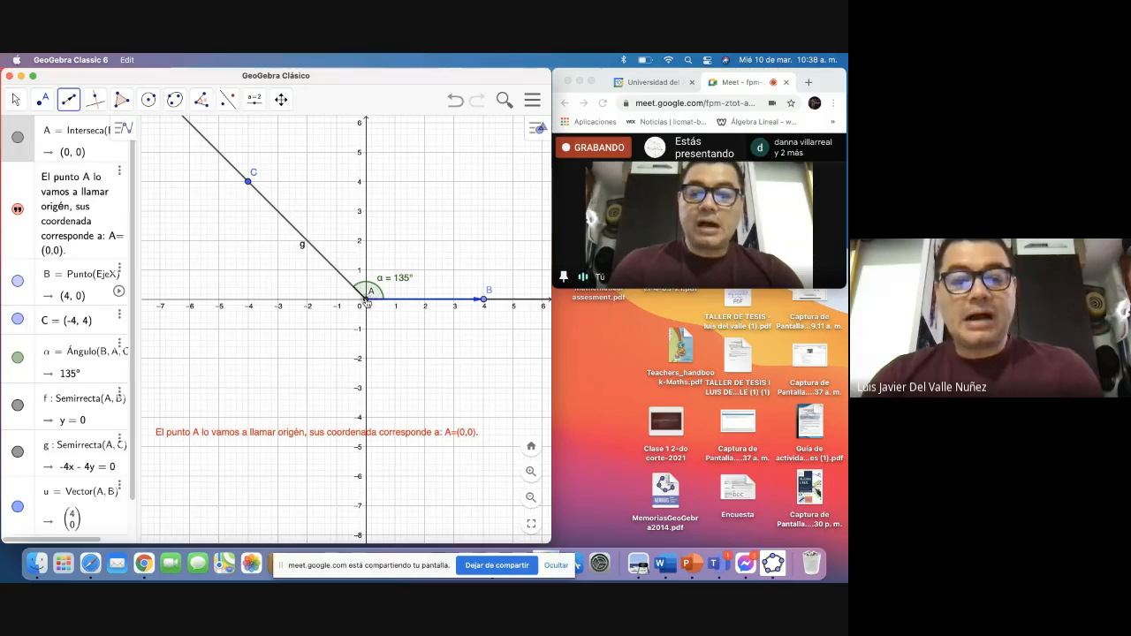
pyautogui.click(249, 185)
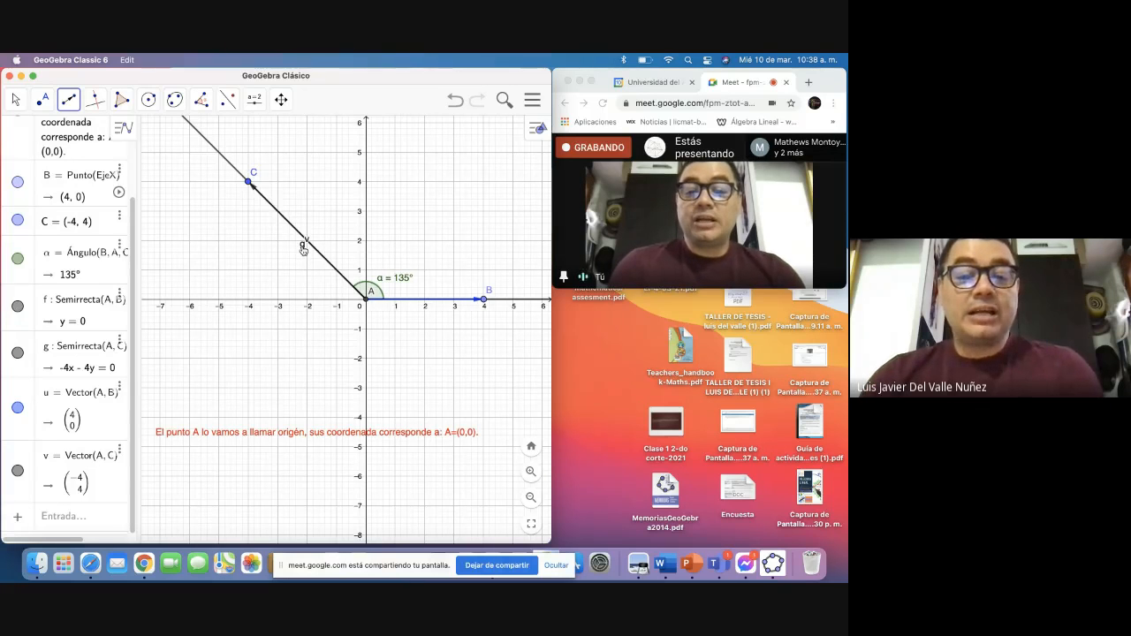
# Step: Turn off the labels of the ray through A and C and of the vector from A to C
pyautogui.rightClick(303, 249)
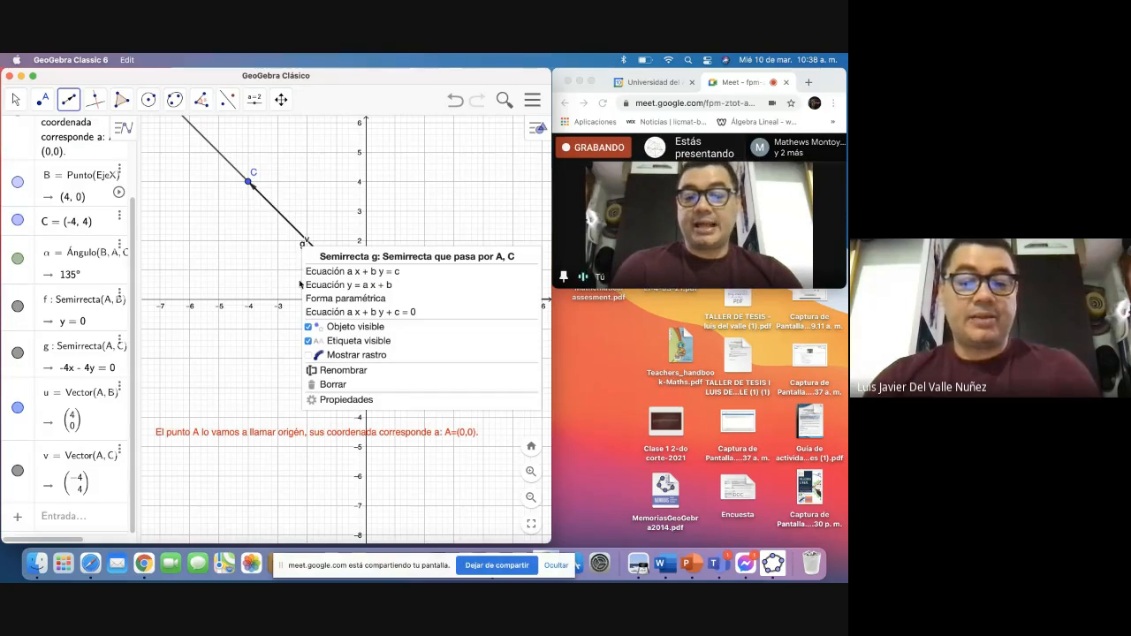
pyautogui.click(308, 342)
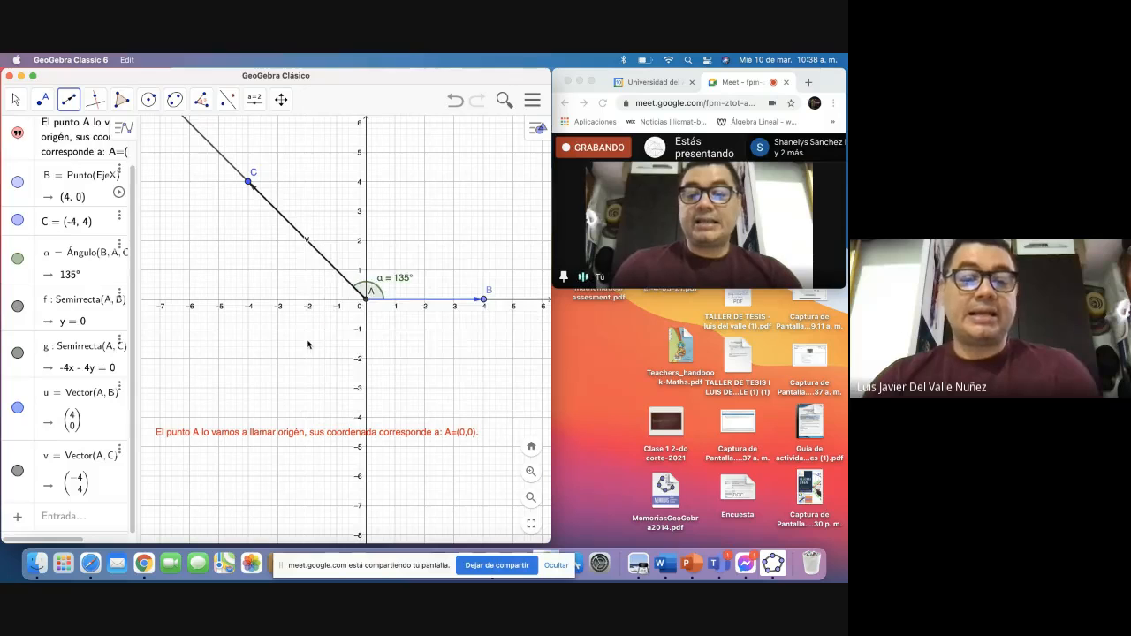
pyautogui.rightClick(308, 241)
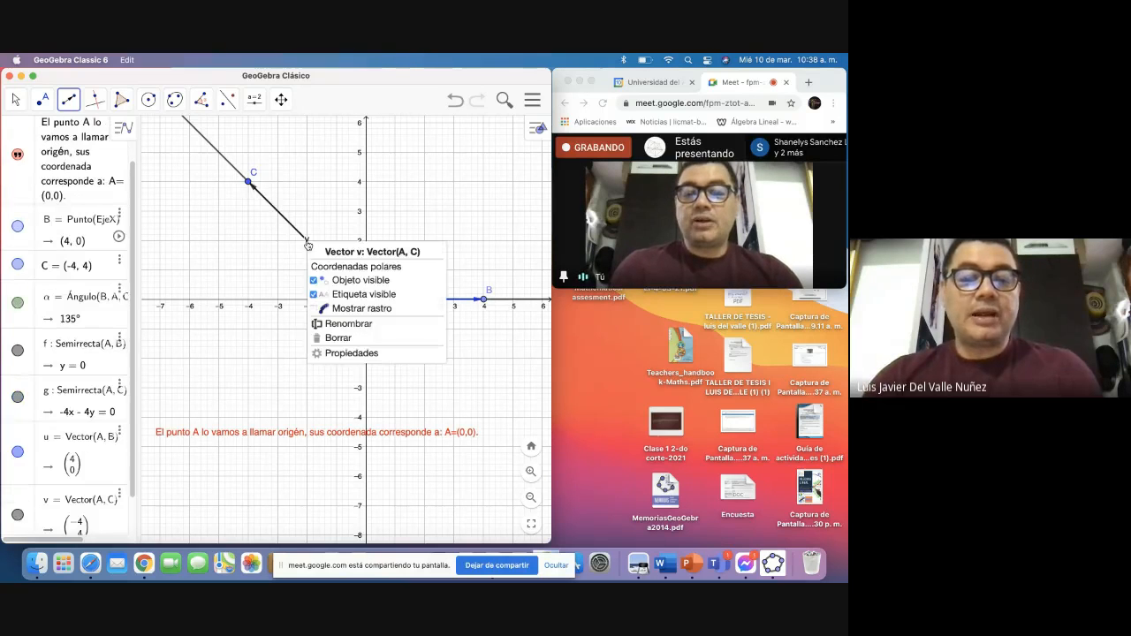
pyautogui.click(312, 294)
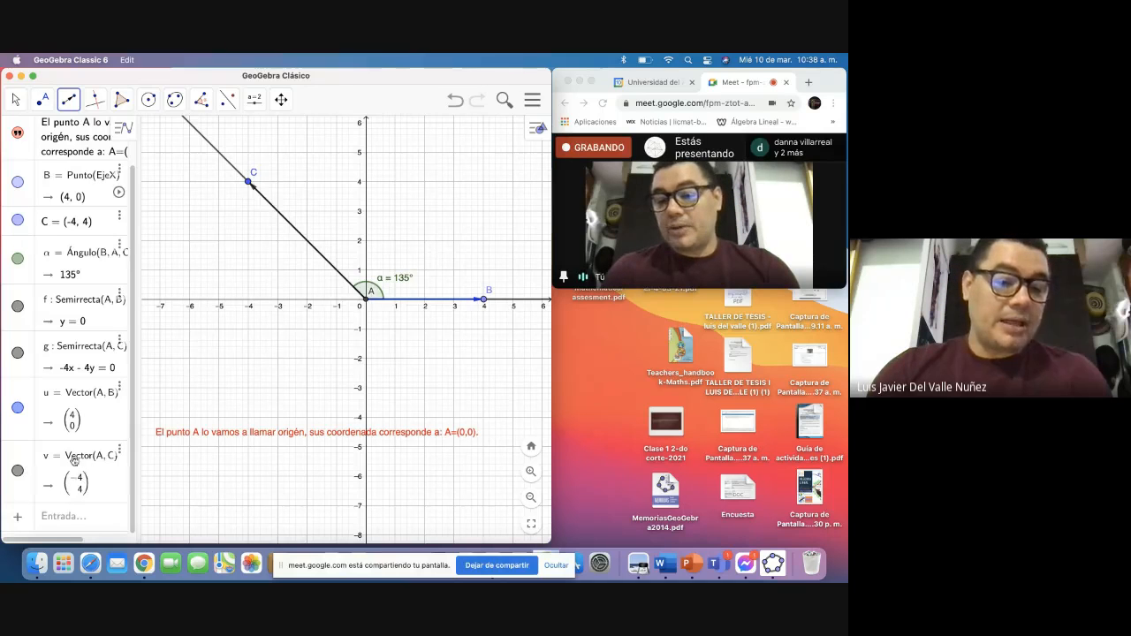
# Step: Set the color of the vector from A to C to blue (#0000FF) in its properties
pyautogui.click(118, 451)
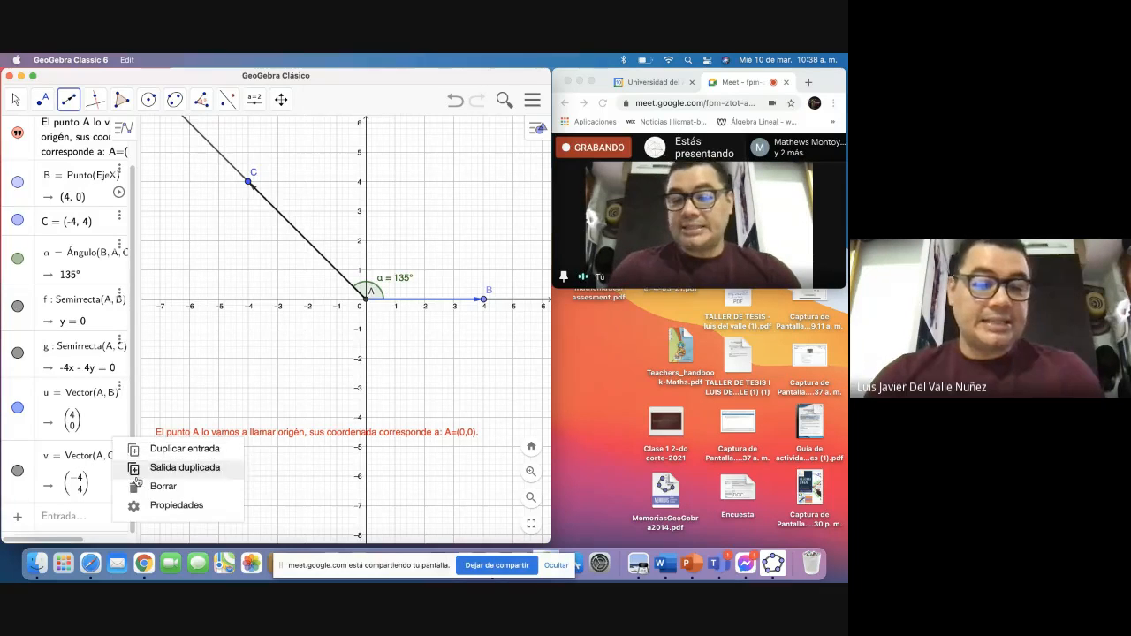
pyautogui.click(163, 507)
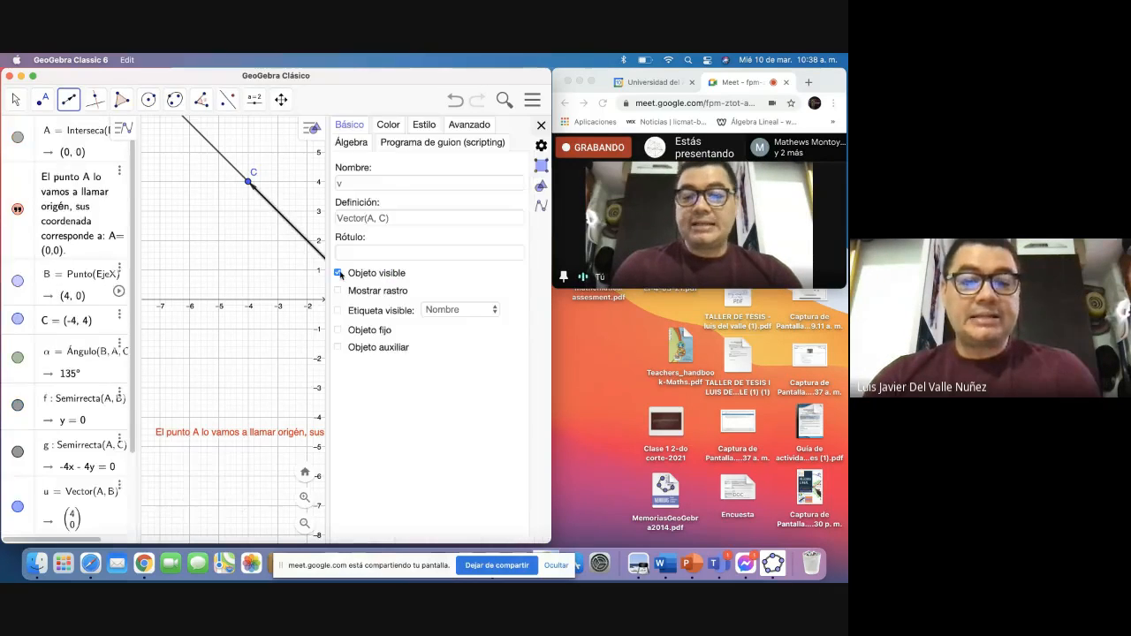
pyautogui.click(389, 125)
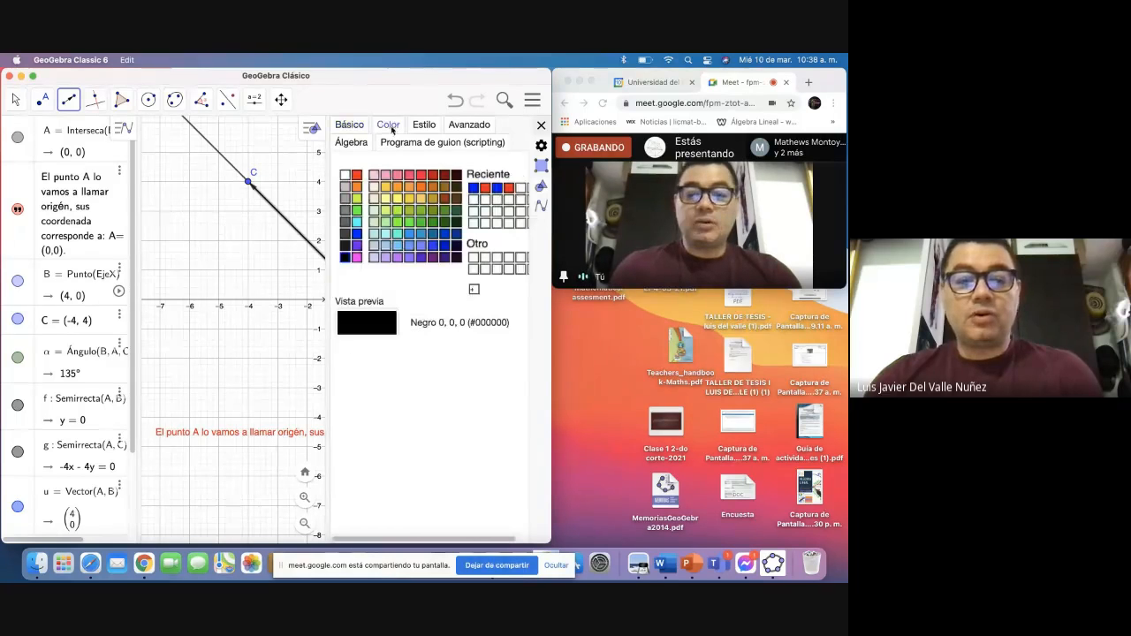
pyautogui.click(357, 234)
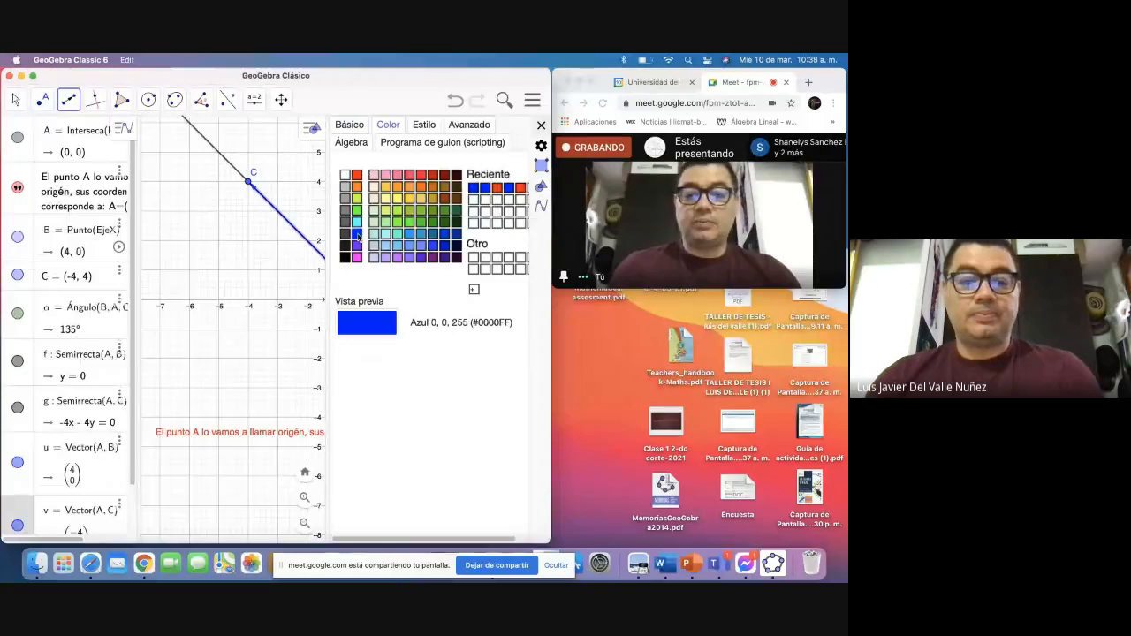
pyautogui.click(541, 125)
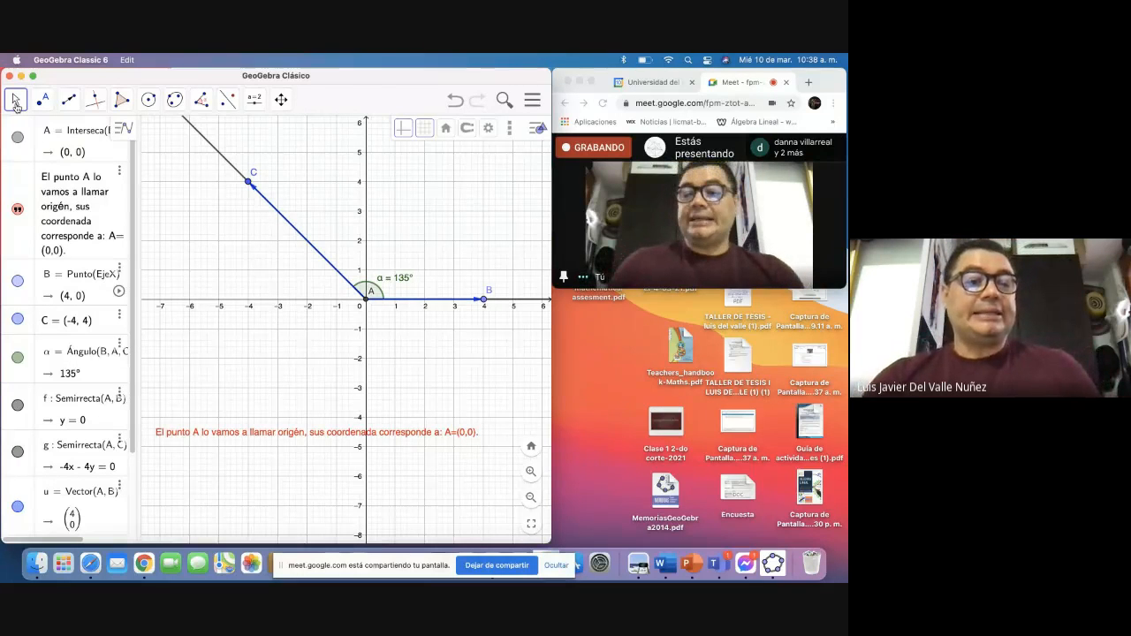
# Step: Move point C around the origin with the Mueve tool and leave it on the y-axis at (0, 3)
pyautogui.click(16, 100)
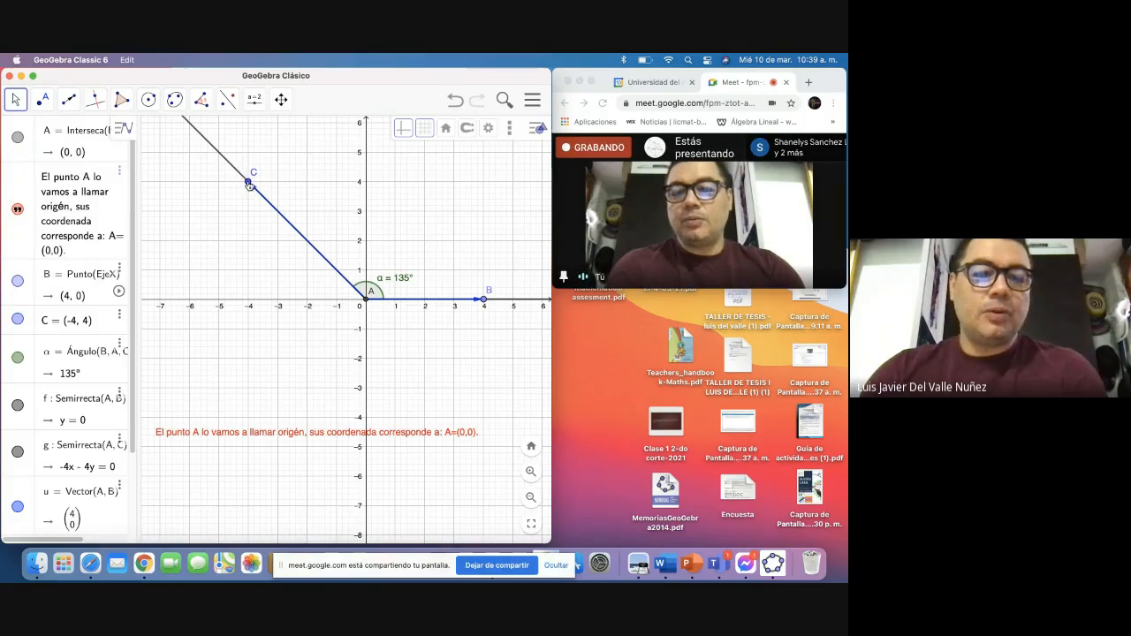
pyautogui.moveTo(249, 184); pyautogui.dragTo(224, 289)
pyautogui.moveTo(246, 414); pyautogui.dragTo(366, 212)
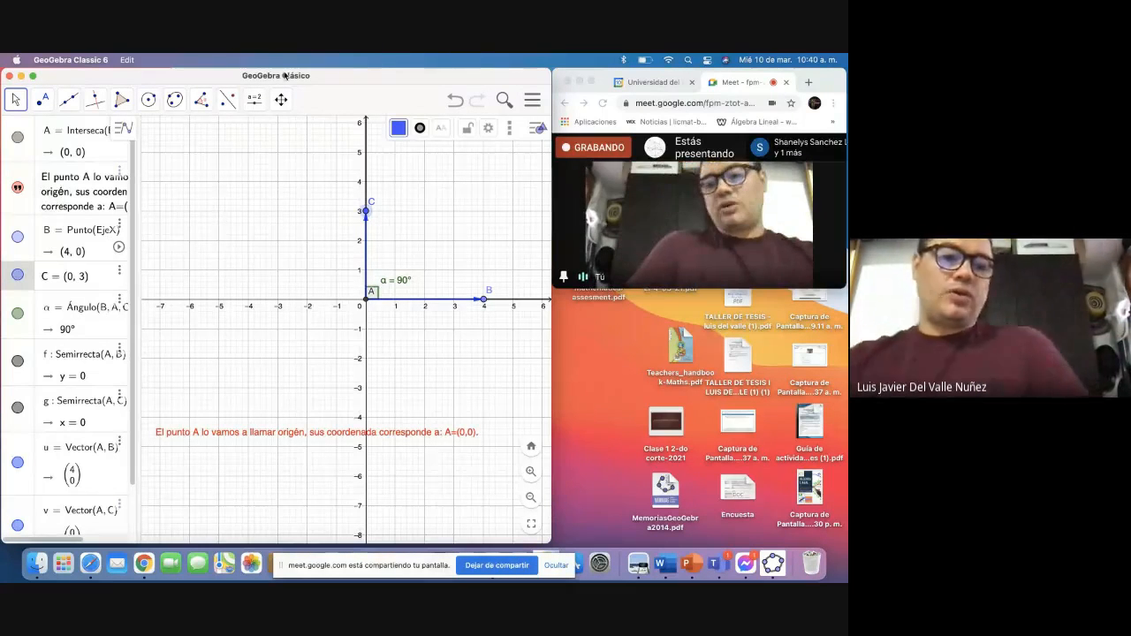
# Step: Draw a circle centered at A and passing through B with the Circunferencia (centro, punto) tool
pyautogui.click(150, 102)
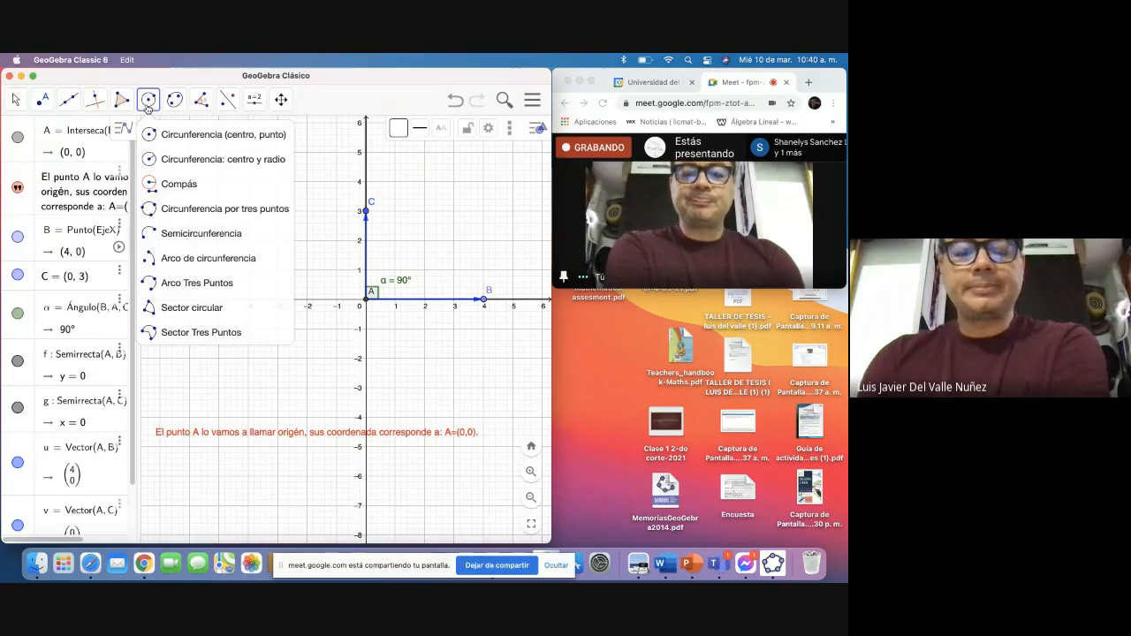
pyautogui.click(197, 142)
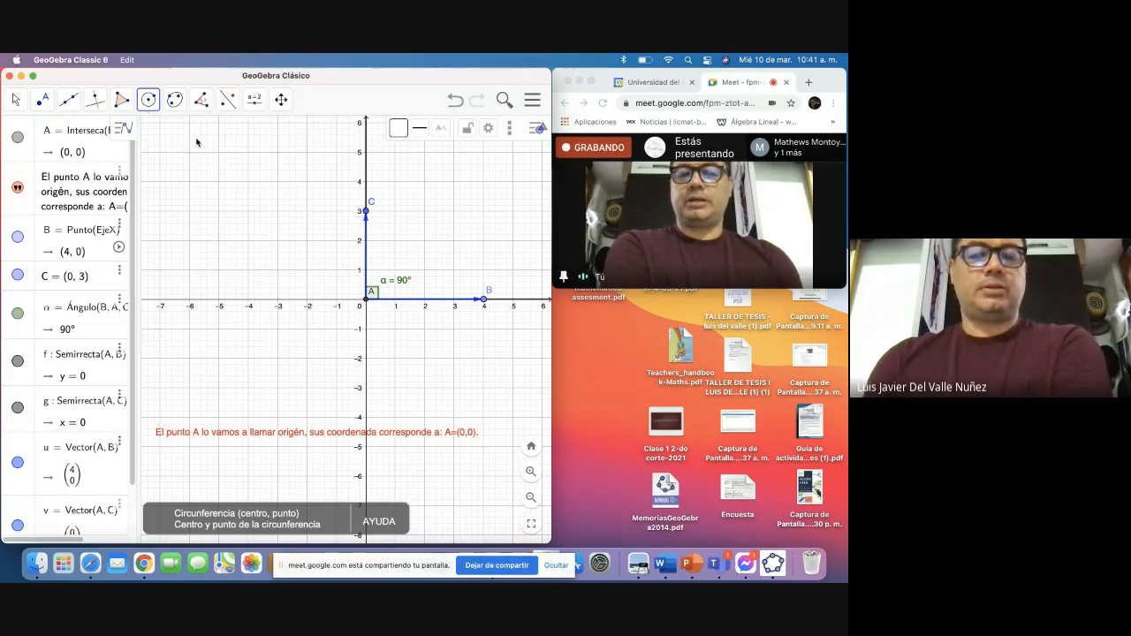
pyautogui.click(366, 302)
pyautogui.click(484, 300)
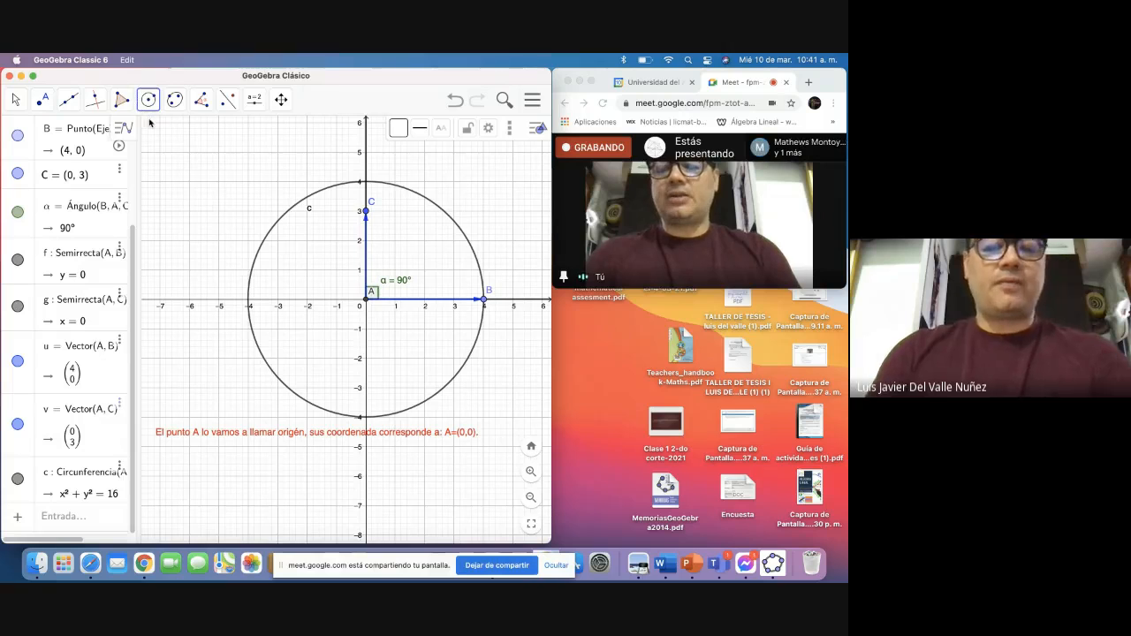
# Step: Move point C up the y-axis onto the circle at (0, 4) with the Mueve tool
pyautogui.click(16, 99)
pyautogui.click(42, 99)
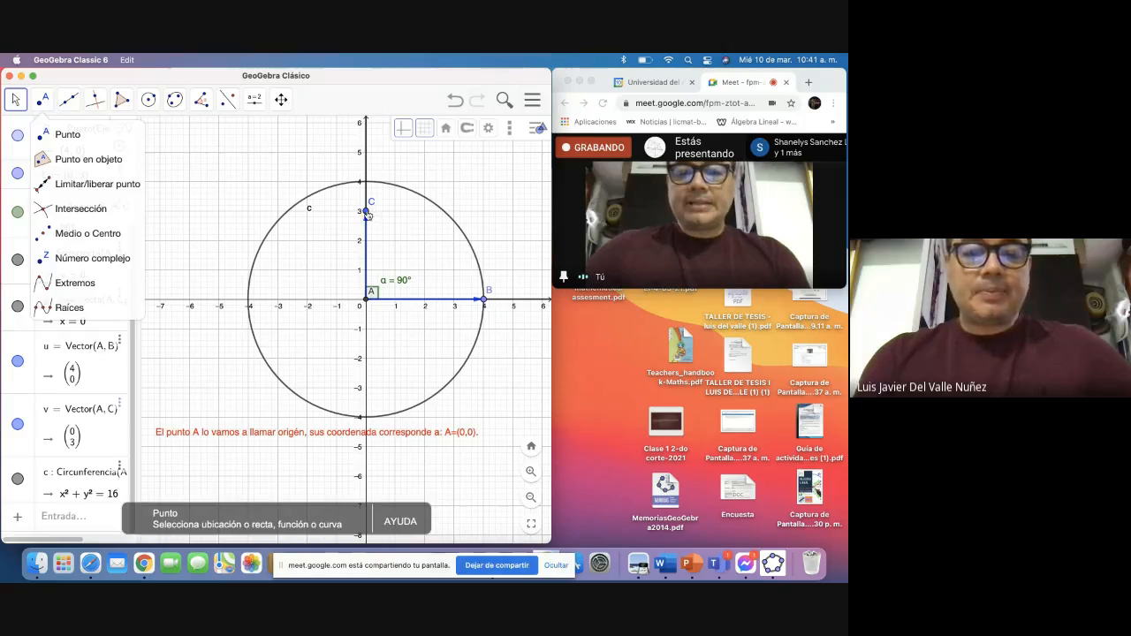
pyautogui.moveTo(366, 214); pyautogui.dragTo(367, 183)
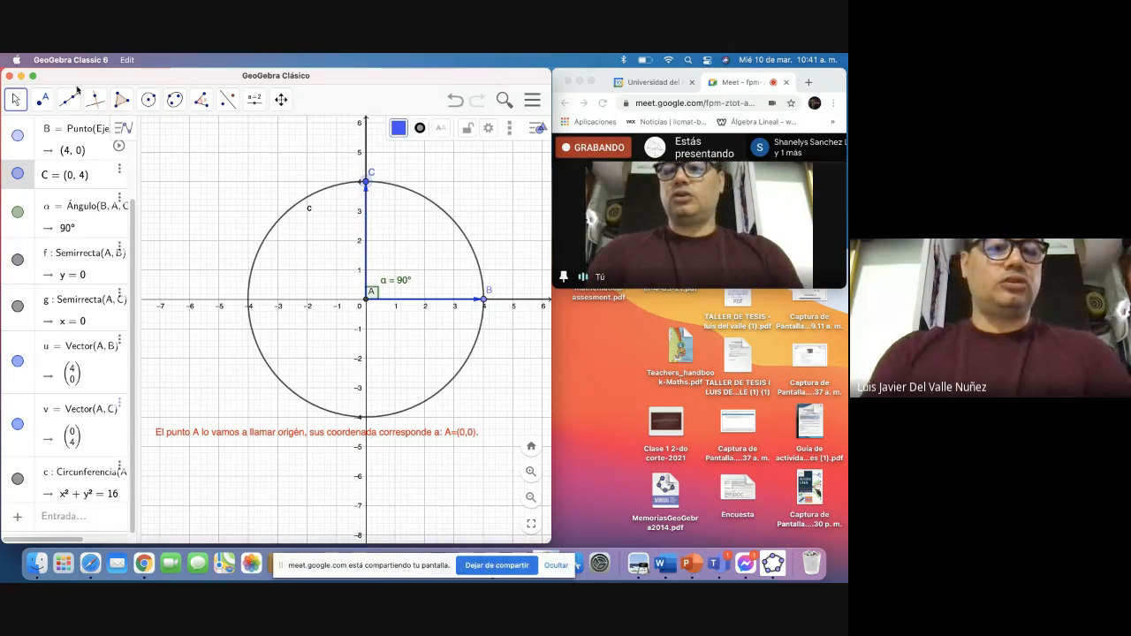
# Step: Mark the intersection of the circle and the vertical ray at (0, 4) with the Intersección tool, then return to the Mueve tool
pyautogui.click(95, 100)
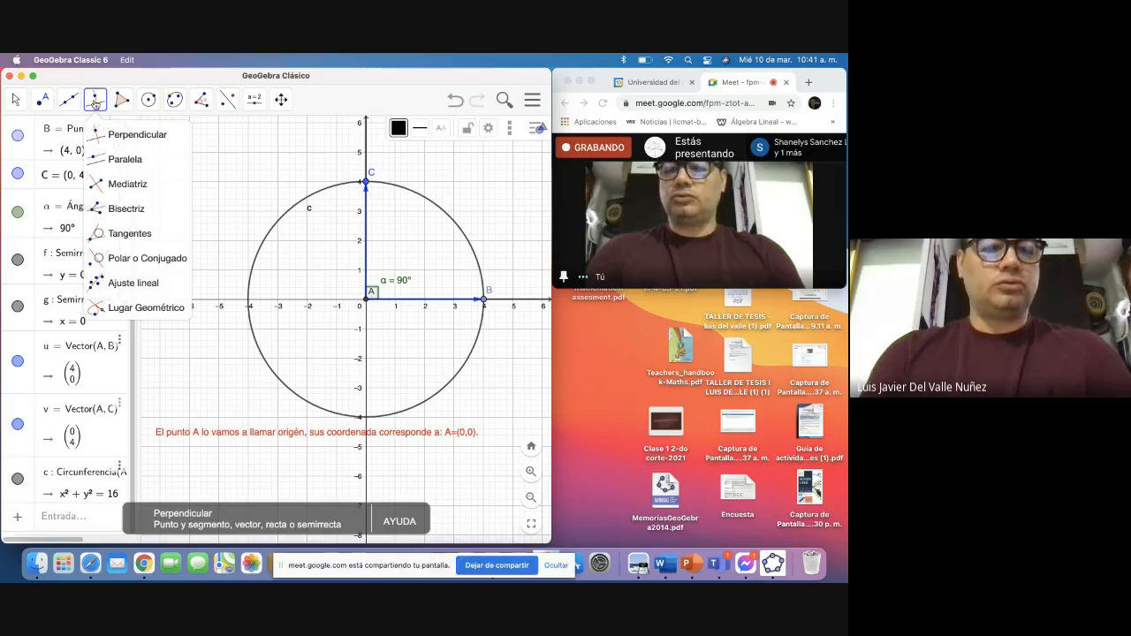
pyautogui.moveTo(77, 106)
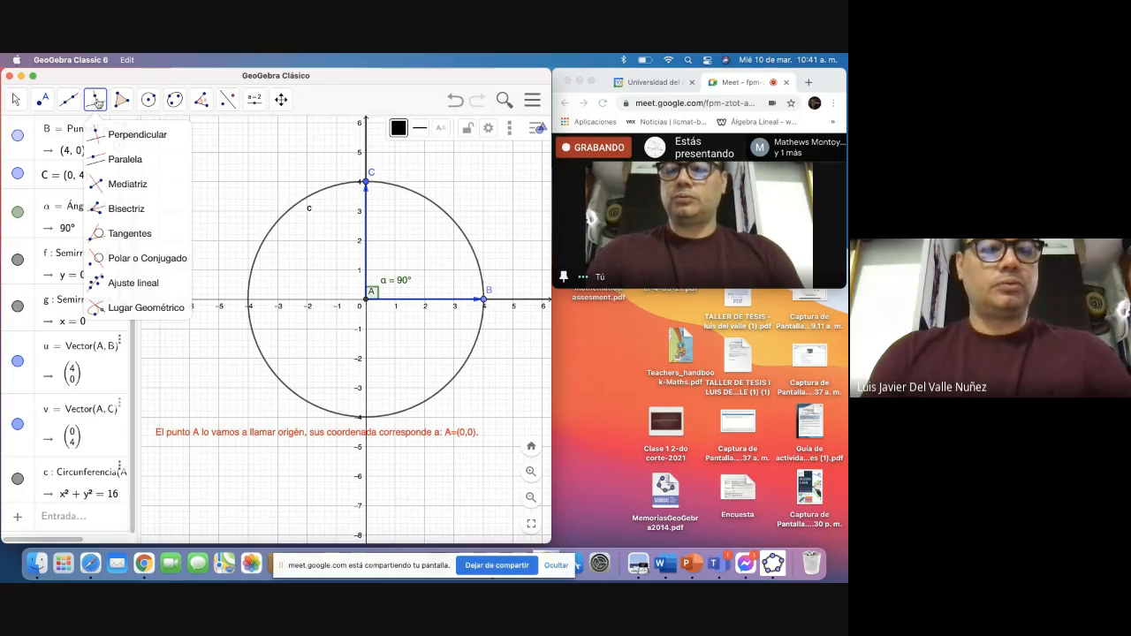
pyautogui.moveTo(138, 110)
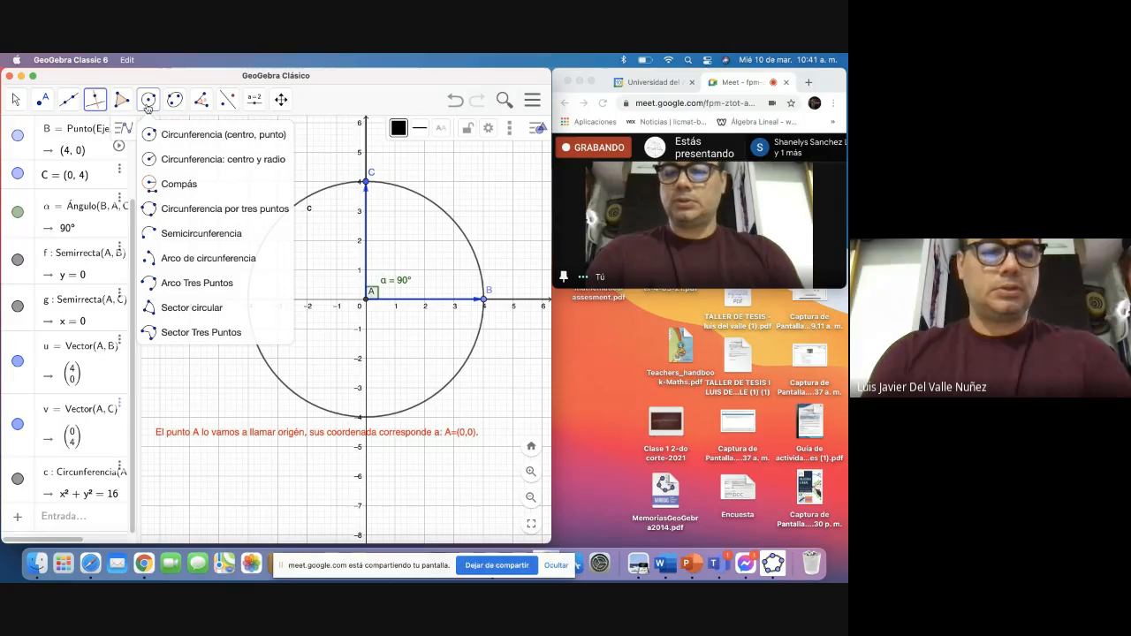
pyautogui.moveTo(184, 107)
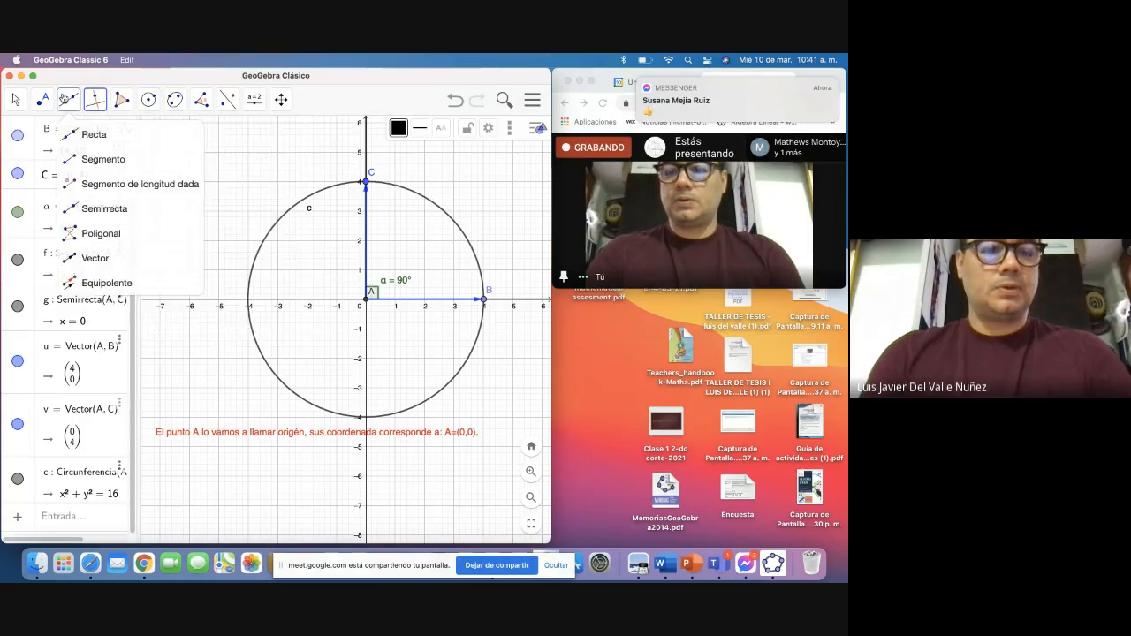
pyautogui.moveTo(31, 98)
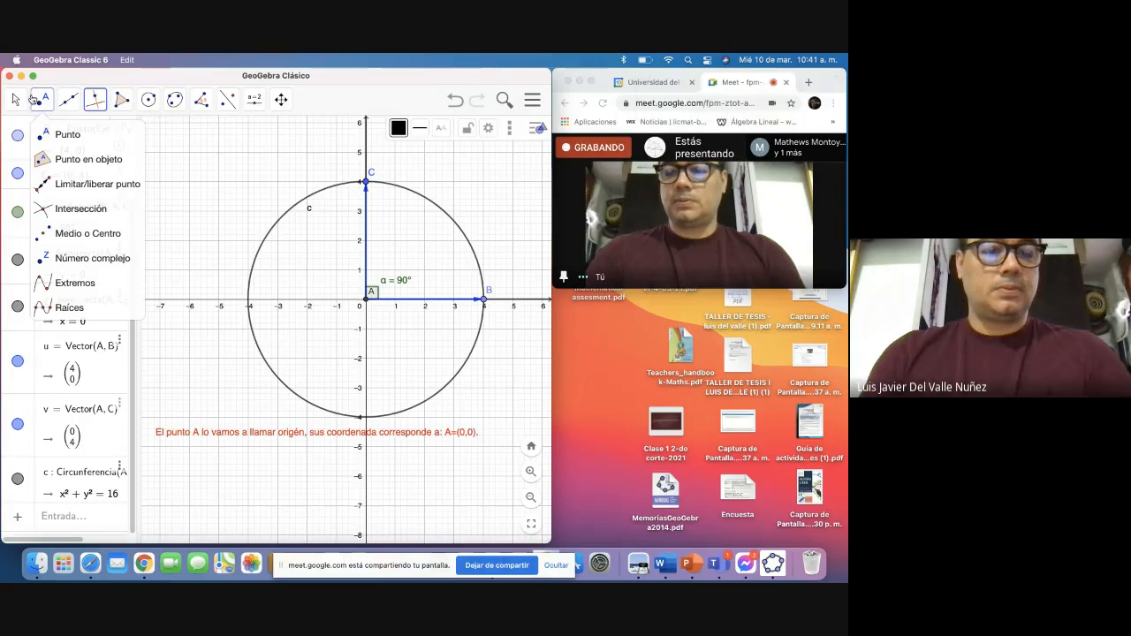
pyautogui.click(76, 210)
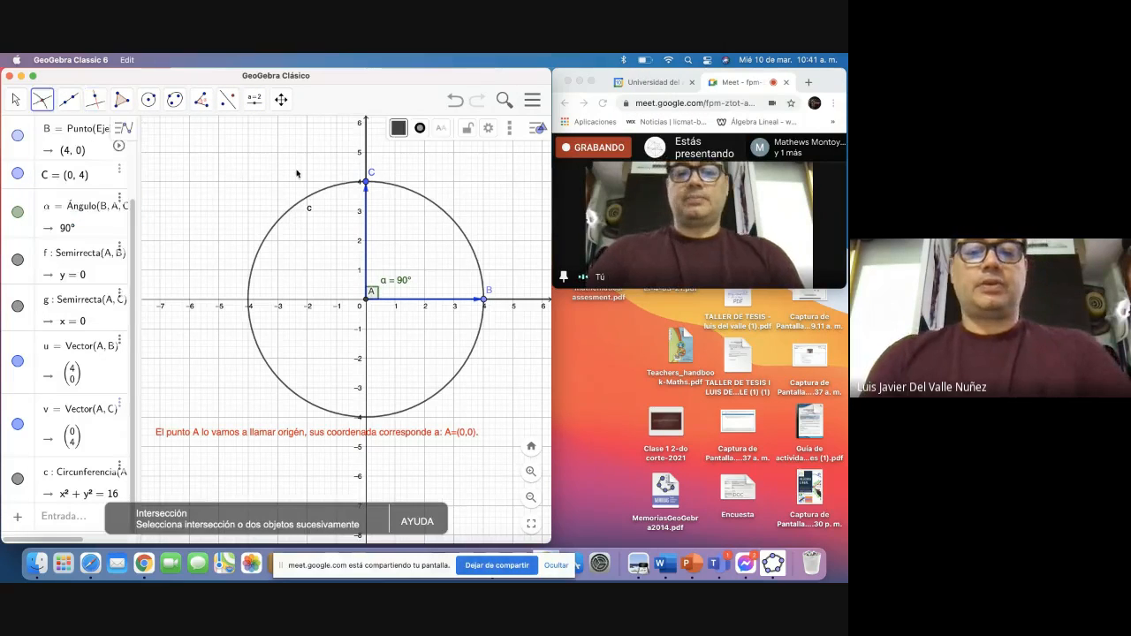
pyautogui.click(367, 184)
pyautogui.click(375, 184)
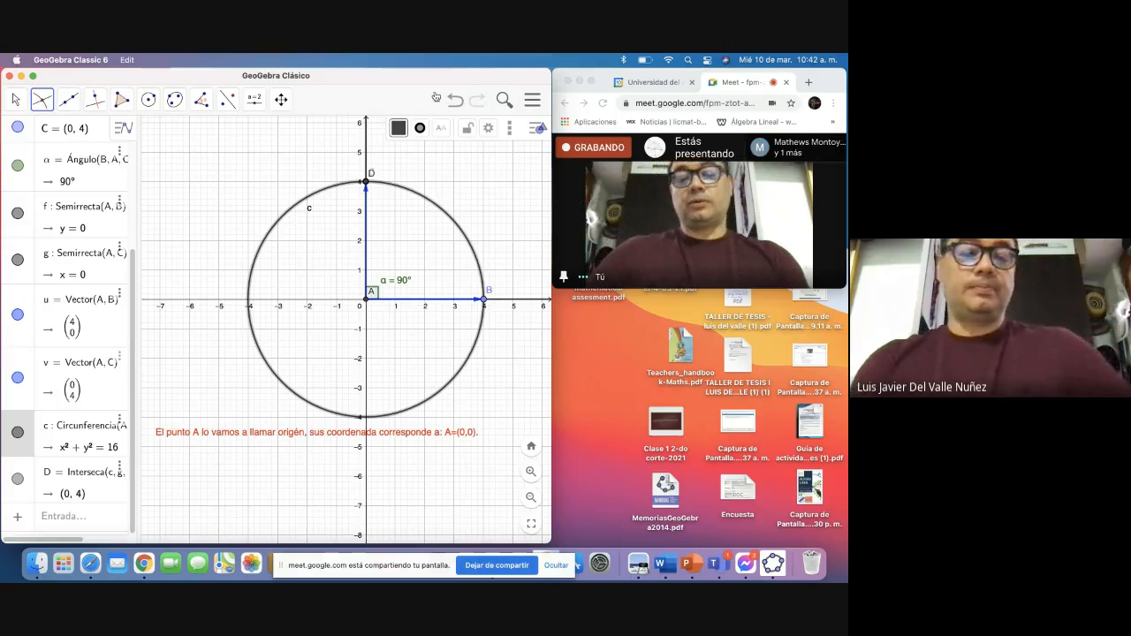
pyautogui.click(14, 100)
pyautogui.click(35, 135)
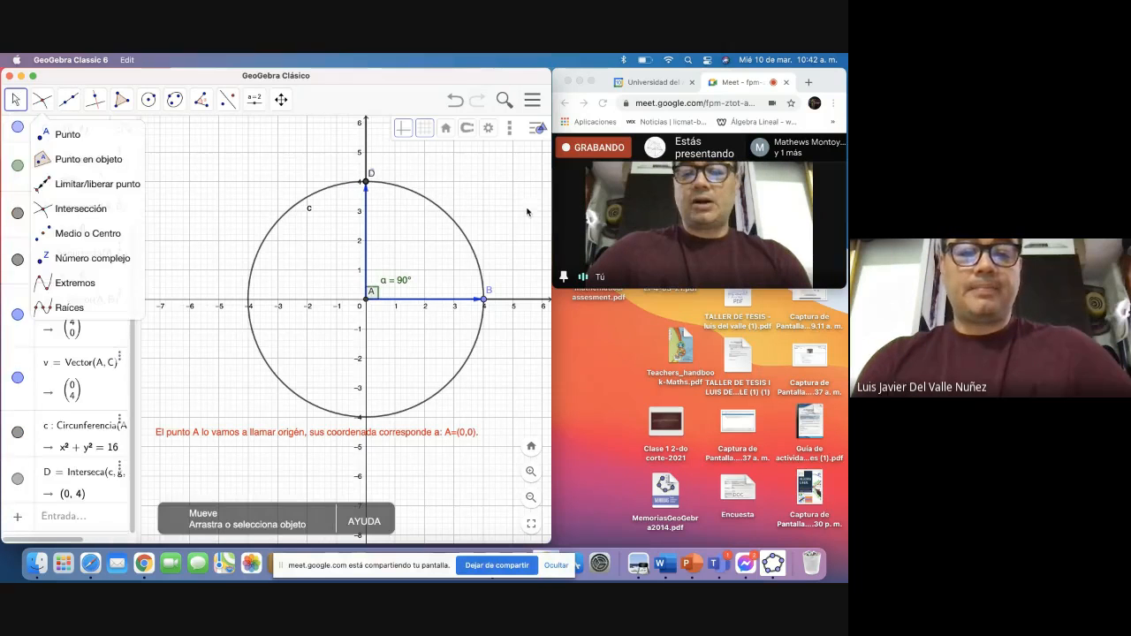
# Step: Move point C inside the circle to (1.7, 2.22), and hide point C and vector v
pyautogui.moveTo(366, 184); pyautogui.dragTo(415, 234)
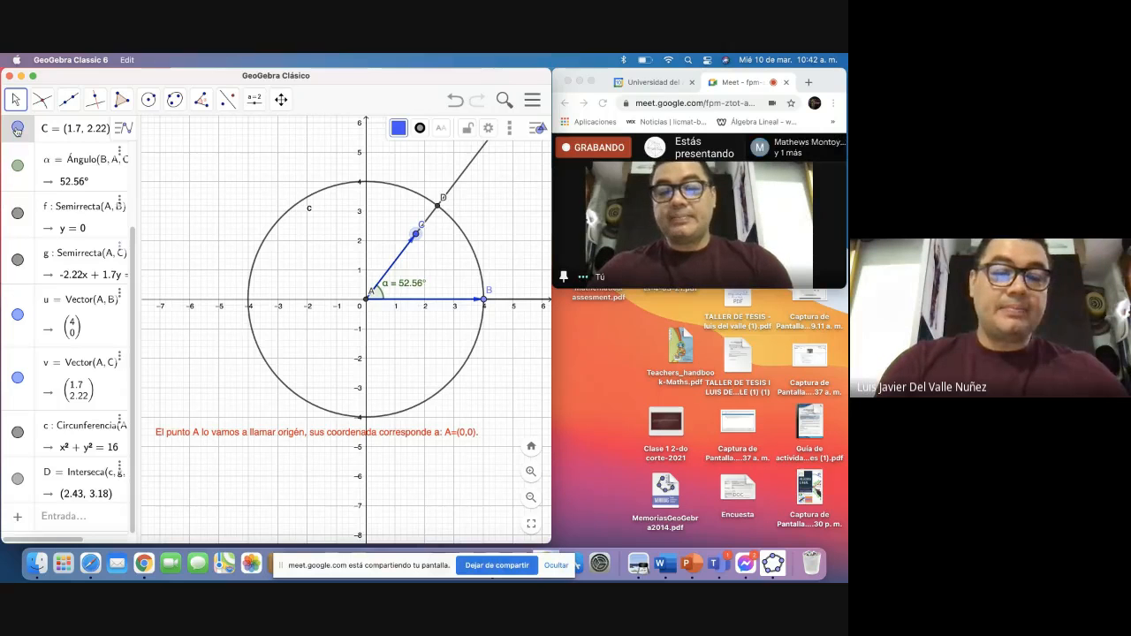
pyautogui.click(17, 129)
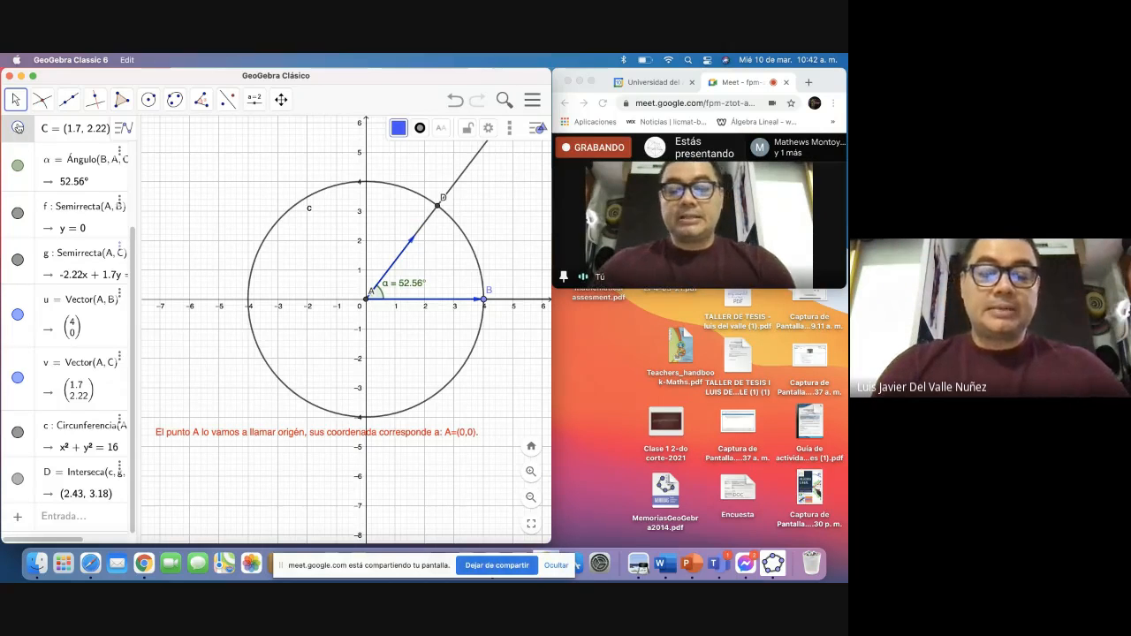
pyautogui.click(401, 253)
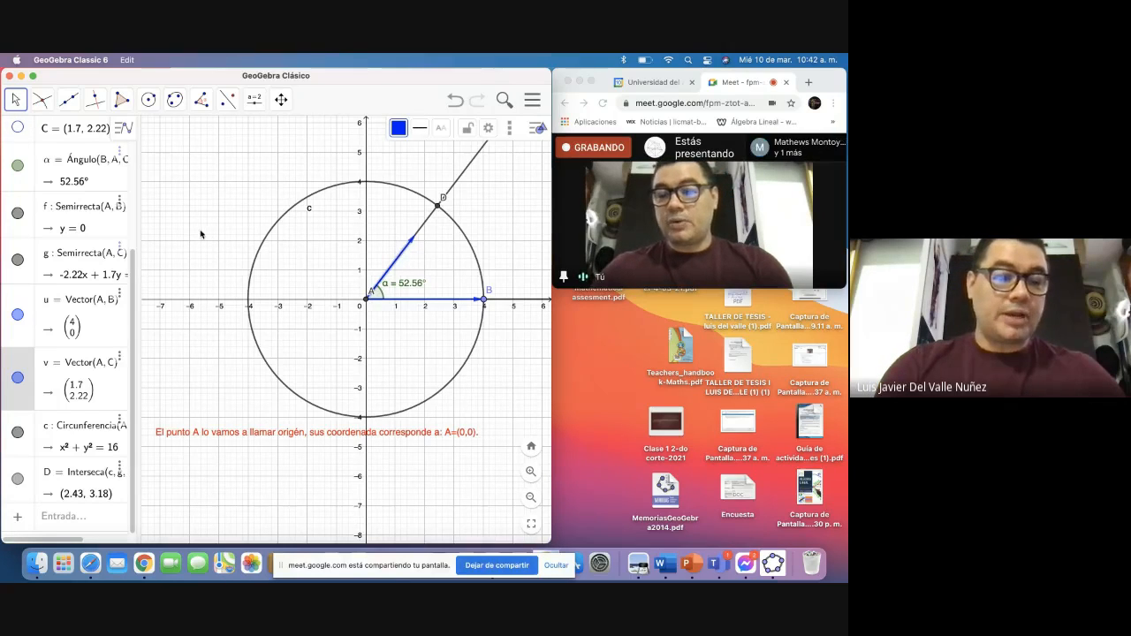
pyautogui.click(18, 378)
pyautogui.click(19, 378)
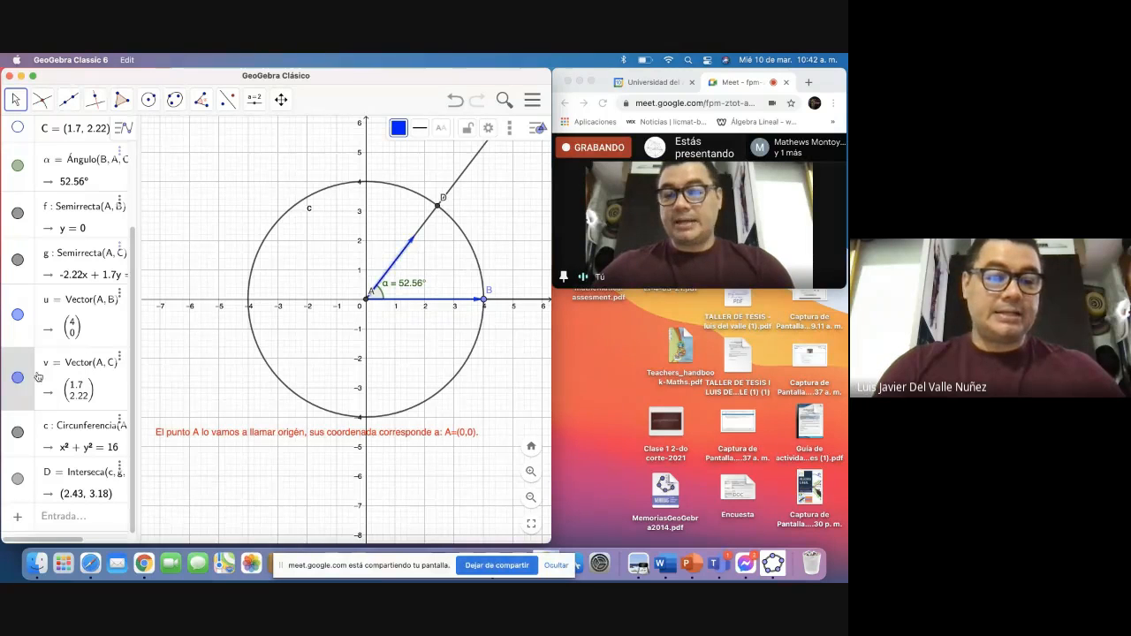
pyautogui.click(18, 378)
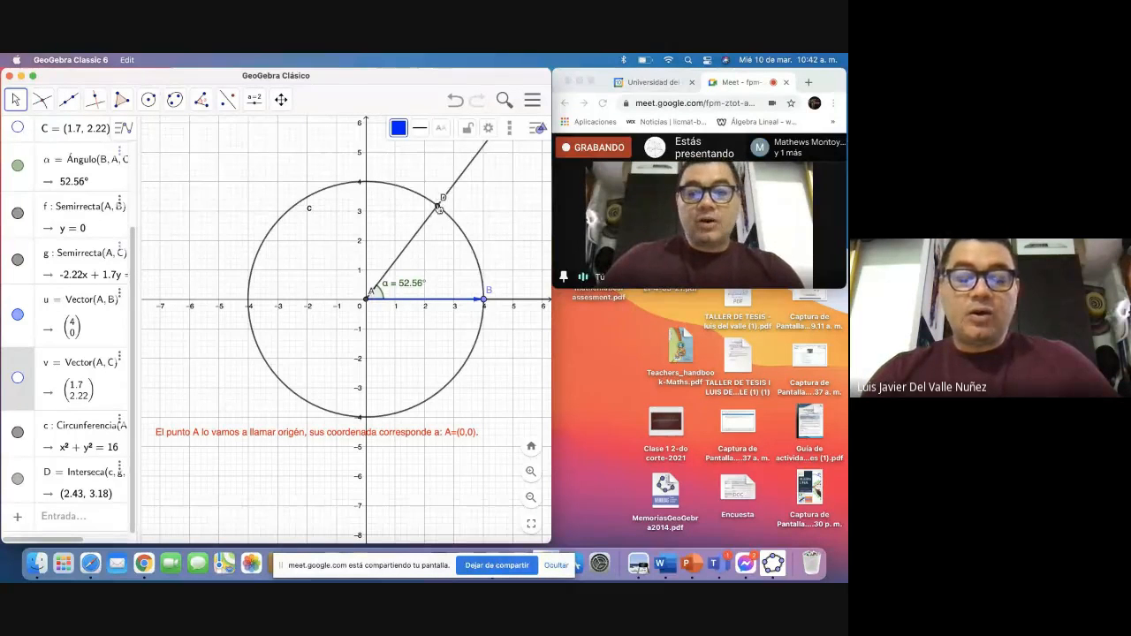
# Step: Show vector v again and select the intersection point D on the circle
pyautogui.click(439, 207)
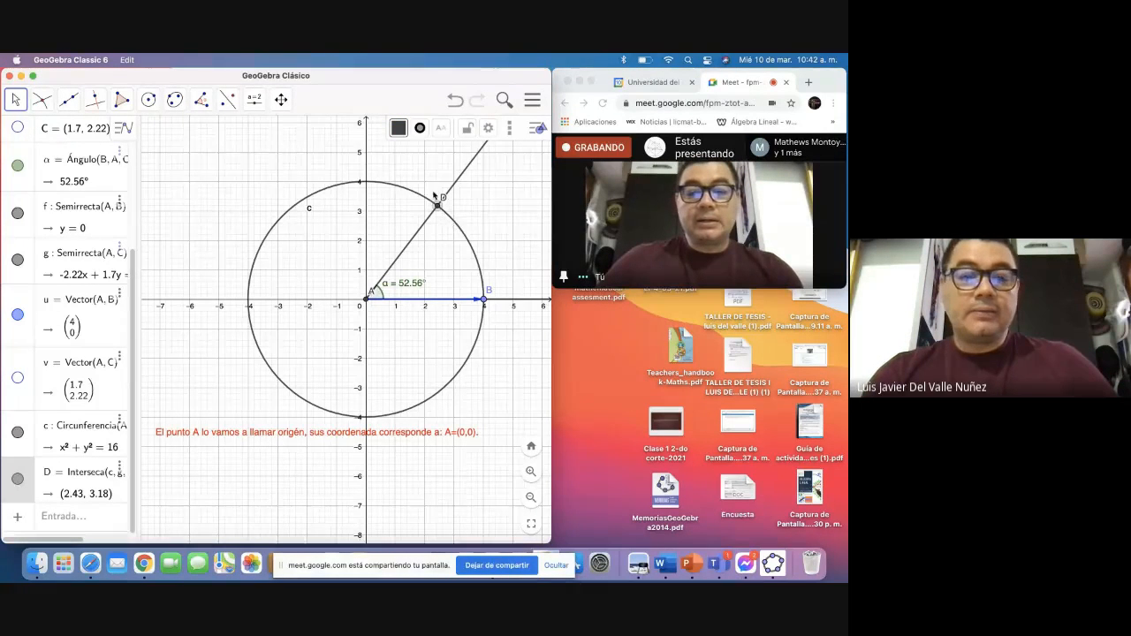
pyautogui.click(41, 99)
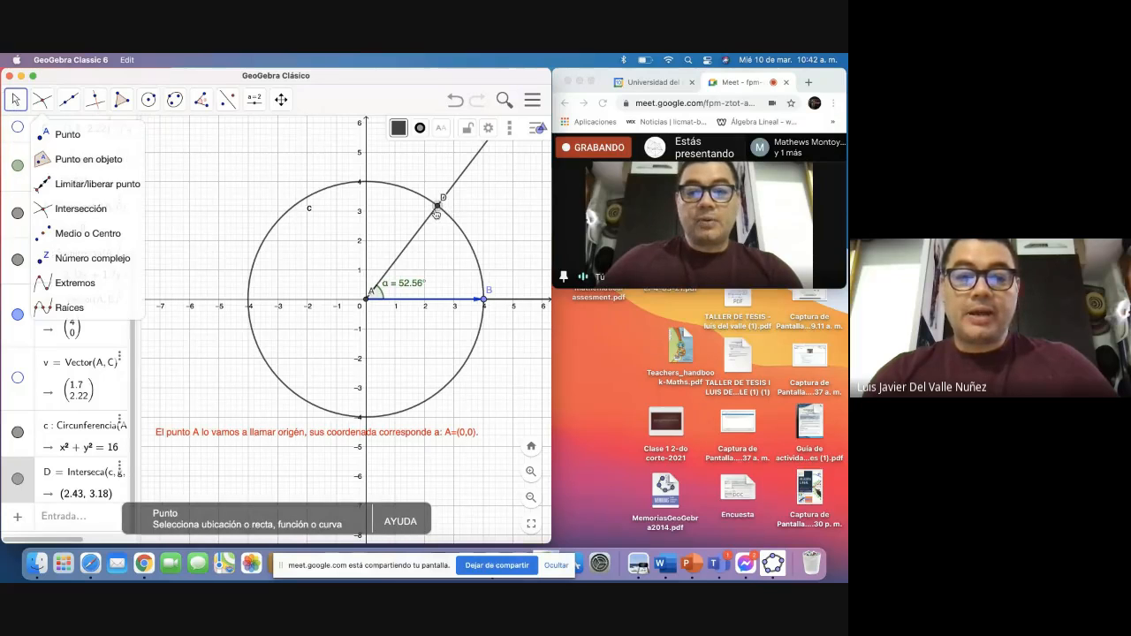
pyautogui.click(437, 208)
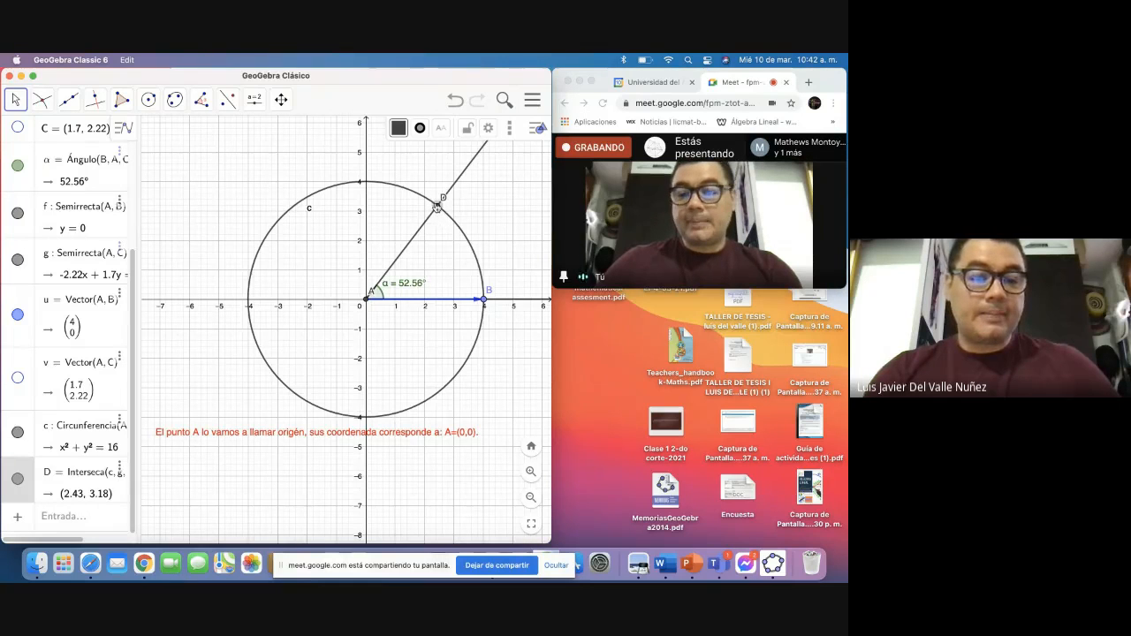
pyautogui.click(19, 380)
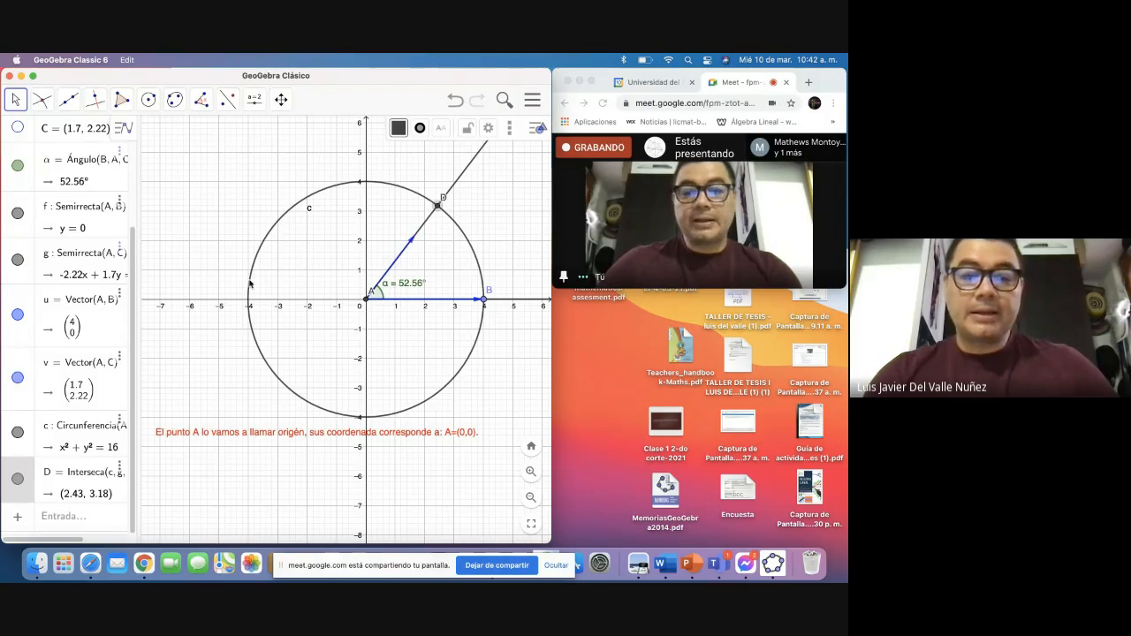
pyautogui.click(415, 241)
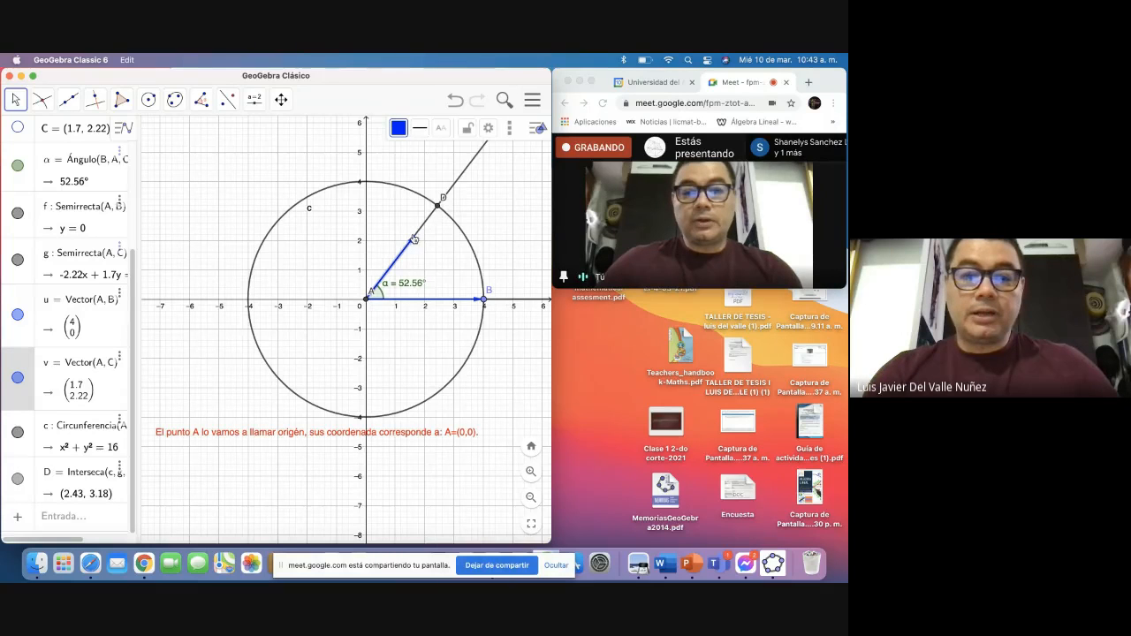
pyautogui.click(437, 207)
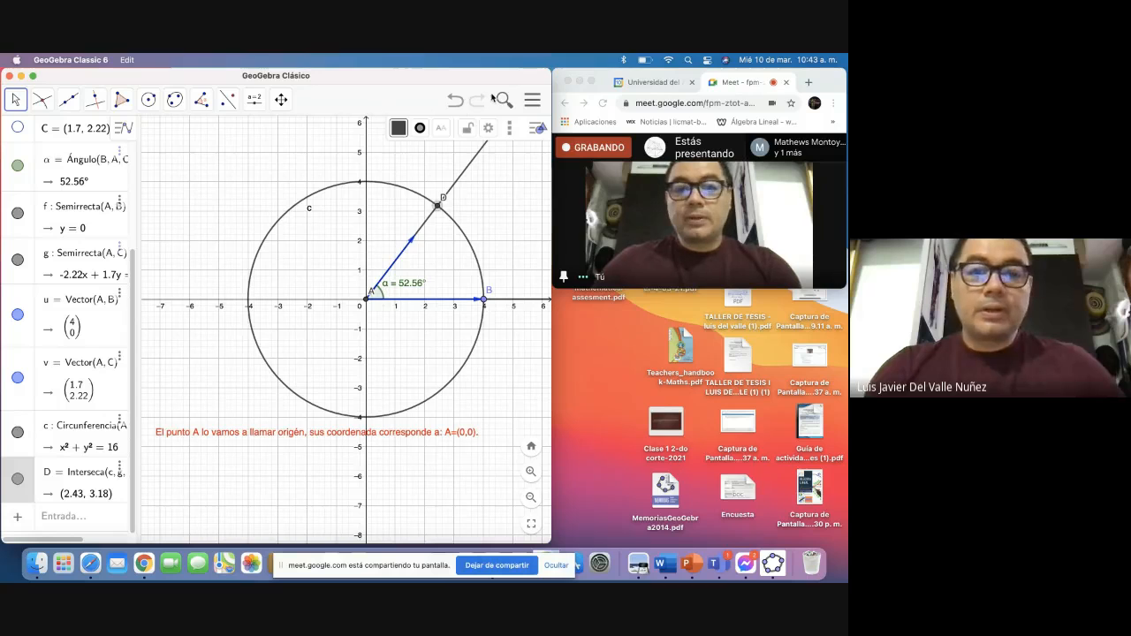
# Step: Undo the visibility changes, the last move of point C and the intersection point D
pyautogui.click(456, 104)
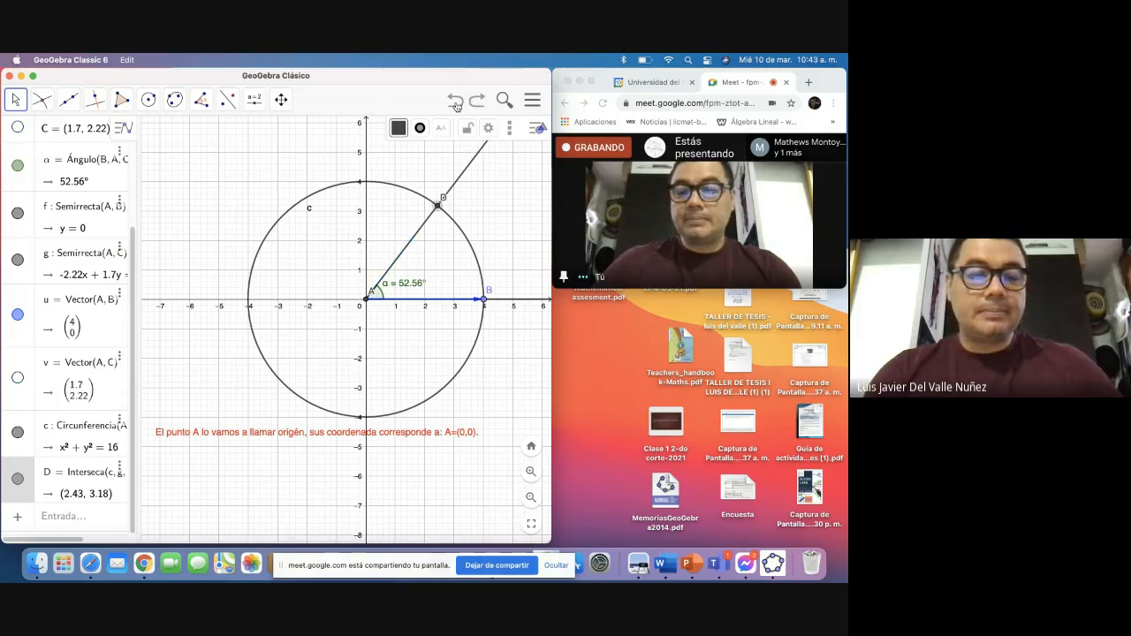
pyautogui.click(456, 104)
pyautogui.click(456, 105)
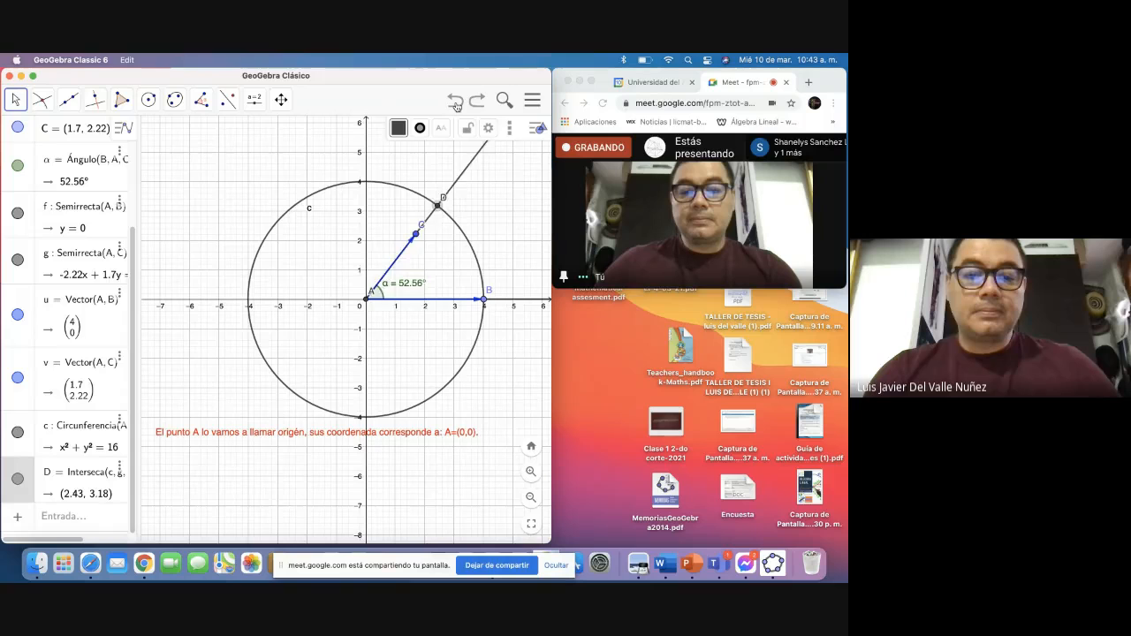
pyautogui.click(456, 104)
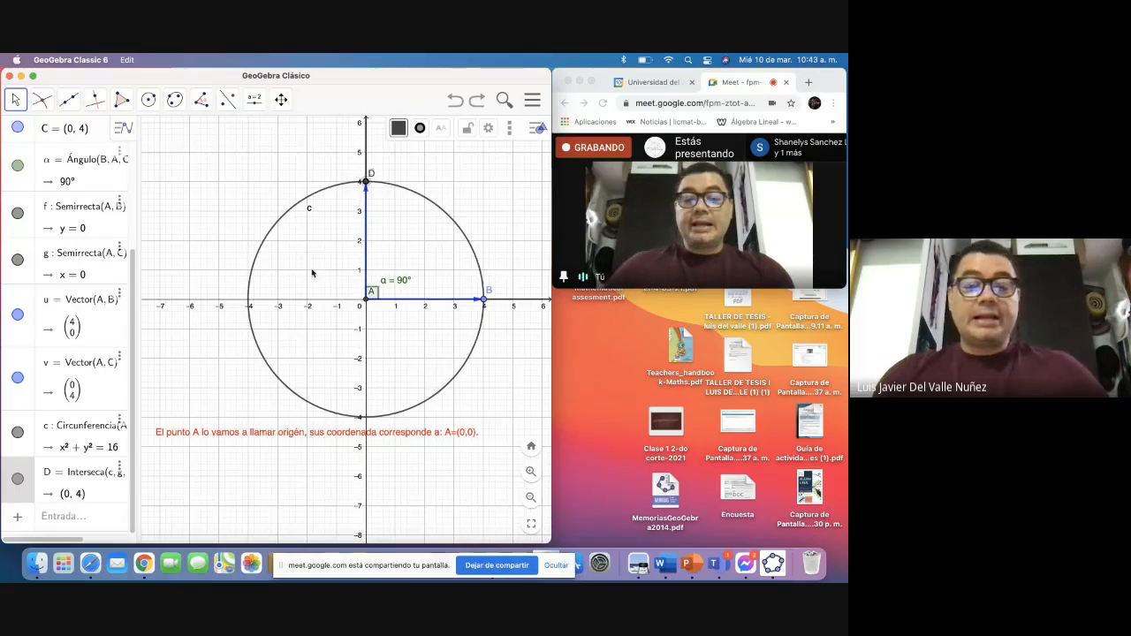
pyautogui.scroll(-1, 349, 253)
pyautogui.scroll(1, 400, 254)
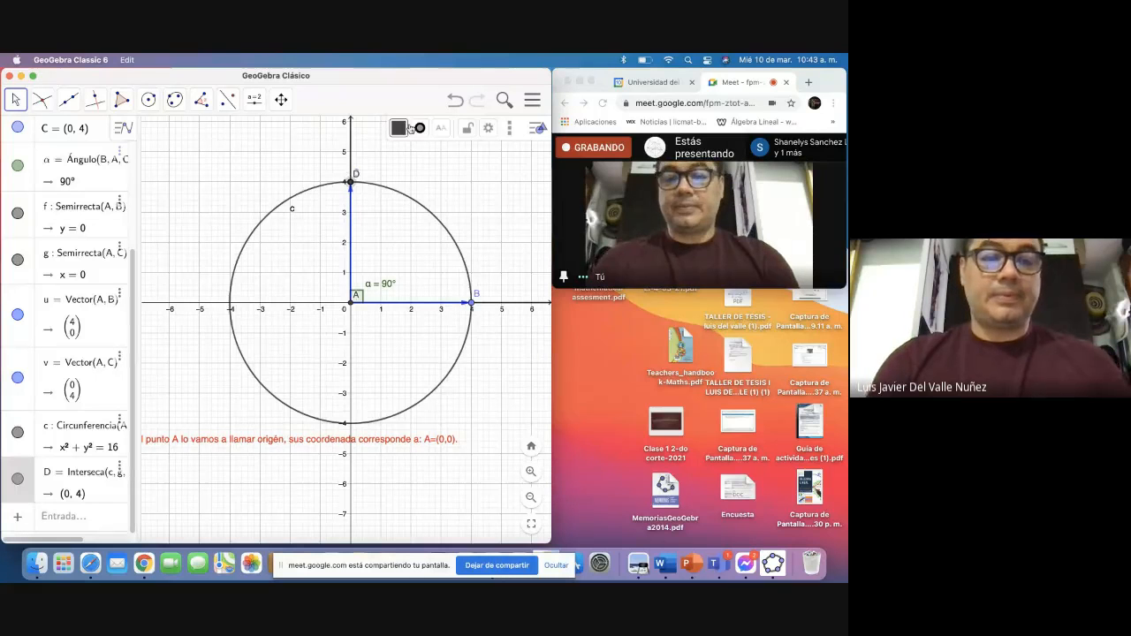
pyautogui.click(457, 102)
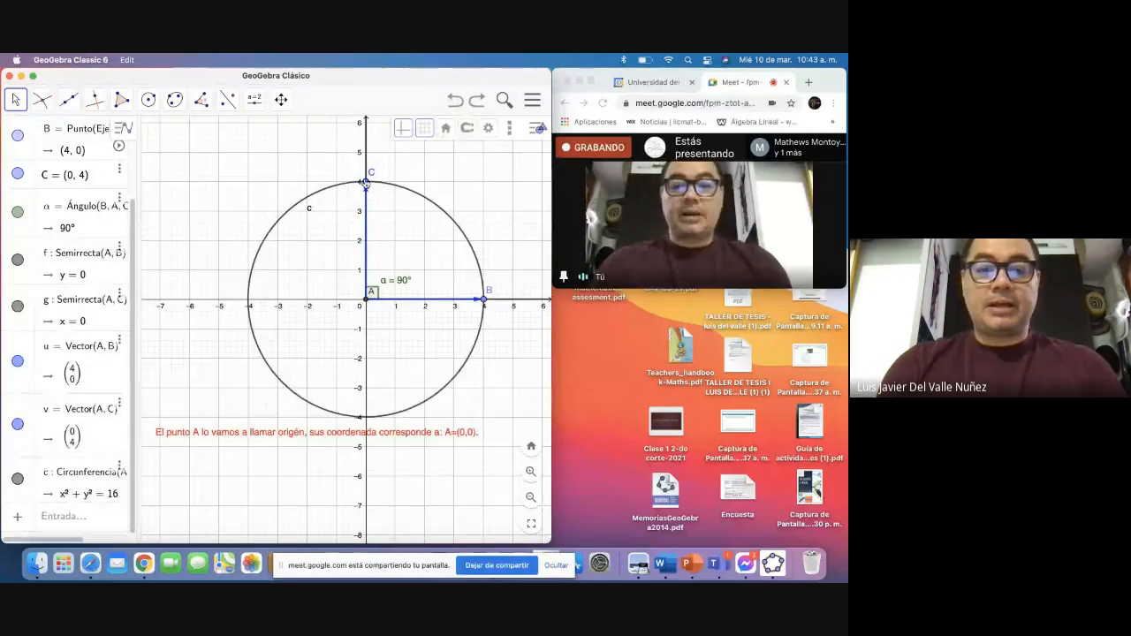
# Step: Move point C along the circle to (2.98, 2.7) and mark the intersection of circle and ray there with the Intersección tool
pyautogui.moveTo(365, 182); pyautogui.dragTo(347, 188)
pyautogui.moveTo(389, 188); pyautogui.dragTo(454, 220)
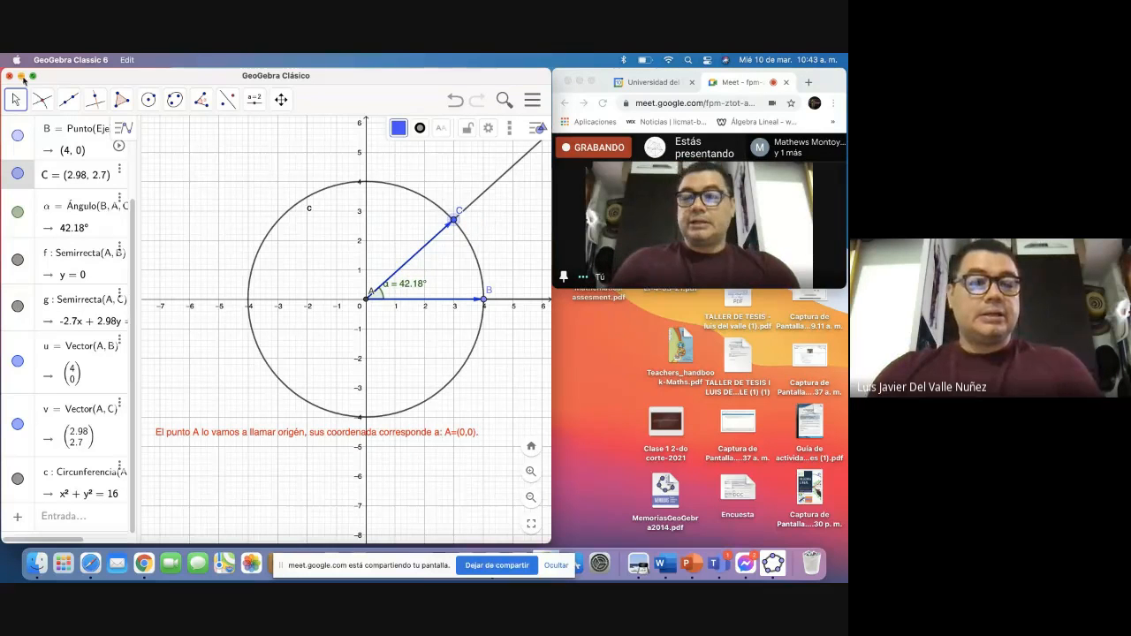
pyautogui.click(43, 101)
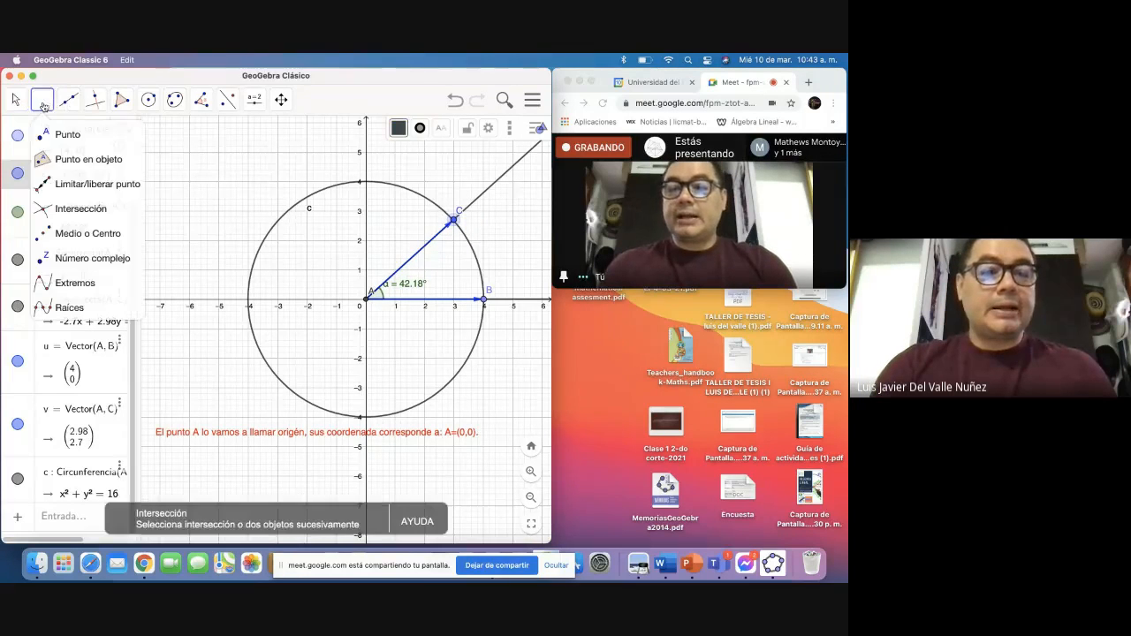
pyautogui.click(87, 212)
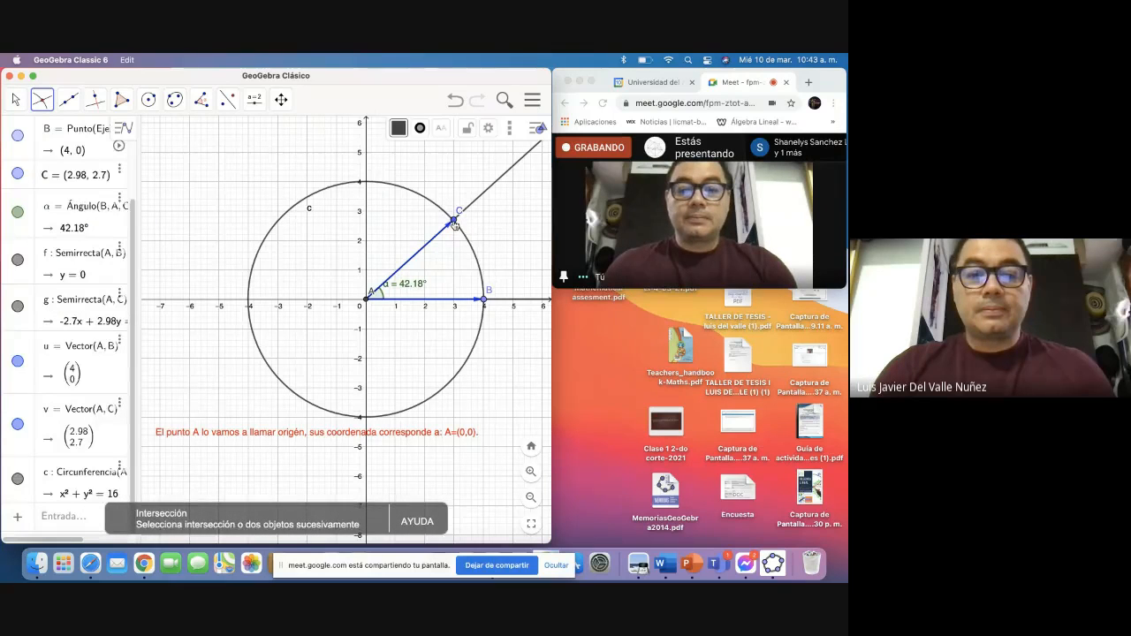
pyautogui.click(451, 221)
pyautogui.click(445, 214)
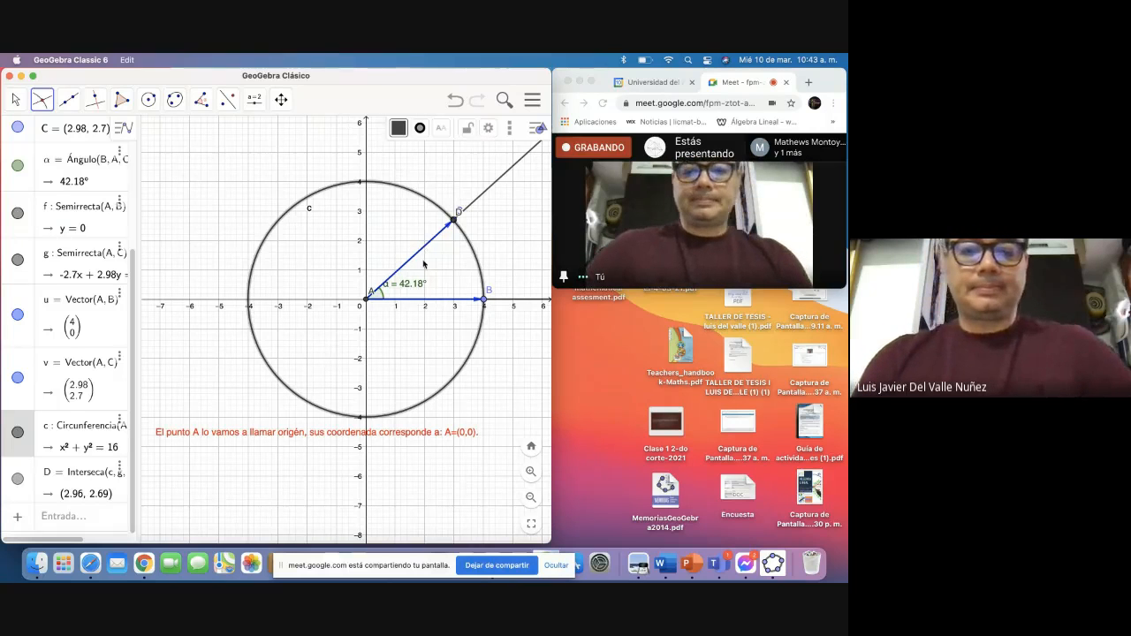
# Step: Move point C with the Mueve tool into the circle to (1.7, 1.22), and on to (3.78, 0) on the x-axis
pyautogui.click(15, 99)
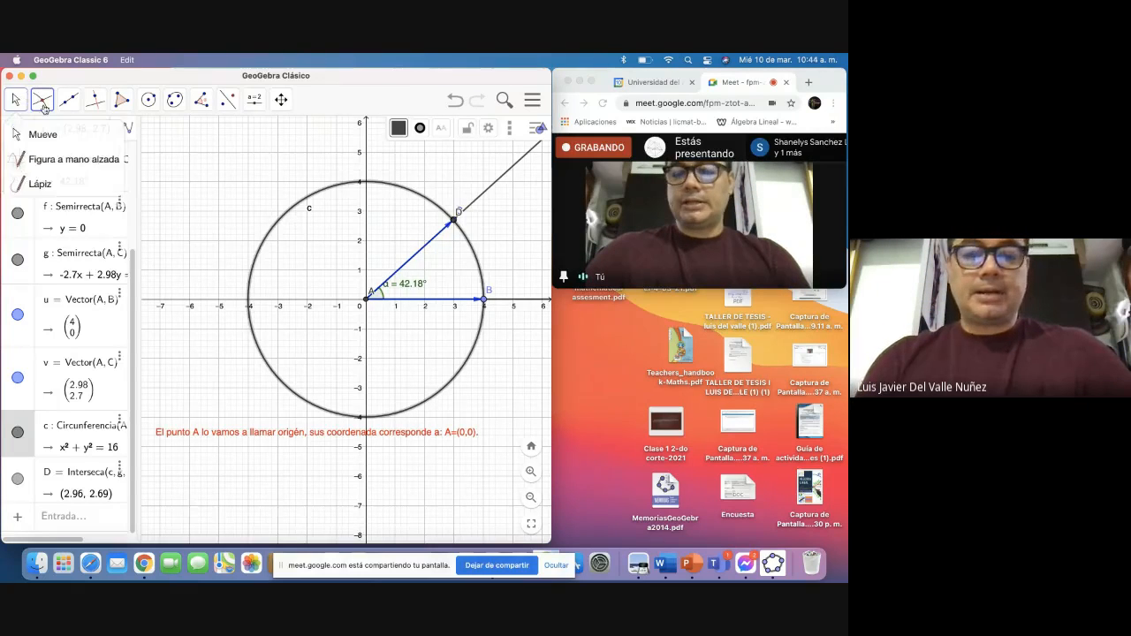
pyautogui.click(454, 220)
pyautogui.moveTo(454, 220); pyautogui.dragTo(415, 264)
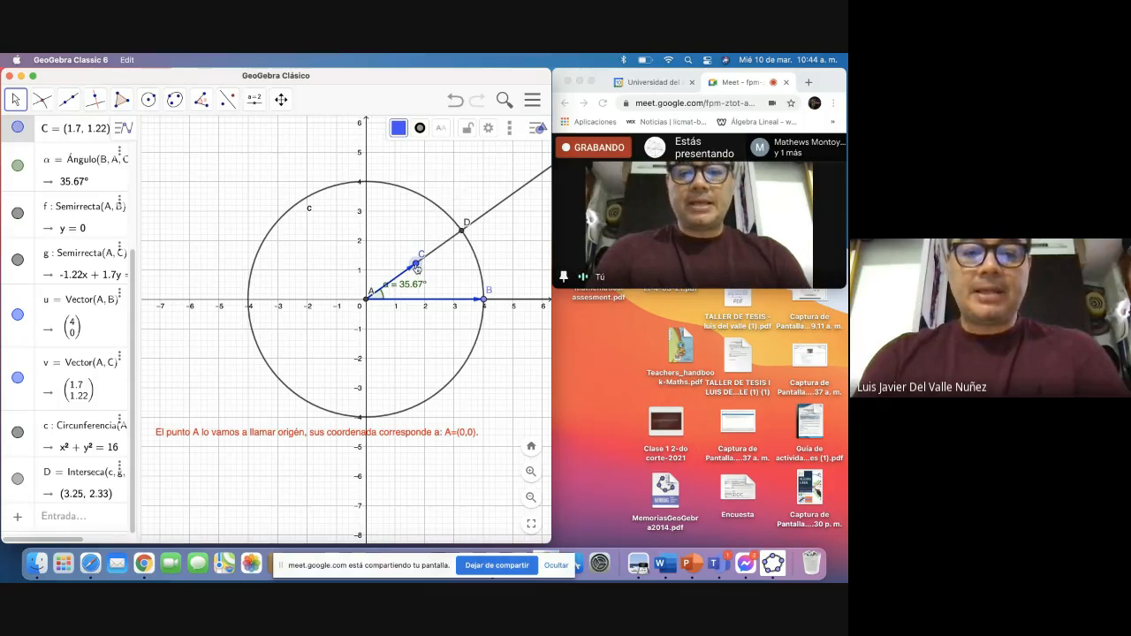
pyautogui.moveTo(416, 264); pyautogui.dragTo(478, 300)
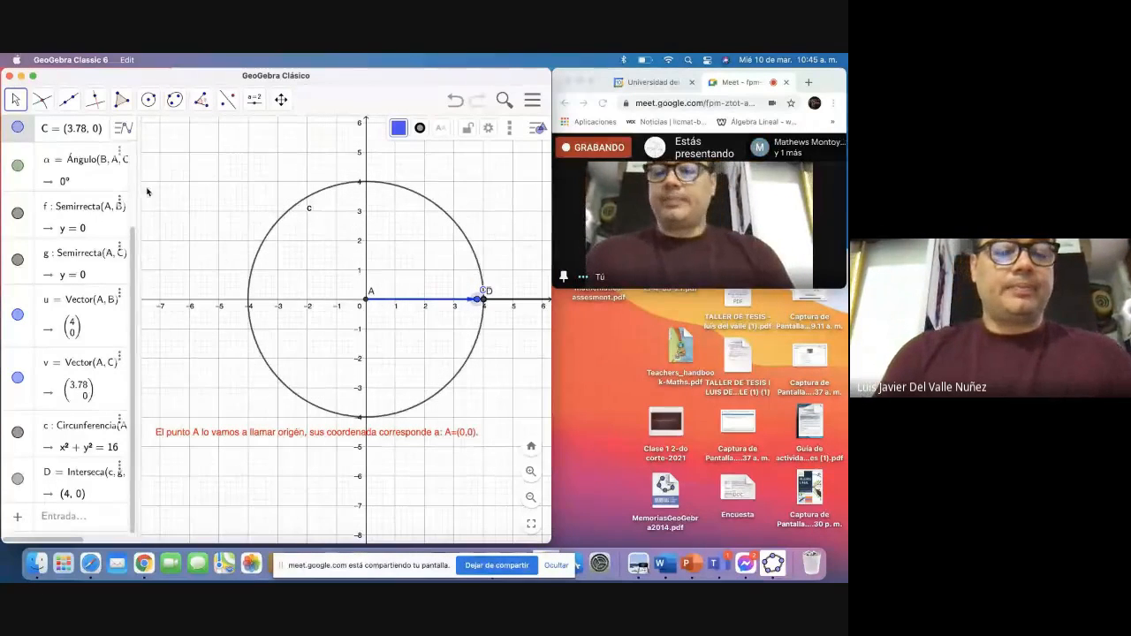
# Step: Extend the red text about point A with a paragraph reading "La unidad de medida de un ángulo se en grados o en radianes."
pyautogui.click(382, 432)
pyautogui.doubleClick(382, 435)
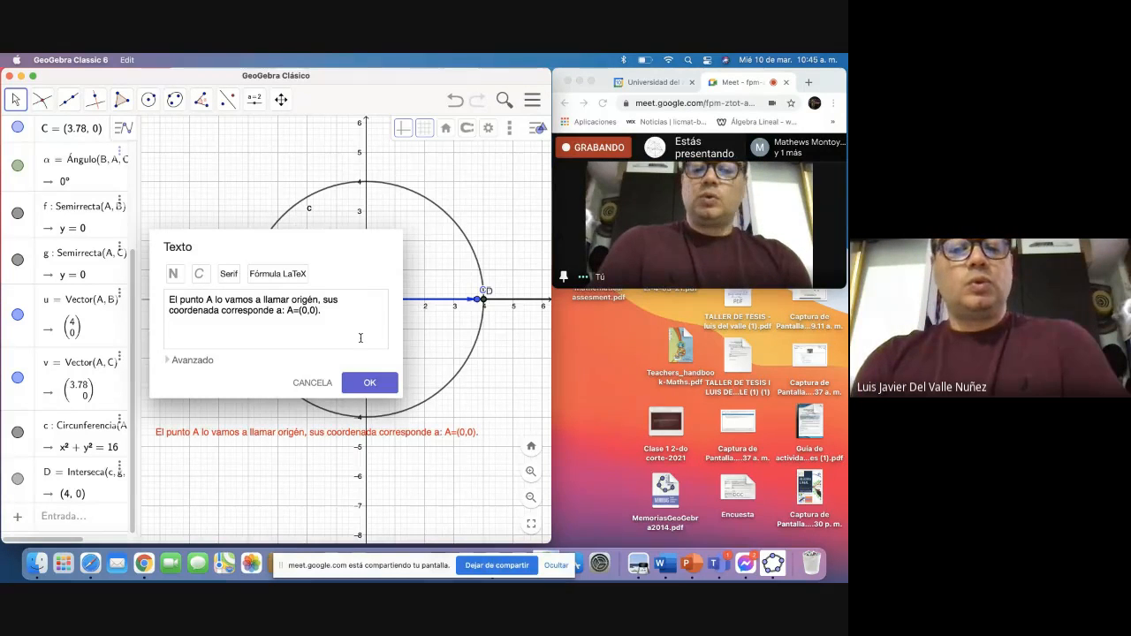
pyautogui.write('La un')
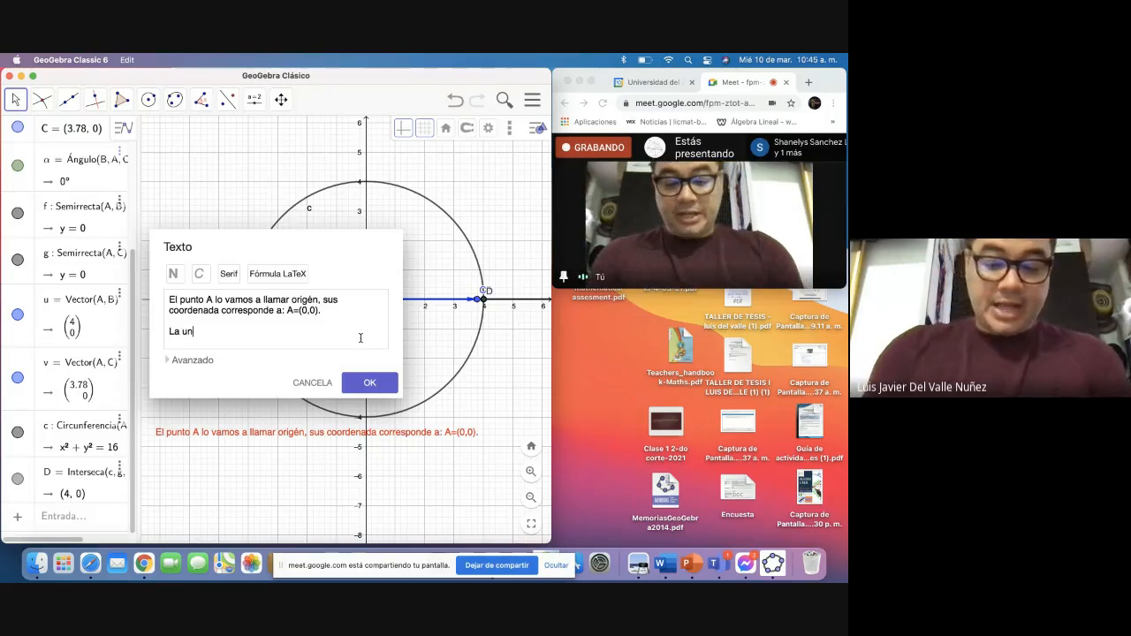
pyautogui.write('idad de')
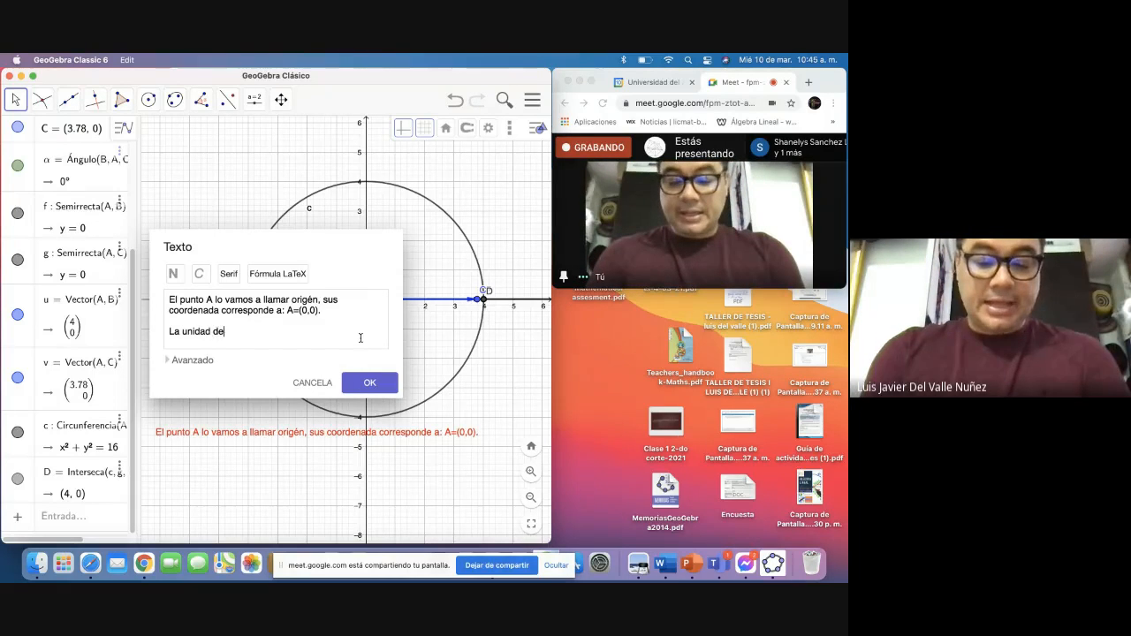
pyautogui.write(' medida')
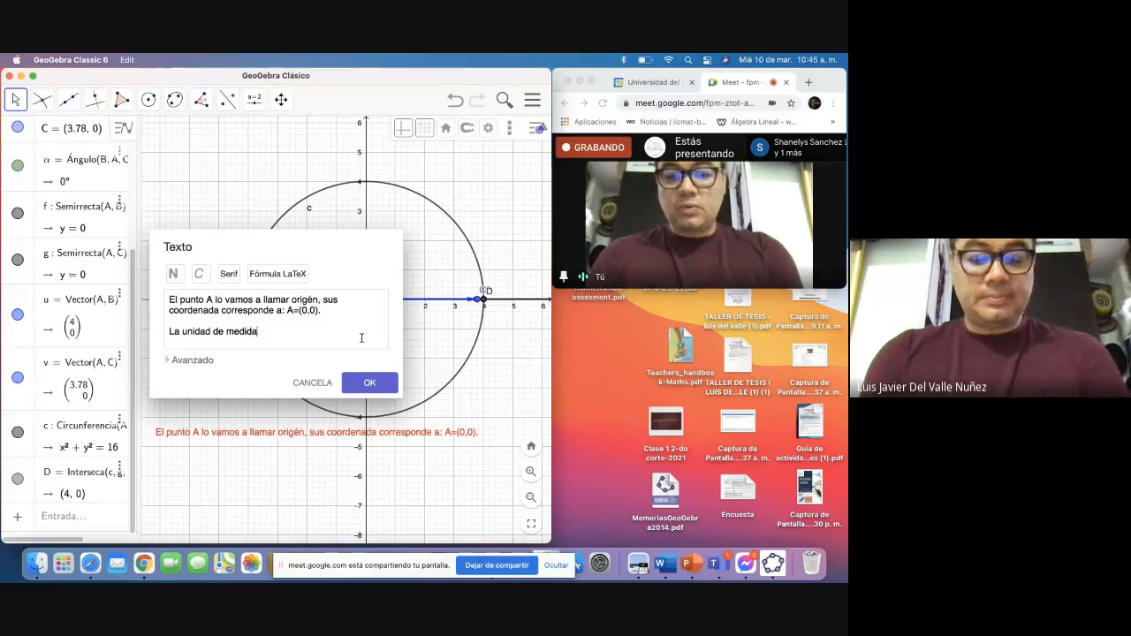
pyautogui.write(' de un')
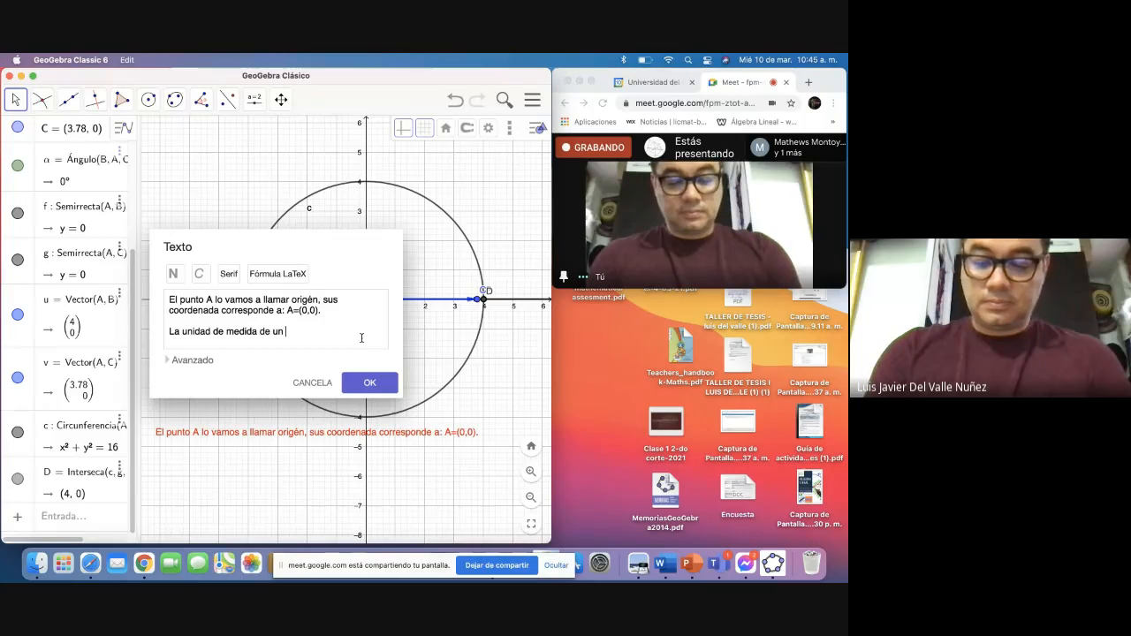
pyautogui.write(' ángu')
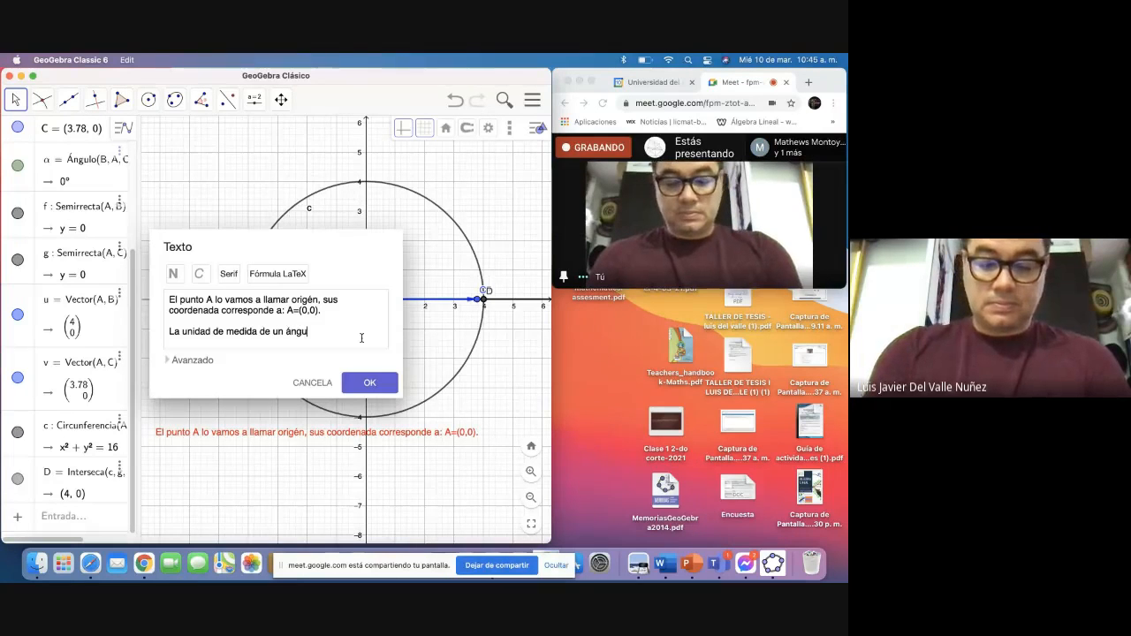
pyautogui.write('lo s')
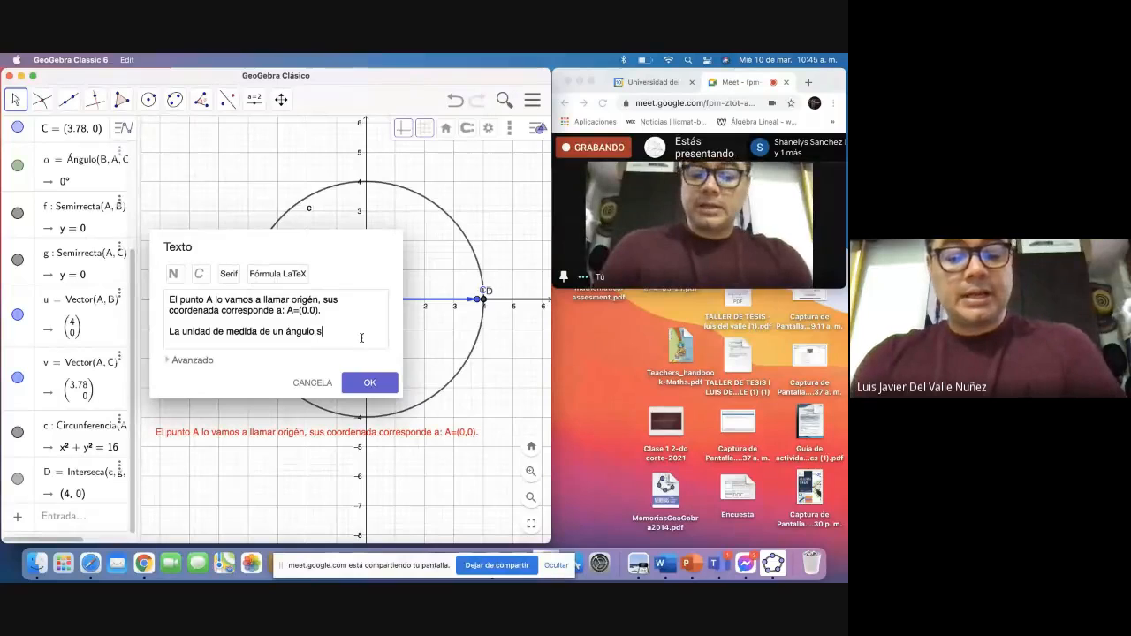
pyautogui.write('e en ')
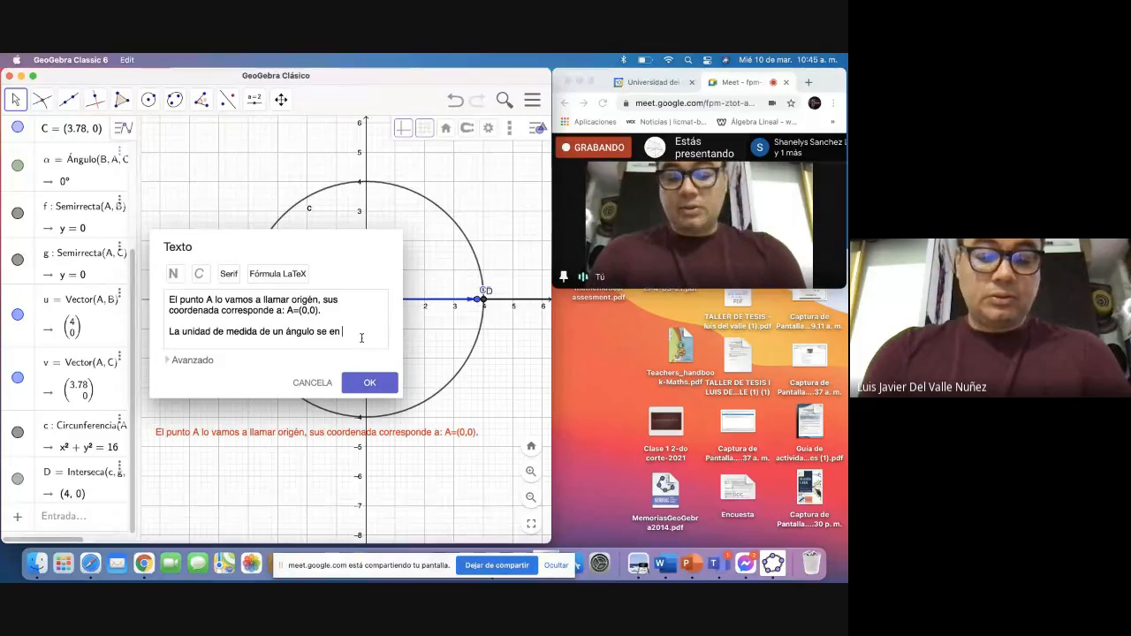
pyautogui.write('grados ')
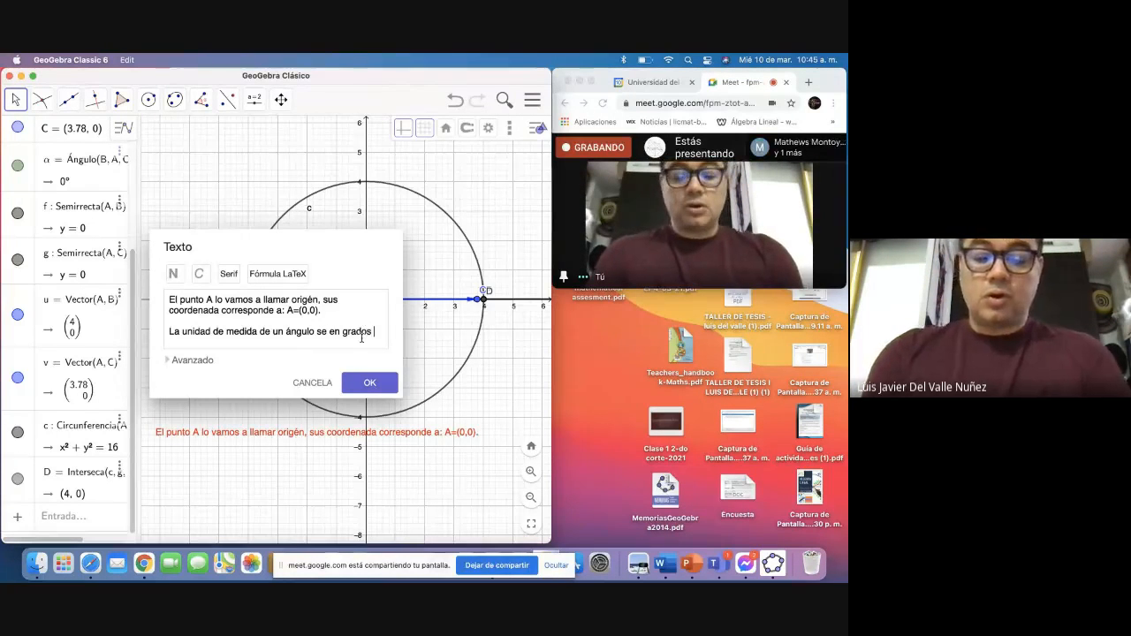
pyautogui.write('o en radian')
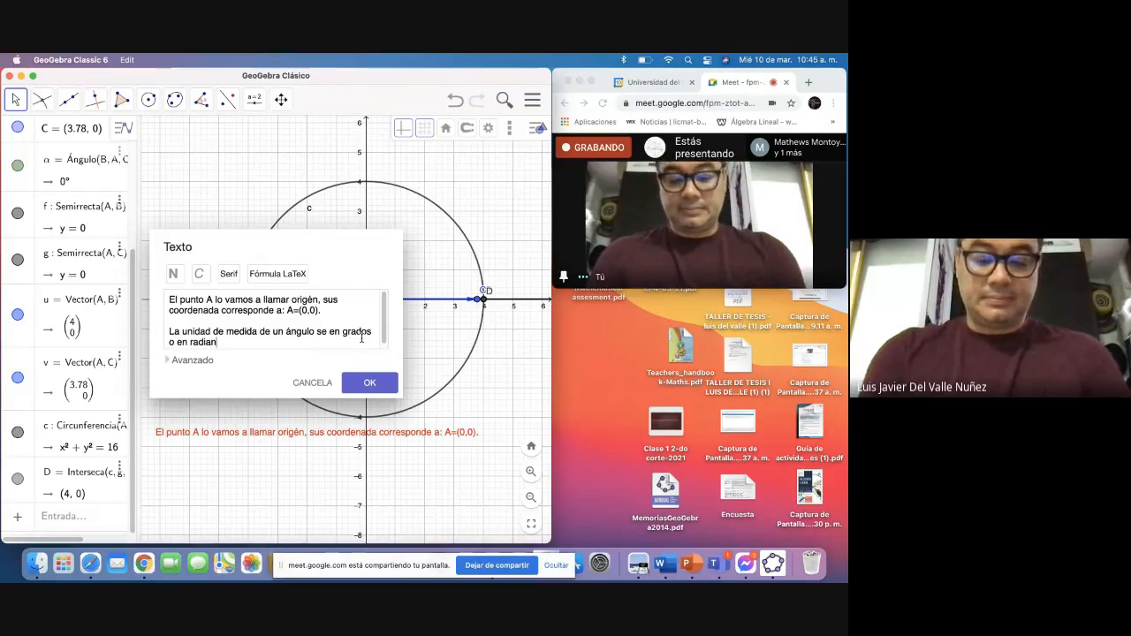
pyautogui.write('es.')
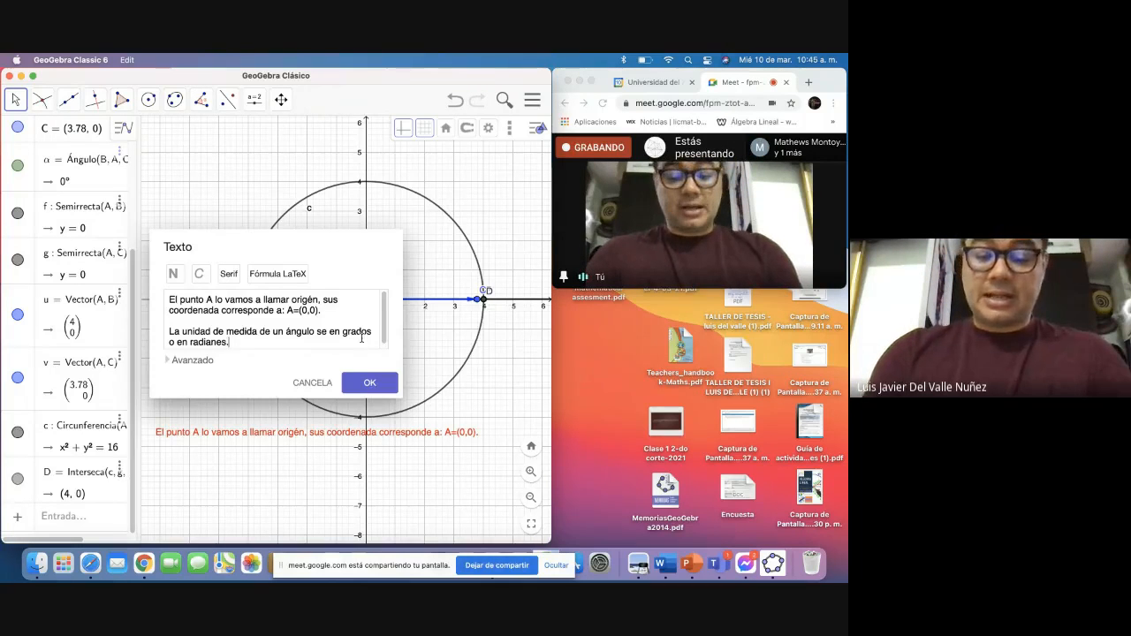
# Step: Add the paragraph "Los ángulos se foman con la unión de dos rayos que tienen un punto en común llamado origén." to the text
pyautogui.press('Return')
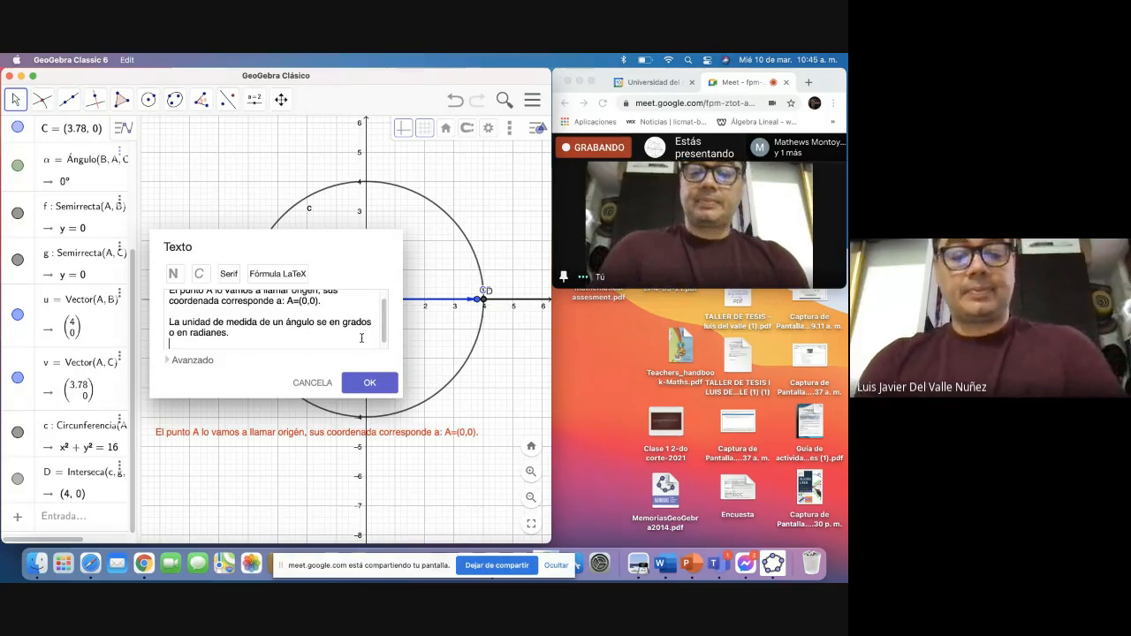
pyautogui.press('Return')
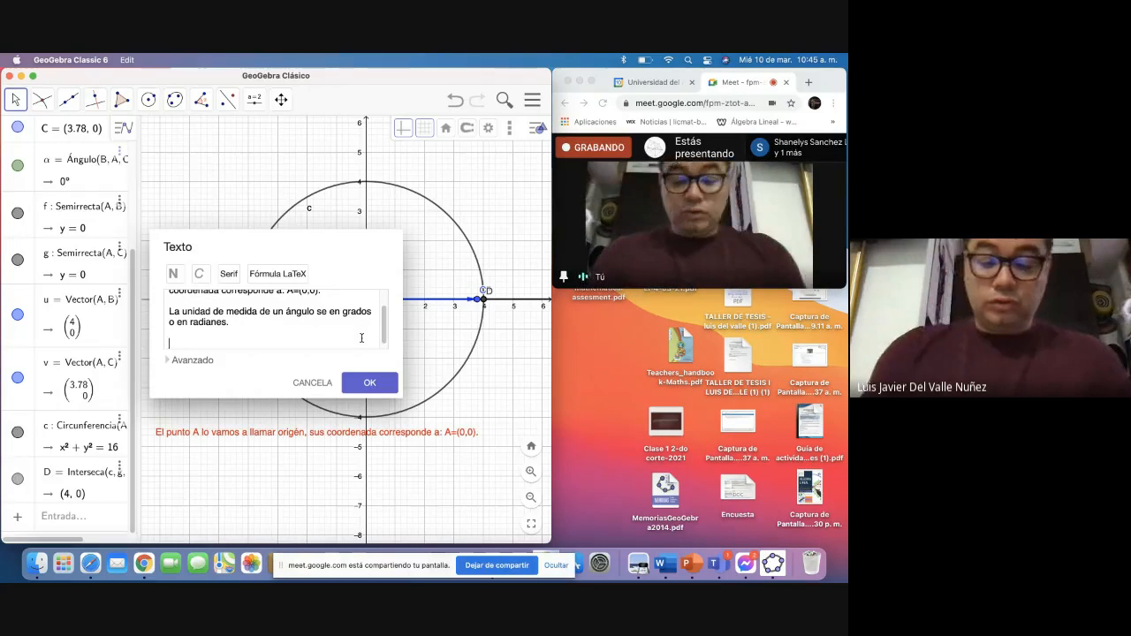
pyautogui.write('Lo')
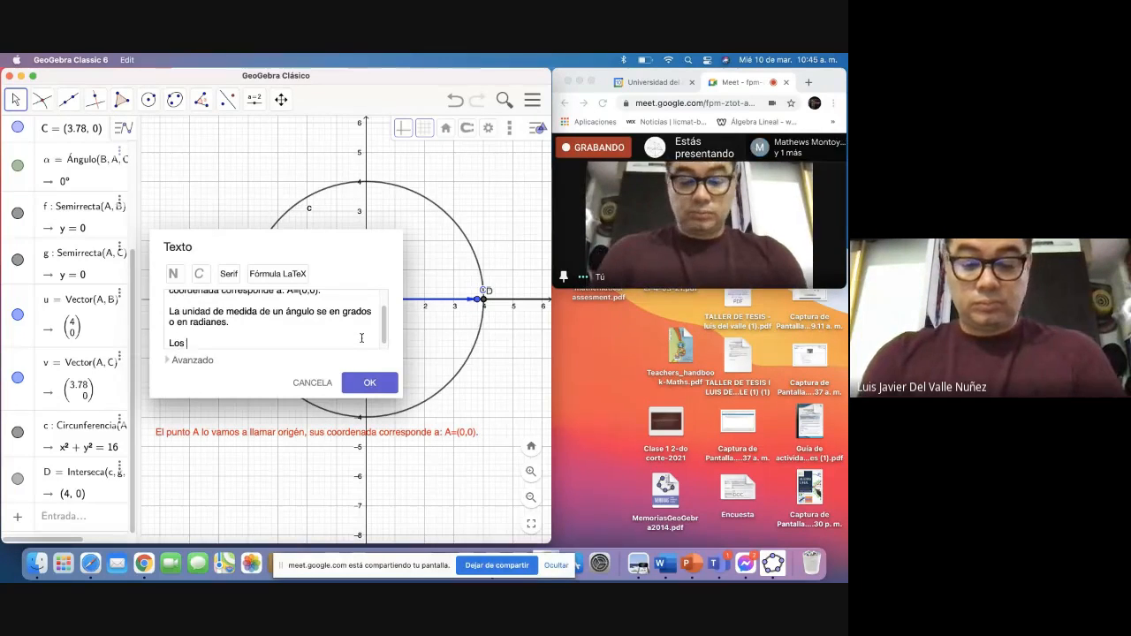
pyautogui.write('s ángulos ')
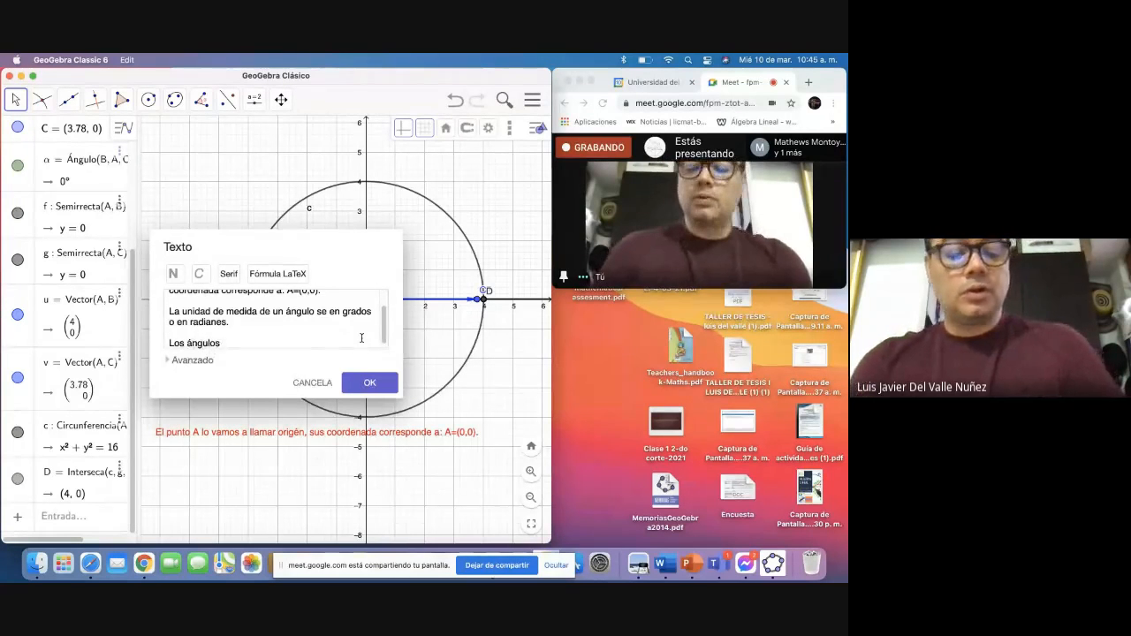
pyautogui.write('se fo')
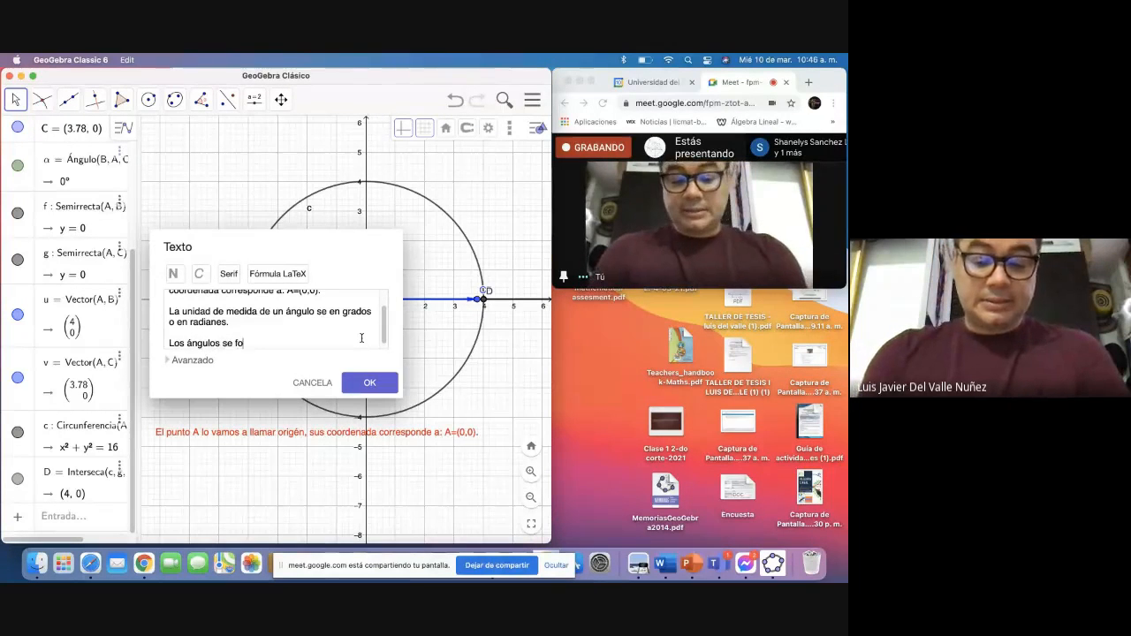
pyautogui.write('man con')
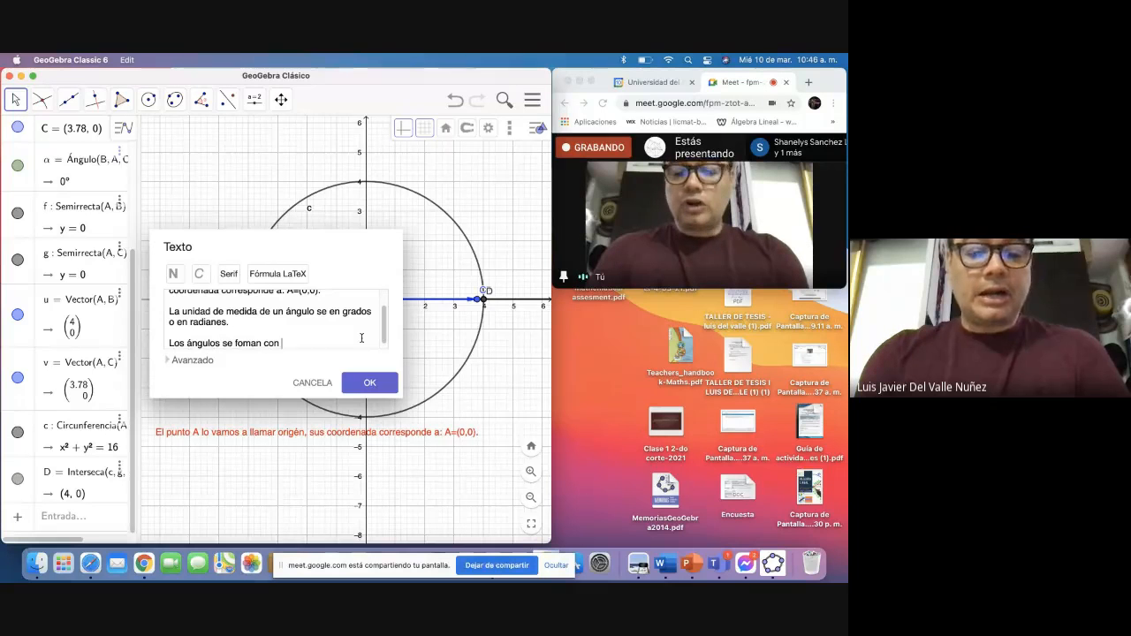
pyautogui.write(' la unión de')
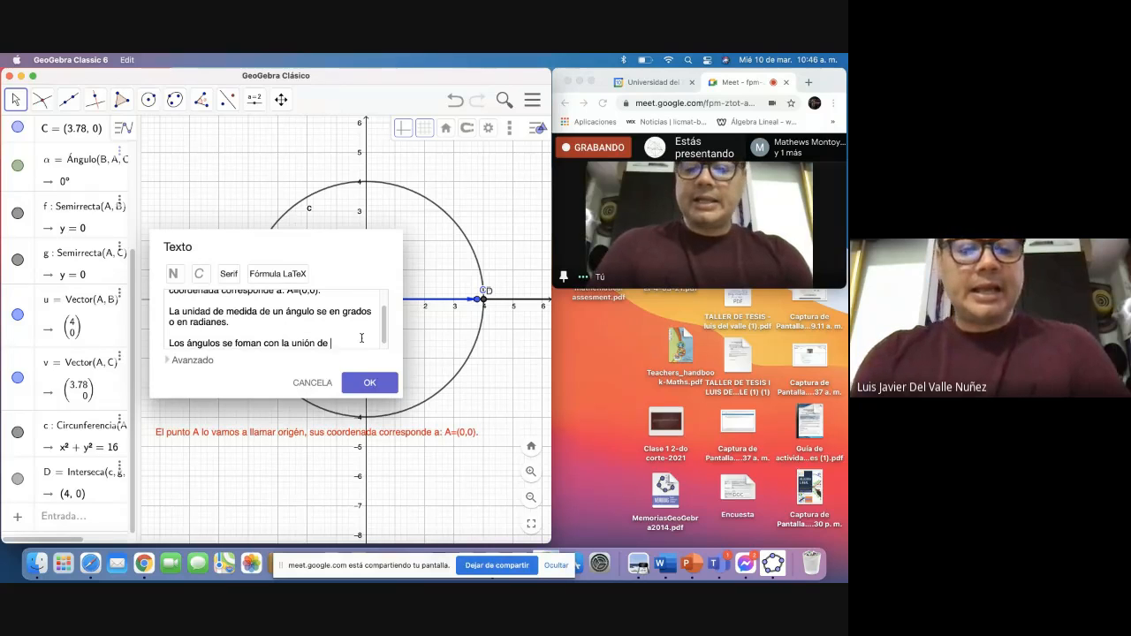
pyautogui.write(' dos')
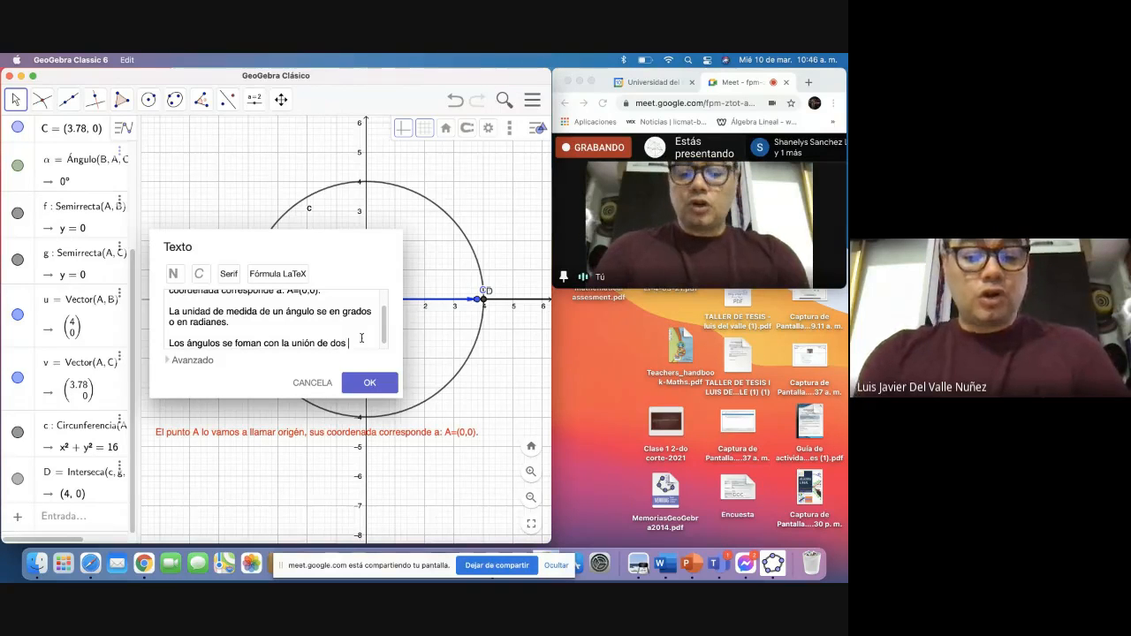
pyautogui.write(' rayos')
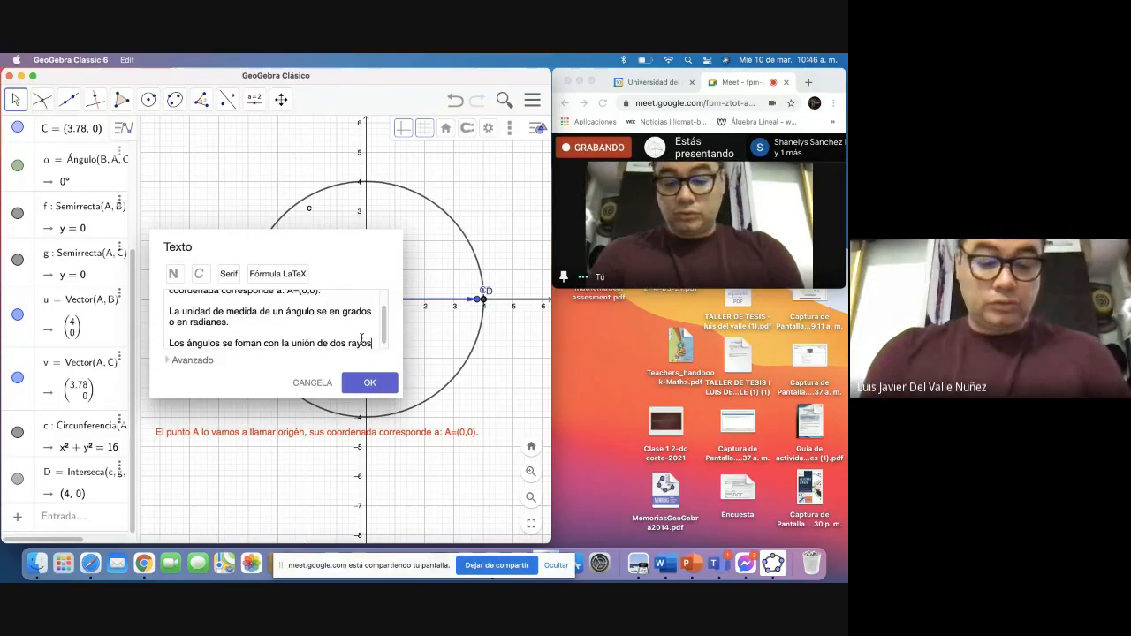
pyautogui.write(' que ti')
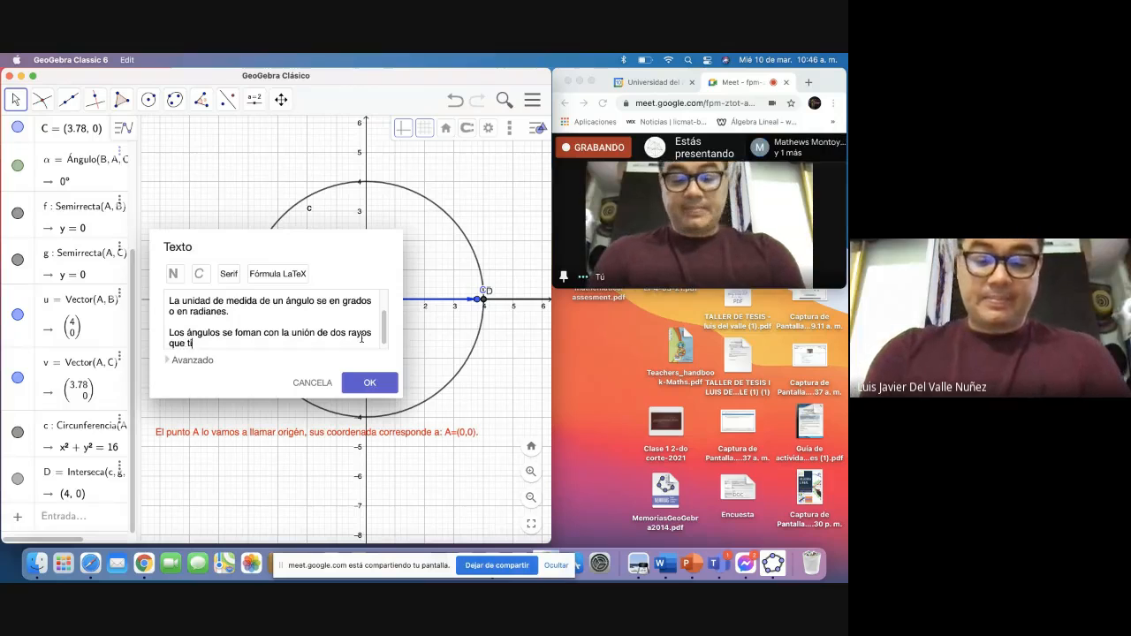
pyautogui.write('enen un punto e')
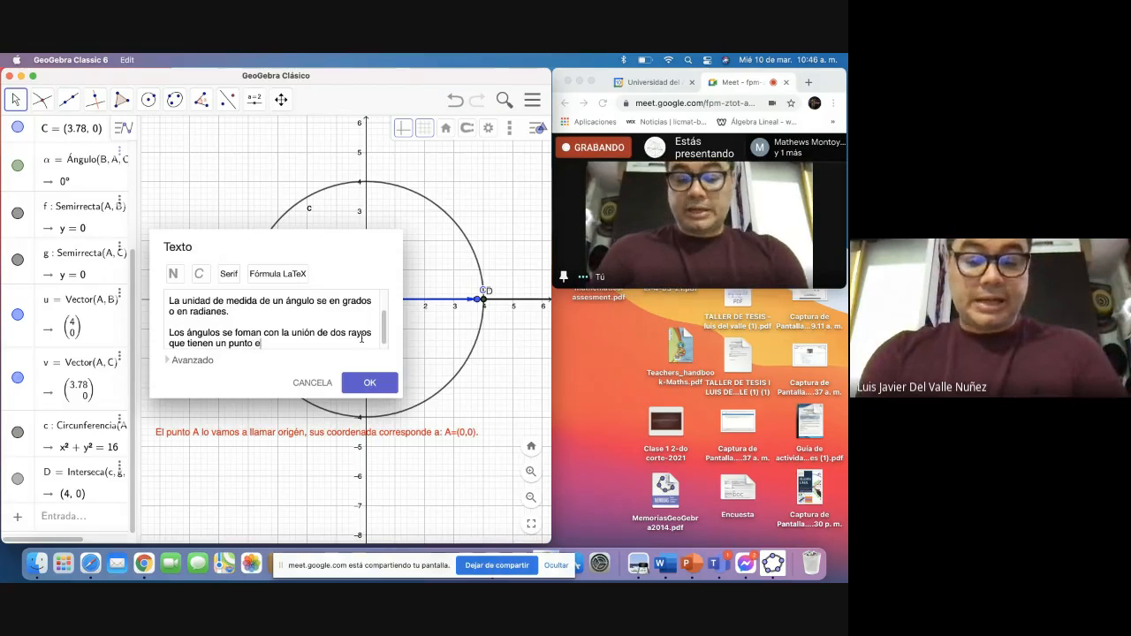
pyautogui.write('n común llamado ori')
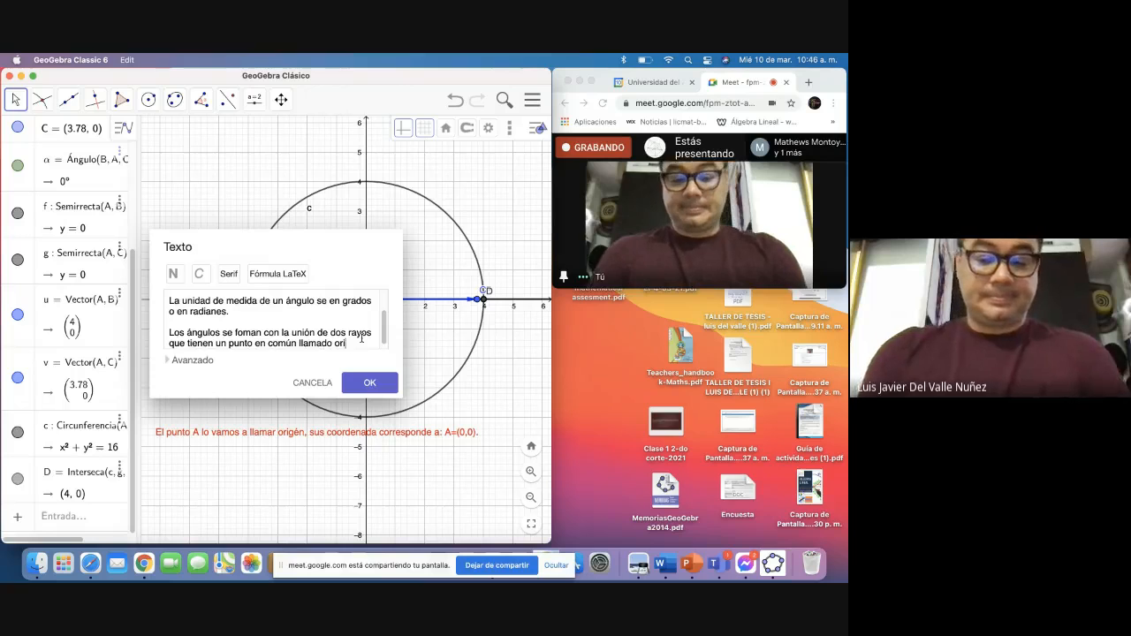
pyautogui.write('e')
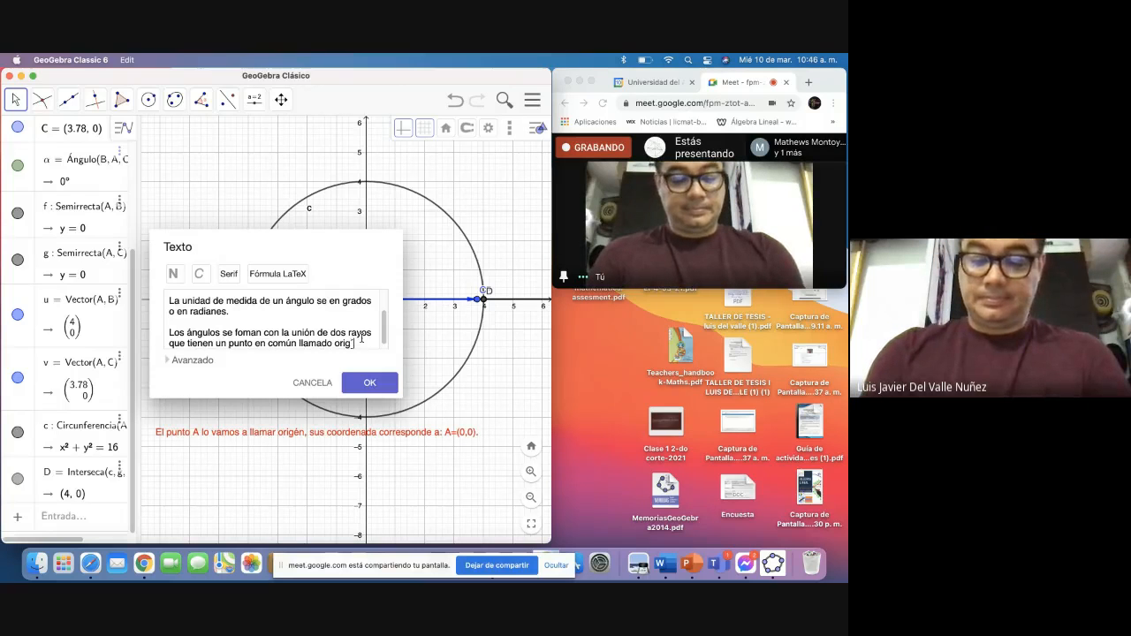
pyautogui.write('n.')
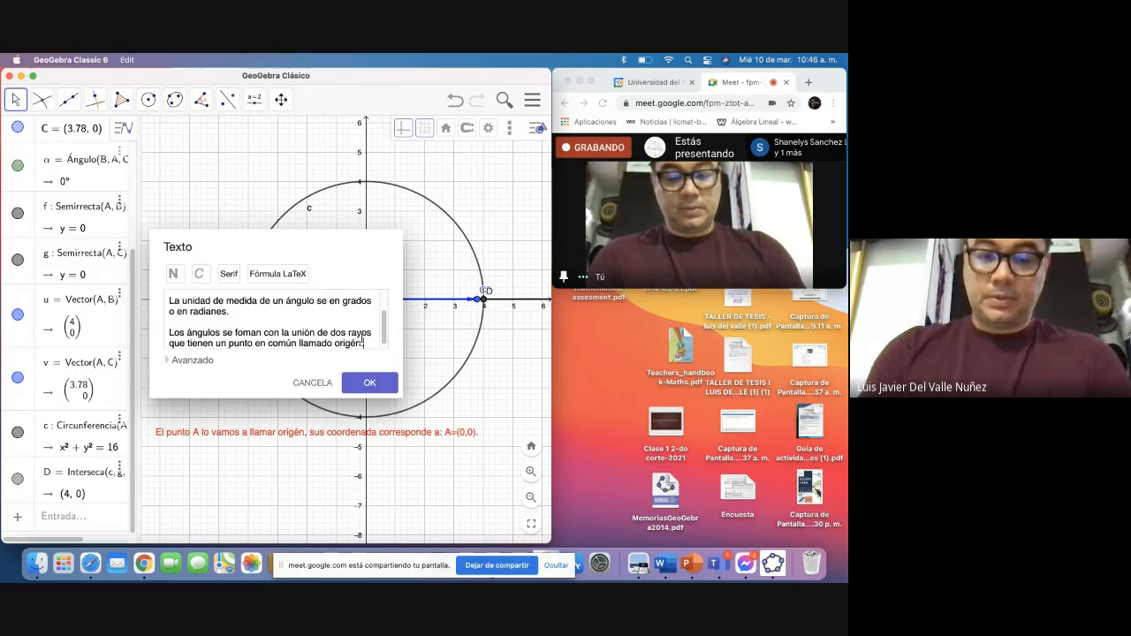
# Step: Start a new paragraph in the text reading "Las letras griegas se utilizan para nombrar los ángulos: Por ejempo"
pyautogui.press('Return')
pyautogui.press('Return')
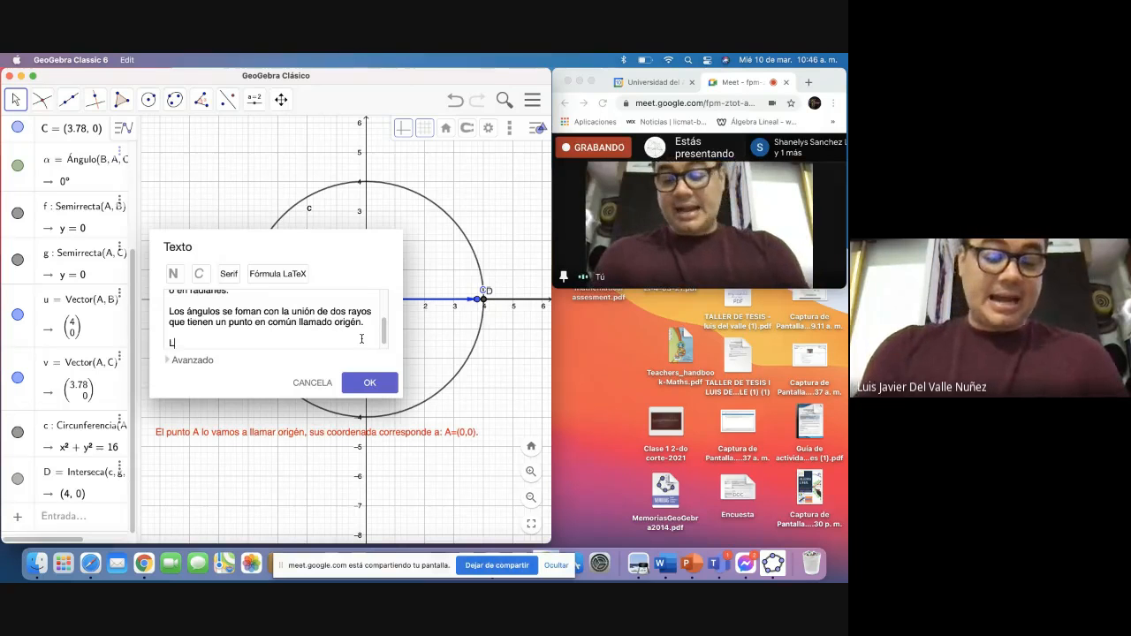
pyautogui.write('as letr')
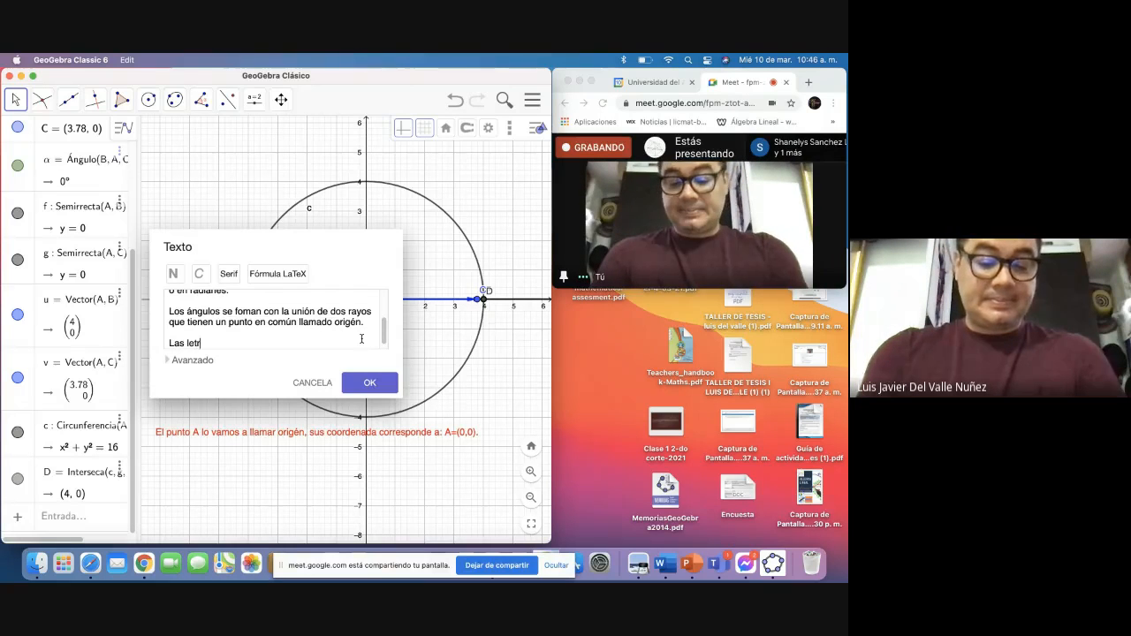
pyautogui.write('as griegas se utilizan para nombrar')
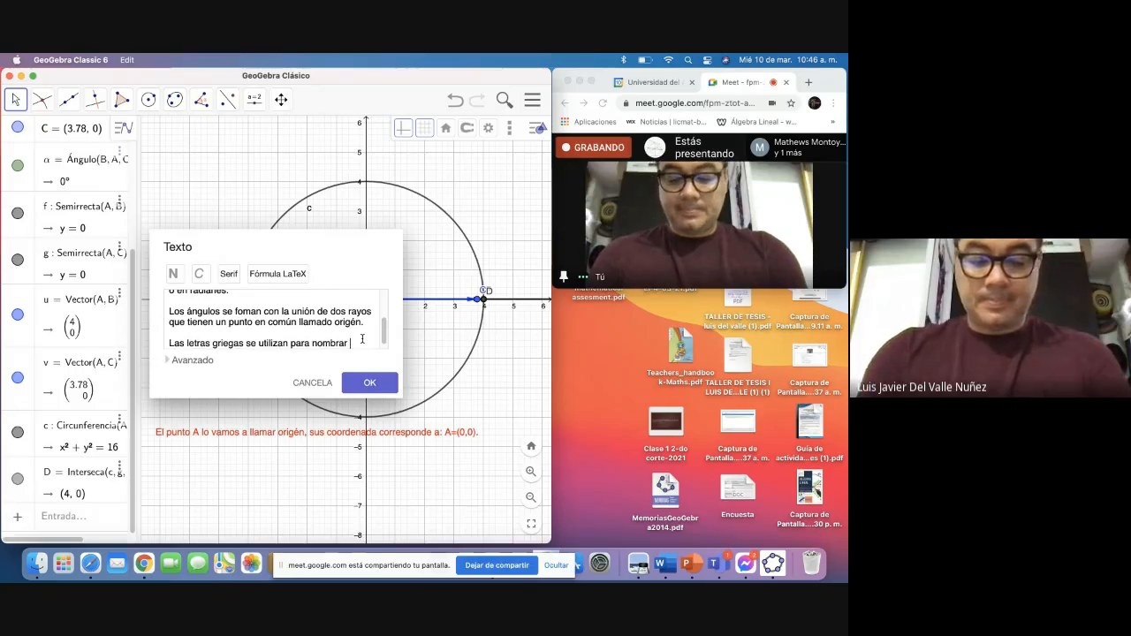
pyautogui.write('los')
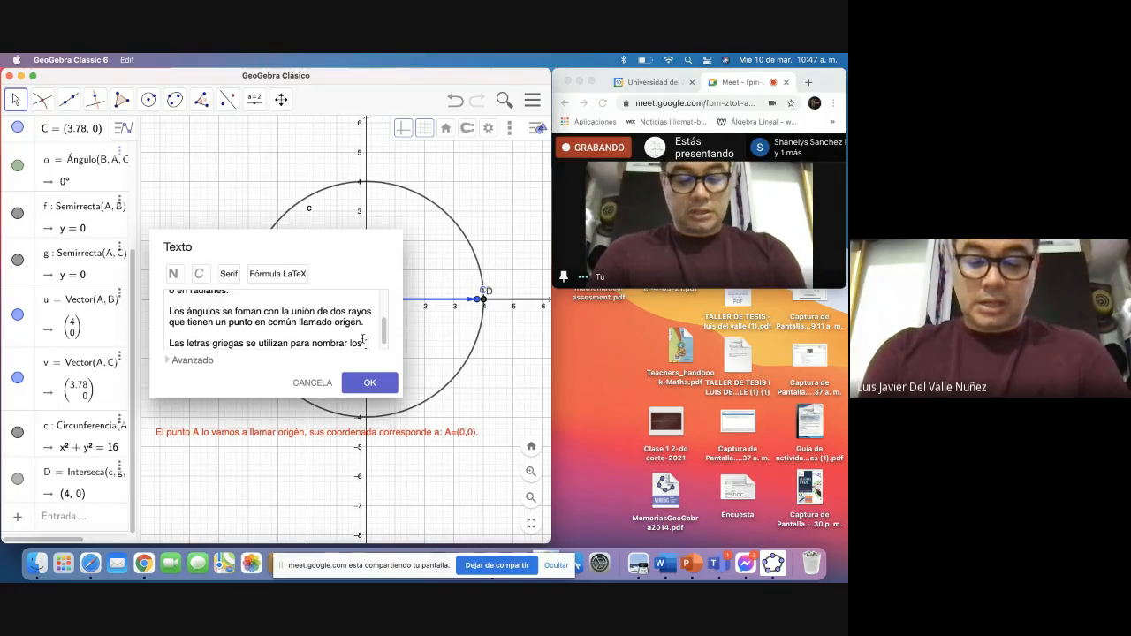
pyautogui.write(' ángulos')
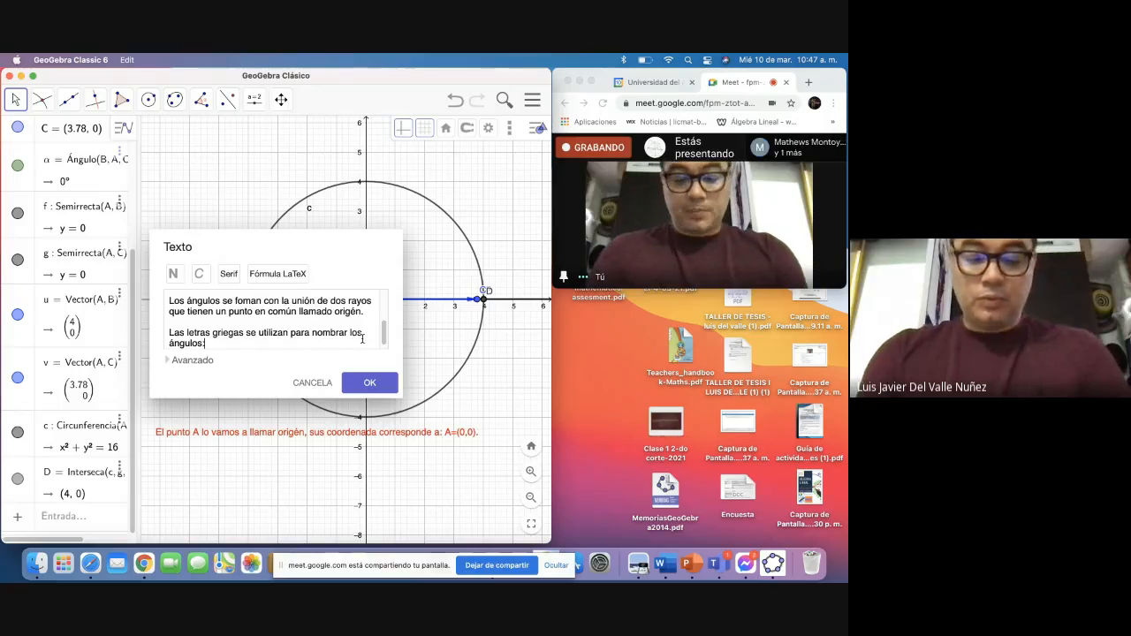
pyautogui.write(': P')
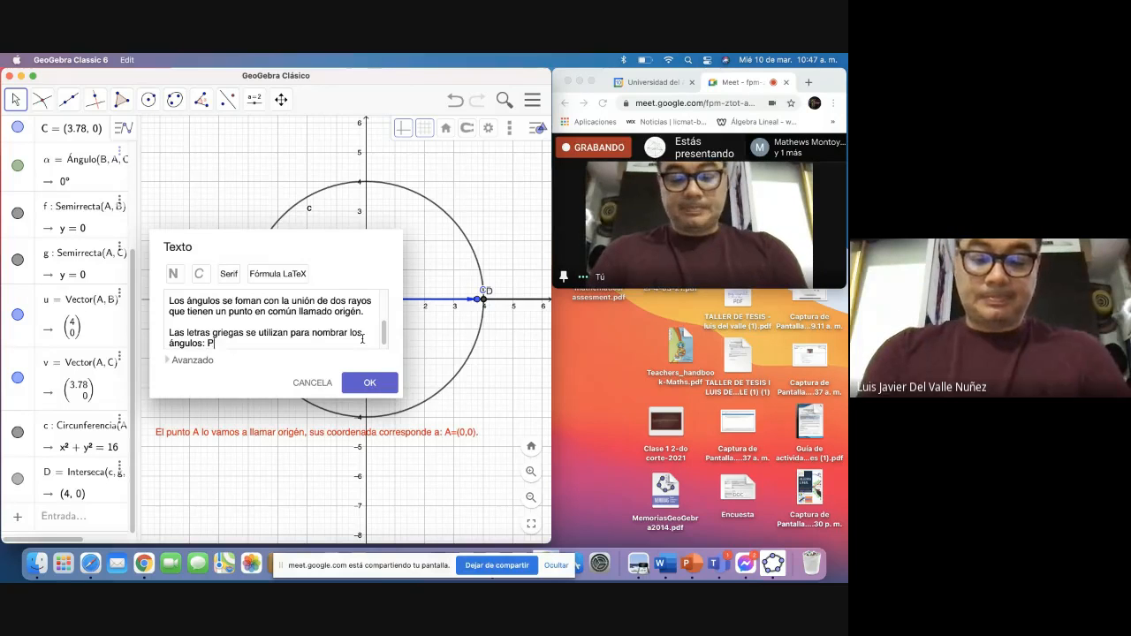
pyautogui.write('or ejempo')
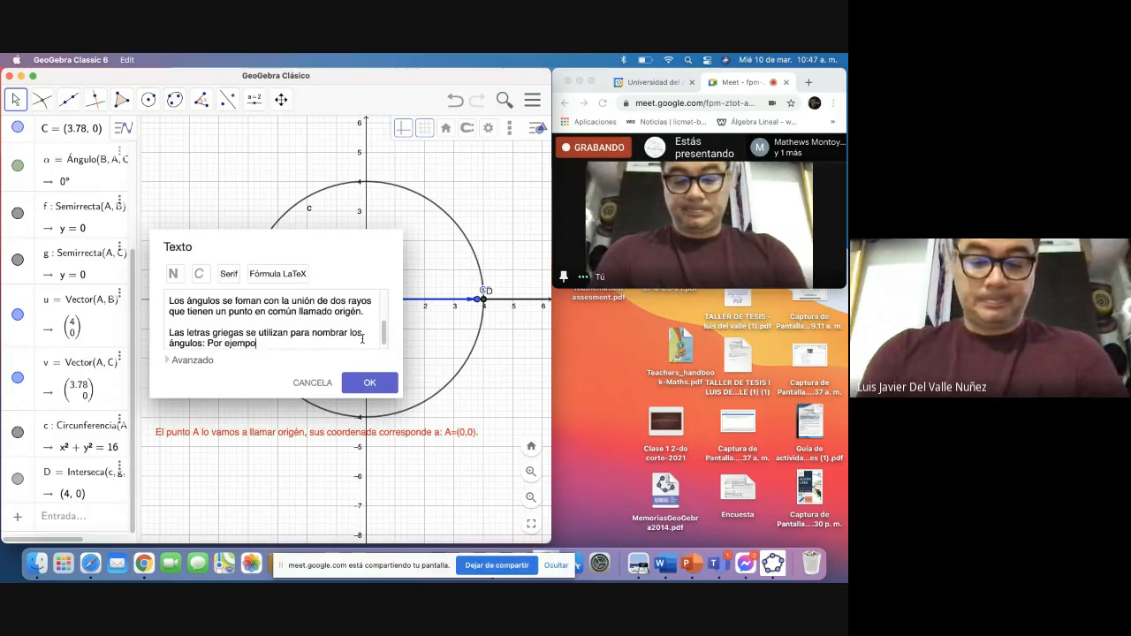
pyautogui.write('l')
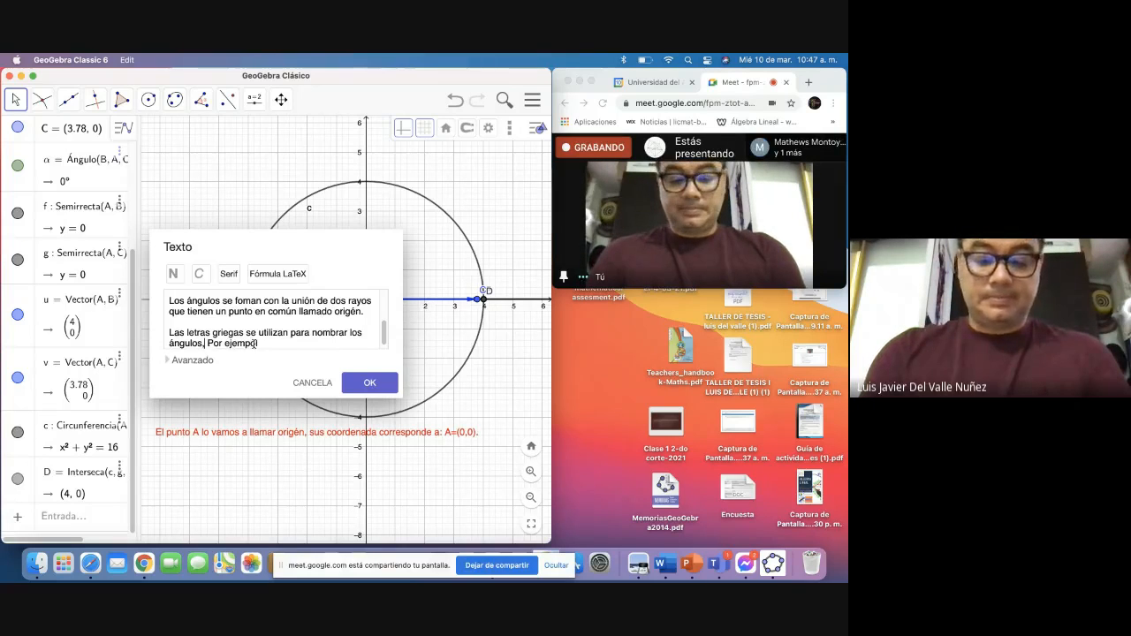
pyautogui.write(',')
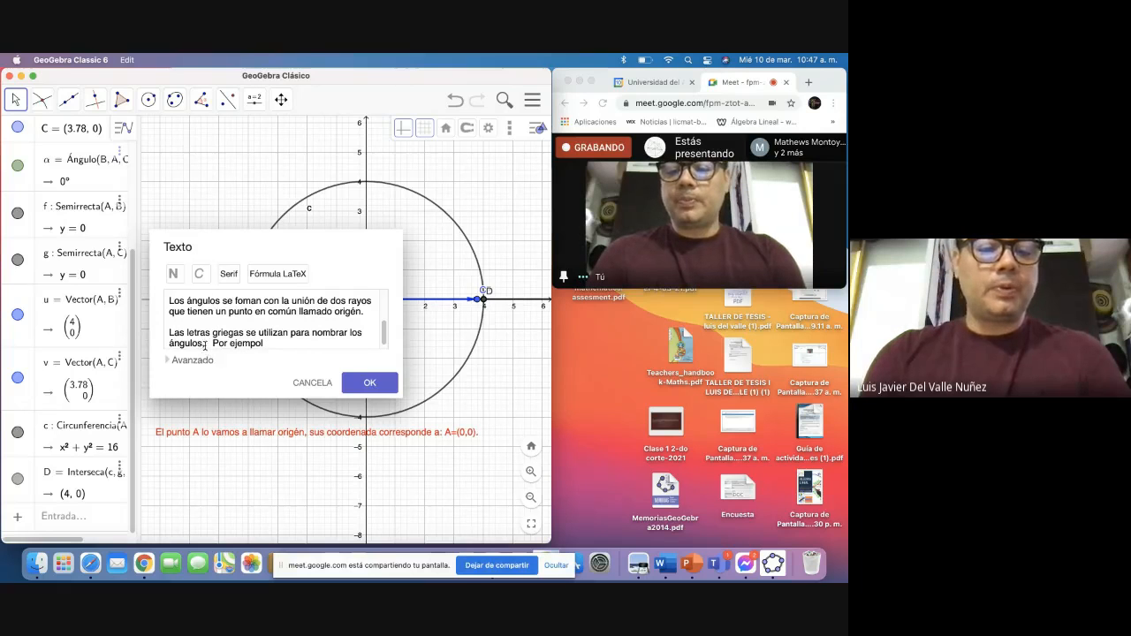
pyautogui.press('BackSpace')
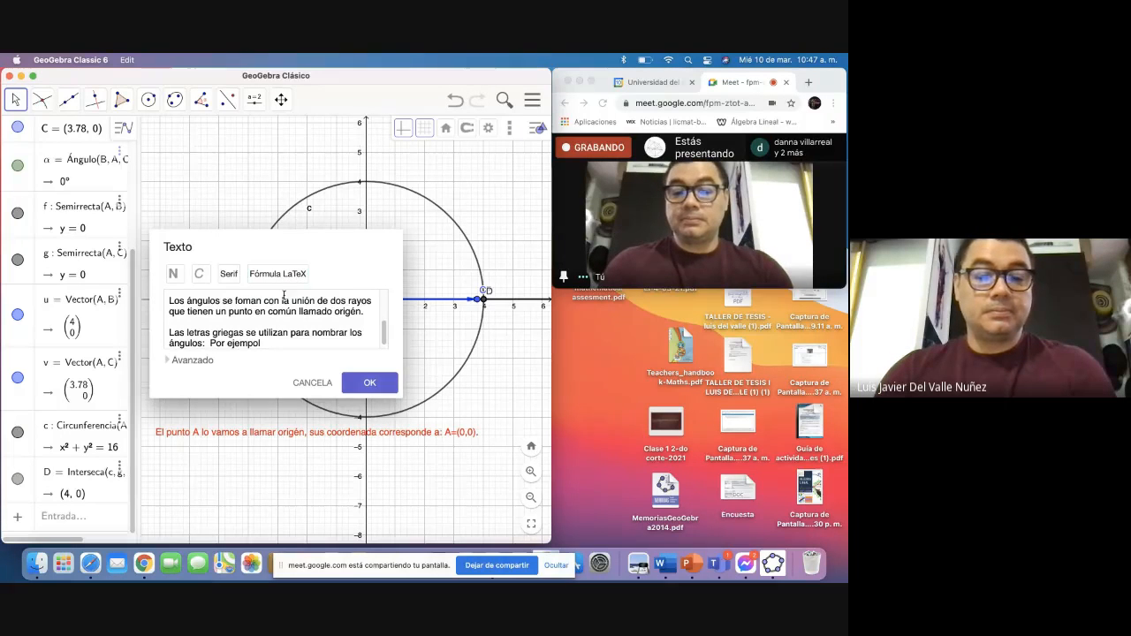
pyautogui.press('BackSpace')
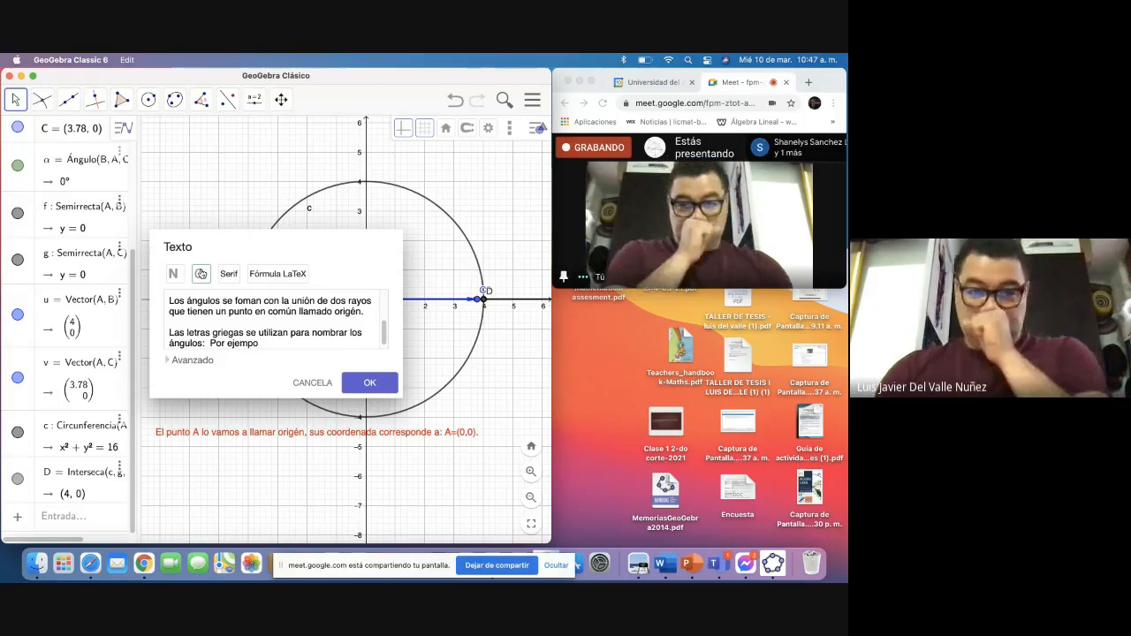
# Step: Enable LaTeX formula formatting for the text and complete the Greek-letter sentence with "Alfa, Beta, gamma etc."
pyautogui.click(277, 276)
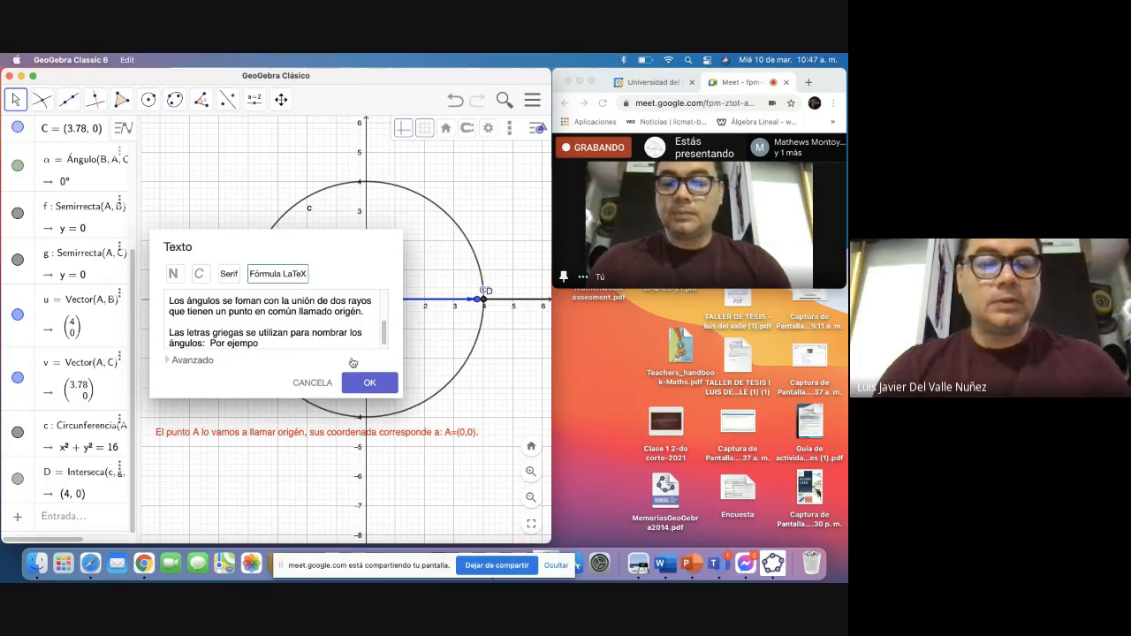
pyautogui.write('Alfa, Beta, g')
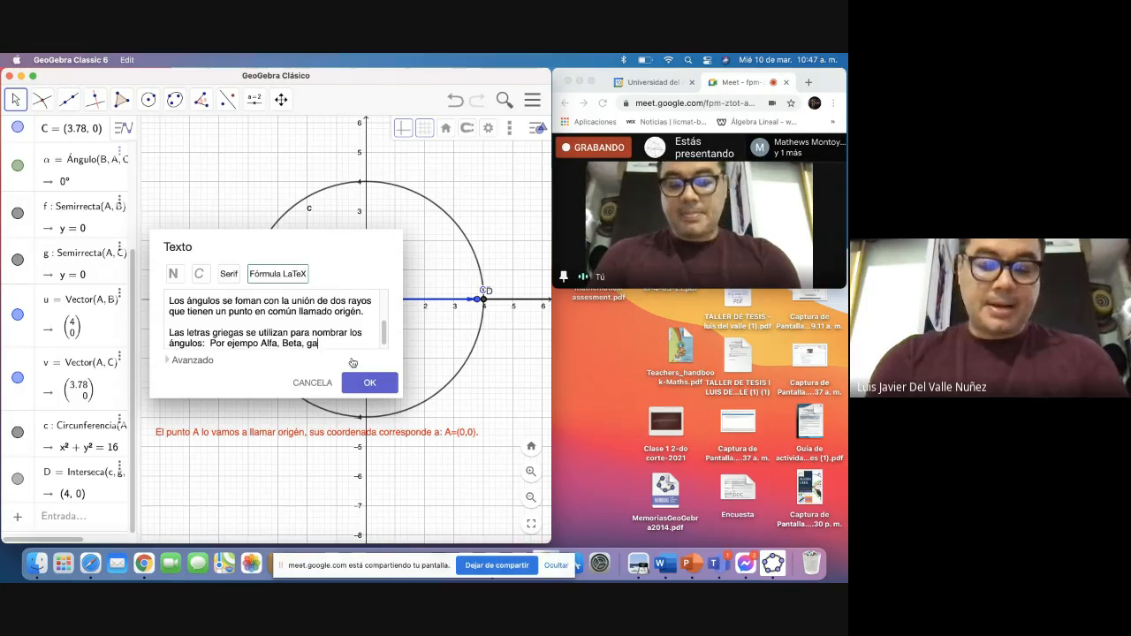
pyautogui.write('a')
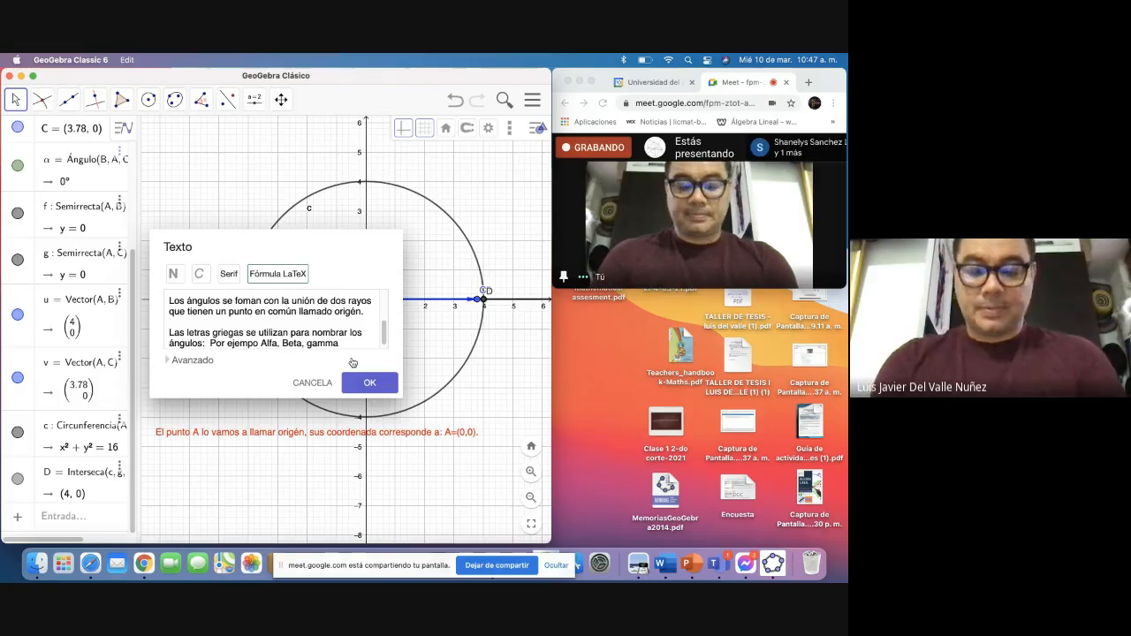
pyautogui.write(' etc')
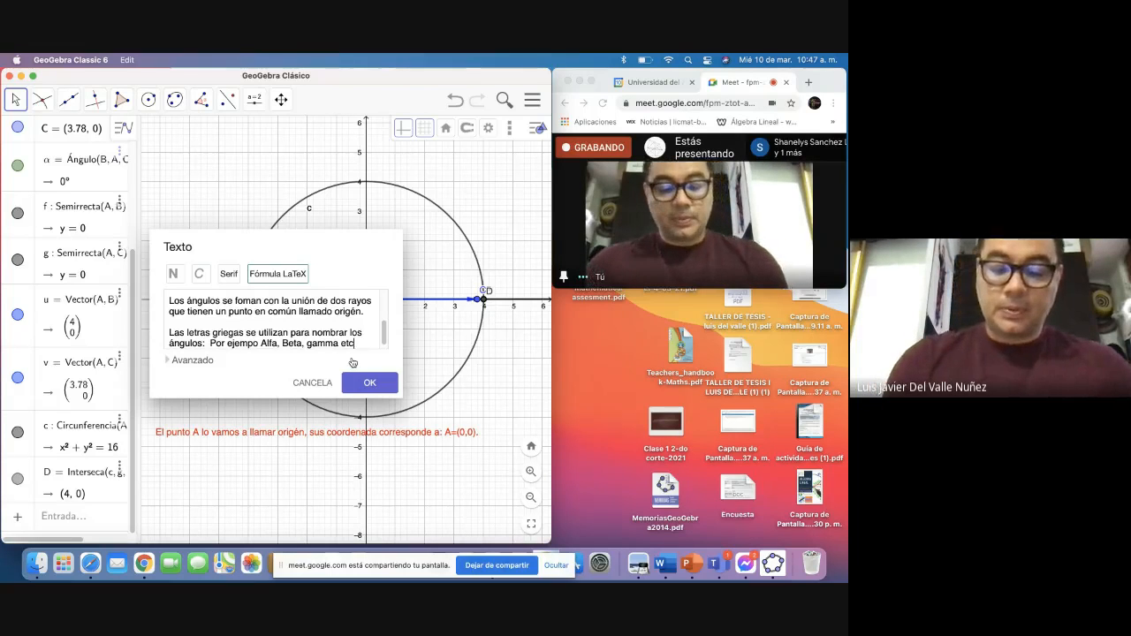
pyautogui.write('.')
pyautogui.press('Return')
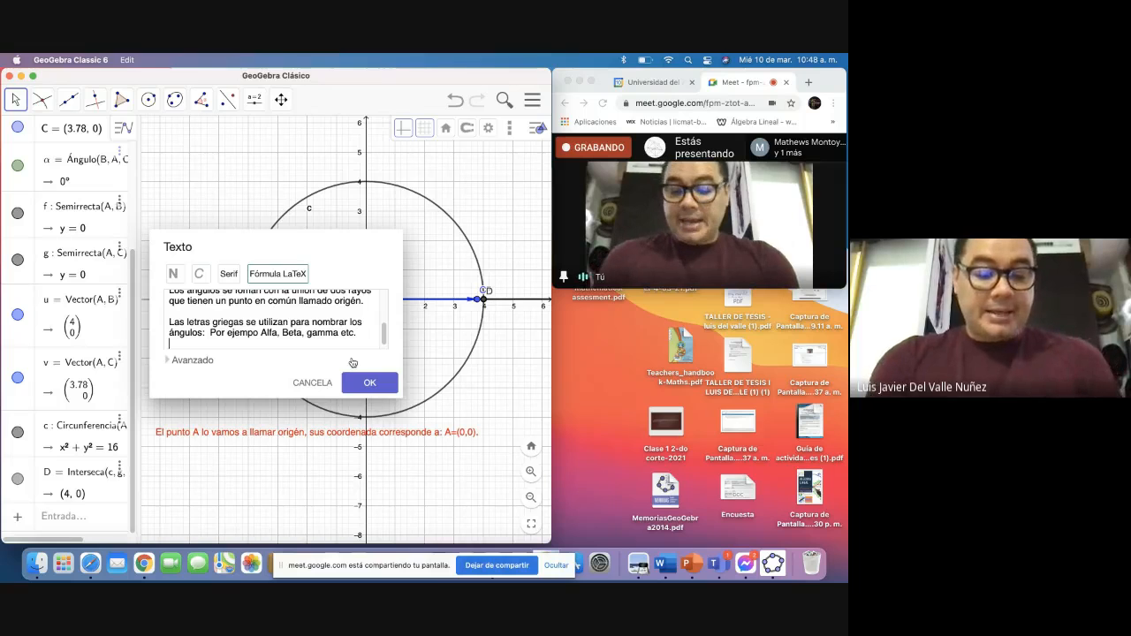
# Step: Add the line "También se nombrar utilizando los puntos que lo conforman." and apply the edited text
pyautogui.write('Ta')
pyautogui.press('BackSpace')
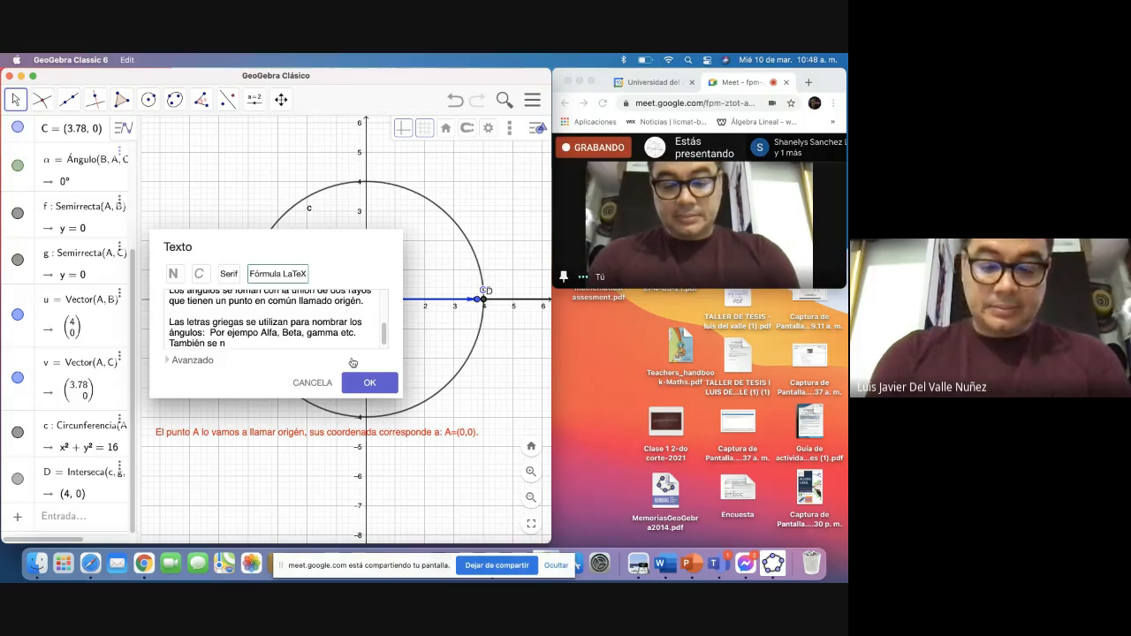
pyautogui.write('ombrar ut')
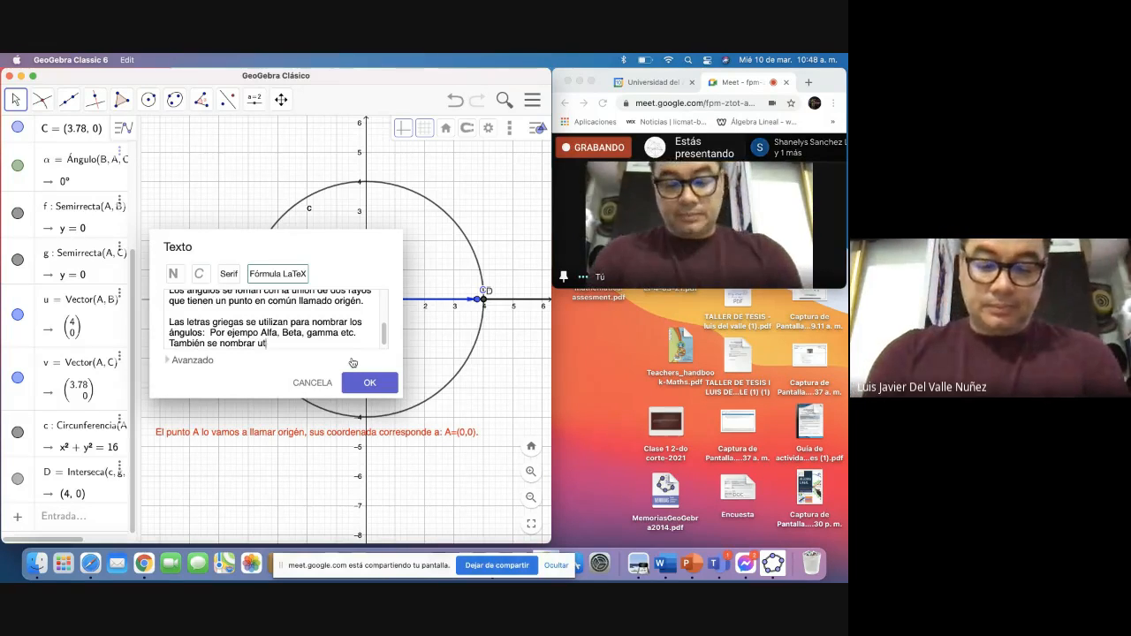
pyautogui.write('ilizand')
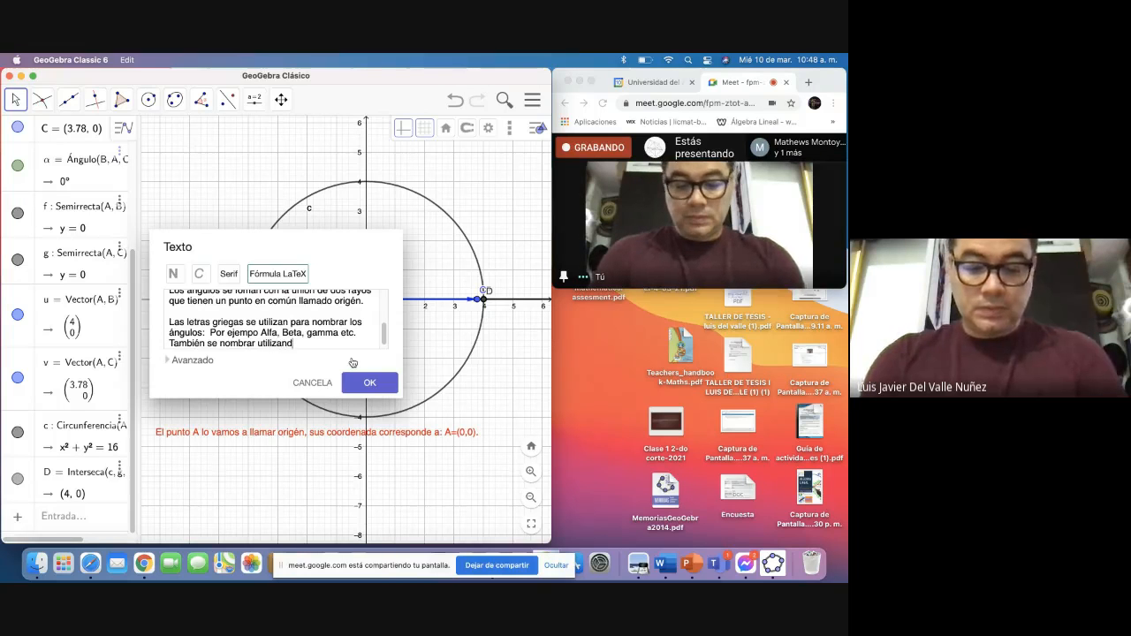
pyautogui.write('o los pu')
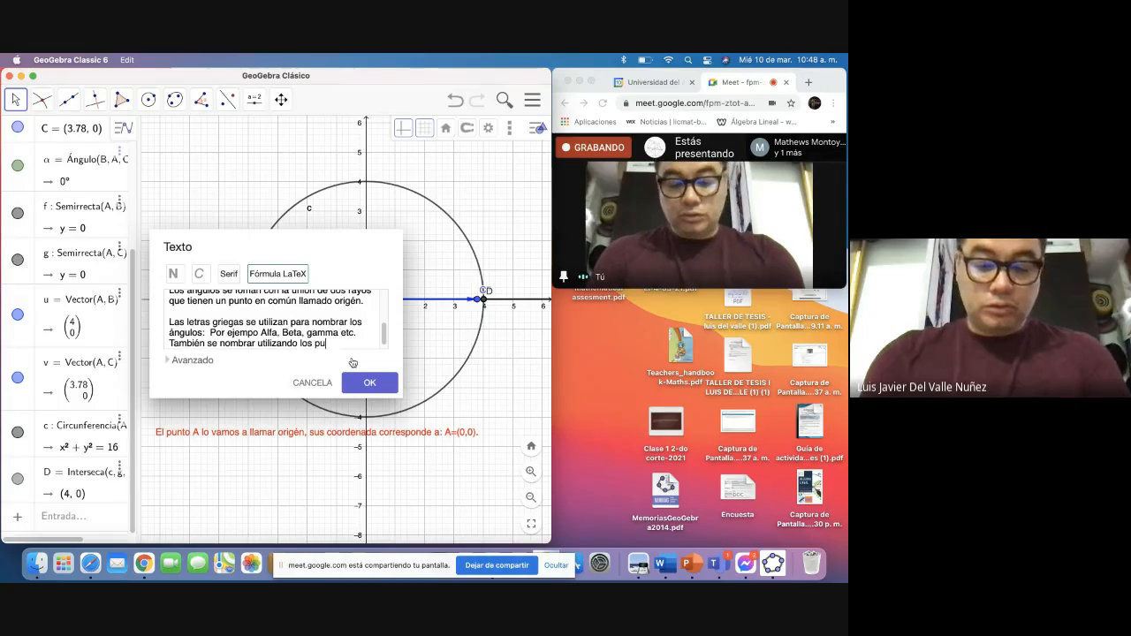
pyautogui.write('ntos qu')
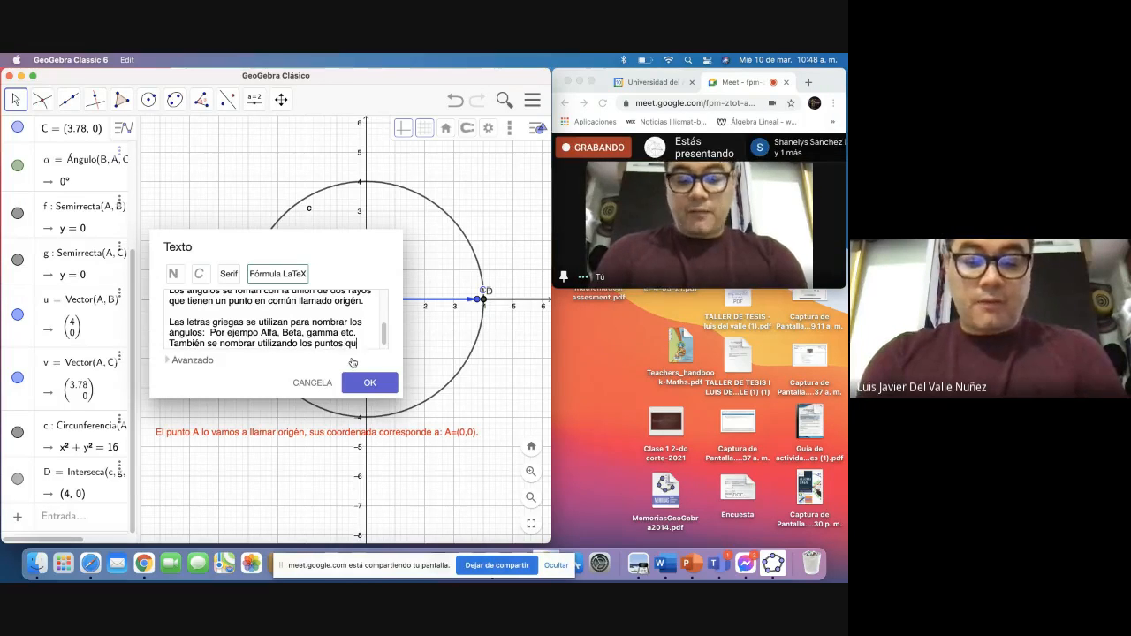
pyautogui.write('e lo co')
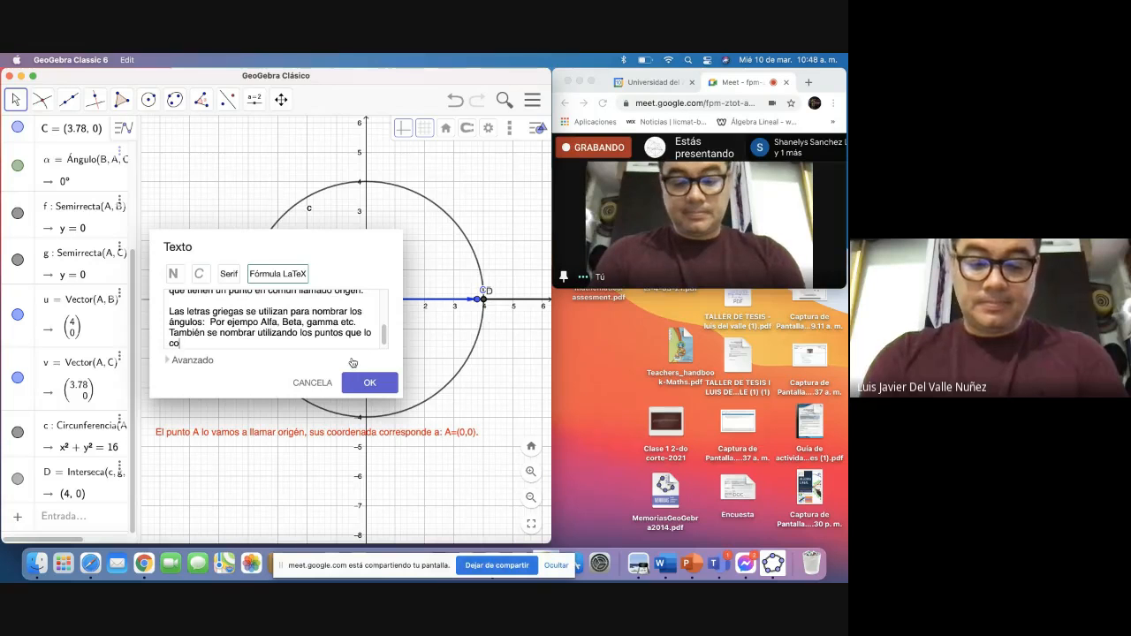
pyautogui.write('nforman.')
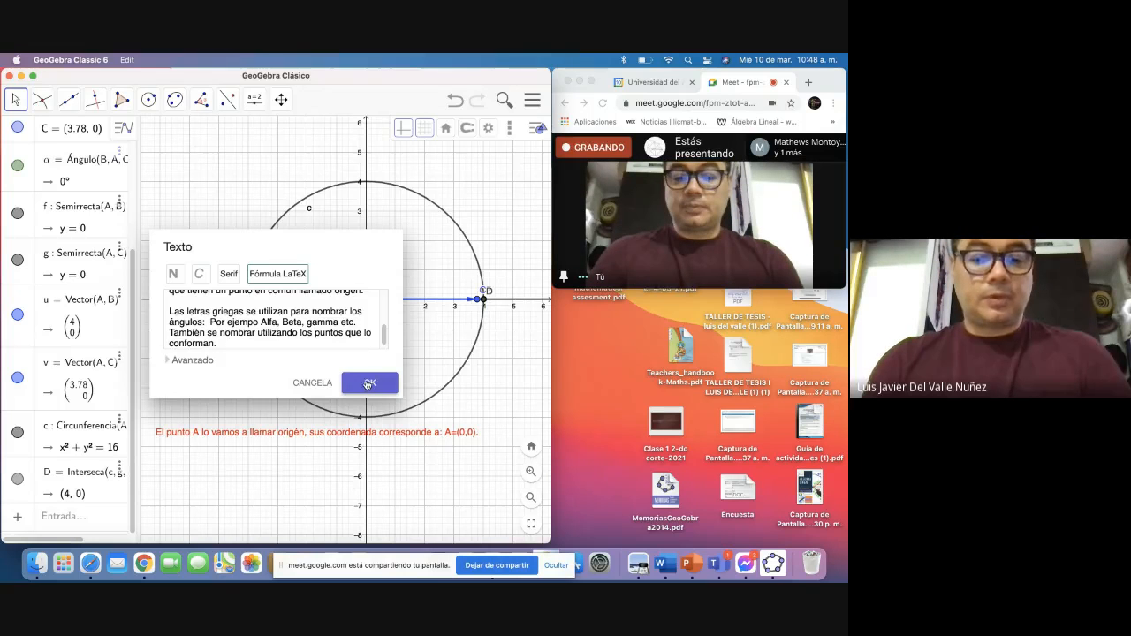
pyautogui.click(369, 382)
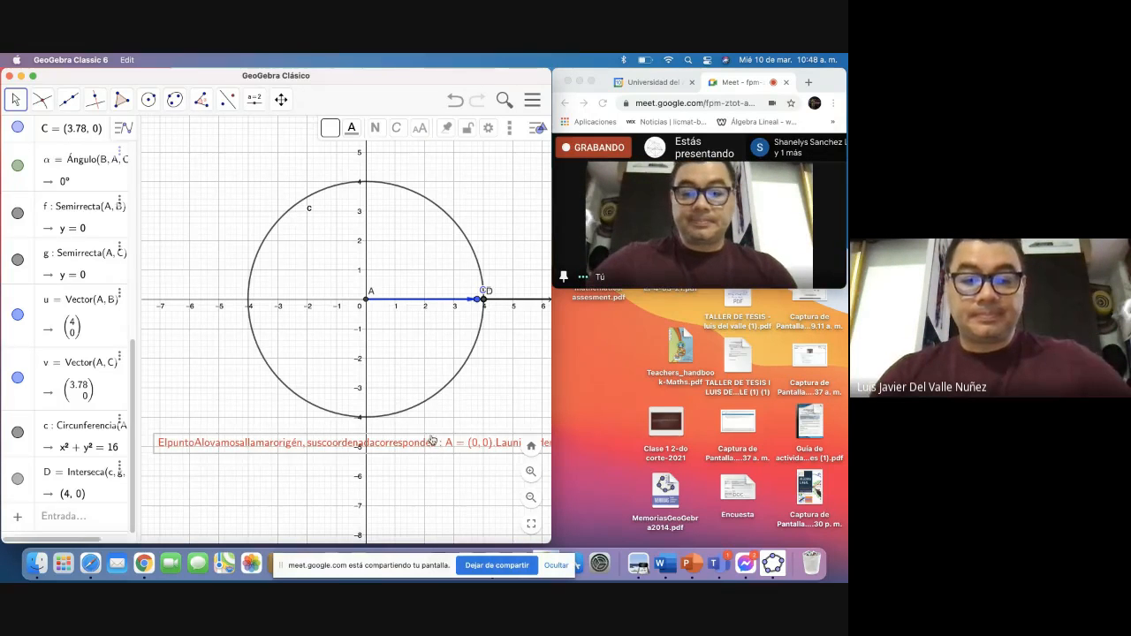
# Step: Shift the long red text across the graph to read it through, place it just below the circle, and review its contents in the editor
pyautogui.moveTo(431, 441); pyautogui.dragTo(153, 356)
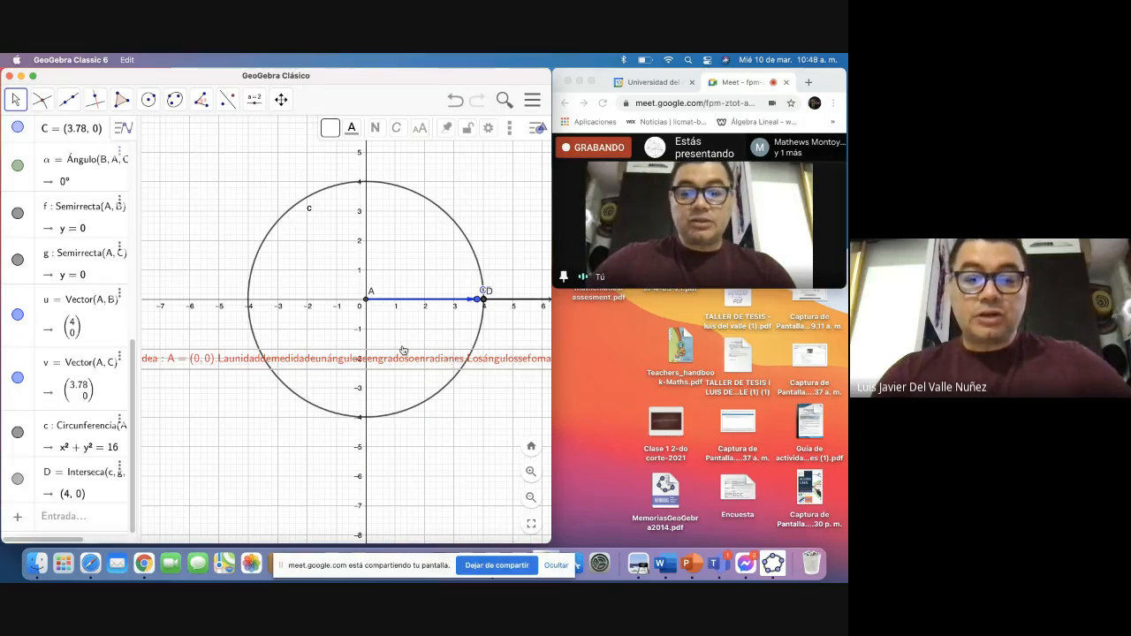
pyautogui.moveTo(403, 353); pyautogui.dragTo(149, 355)
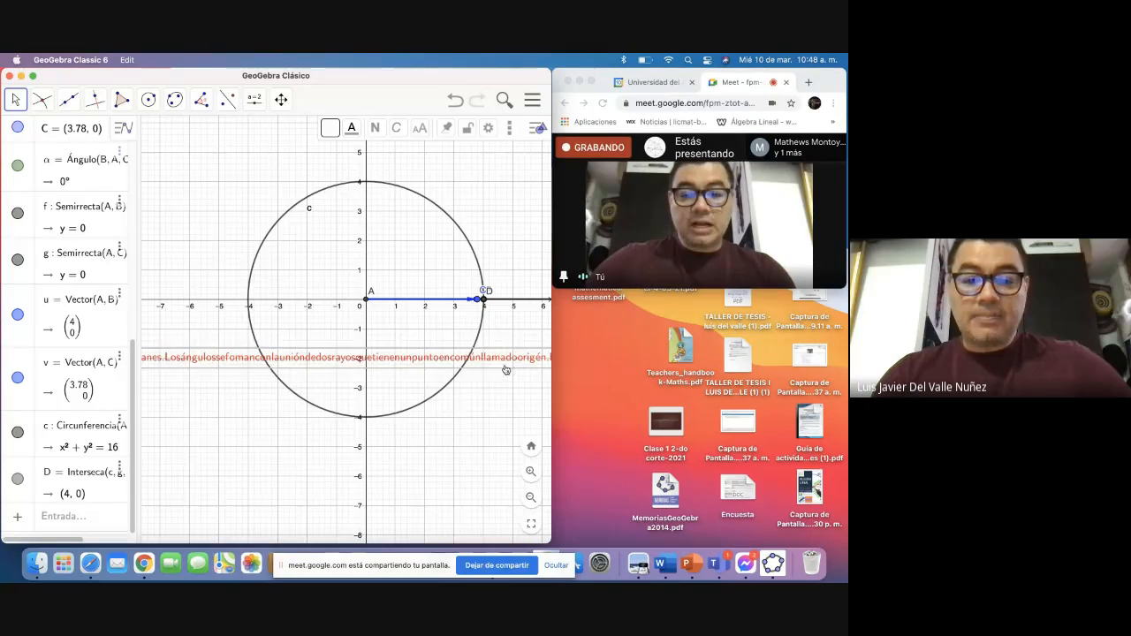
pyautogui.moveTo(505, 371); pyautogui.dragTo(171, 353)
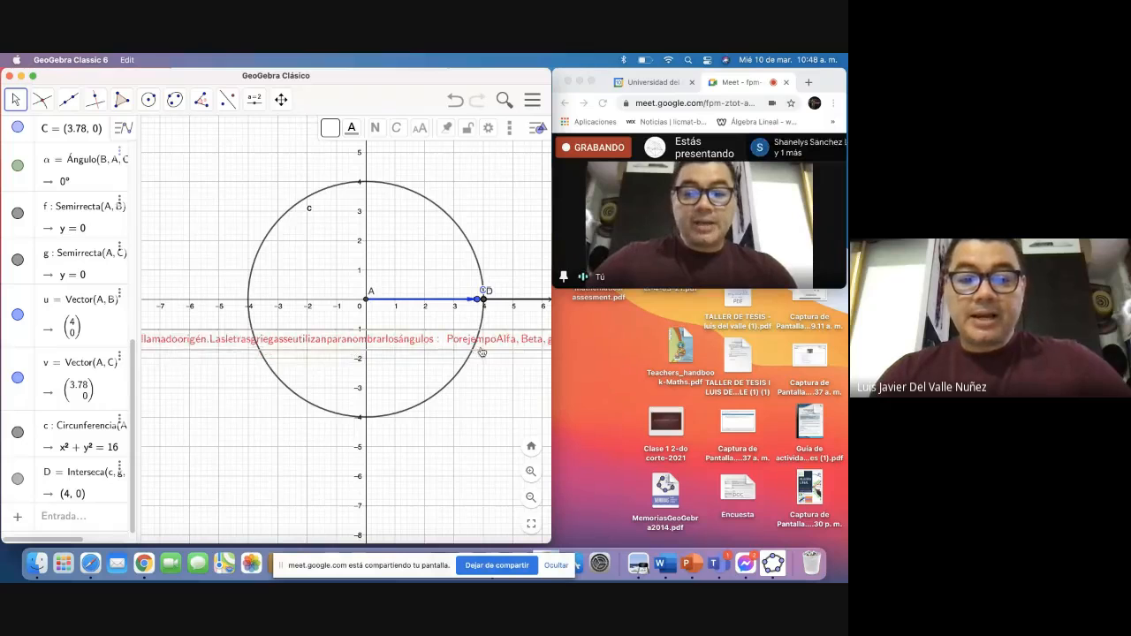
pyautogui.moveTo(398, 357); pyautogui.dragTo(179, 331)
pyautogui.moveTo(482, 335); pyautogui.dragTo(569, 415)
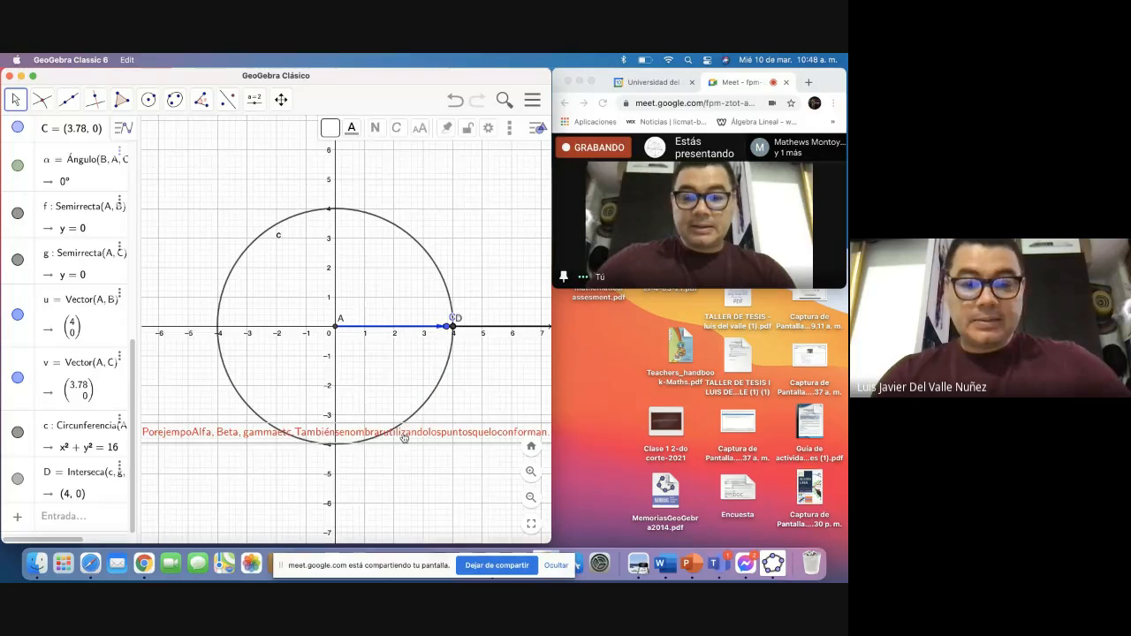
pyautogui.moveTo(403, 438); pyautogui.dragTo(415, 468)
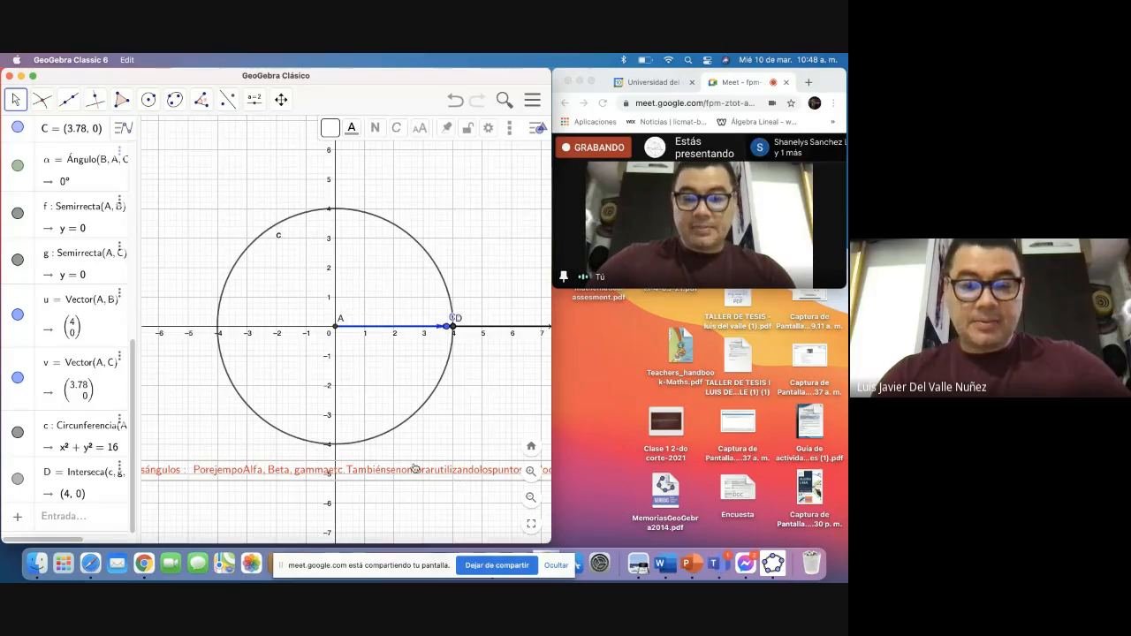
pyautogui.doubleClick(415, 468)
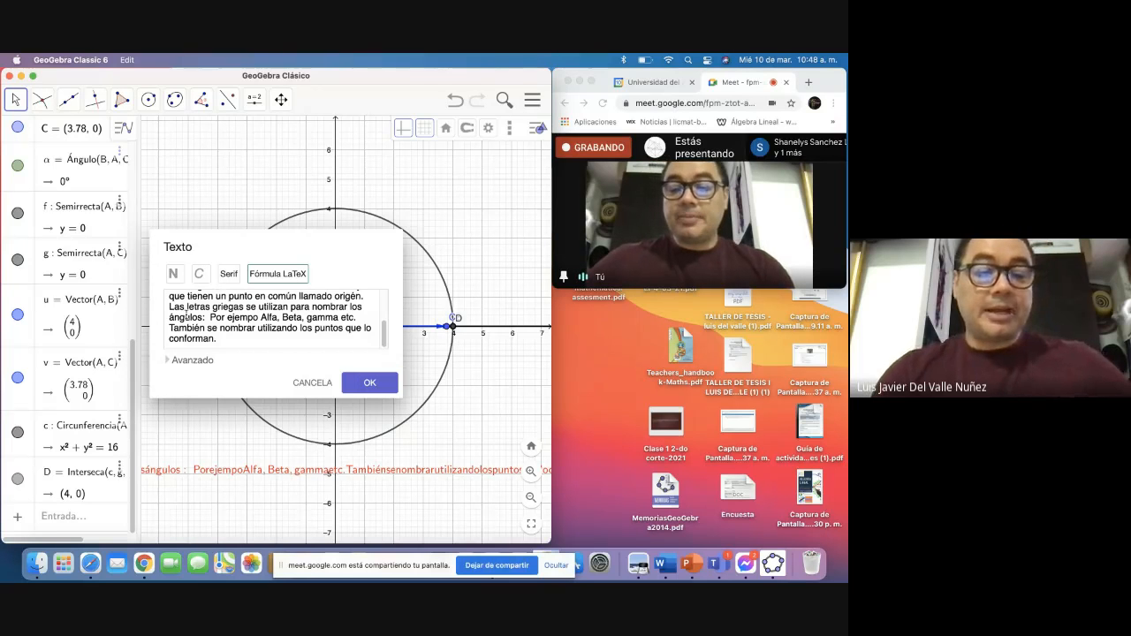
pyautogui.click(354, 381)
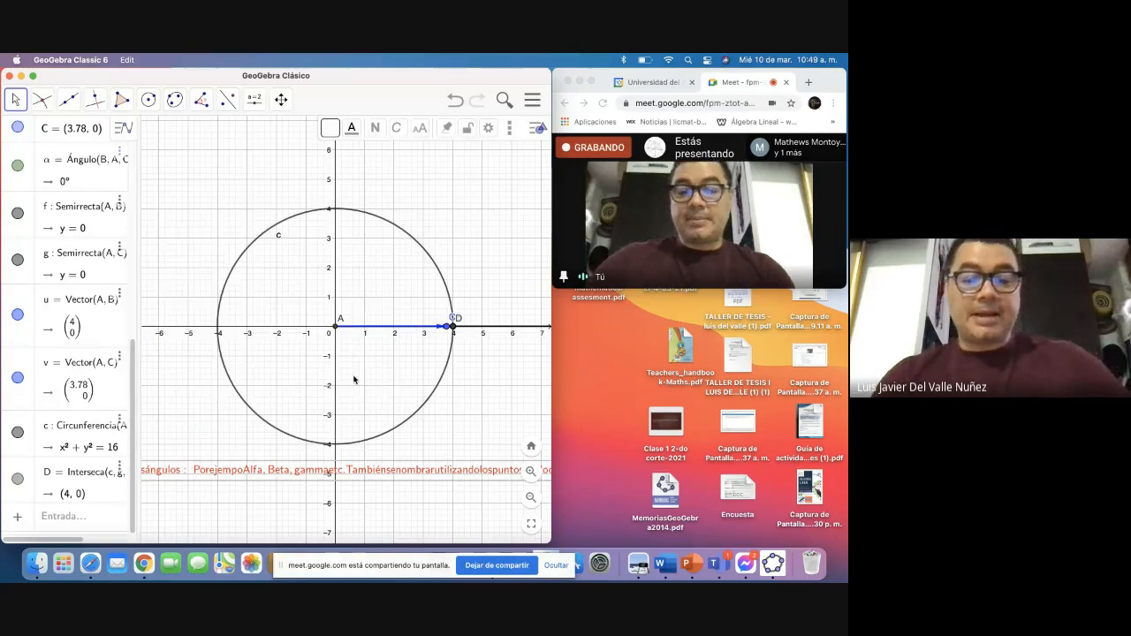
# Step: Move point B to (4.13, 0) on the x-axis and point C to (0.9, 2.03) inside the circle, and select angle α
pyautogui.scroll(-2, 399, 349)
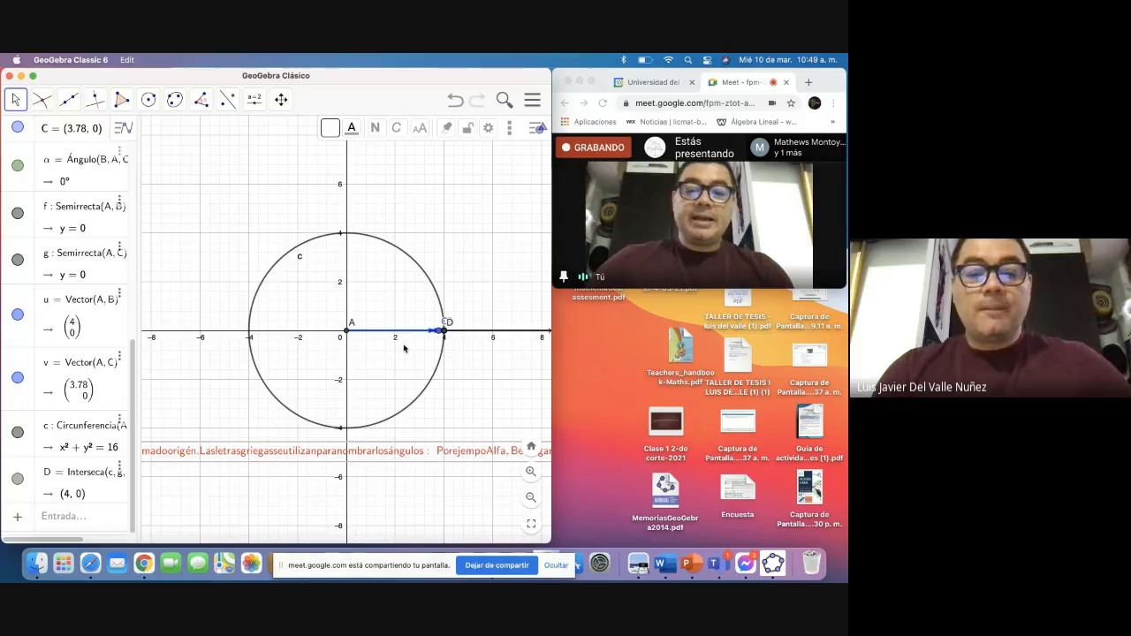
pyautogui.scroll(-1, 404, 348)
pyautogui.scroll(2, 424, 330)
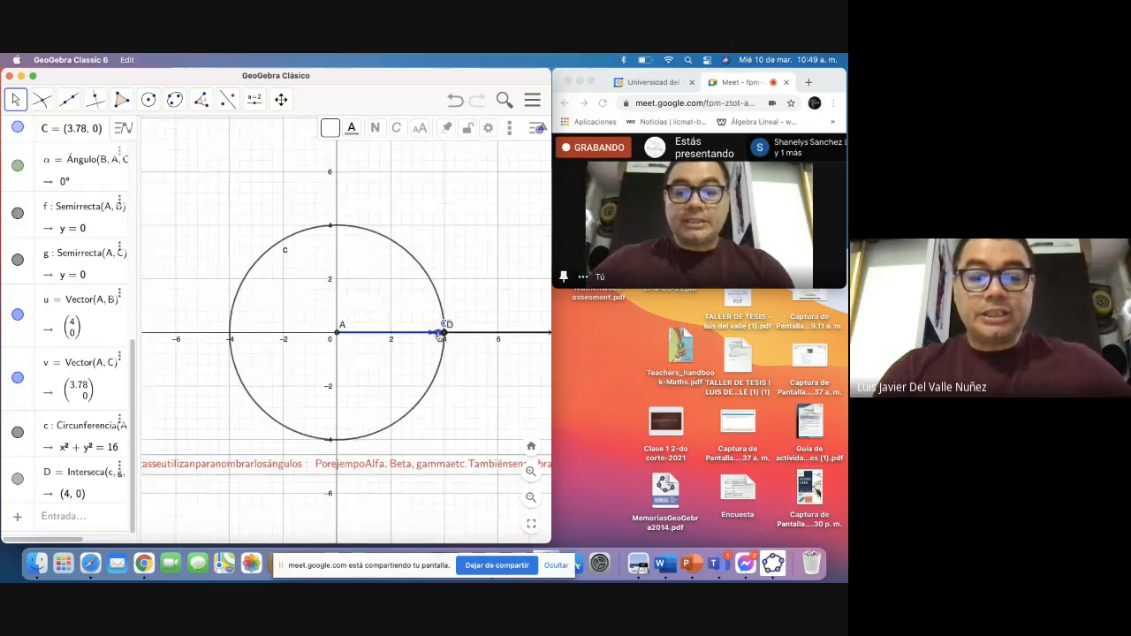
pyautogui.moveTo(446, 335); pyautogui.dragTo(361, 278)
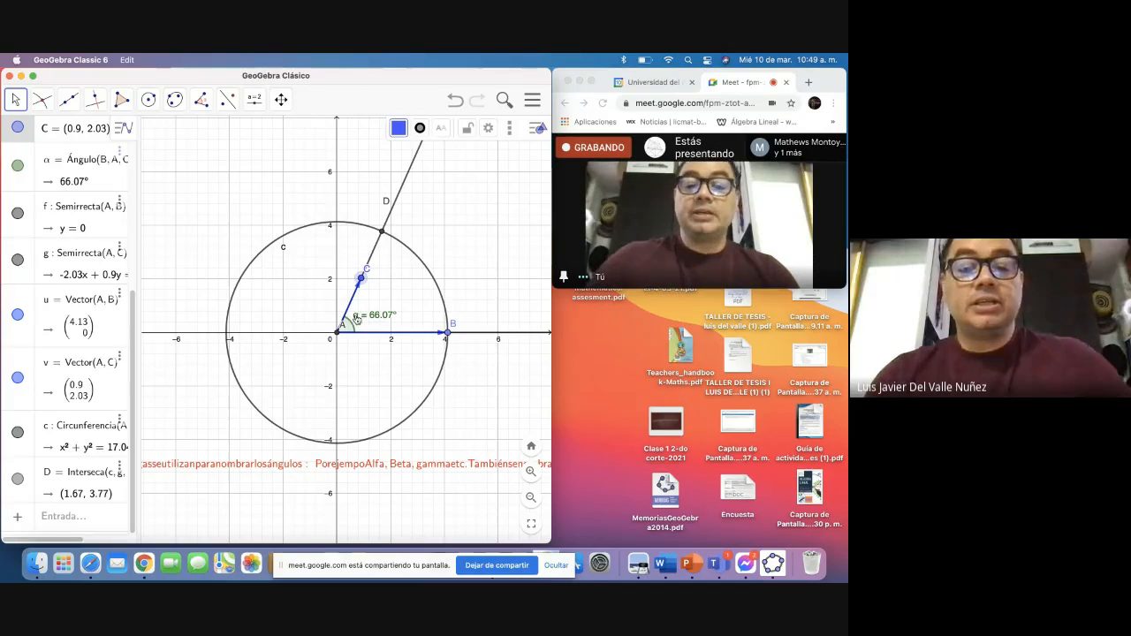
pyautogui.click(357, 319)
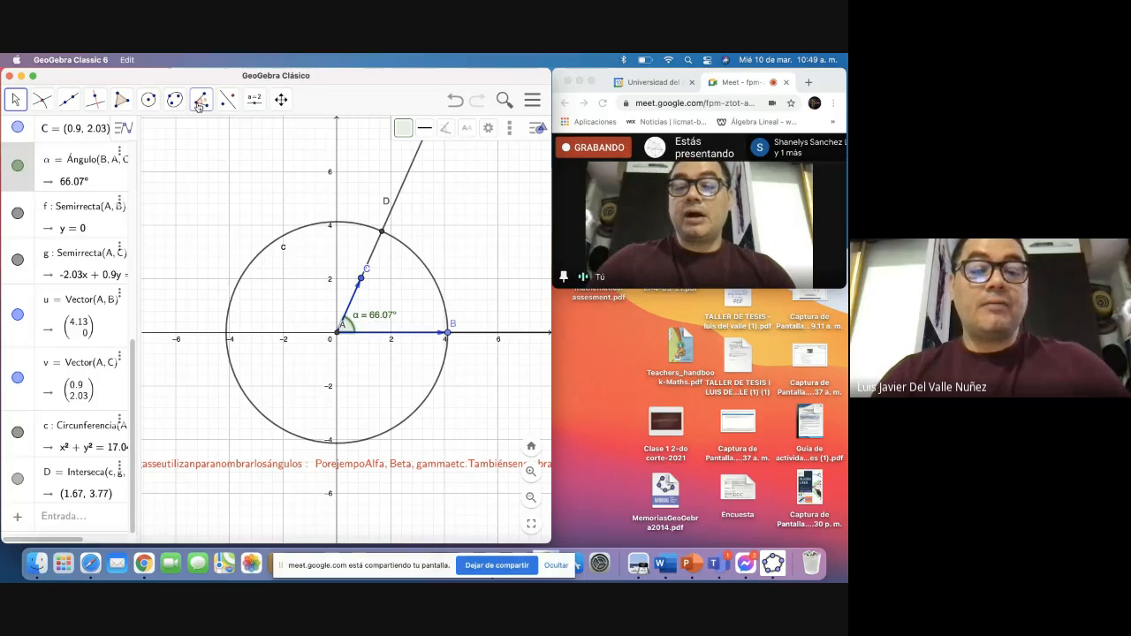
# Step: Try to rename angle α as "beta", and dismiss the renaming
pyautogui.rightClick(356, 321)
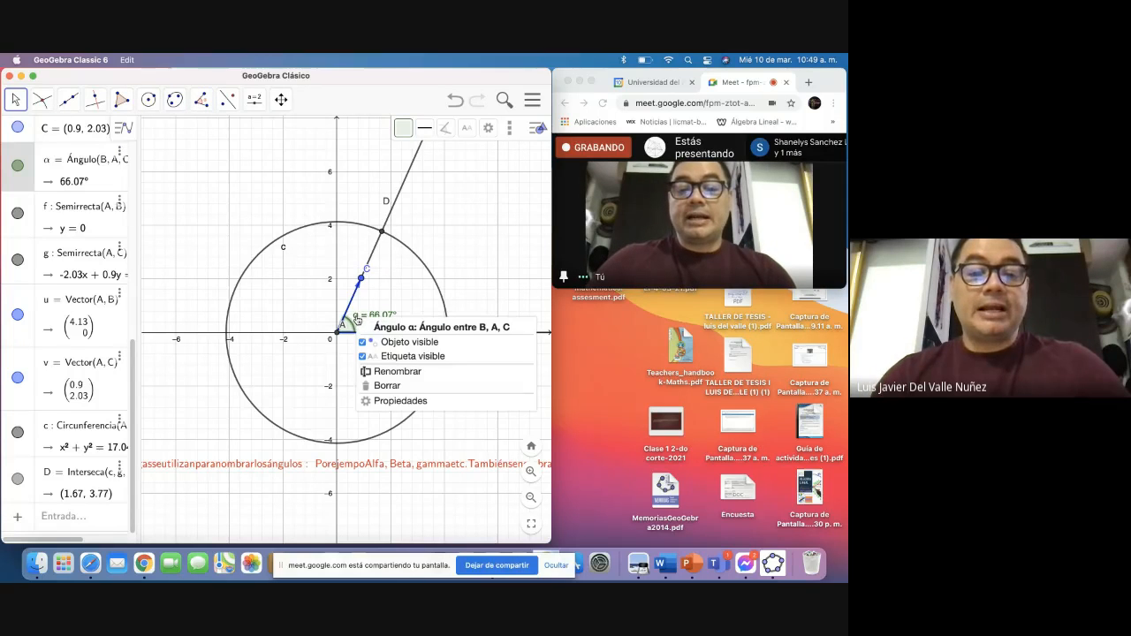
pyautogui.click(397, 372)
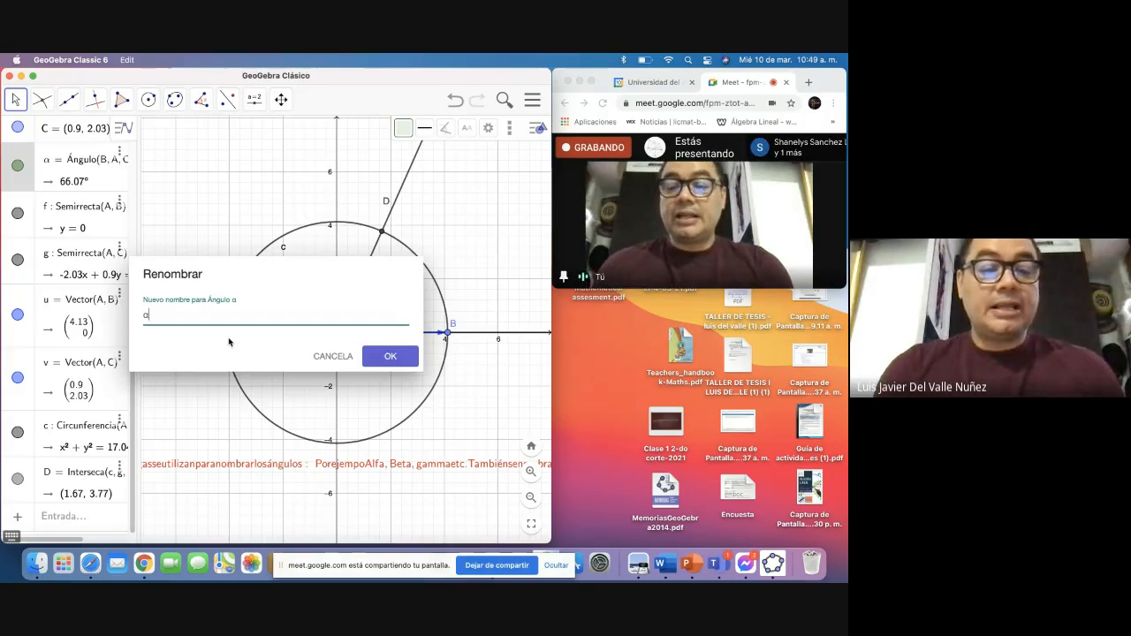
pyautogui.write('B')
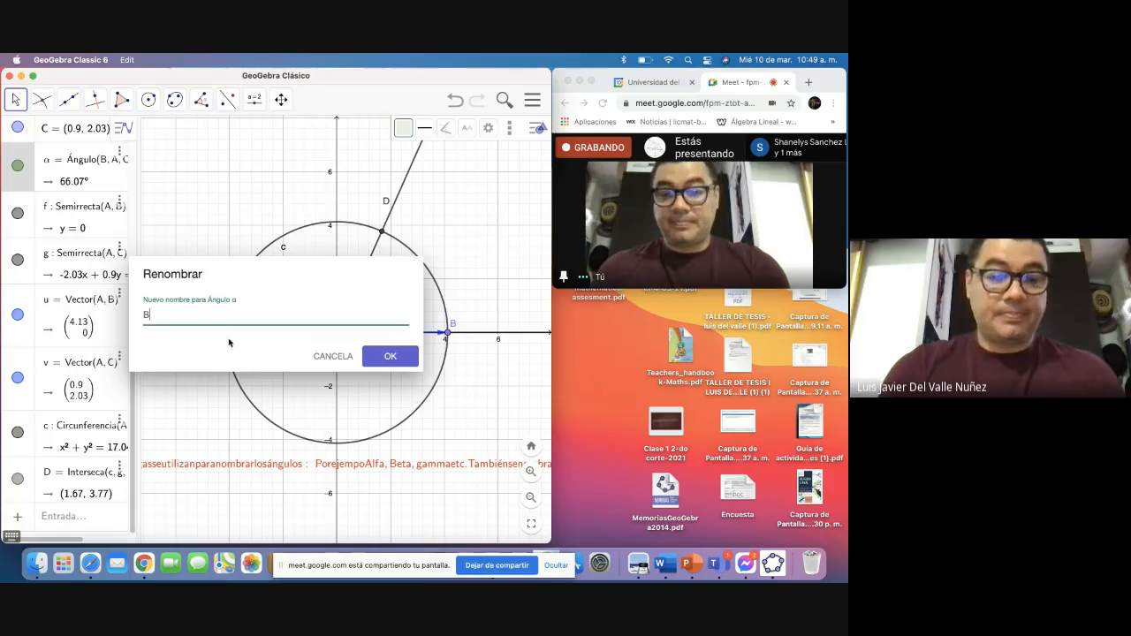
pyautogui.write('beta')
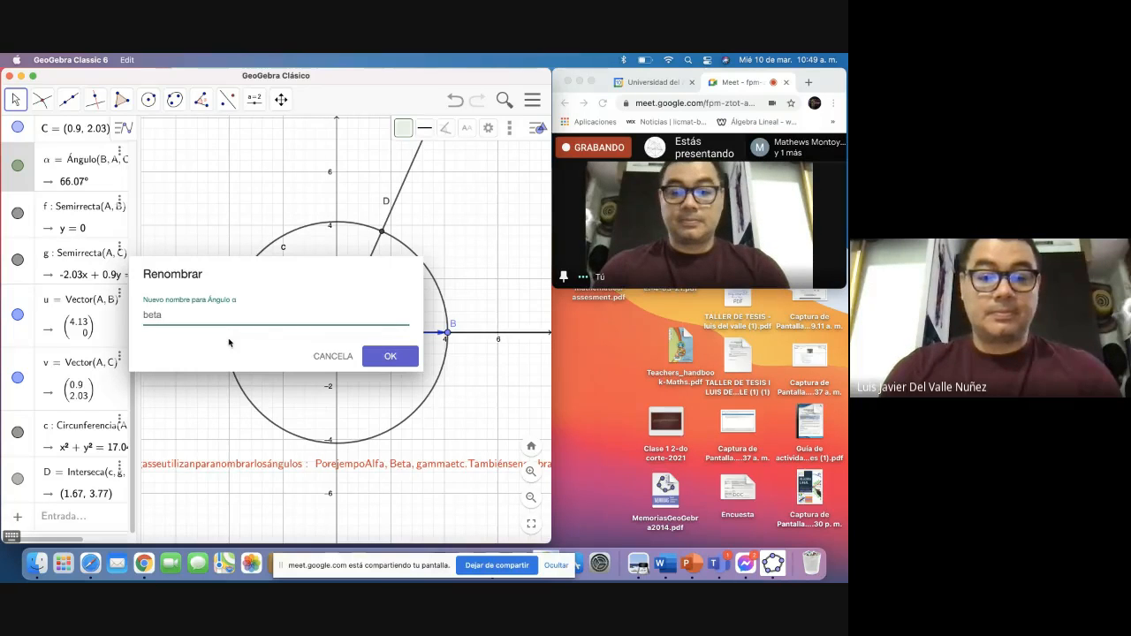
pyautogui.click(229, 342)
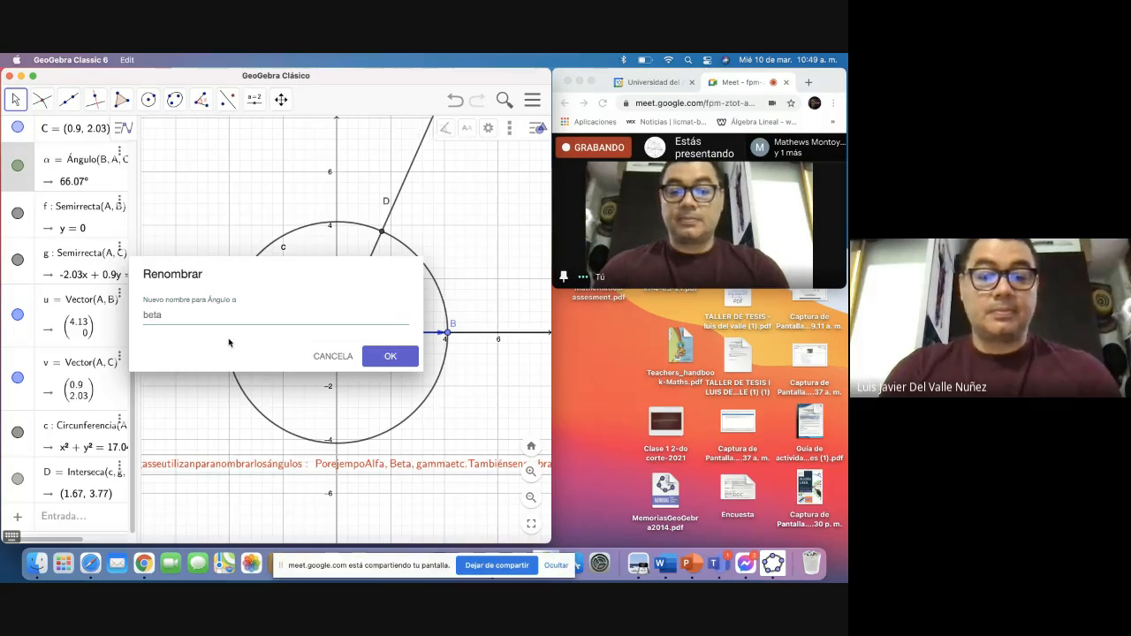
pyautogui.click(389, 356)
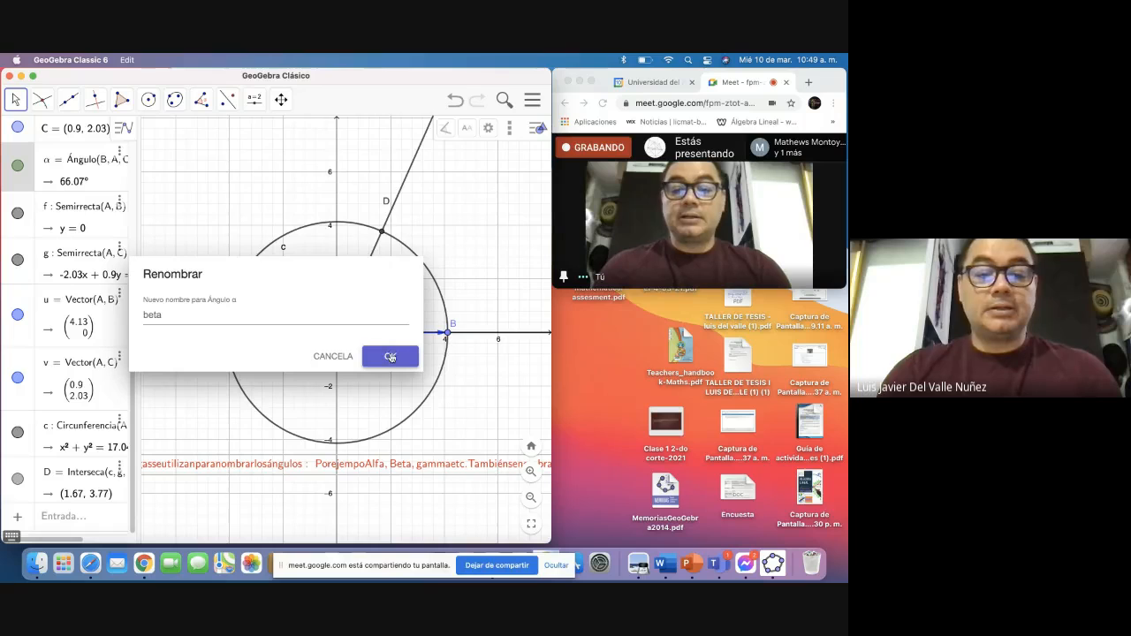
pyautogui.click(196, 310)
pyautogui.press('BackSpace')
pyautogui.press('BackSpace')
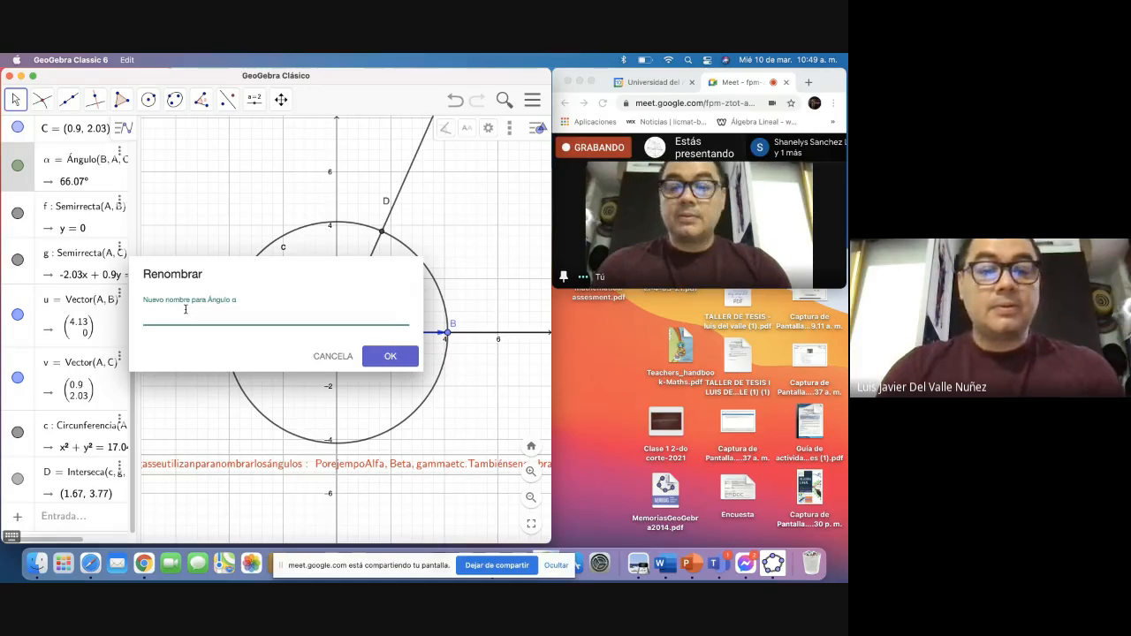
pyautogui.click(333, 356)
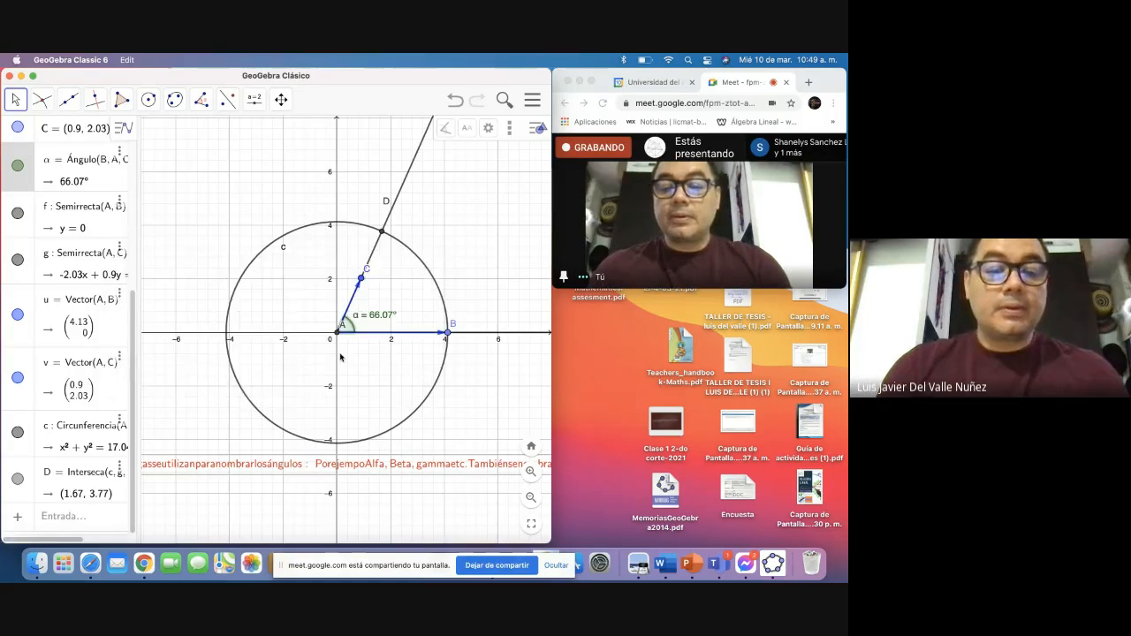
pyautogui.rightClick(357, 319)
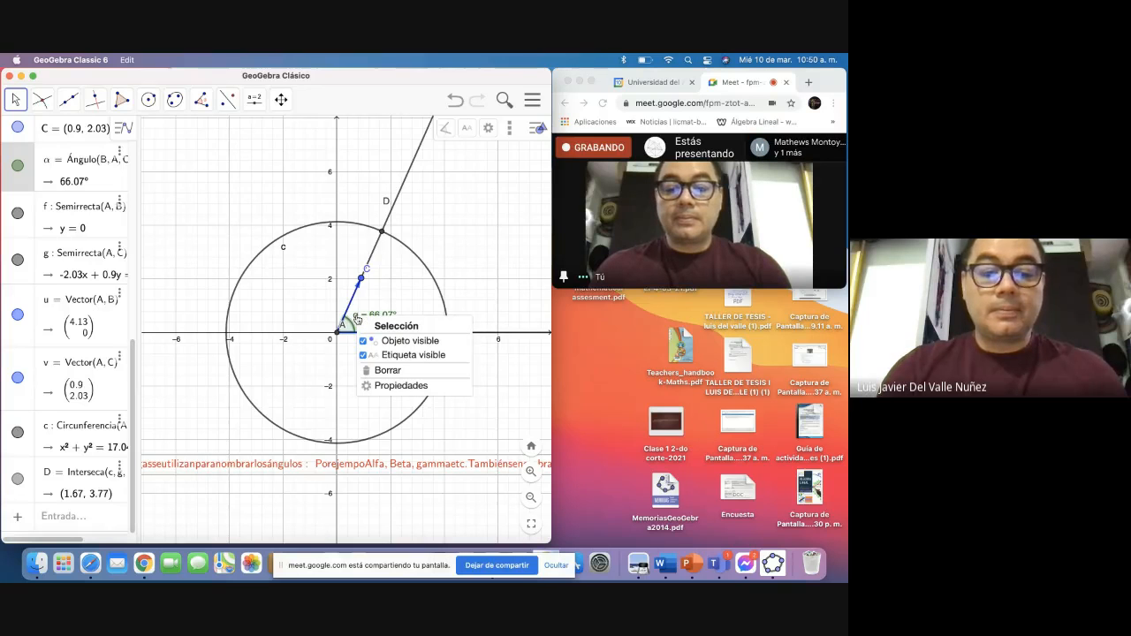
pyautogui.click(397, 290)
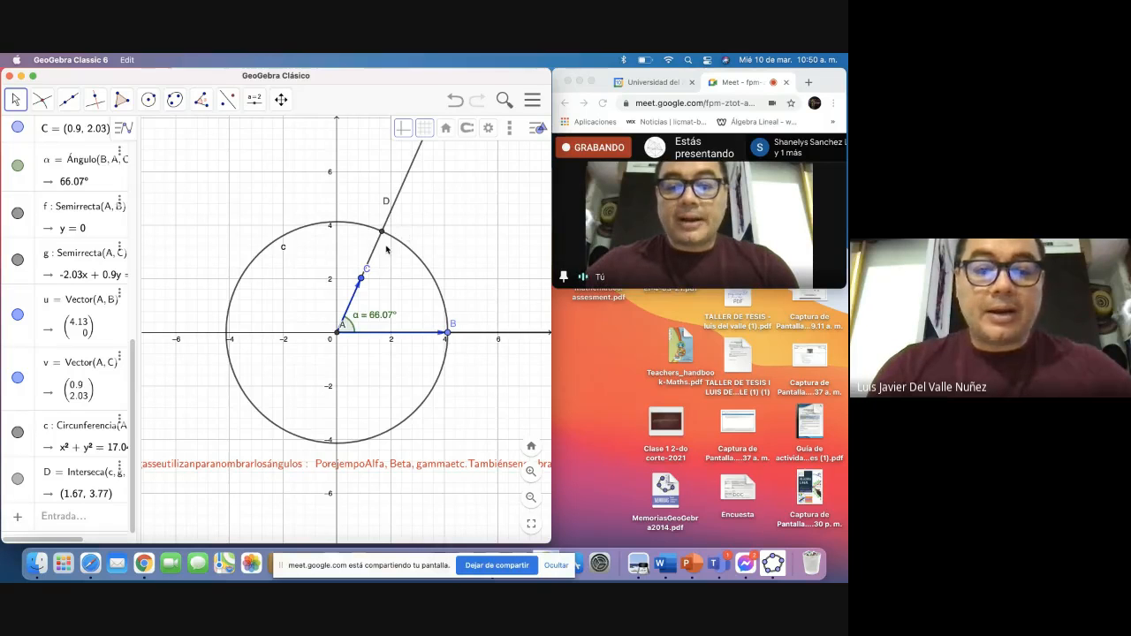
# Step: Move point C out to (1.65, 3.87) beside intersection D on the circle, and admit the waiting participant to the Meet call
pyautogui.moveTo(362, 278); pyautogui.dragTo(381, 228)
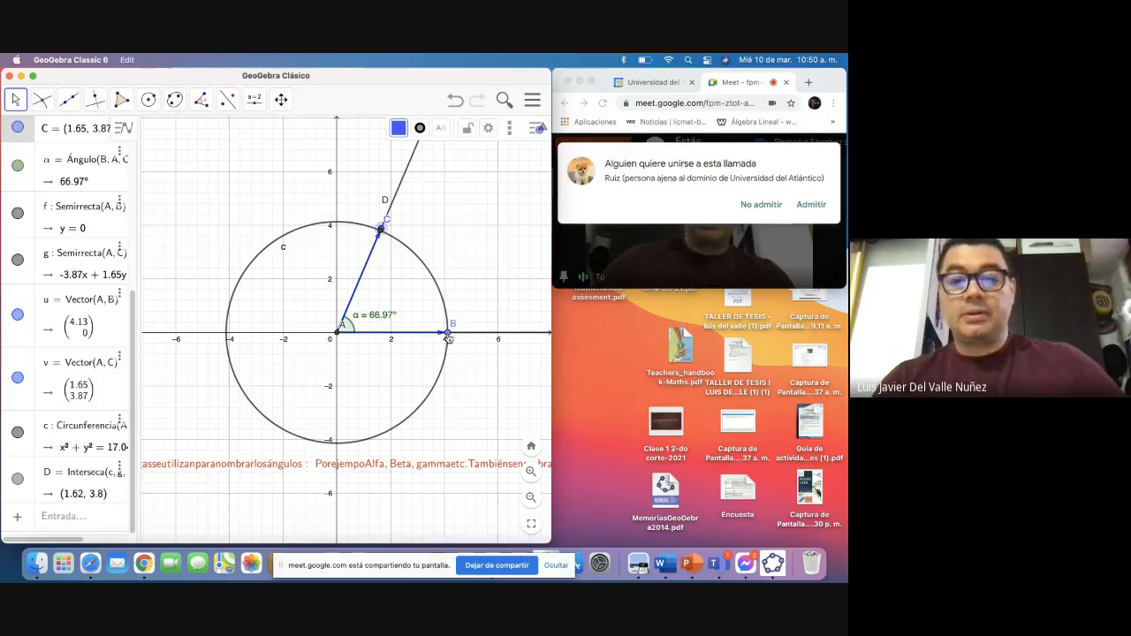
pyautogui.click(813, 206)
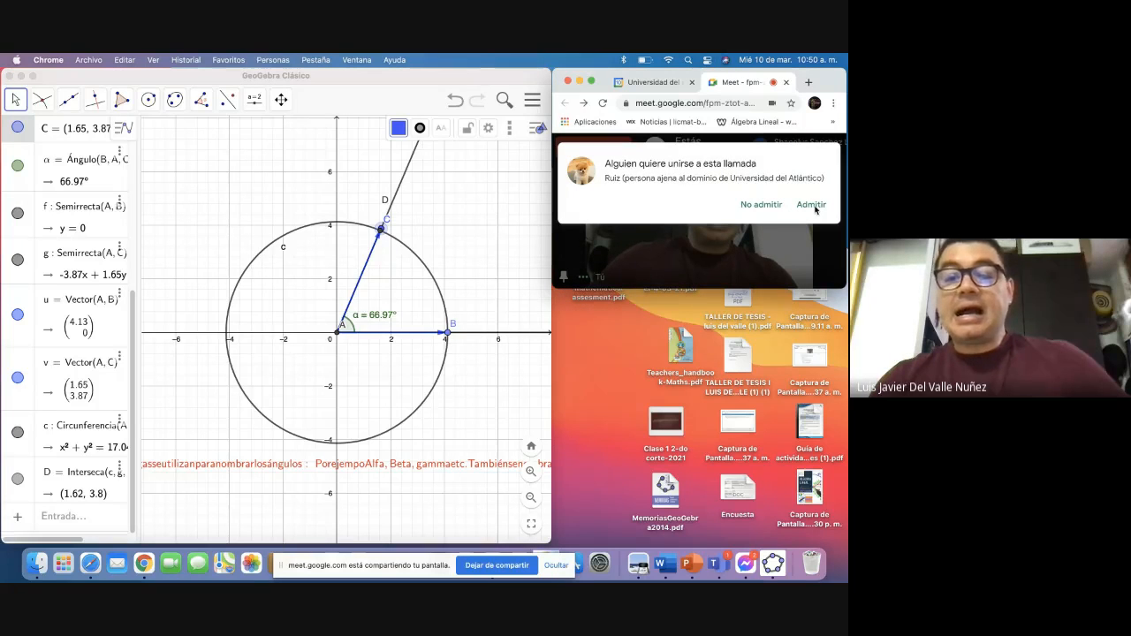
pyautogui.click(813, 206)
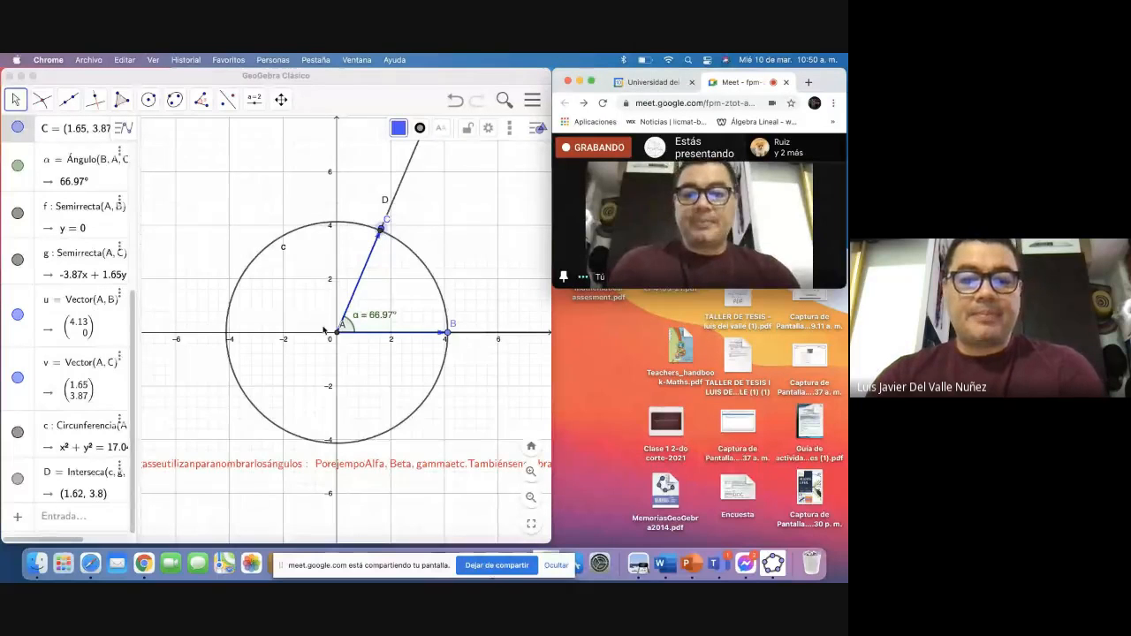
# Step: Try a circular sector centred at C through points B and A, and undo it
pyautogui.click(201, 100)
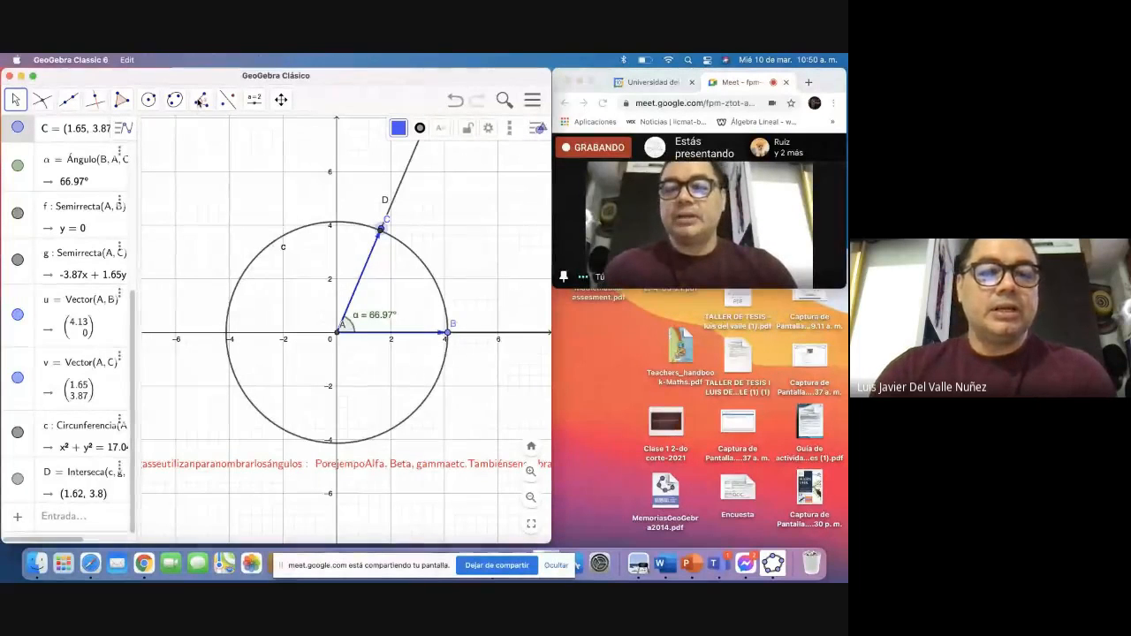
pyautogui.click(202, 100)
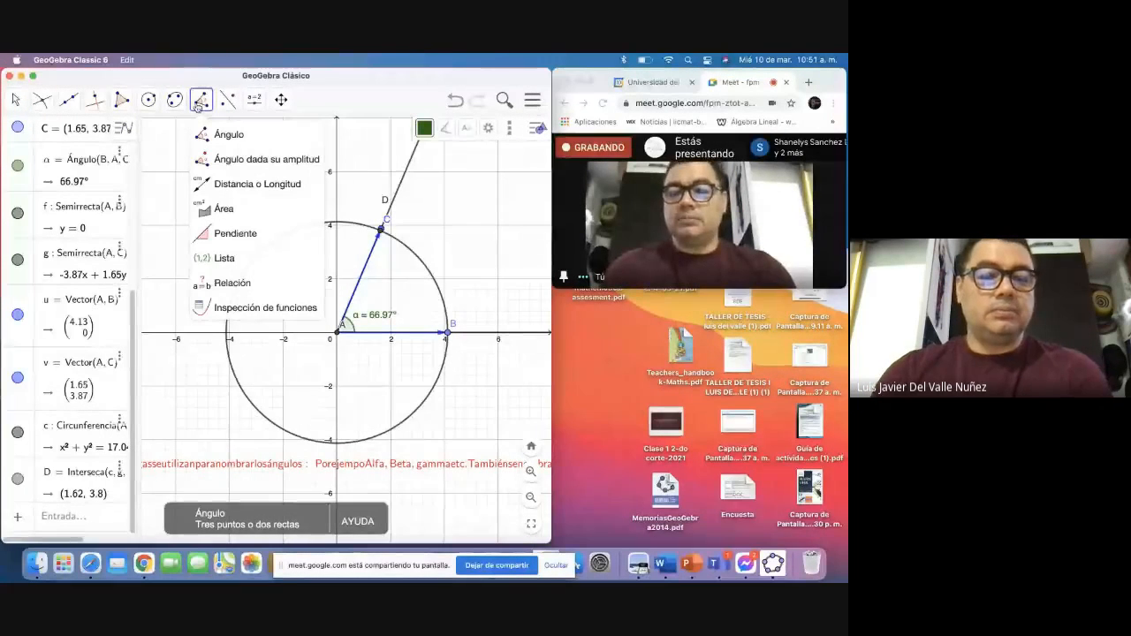
pyautogui.moveTo(156, 107)
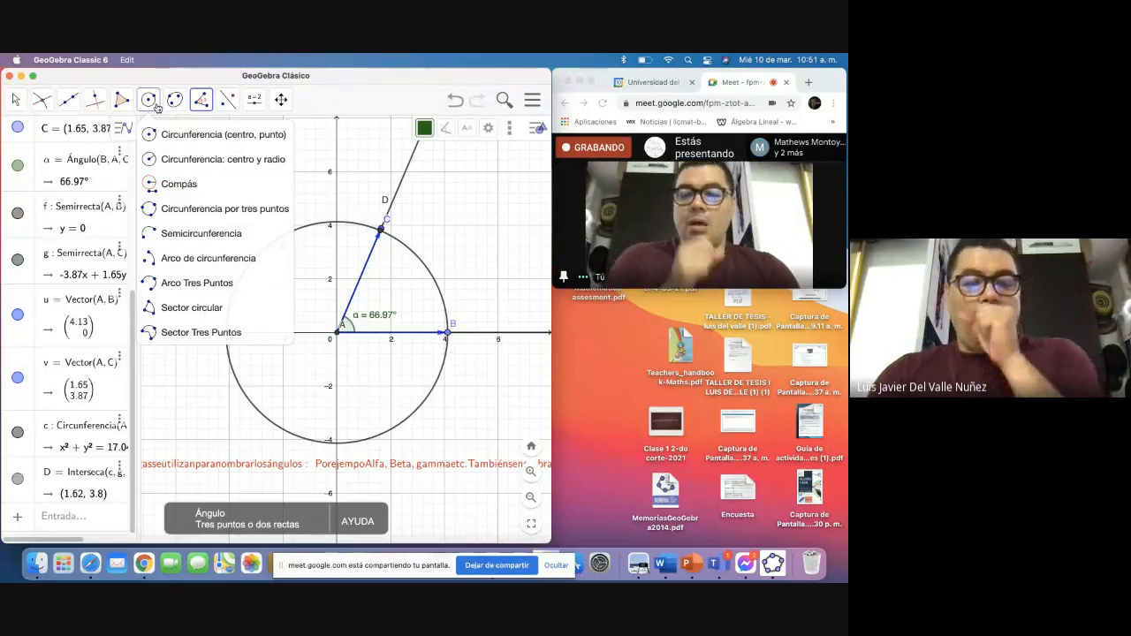
pyautogui.click(192, 308)
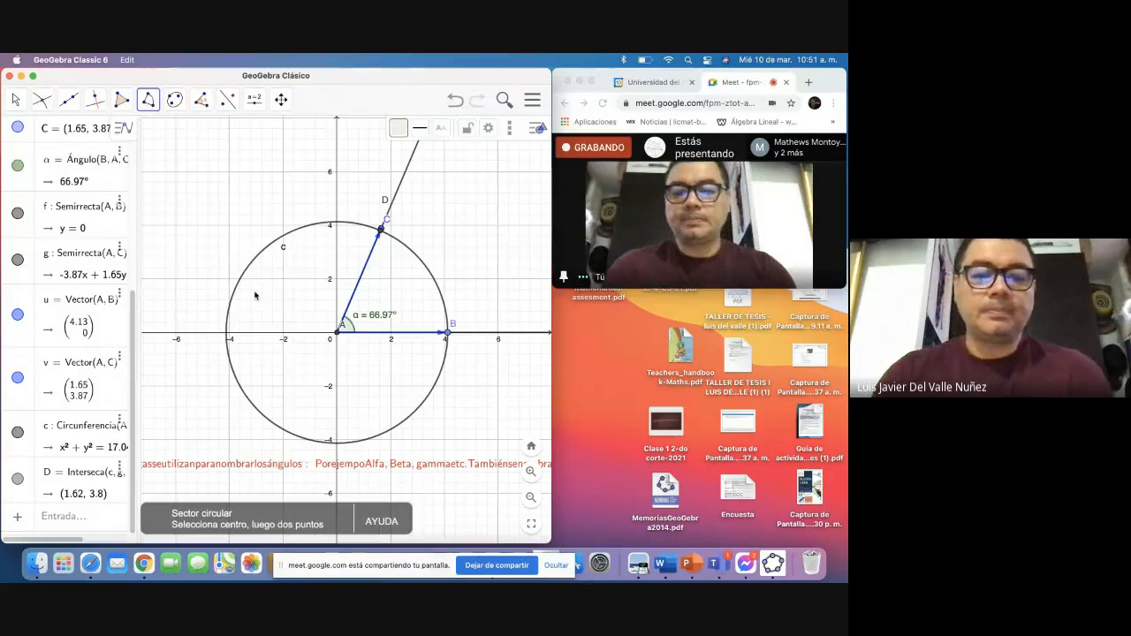
pyautogui.click(382, 231)
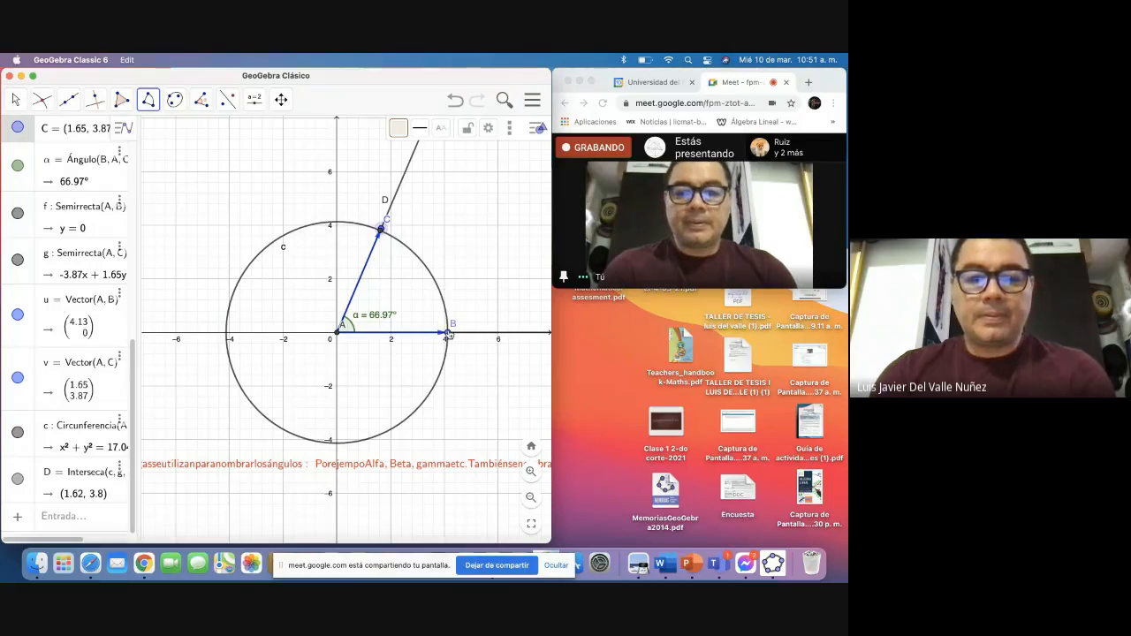
pyautogui.click(448, 333)
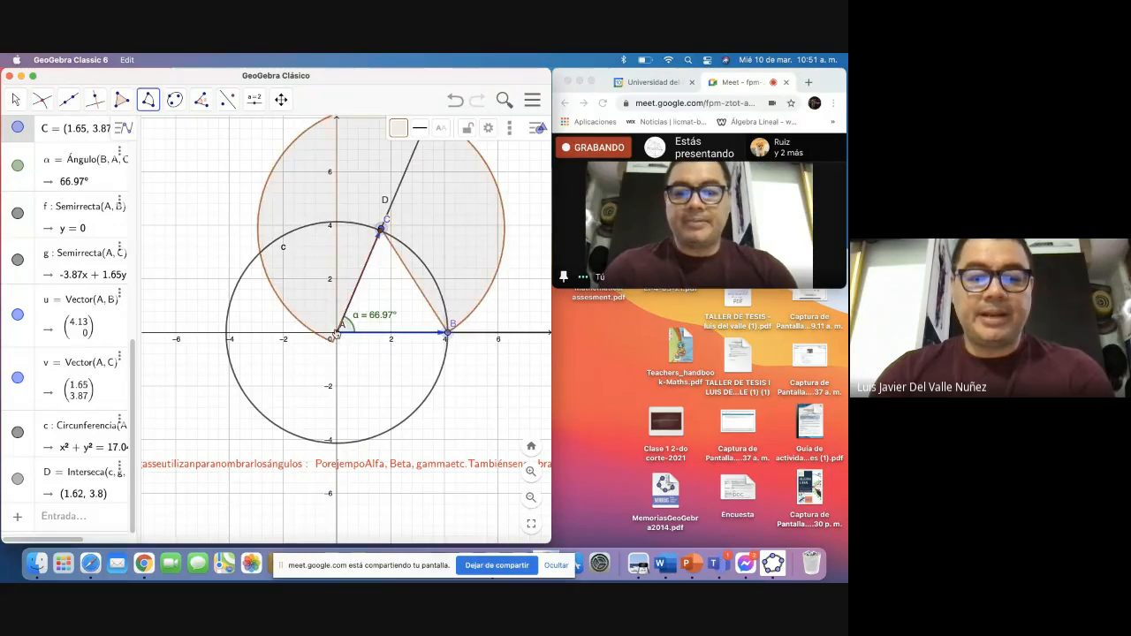
pyautogui.click(337, 333)
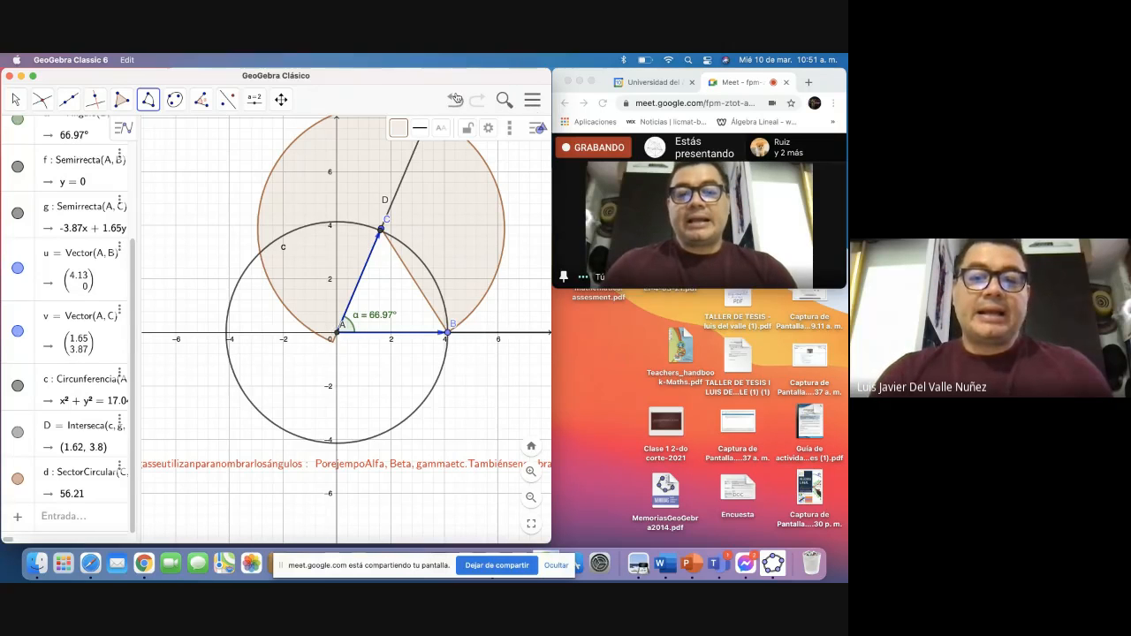
pyautogui.click(455, 99)
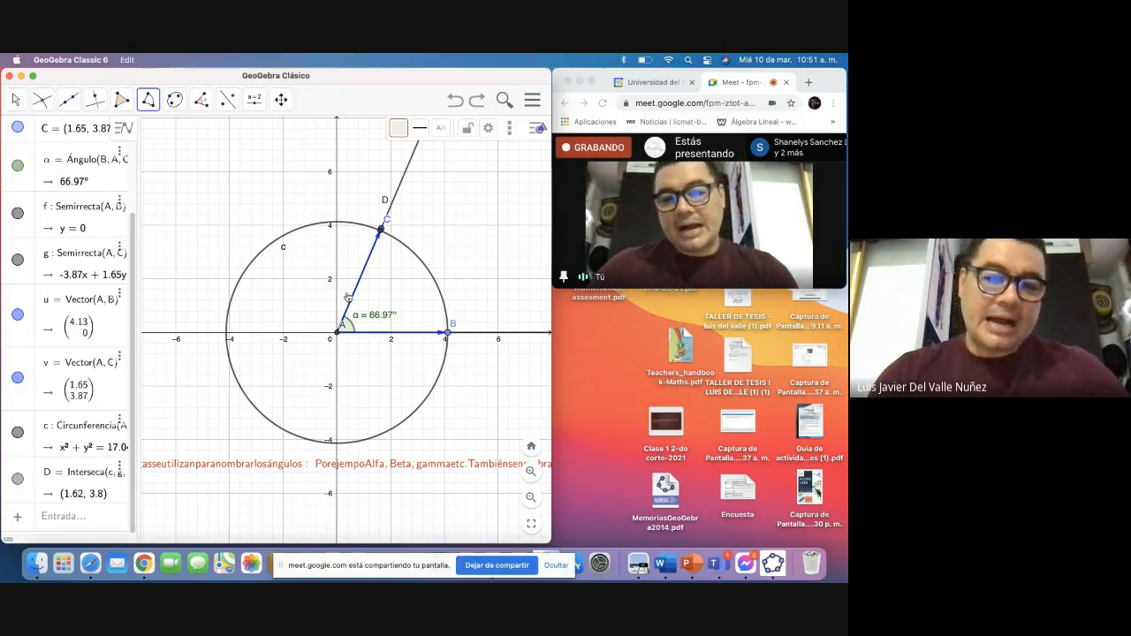
# Step: Try the circular sector again with C as centre and B and A as arc points, and undo it together with the stray points
pyautogui.click(150, 101)
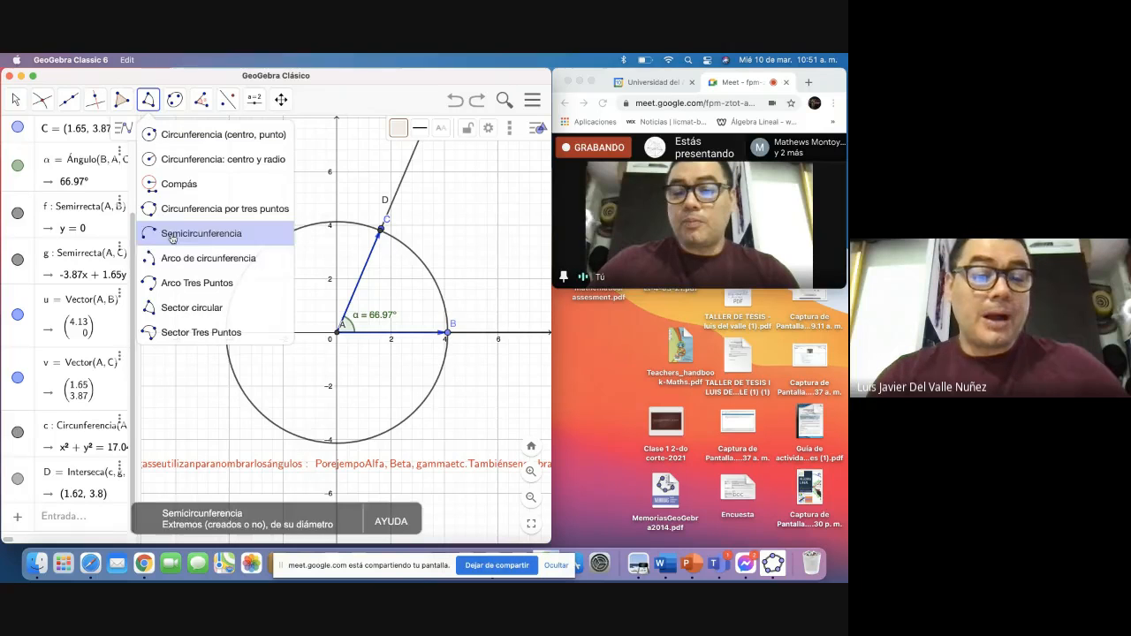
pyautogui.click(177, 310)
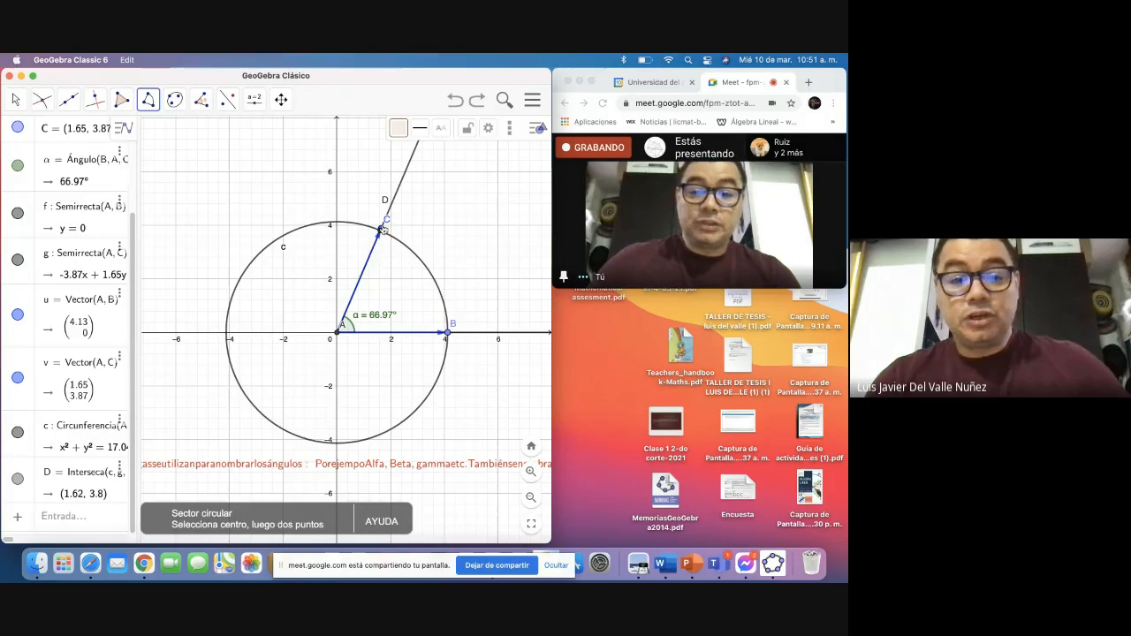
pyautogui.click(381, 230)
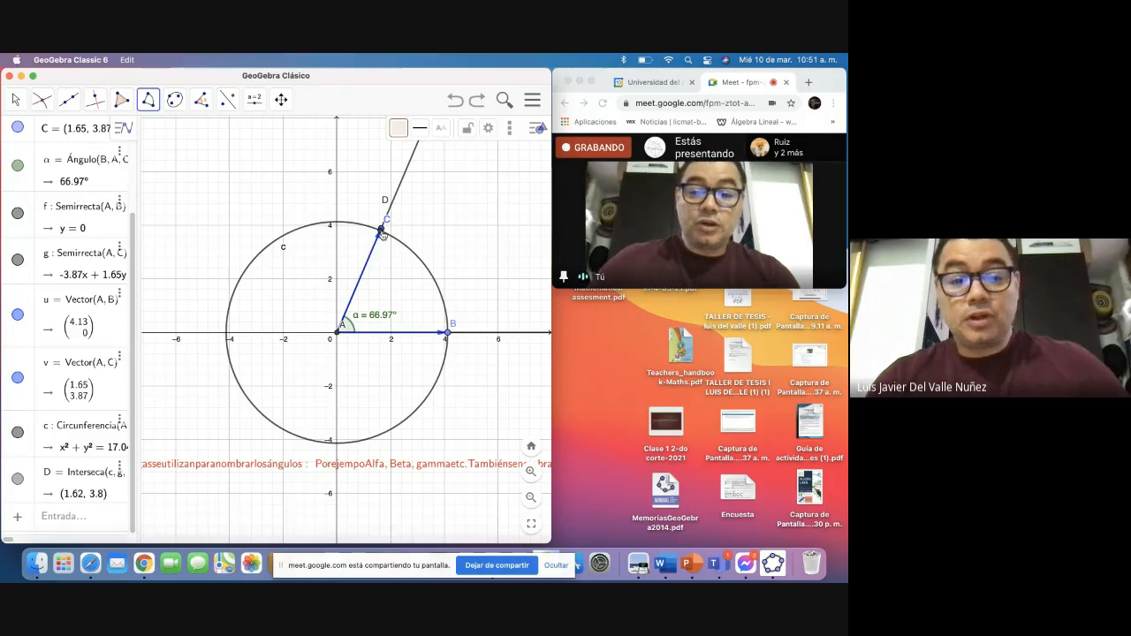
pyautogui.click(448, 333)
pyautogui.click(339, 334)
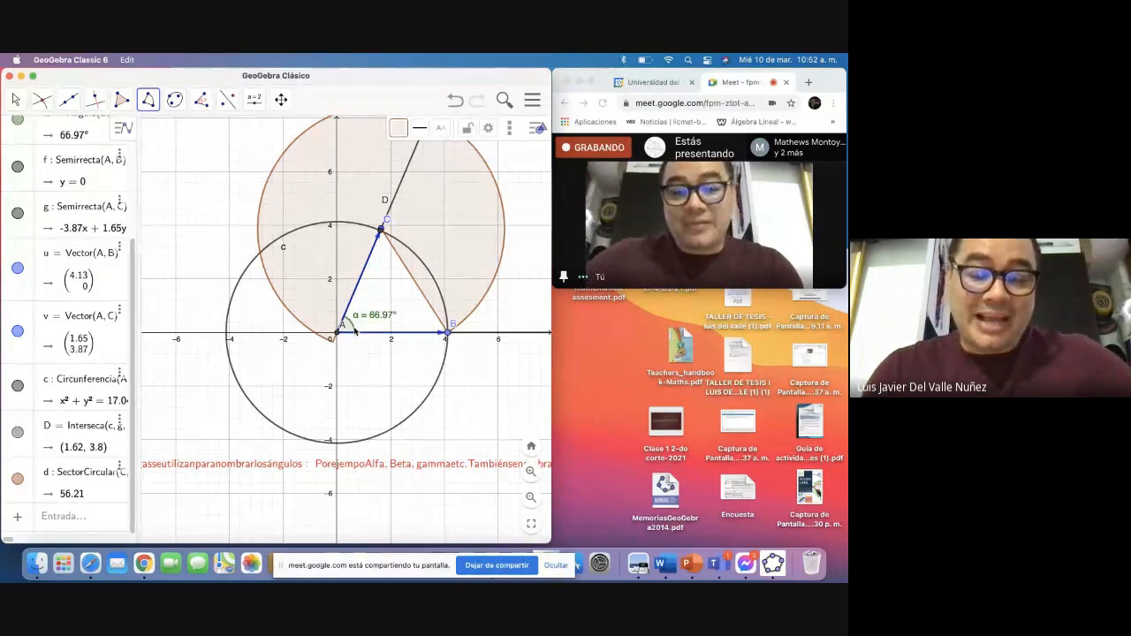
pyautogui.click(354, 329)
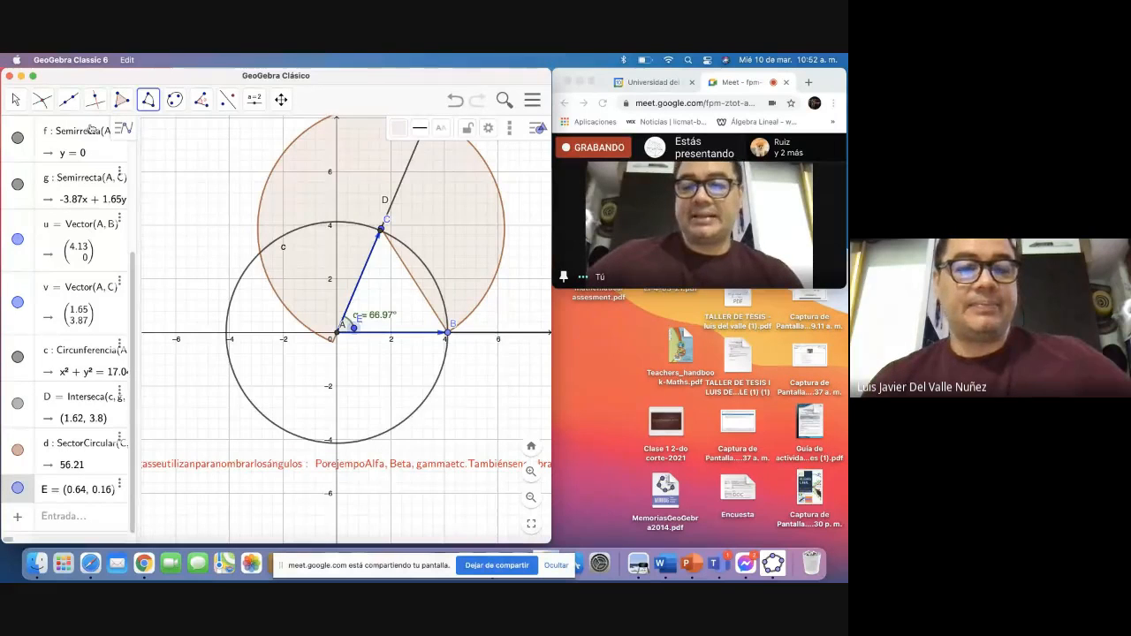
pyautogui.click(457, 104)
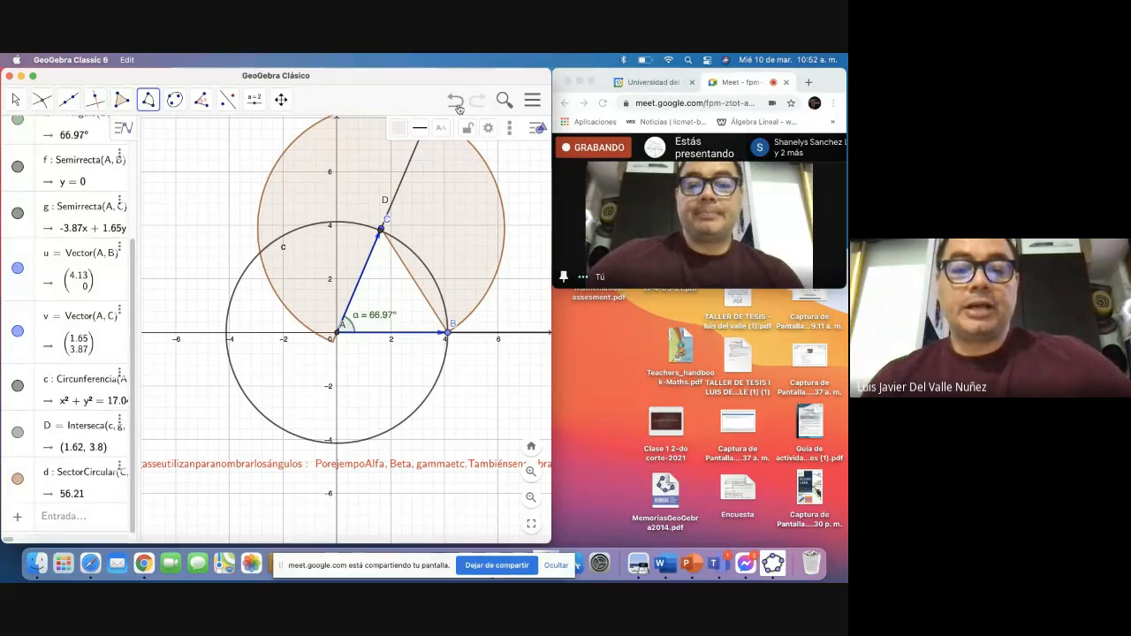
pyautogui.click(457, 106)
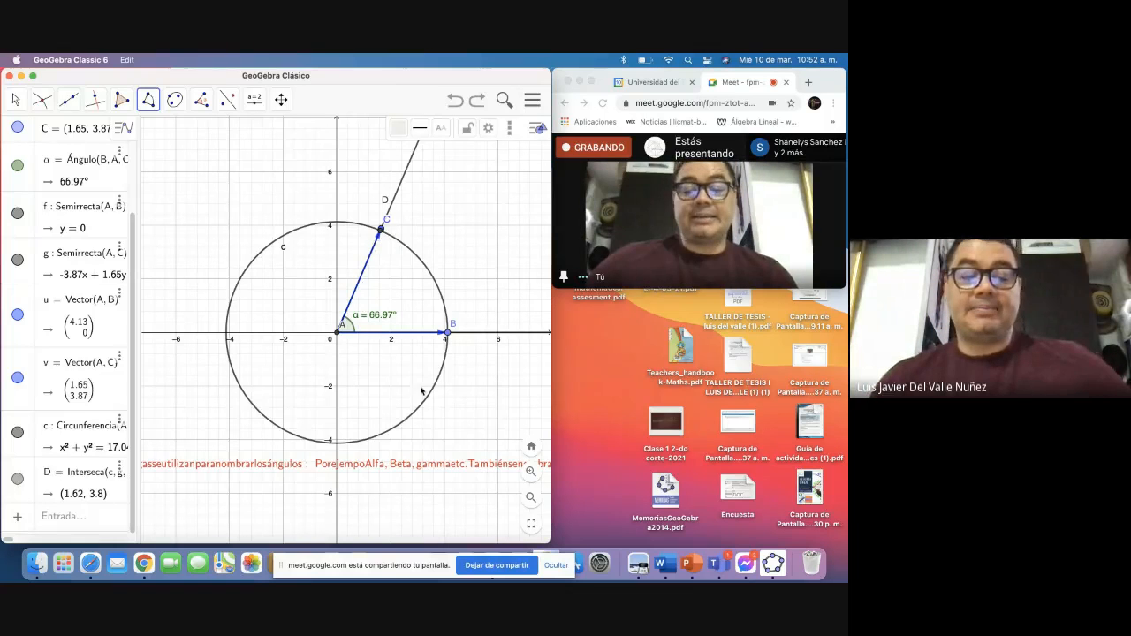
pyautogui.click(427, 464)
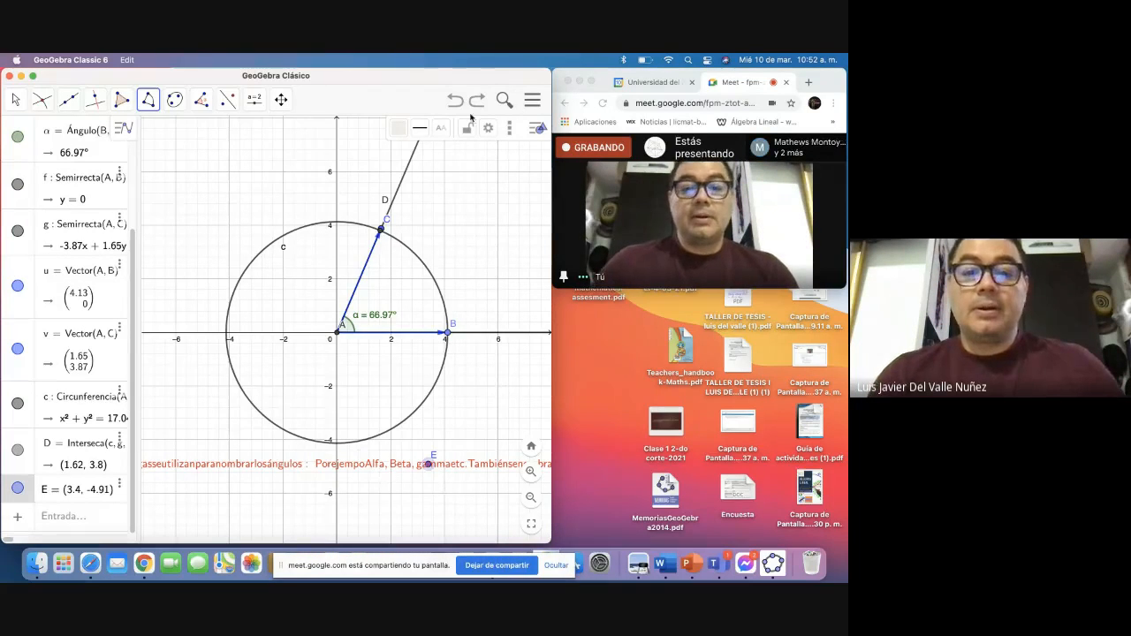
pyautogui.click(454, 104)
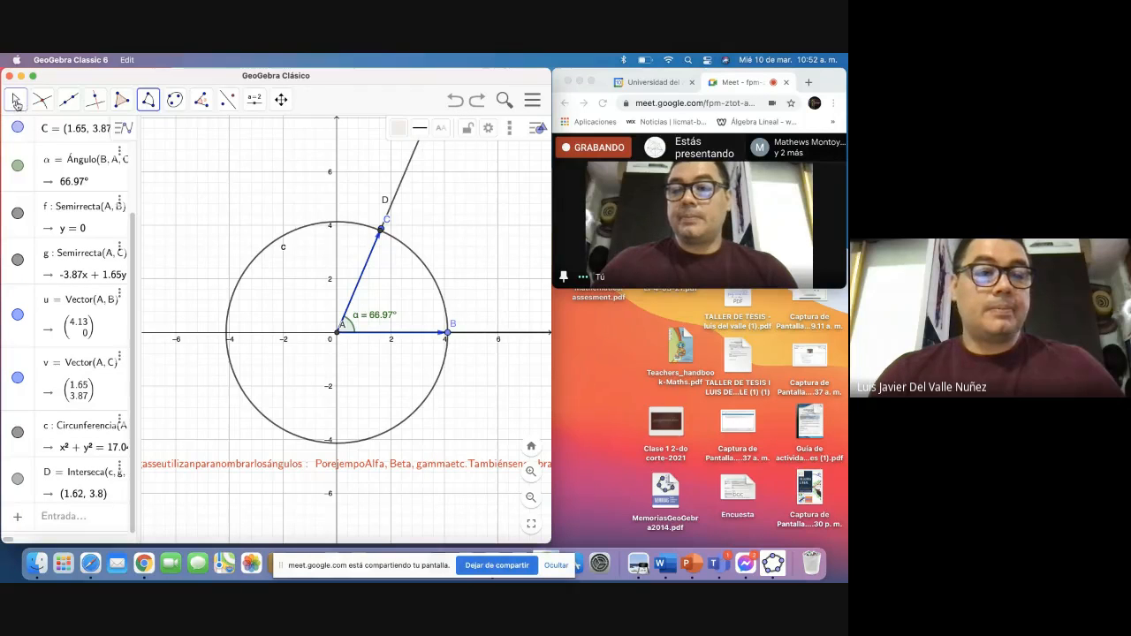
pyautogui.click(15, 99)
pyautogui.click(469, 467)
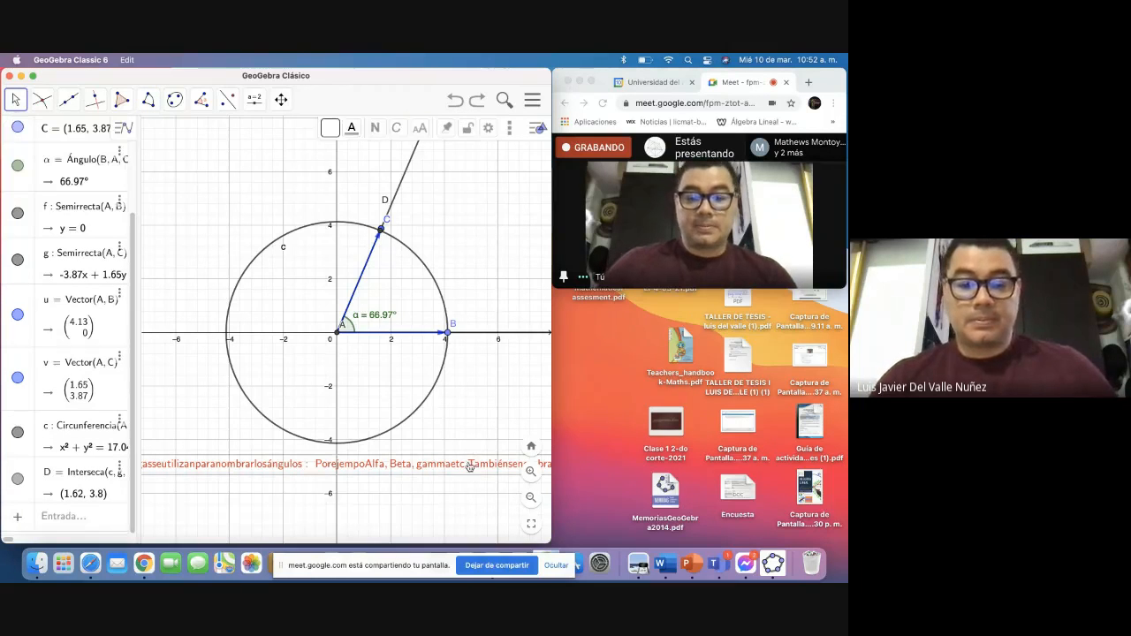
pyautogui.doubleClick(468, 467)
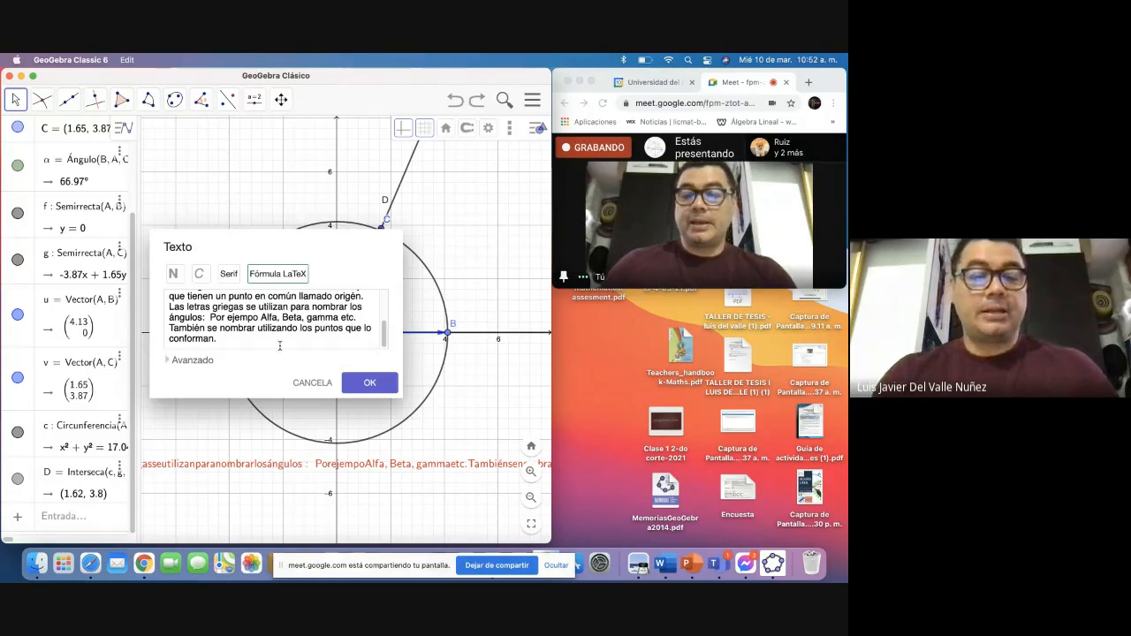
pyautogui.scroll(5, 382, 334)
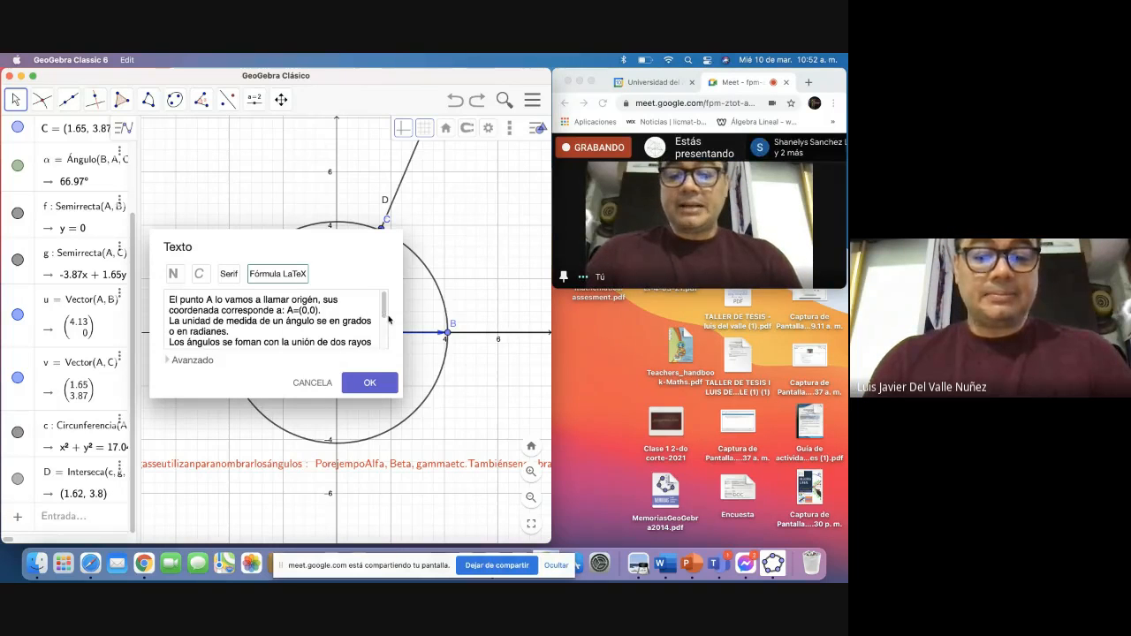
pyautogui.scroll(-5, 384, 314)
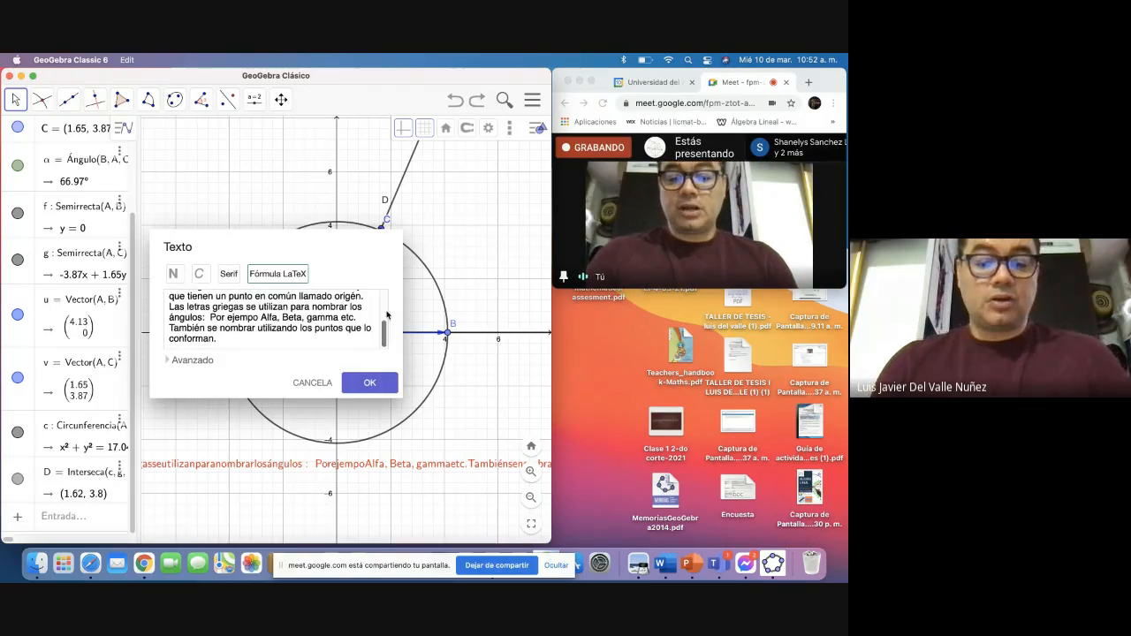
pyautogui.moveTo(273, 340); pyautogui.dragTo(167, 295)
pyautogui.press('BackSpace')
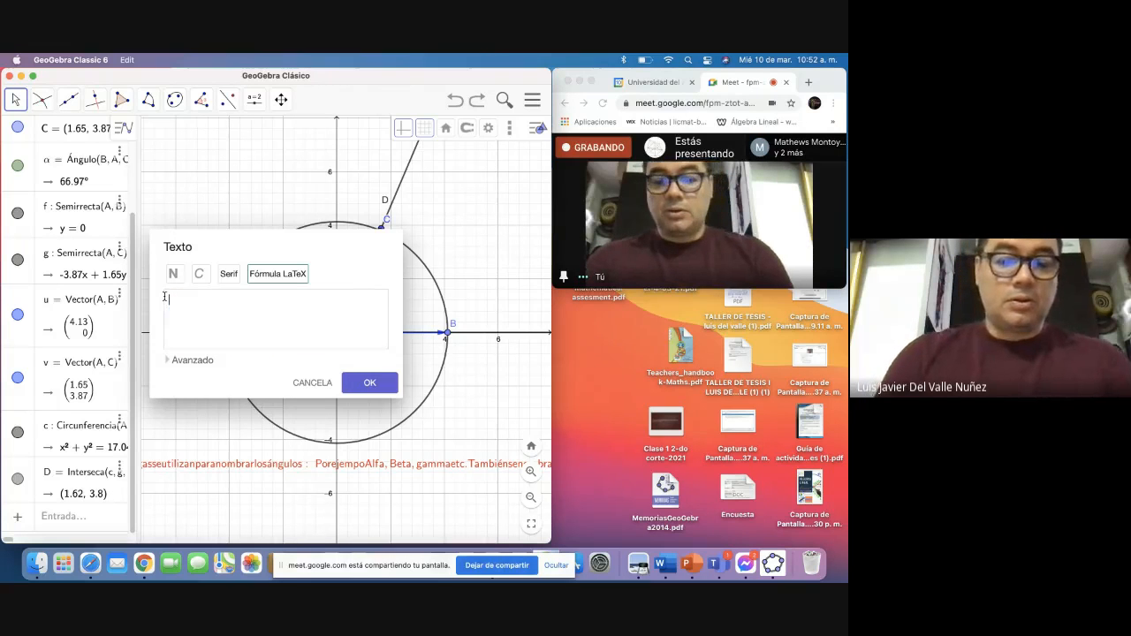
pyautogui.click(308, 383)
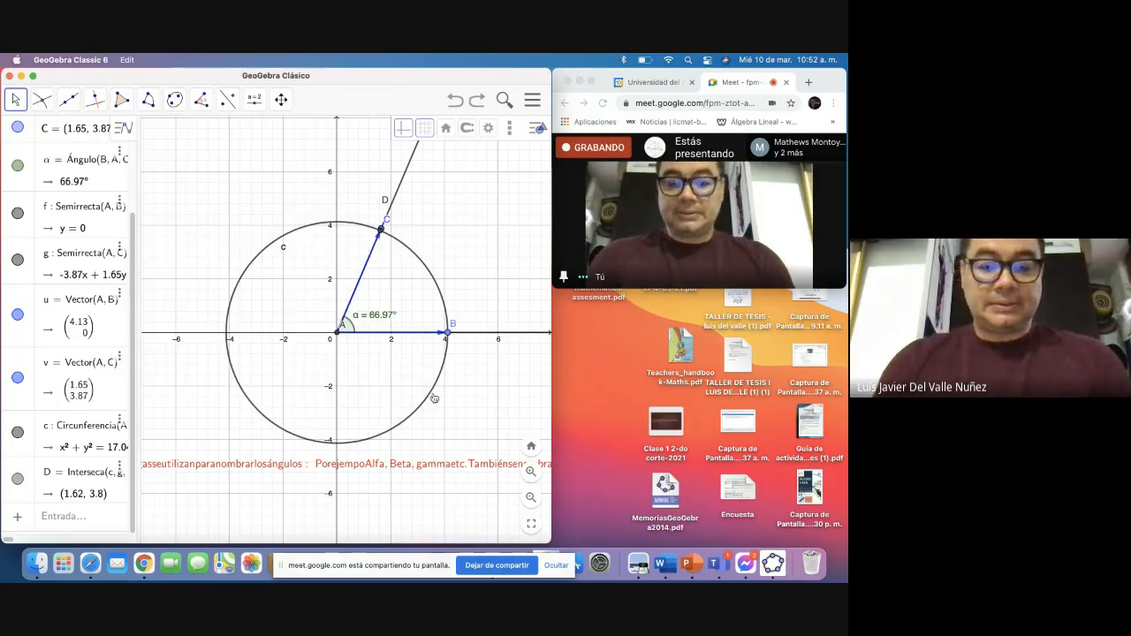
# Step: Delete the red explanatory text about angles that runs across the graph below the circle
pyautogui.click(438, 471)
pyautogui.press('Delete')
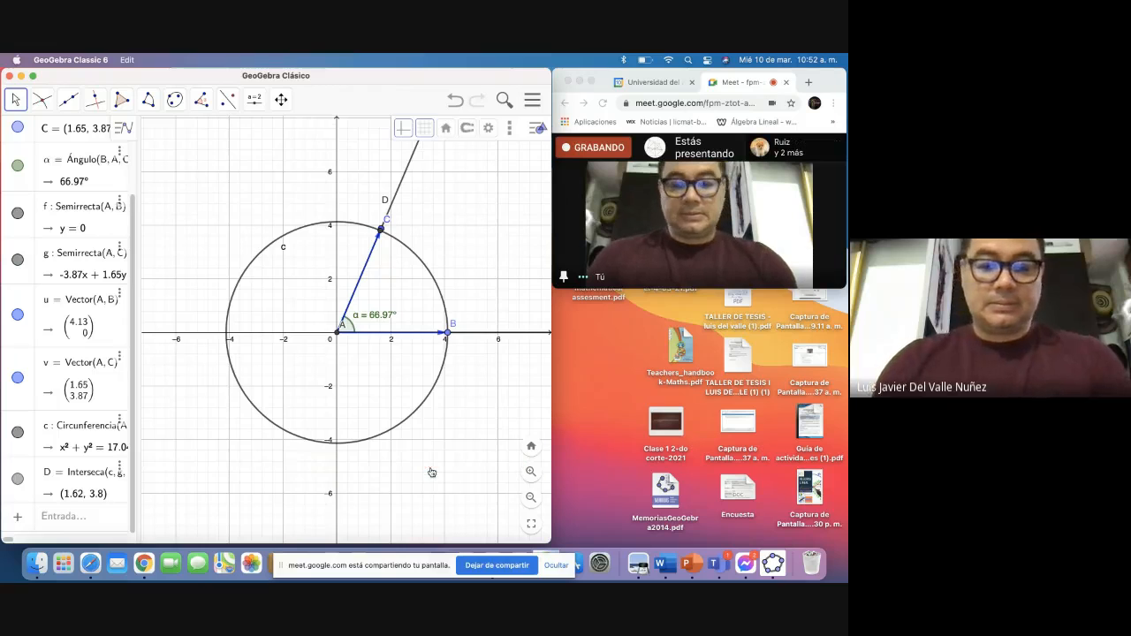
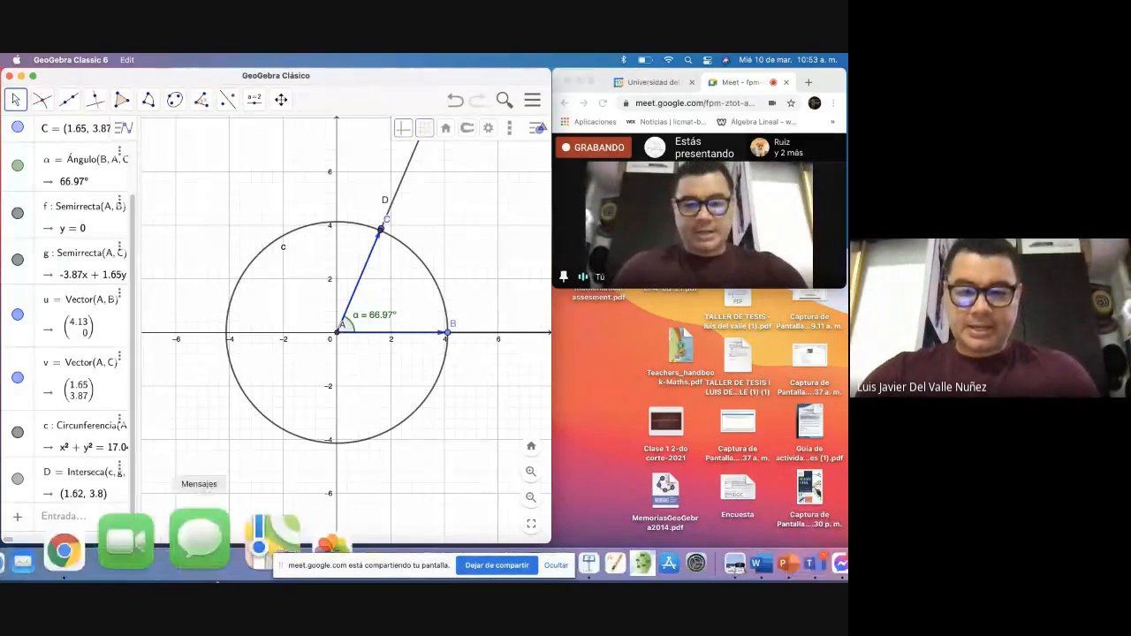
# Step: Stop sharing the screen in the Meet call
pyautogui.click(486, 564)
pyautogui.click(486, 564)
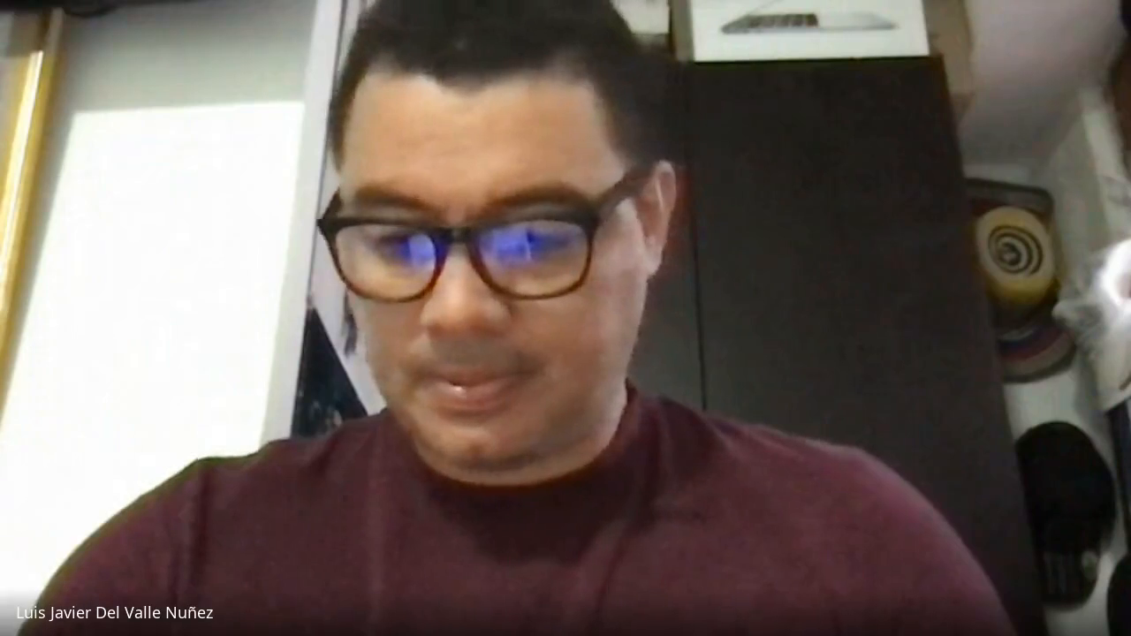
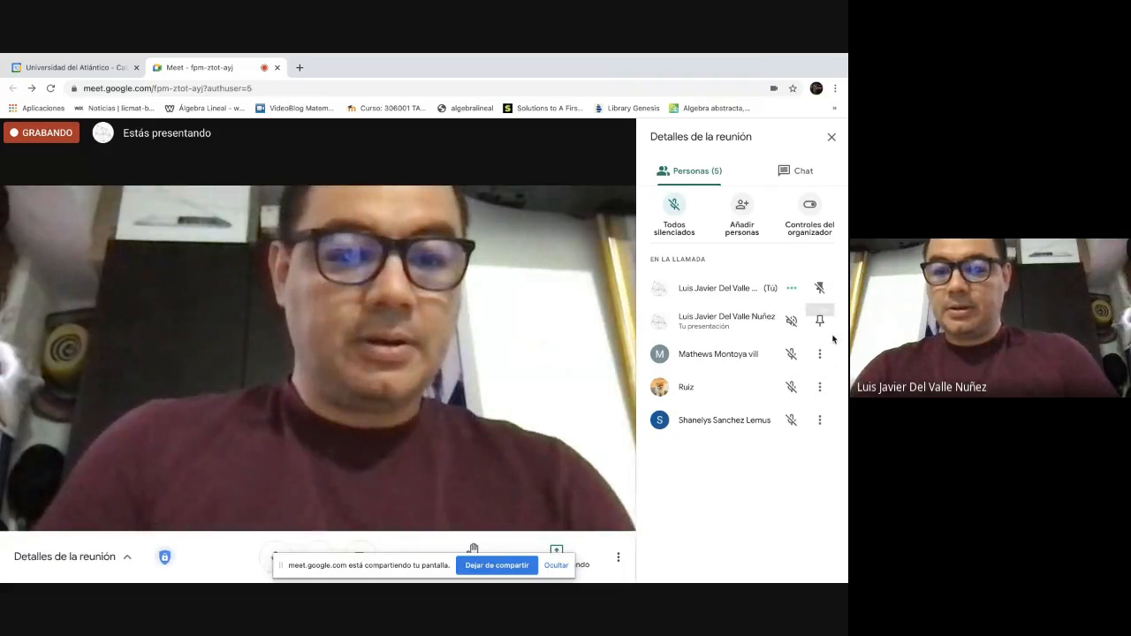
# Step: Take the Meet browser window out of full screen and widen the GeoGebra window across most of the desktop
pyautogui.rightClick(744, 321)
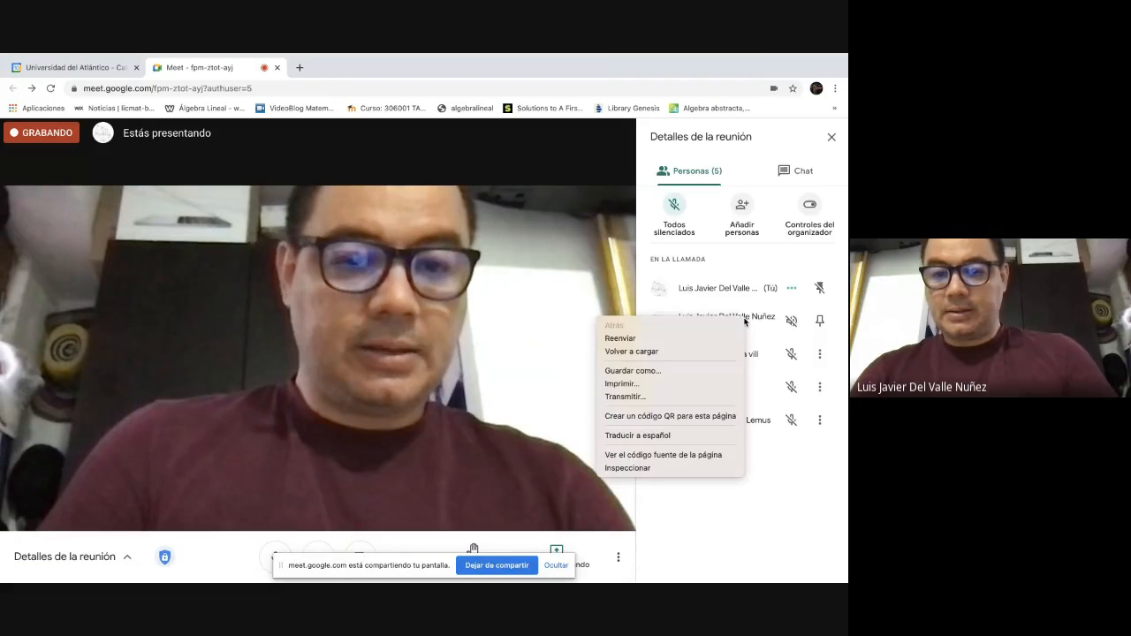
pyautogui.click(432, 307)
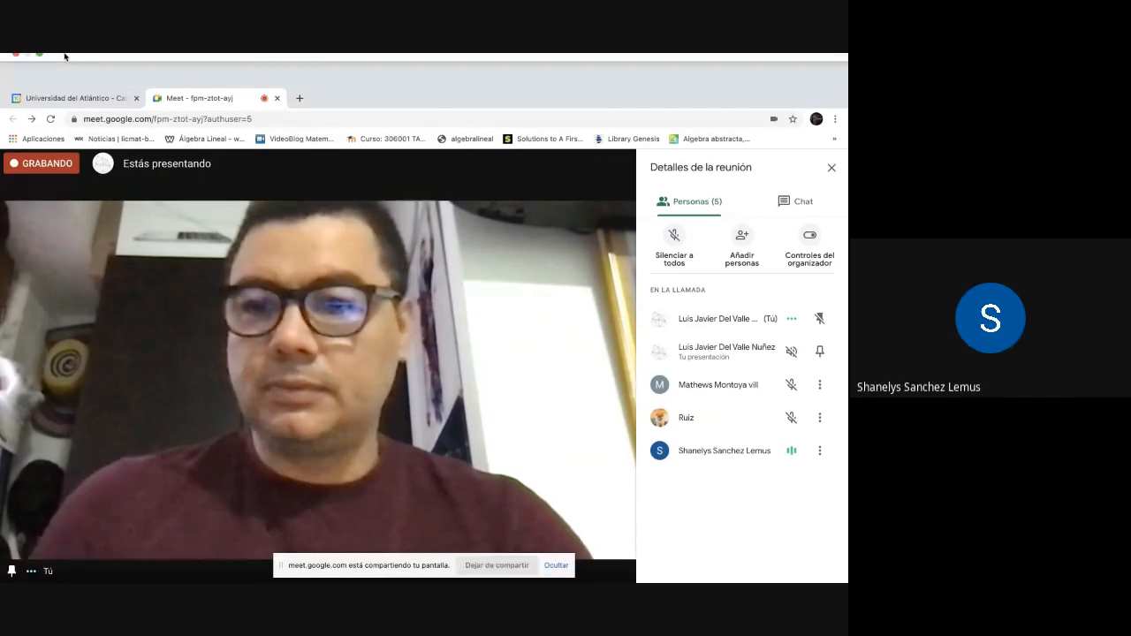
pyautogui.click(41, 77)
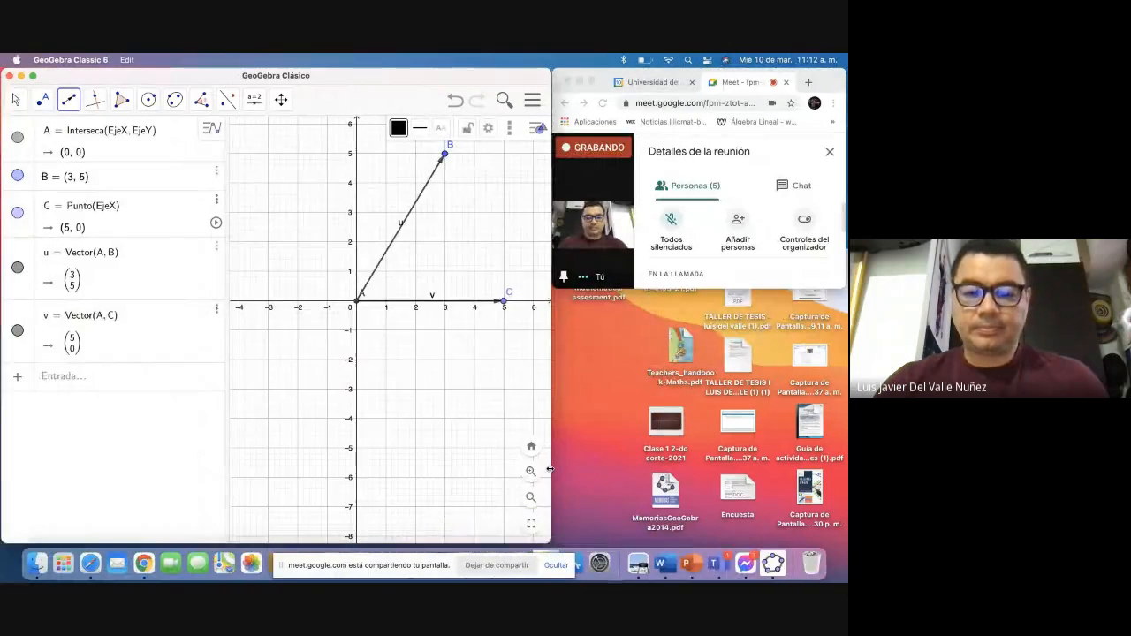
pyautogui.moveTo(550, 471); pyautogui.dragTo(823, 492)
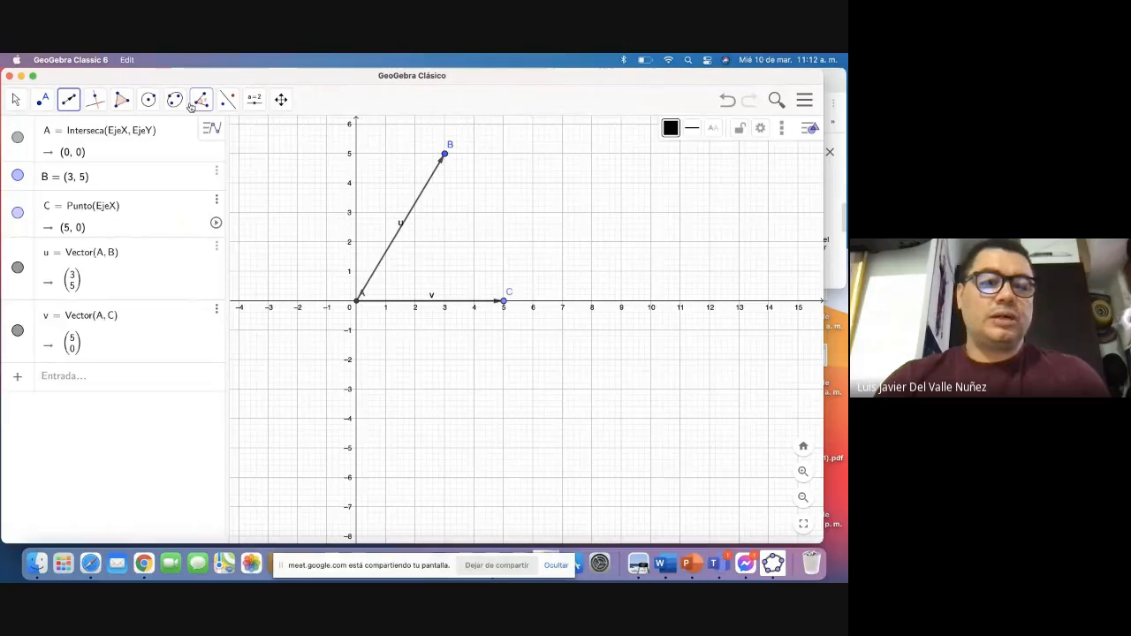
# Step: Try a centre-and-radius circle at point A, placing a free point at about (8.14, 3.7) before abandoning the radius entry
pyautogui.click(150, 100)
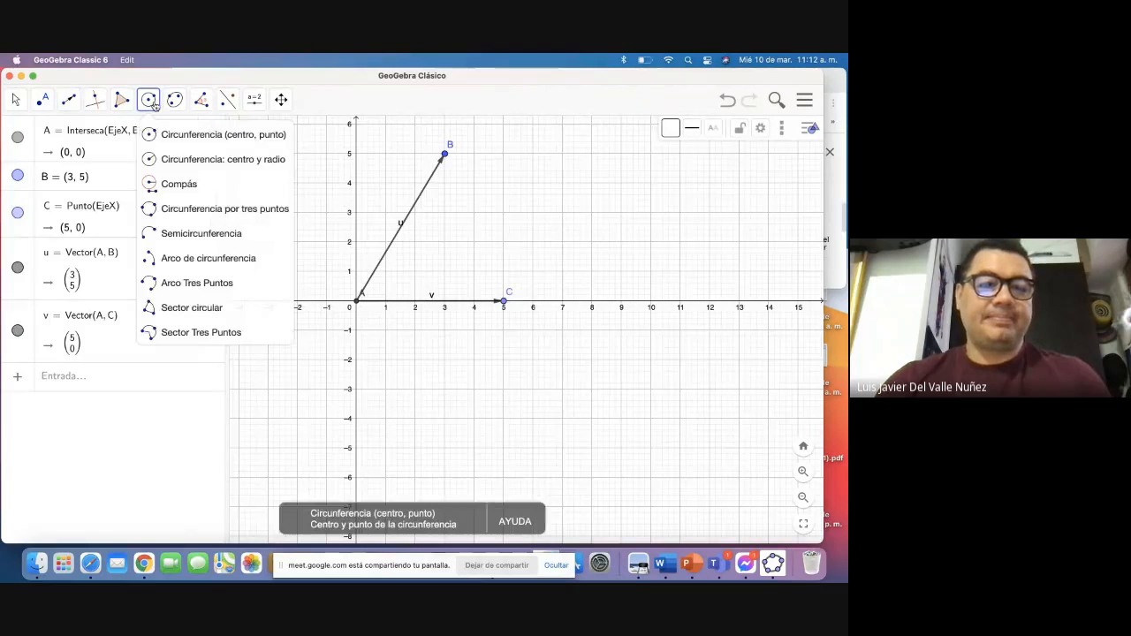
pyautogui.click(148, 161)
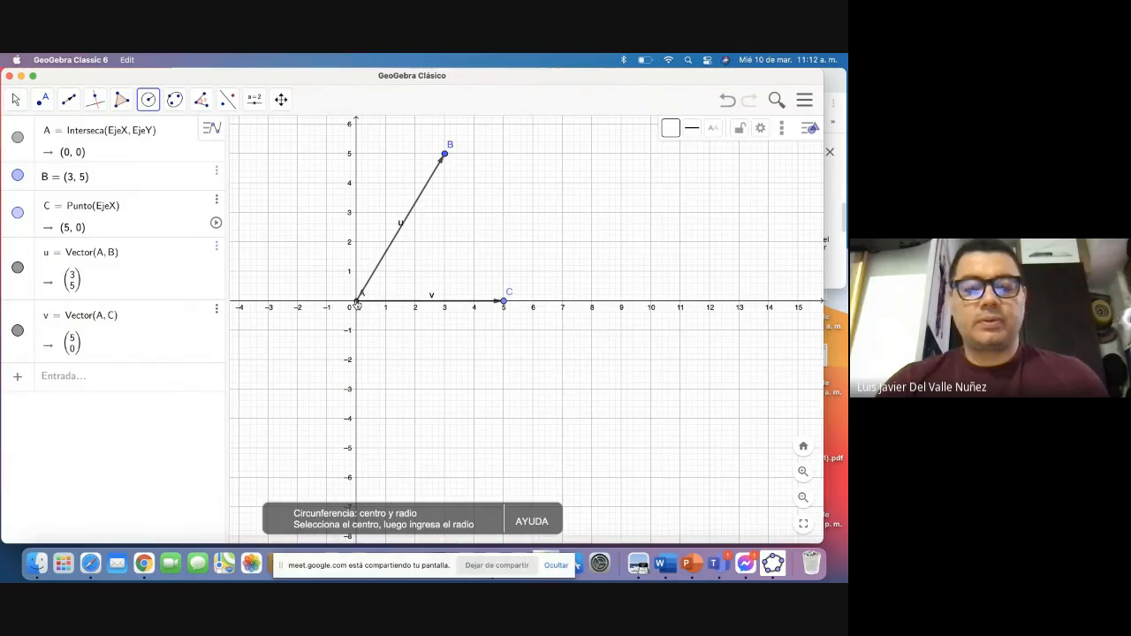
pyautogui.click(357, 303)
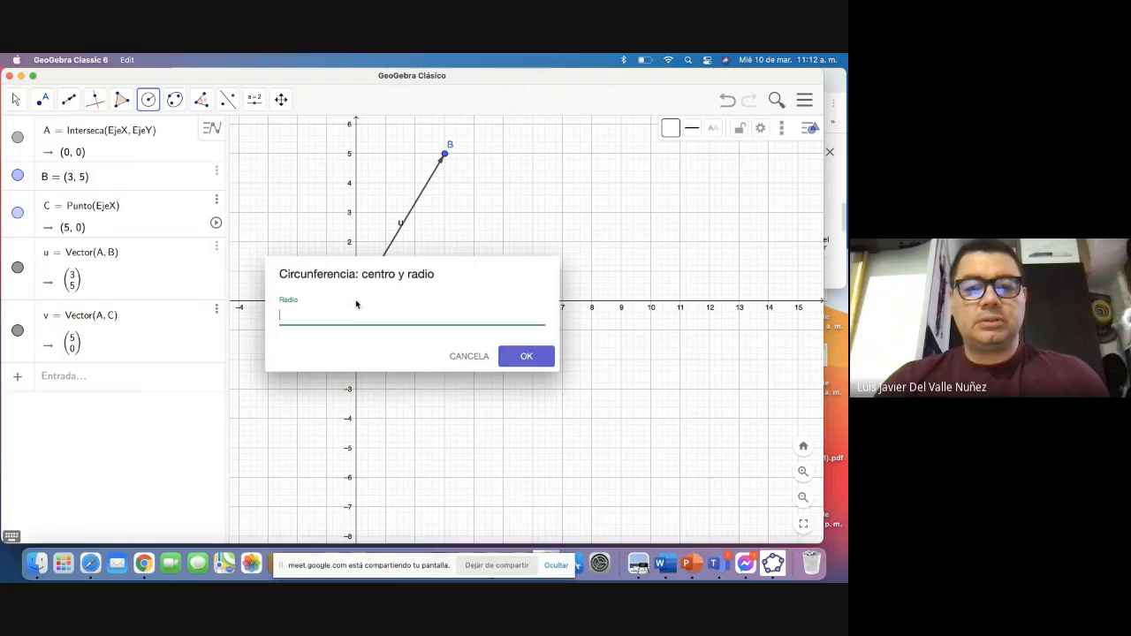
pyautogui.click(595, 191)
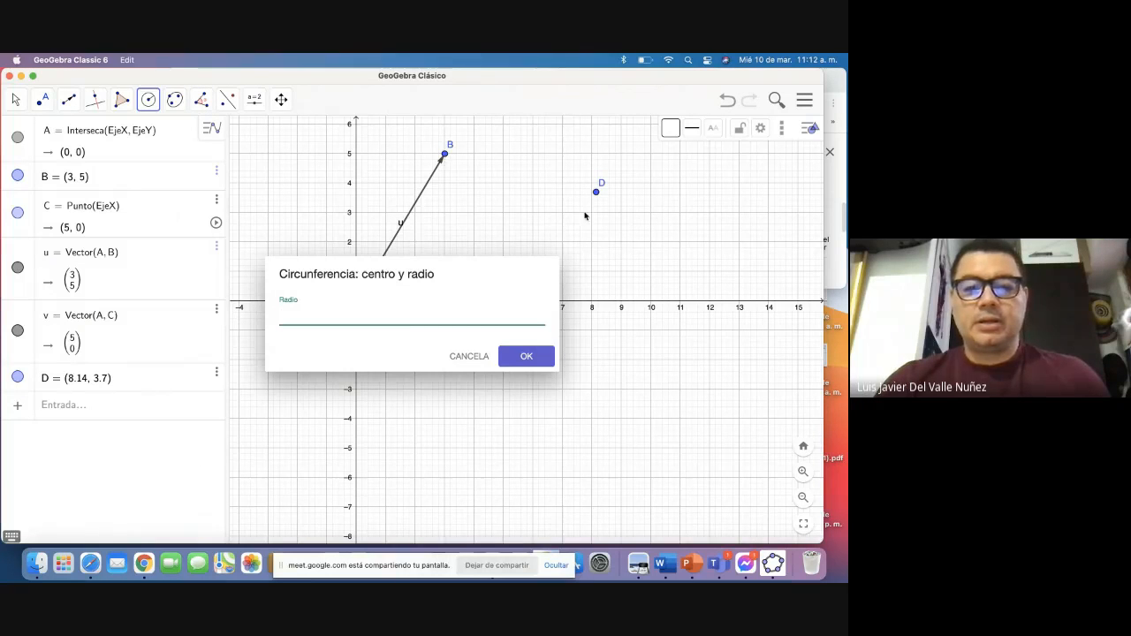
pyautogui.click(469, 356)
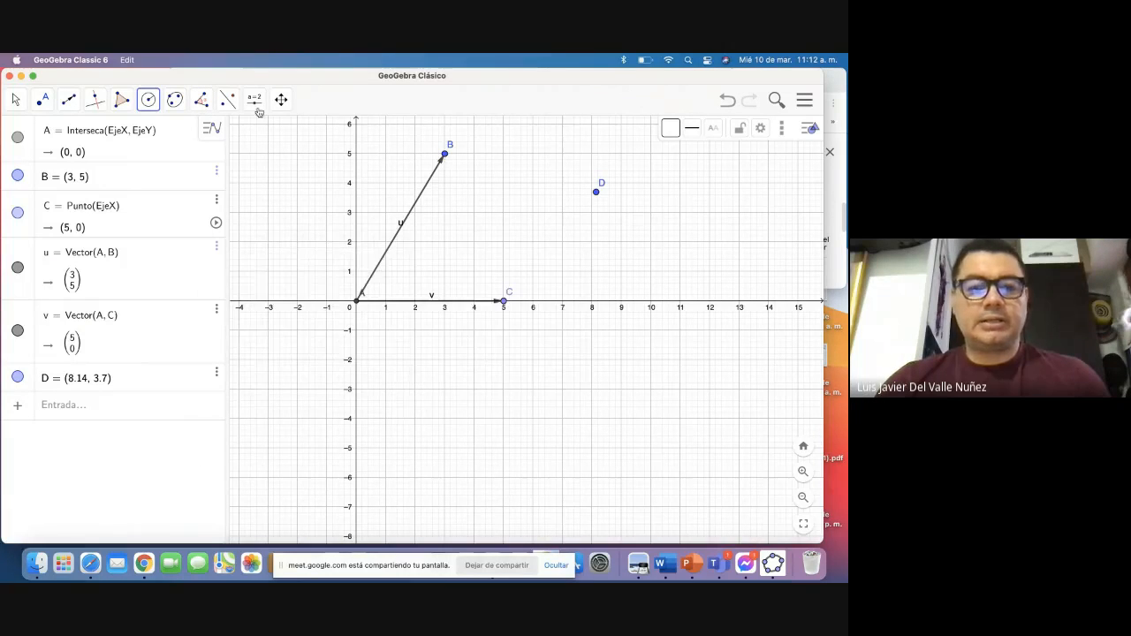
# Step: Draw a circle centred at the origin point A and passing through point C on the x-axis
pyautogui.click(149, 101)
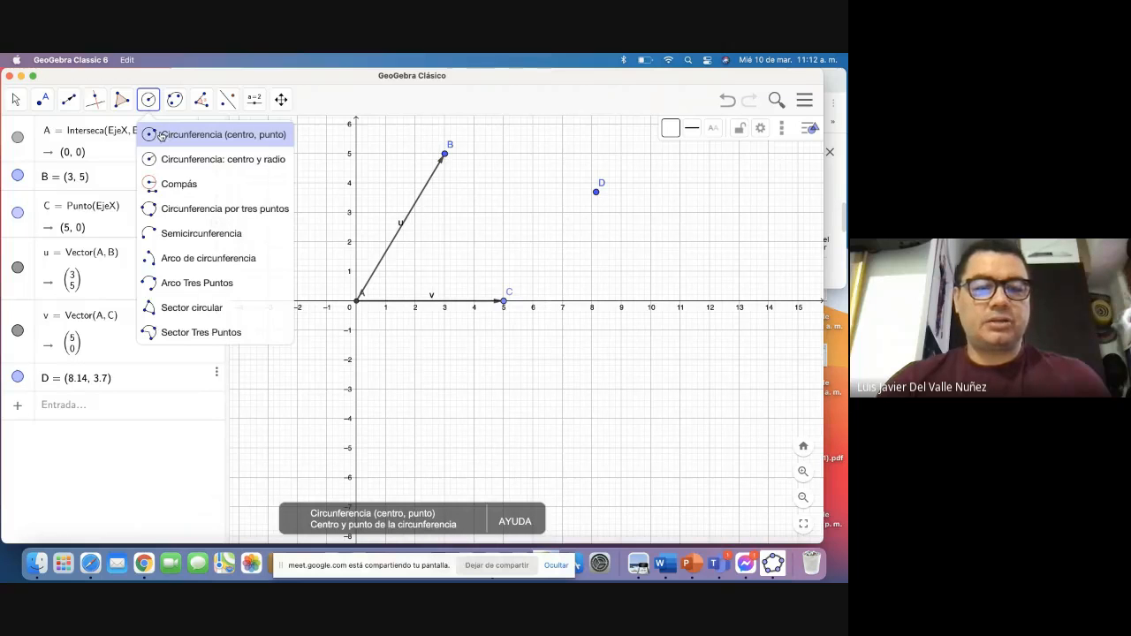
pyautogui.click(161, 135)
pyautogui.click(356, 304)
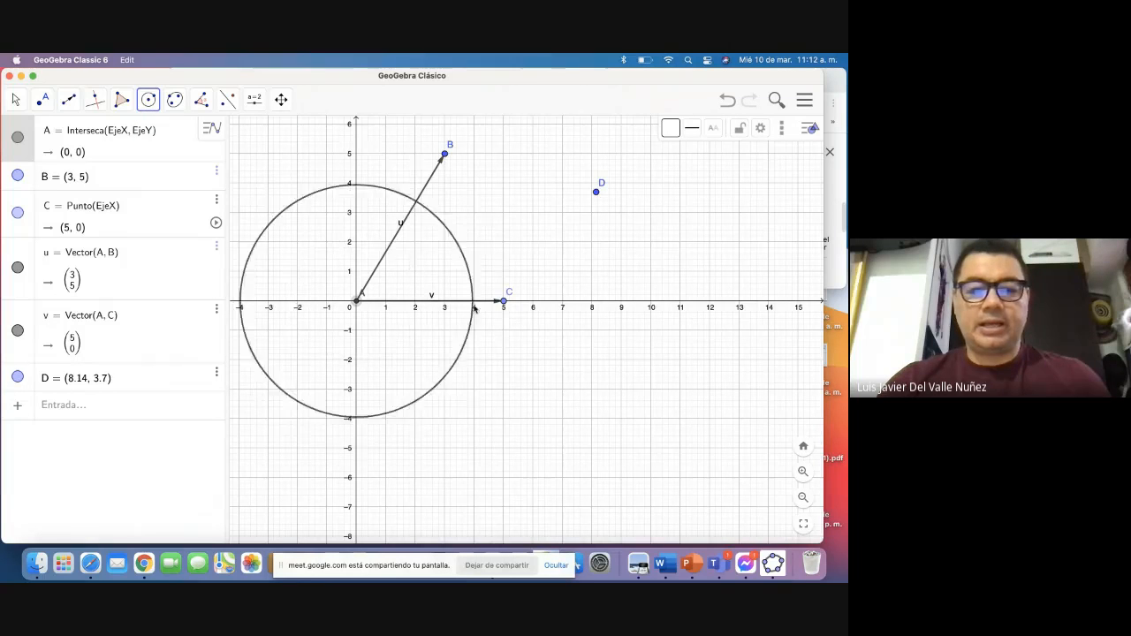
pyautogui.click(502, 303)
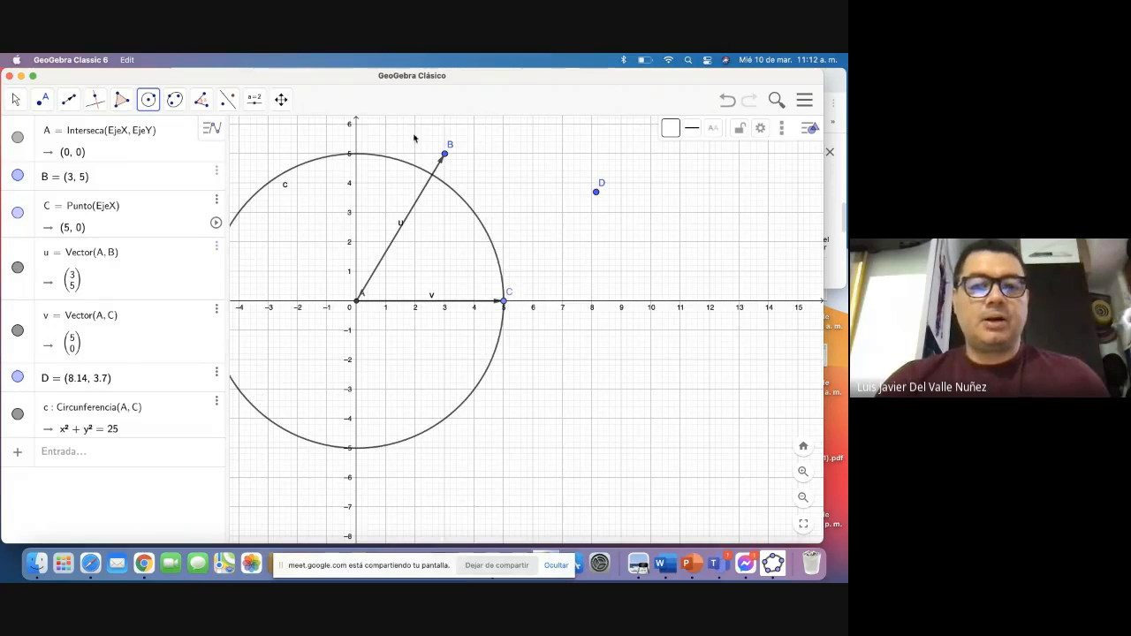
pyautogui.click(445, 157)
pyautogui.click(437, 167)
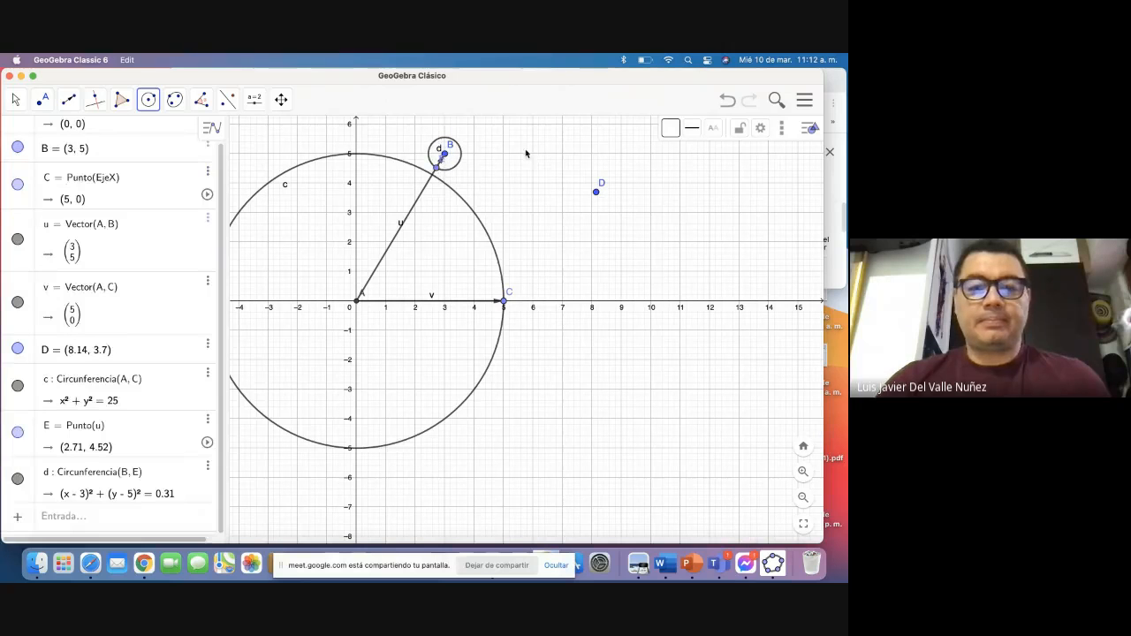
pyautogui.click(728, 101)
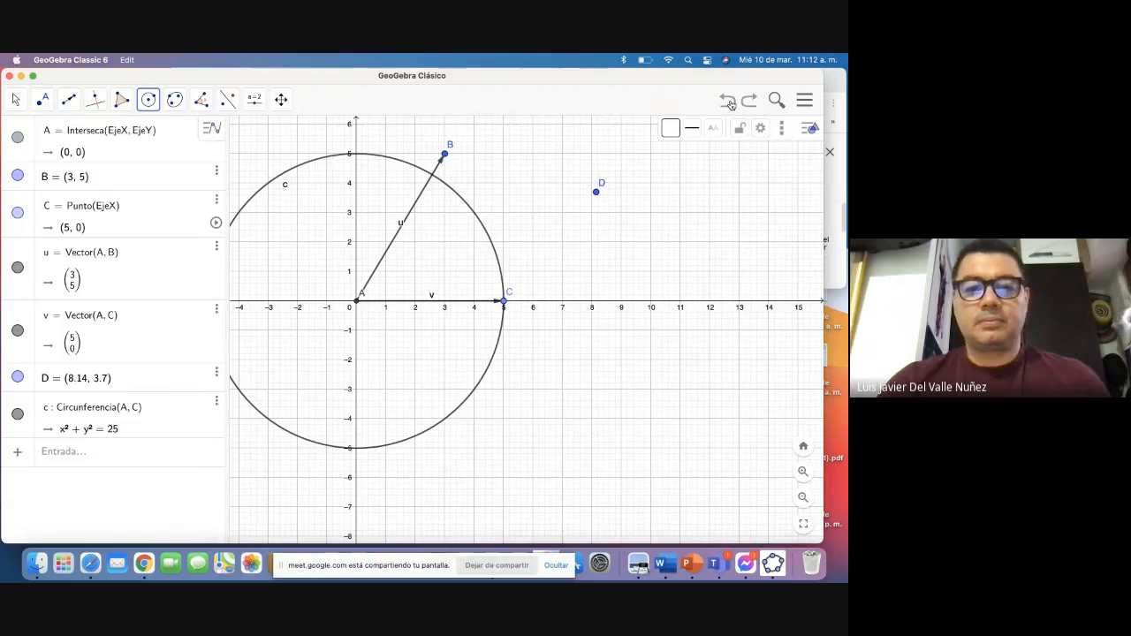
# Step: Move point B, the tip of vector u, onto the circle at about (2.58, 4.28)
pyautogui.click(16, 99)
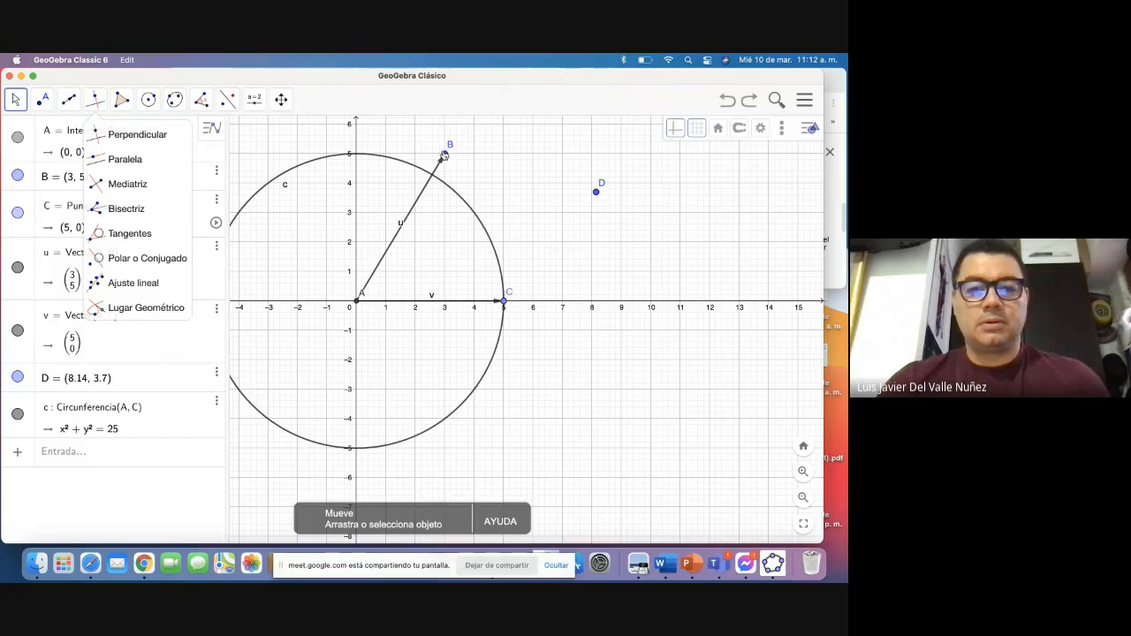
pyautogui.moveTo(445, 155); pyautogui.dragTo(433, 174)
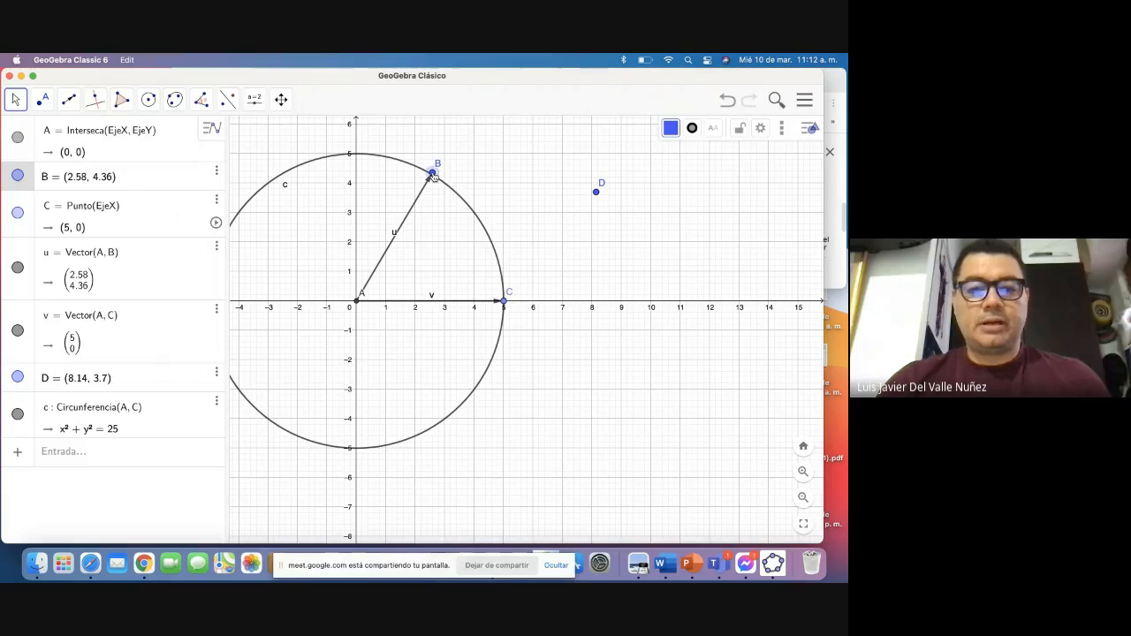
pyautogui.click(440, 179)
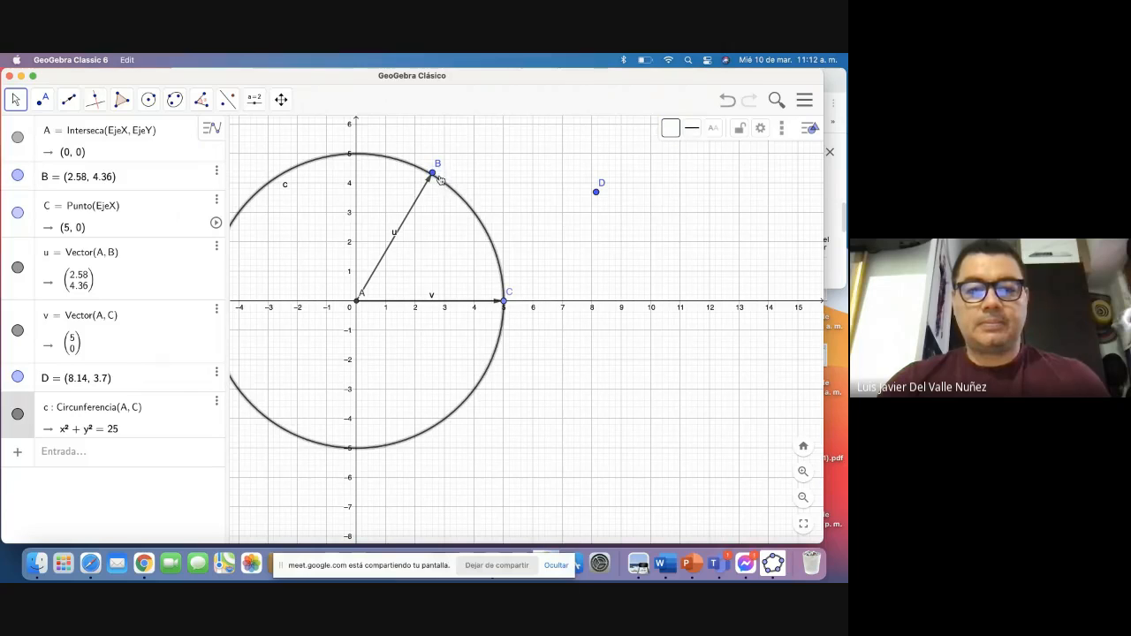
pyautogui.moveTo(433, 178); pyautogui.dragTo(432, 177)
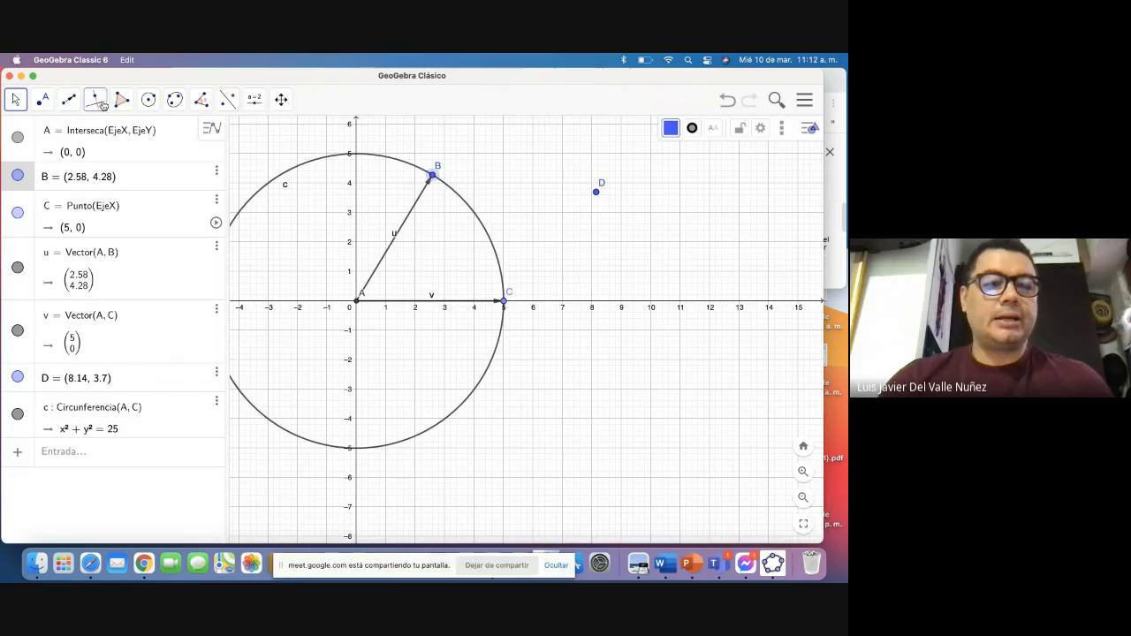
pyautogui.click(69, 100)
pyautogui.click(91, 103)
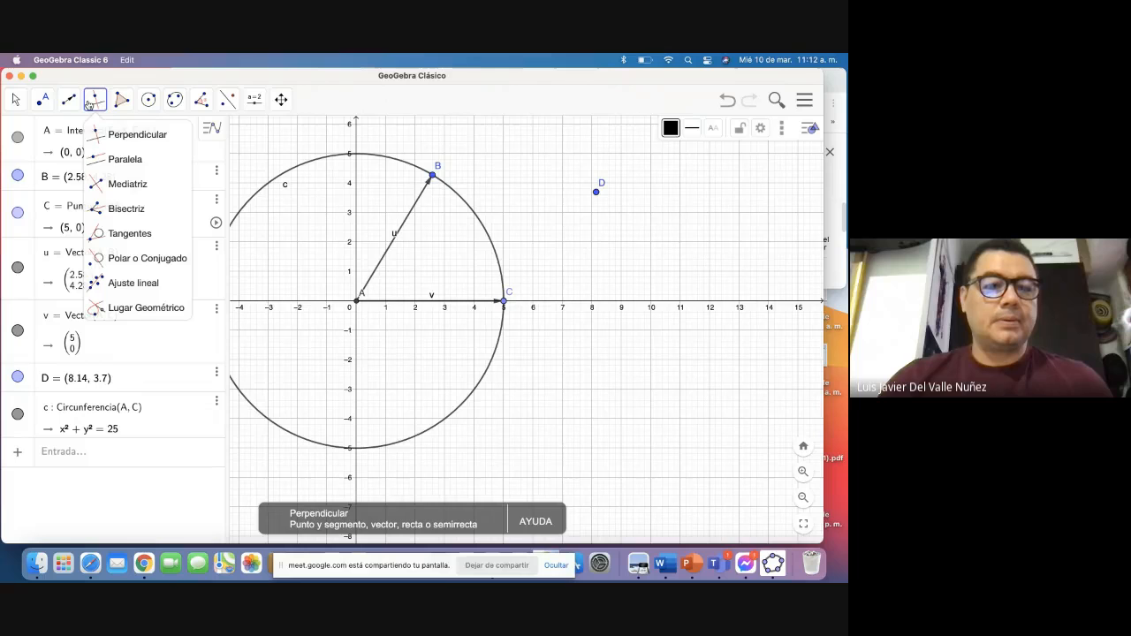
pyautogui.moveTo(165, 113)
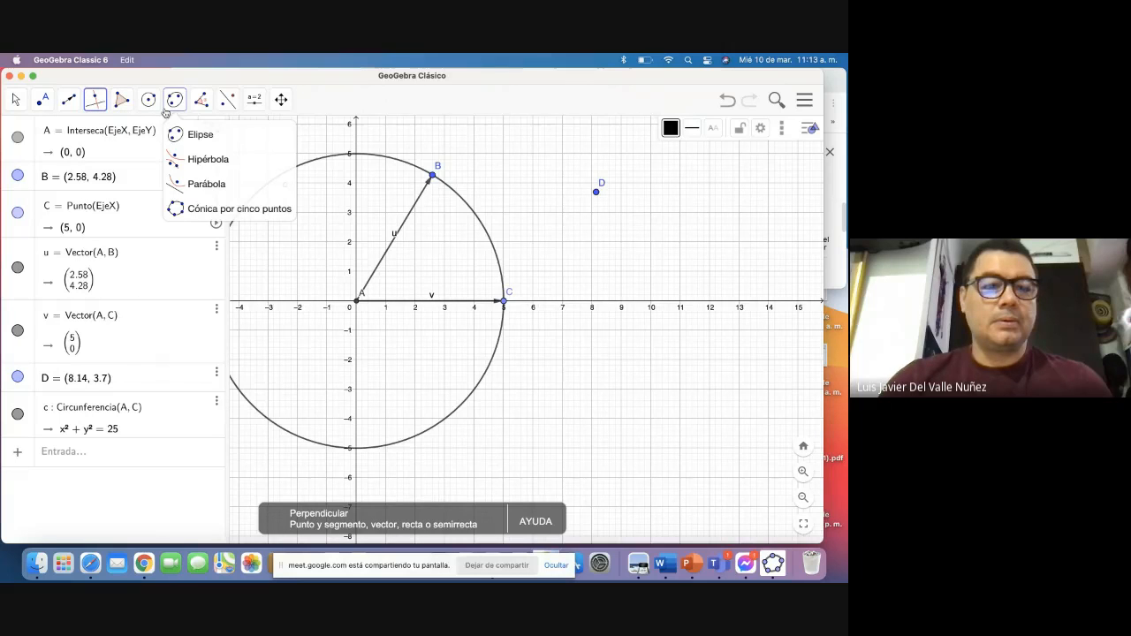
pyautogui.moveTo(200, 107)
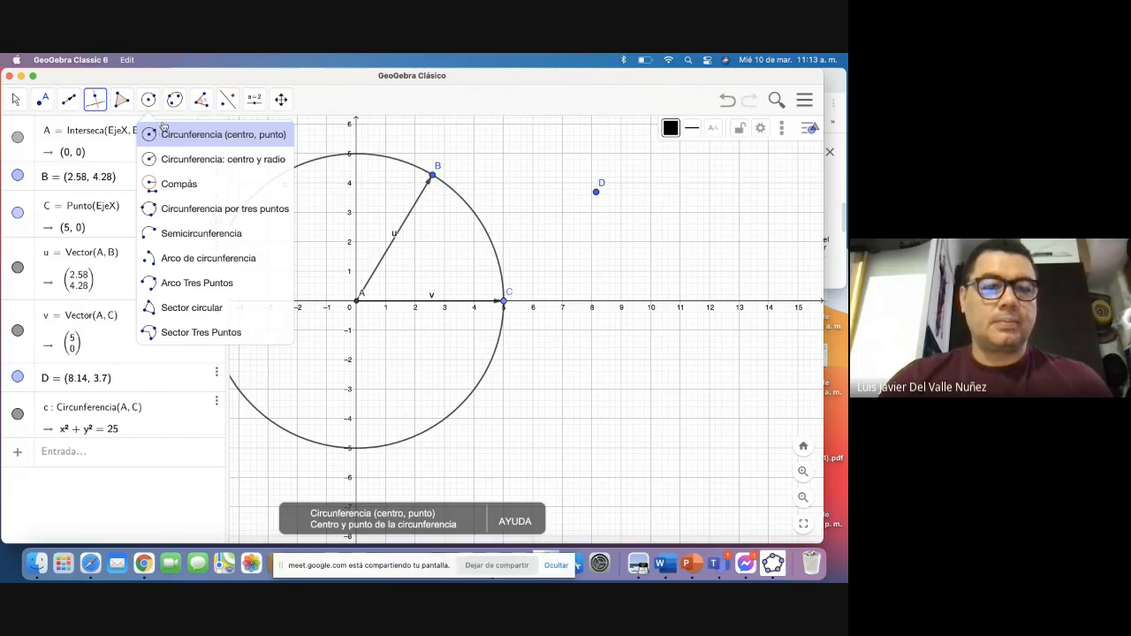
pyautogui.moveTo(247, 109)
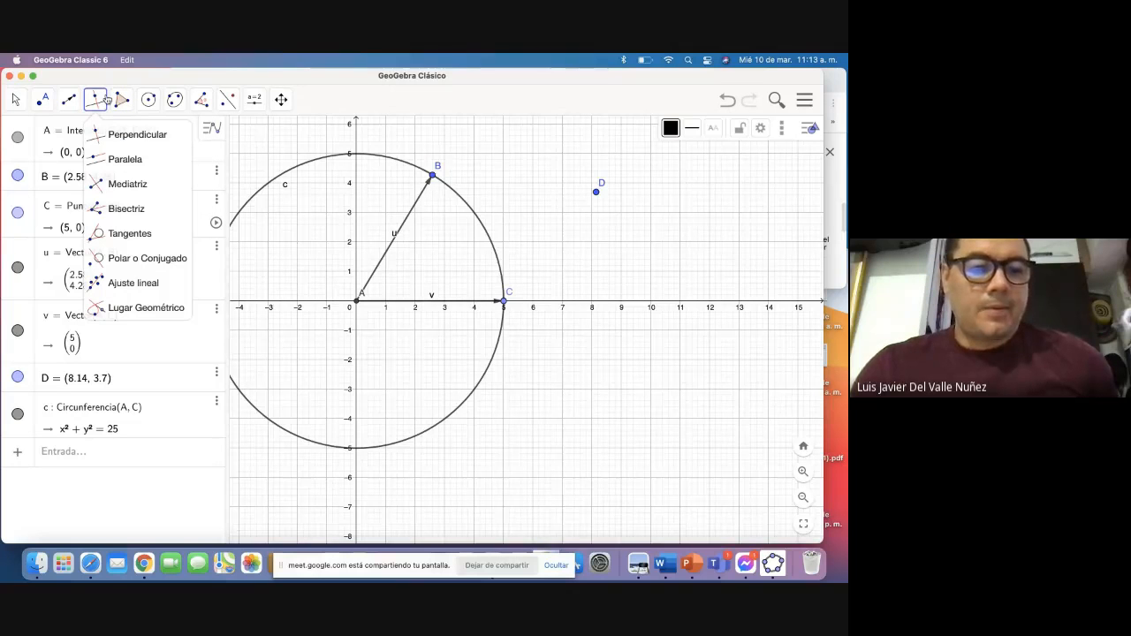
pyautogui.moveTo(71, 96)
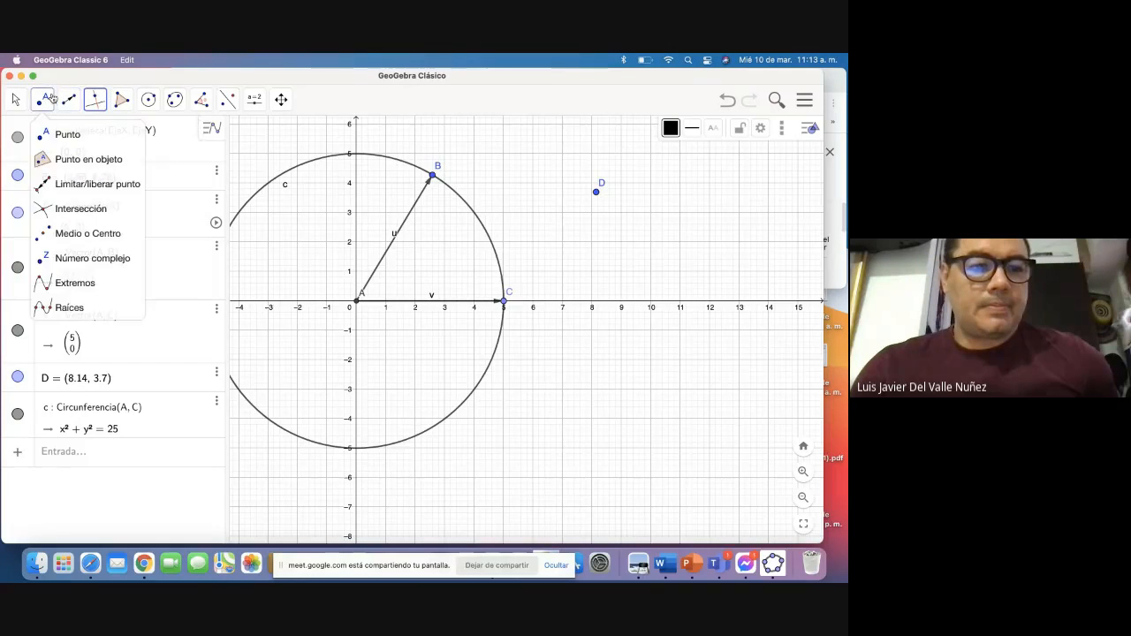
pyautogui.click(71, 208)
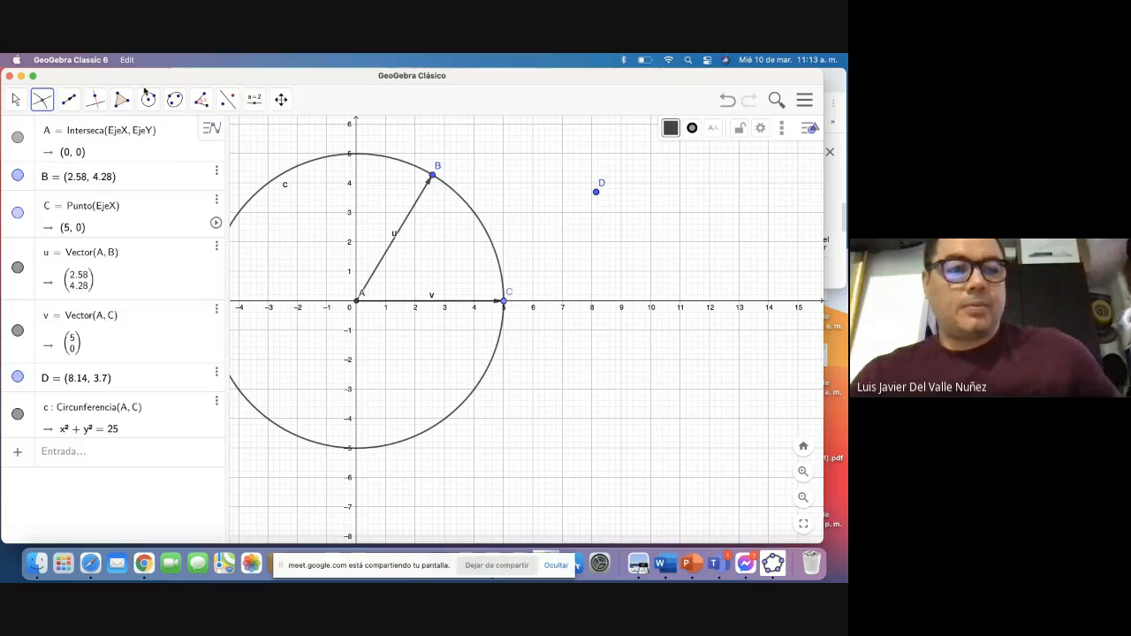
# Step: Move point B further along the circle to about (3.18, 3.8)
pyautogui.click(15, 99)
pyautogui.moveTo(434, 177)
pyautogui.mouseDown()
pyautogui.moveTo(439, 205)
pyautogui.moveTo(450, 193)
pyautogui.mouseUp()
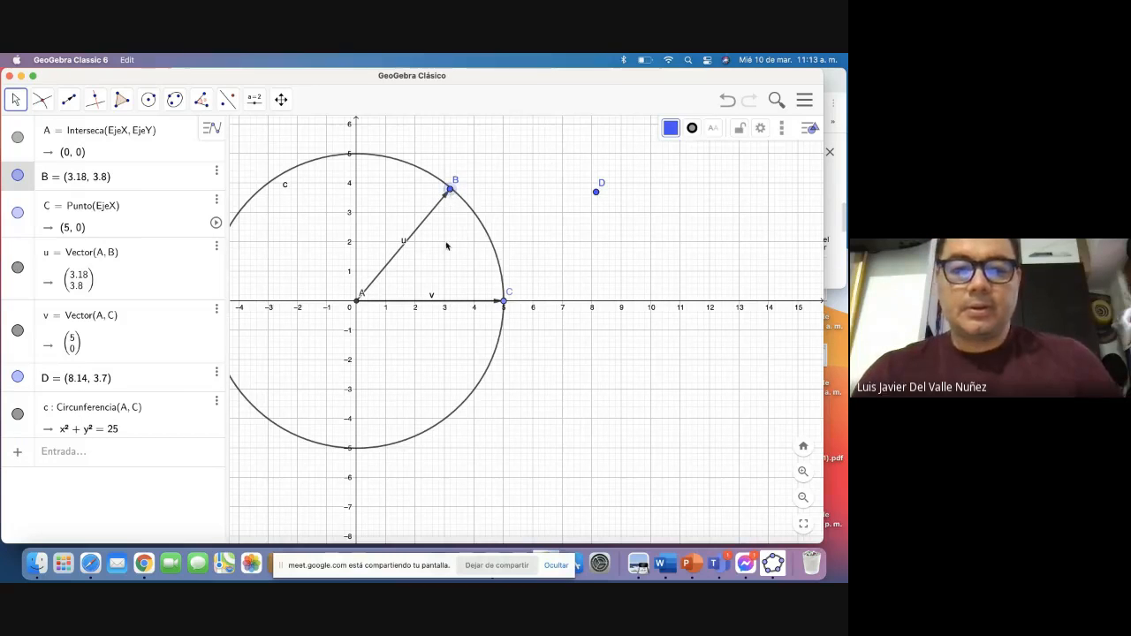
# Step: Delete vector u between A and B, and nudge point B to about (3.24, 3.8)
pyautogui.click(421, 226)
pyautogui.press('Delete')
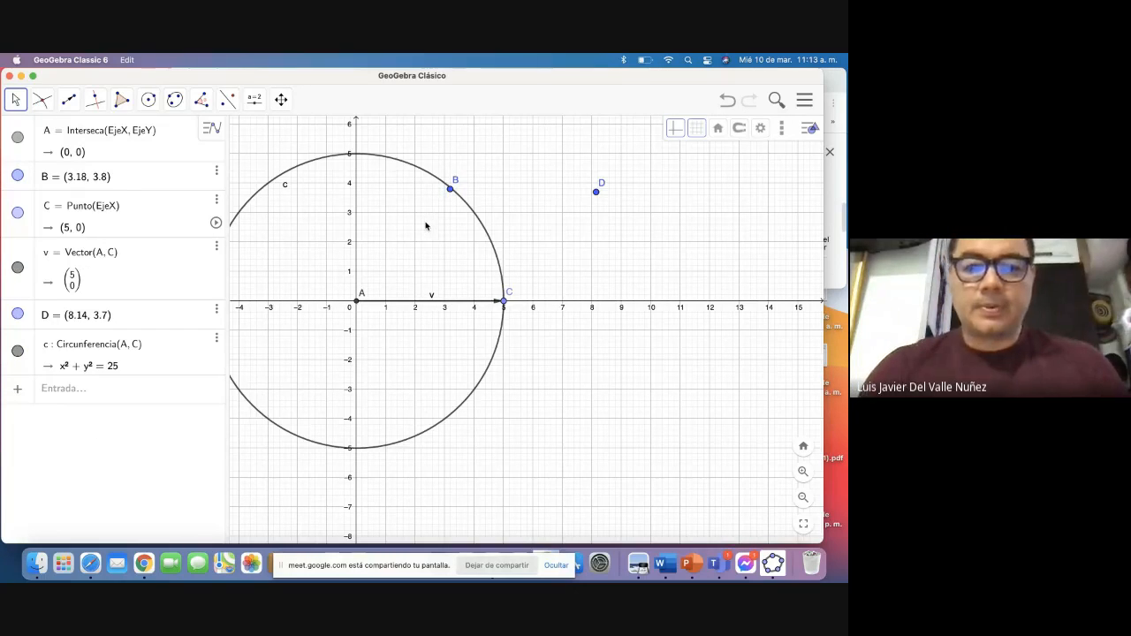
pyautogui.moveTo(451, 192); pyautogui.dragTo(453, 193)
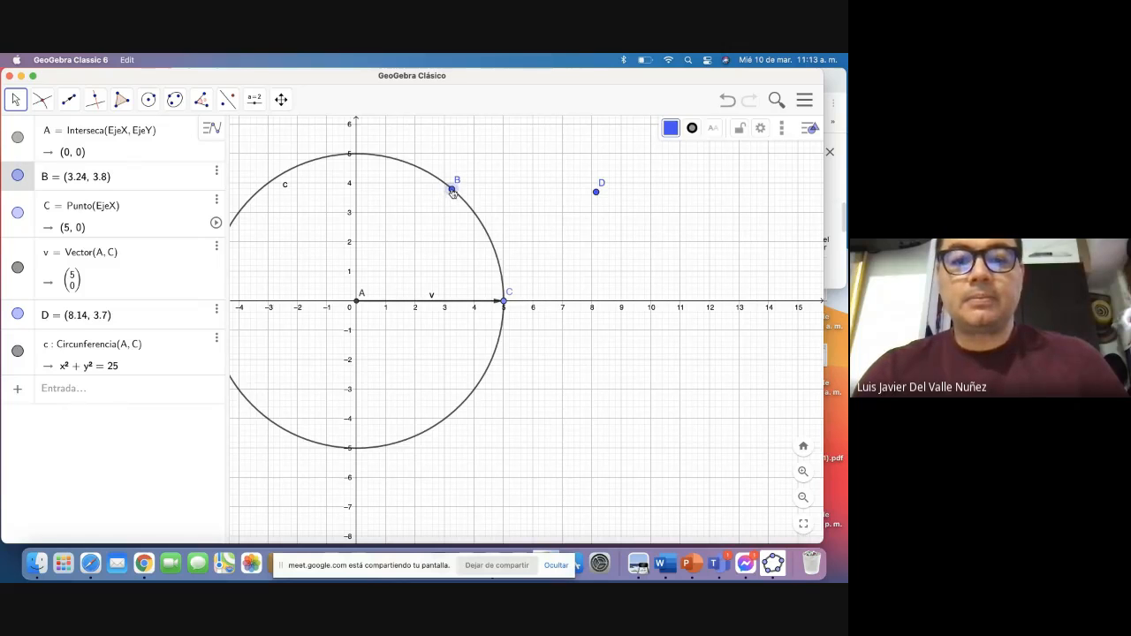
# Step: Try to tie point B to circle c with the Intersection tool, keeping B's definition as (3.24, 3.8)
pyautogui.click(41, 99)
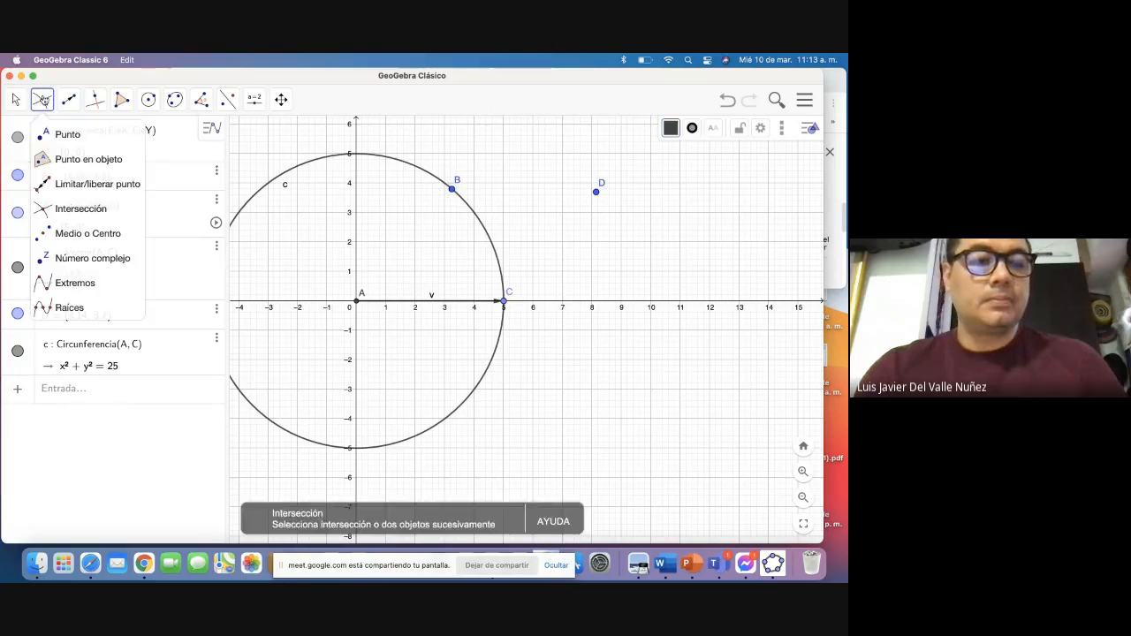
pyautogui.click(51, 210)
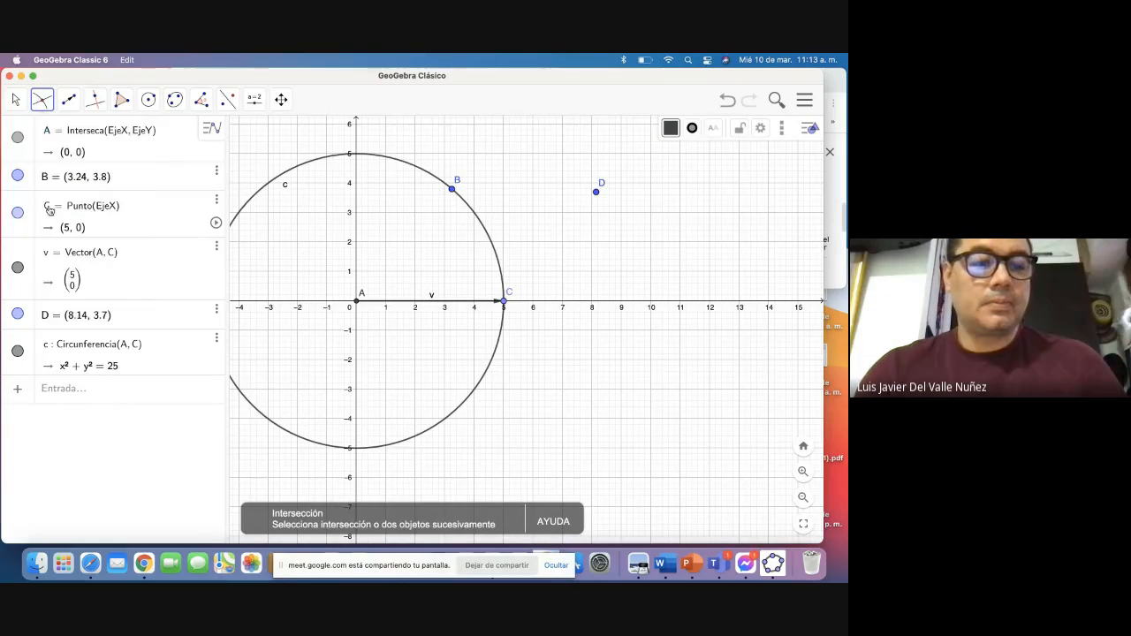
pyautogui.click(452, 196)
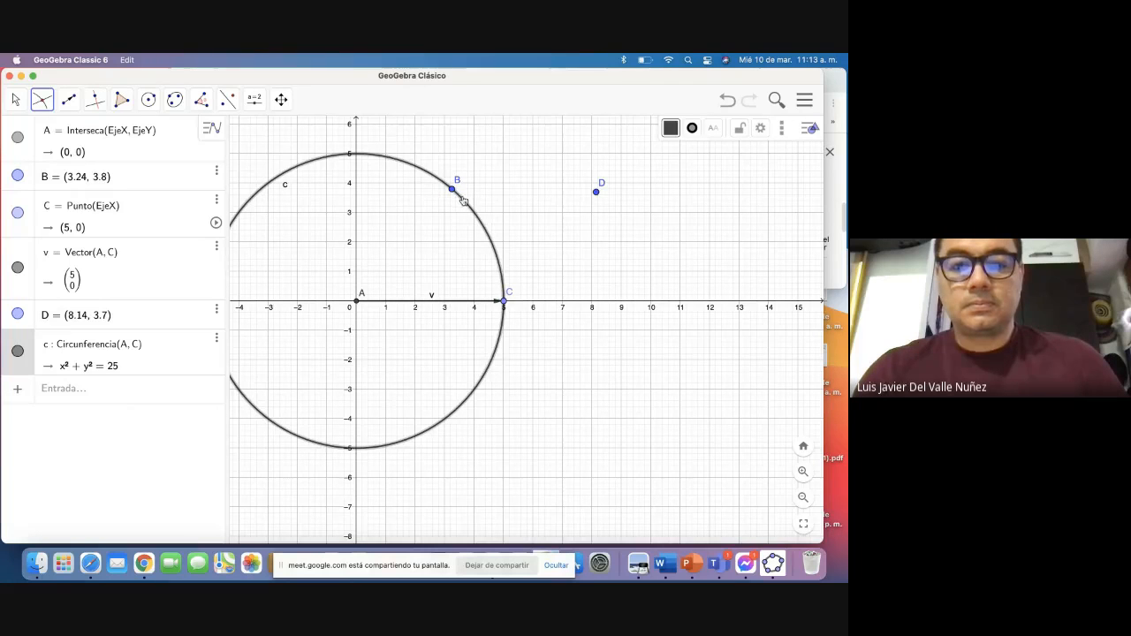
pyautogui.click(460, 201)
pyautogui.doubleClick(451, 190)
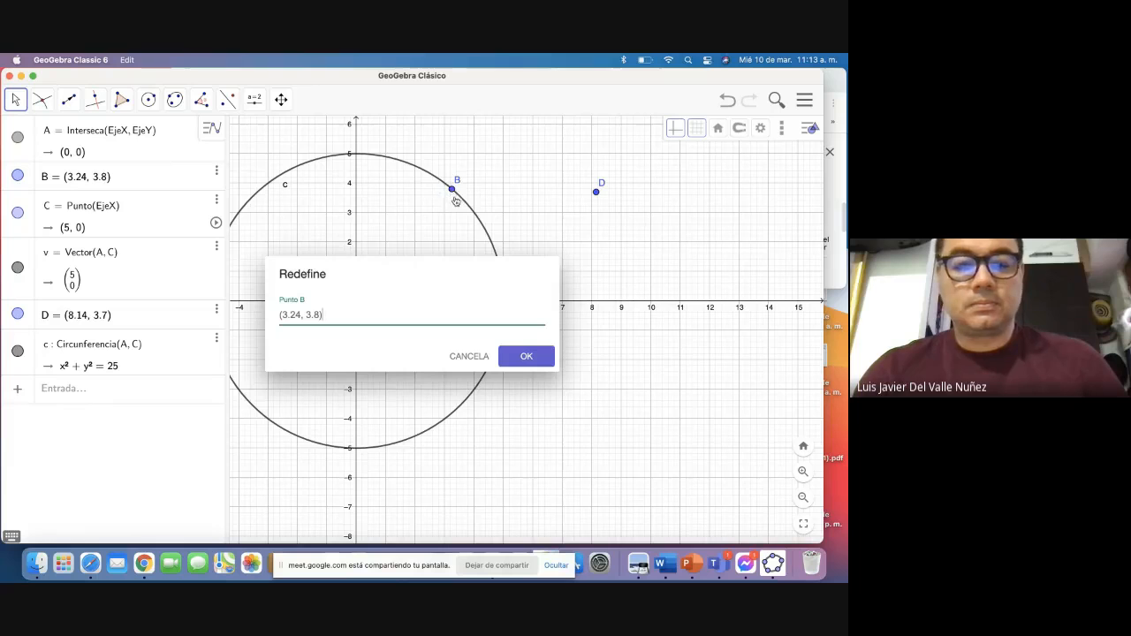
pyautogui.click(526, 356)
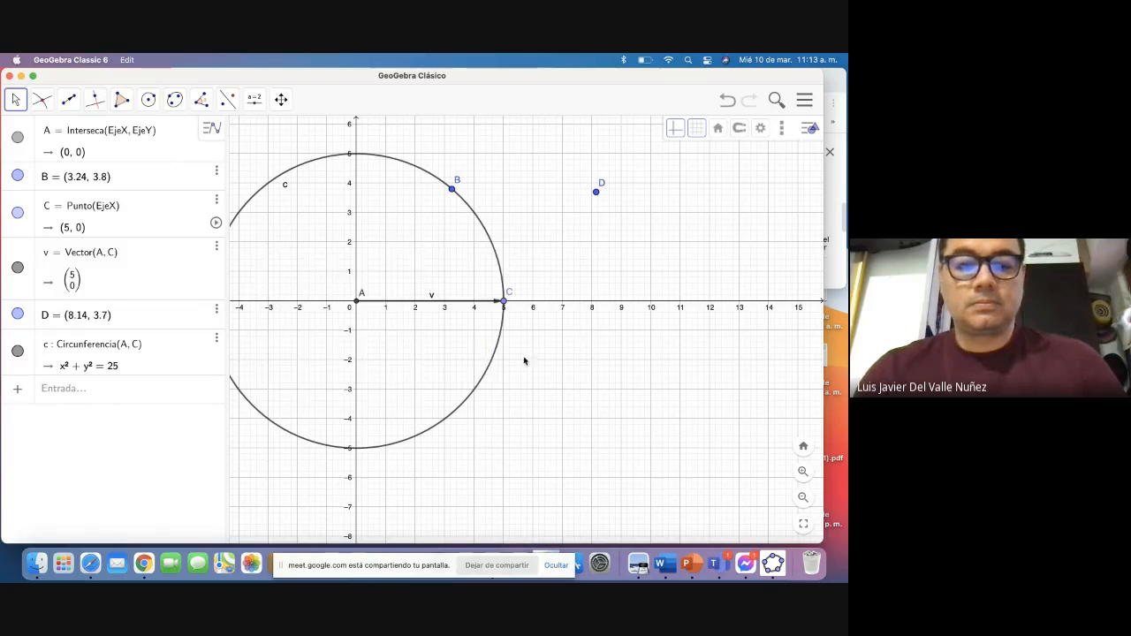
# Step: Test whether point B is attached to the circle by moving it outward to about (3.8, 5.02)
pyautogui.click(472, 213)
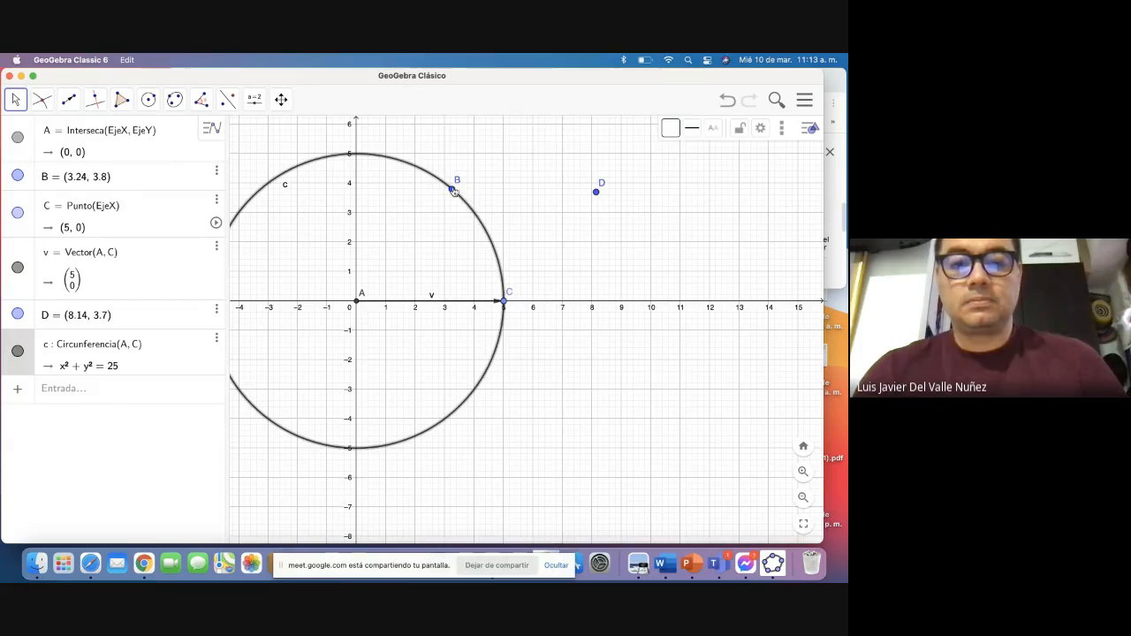
pyautogui.click(453, 191)
pyautogui.click(13, 99)
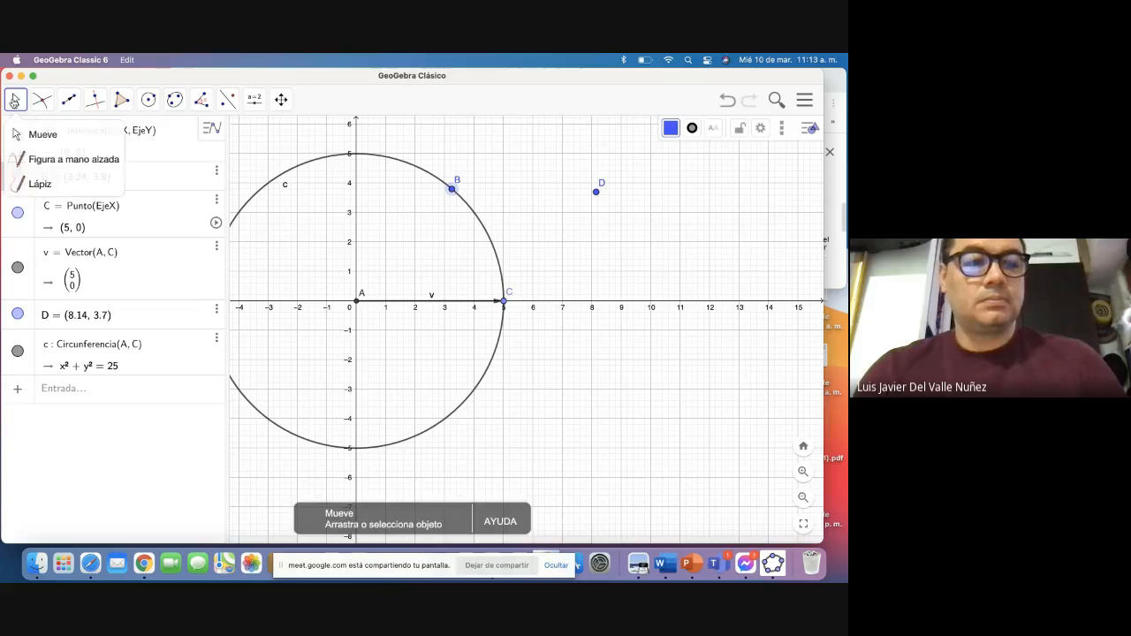
pyautogui.click(36, 135)
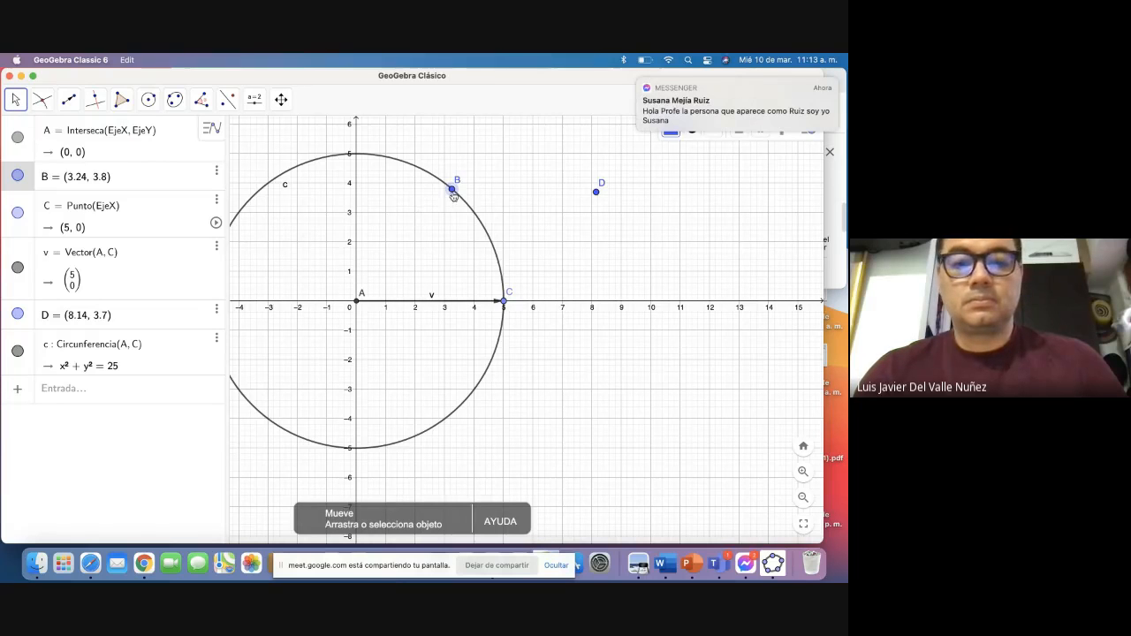
pyautogui.moveTo(454, 195); pyautogui.dragTo(469, 154)
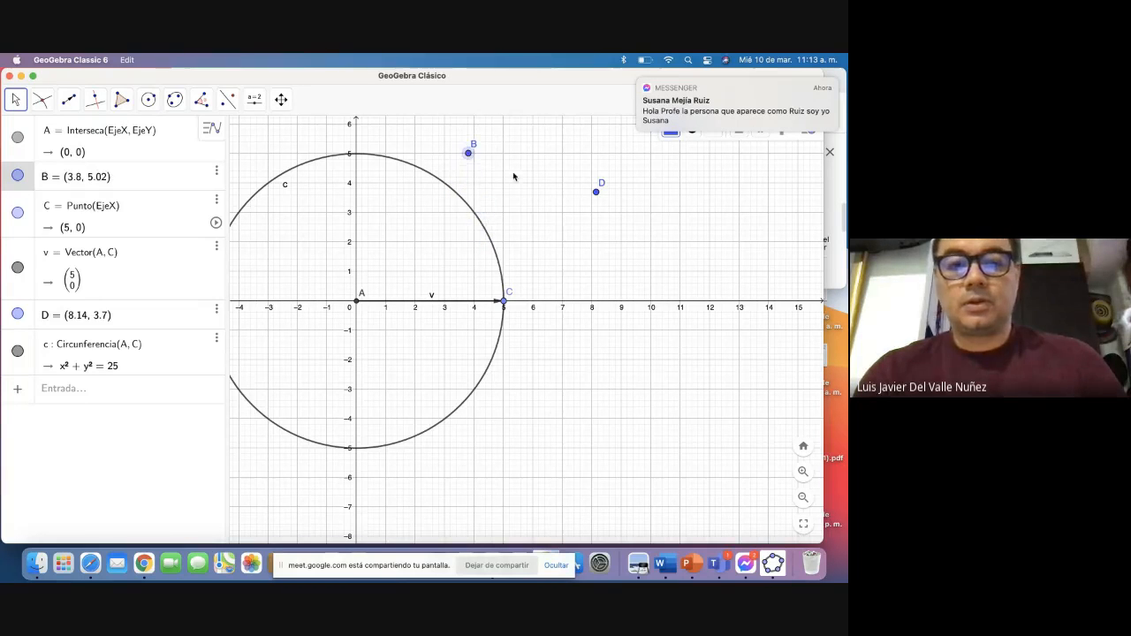
# Step: Delete the free points B and D, leaving only A, C, vector v and the circle
pyautogui.click(468, 154)
pyautogui.press('Delete')
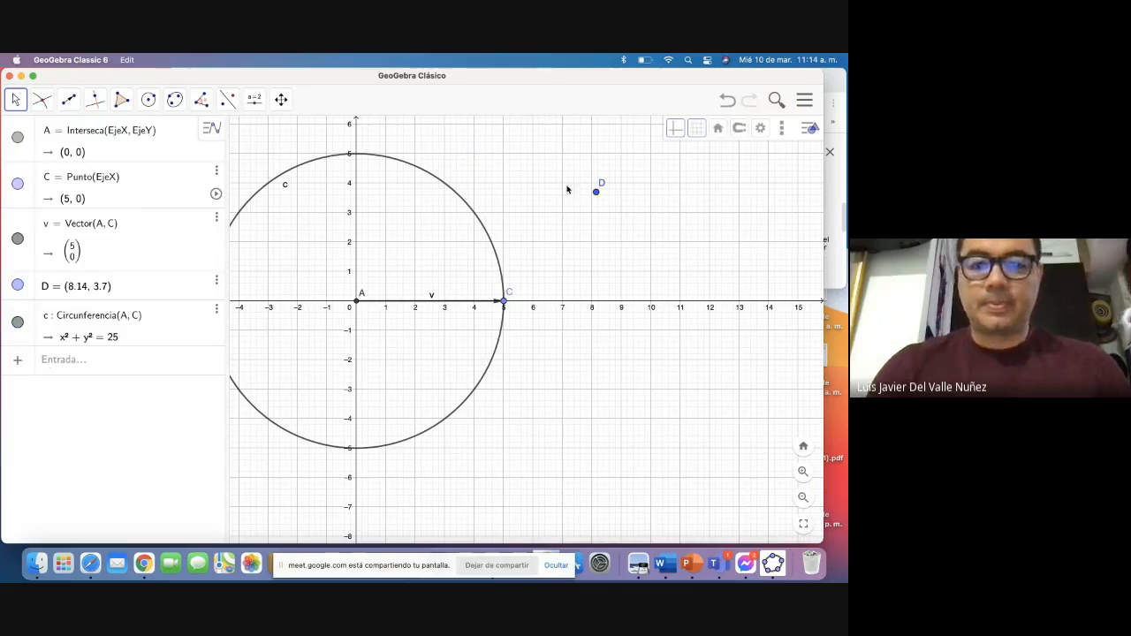
pyautogui.click(595, 192)
pyautogui.press('Delete')
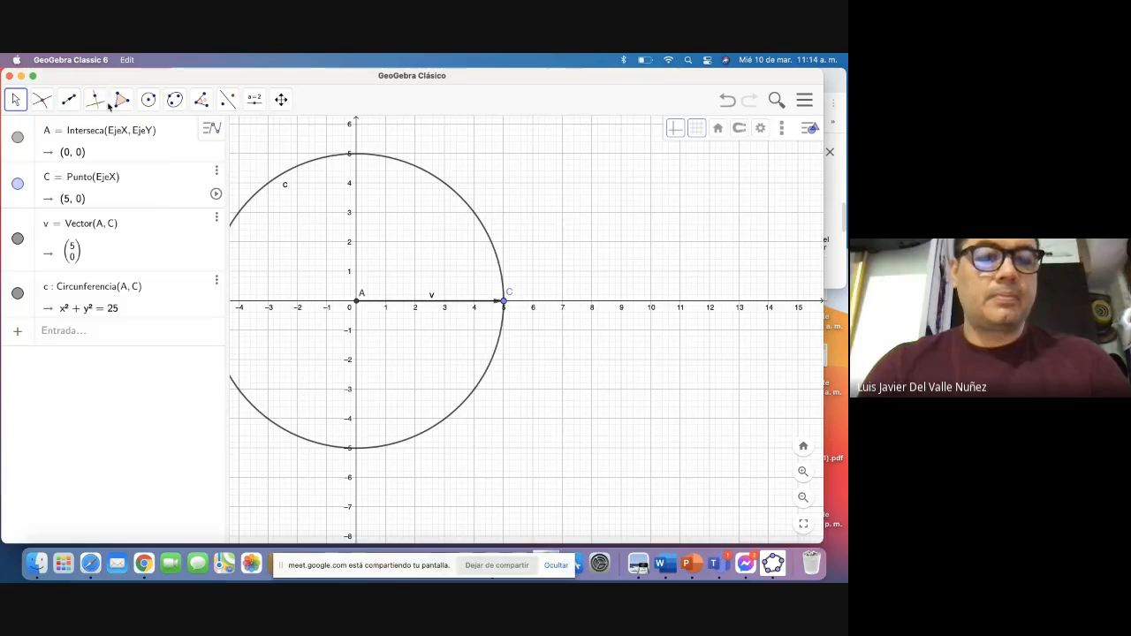
# Step: Place a new point B on circle c at about (1.98, 4.59)
pyautogui.click(44, 101)
pyautogui.click(44, 135)
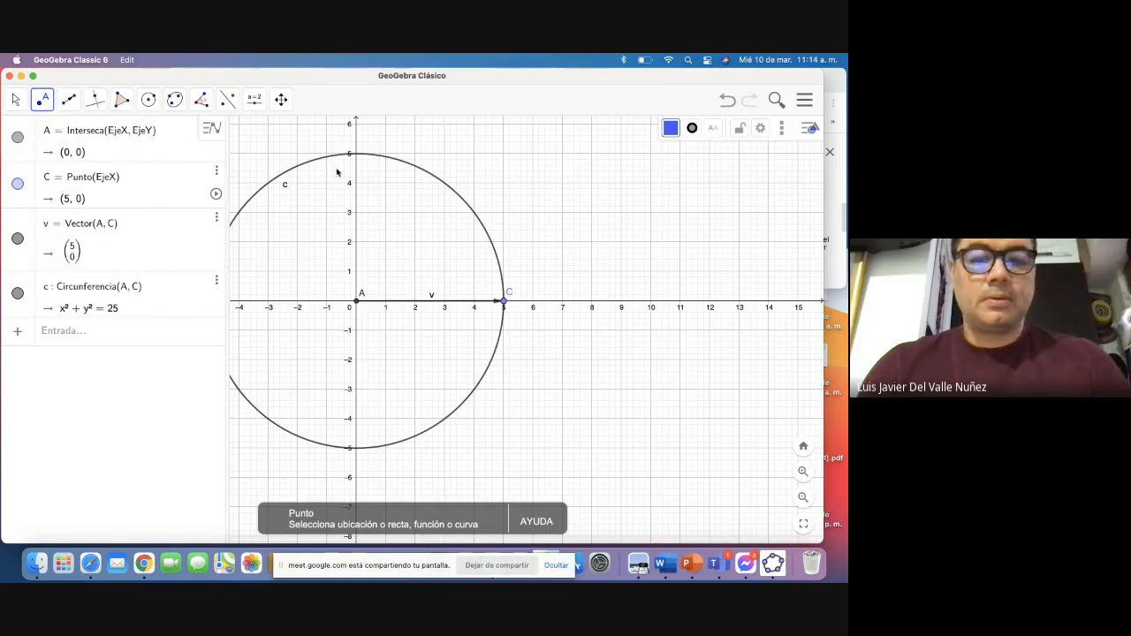
pyautogui.click(415, 166)
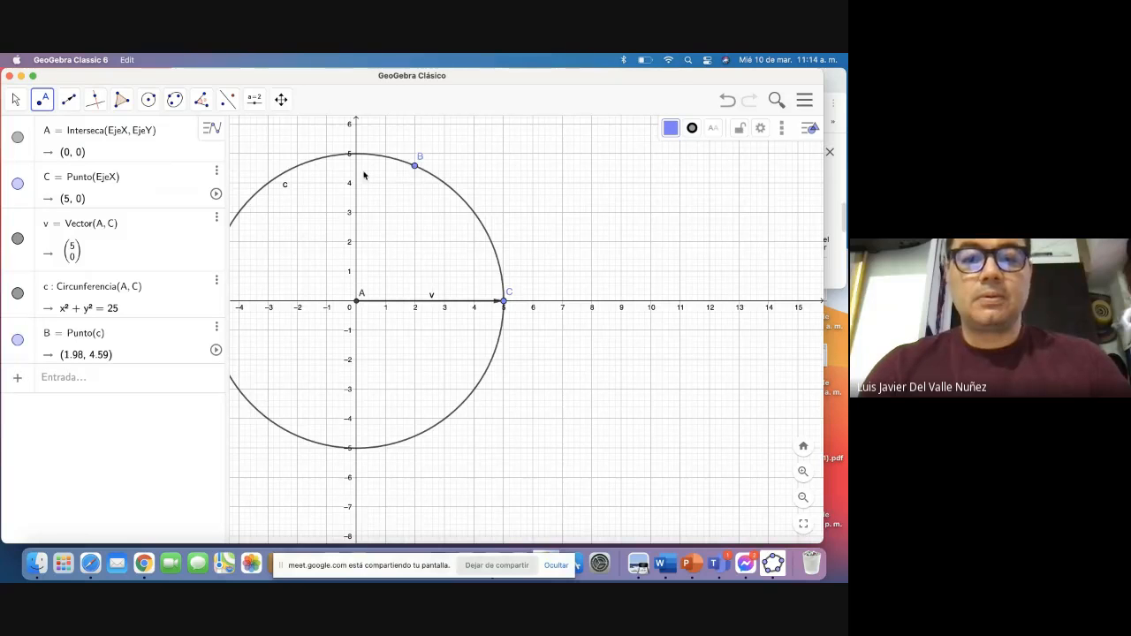
# Step: Try to intersect the new point B with circle c, keeping B's definition as Punto(c)
pyautogui.click(68, 99)
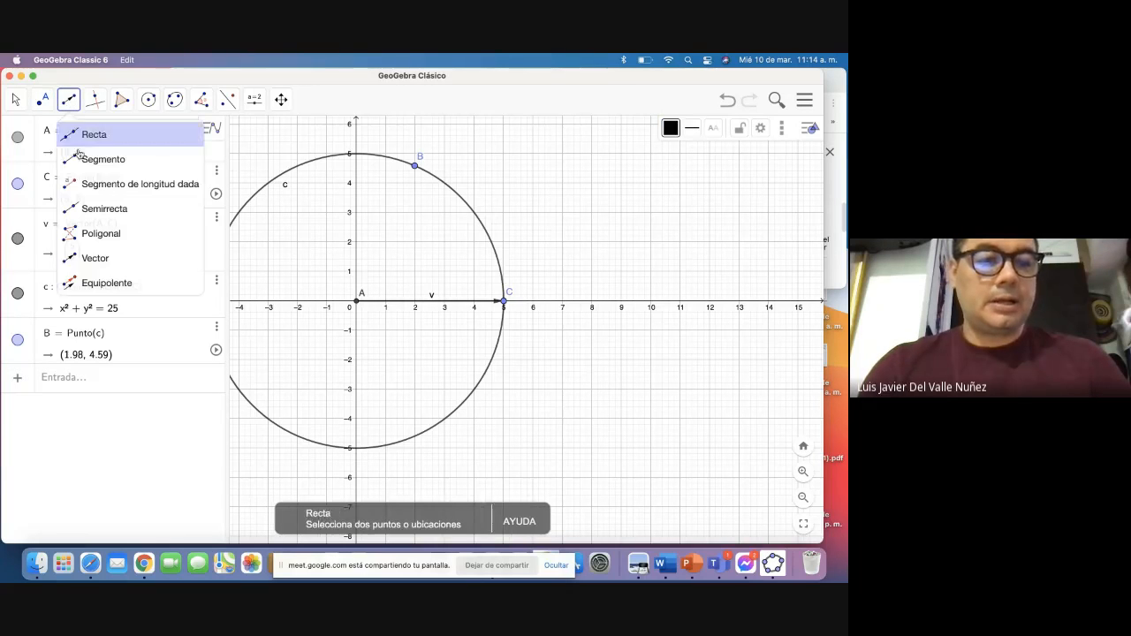
pyautogui.moveTo(104, 108)
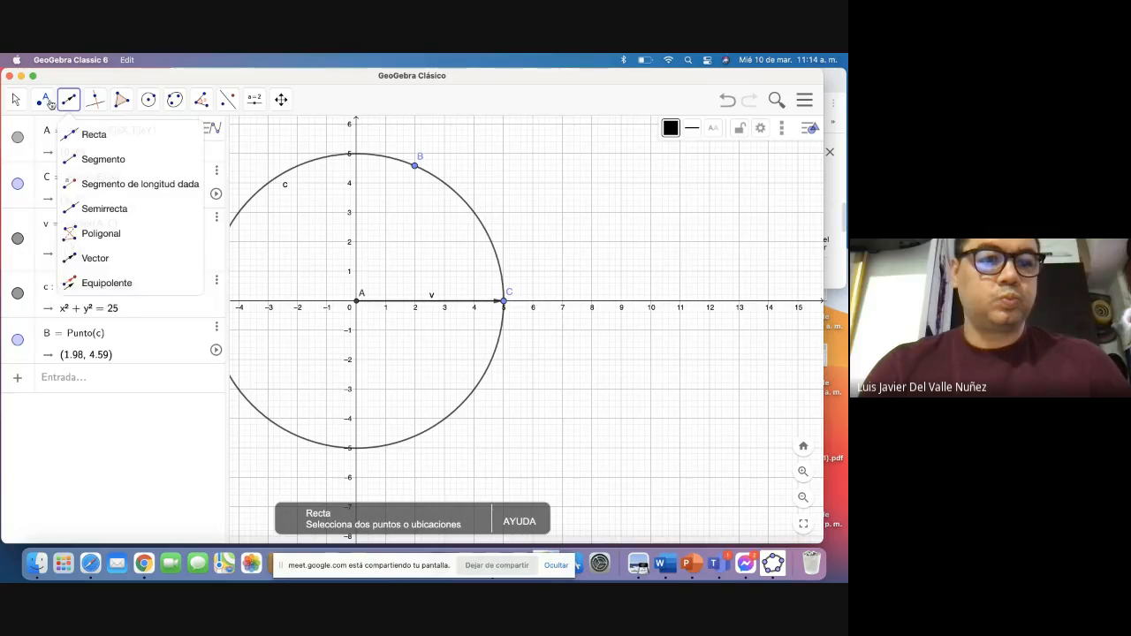
pyautogui.click(67, 211)
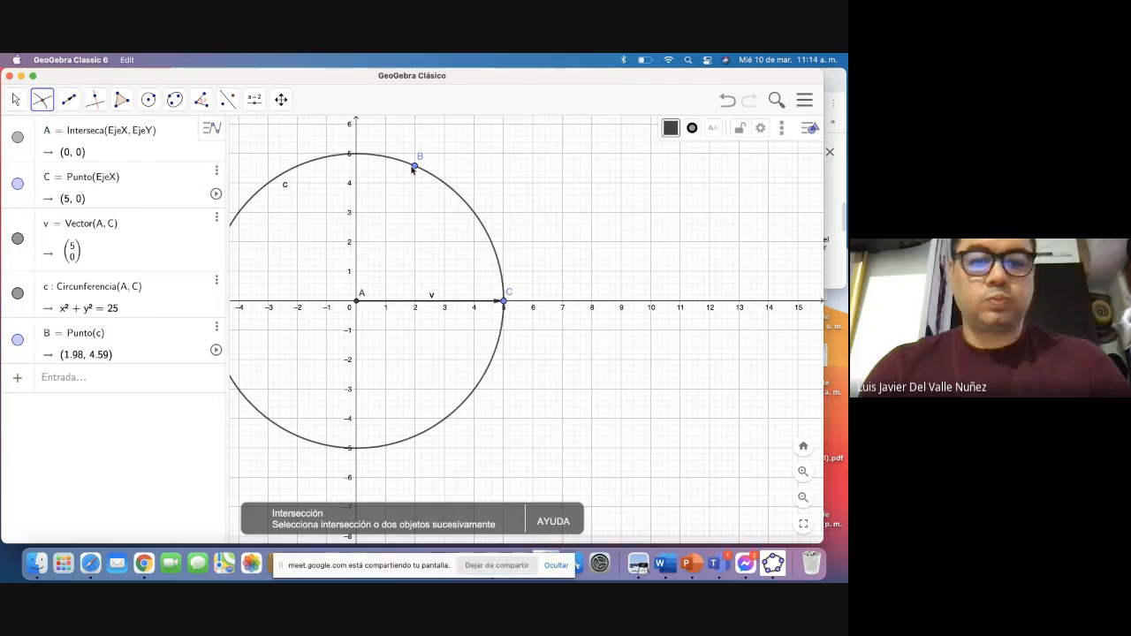
pyautogui.click(417, 169)
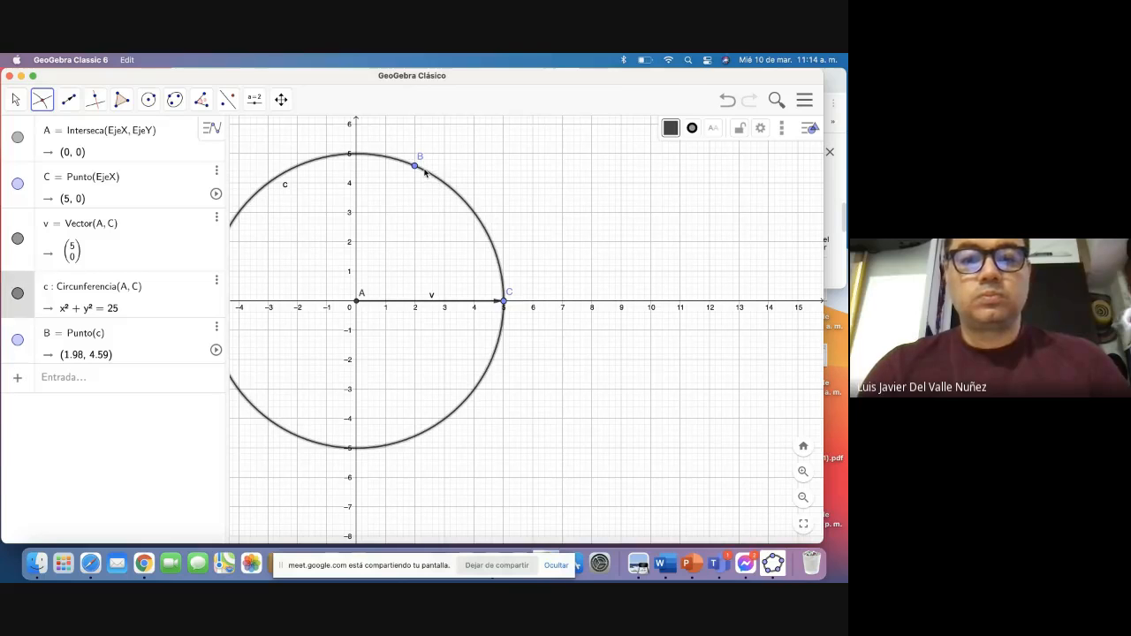
pyautogui.click(417, 170)
pyautogui.doubleClick(416, 167)
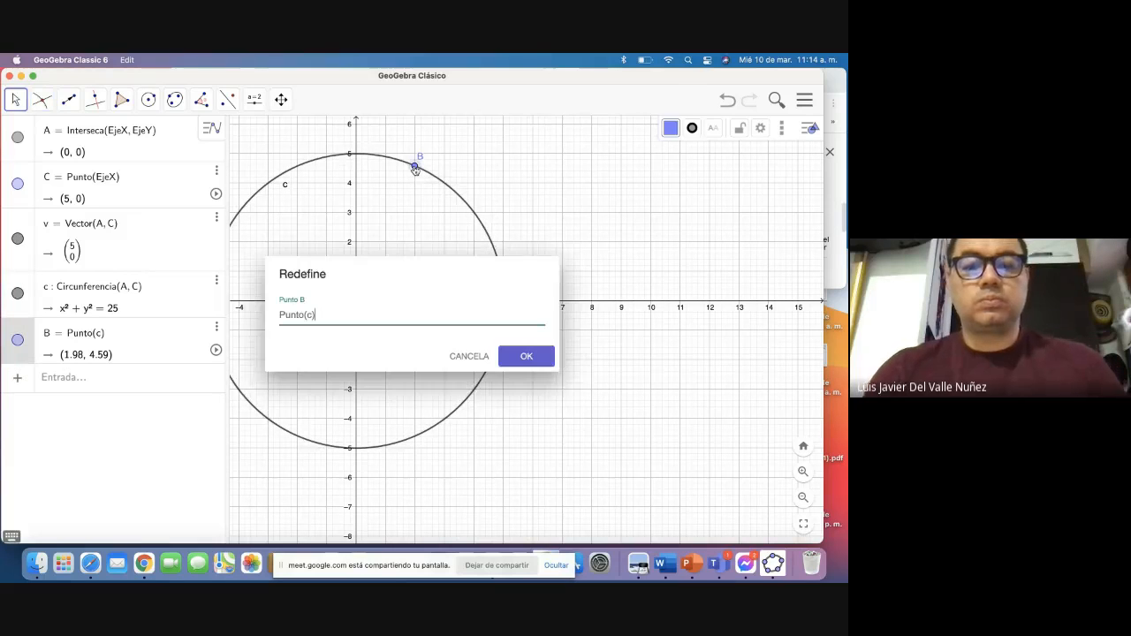
pyautogui.click(549, 361)
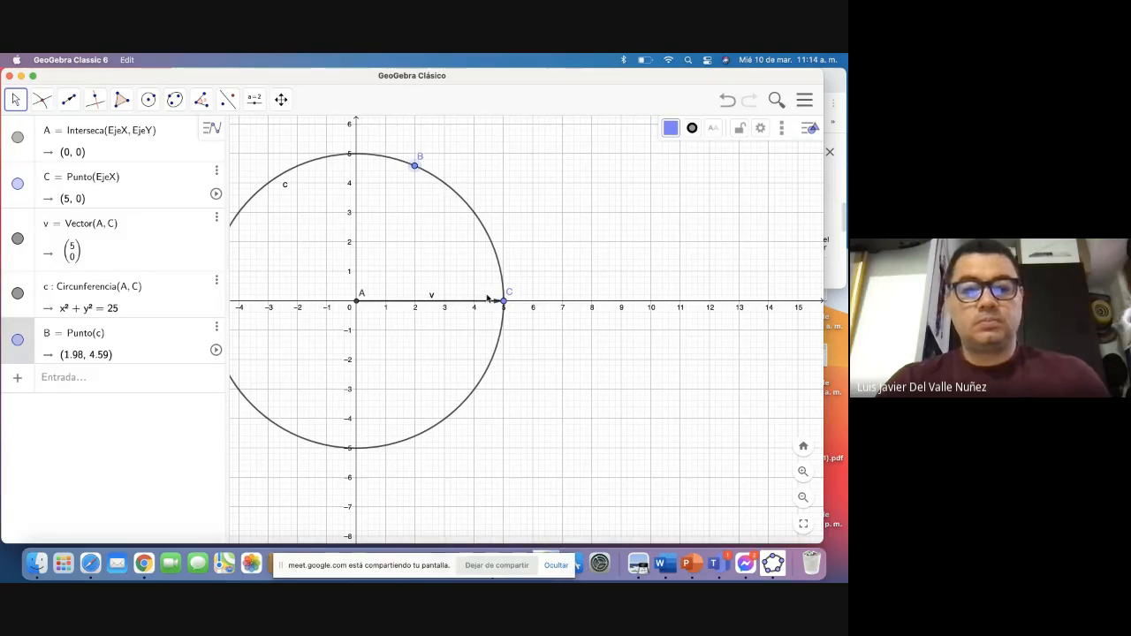
# Step: Move point B along the circle to about (3.8, 3.25)
pyautogui.click(41, 99)
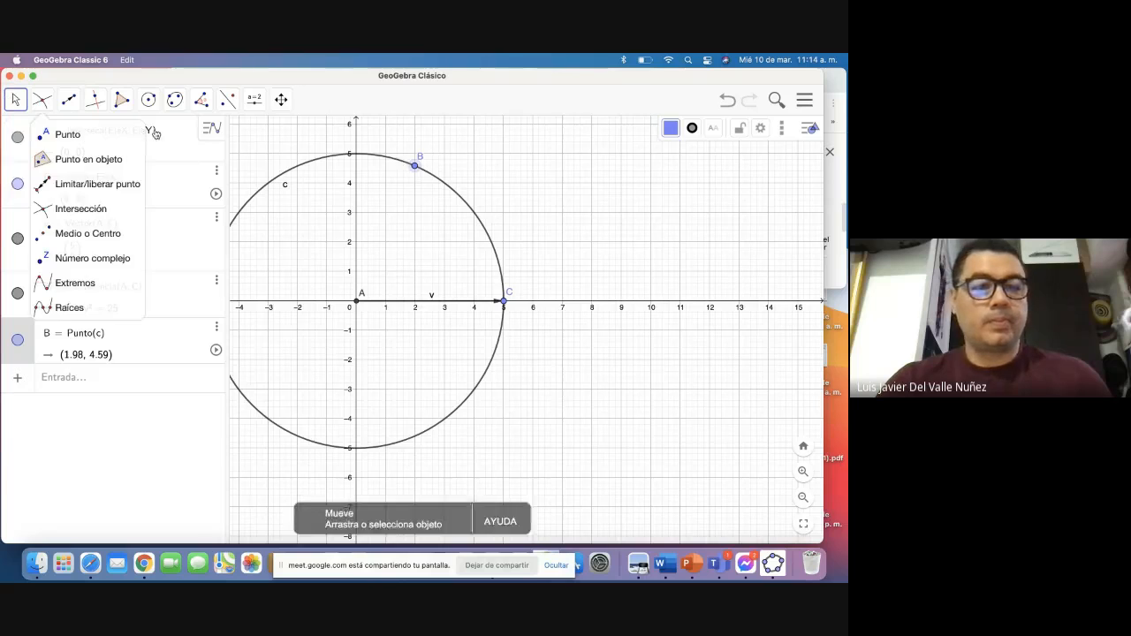
pyautogui.moveTo(416, 172); pyautogui.dragTo(428, 245)
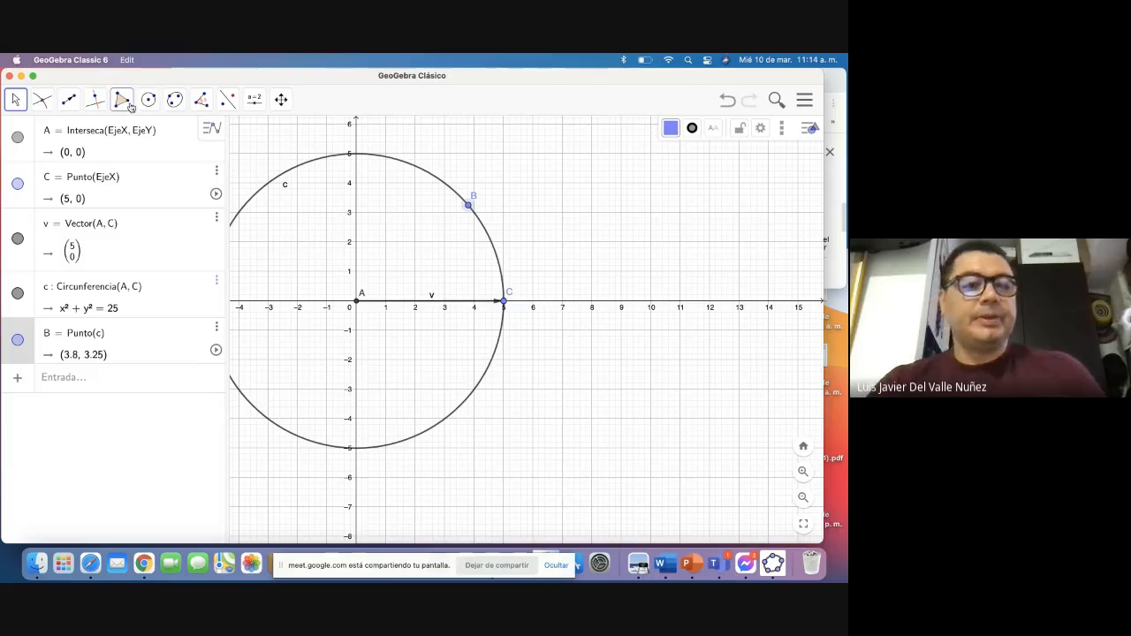
# Step: Draw a vector from the origin point A to point B on the circle
pyautogui.click(68, 101)
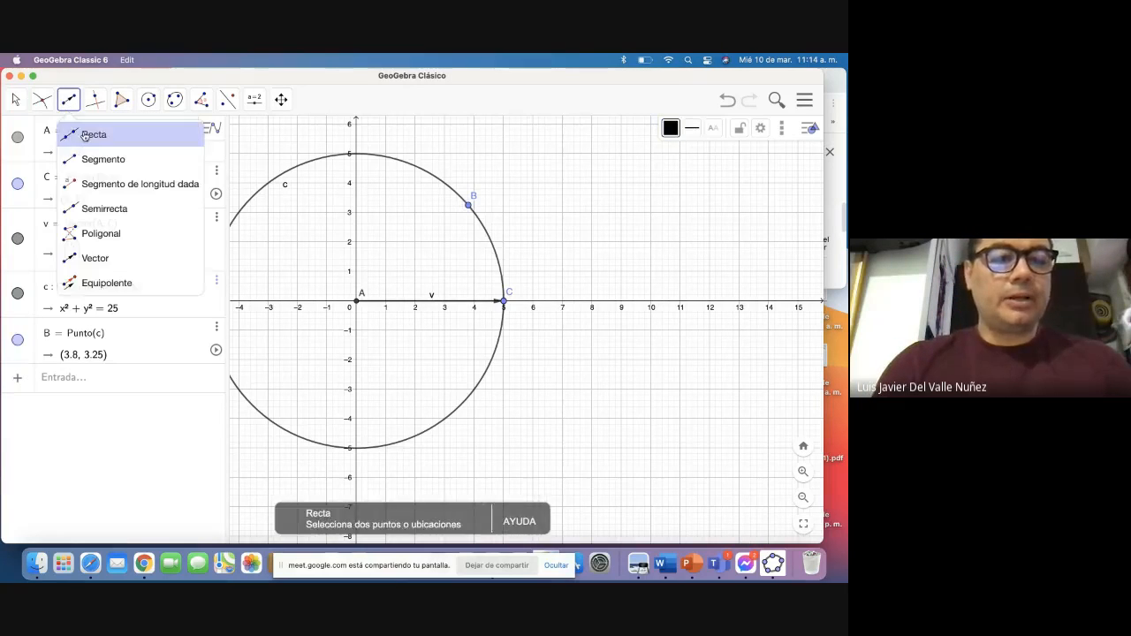
pyautogui.click(86, 261)
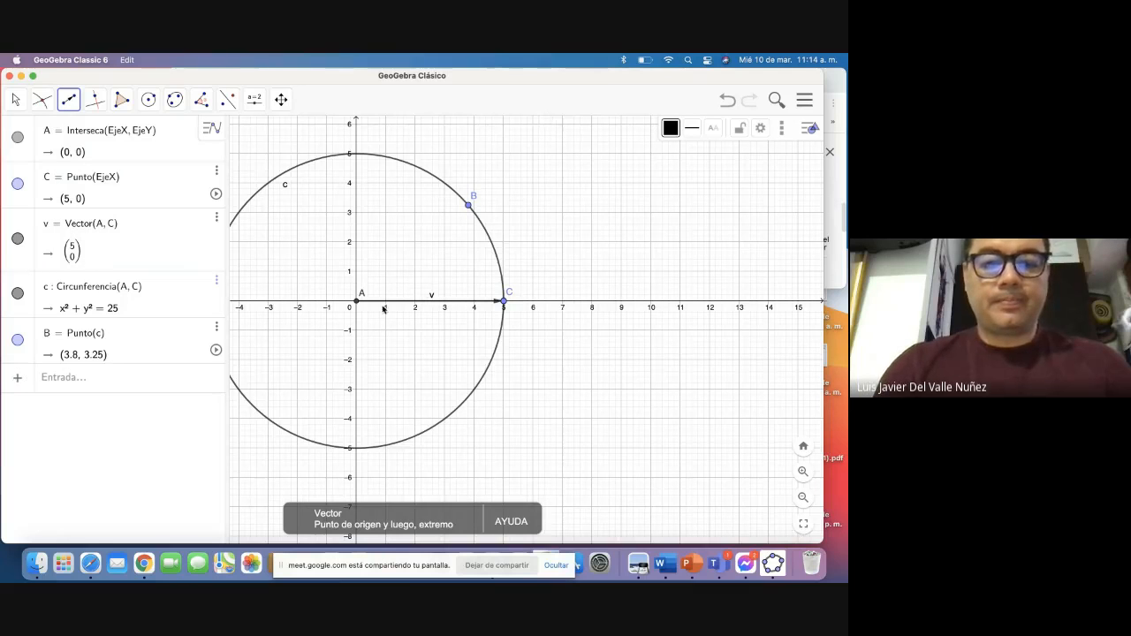
pyautogui.click(357, 303)
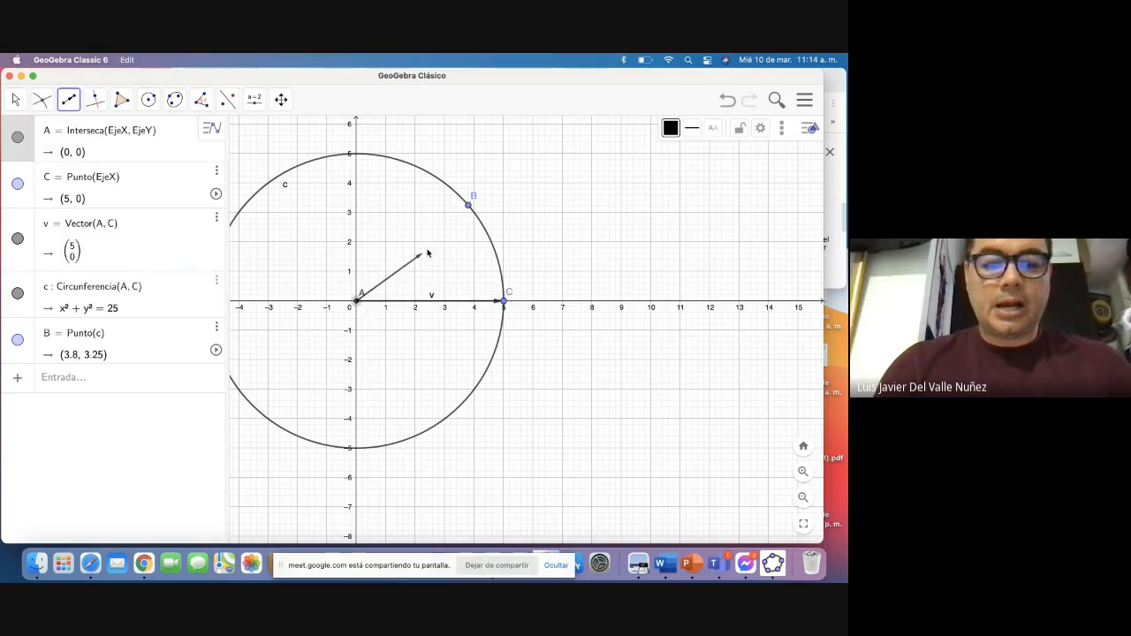
pyautogui.click(469, 207)
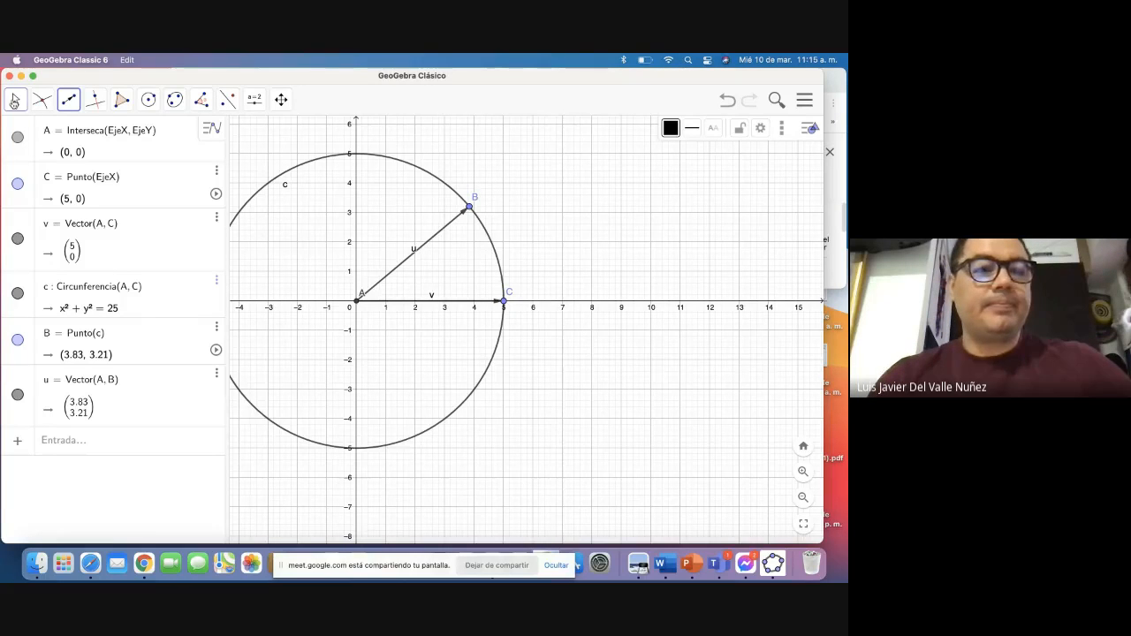
# Step: Swing point B and its vector around the circle, finishing at about (4.06, 2.91)
pyautogui.click(17, 101)
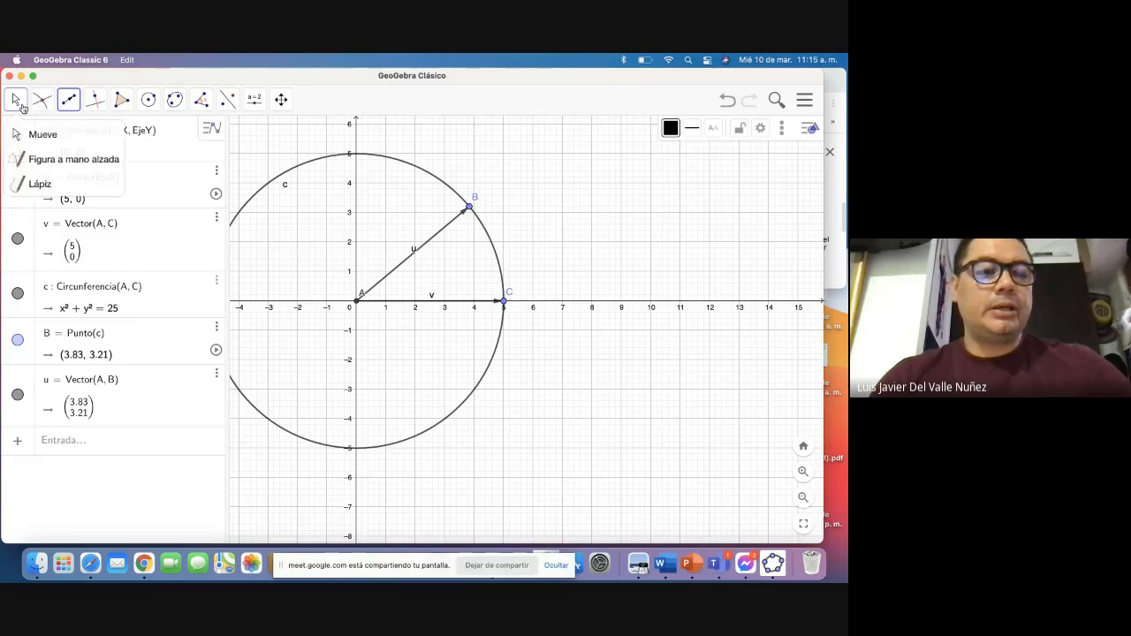
pyautogui.click(39, 136)
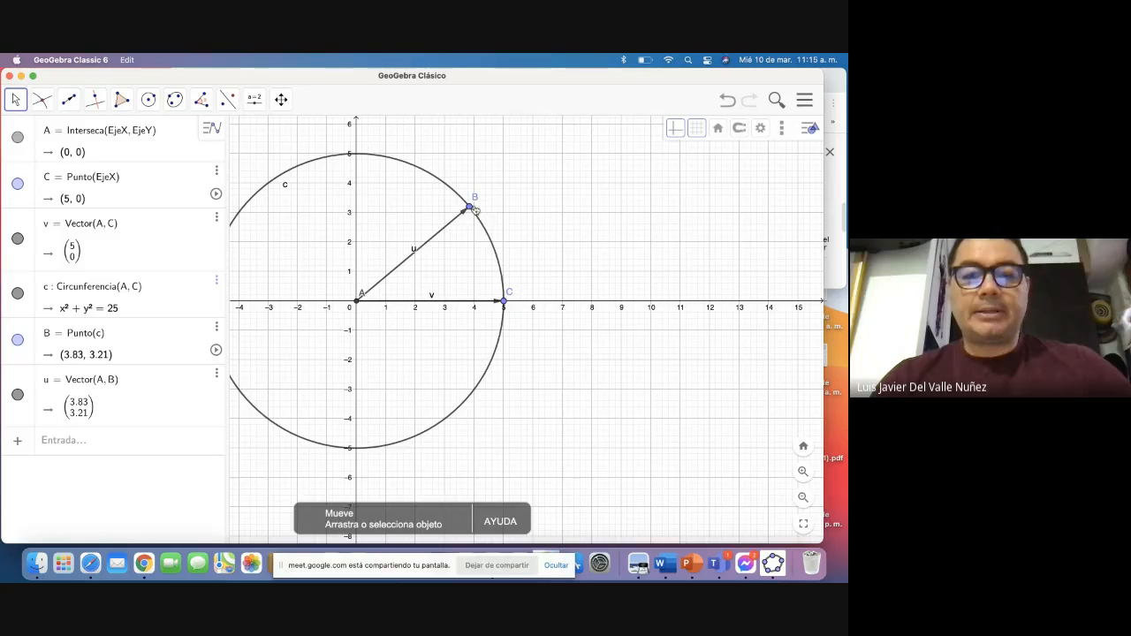
pyautogui.moveTo(476, 211); pyautogui.dragTo(467, 232)
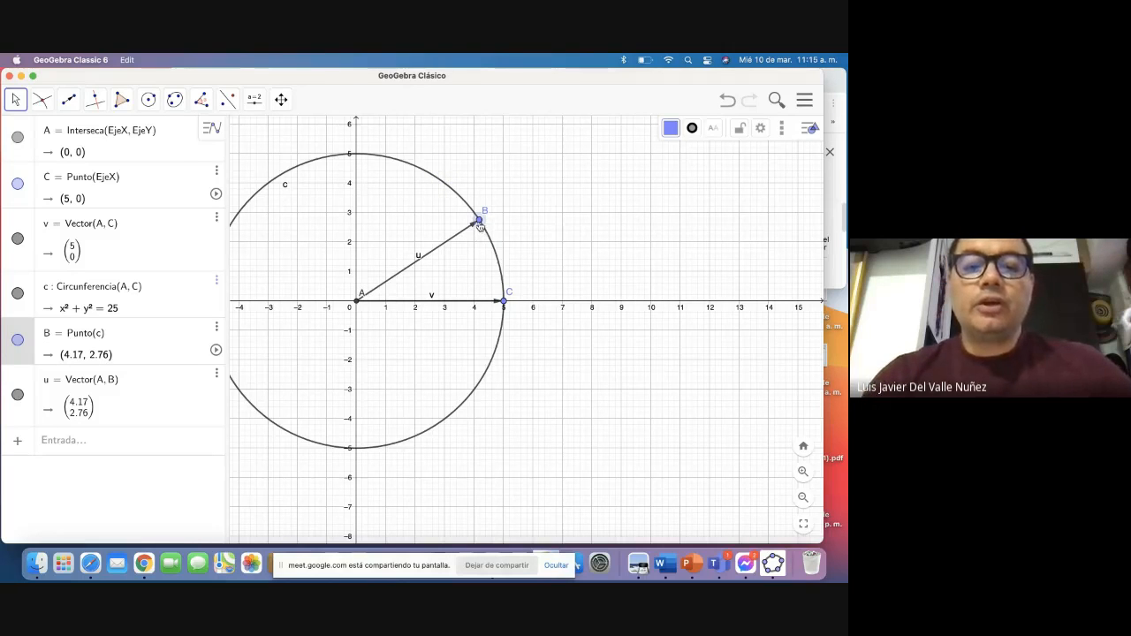
pyautogui.moveTo(479, 223); pyautogui.dragTo(456, 194)
pyautogui.moveTo(449, 264); pyautogui.dragTo(278, 179)
pyautogui.moveTo(304, 232); pyautogui.dragTo(507, 193)
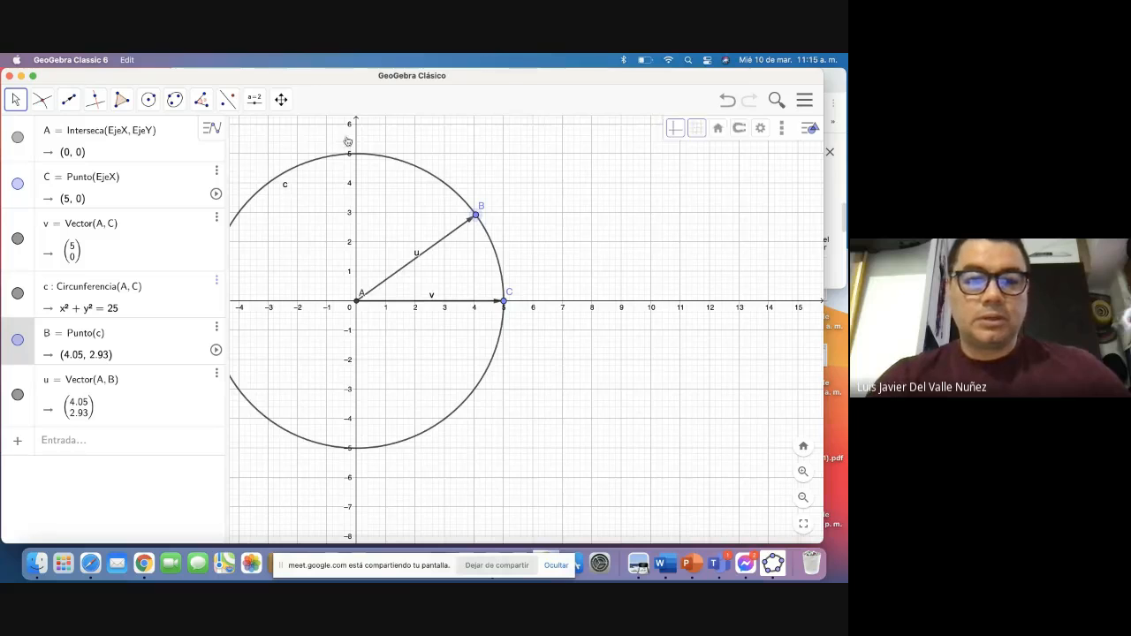
pyautogui.moveTo(319, 132); pyautogui.dragTo(437, 131)
pyautogui.moveTo(592, 218)
pyautogui.mouseDown()
pyautogui.moveTo(439, 155)
pyautogui.moveTo(362, 310)
pyautogui.moveTo(574, 421)
pyautogui.moveTo(323, 250)
pyautogui.moveTo(556, 168)
pyautogui.moveTo(593, 217)
pyautogui.mouseUp()
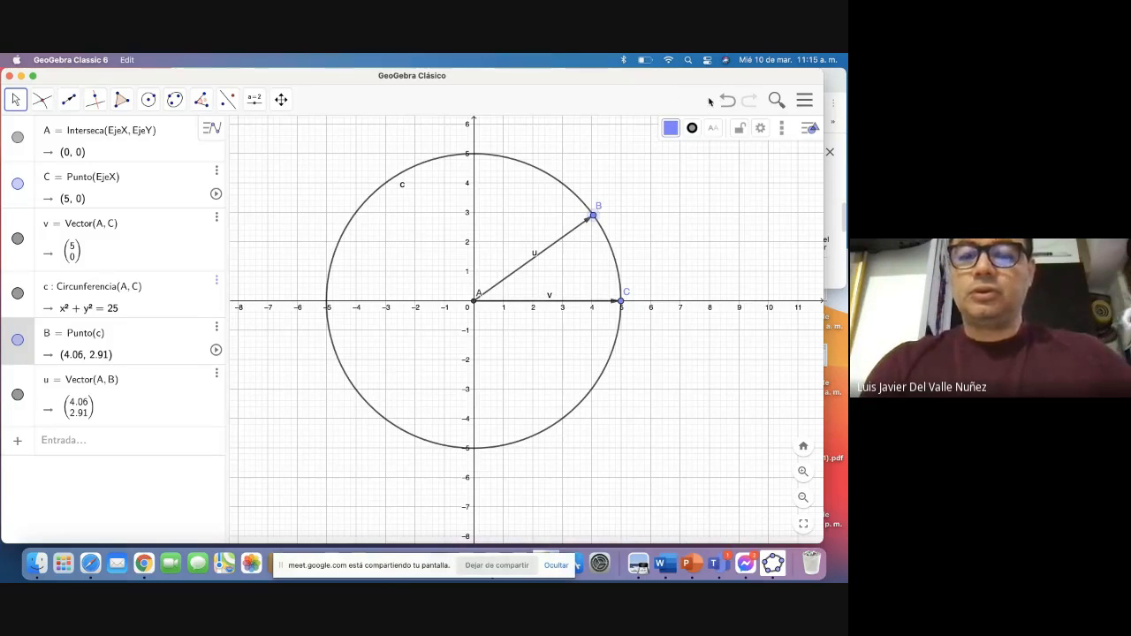
# Step: Measure the angle at vertex A from point C to point B with the Angle tool
pyautogui.click(209, 104)
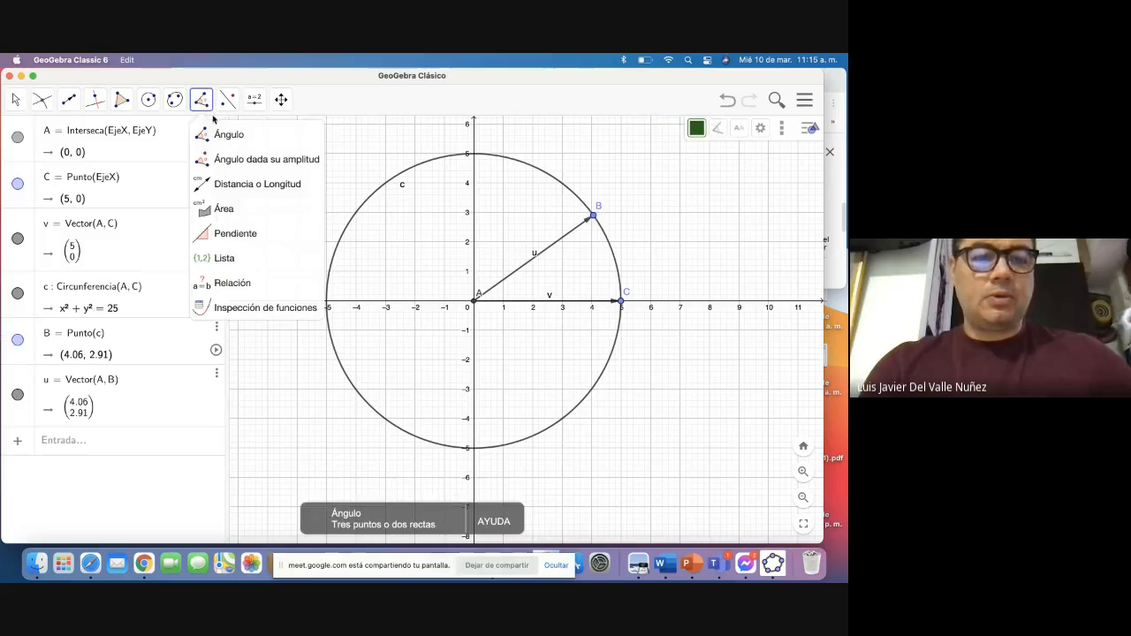
pyautogui.click(222, 134)
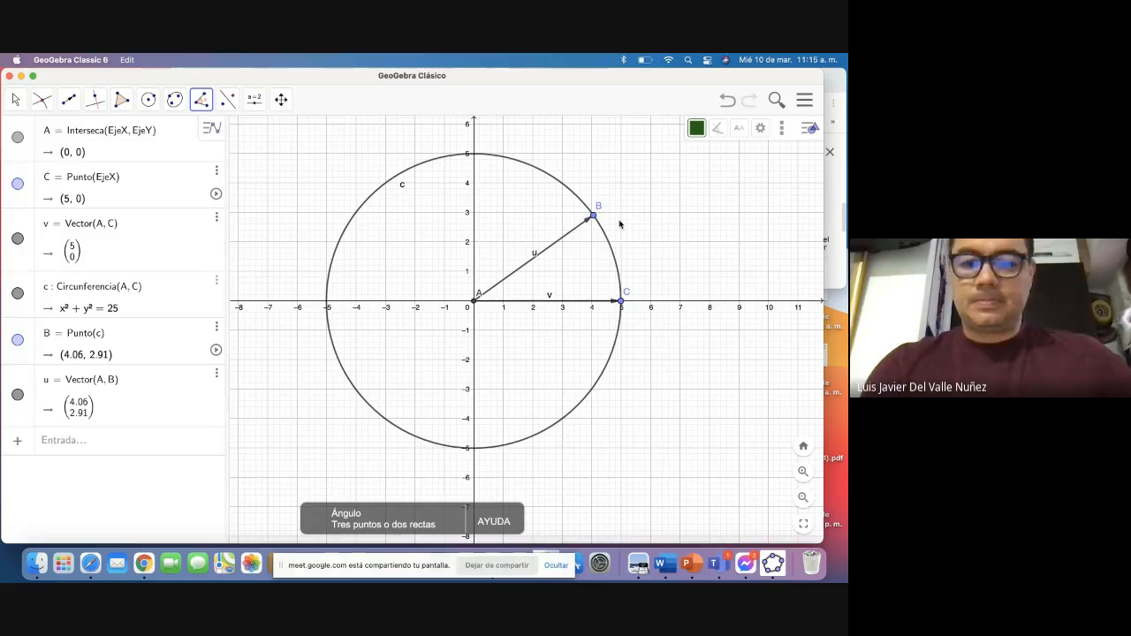
pyautogui.click(622, 302)
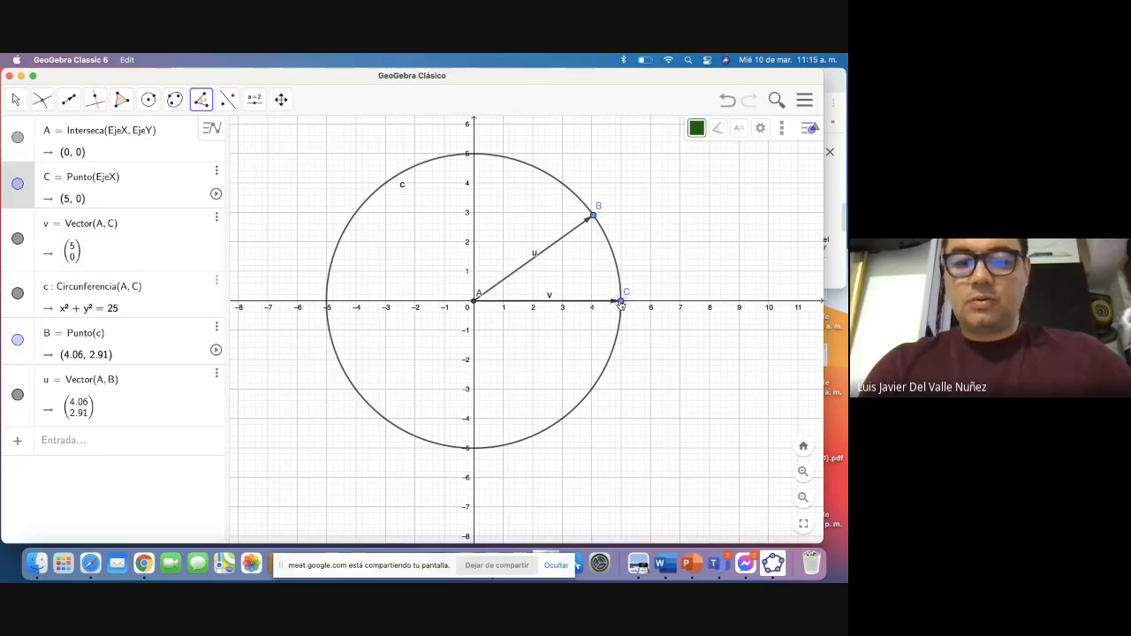
pyautogui.click(475, 303)
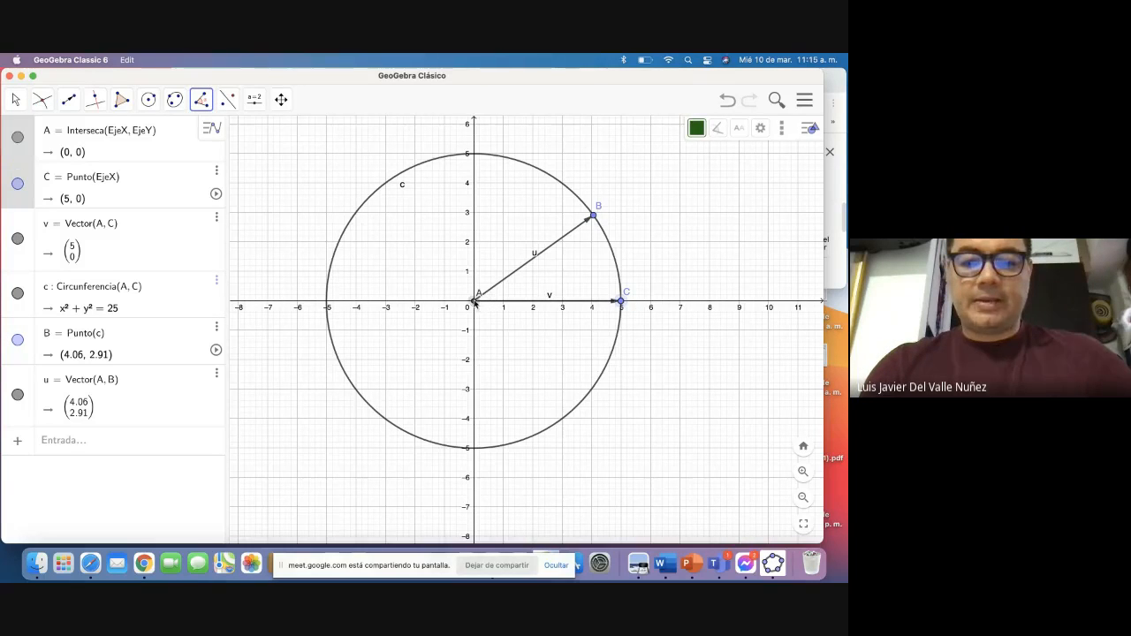
pyautogui.click(596, 217)
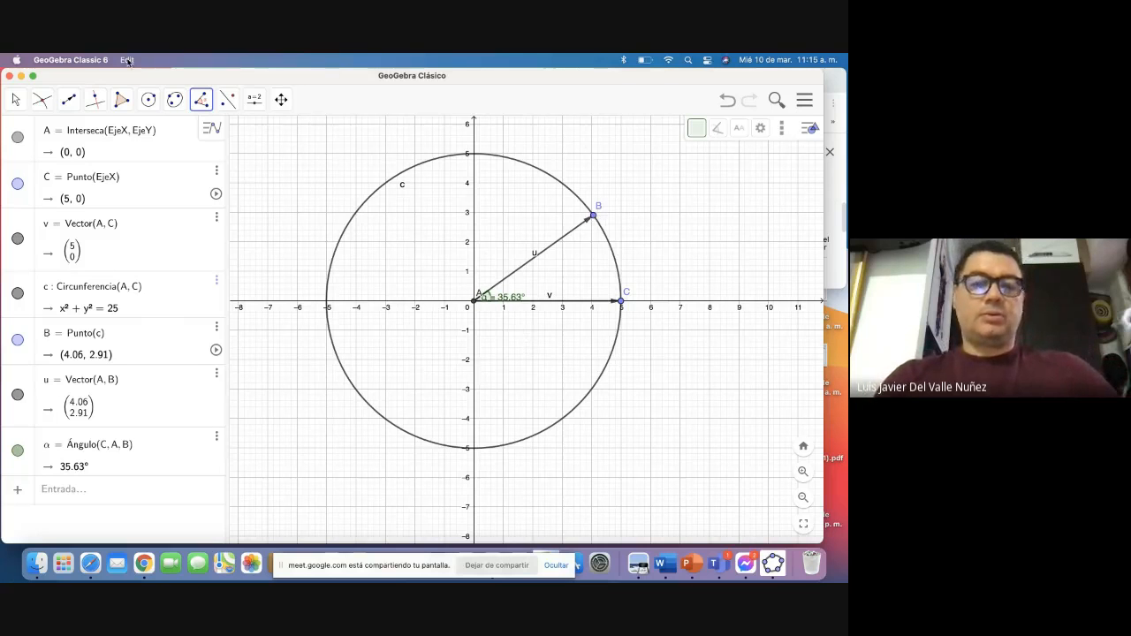
# Step: Move the angle α label away from vertex A so it sits between vectors u and v
pyautogui.click(12, 103)
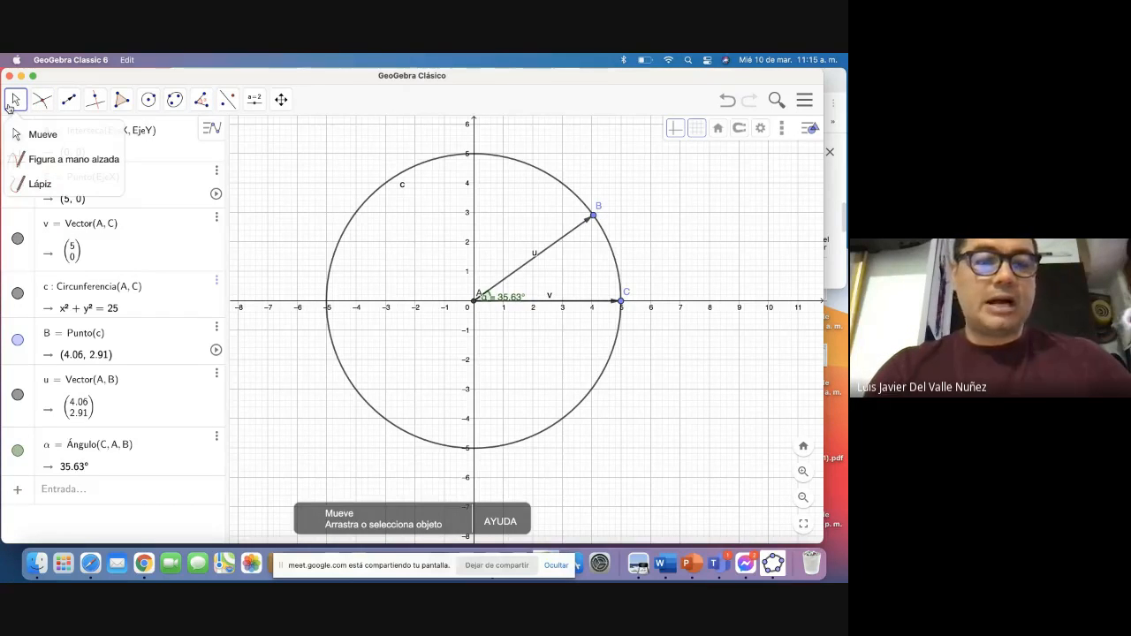
pyautogui.click(40, 134)
pyautogui.moveTo(521, 301); pyautogui.dragTo(542, 295)
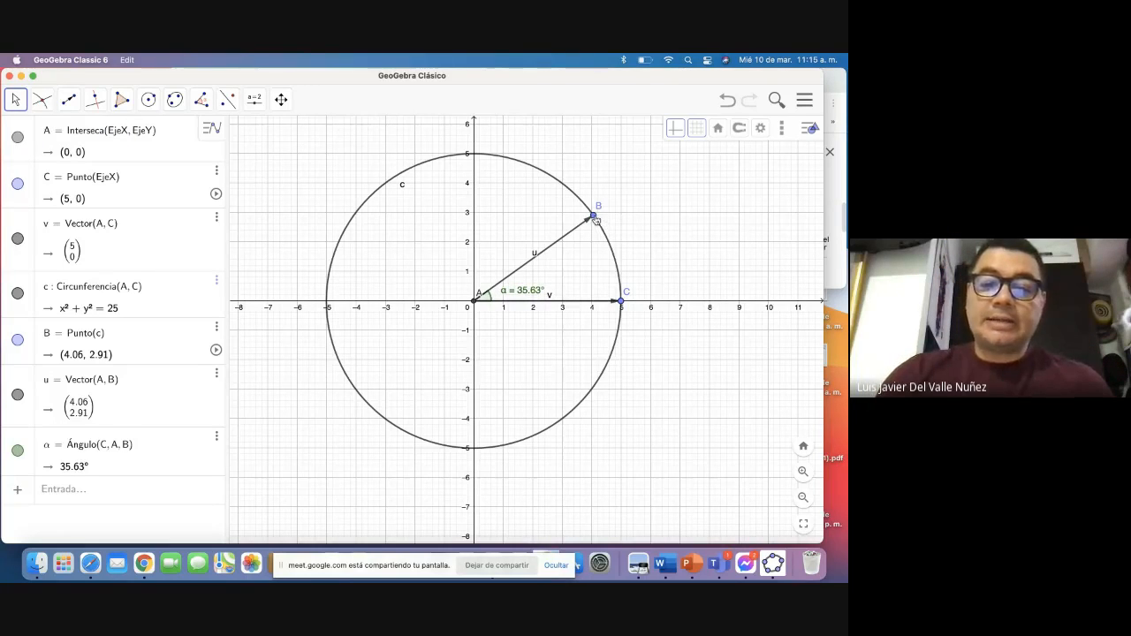
# Step: Swing point B counterclockwise around the circle, stopping at angles of 90°, 180° and 270°, and finish at (5, 0)
pyautogui.moveTo(595, 219); pyautogui.dragTo(517, 260)
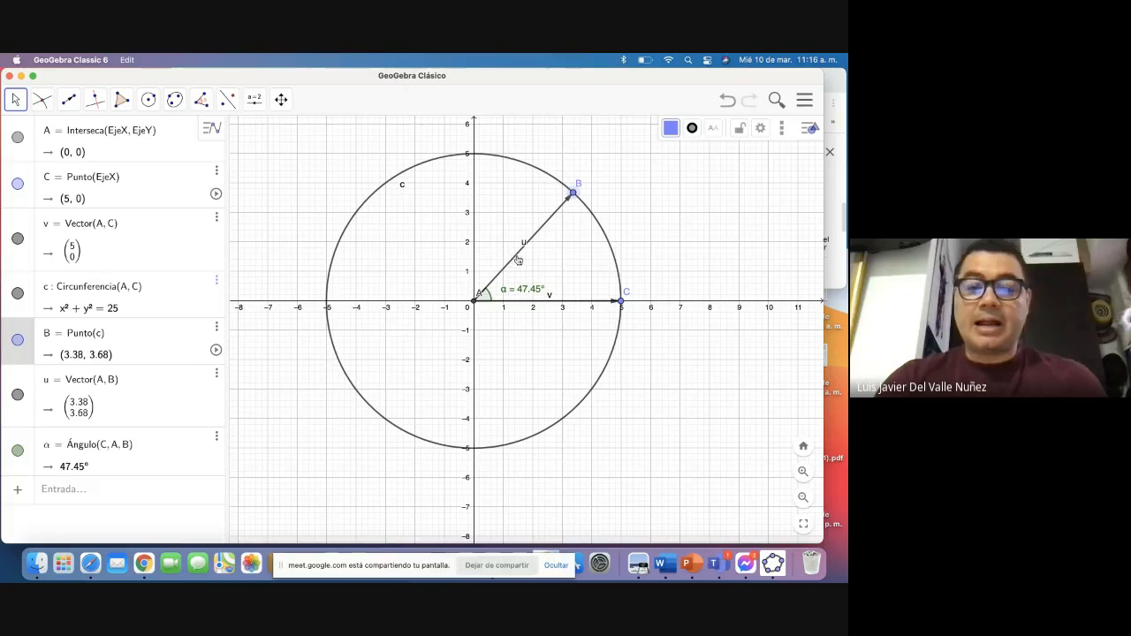
pyautogui.moveTo(573, 196); pyautogui.dragTo(474, 193)
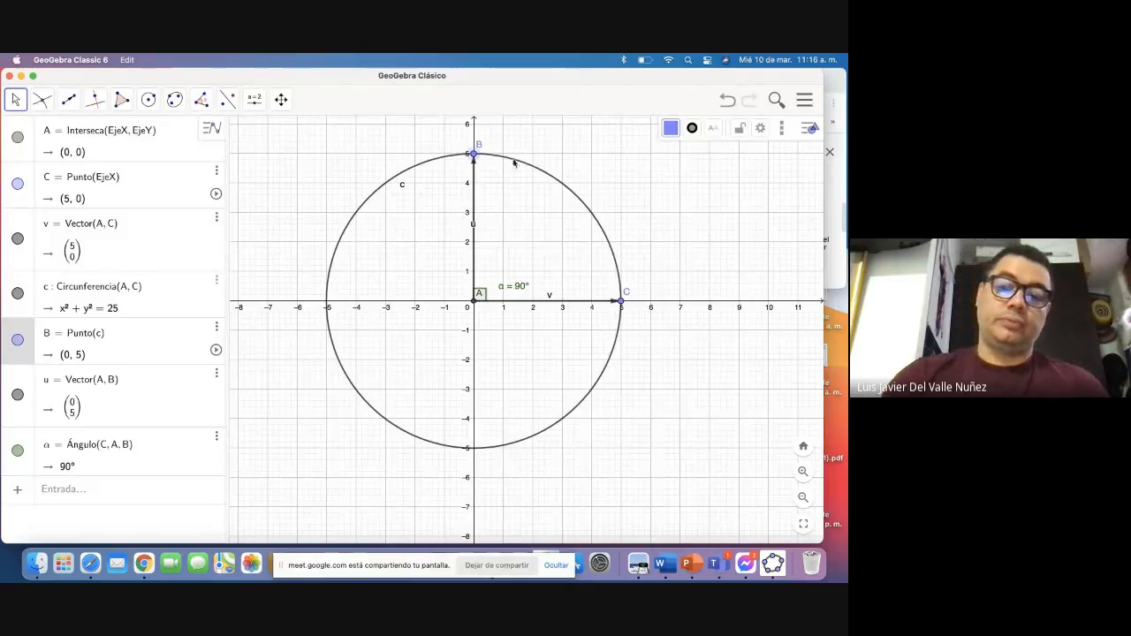
pyautogui.moveTo(475, 157); pyautogui.dragTo(397, 300)
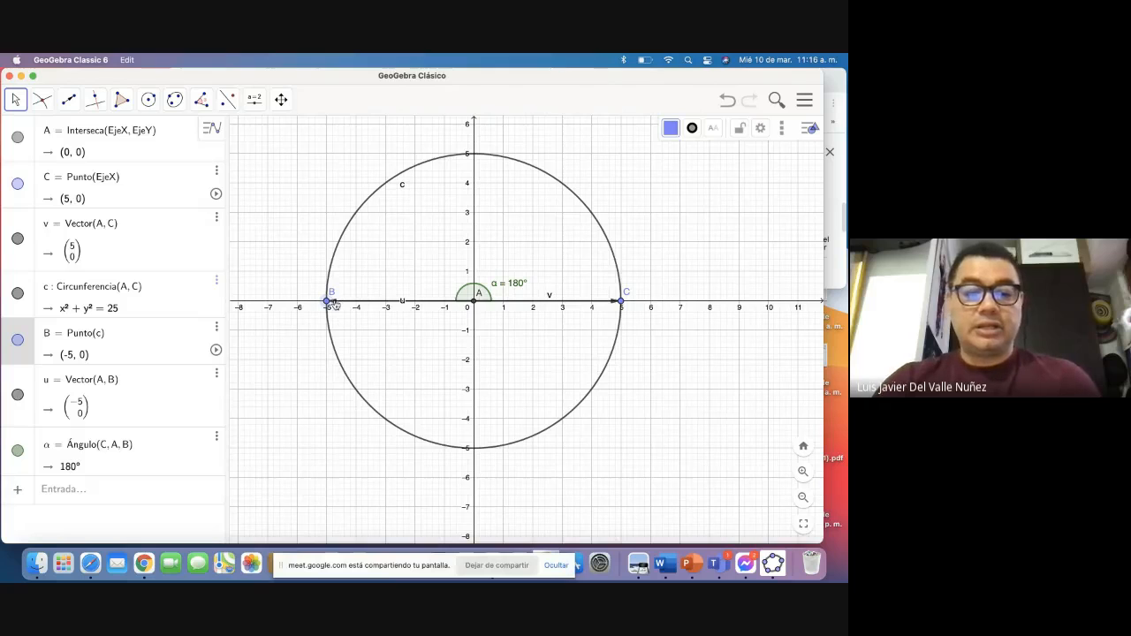
pyautogui.moveTo(335, 304); pyautogui.dragTo(474, 389)
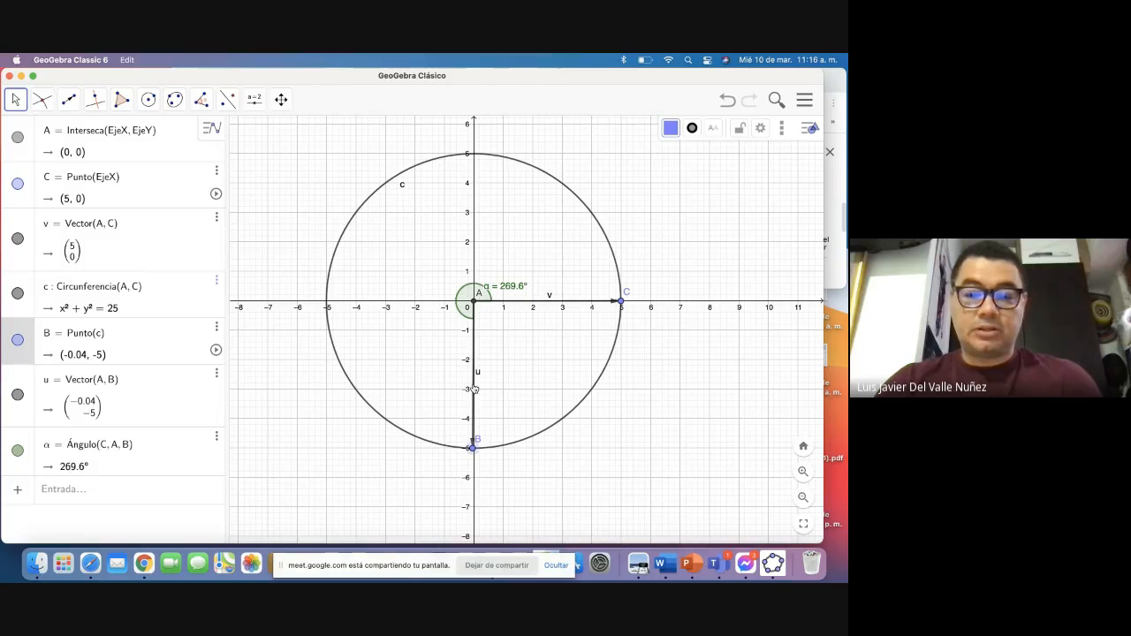
pyautogui.moveTo(474, 388); pyautogui.dragTo(476, 390)
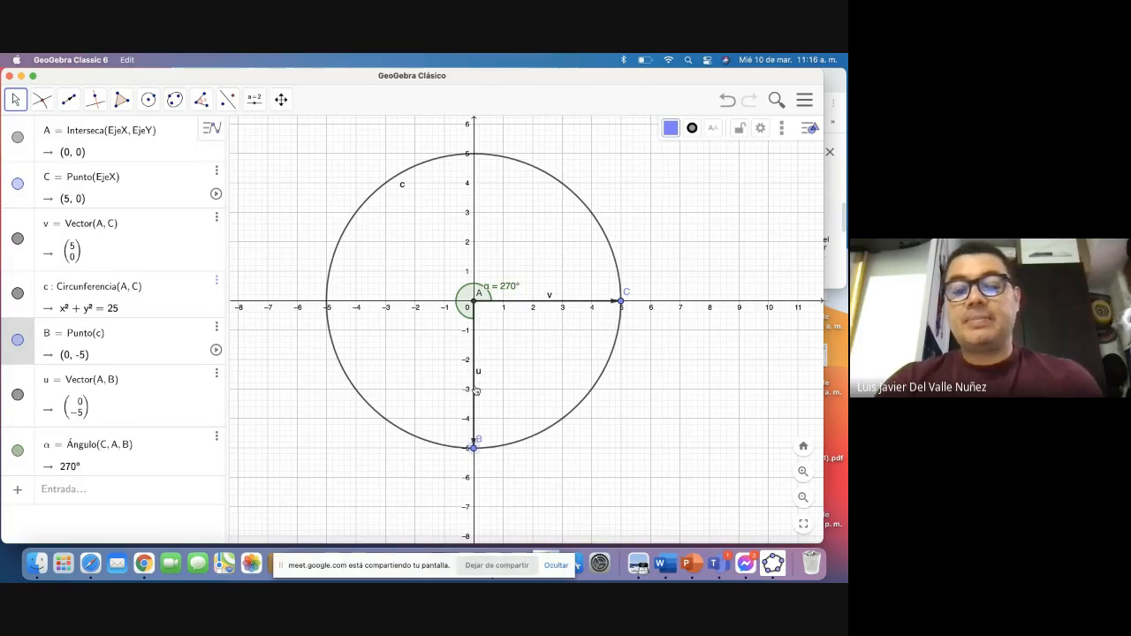
pyautogui.moveTo(476, 389); pyautogui.dragTo(576, 306)
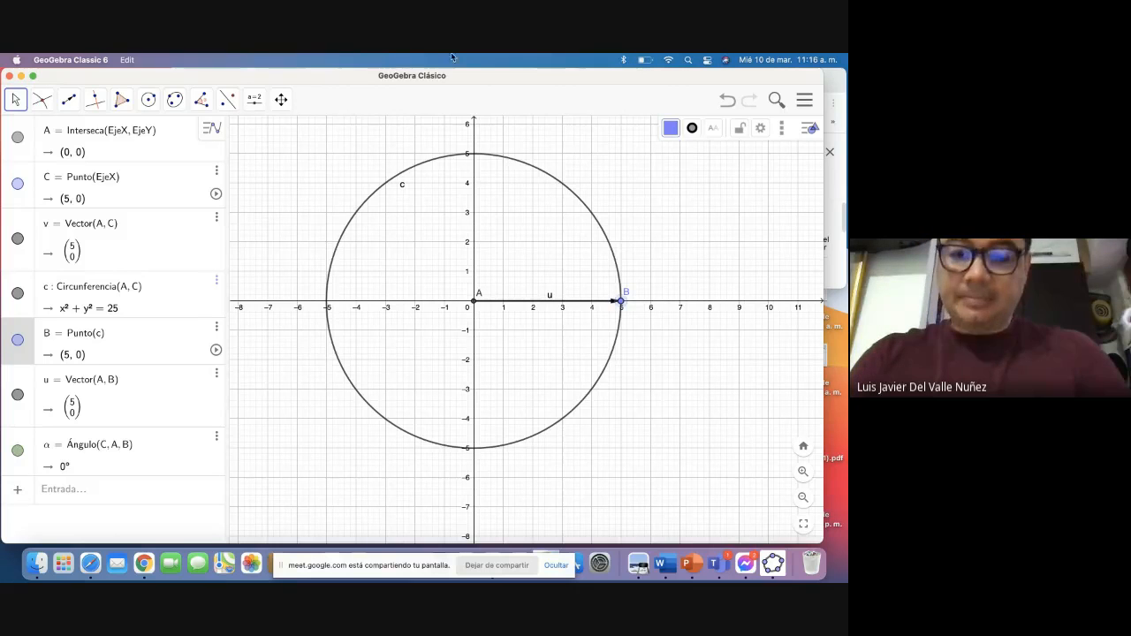
# Step: Move point B up to (0, 5), down to about (3.56, 3.51), and back up to about (-0.03, 5)
pyautogui.moveTo(625, 306); pyautogui.dragTo(475, 156)
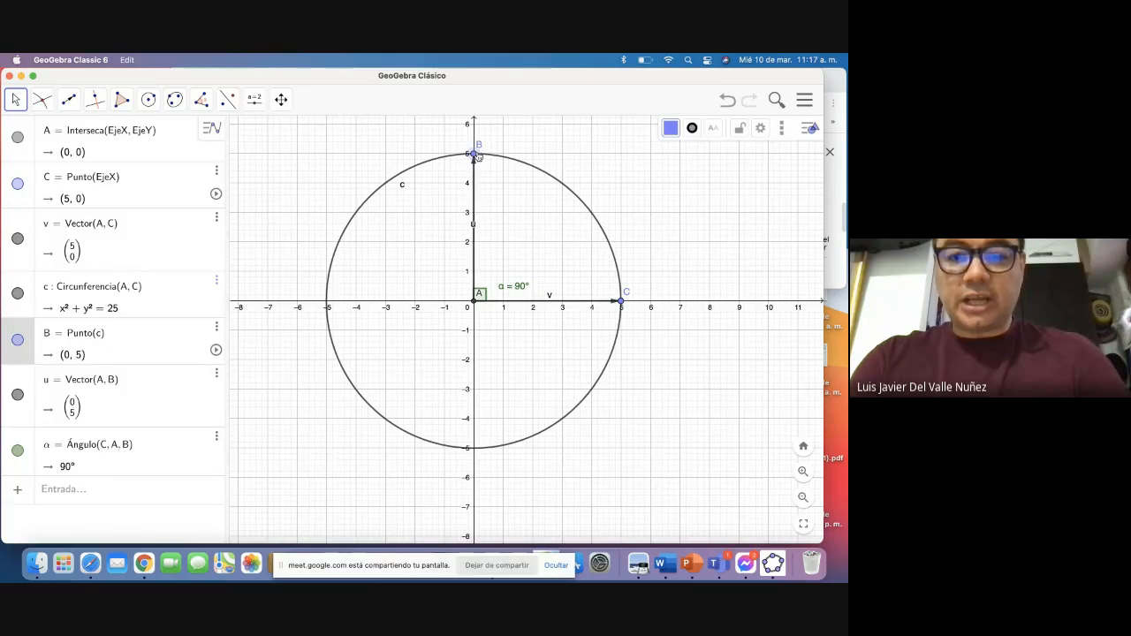
pyautogui.moveTo(478, 156); pyautogui.dragTo(528, 255)
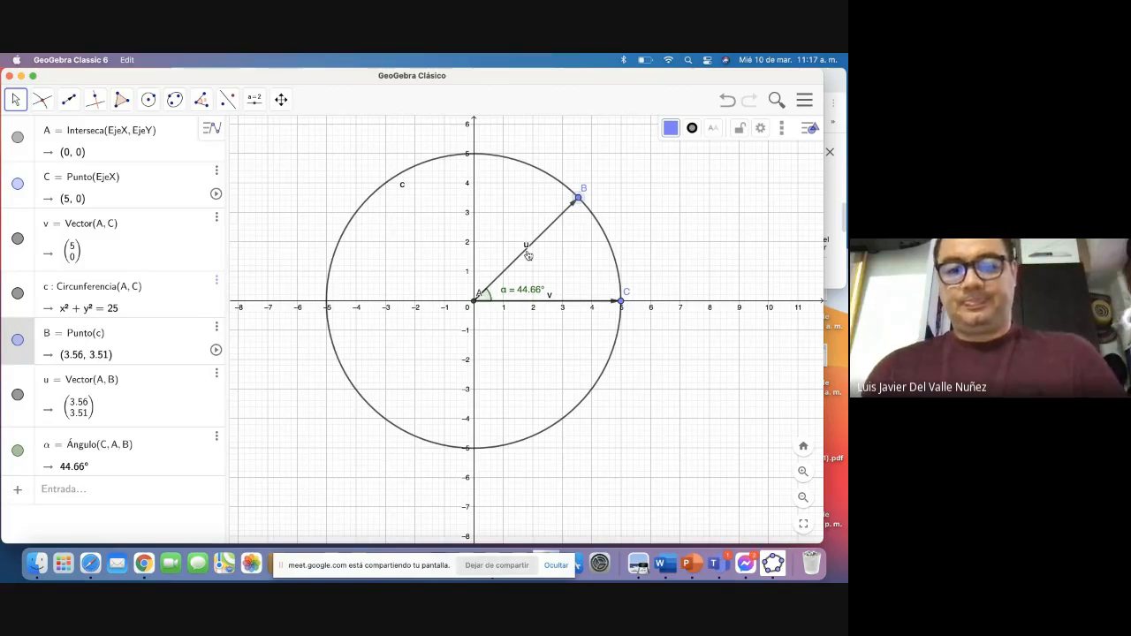
pyautogui.moveTo(578, 203); pyautogui.dragTo(473, 172)
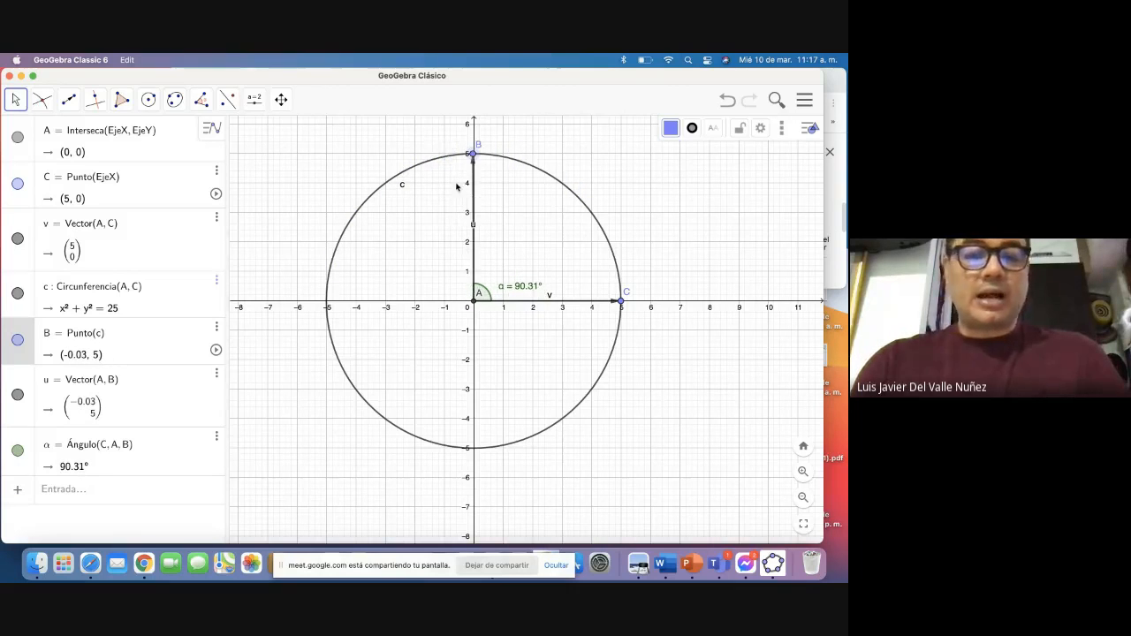
# Step: Start a text object outside the circle and enter "ängulos menores que 90 se llaman AGUDOS"
pyautogui.click(278, 100)
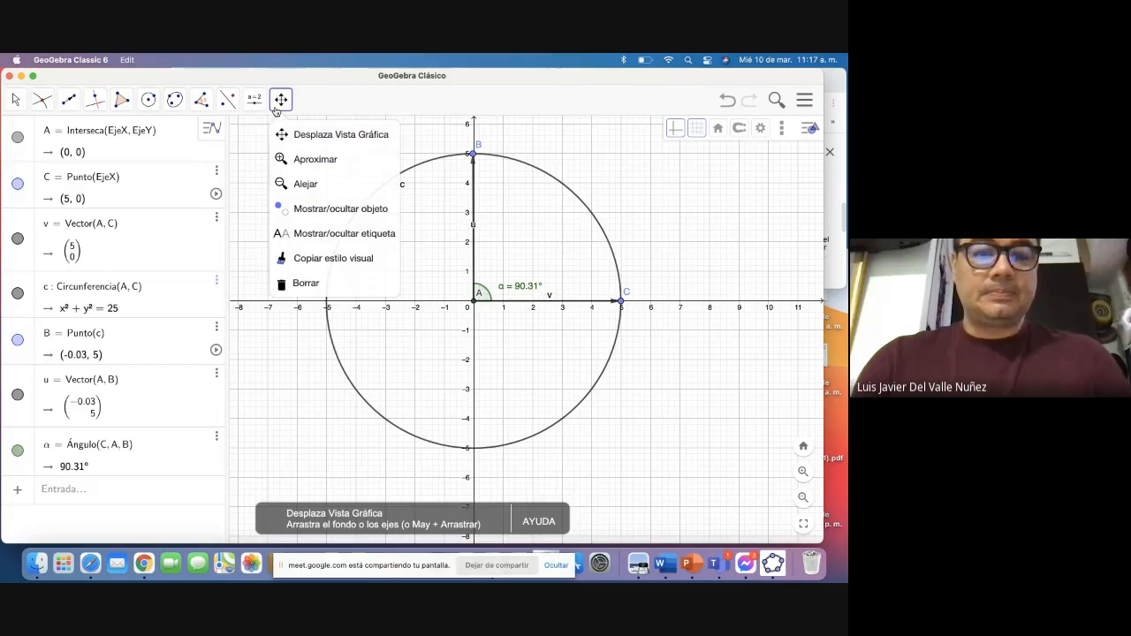
pyautogui.moveTo(263, 101)
pyautogui.click(271, 160)
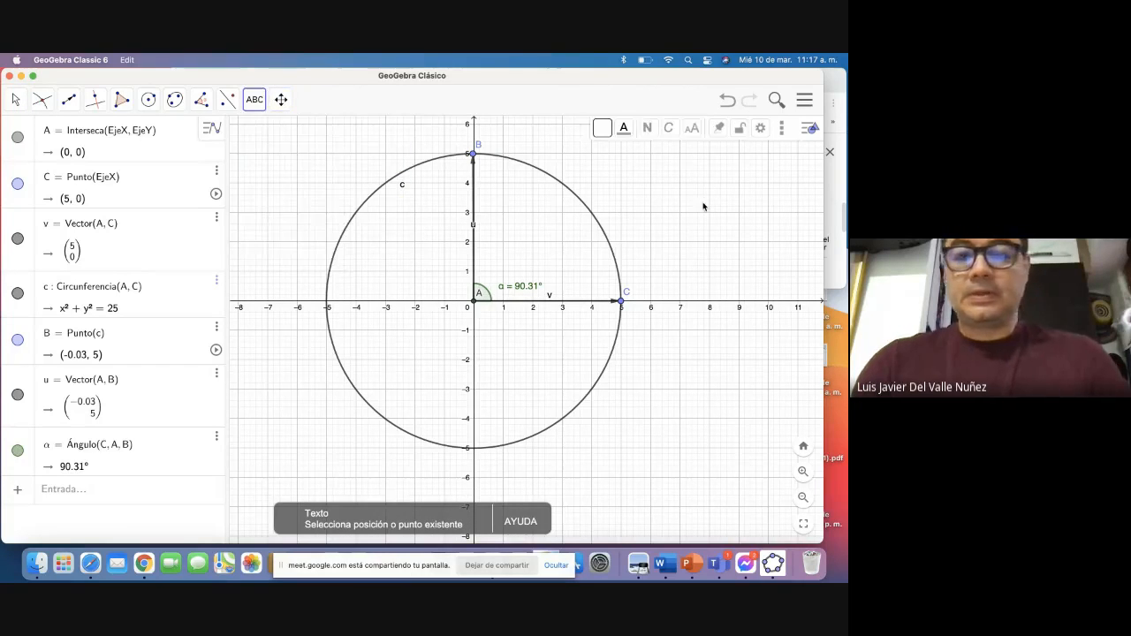
pyautogui.click(648, 187)
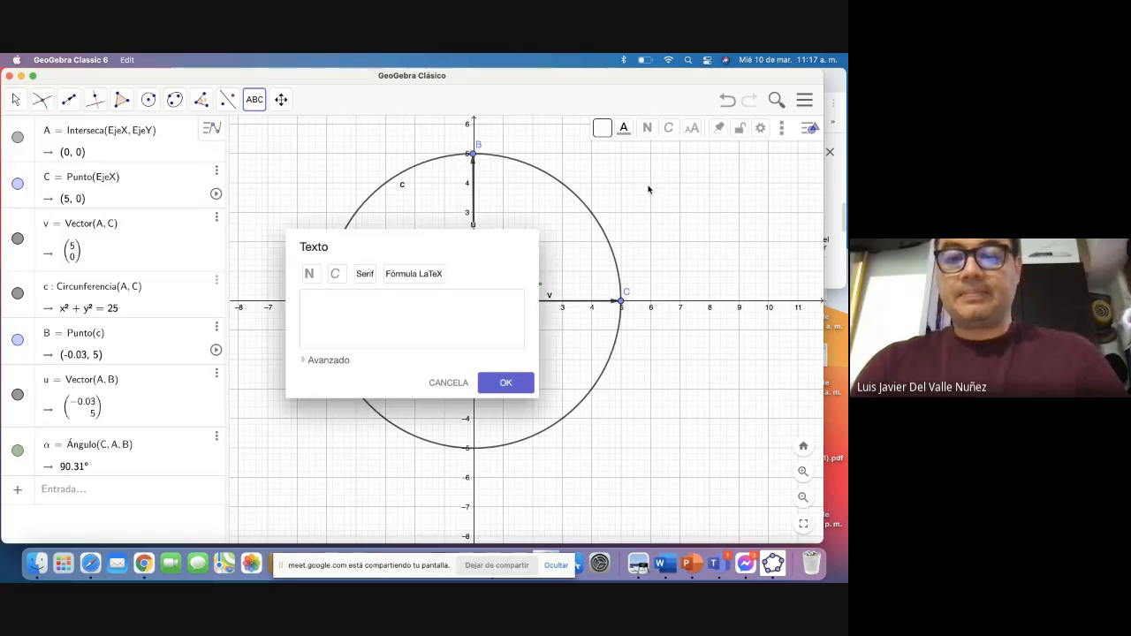
pyautogui.click(440, 318)
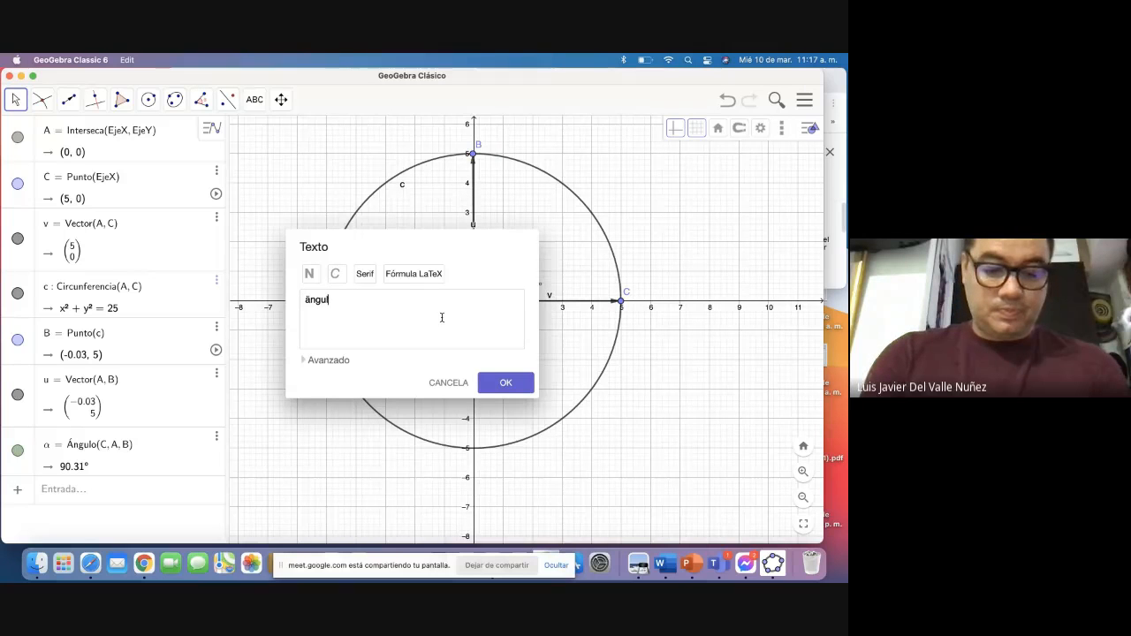
pyautogui.write('ángulos menor')
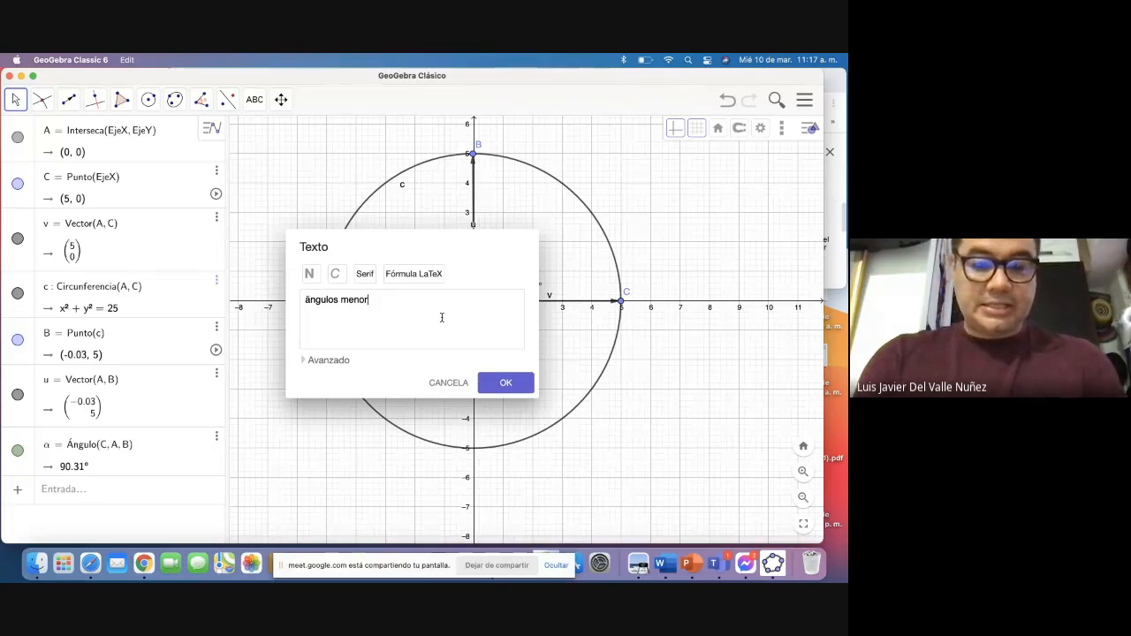
pyautogui.write('es qu')
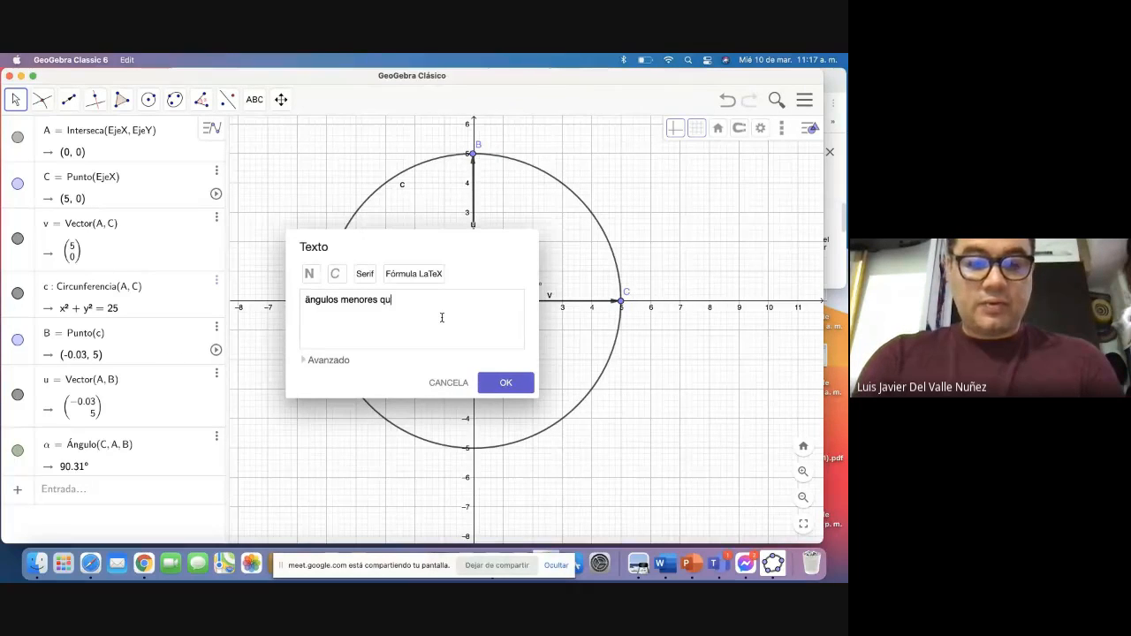
pyautogui.write('e 9')
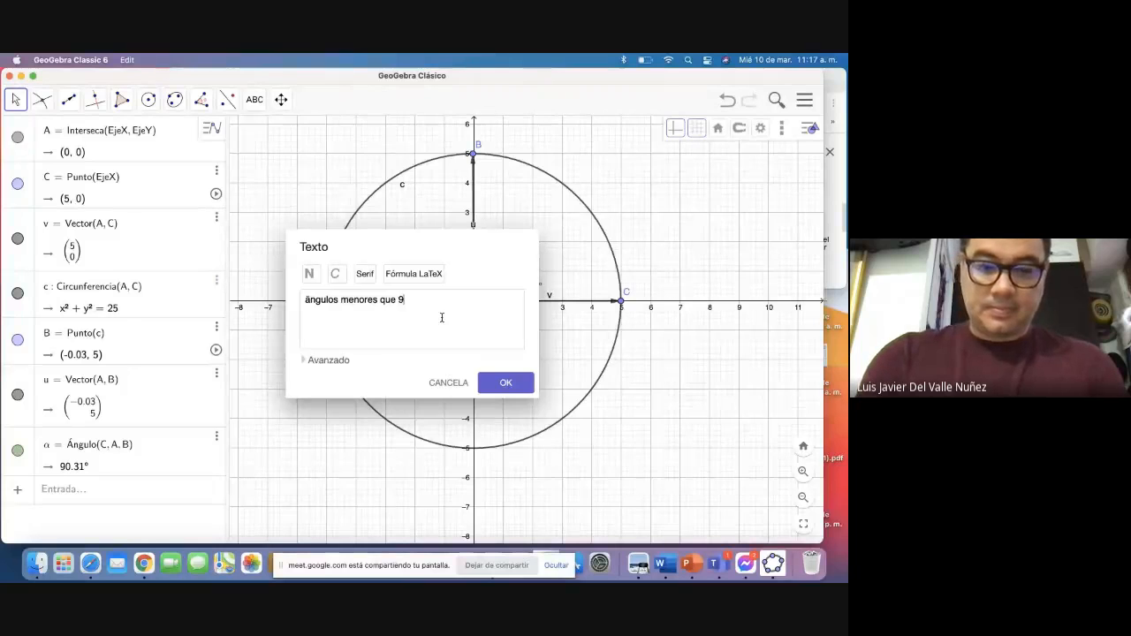
pyautogui.write('0 se llaman')
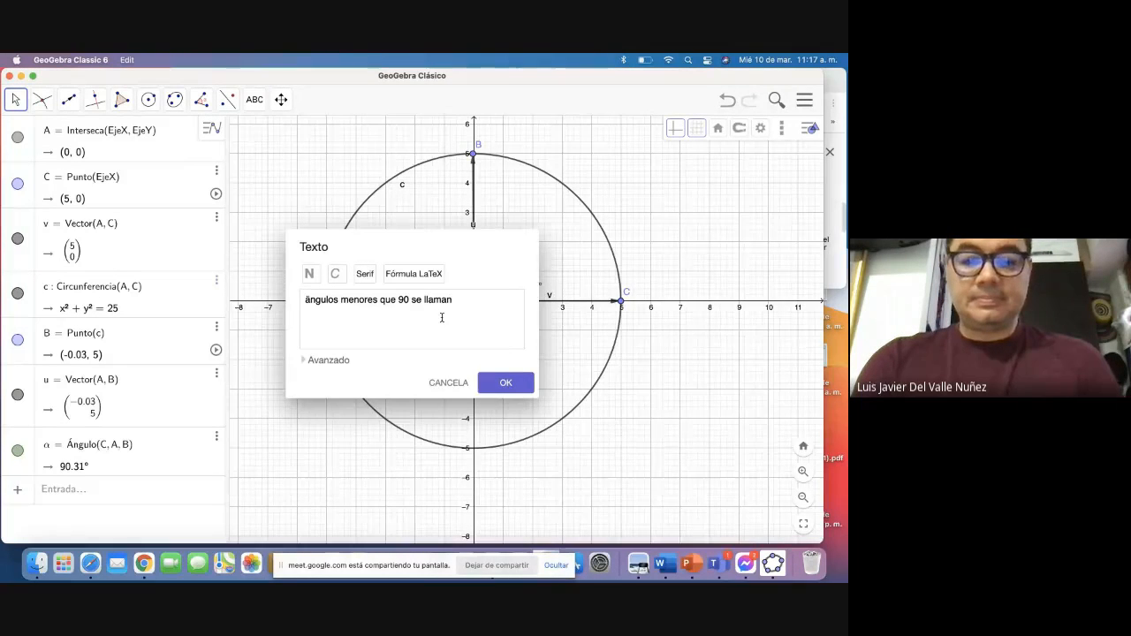
pyautogui.write(' A')
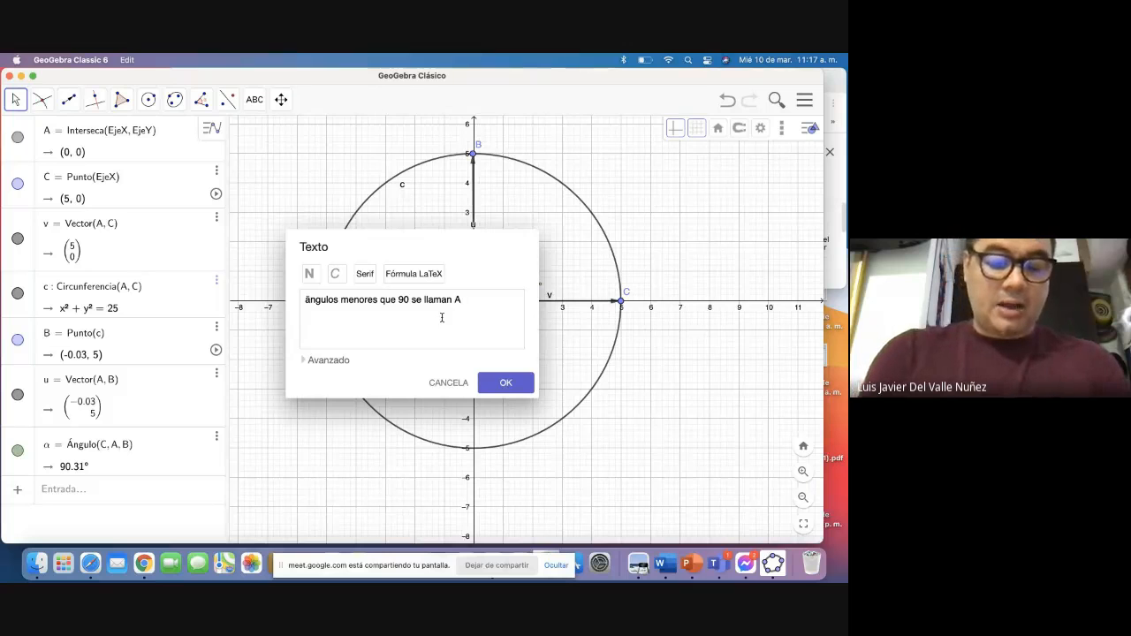
pyautogui.write('GUDOS')
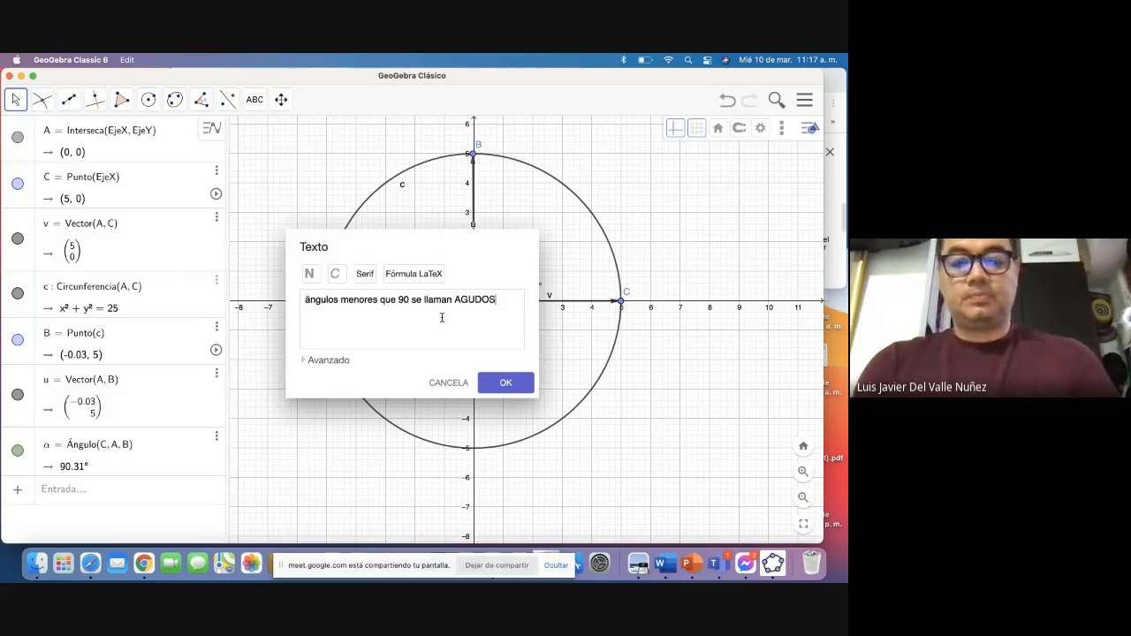
# Step: Insert the note with wider spacing between its words and reposition it fully in view beside the circle's upper right, discarding the extra blank text
pyautogui.click(340, 301)
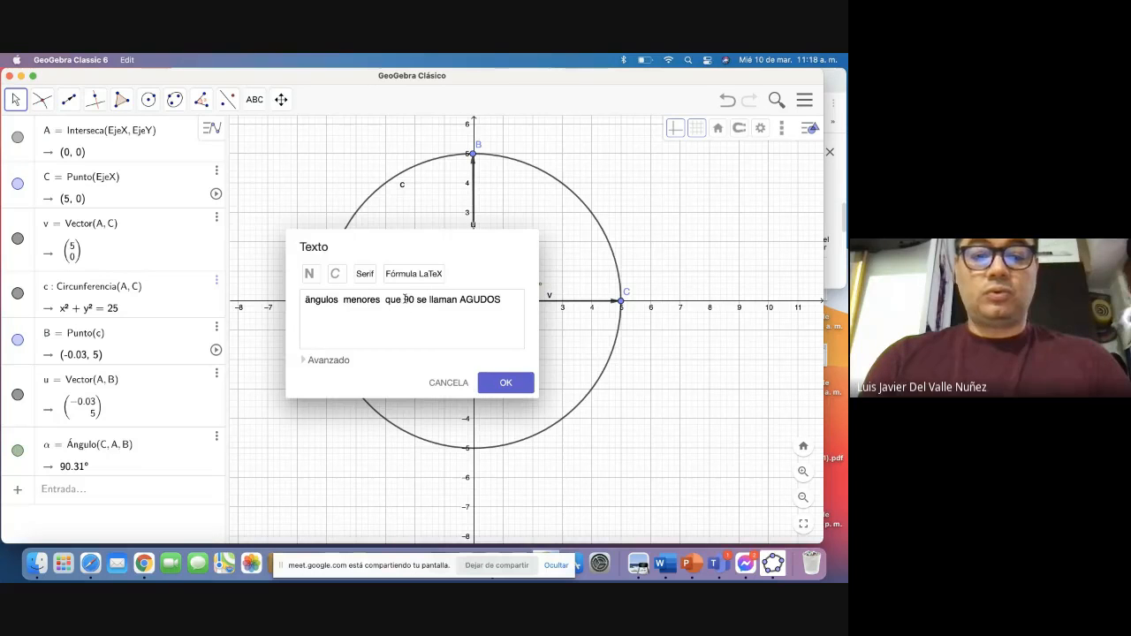
pyautogui.click(405, 300)
pyautogui.click(420, 299)
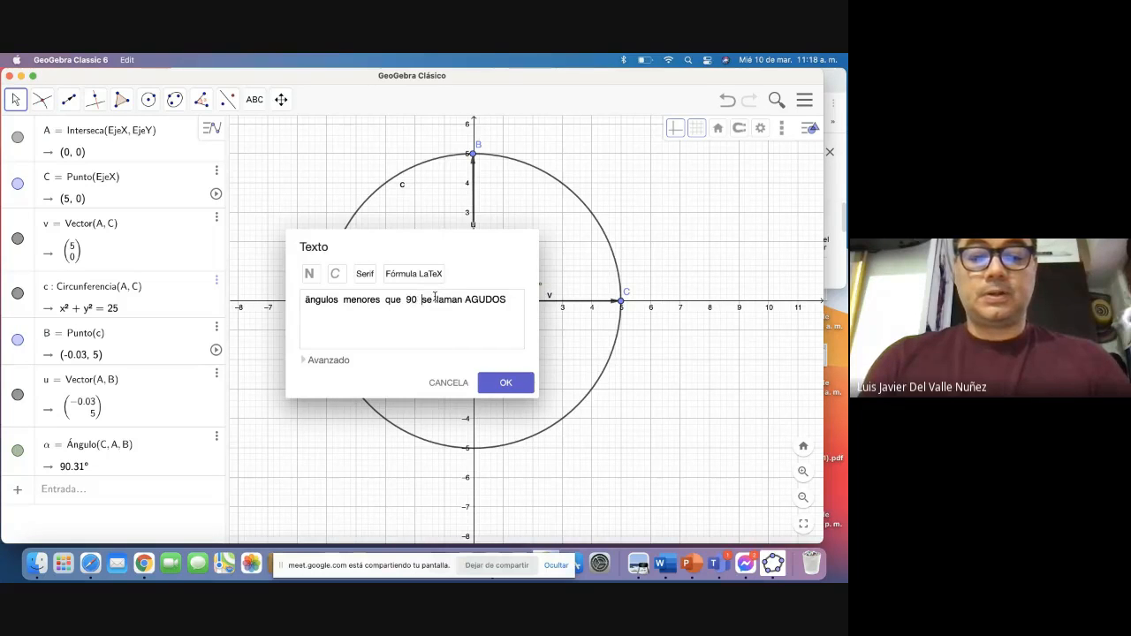
pyautogui.click(434, 299)
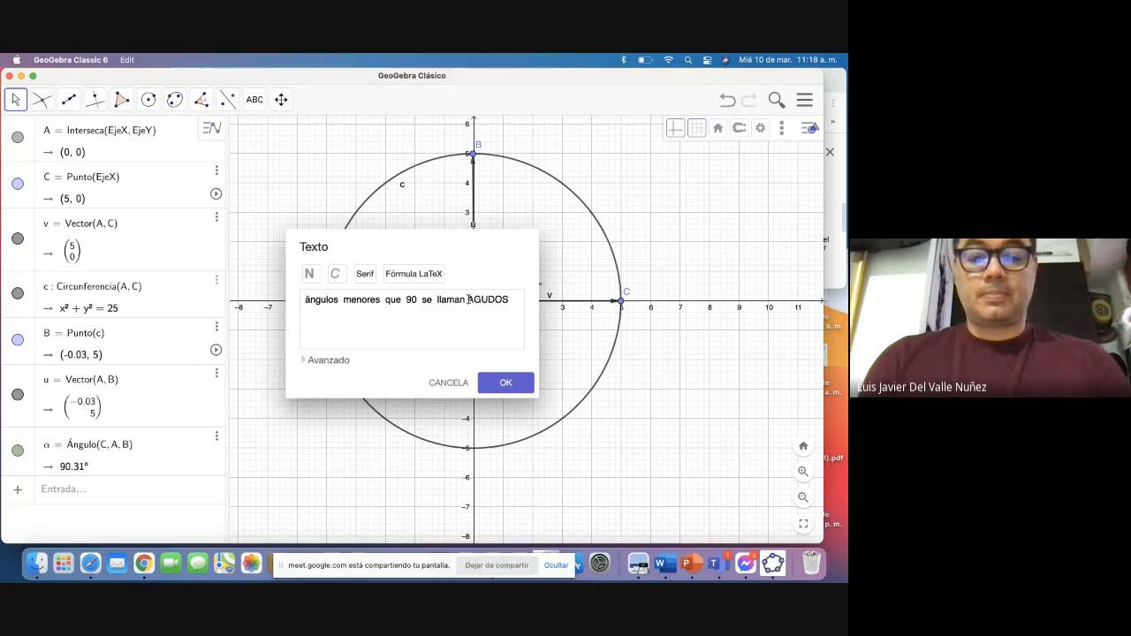
pyautogui.click(468, 299)
pyautogui.click(495, 385)
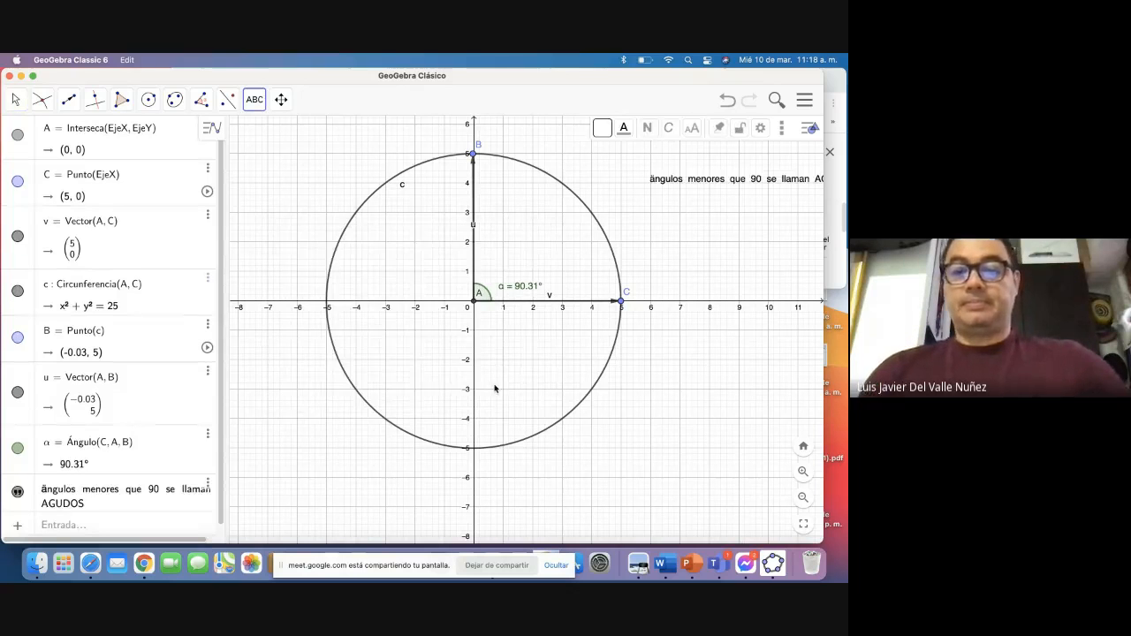
pyautogui.moveTo(770, 185); pyautogui.dragTo(707, 163)
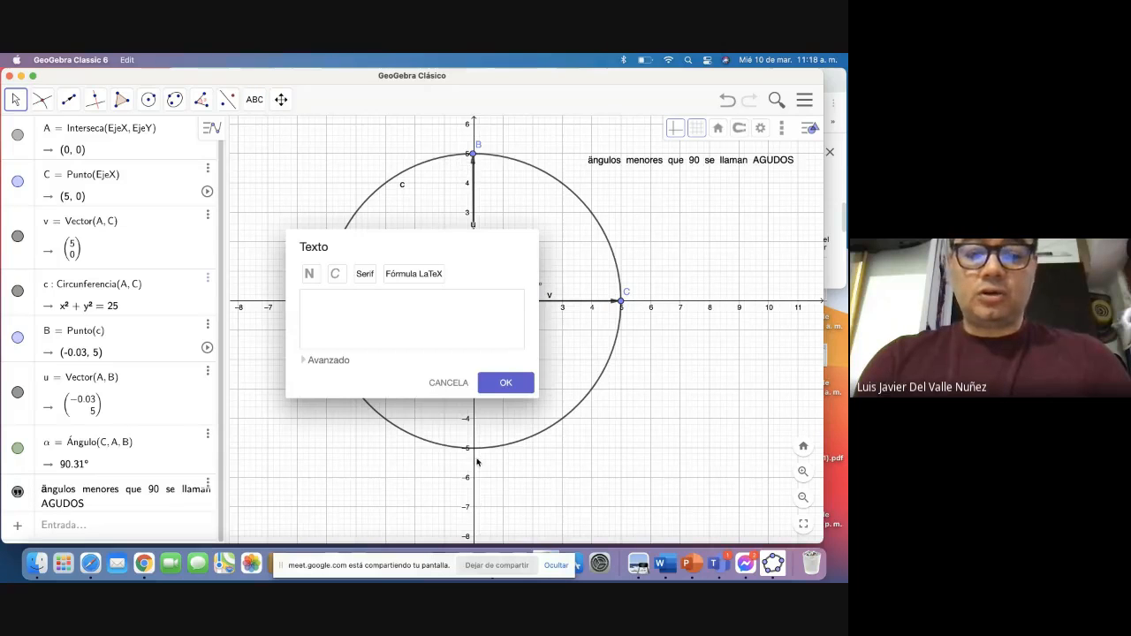
pyautogui.click(465, 384)
# Step: Swing point B along the circle to about (-4.11, 2.85) and back to about (-0.24, 4.99)
pyautogui.click(17, 99)
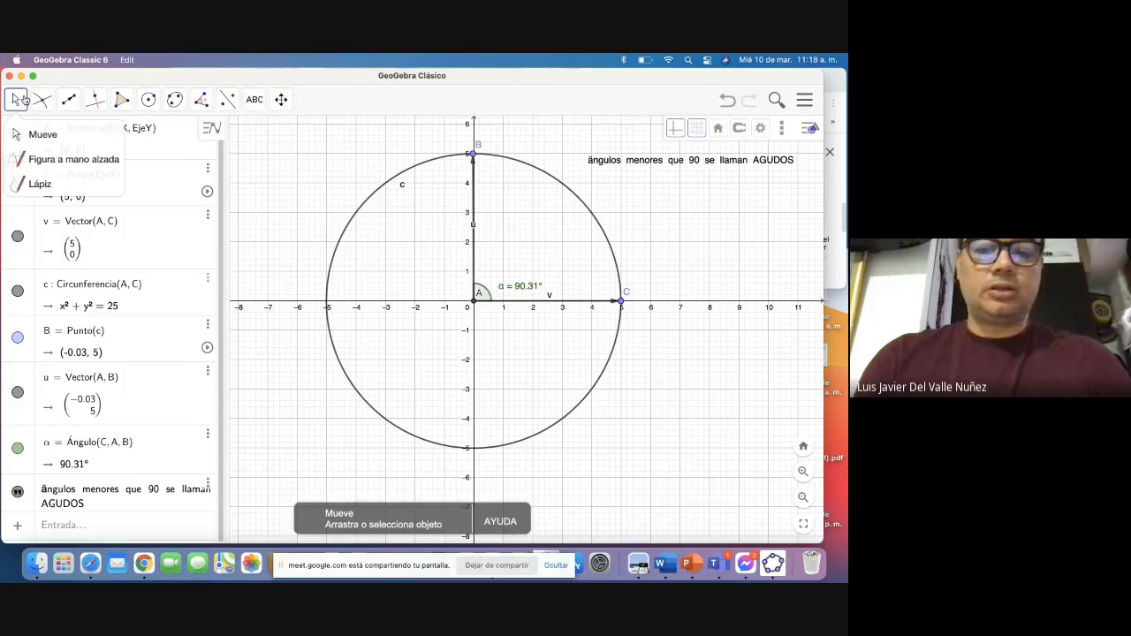
pyautogui.moveTo(475, 155); pyautogui.dragTo(410, 259)
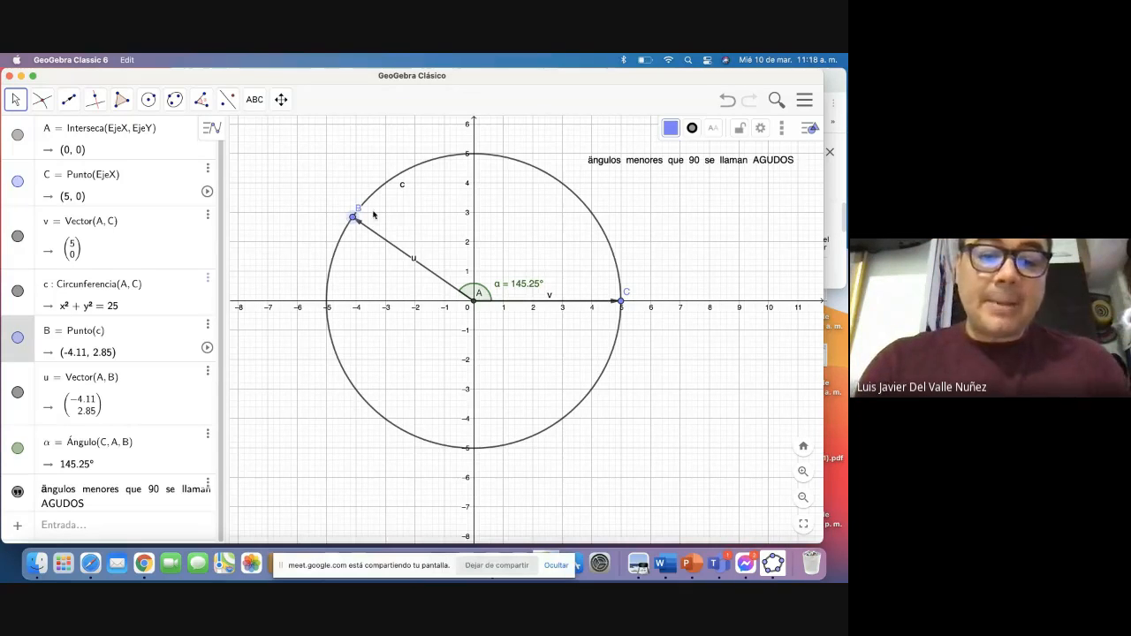
pyautogui.moveTo(357, 223); pyautogui.dragTo(469, 195)
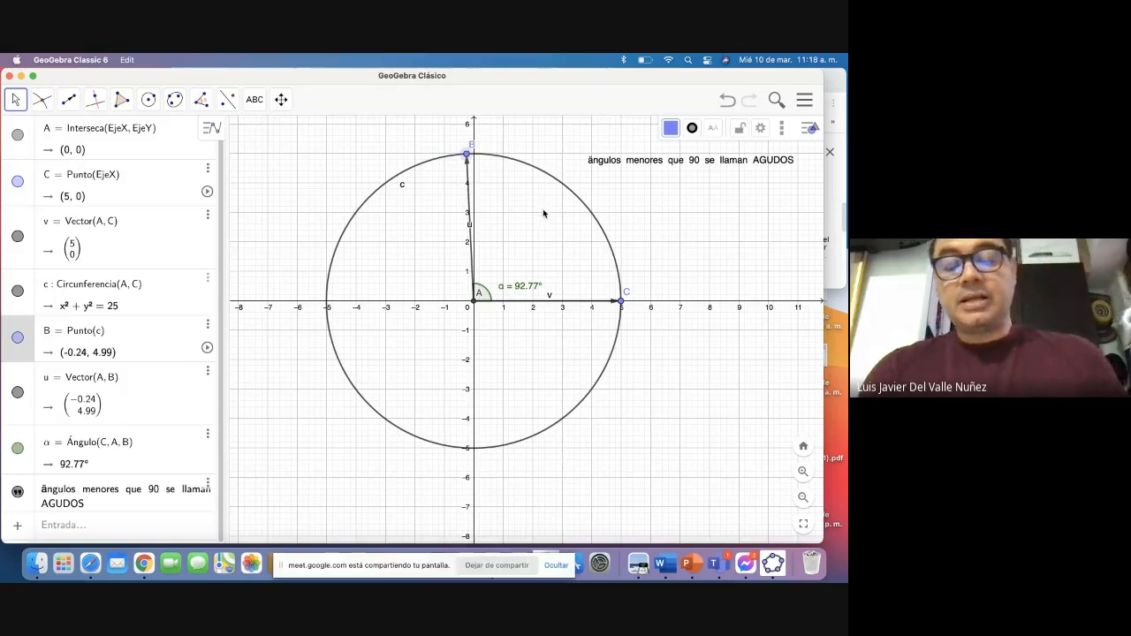
# Step: Place a point on the circle at (0, 5) and draw a circular sector centred at B from that point toward A
pyautogui.click(154, 103)
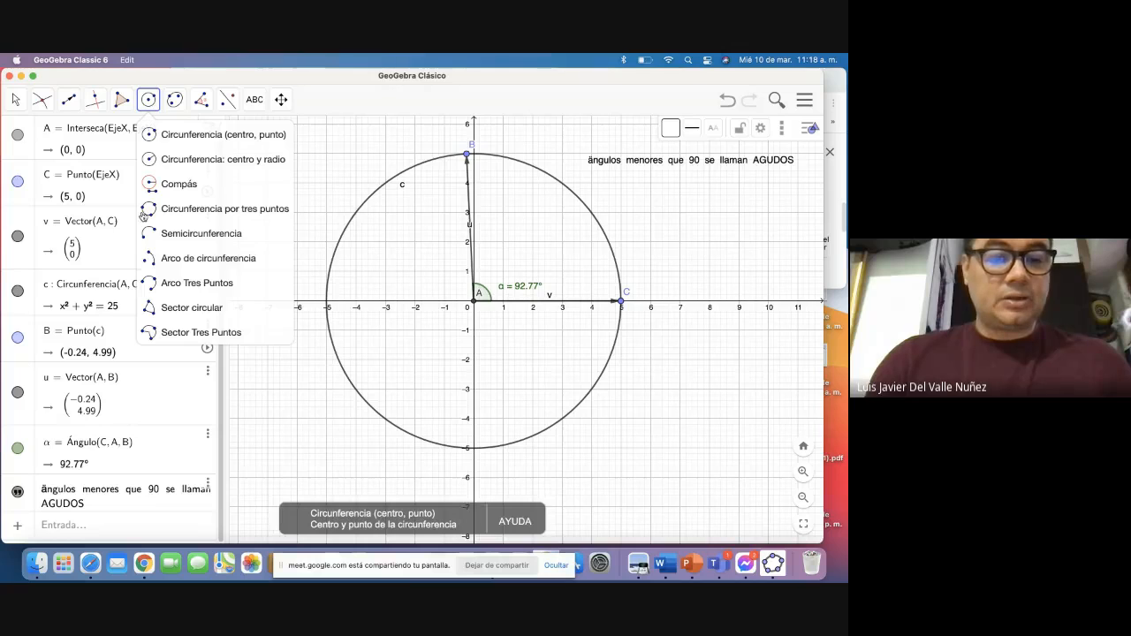
pyautogui.click(151, 311)
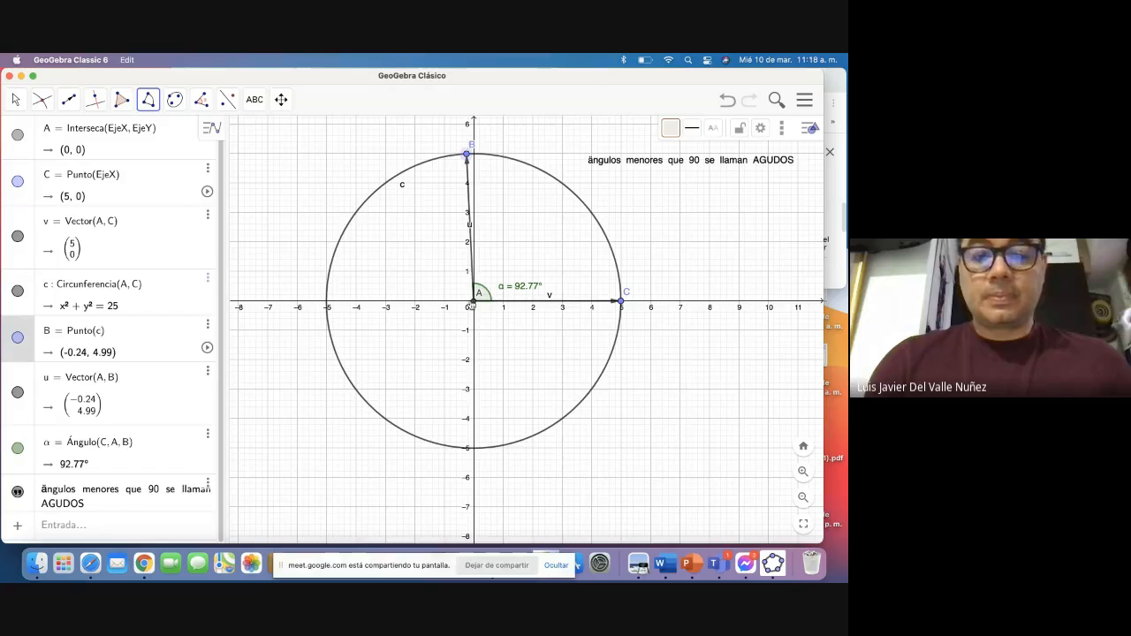
pyautogui.click(475, 154)
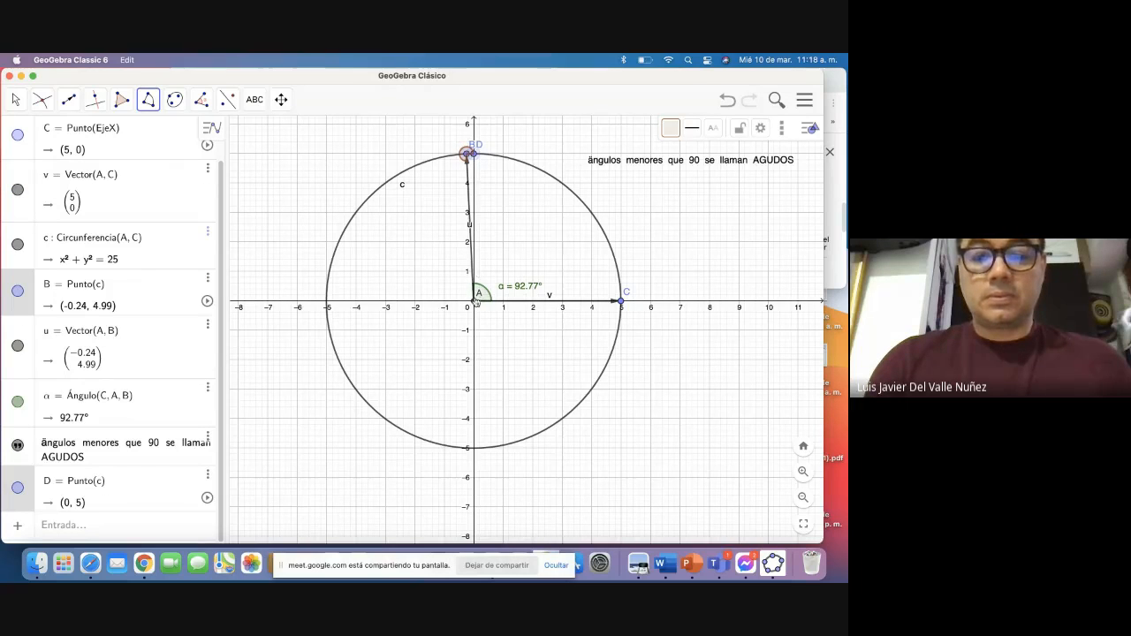
pyautogui.click(475, 303)
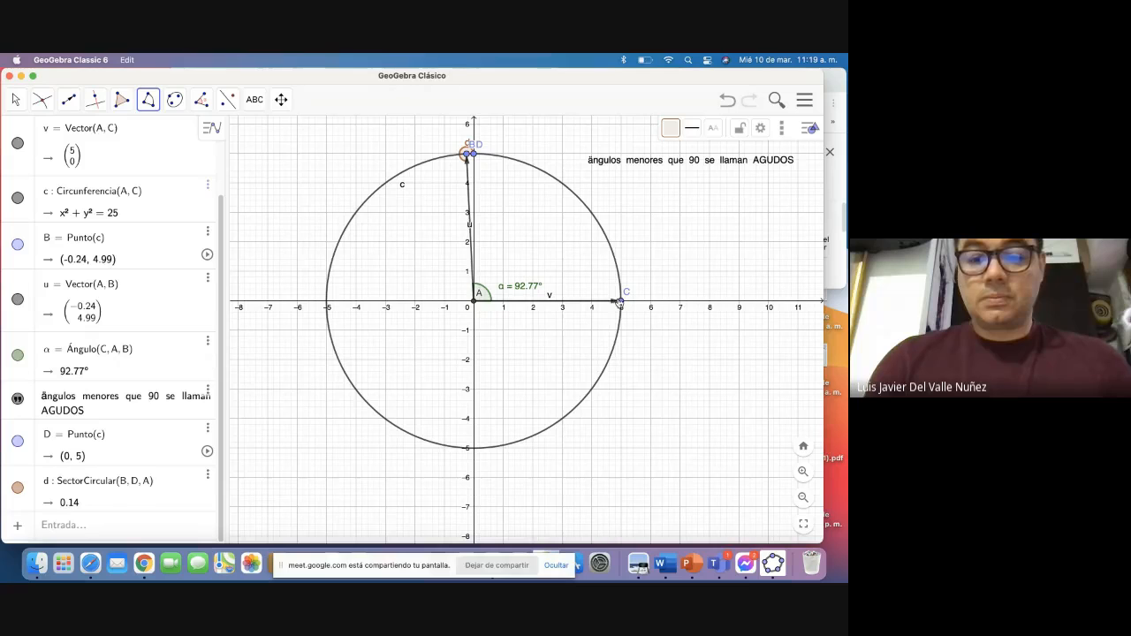
pyautogui.click(477, 158)
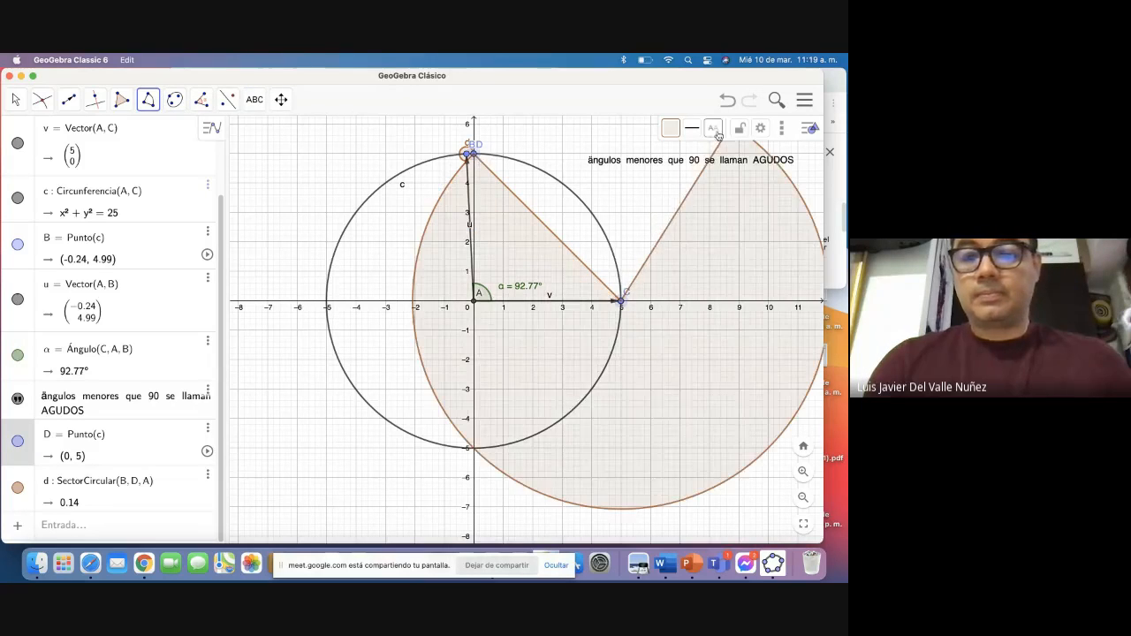
pyautogui.click(669, 218)
pyautogui.click(722, 103)
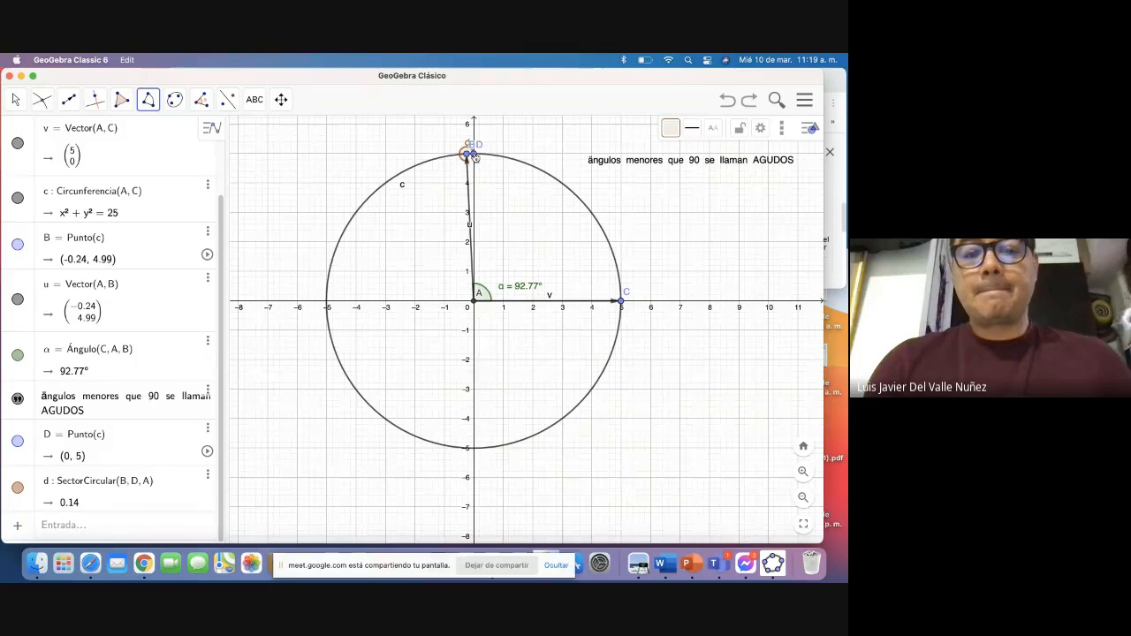
pyautogui.click(475, 155)
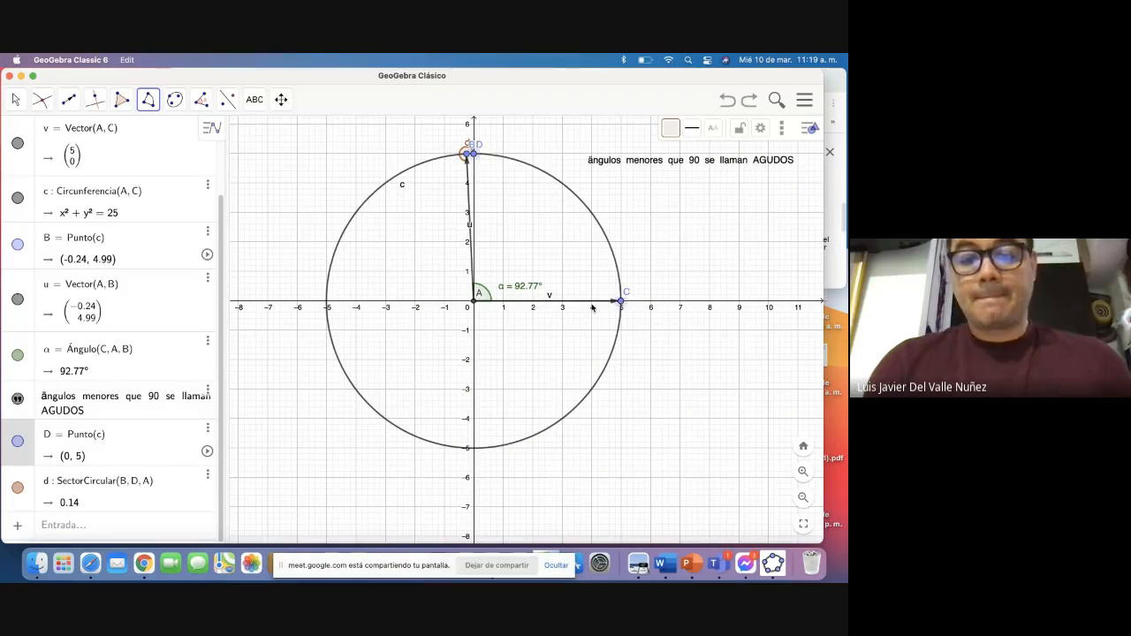
pyautogui.click(621, 301)
pyautogui.click(495, 302)
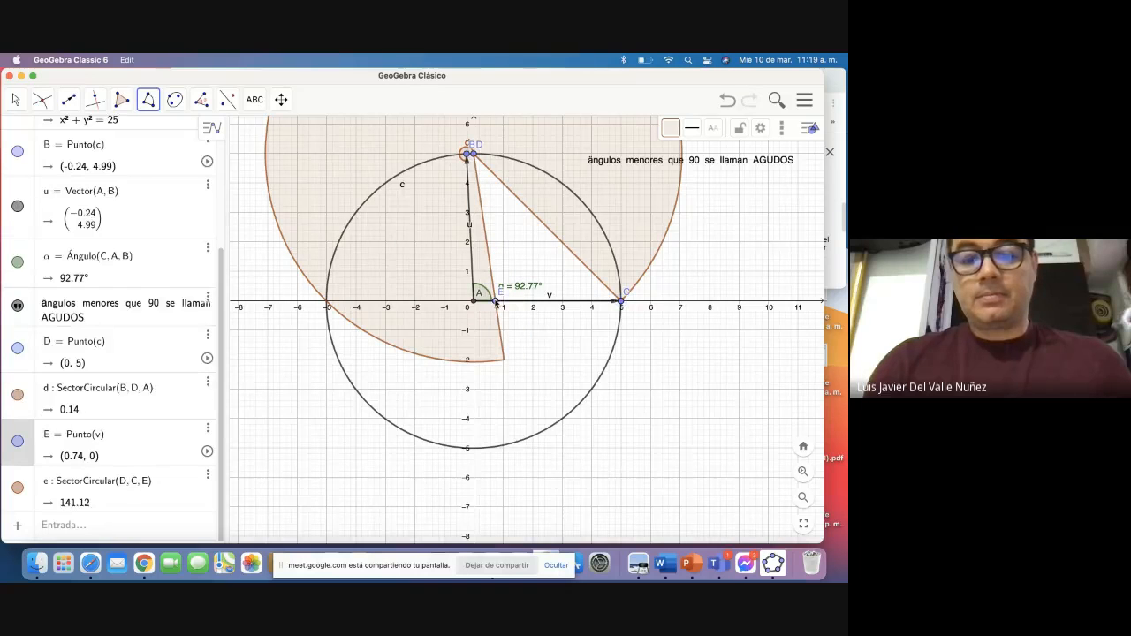
pyautogui.click(724, 108)
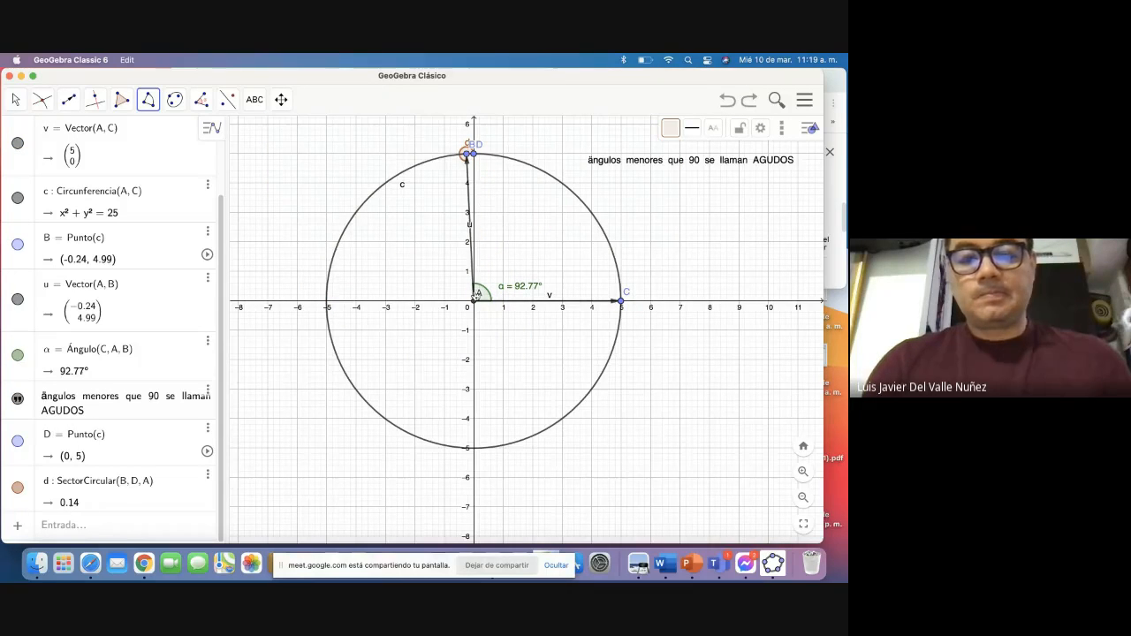
# Step: Draw a circular sector centred at A from C to D and move the AGUDOS note so it overlaps the shaded quarter
pyautogui.click(621, 302)
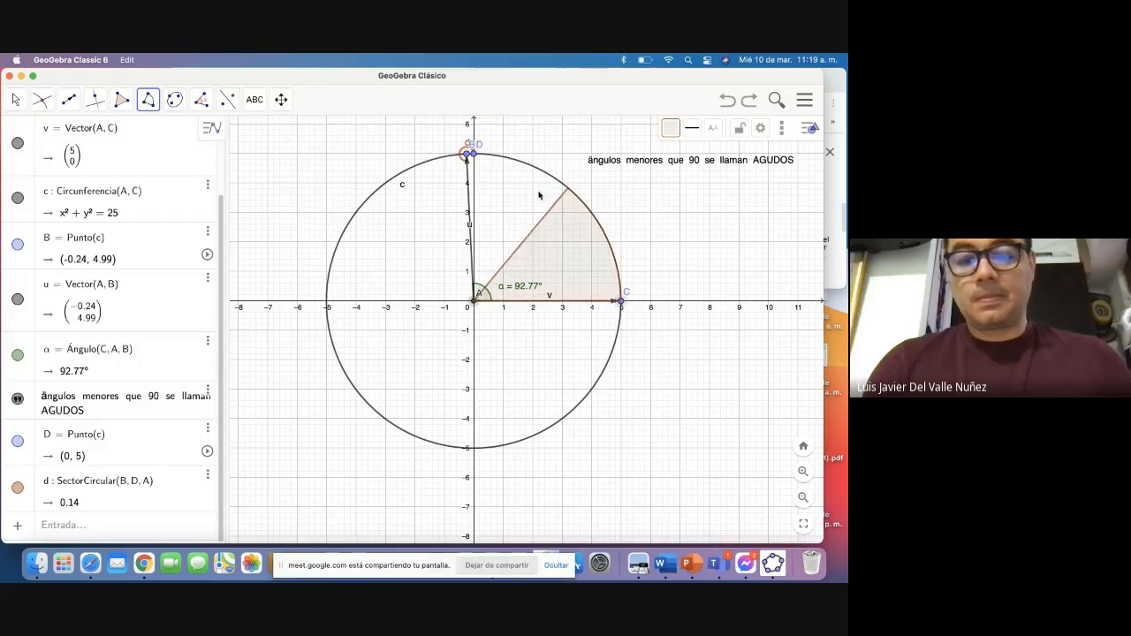
pyautogui.click(476, 155)
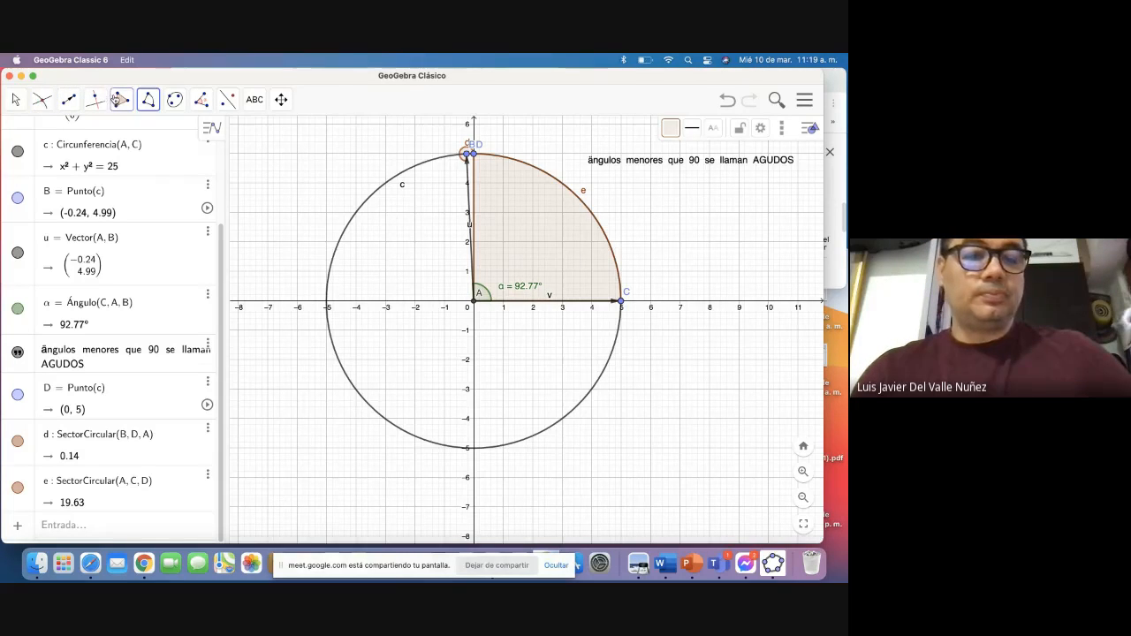
pyautogui.click(15, 99)
pyautogui.moveTo(664, 165); pyautogui.dragTo(597, 237)
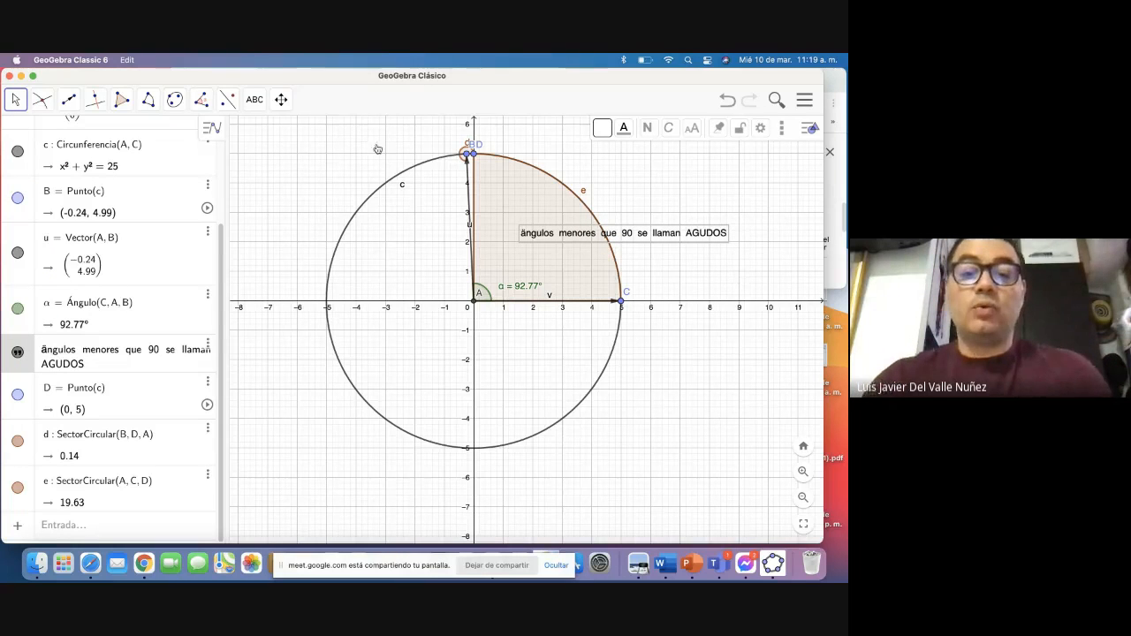
pyautogui.click(15, 104)
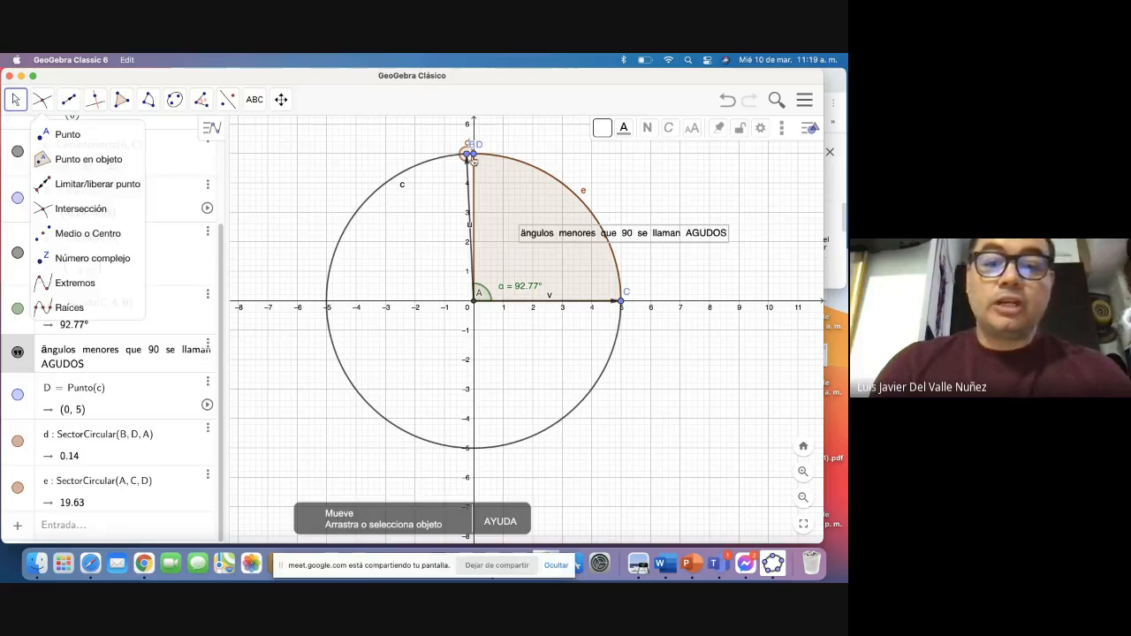
pyautogui.moveTo(470, 161); pyautogui.dragTo(447, 180)
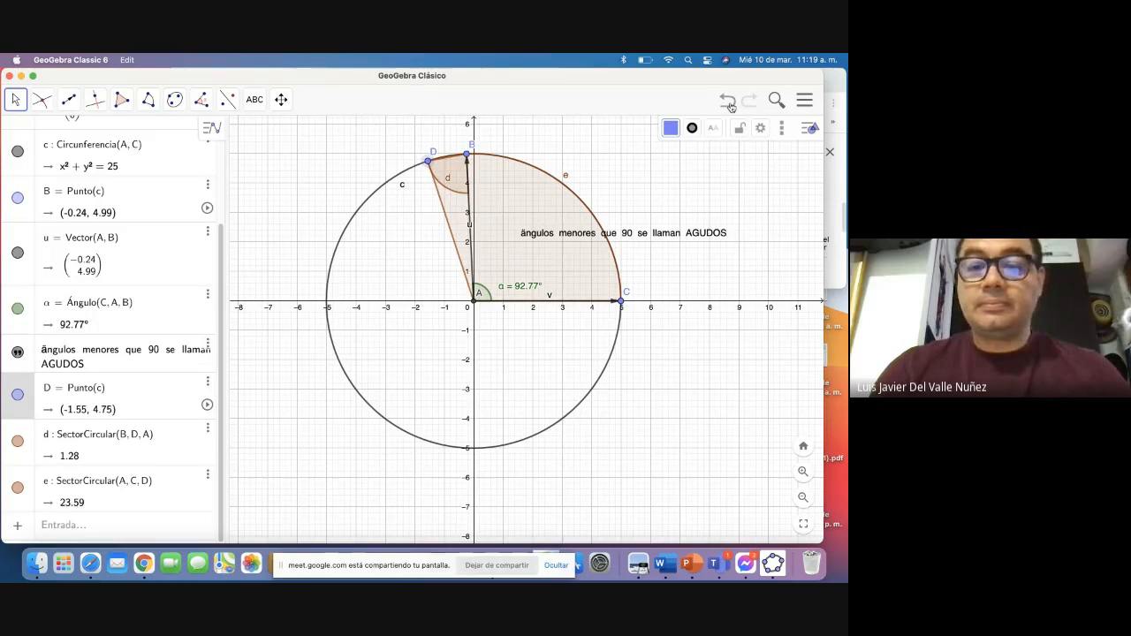
pyautogui.click(728, 103)
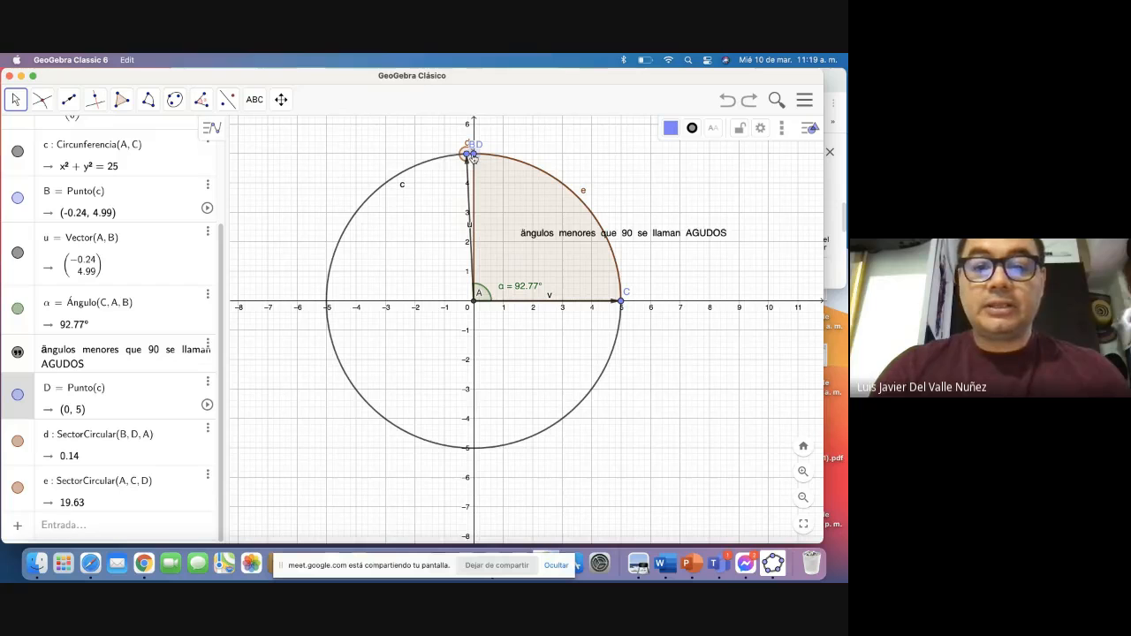
pyautogui.rightClick(473, 158)
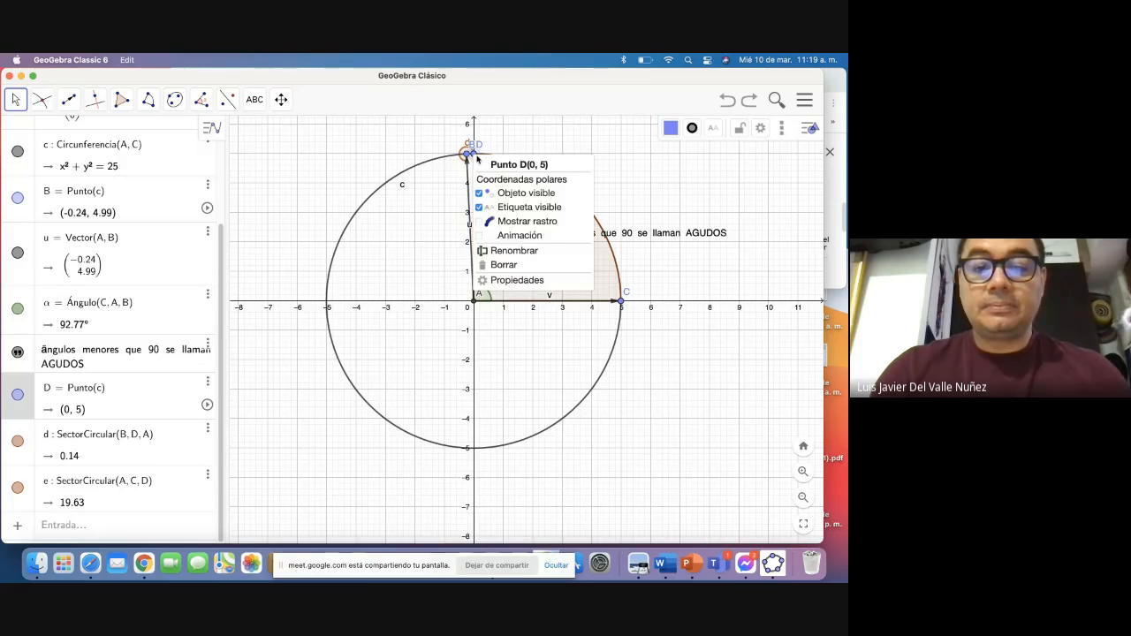
pyautogui.click(504, 266)
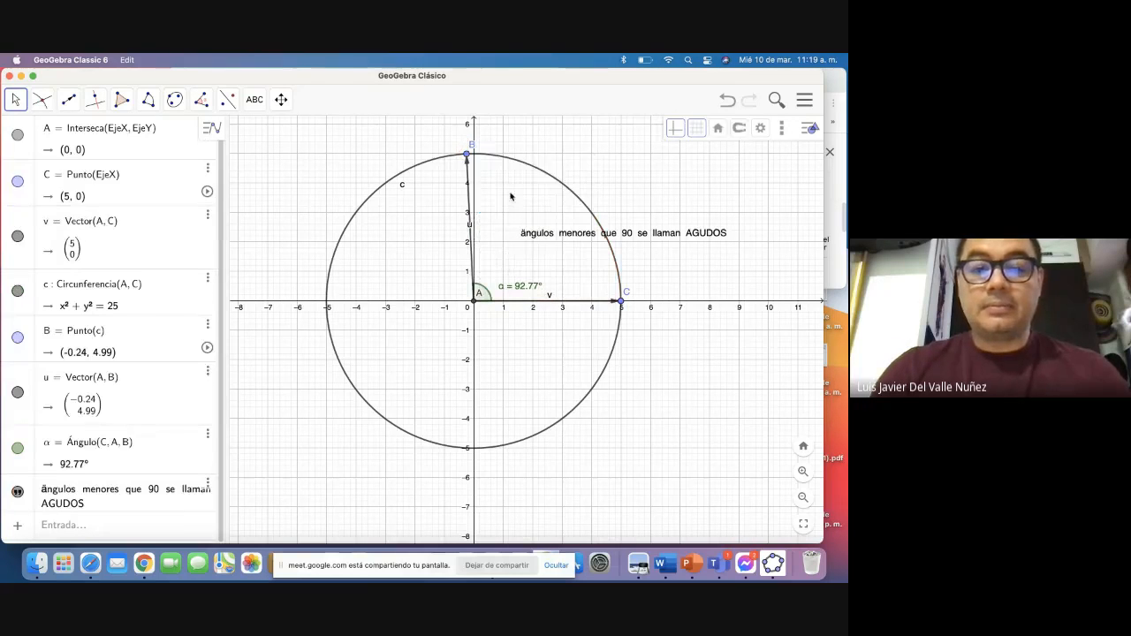
pyautogui.click(730, 103)
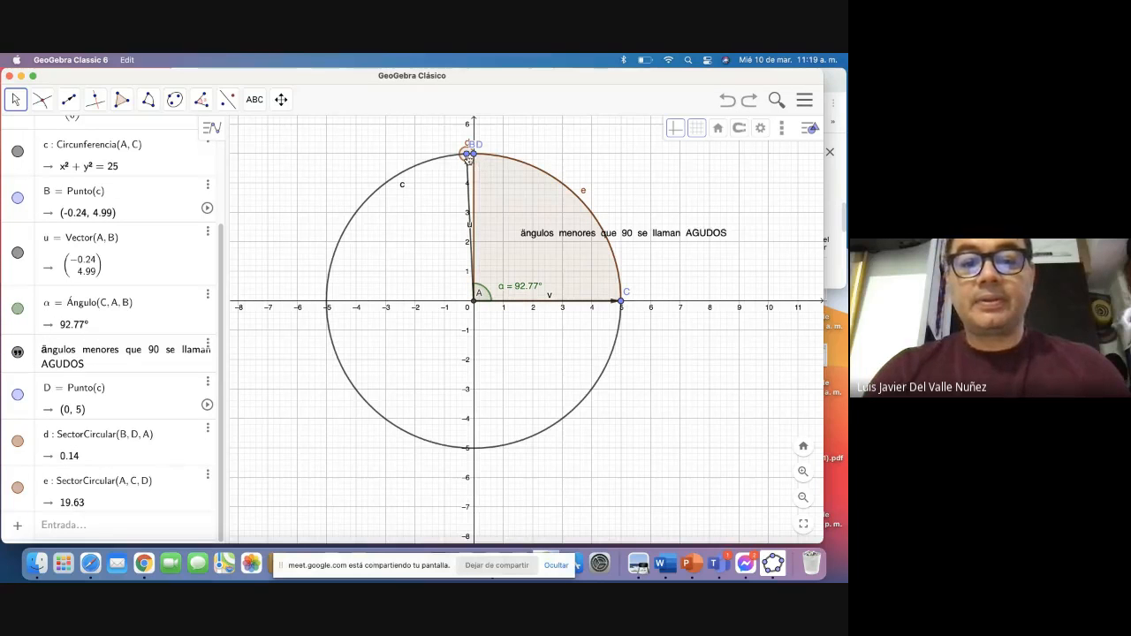
# Step: Move point D along the circle to about (-2.38, 4.4) and delete both circular sectors
pyautogui.moveTo(468, 156); pyautogui.dragTo(407, 175)
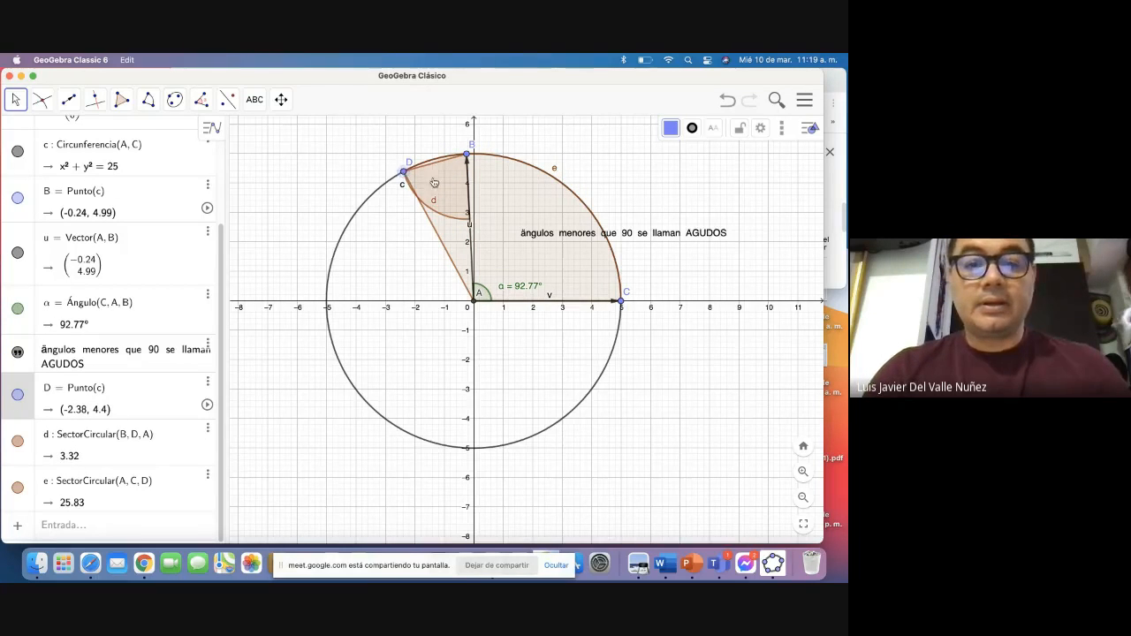
pyautogui.rightClick(434, 182)
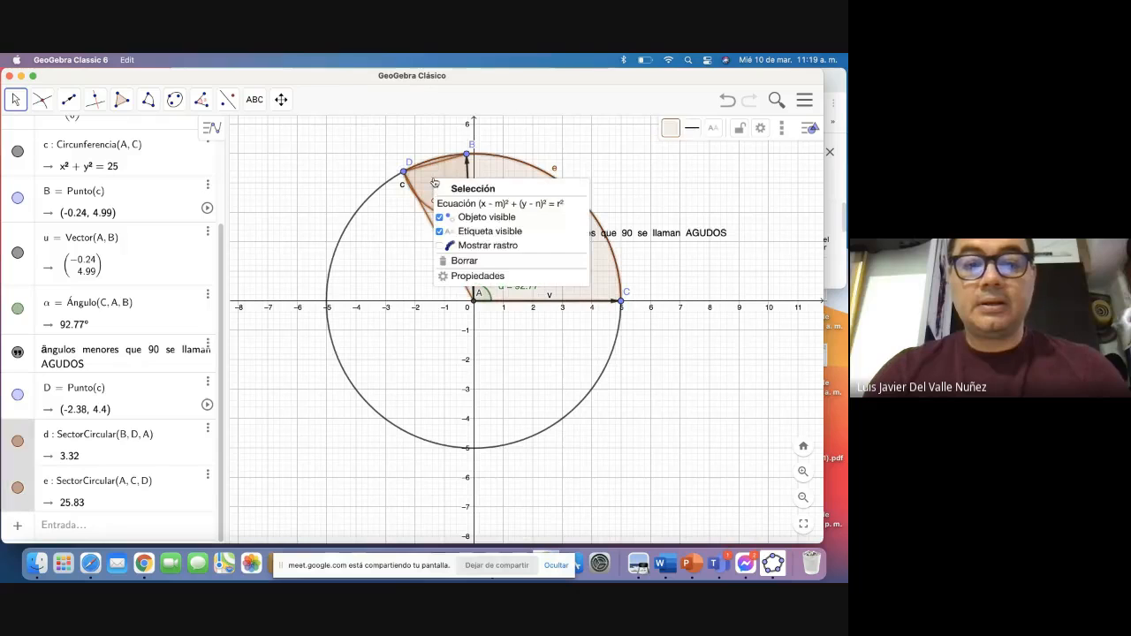
pyautogui.click(449, 259)
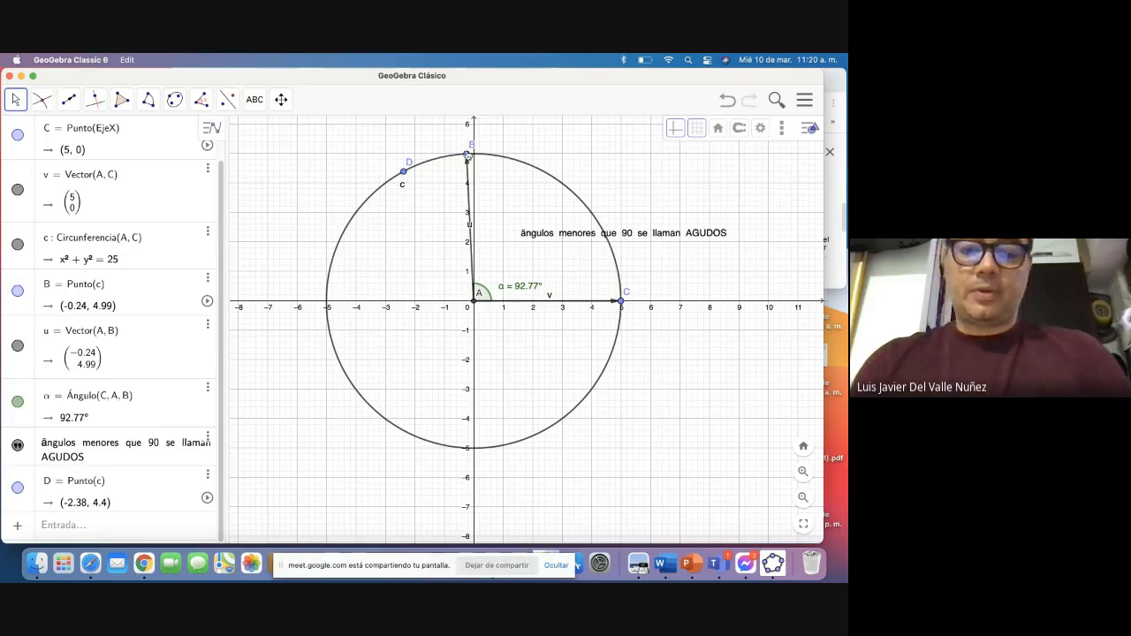
# Step: Move point D to about (0.02, 5) and point B to about (-3.85, 3.19), and activate the Circular Sector tool
pyautogui.moveTo(467, 153)
pyautogui.mouseDown()
pyautogui.moveTo(429, 160)
pyautogui.moveTo(475, 166)
pyautogui.mouseUp()
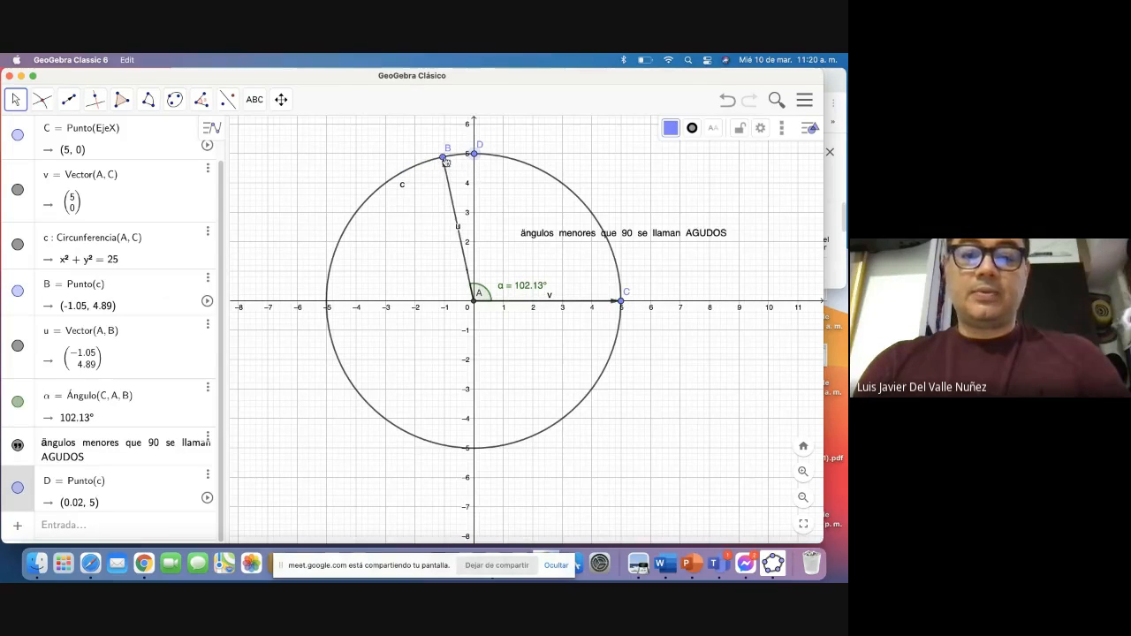
pyautogui.moveTo(446, 161); pyautogui.dragTo(362, 210)
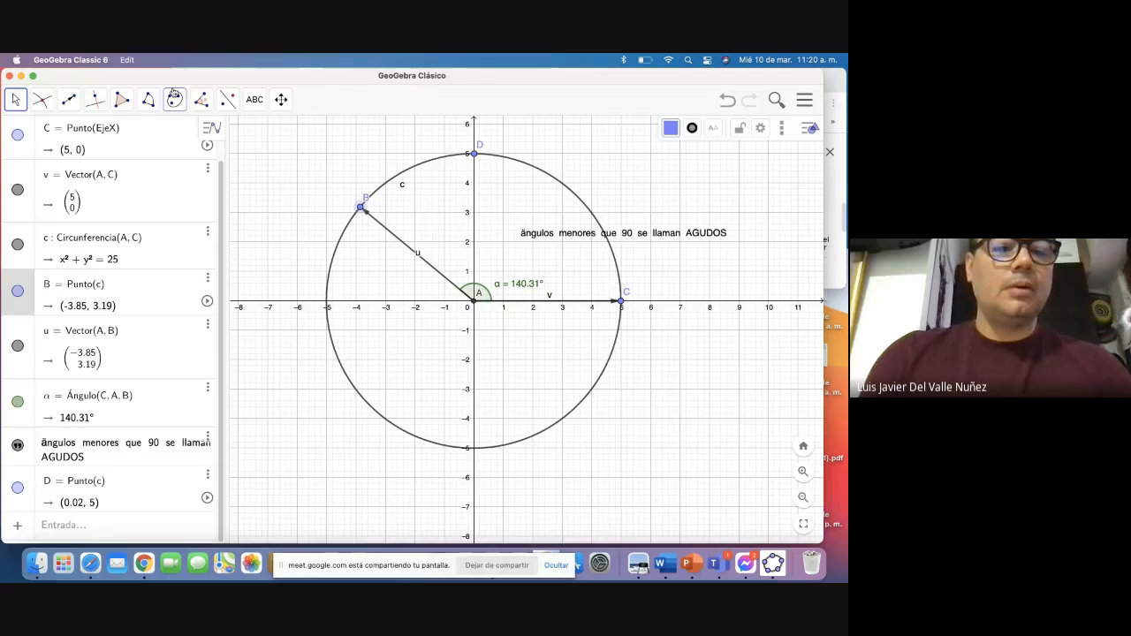
pyautogui.click(200, 100)
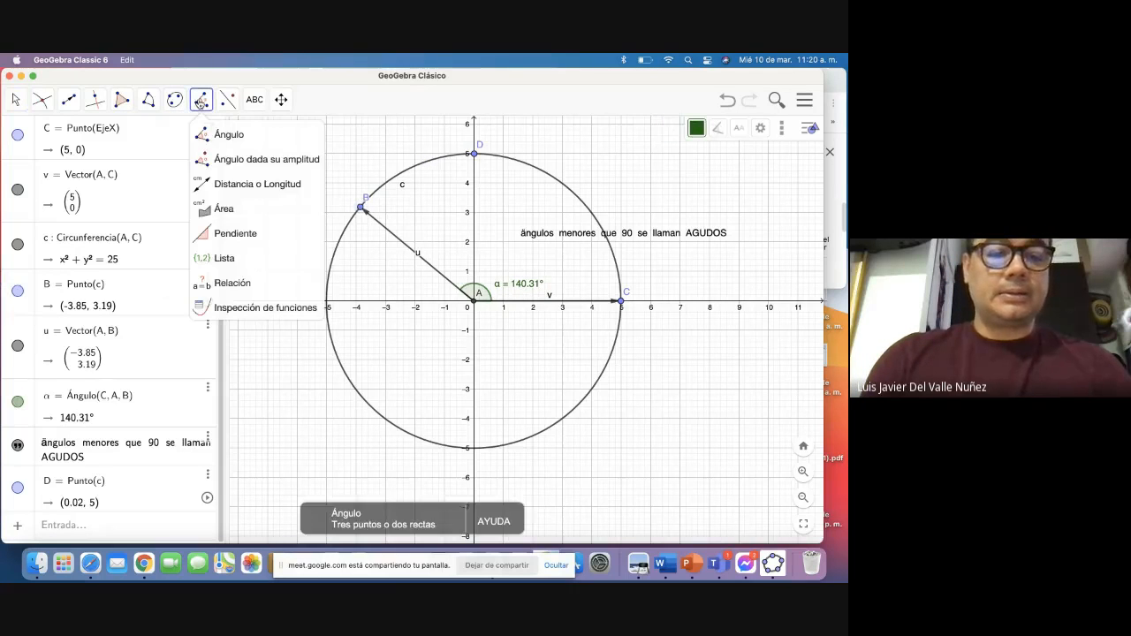
pyautogui.moveTo(175, 105)
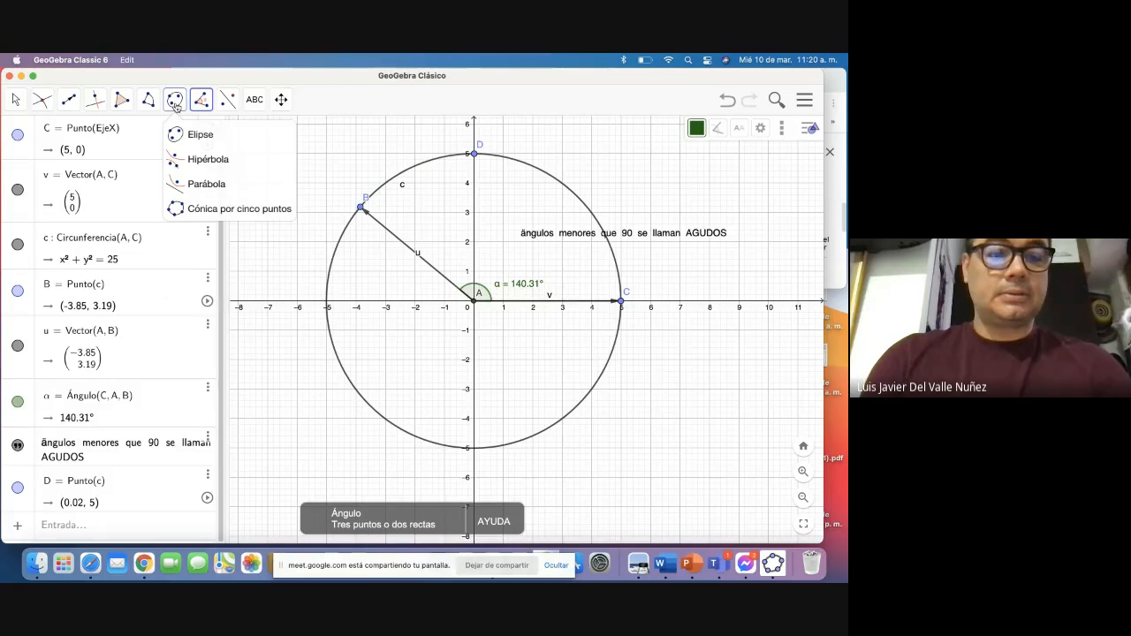
pyautogui.click(192, 307)
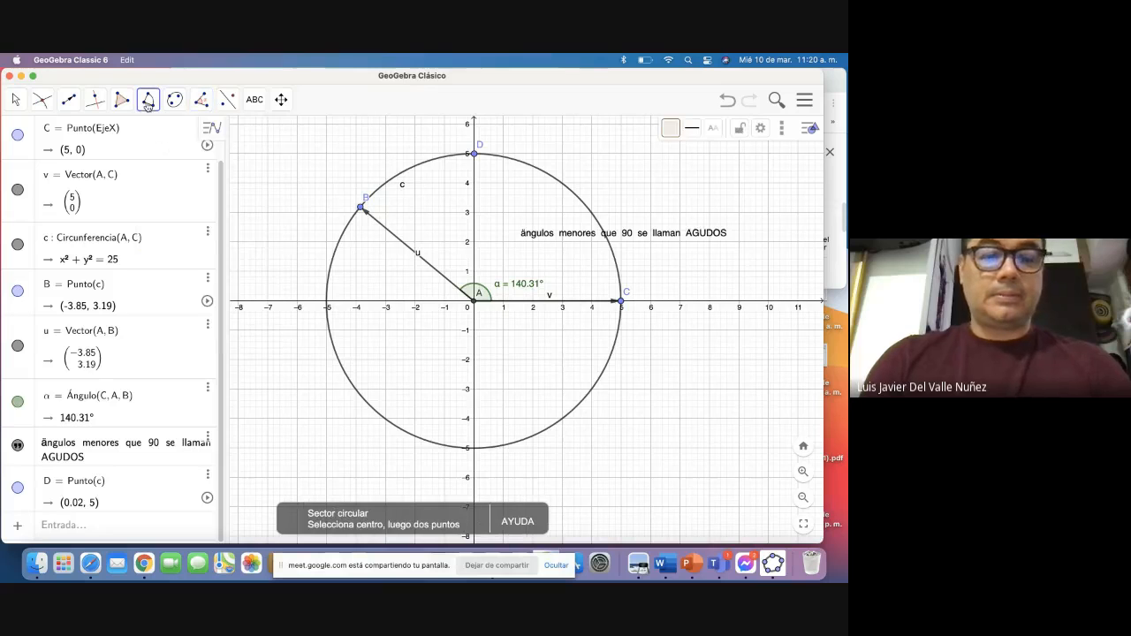
pyautogui.click(621, 303)
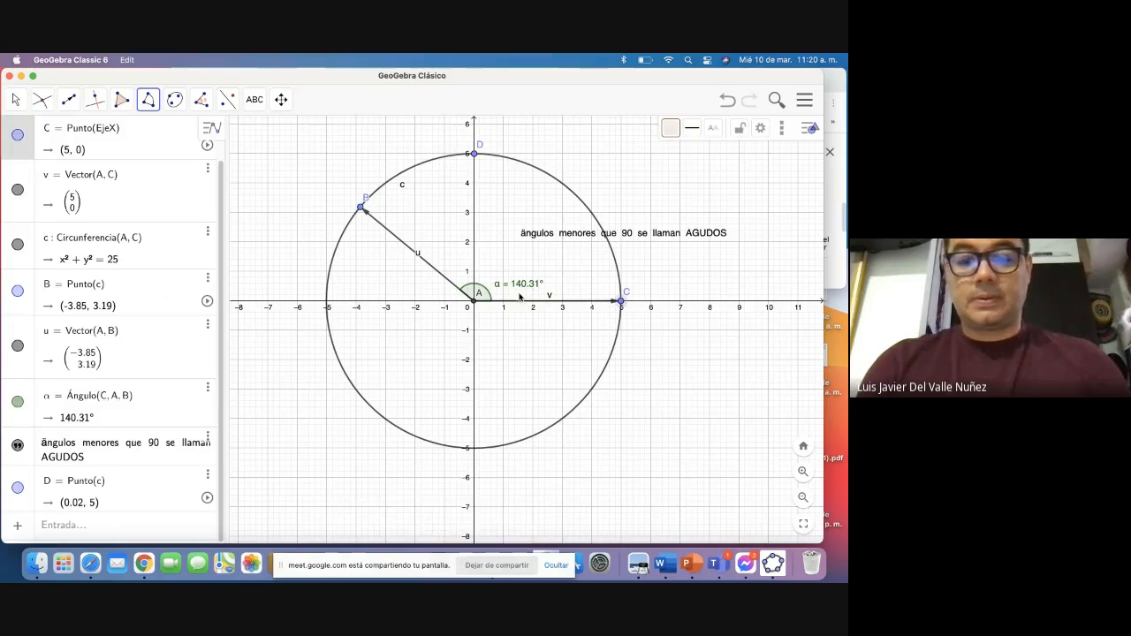
pyautogui.click(474, 303)
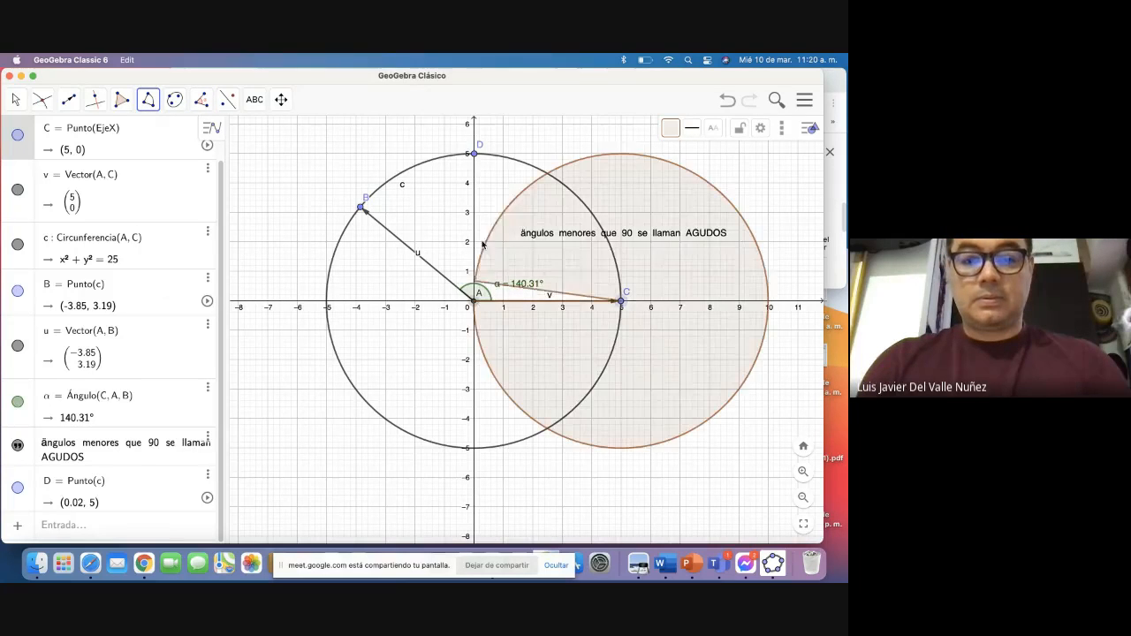
pyautogui.click(475, 156)
pyautogui.click(726, 103)
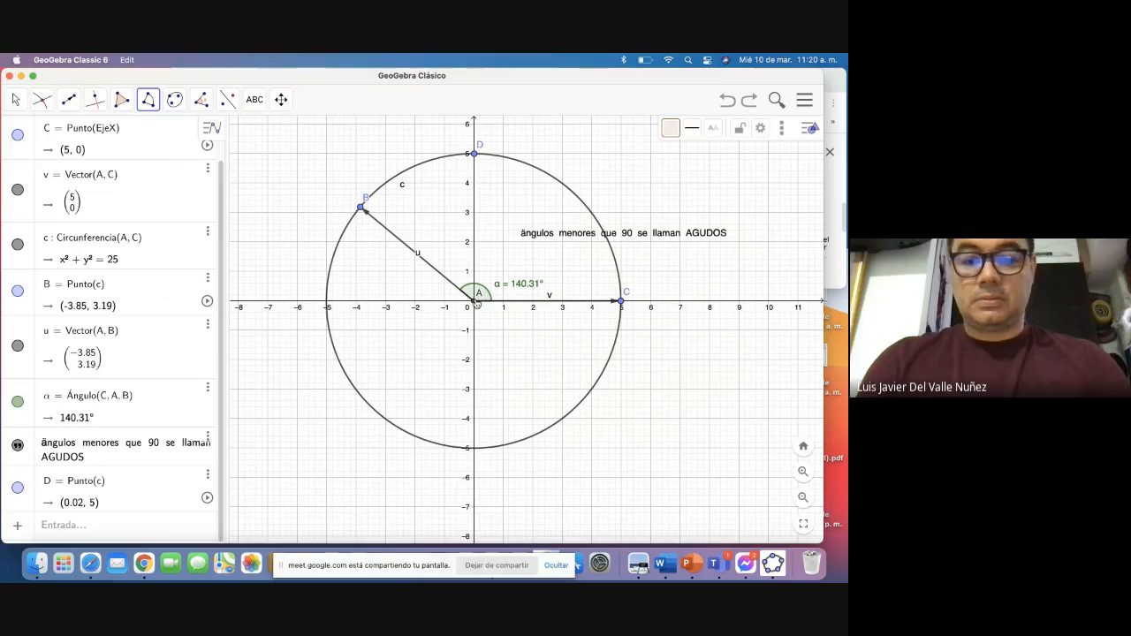
# Step: Draw a circular sector centred at A from C to D and remove the stray point placed beside the circle
pyautogui.click(620, 303)
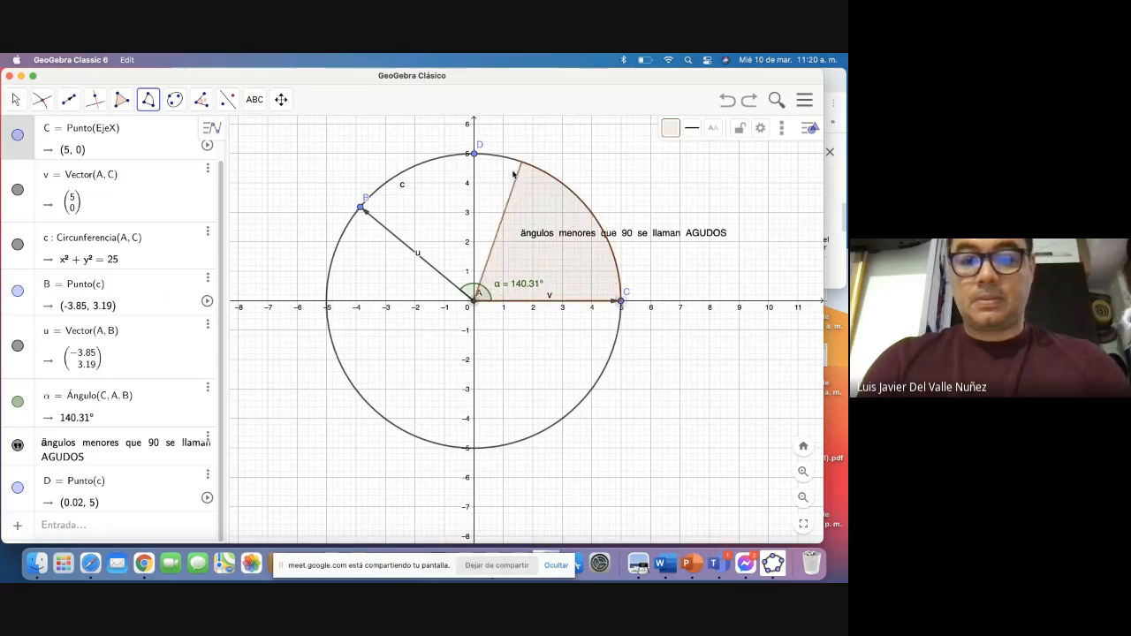
pyautogui.click(477, 157)
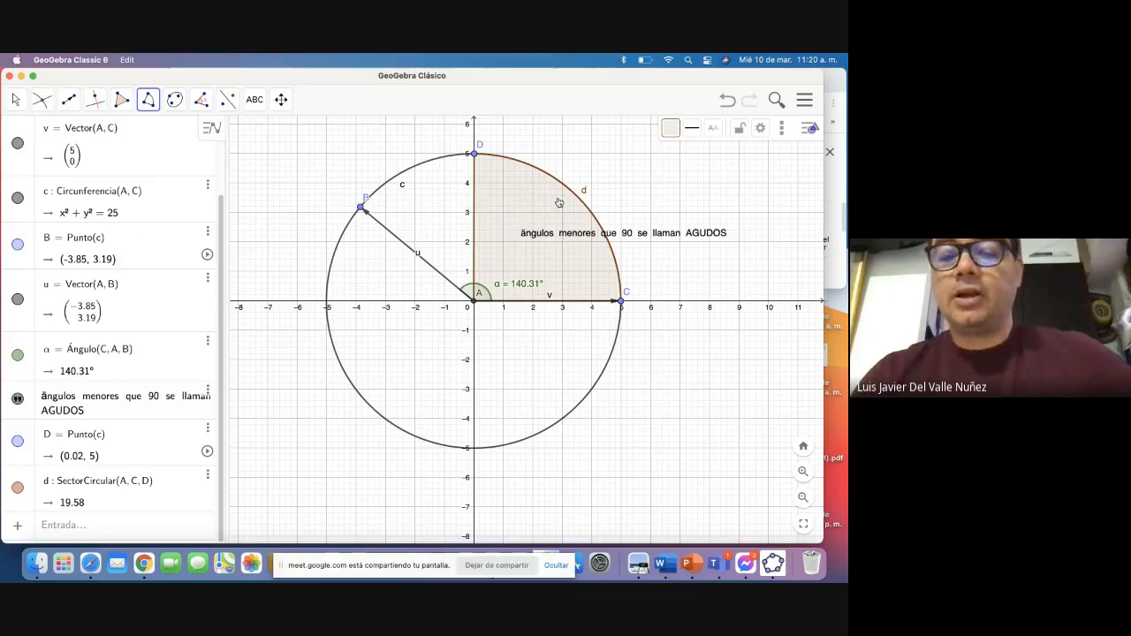
pyautogui.moveTo(629, 237); pyautogui.dragTo(641, 212)
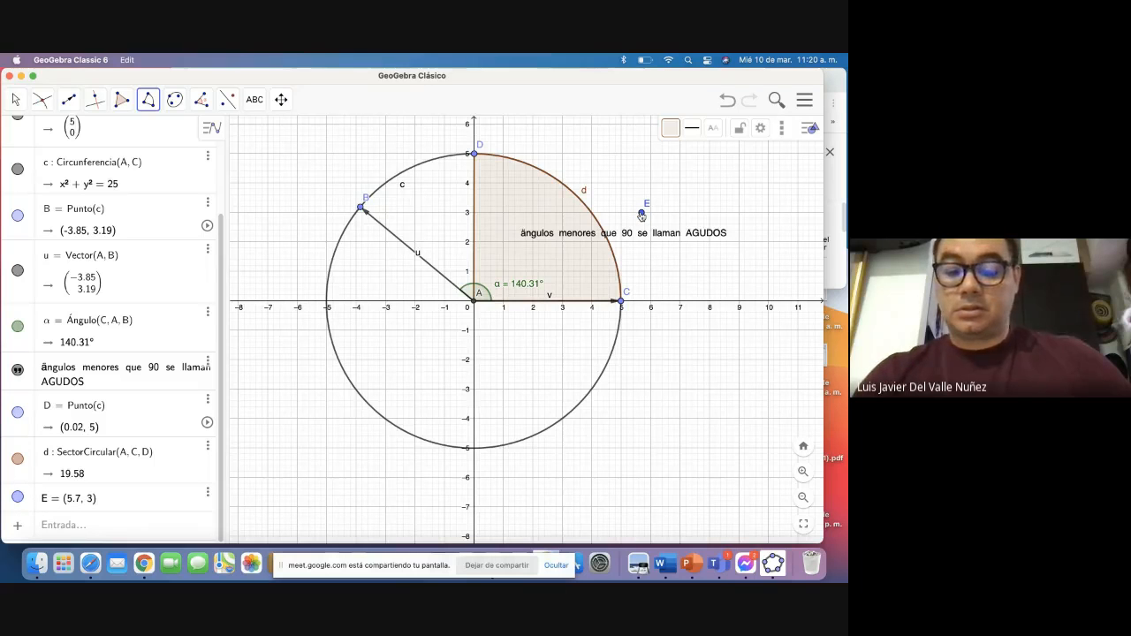
pyautogui.rightClick(641, 214)
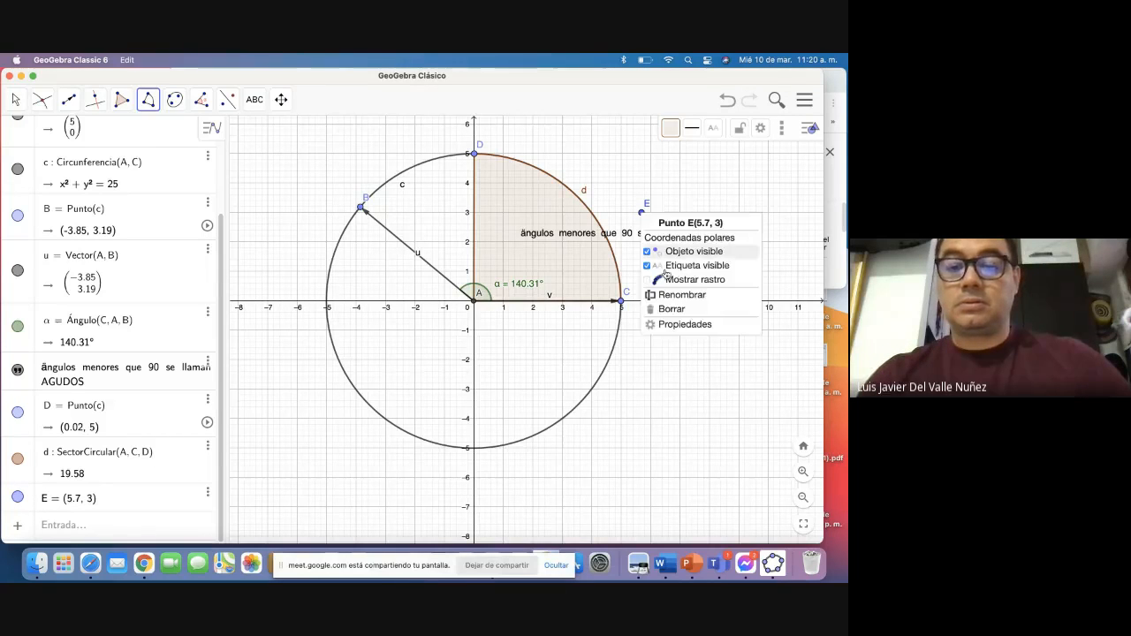
pyautogui.click(673, 310)
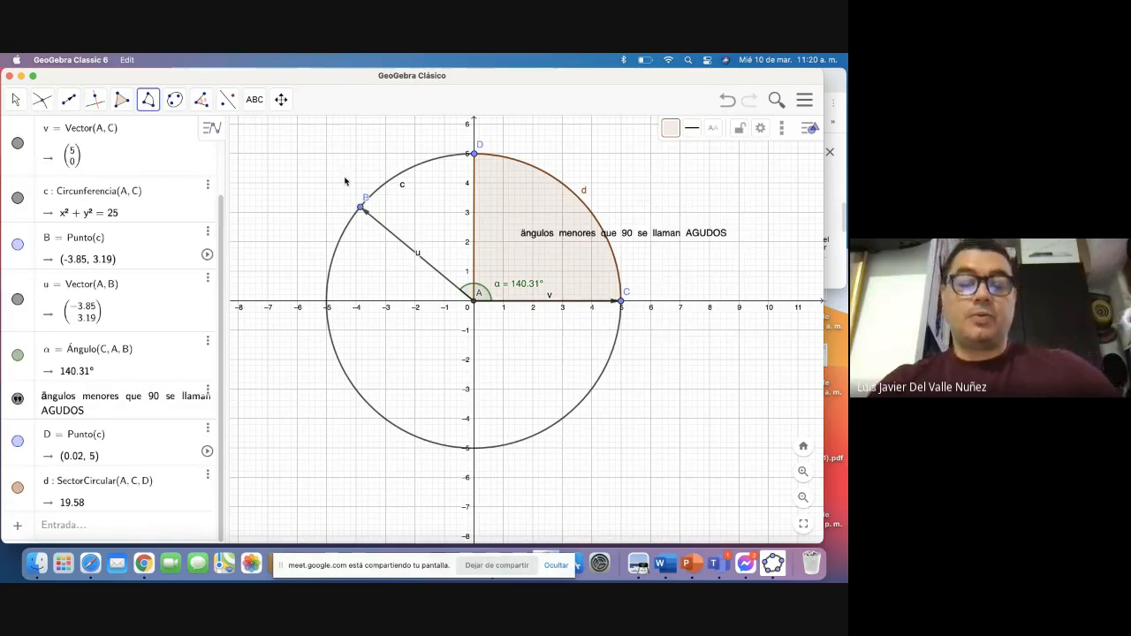
pyautogui.click(15, 99)
pyautogui.click(40, 135)
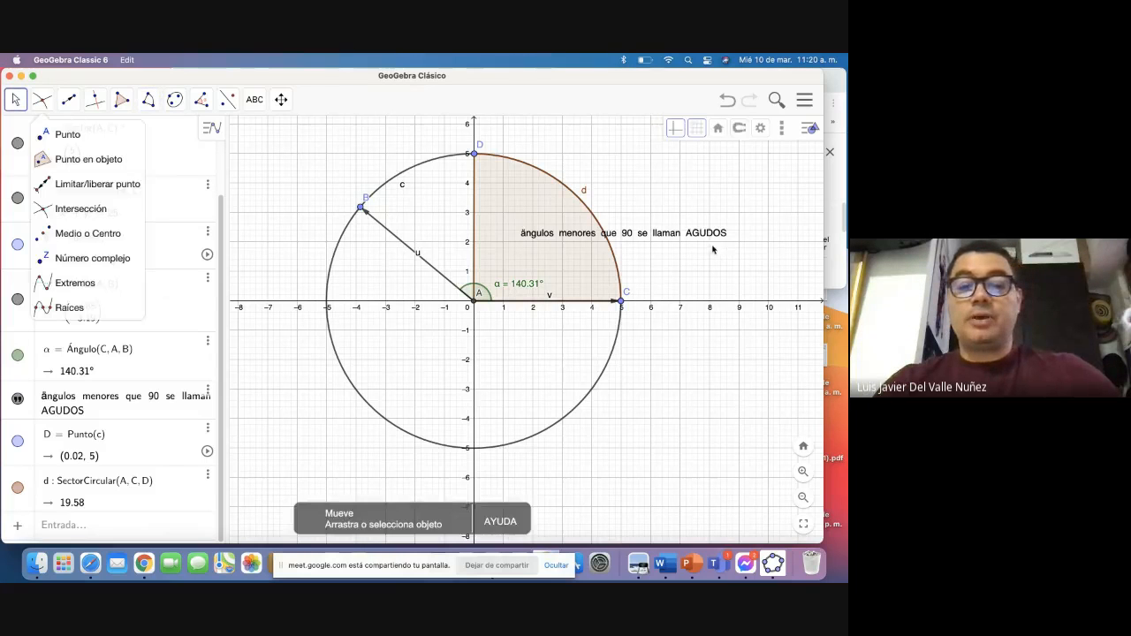
# Step: Move the AGUDOS note slightly left over the shaded quarter and move point B along the circle to about (-4.14, 2.81)
pyautogui.click(694, 234)
pyautogui.moveTo(694, 234); pyautogui.dragTo(675, 233)
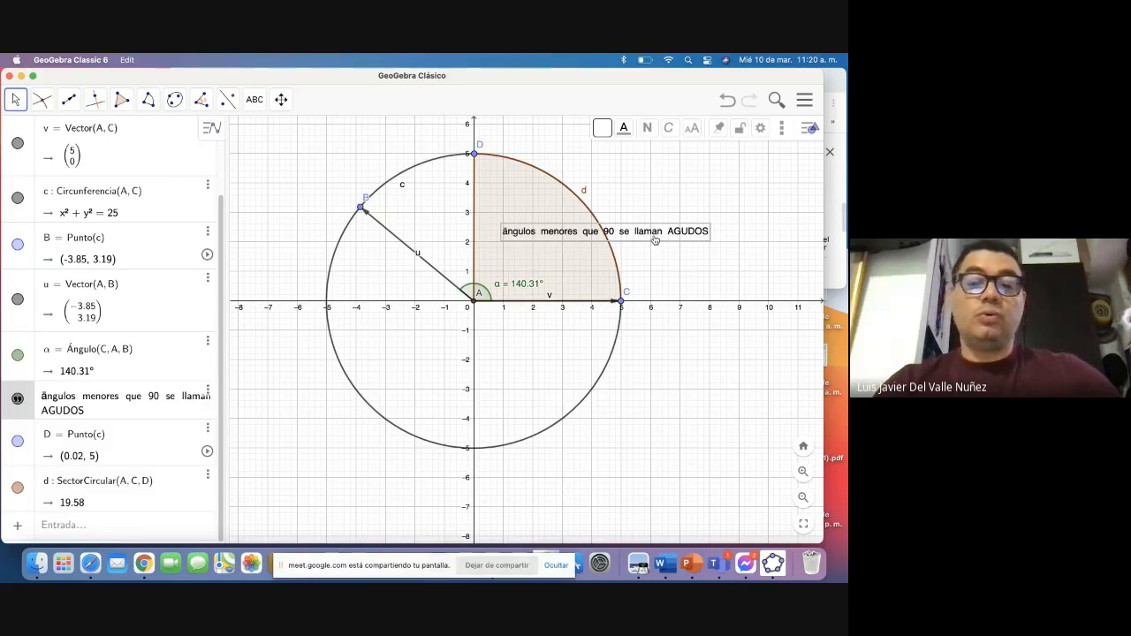
pyautogui.moveTo(360, 211)
pyautogui.mouseDown()
pyautogui.moveTo(323, 280)
pyautogui.moveTo(327, 306)
pyautogui.moveTo(450, 148)
pyautogui.moveTo(469, 147)
pyautogui.moveTo(394, 176)
pyautogui.moveTo(336, 231)
pyautogui.moveTo(327, 304)
pyautogui.moveTo(454, 157)
pyautogui.moveTo(475, 153)
pyautogui.moveTo(394, 178)
pyautogui.moveTo(376, 247)
pyautogui.moveTo(344, 275)
pyautogui.moveTo(371, 371)
pyautogui.moveTo(445, 433)
pyautogui.moveTo(384, 380)
pyautogui.moveTo(365, 309)
pyautogui.moveTo(408, 233)
pyautogui.moveTo(473, 217)
pyautogui.moveTo(437, 224)
pyautogui.moveTo(399, 252)
pyautogui.moveTo(377, 303)
pyautogui.moveTo(381, 271)
pyautogui.moveTo(502, 209)
pyautogui.moveTo(466, 199)
pyautogui.moveTo(437, 216)
pyautogui.moveTo(413, 241)
pyautogui.moveTo(389, 311)
pyautogui.moveTo(353, 219)
pyautogui.mouseUp()
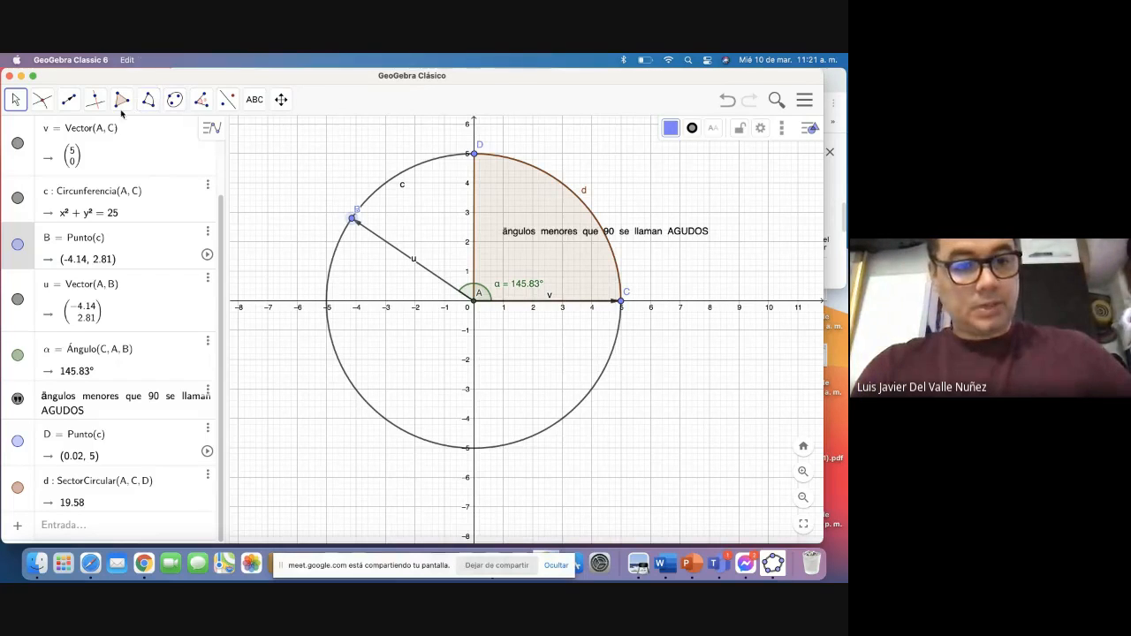
pyautogui.click(147, 101)
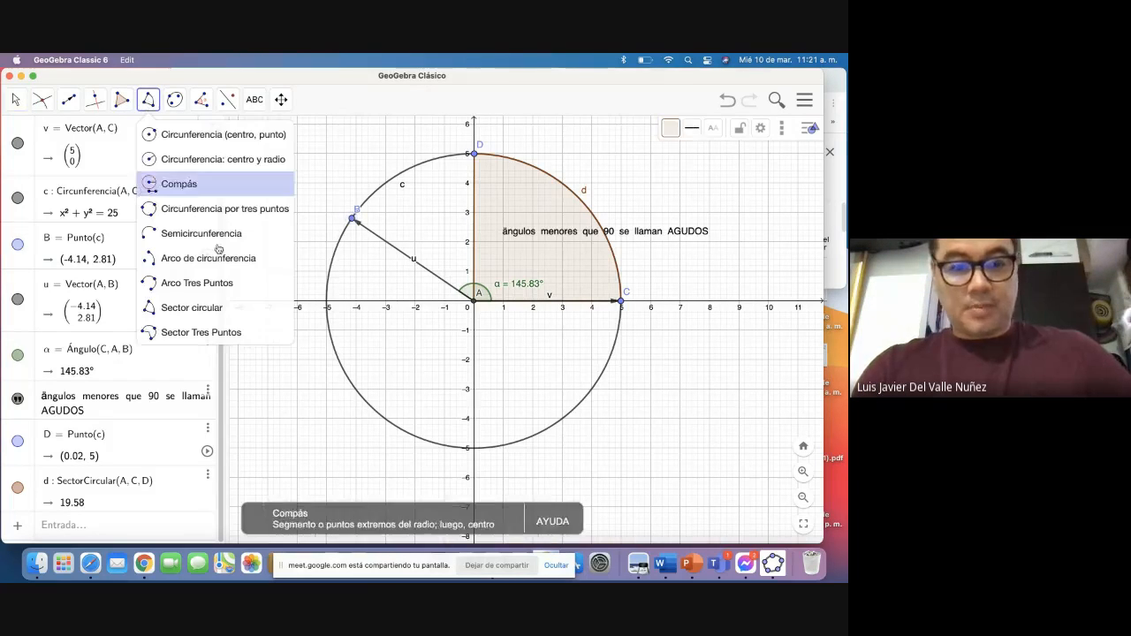
pyautogui.click(328, 307)
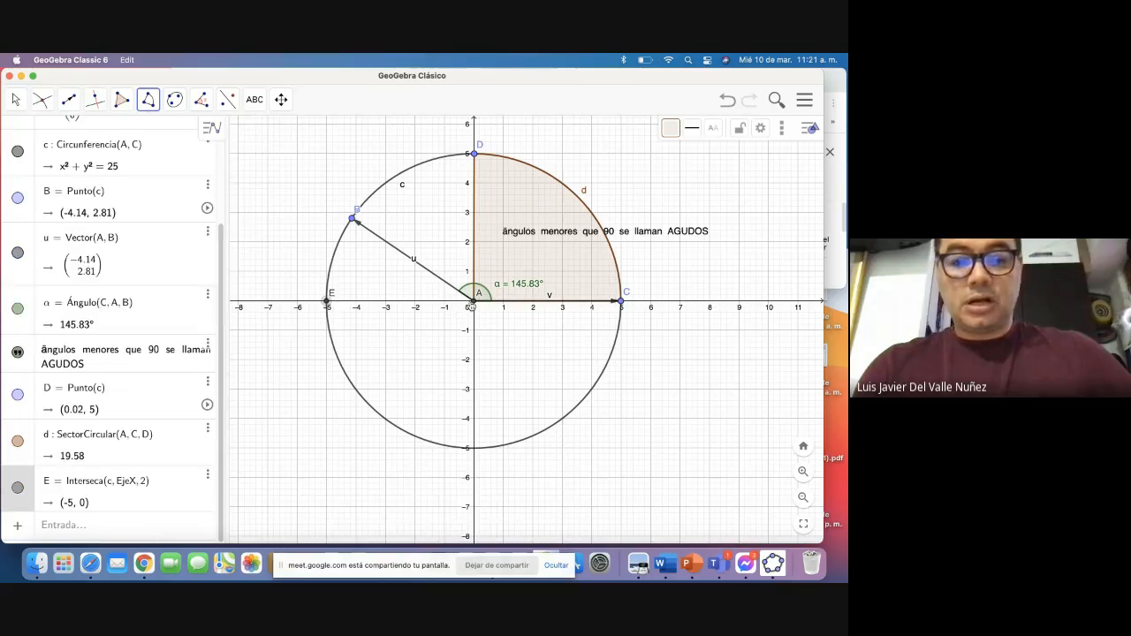
pyautogui.click(475, 304)
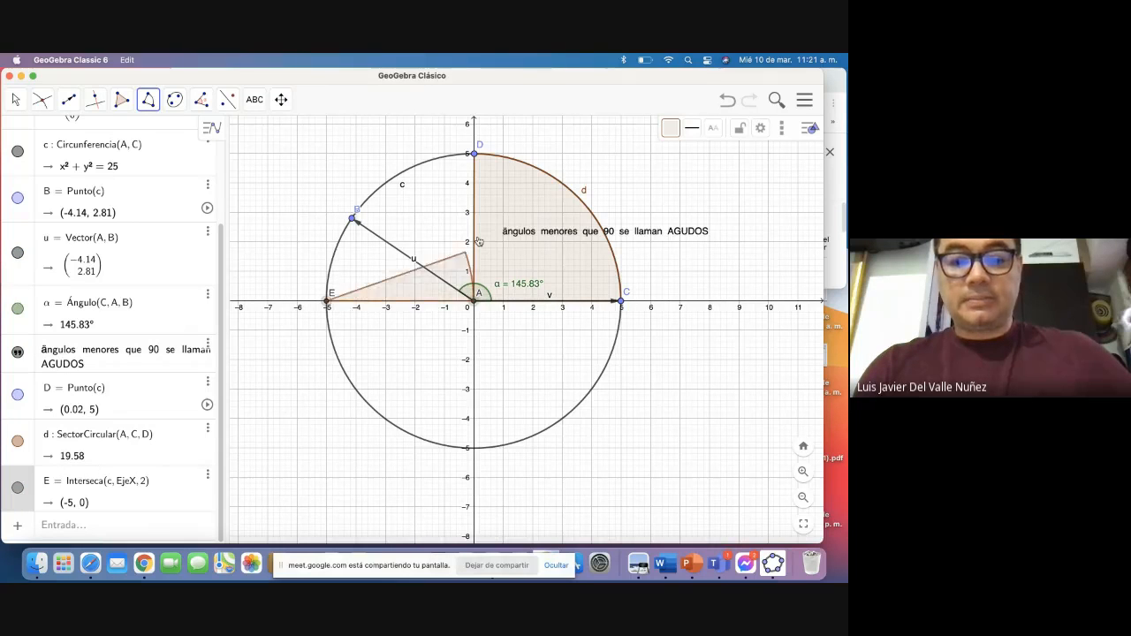
pyautogui.click(457, 193)
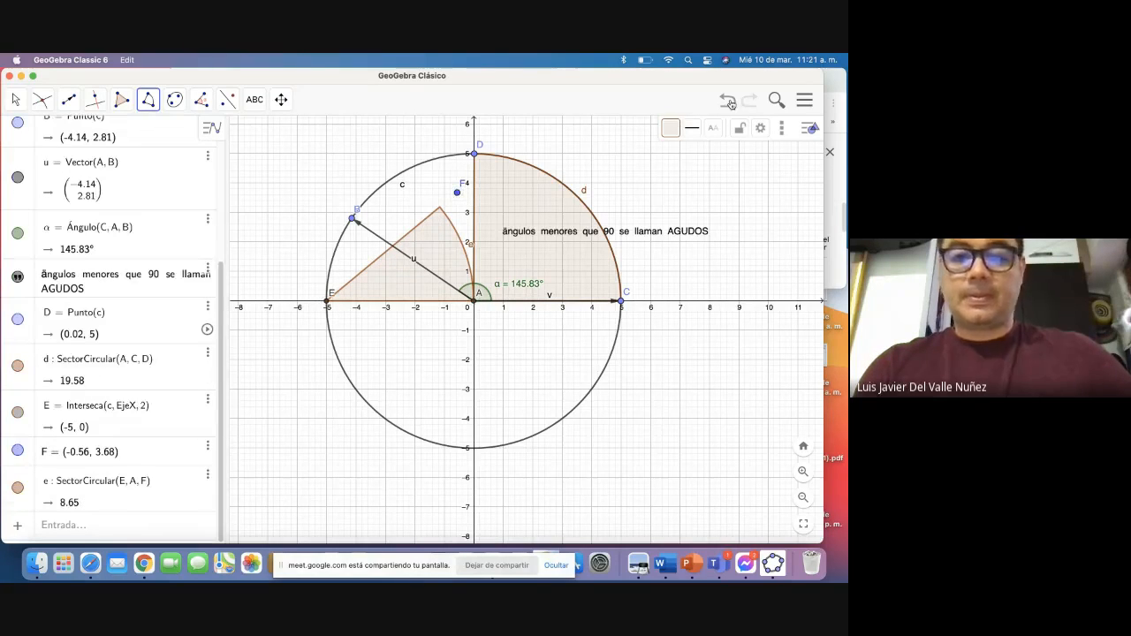
pyautogui.click(728, 100)
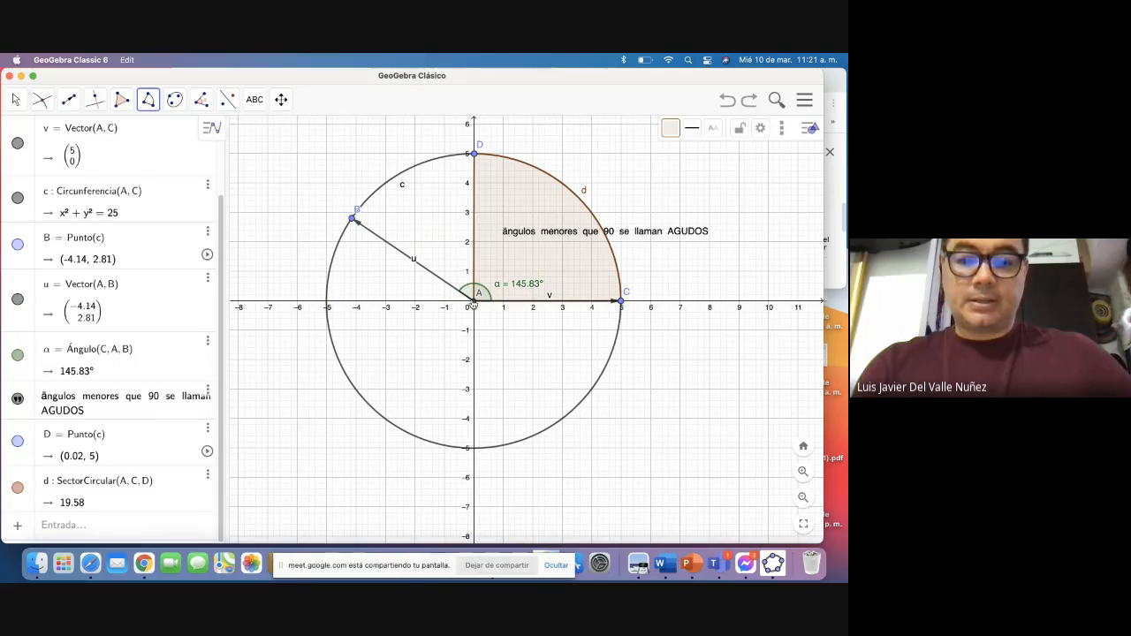
pyautogui.click(326, 305)
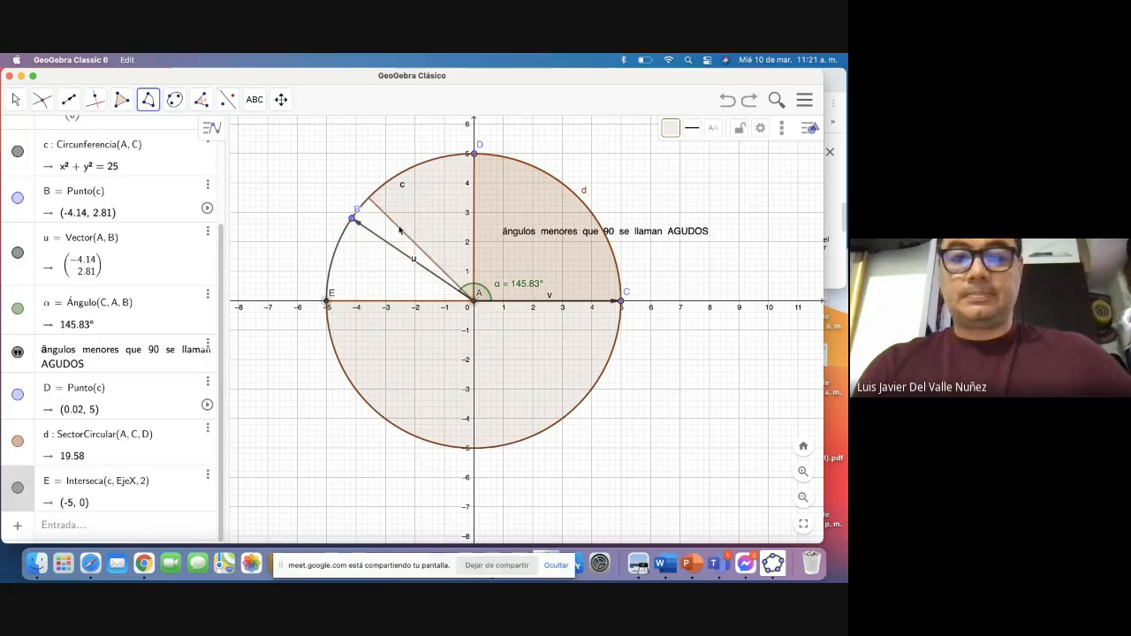
pyautogui.click(403, 222)
pyautogui.click(726, 101)
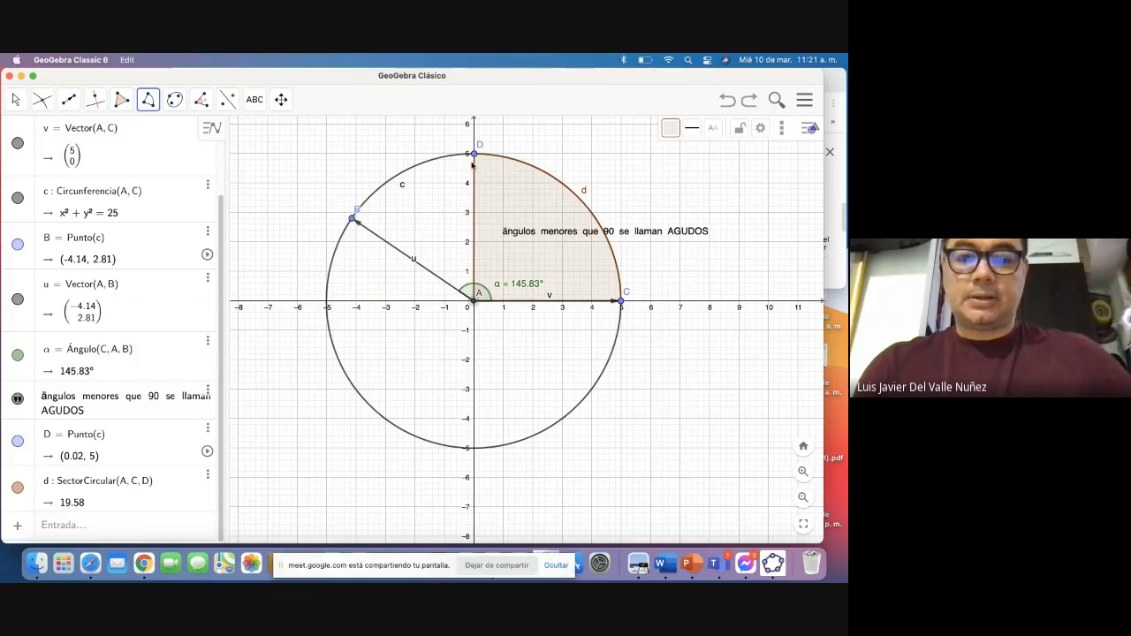
# Step: Draw a circular sector centred at A from D to the circle point (-5, 0) and colour it yellow-green (#BFFF00)
pyautogui.click(474, 156)
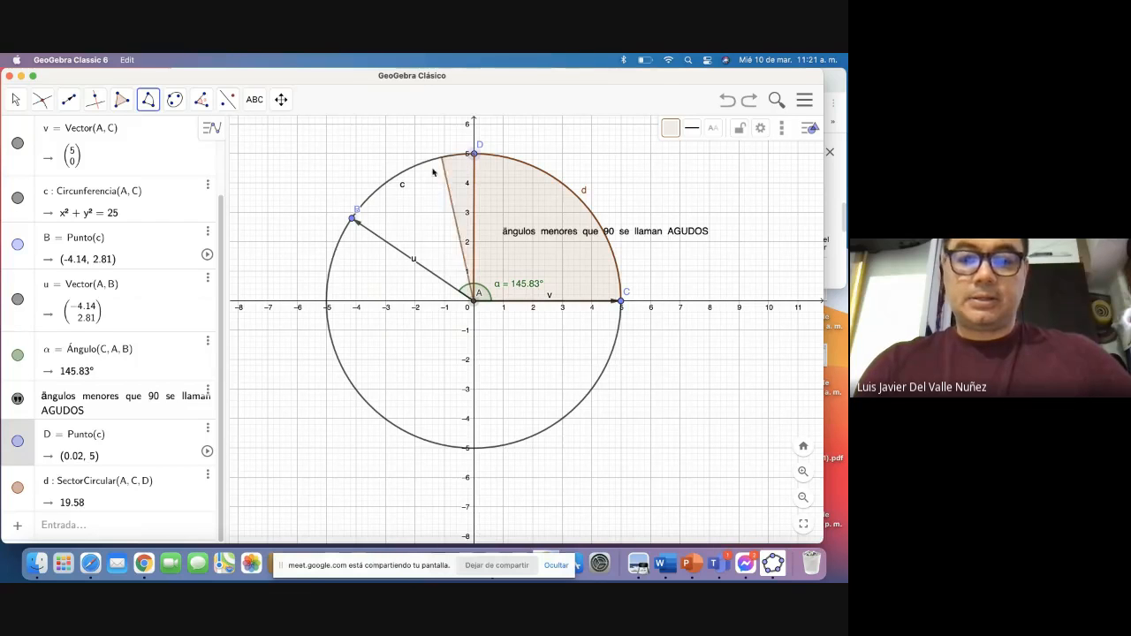
pyautogui.click(328, 305)
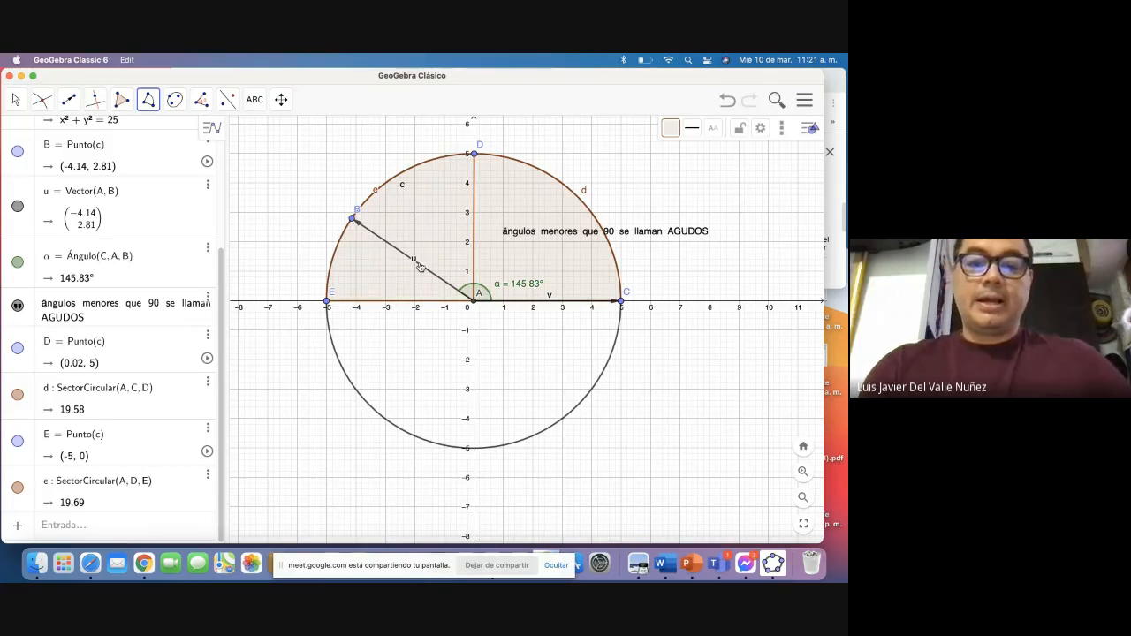
pyautogui.rightClick(379, 196)
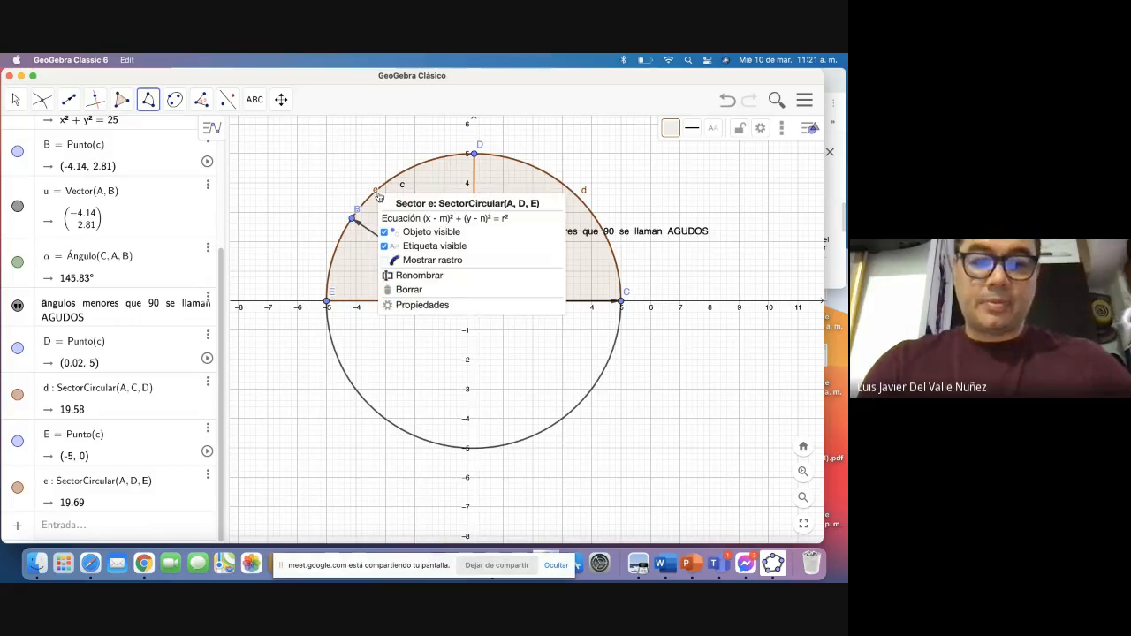
pyautogui.click(403, 305)
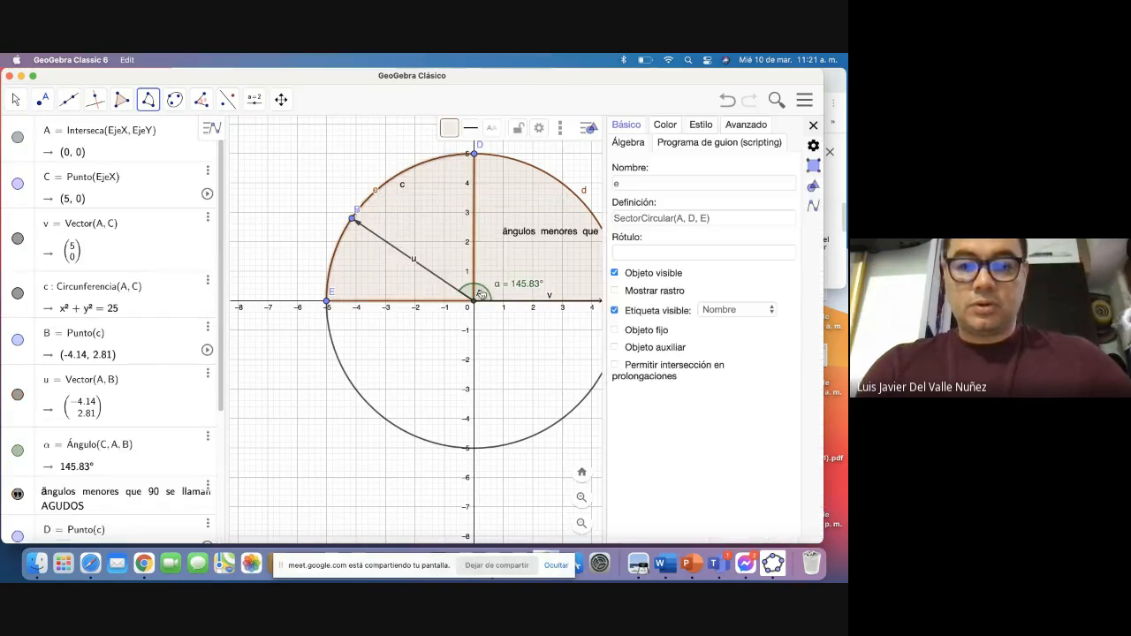
pyautogui.click(666, 125)
pyautogui.click(634, 199)
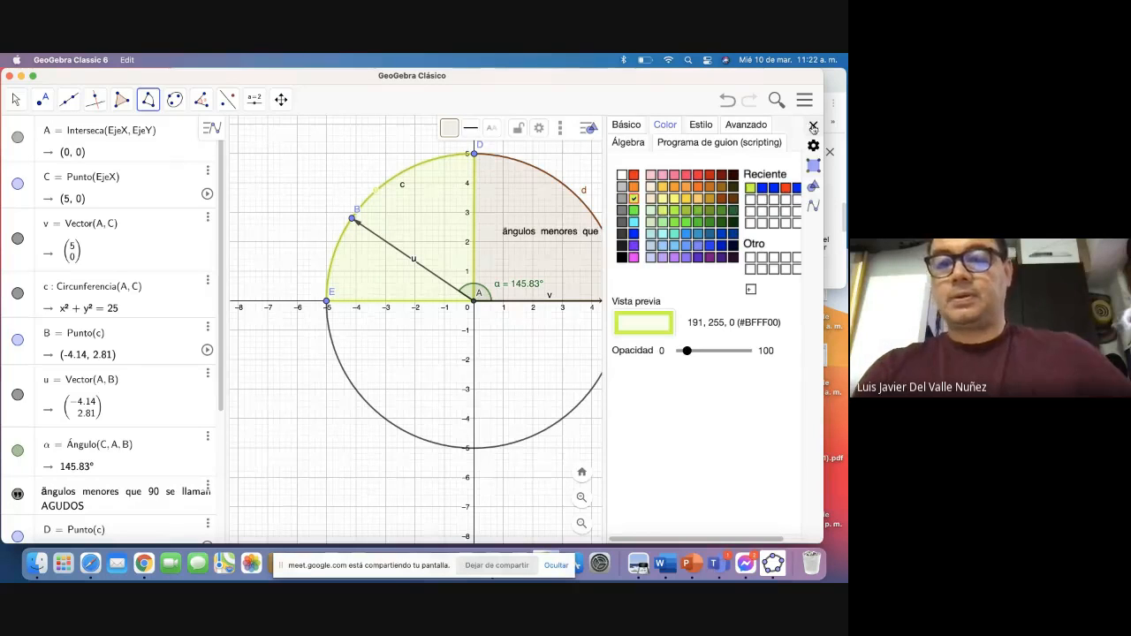
pyautogui.click(812, 126)
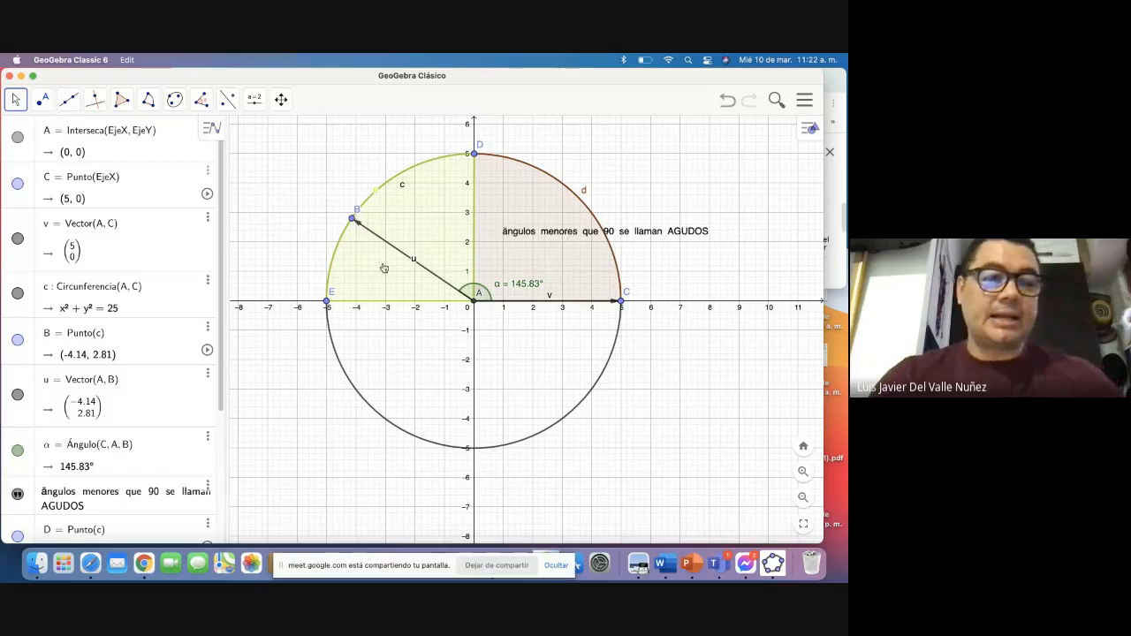
# Step: Move point B along the circle to about (-4.92, 0.89), just above point E
pyautogui.click(42, 99)
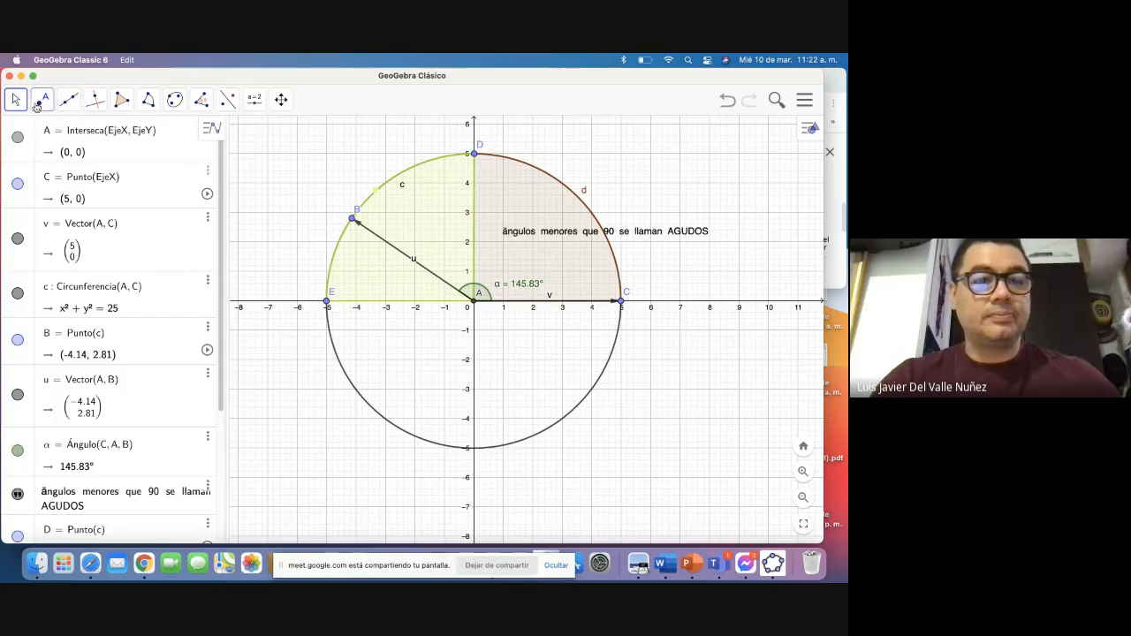
pyautogui.click(87, 159)
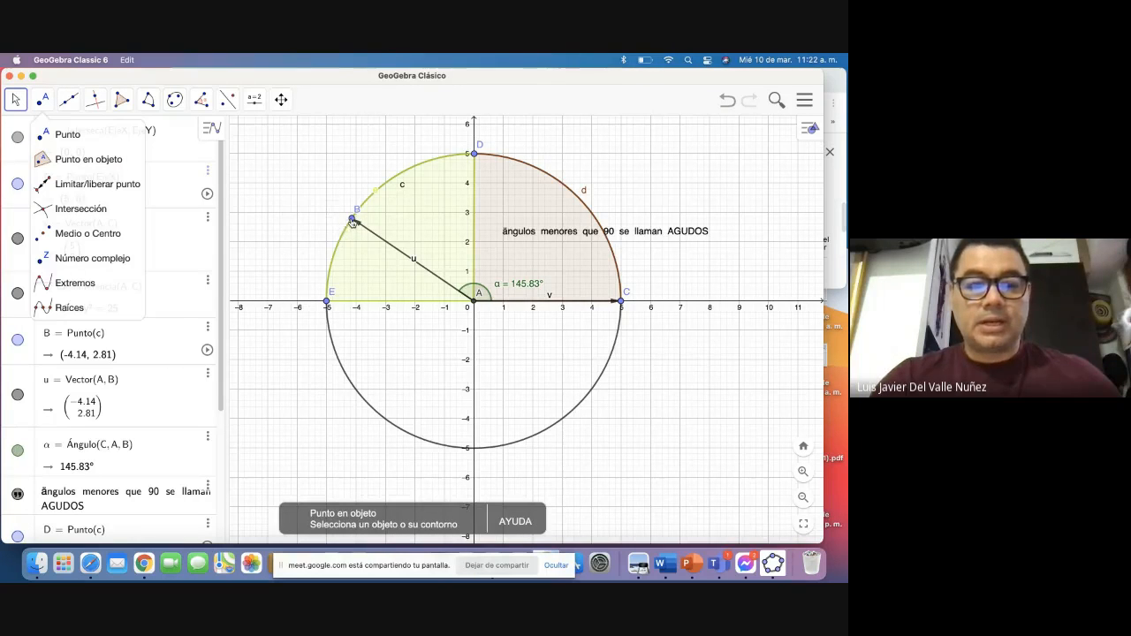
pyautogui.moveTo(351, 222); pyautogui.dragTo(328, 275)
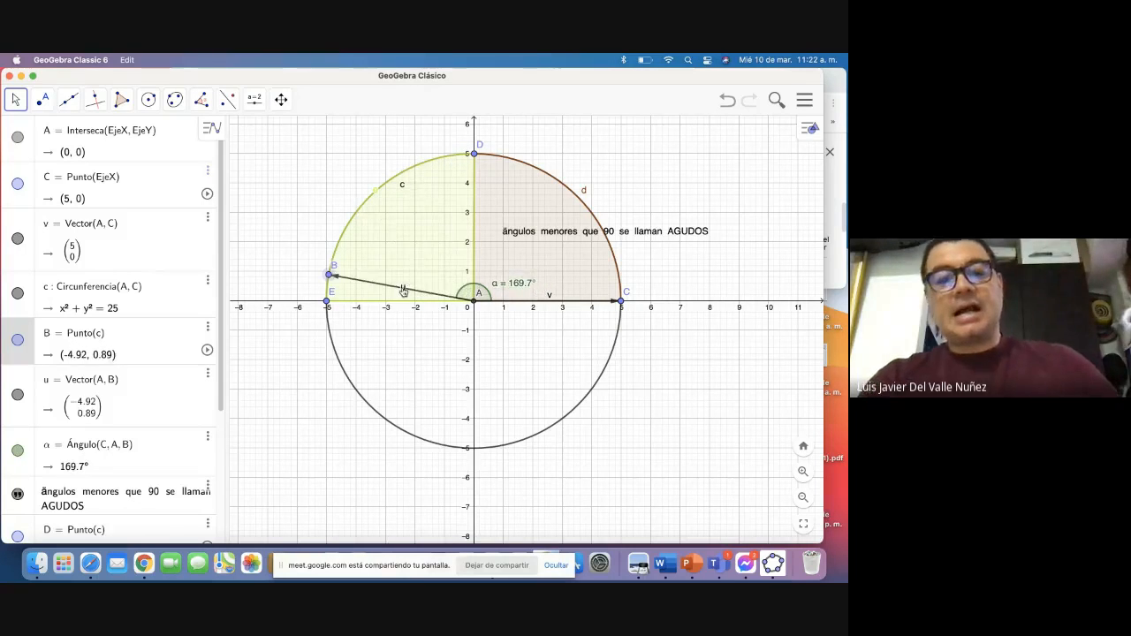
# Step: Start a text note beside the yellow-green sector reading "Ángulos mayores que 90 y menores que 180 se llamán obtusos"
pyautogui.click(281, 99)
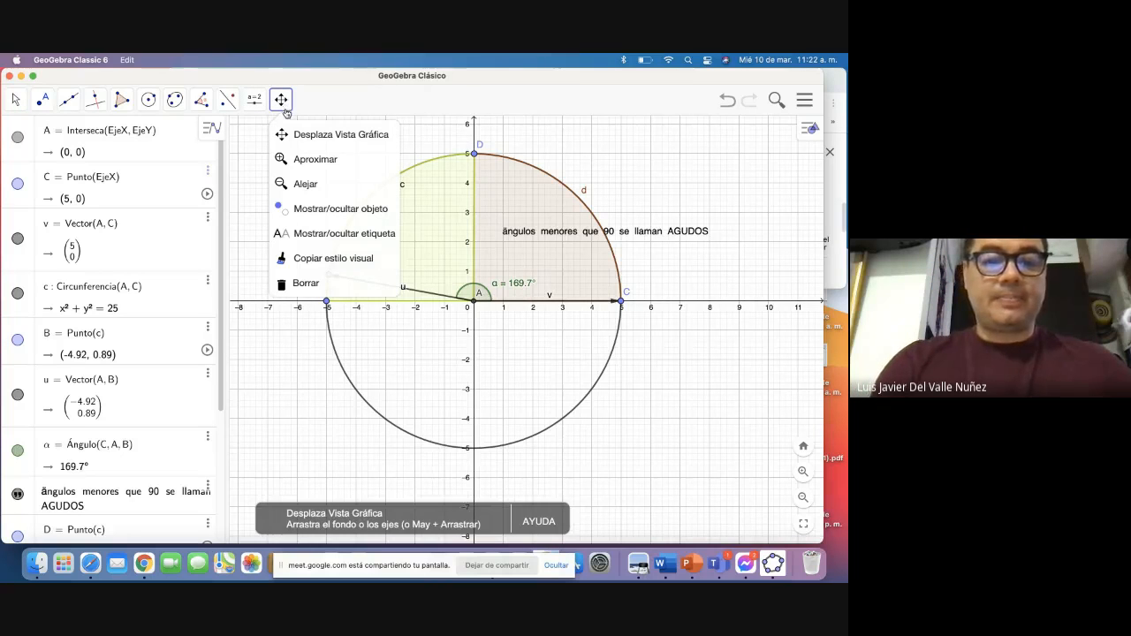
pyautogui.click(254, 99)
pyautogui.click(260, 159)
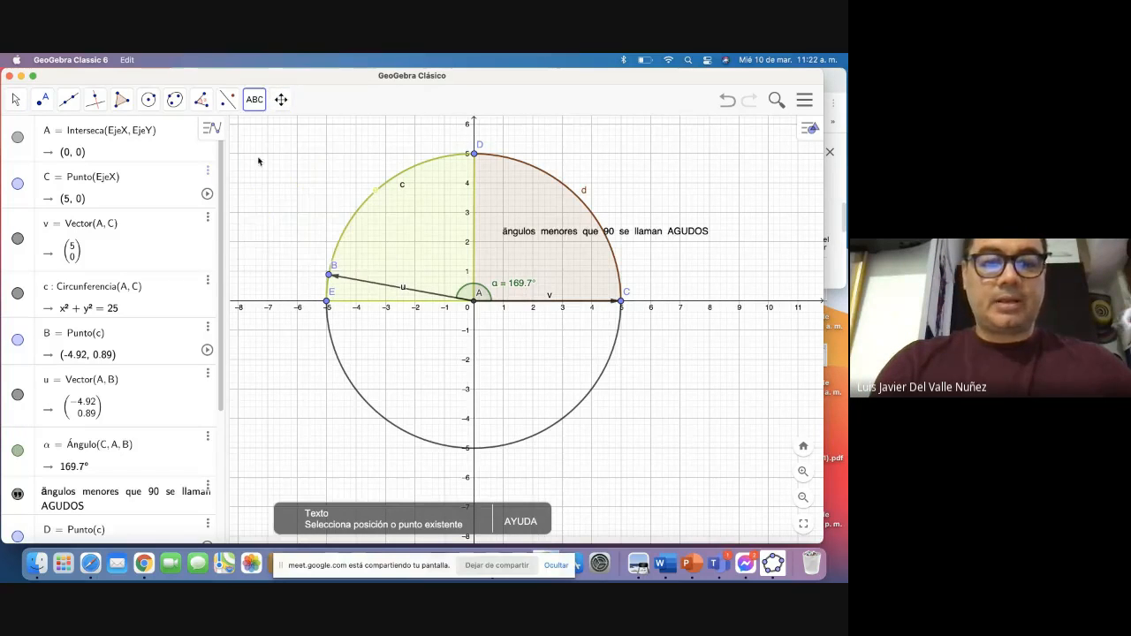
pyautogui.click(306, 231)
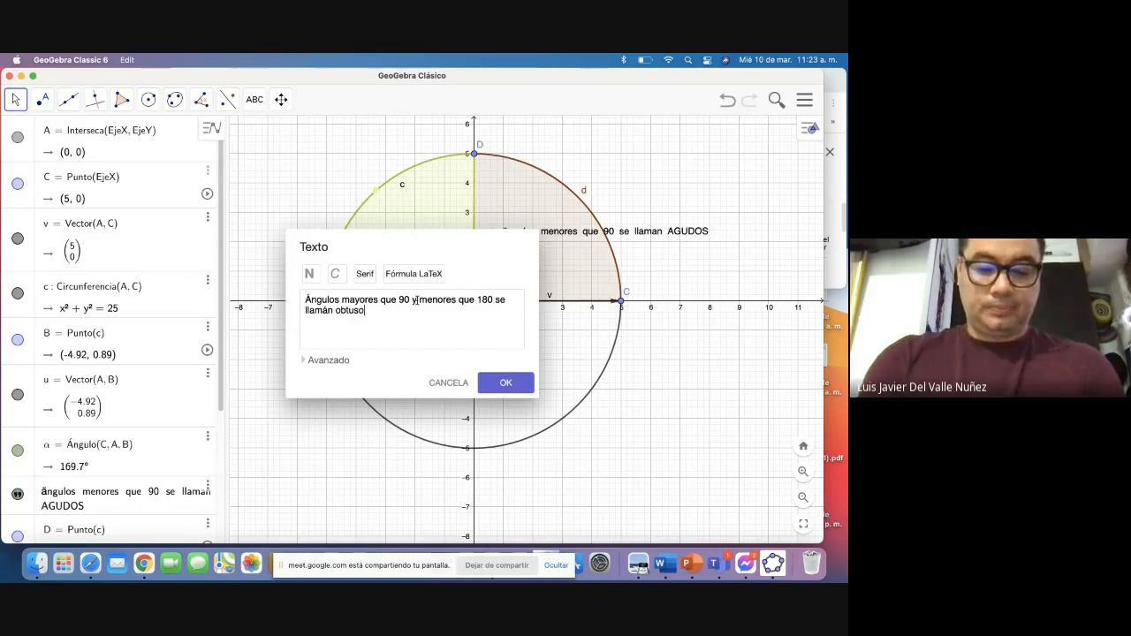
# Step: Add extra spaces between the words of the obtuse-angle note and place it on the drawing
pyautogui.click(342, 301)
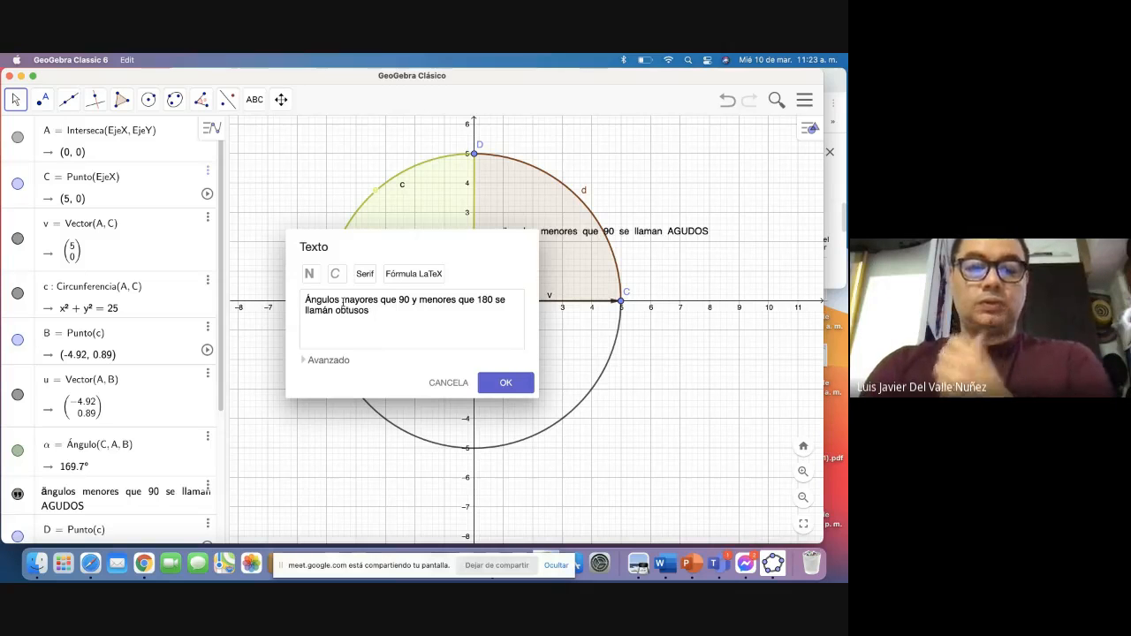
pyautogui.click(382, 300)
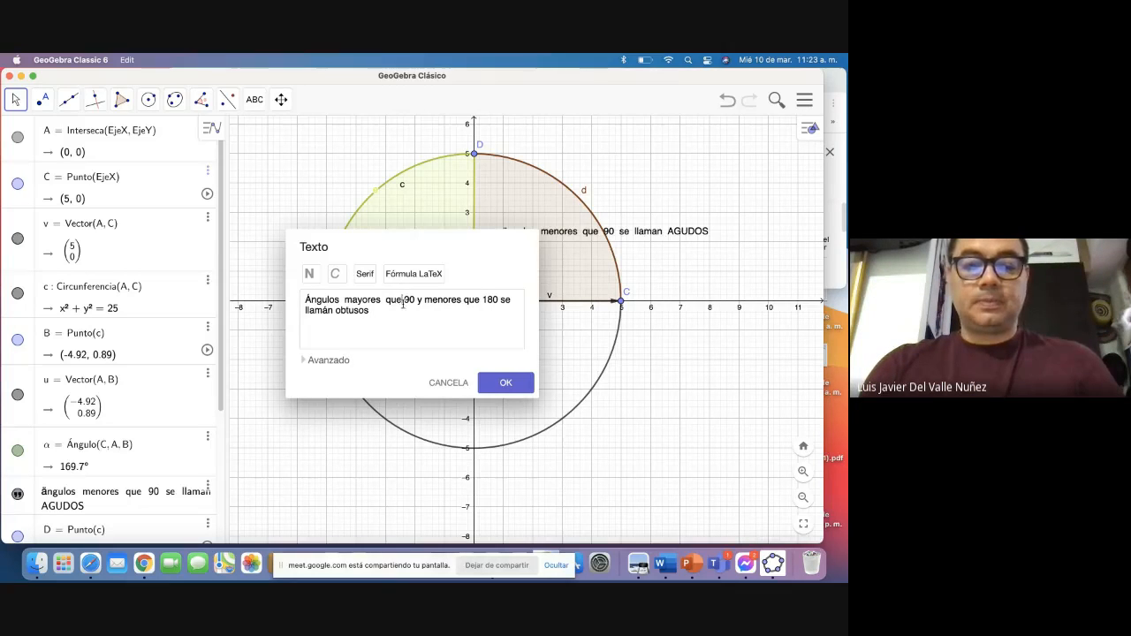
pyautogui.click(403, 301)
pyautogui.click(419, 300)
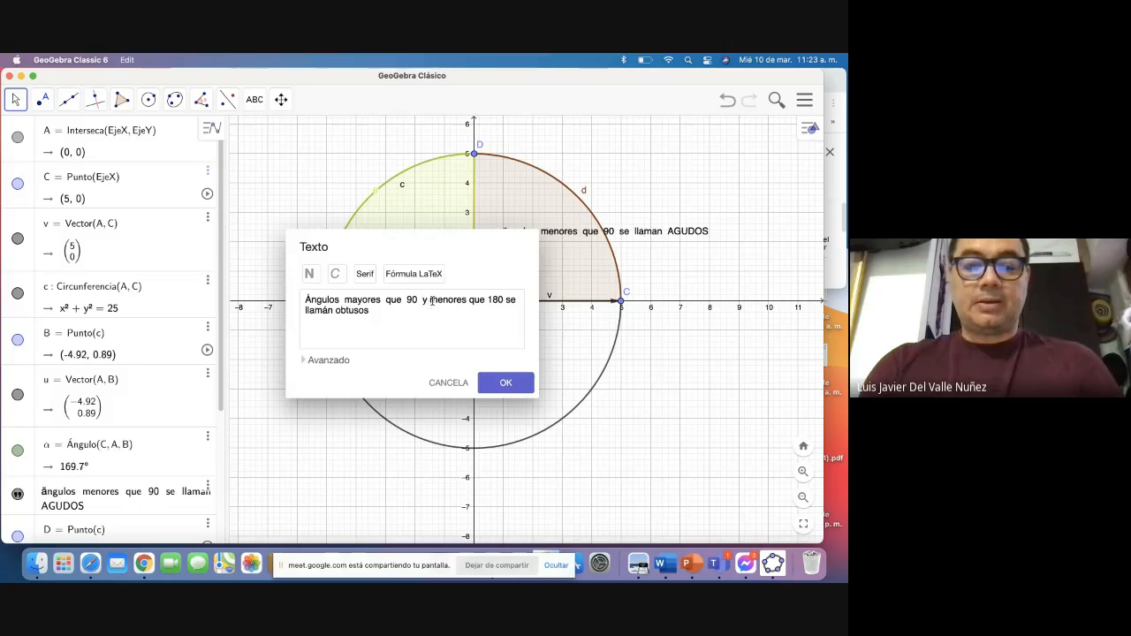
pyautogui.click(430, 301)
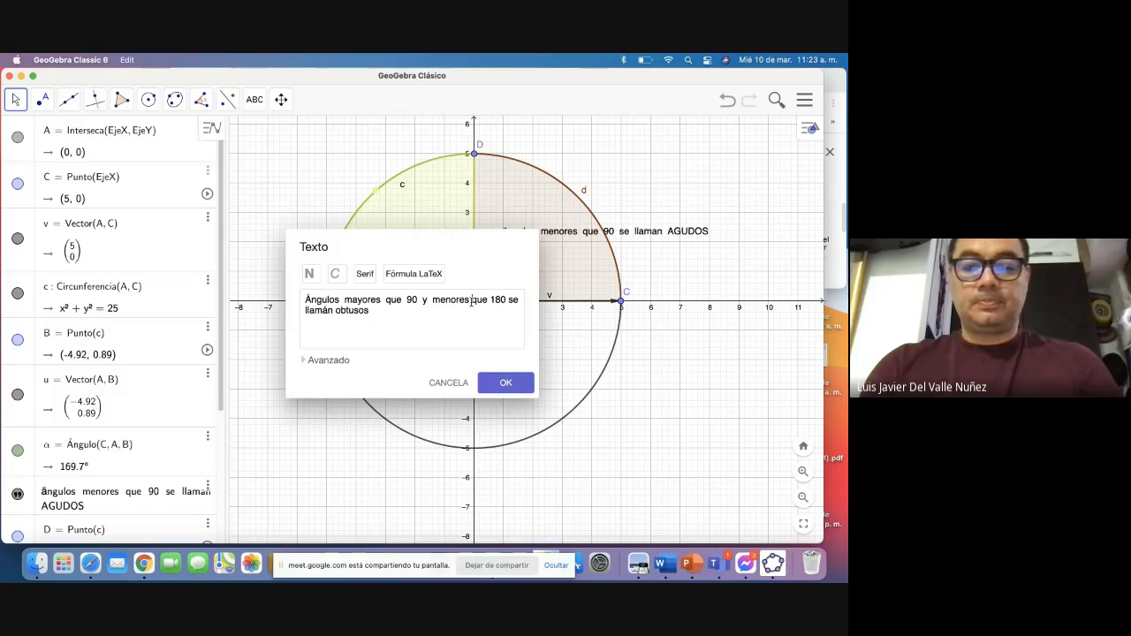
pyautogui.click(471, 300)
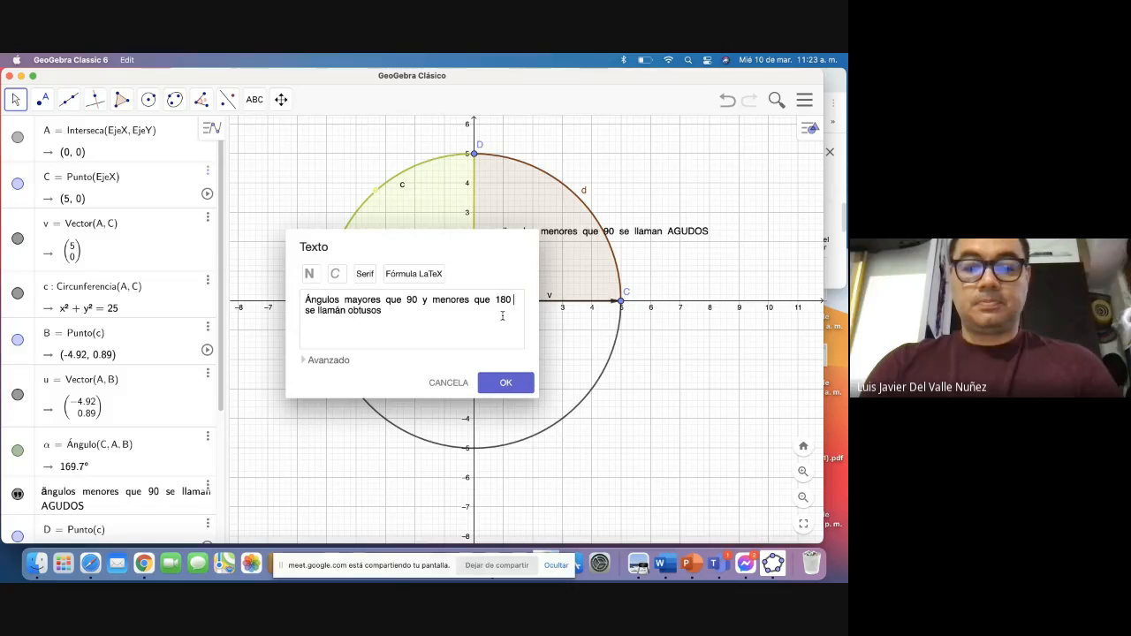
pyautogui.click(315, 310)
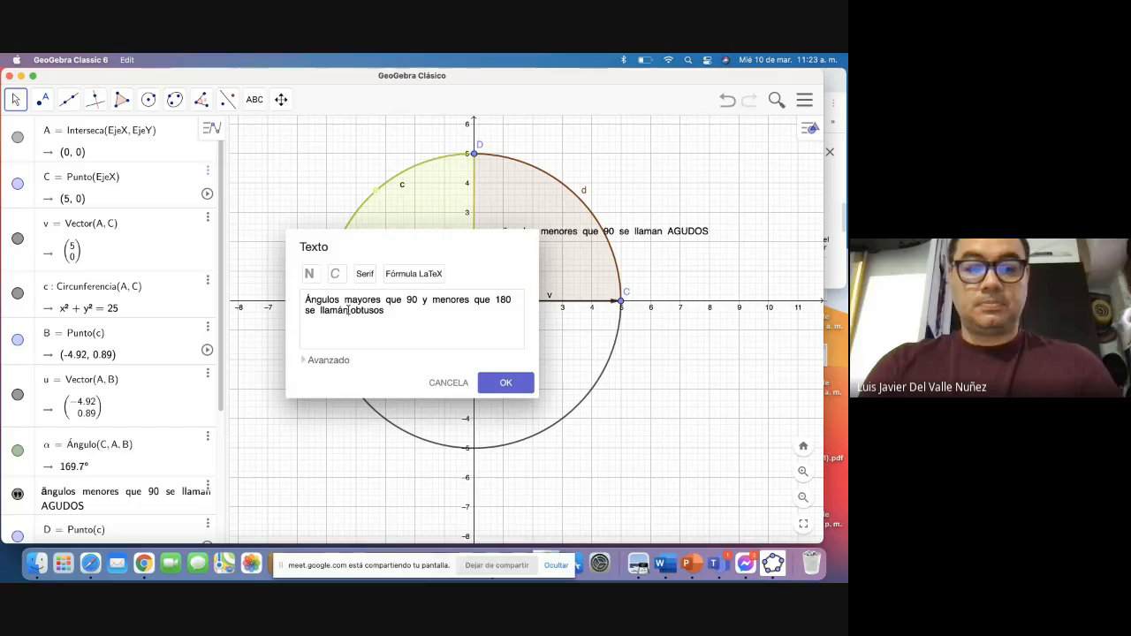
pyautogui.click(504, 383)
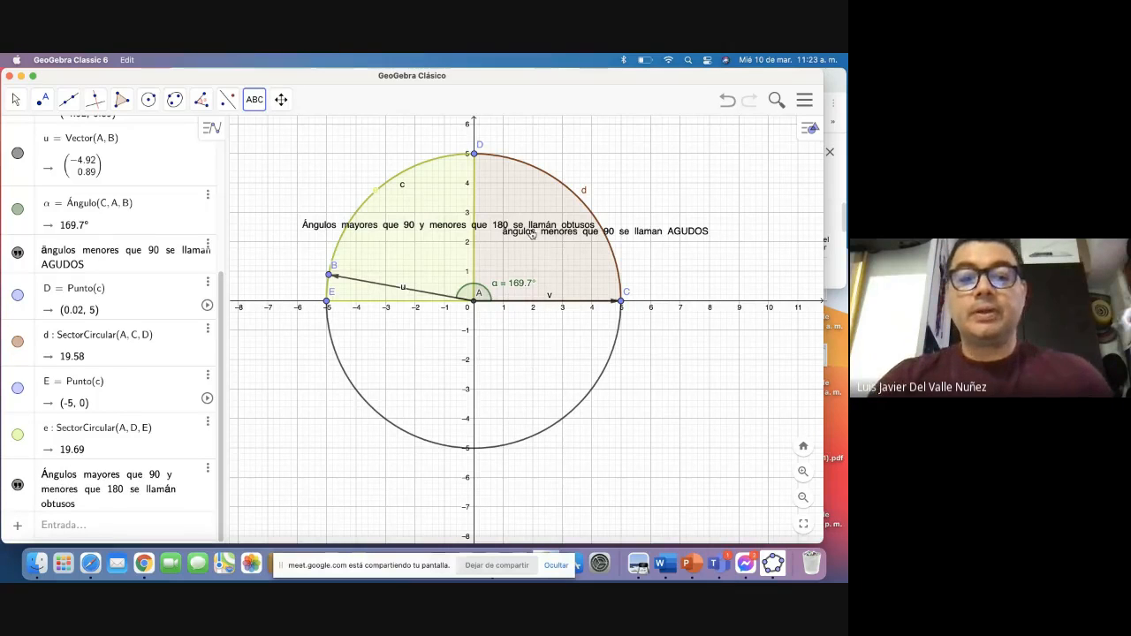
# Step: Dismiss the empty text note and move the obtuse-angle note up and left so it overlaps the yellow-green sector
pyautogui.click(481, 224)
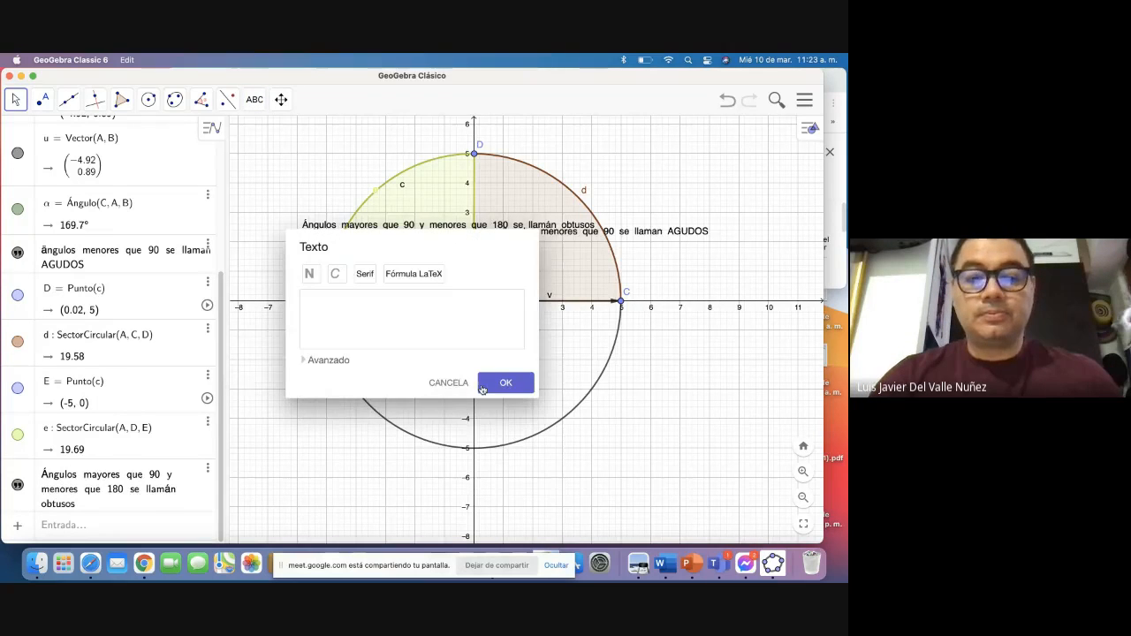
pyautogui.click(447, 382)
pyautogui.click(42, 99)
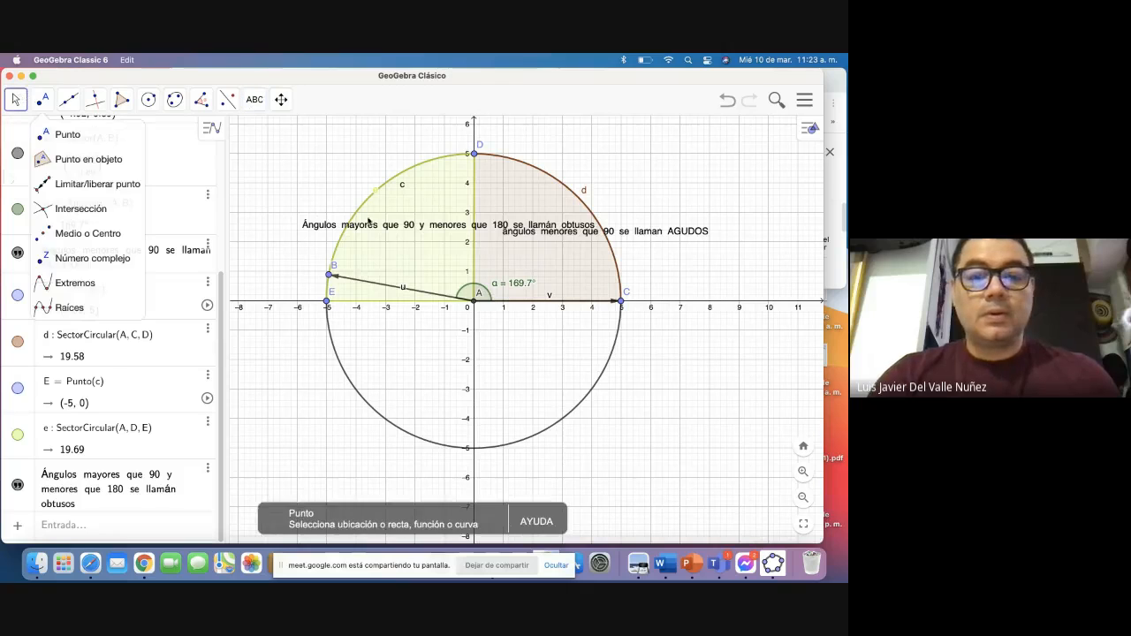
pyautogui.press('Escape')
pyautogui.moveTo(427, 225); pyautogui.dragTo(362, 200)
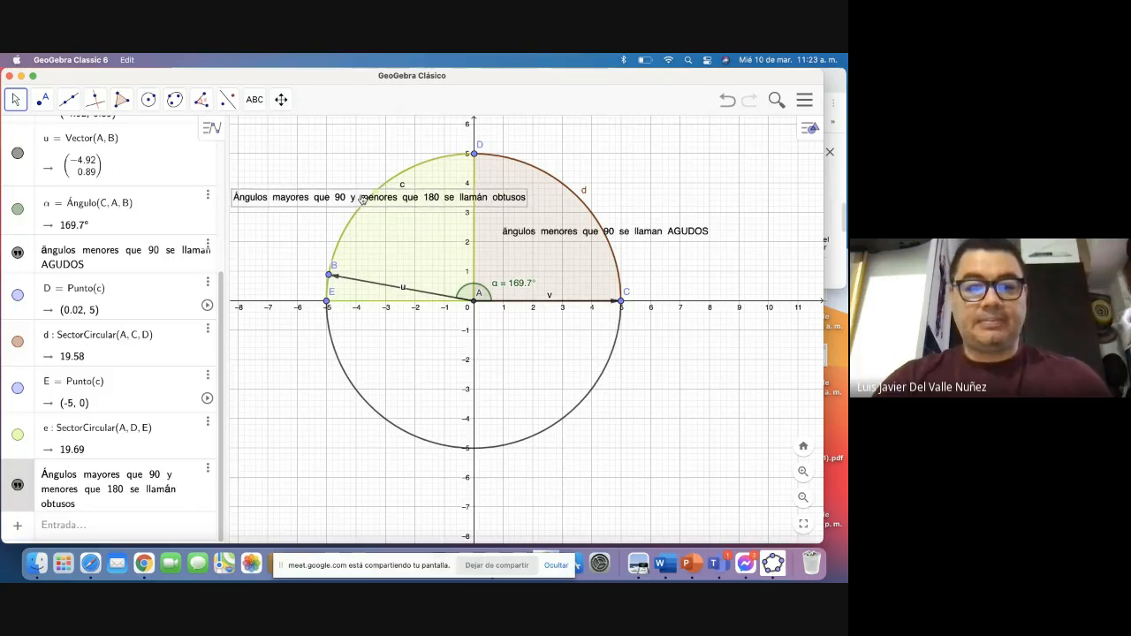
pyautogui.click(683, 157)
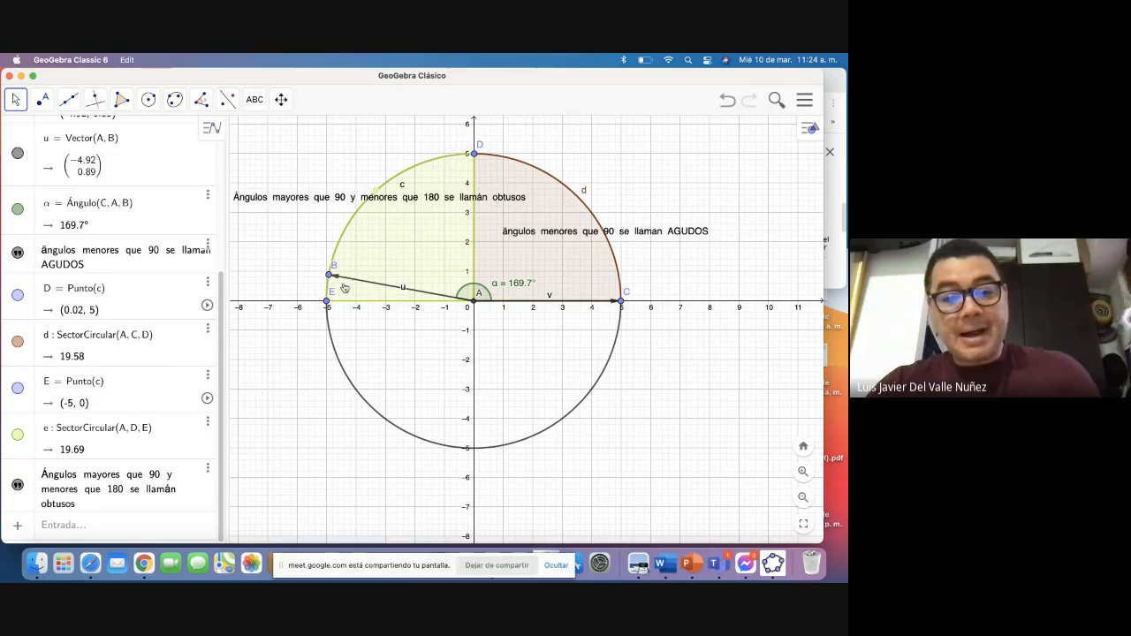
# Step: Move point B along the circle to about (-4.61, -1.94) and activate the Circular Sector tool
pyautogui.moveTo(331, 278); pyautogui.dragTo(351, 356)
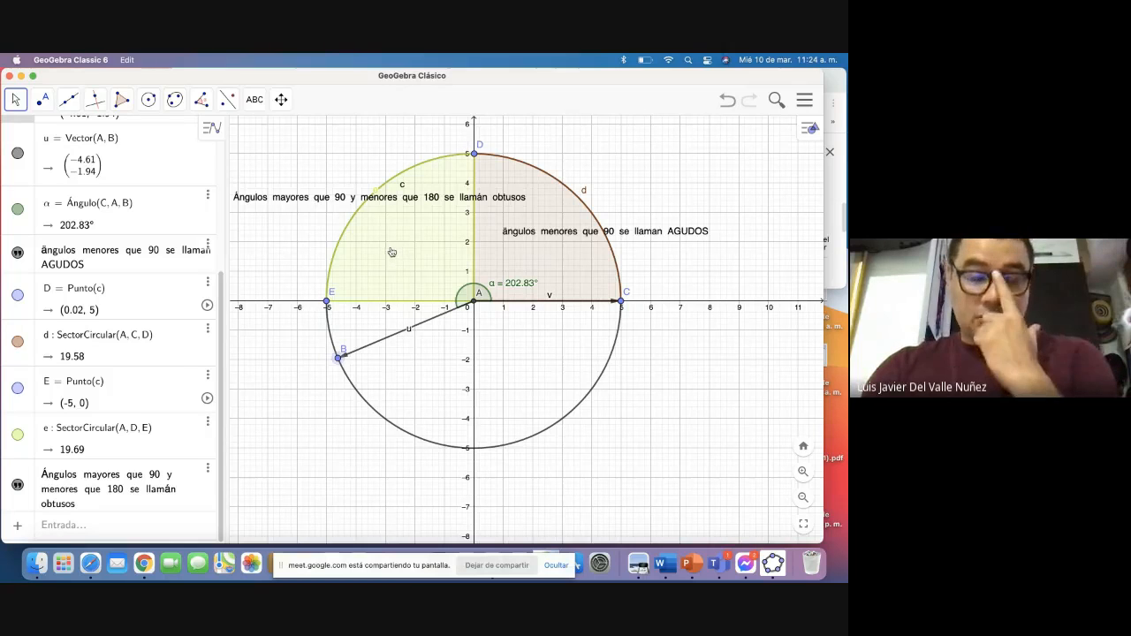
pyautogui.click(150, 101)
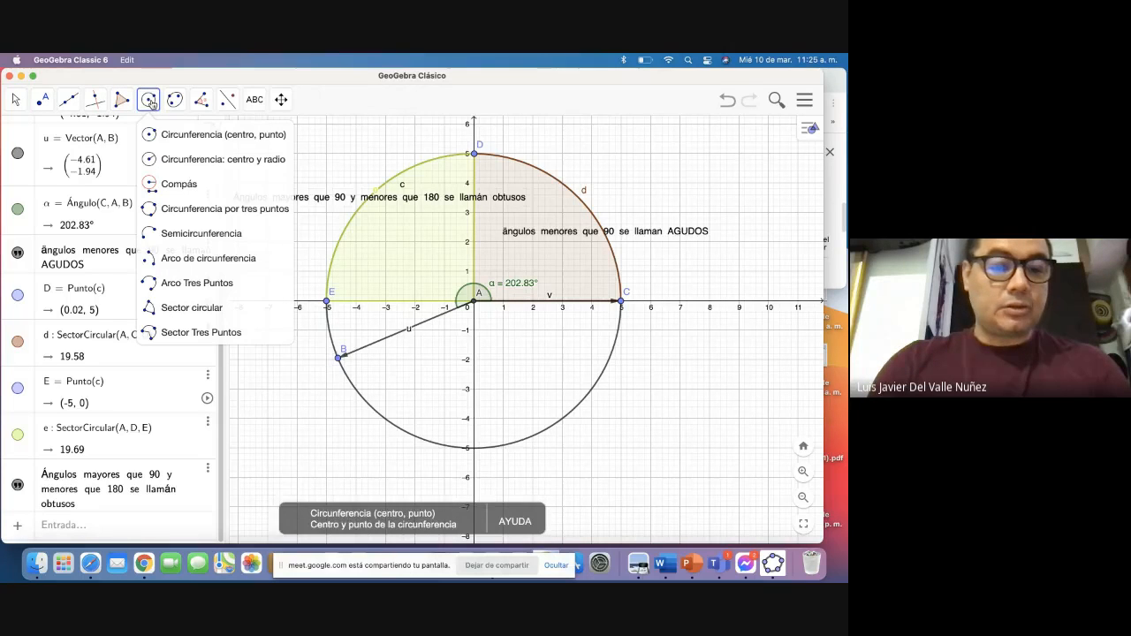
pyautogui.click(212, 308)
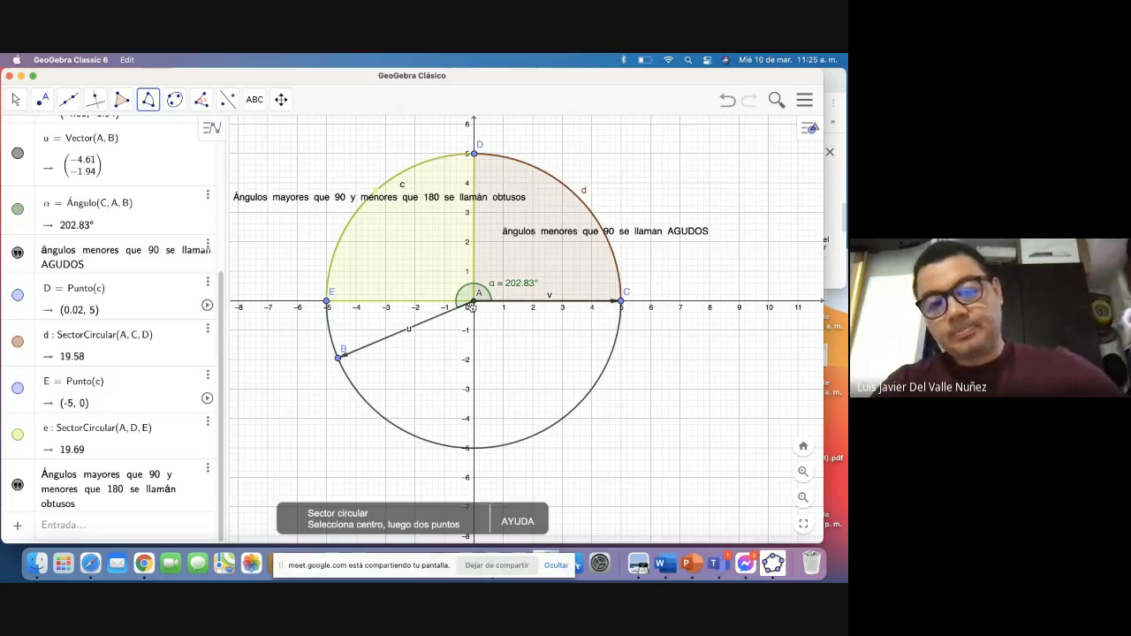
# Step: Complete the circular sector centred at A, sweeping the lower half of the circle from E to a new point at (5, 0)
pyautogui.click(327, 303)
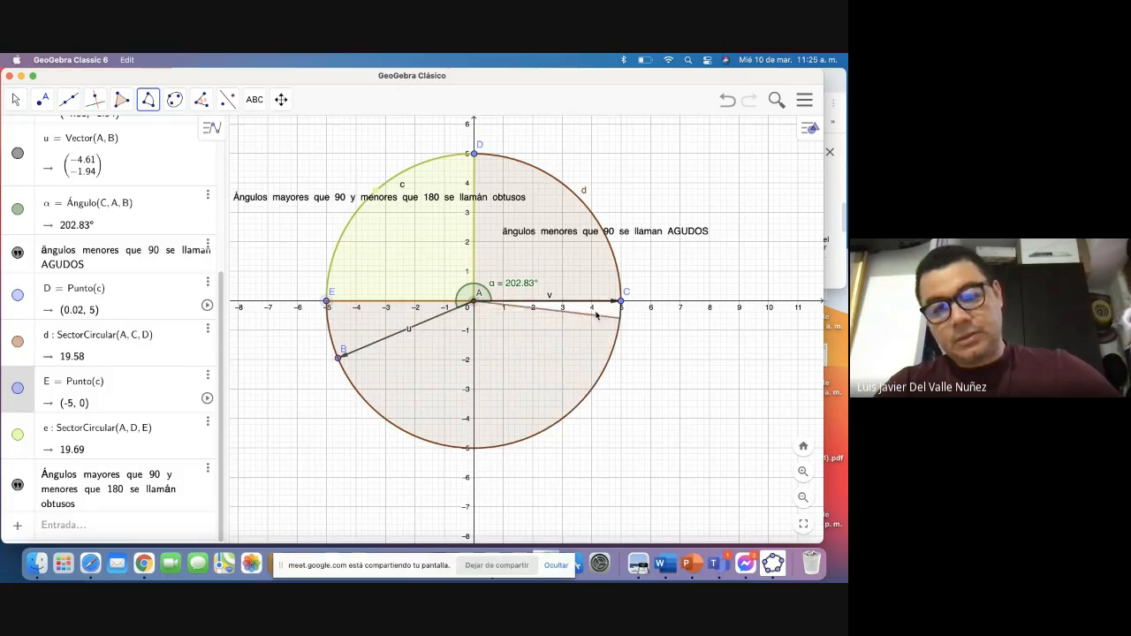
pyautogui.click(602, 307)
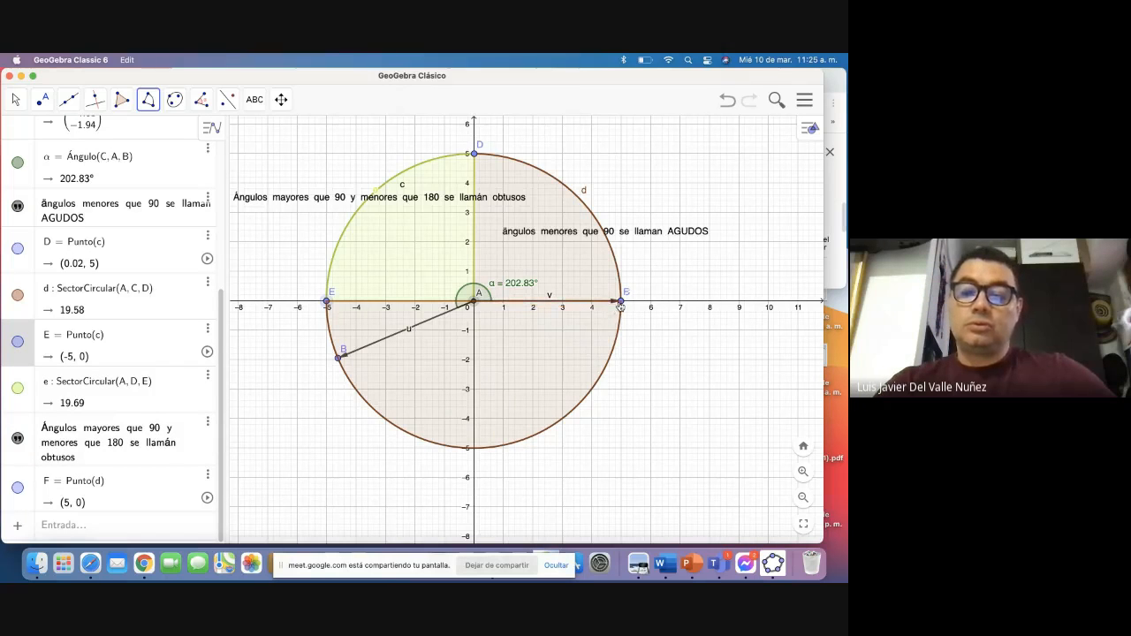
pyautogui.click(621, 303)
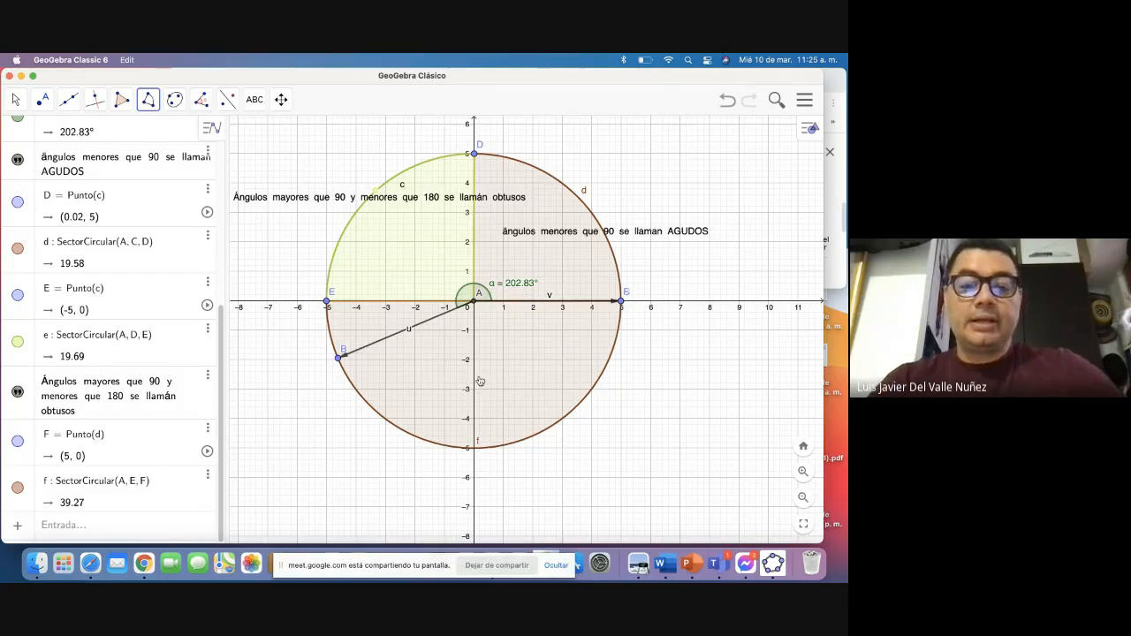
# Step: Recolor the lower semicircular sector to cyan #00FFFF and close its properties
pyautogui.rightClick(529, 364)
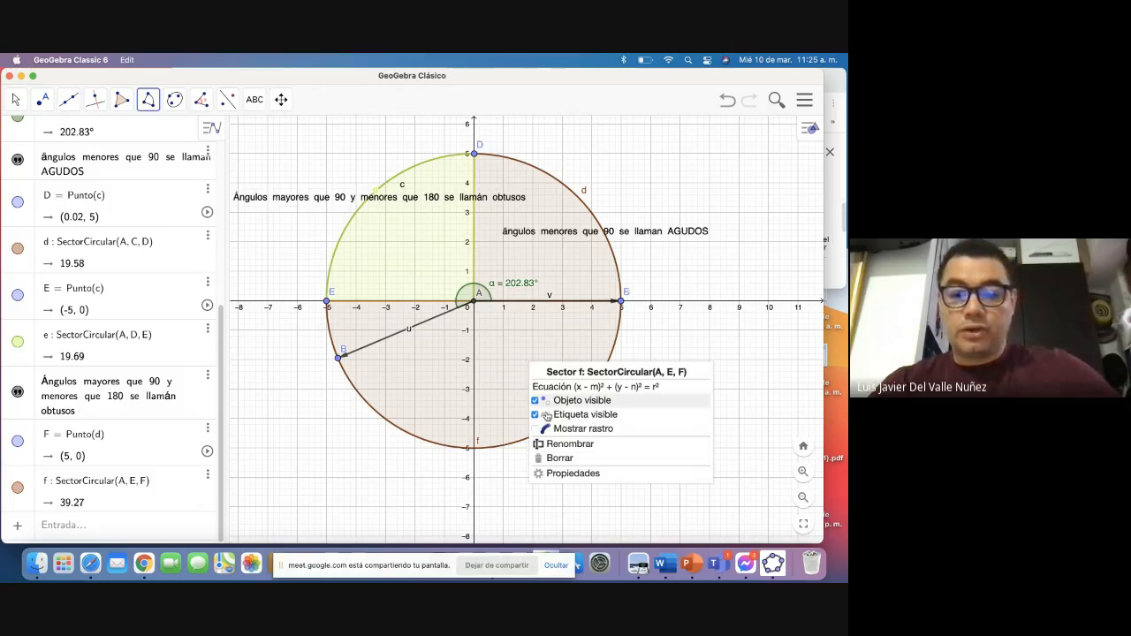
pyautogui.click(555, 474)
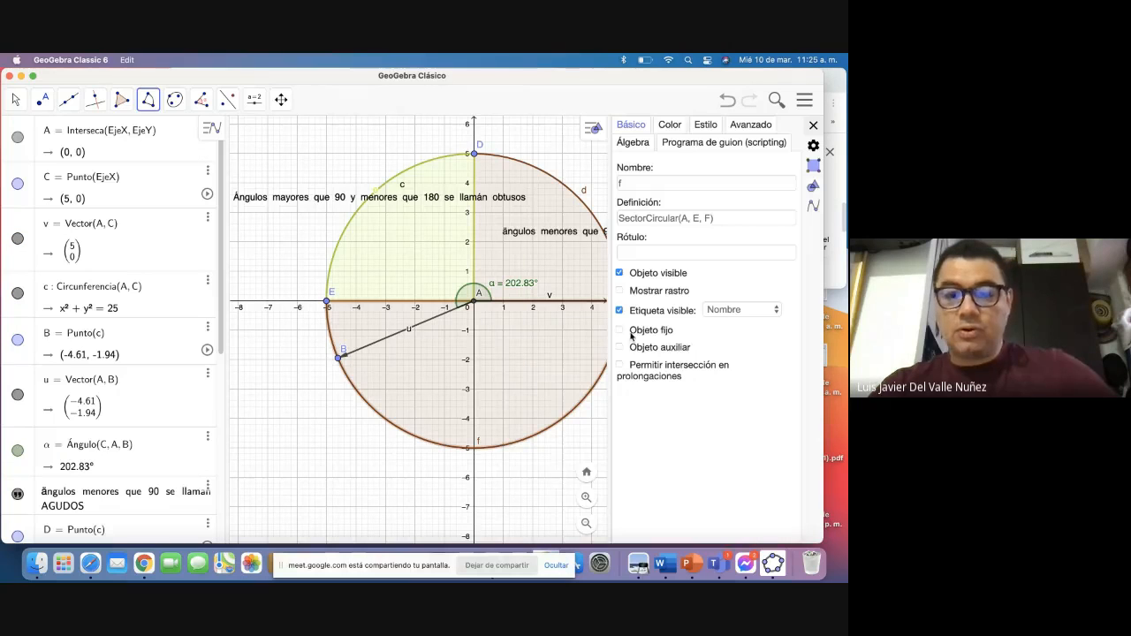
pyautogui.click(669, 125)
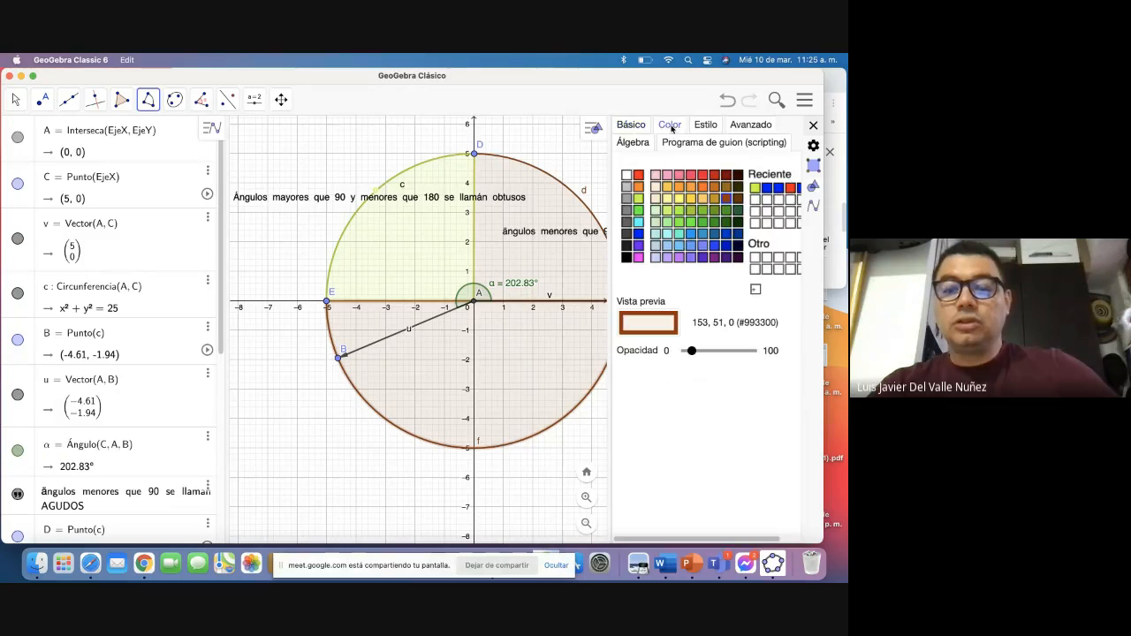
pyautogui.click(638, 223)
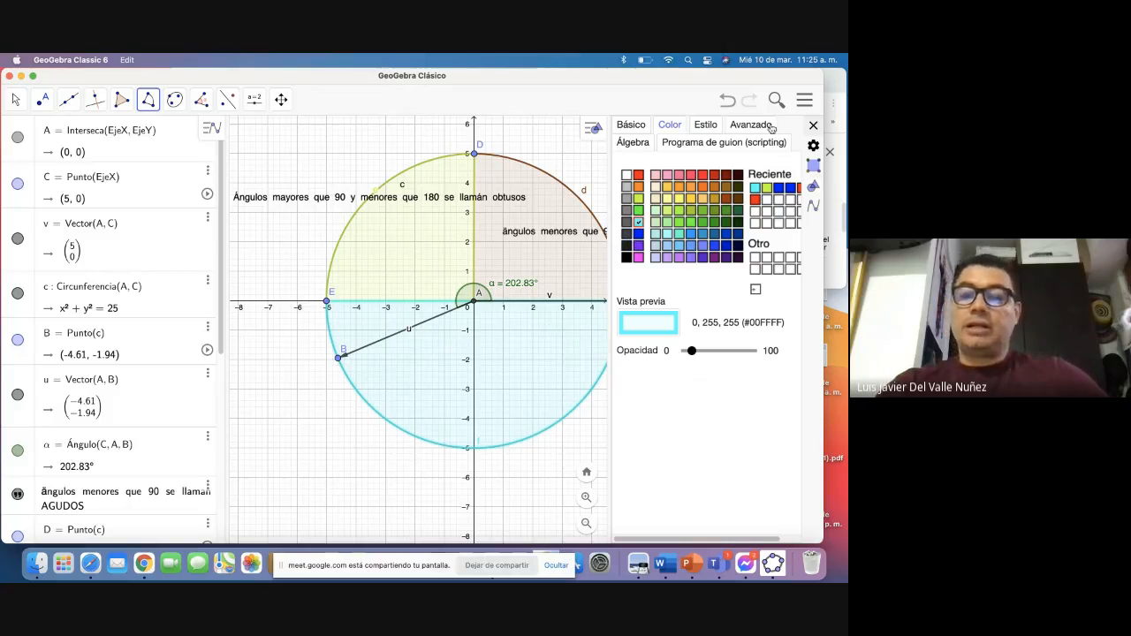
pyautogui.click(813, 125)
pyautogui.press('Escape')
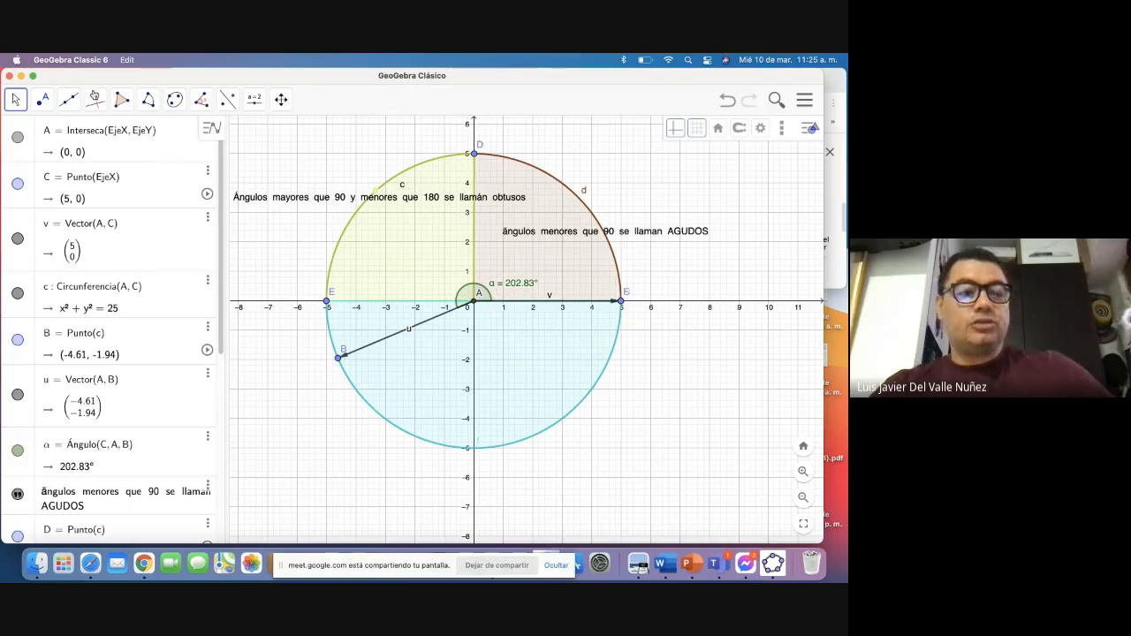
# Step: Start a text note in the cyan sector reading "Ángulos mayores que 180 y menores que 360 se llaman ángulos CONCAVOS"
pyautogui.click(279, 100)
pyautogui.click(255, 99)
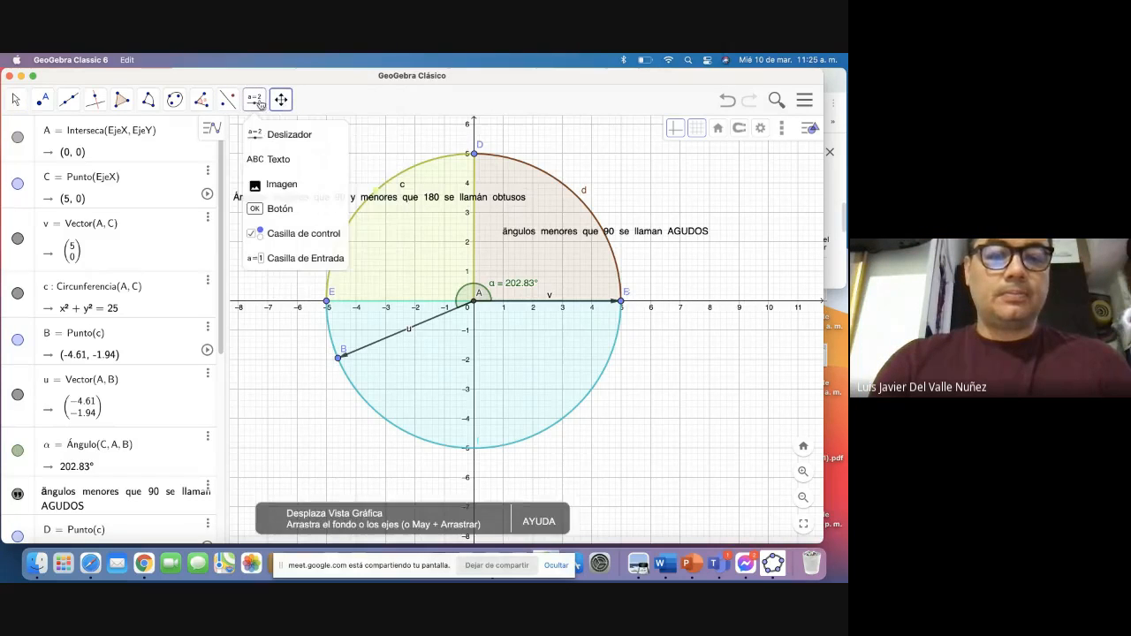
pyautogui.click(256, 161)
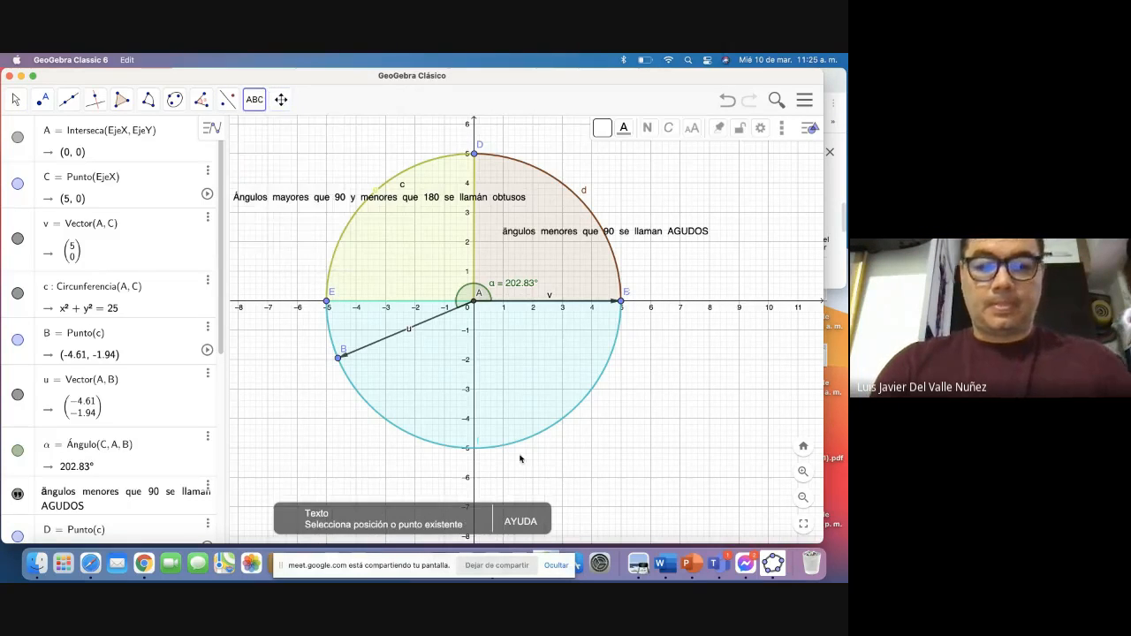
pyautogui.click(498, 393)
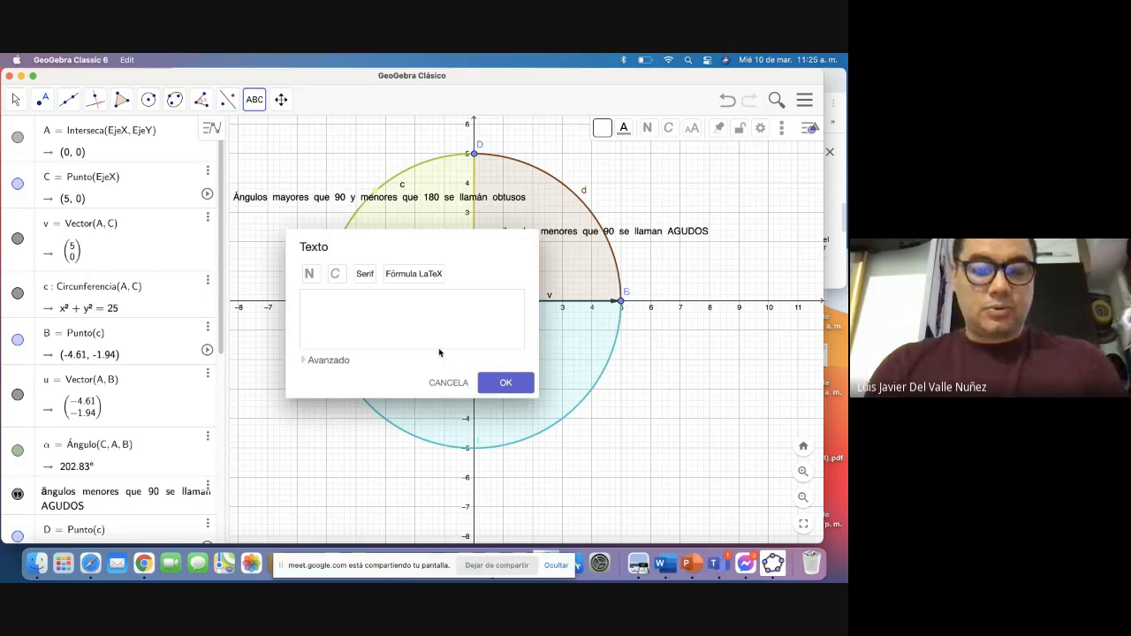
pyautogui.click(337, 314)
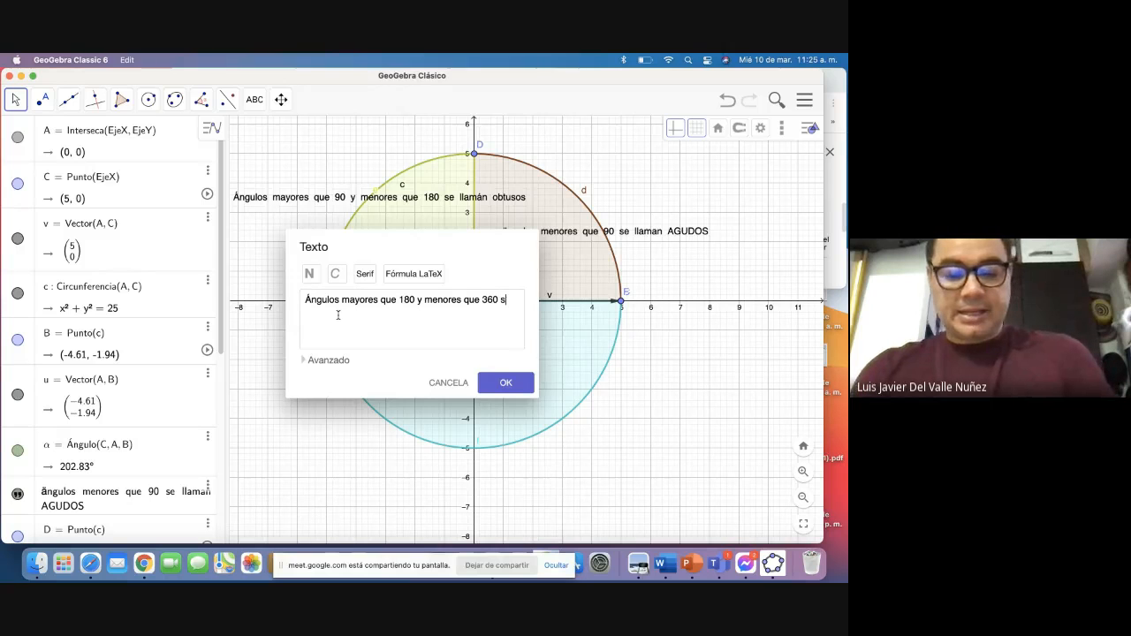
pyautogui.write('laman ángul')
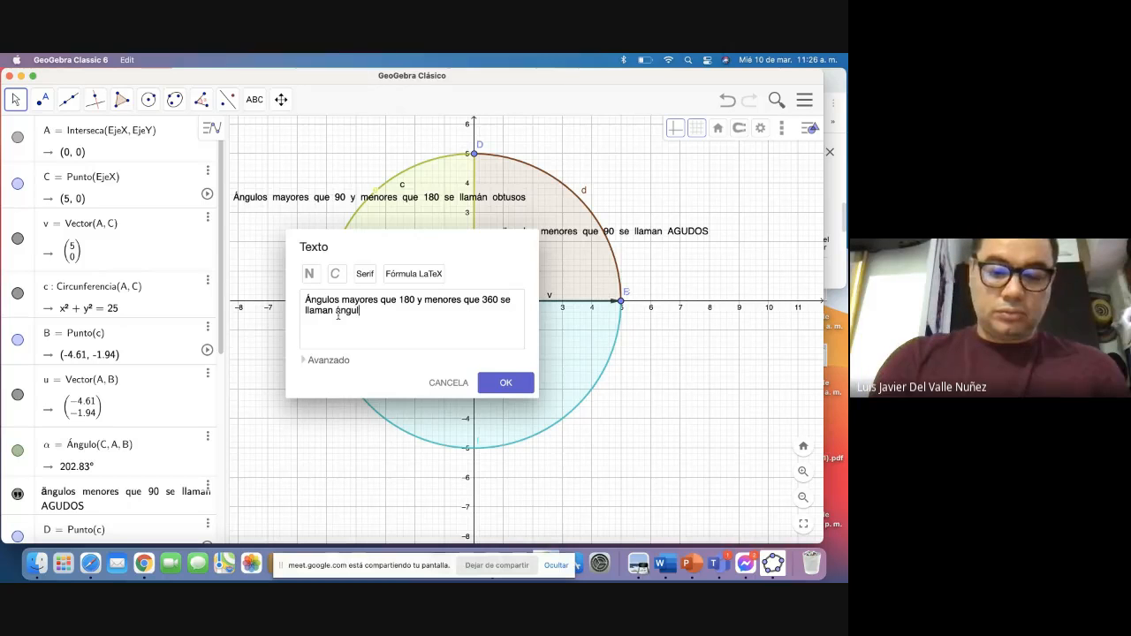
pyautogui.write('os ')
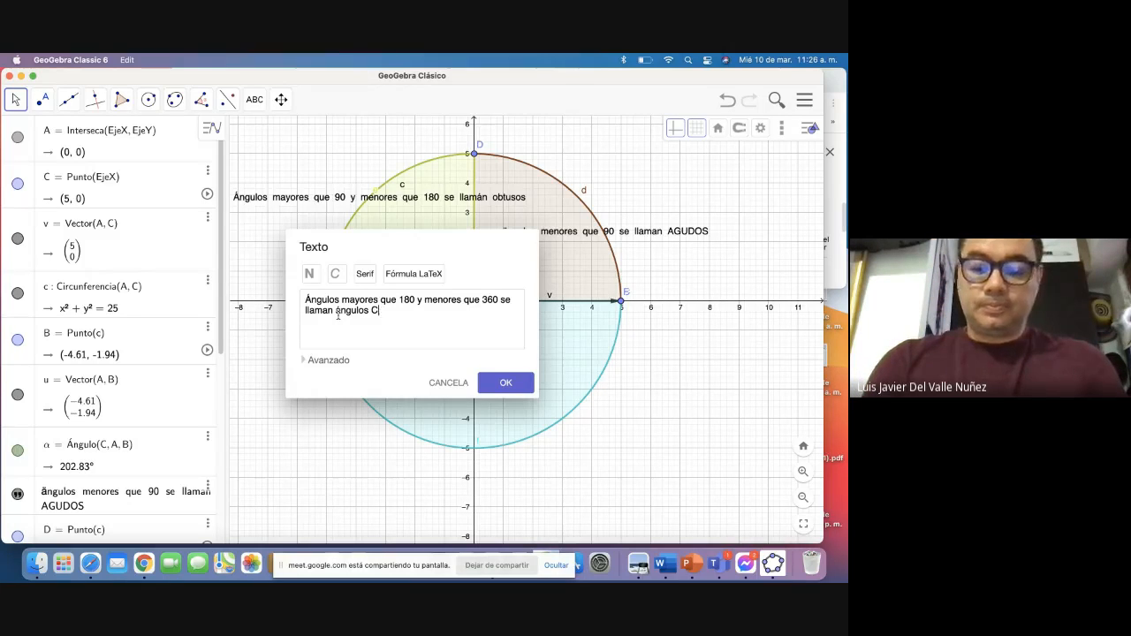
pyautogui.write('CONCAVOS')
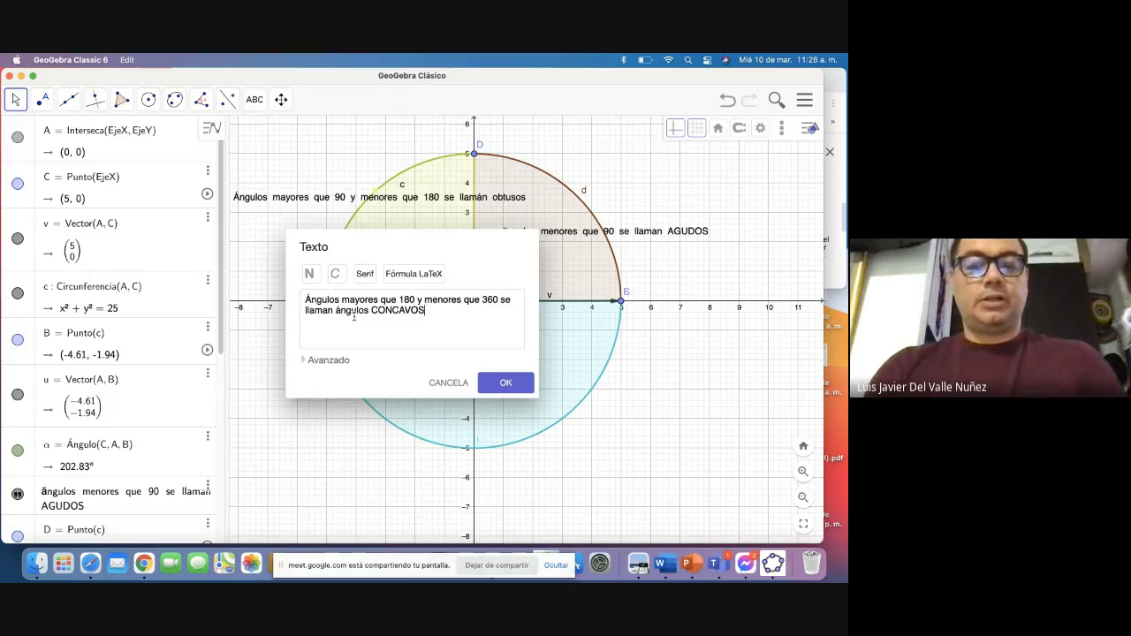
# Step: Add extra spaces between the words of the concave-angle note
pyautogui.click(342, 302)
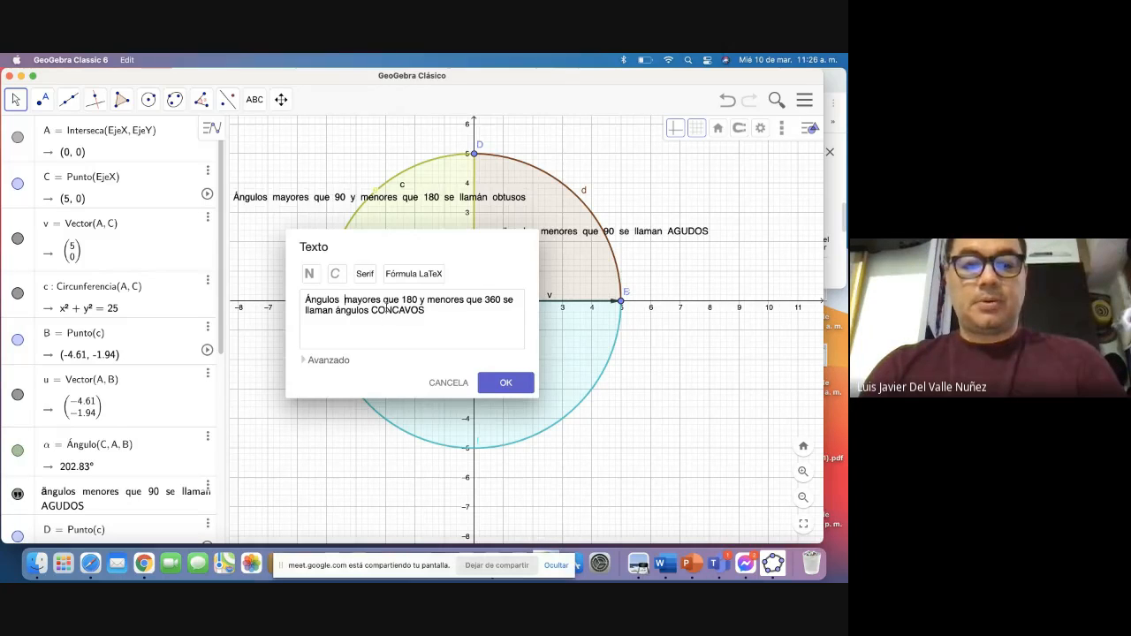
pyautogui.click(383, 301)
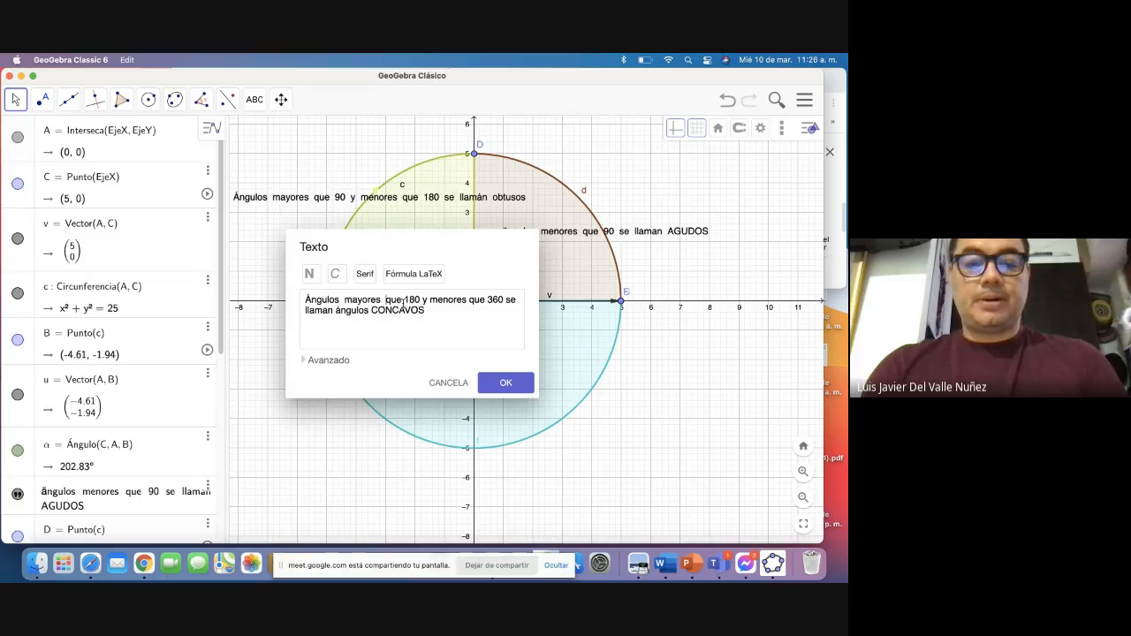
pyautogui.click(403, 301)
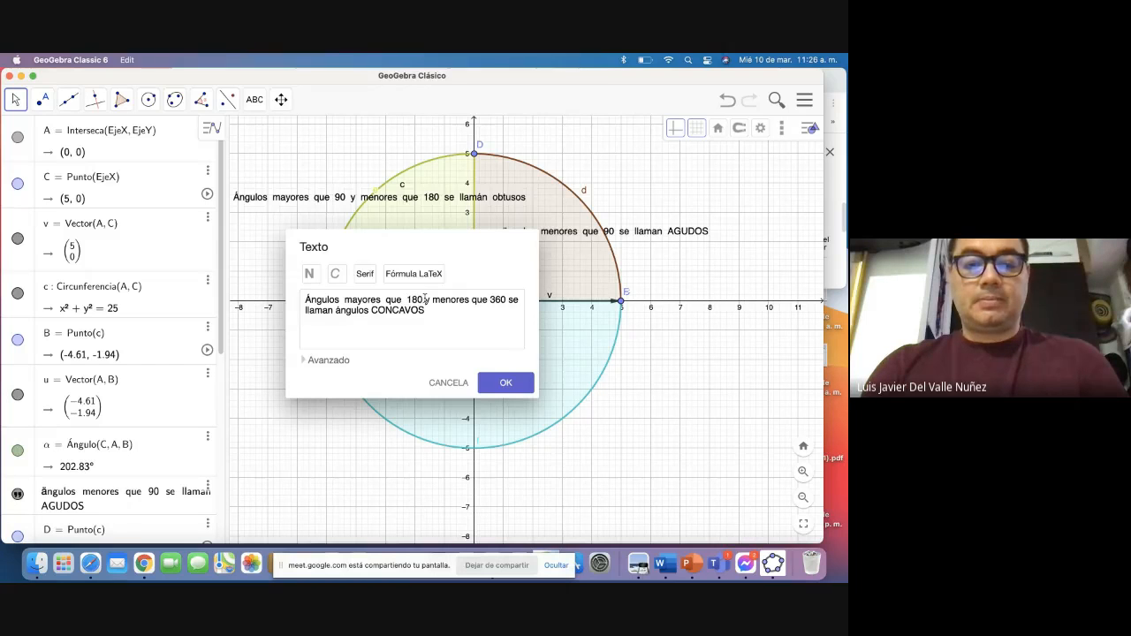
pyautogui.click(425, 301)
pyautogui.click(435, 301)
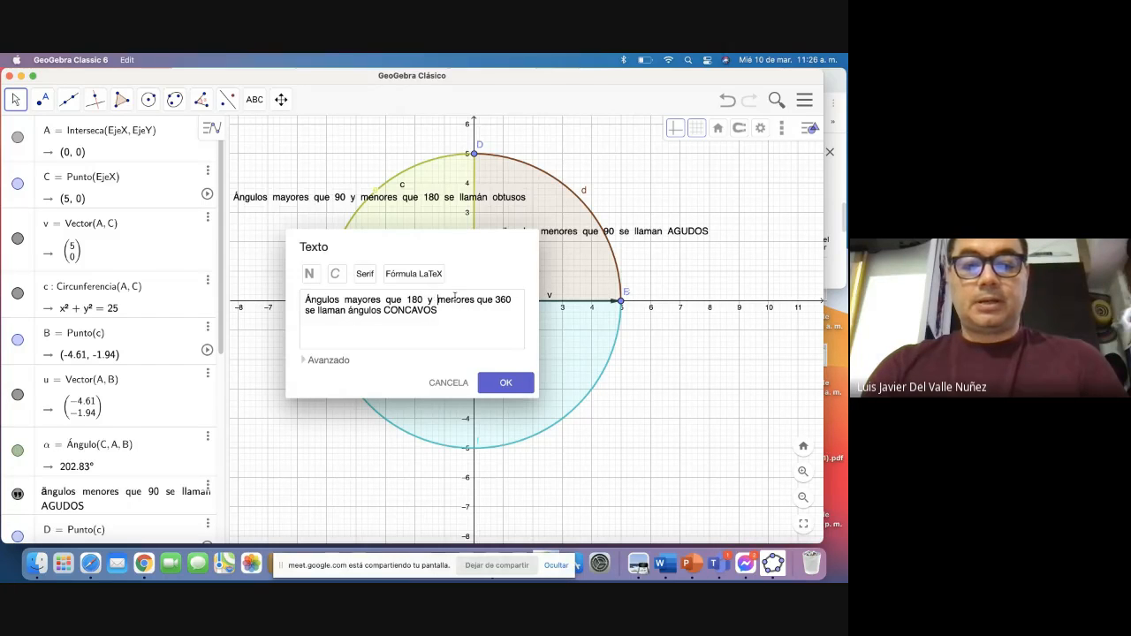
pyautogui.click(476, 301)
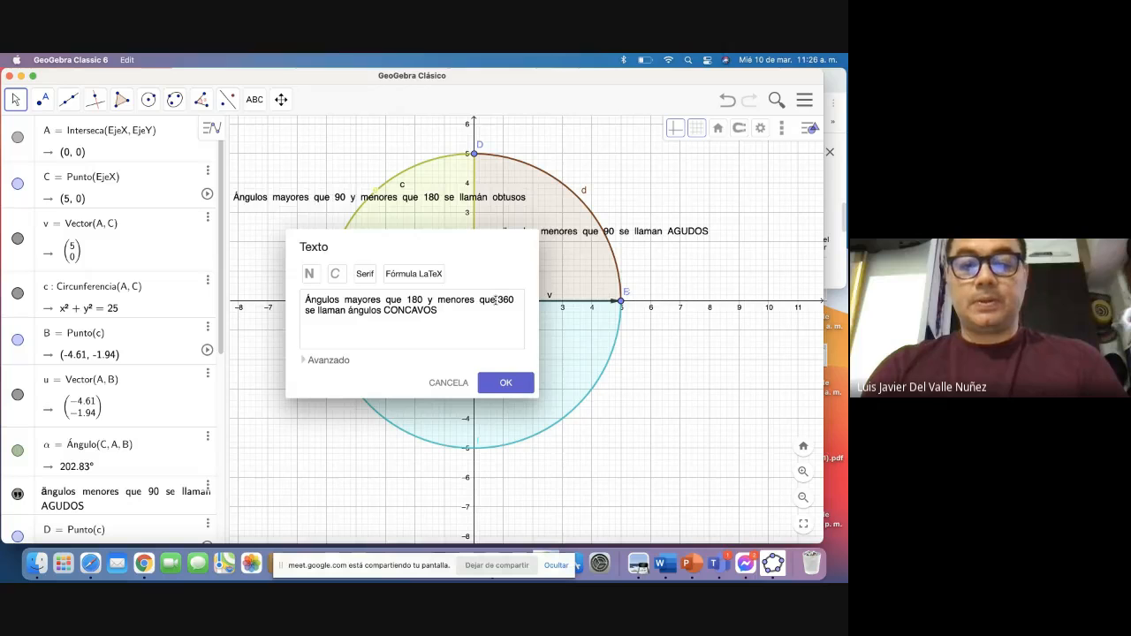
pyautogui.click(496, 302)
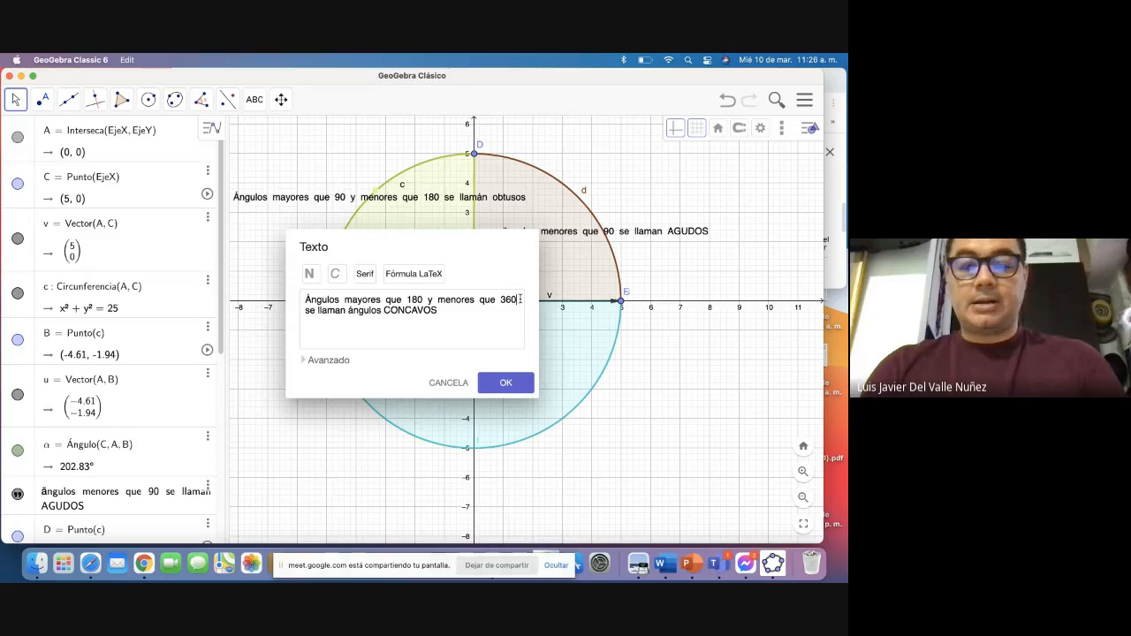
pyautogui.click(315, 309)
pyautogui.click(349, 310)
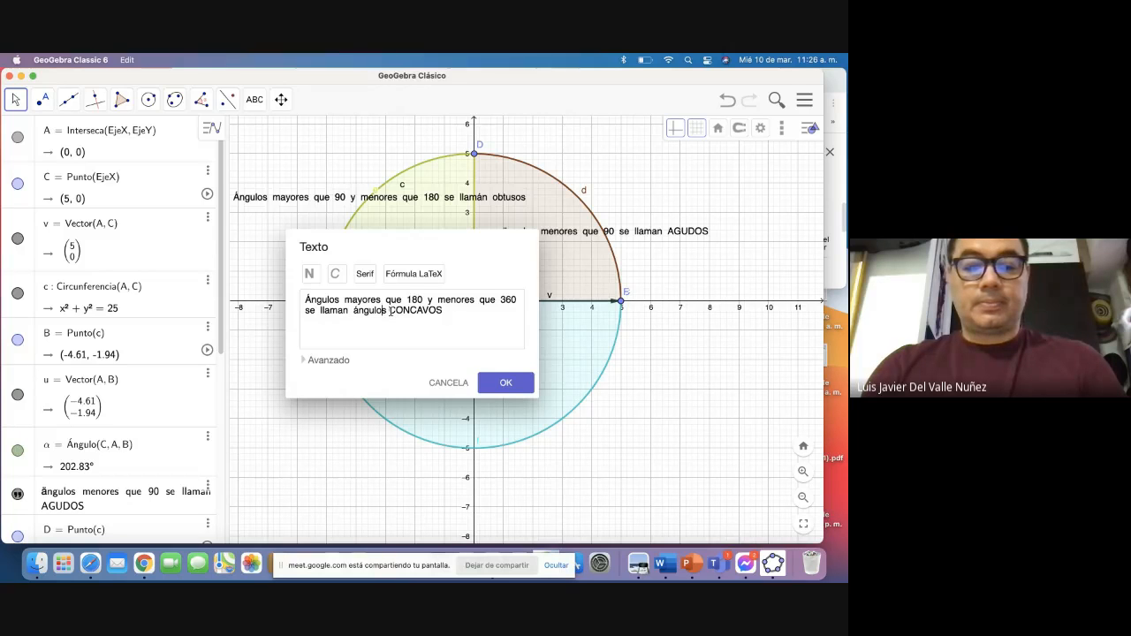
pyautogui.click(390, 310)
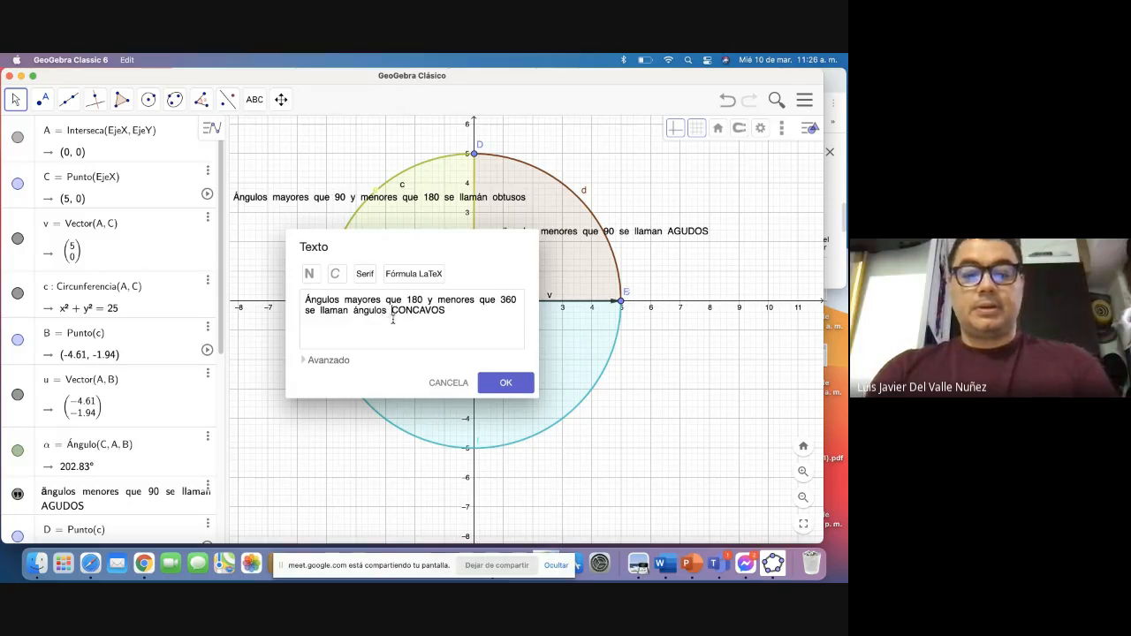
# Step: Place the concave-angle note, shift it across the cyan sector, and dismiss the empty text note
pyautogui.click(505, 384)
pyautogui.moveTo(606, 392); pyautogui.dragTo(456, 377)
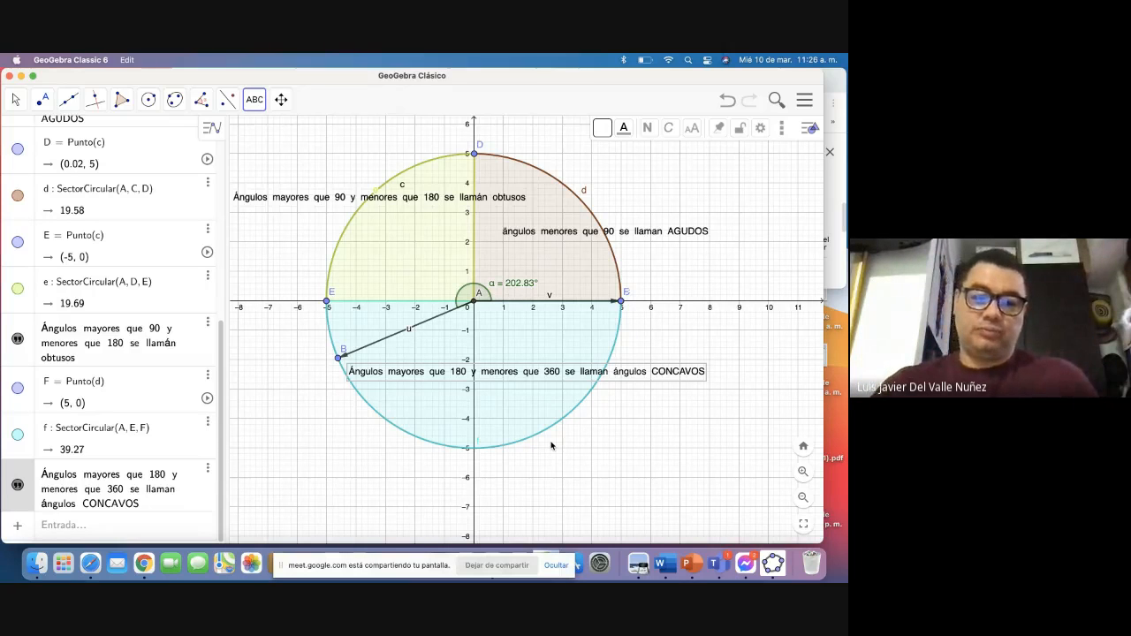
pyautogui.click(346, 335)
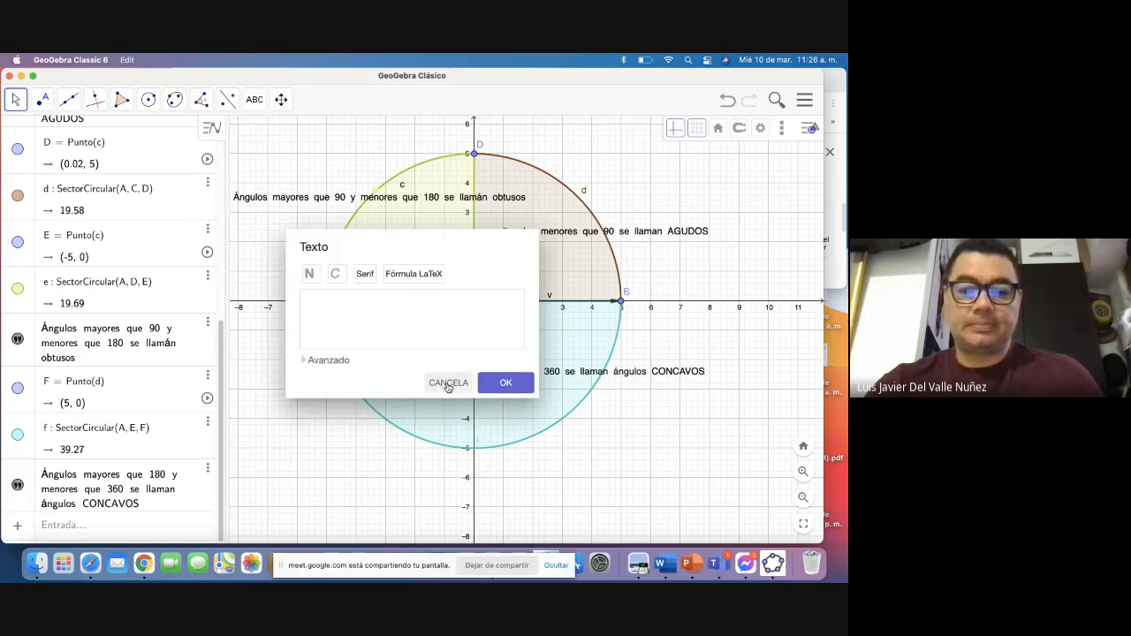
pyautogui.click(448, 382)
# Step: Move point B along the circle to form an acute angle of about 39.84°, followed by an obtuse angle of about 131.1°
pyautogui.click(15, 99)
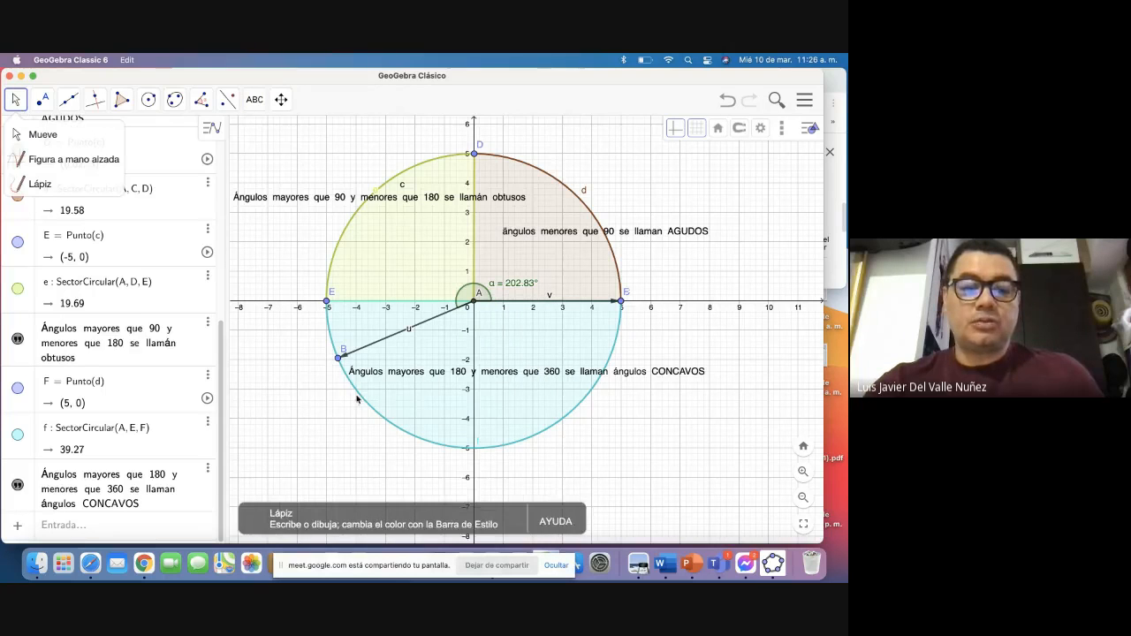
pyautogui.moveTo(339, 358); pyautogui.dragTo(584, 208)
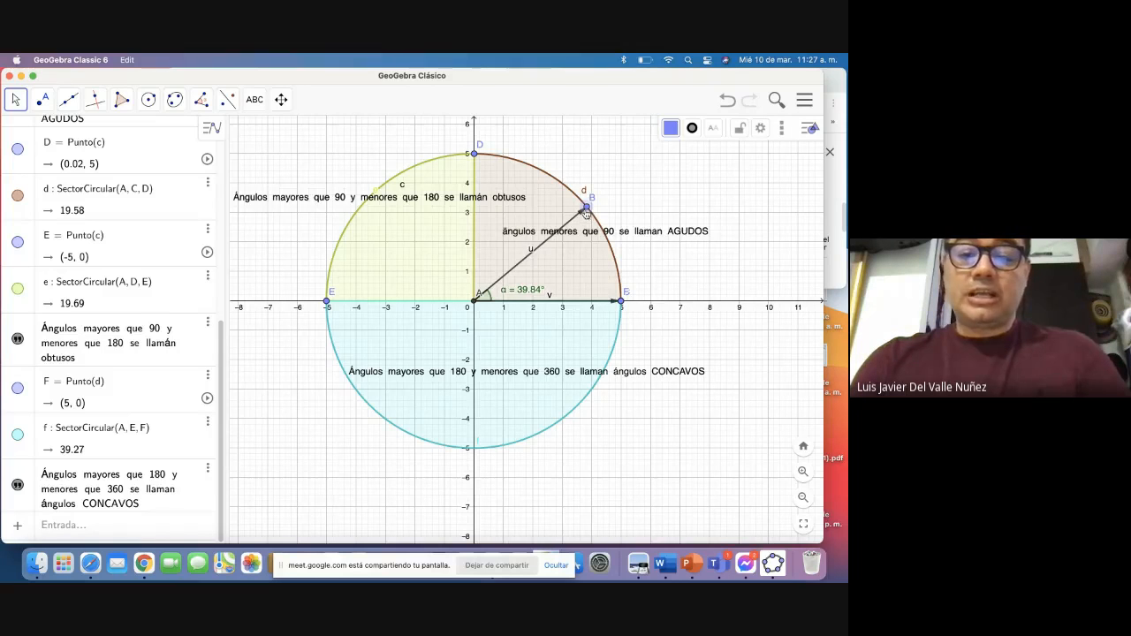
pyautogui.moveTo(584, 213); pyautogui.dragTo(375, 190)
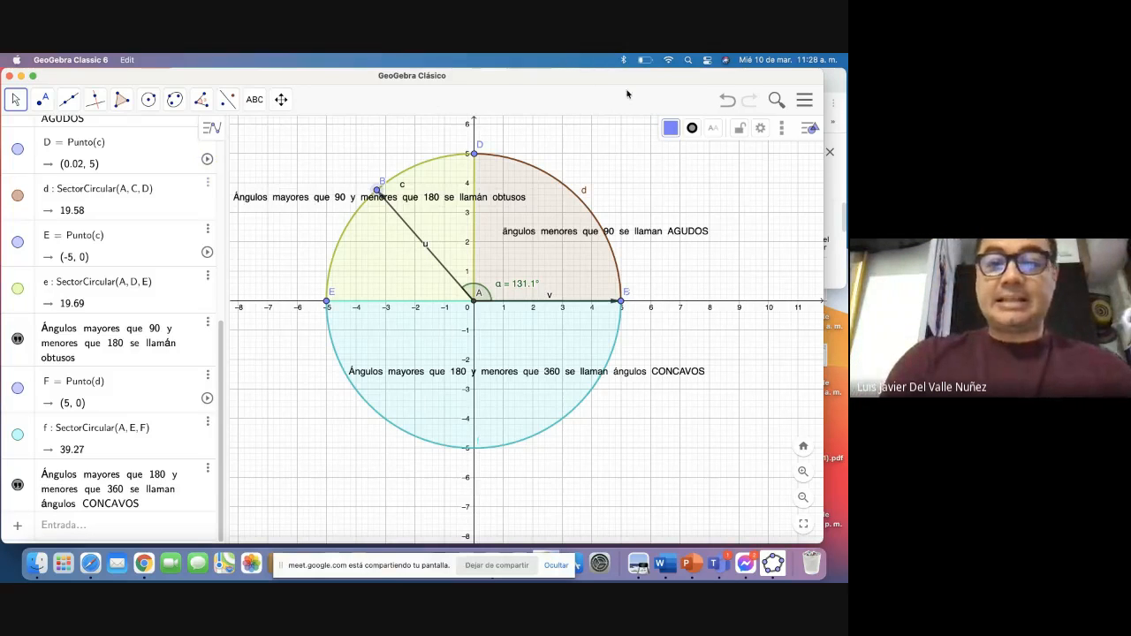
# Step: Save the construction under the title "ángulos y sus medidas", keeping its visibility as Compartido
pyautogui.scroll(-2, 704, 320)
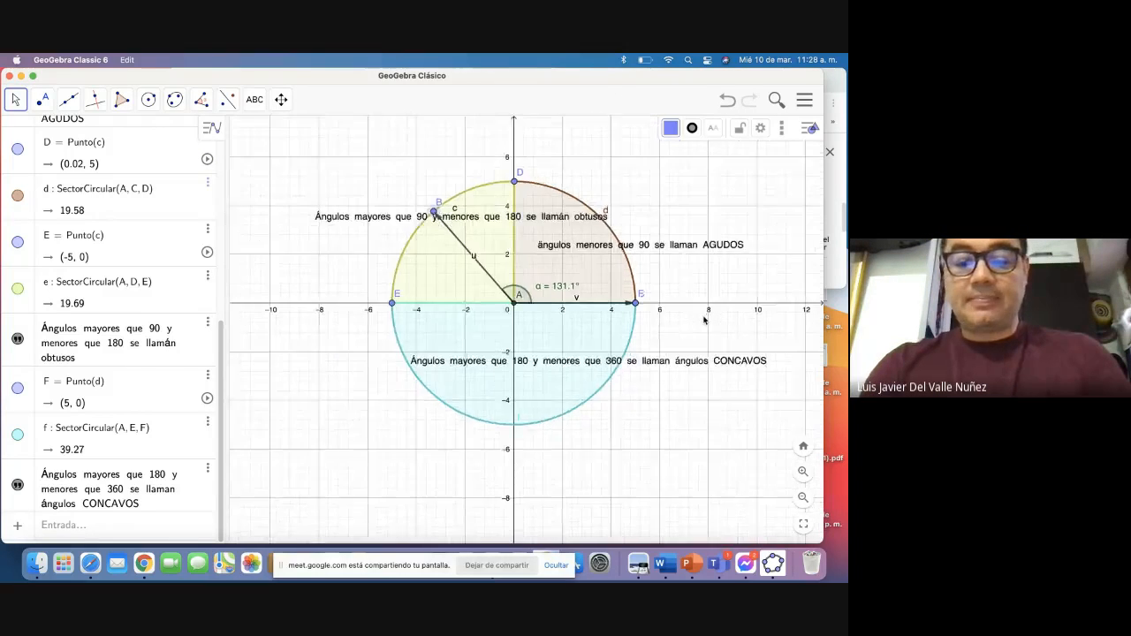
pyautogui.scroll(-2, 704, 320)
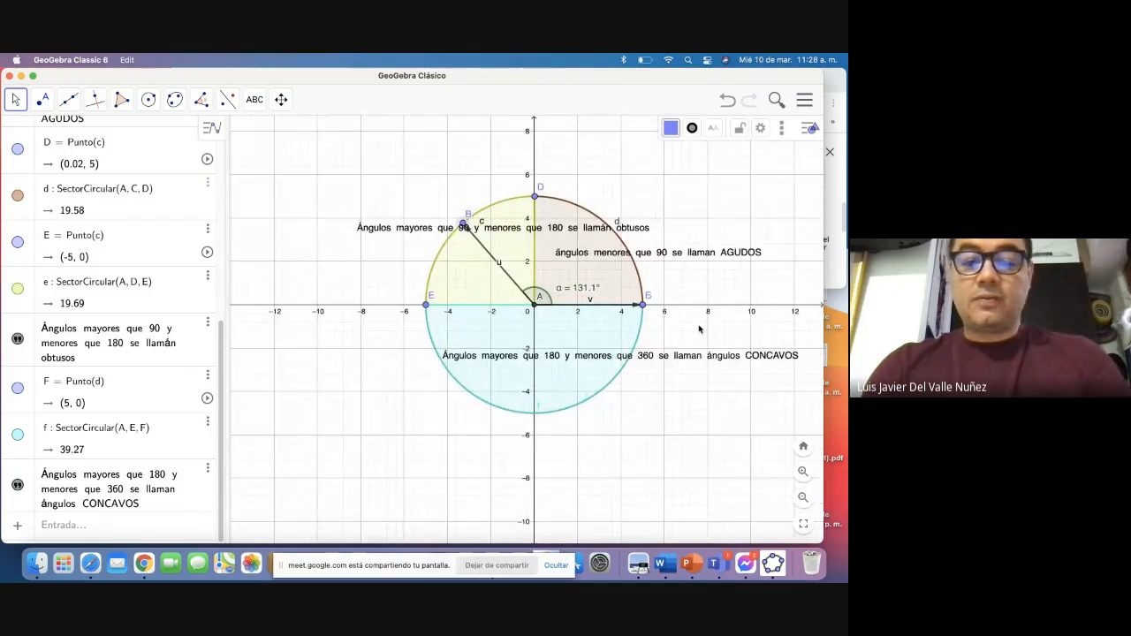
pyautogui.scroll(2, 699, 328)
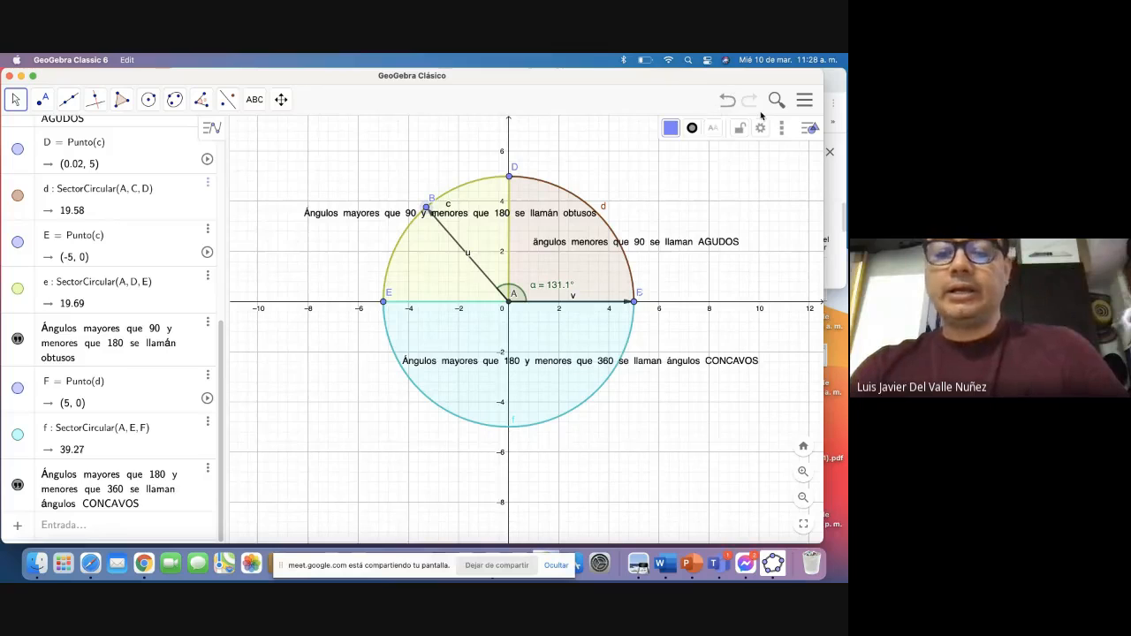
pyautogui.click(802, 104)
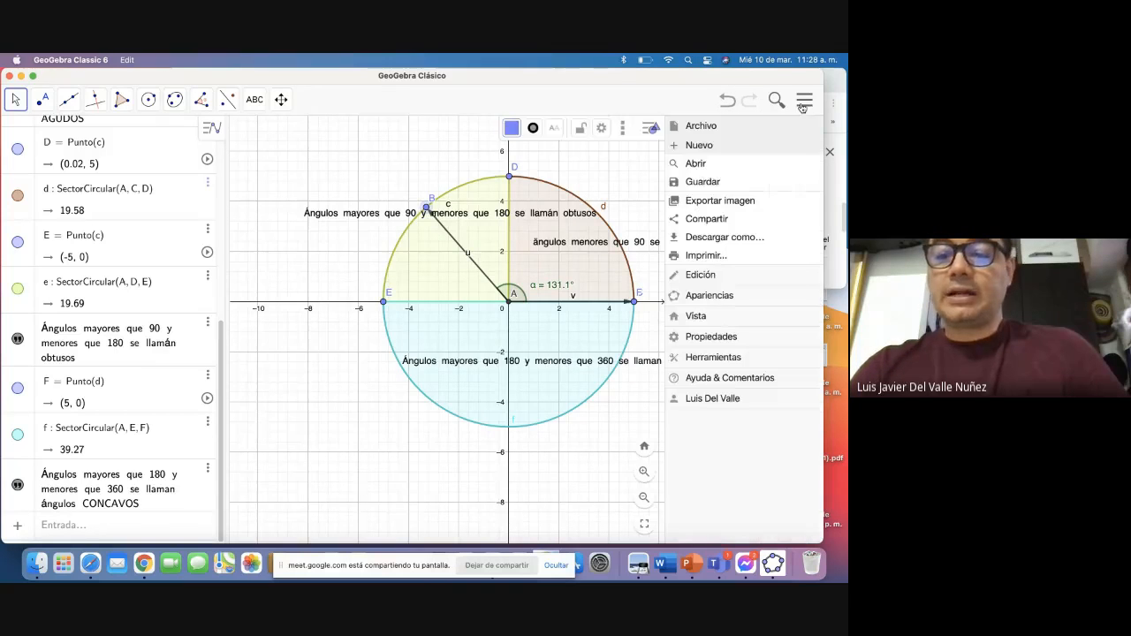
pyautogui.click(708, 186)
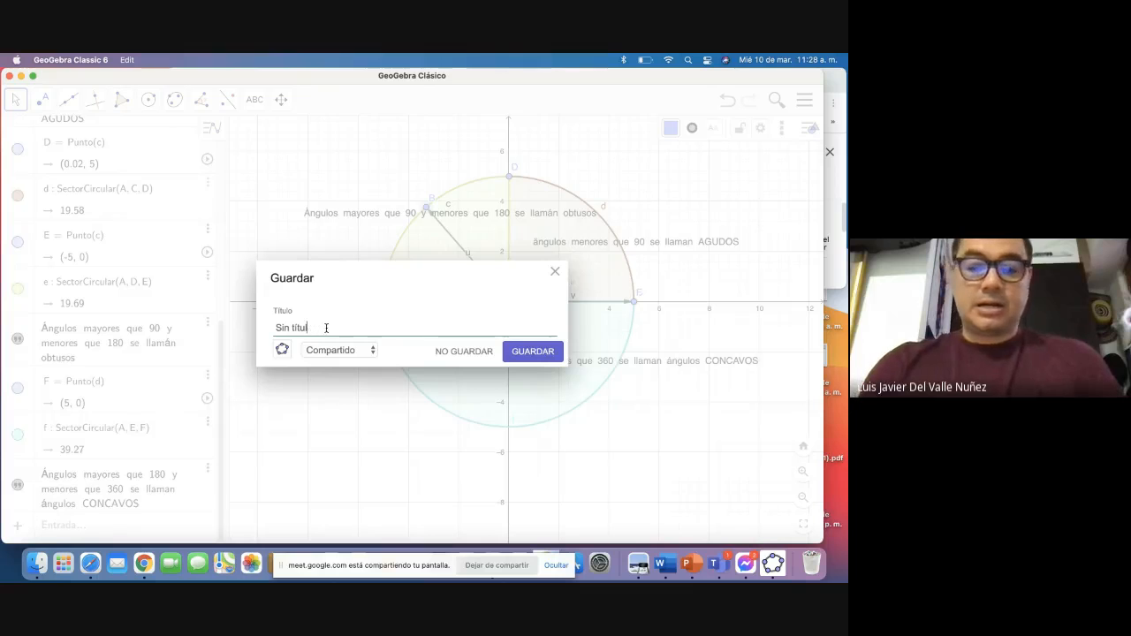
pyautogui.press('BackSpace')
pyautogui.press('BackSpace')
pyautogui.press('BackSpace')
pyautogui.press('BackSpace')
pyautogui.press('BackSpace')
pyautogui.press('BackSpace')
pyautogui.press('BackSpace')
pyautogui.press('BackSpace')
pyautogui.press('BackSpace')
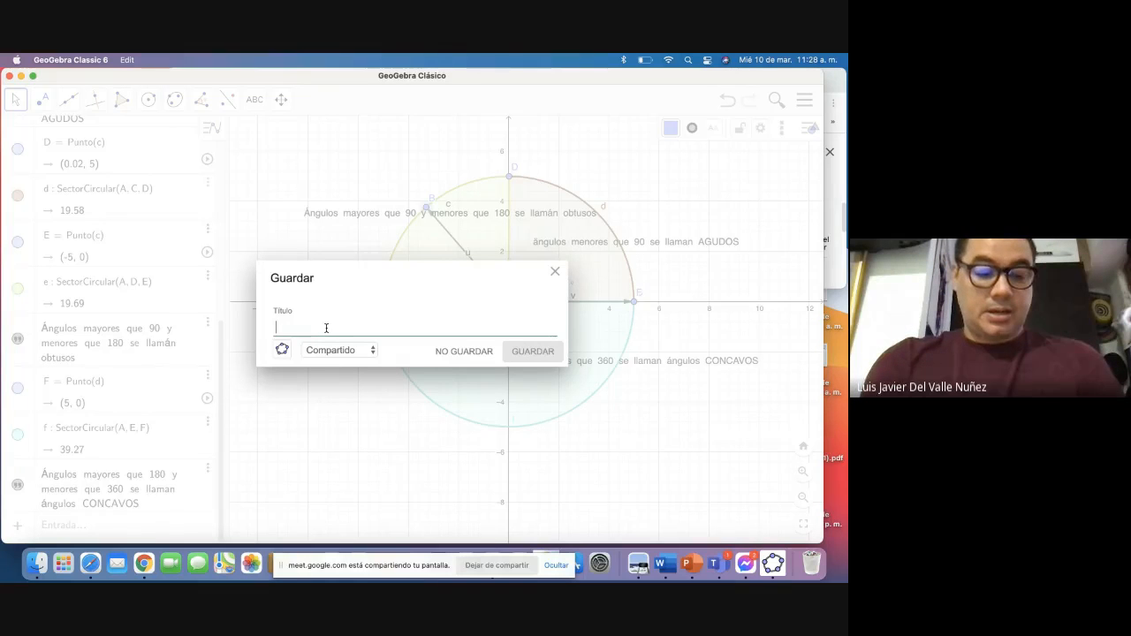
pyautogui.write('a')
pyautogui.write('ngu')
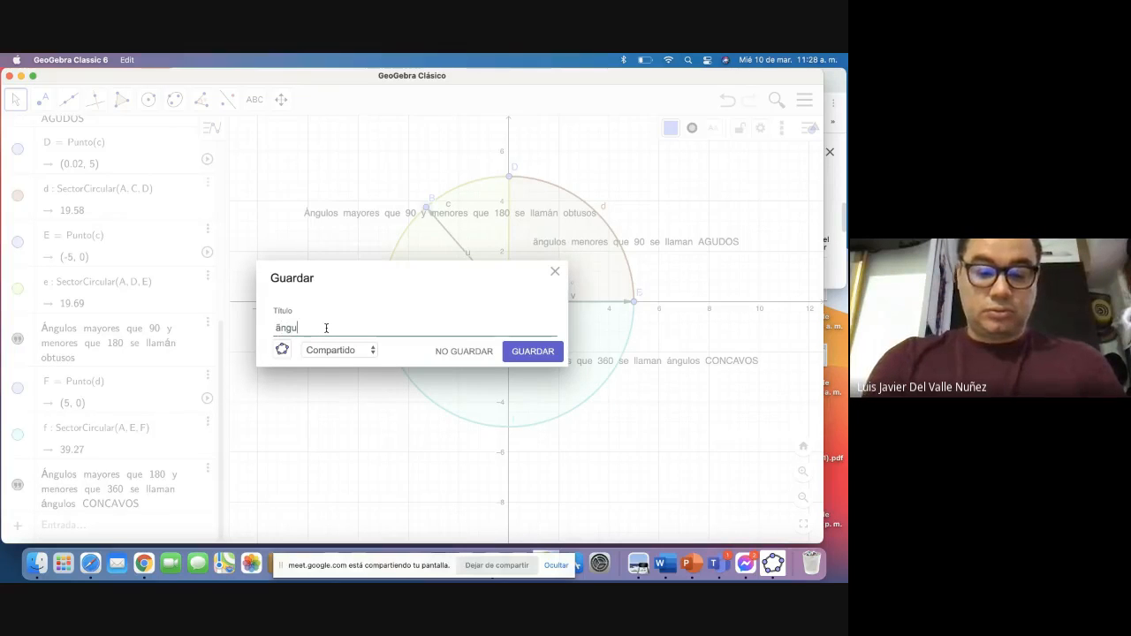
pyautogui.write('los y sus me')
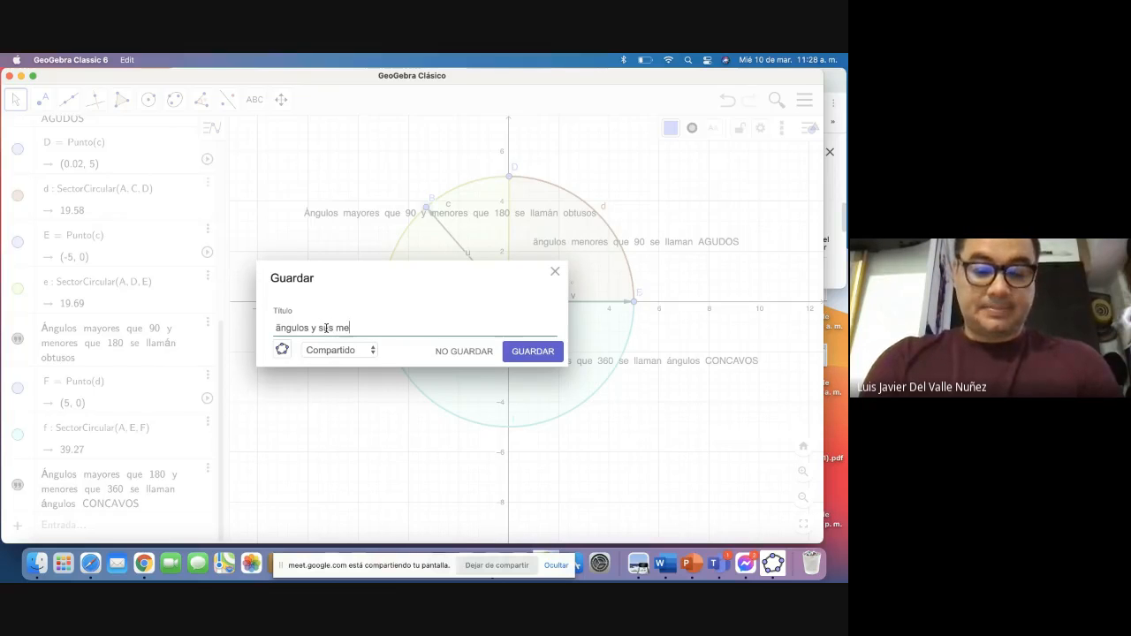
pyautogui.write('s')
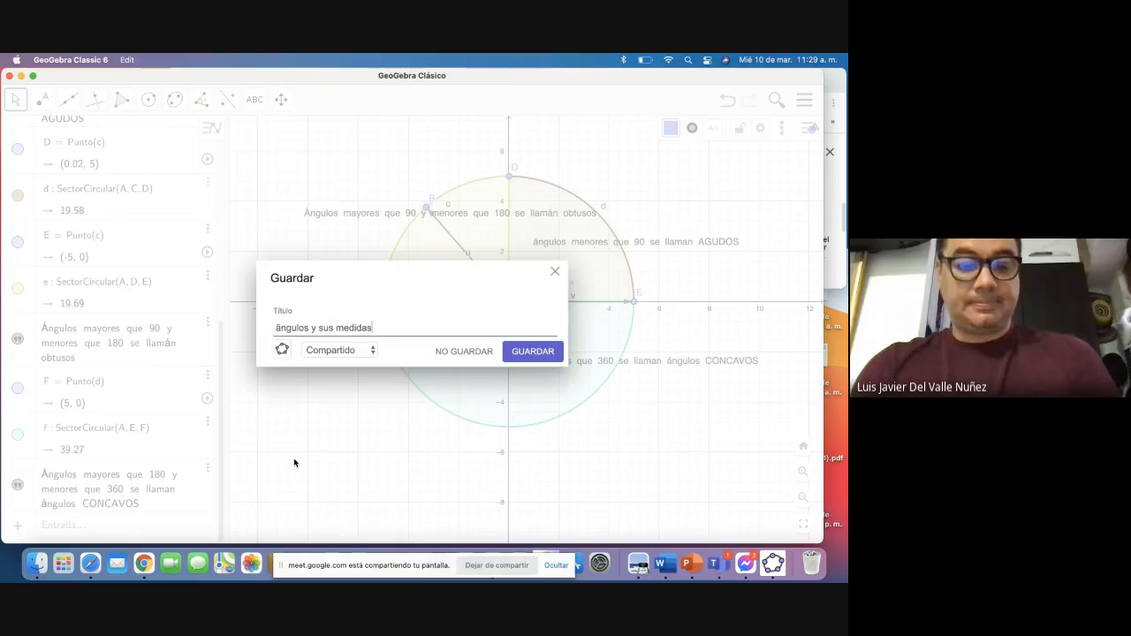
pyautogui.click(530, 353)
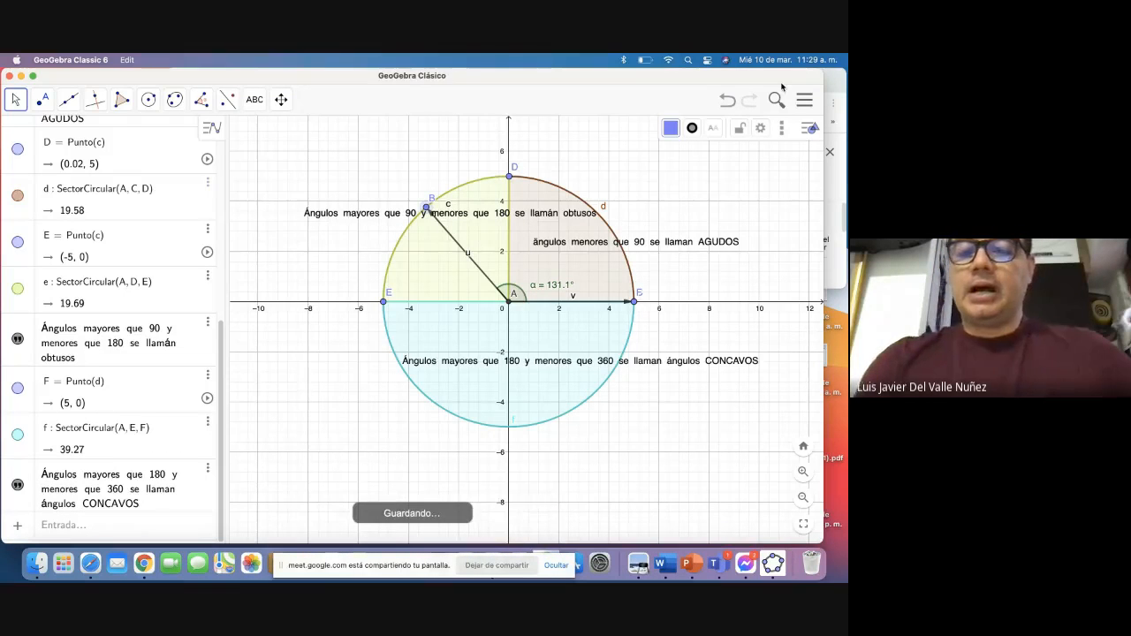
# Step: Start a new blank construction
pyautogui.click(804, 99)
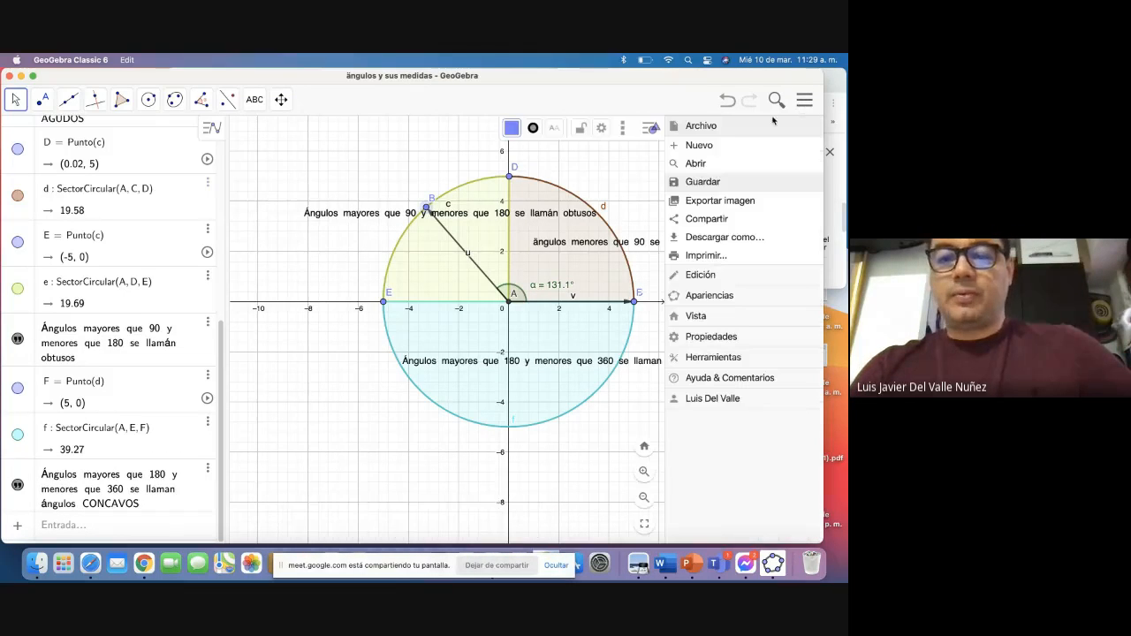
pyautogui.click(706, 148)
pyautogui.click(383, 252)
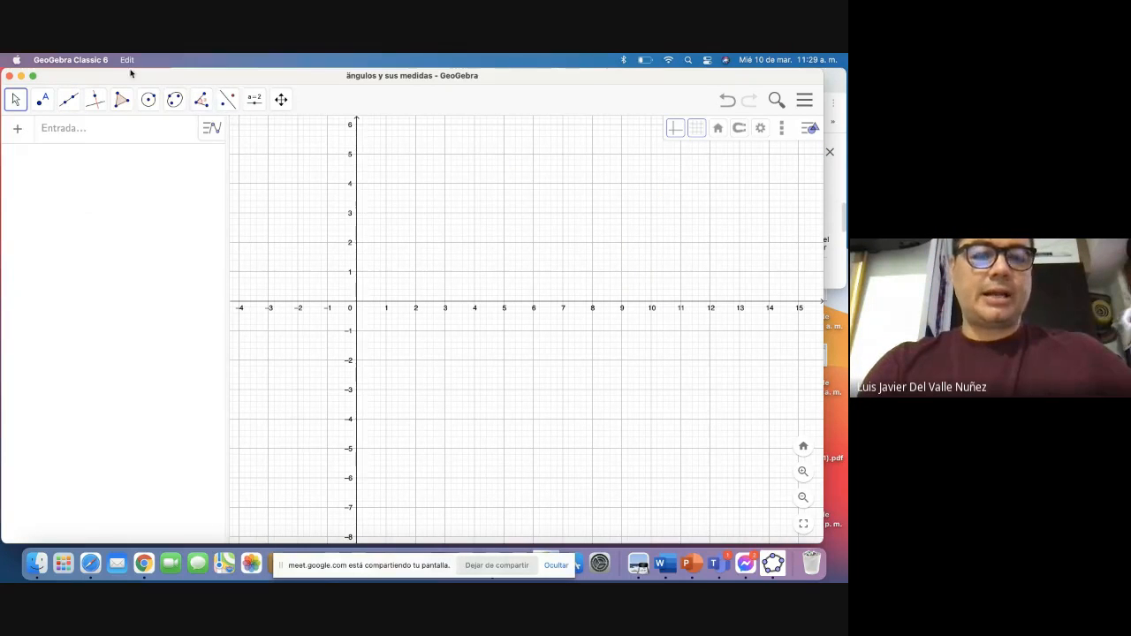
# Step: Place point A at (4, 4), point B at the origin where the axes intersect, and point C at (4, 0) on the x-axis
pyautogui.click(204, 101)
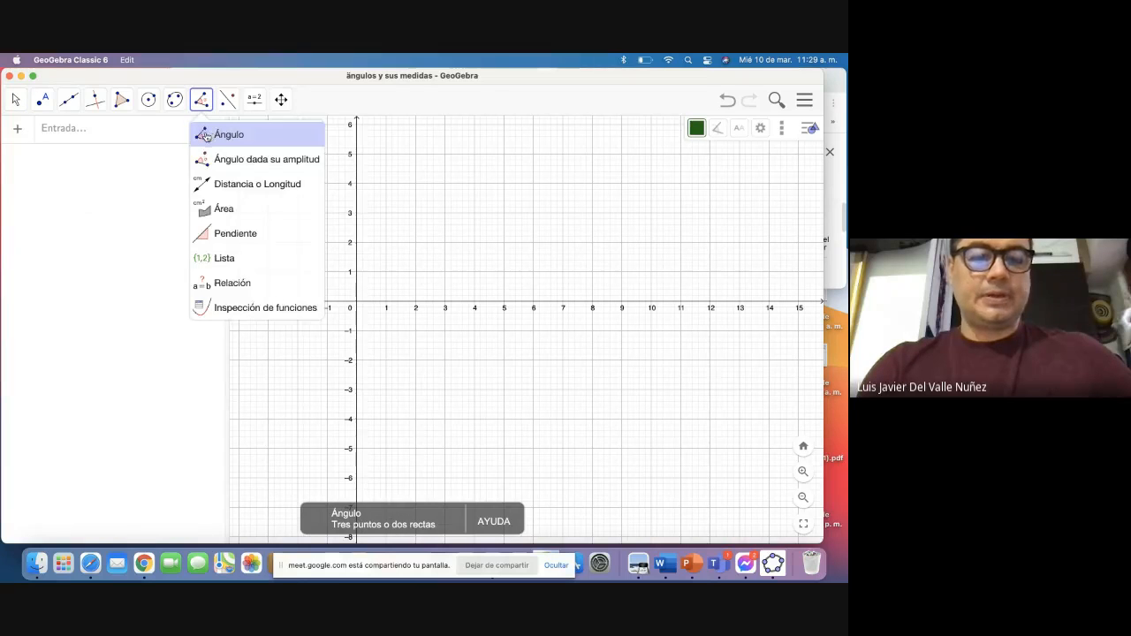
pyautogui.click(205, 135)
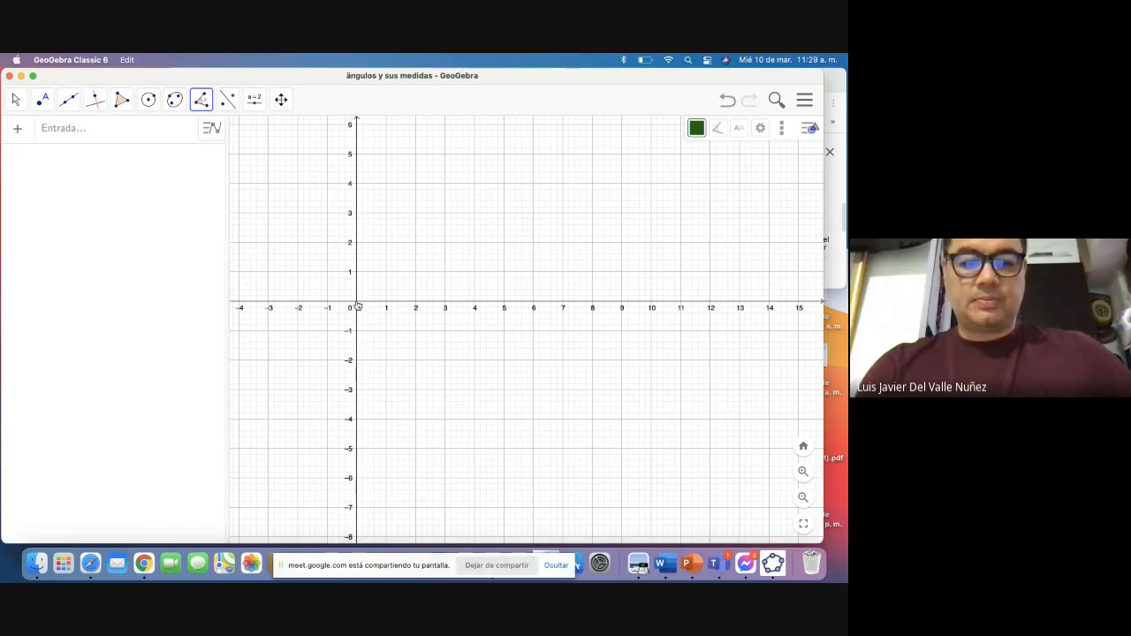
pyautogui.click(43, 99)
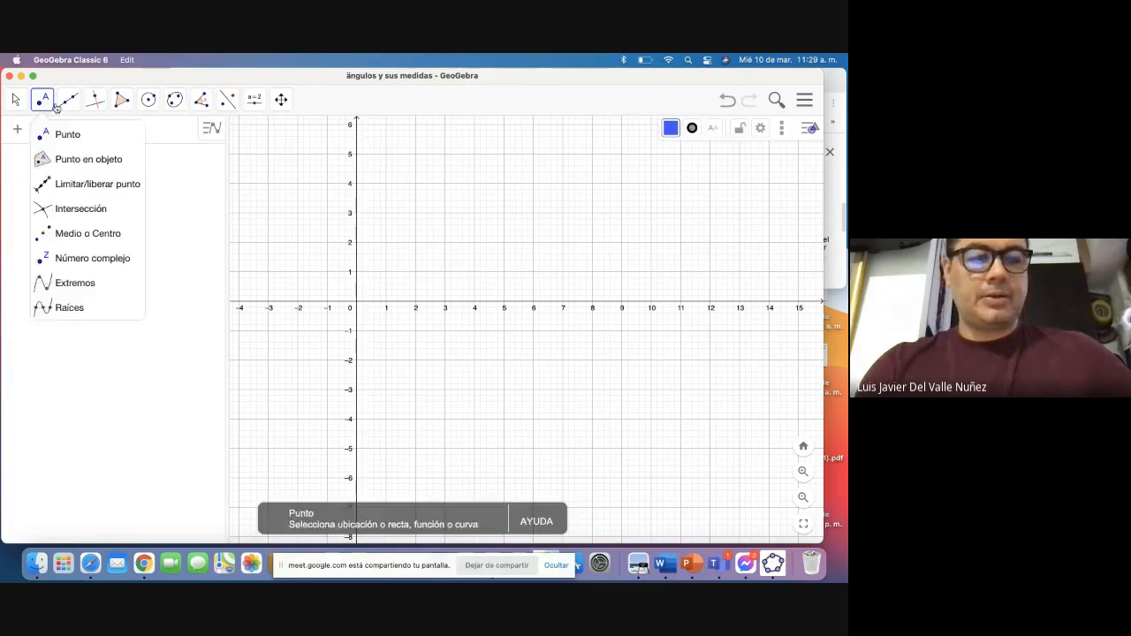
pyautogui.click(68, 99)
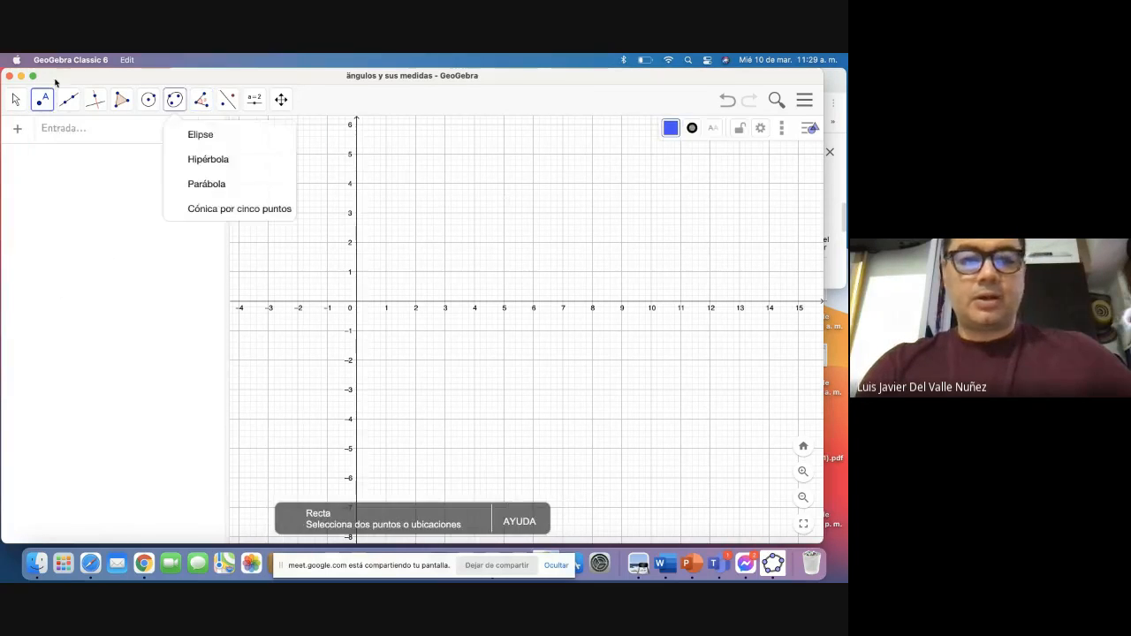
pyautogui.click(474, 183)
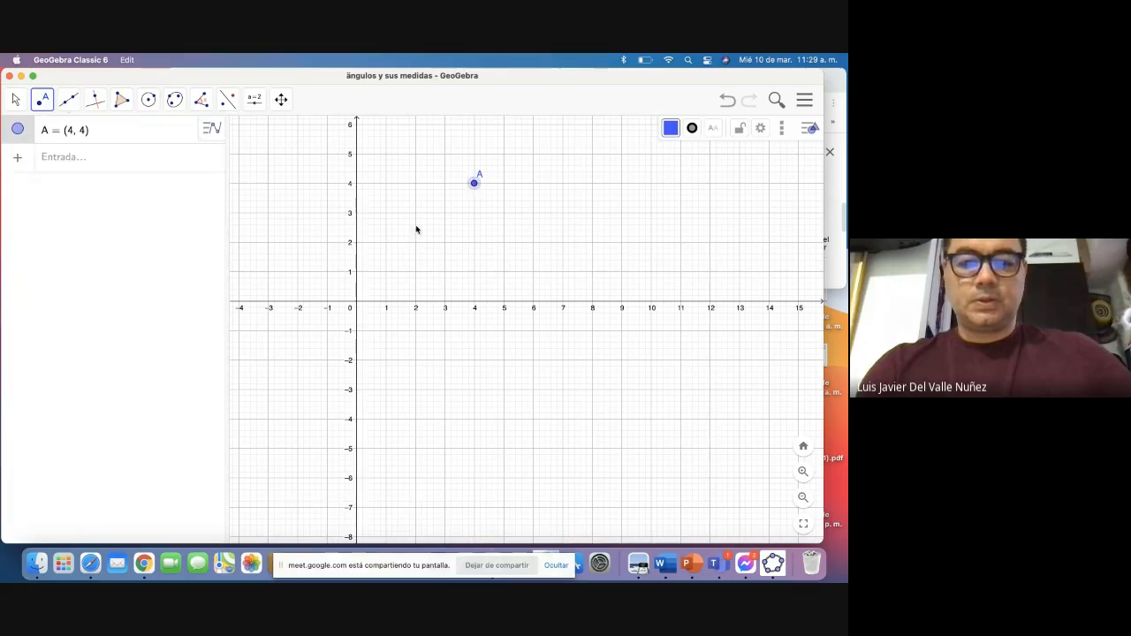
pyautogui.click(356, 305)
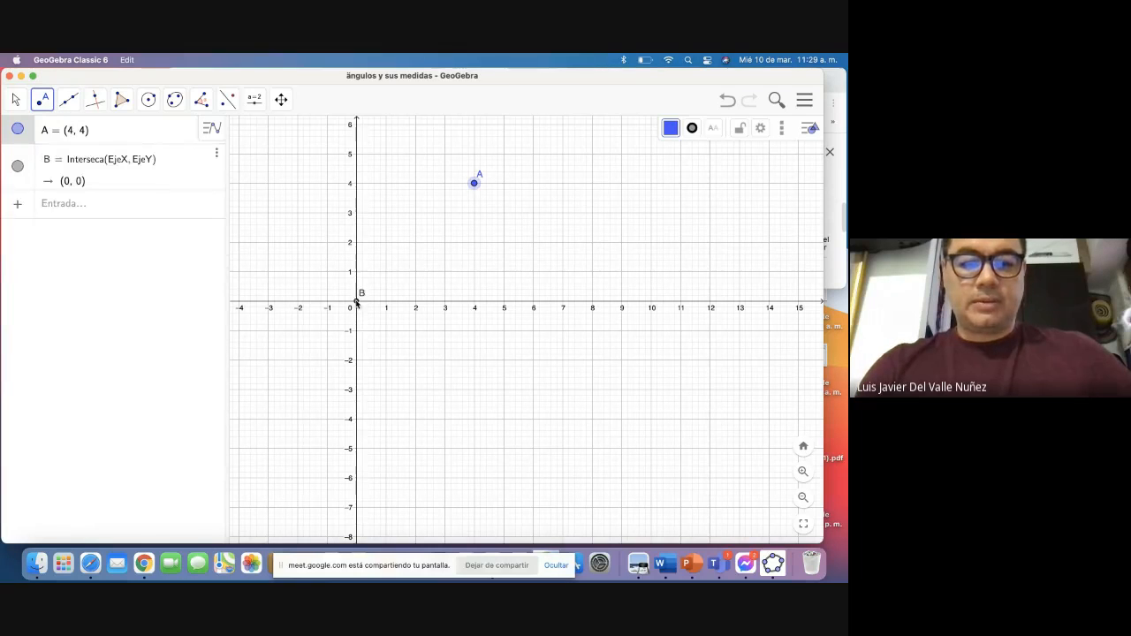
pyautogui.click(475, 305)
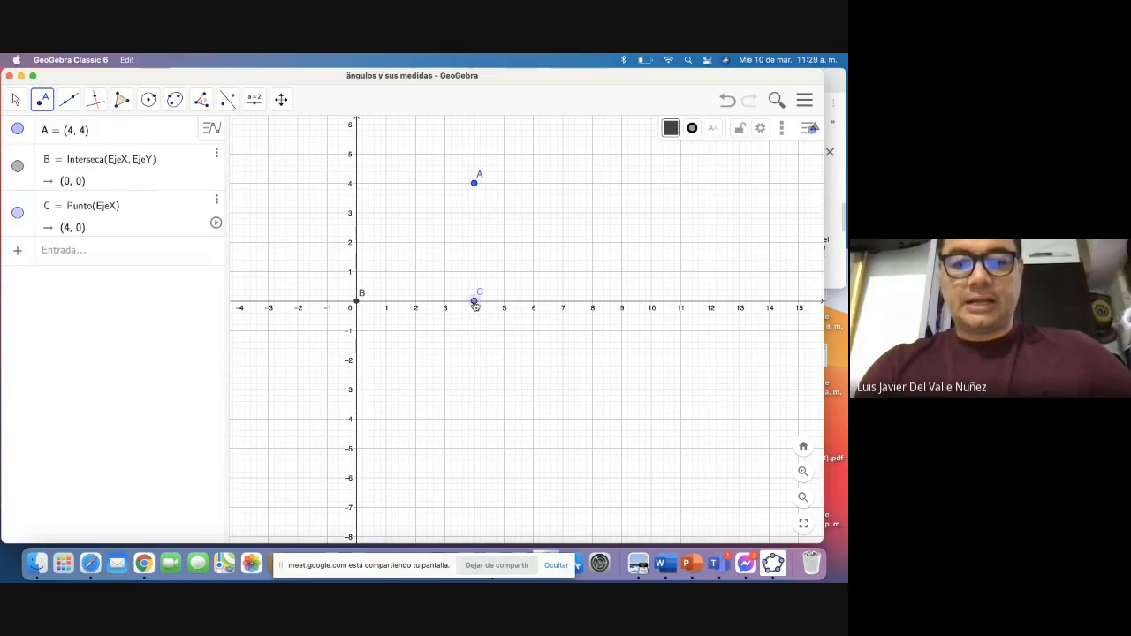
# Step: Draw two vectors from the origin point B, one ending at C and the other at A
pyautogui.click(68, 99)
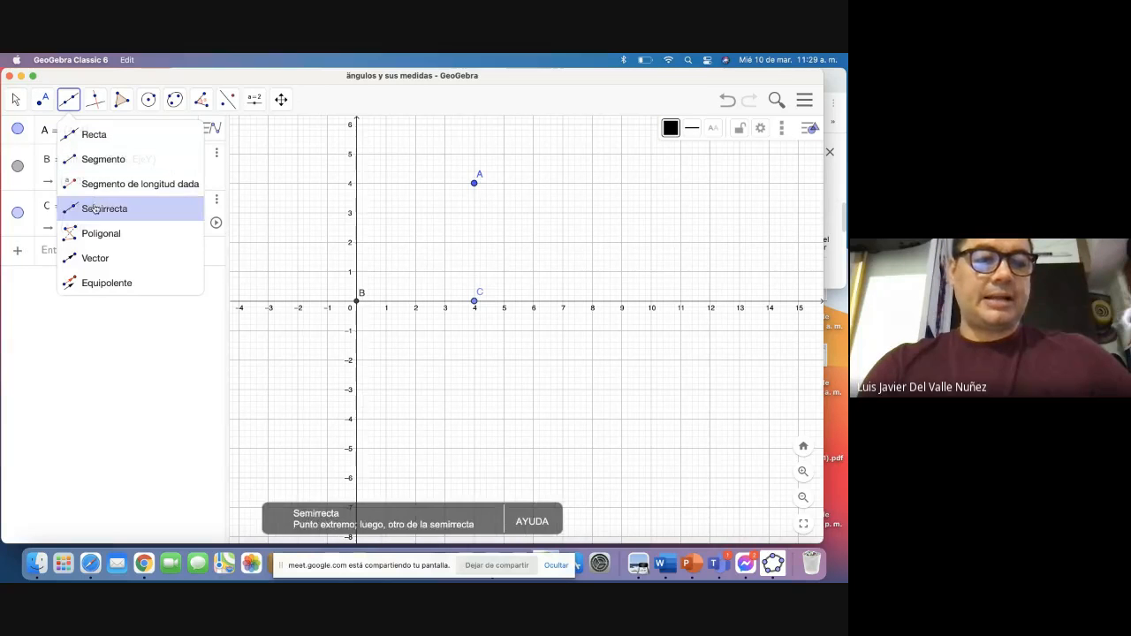
pyautogui.click(86, 259)
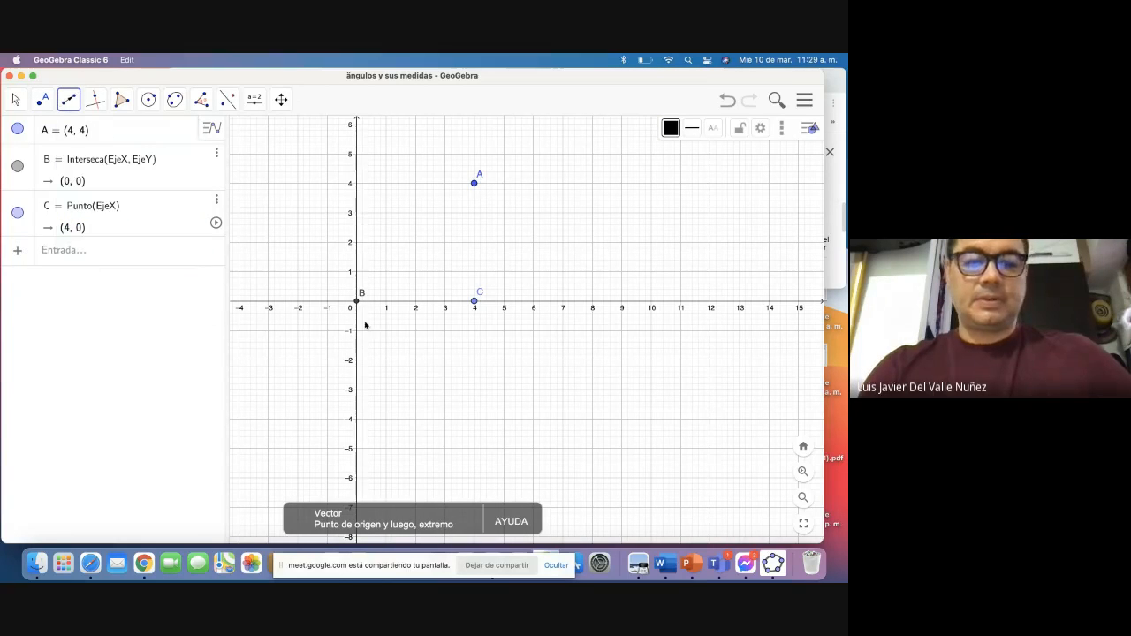
pyautogui.click(356, 301)
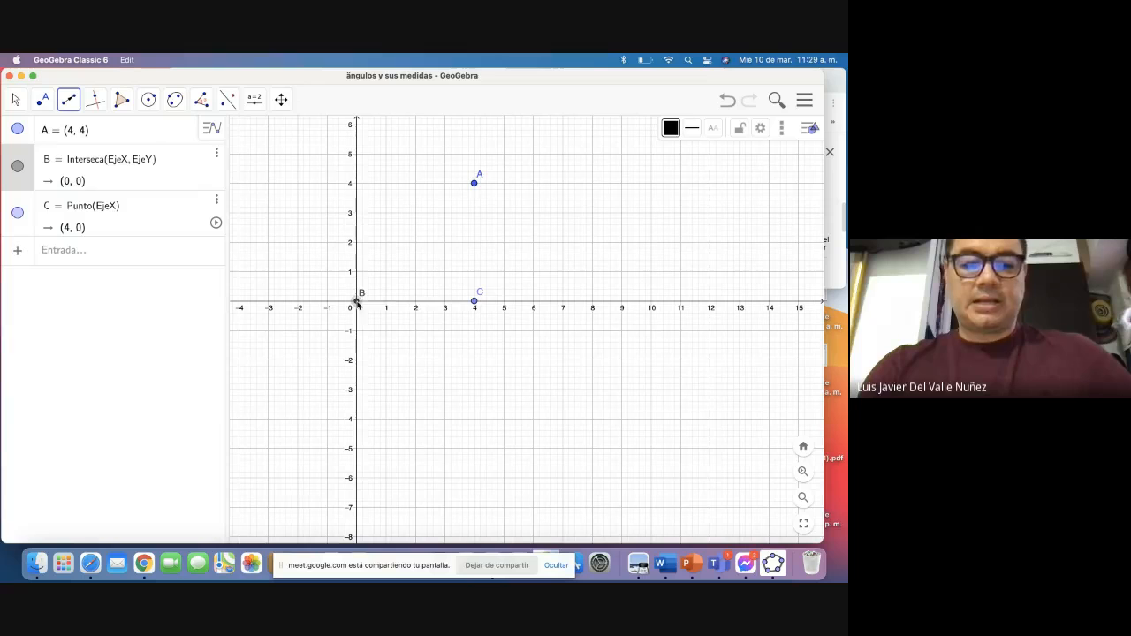
pyautogui.click(474, 303)
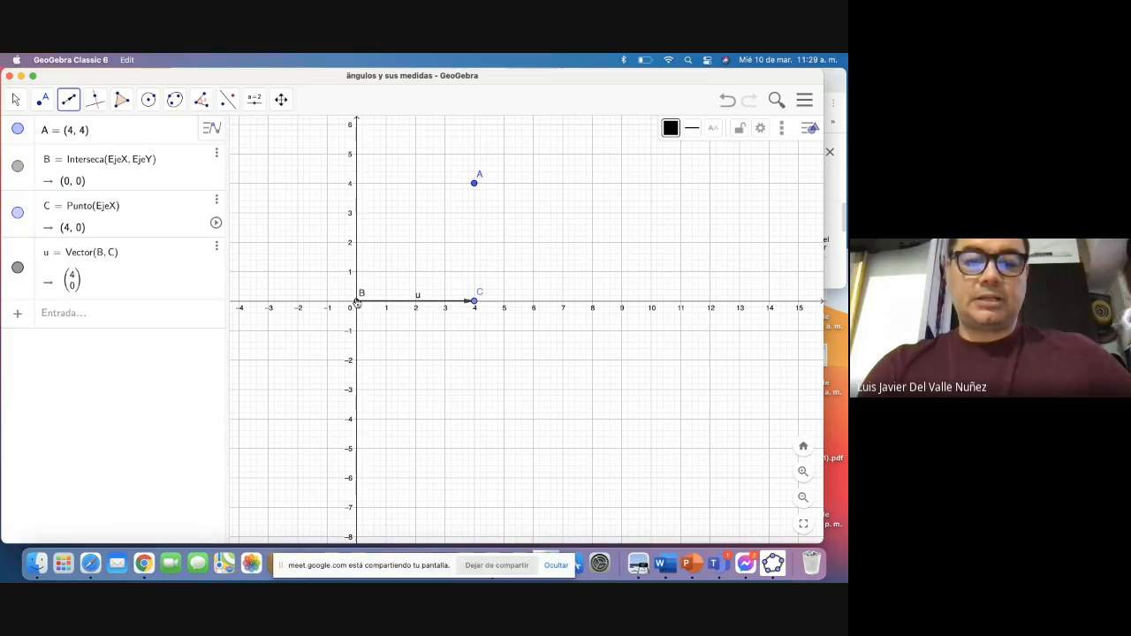
pyautogui.click(356, 302)
pyautogui.click(475, 184)
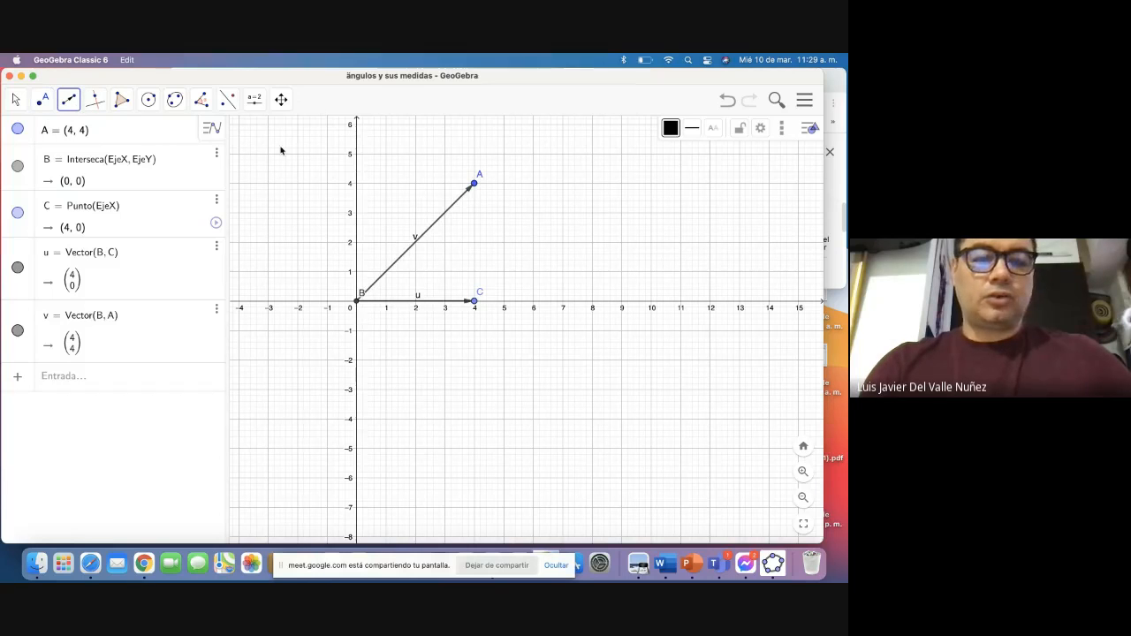
# Step: Add point D at (0, 5) on the y-axis and draw a vector from B to D
pyautogui.click(43, 98)
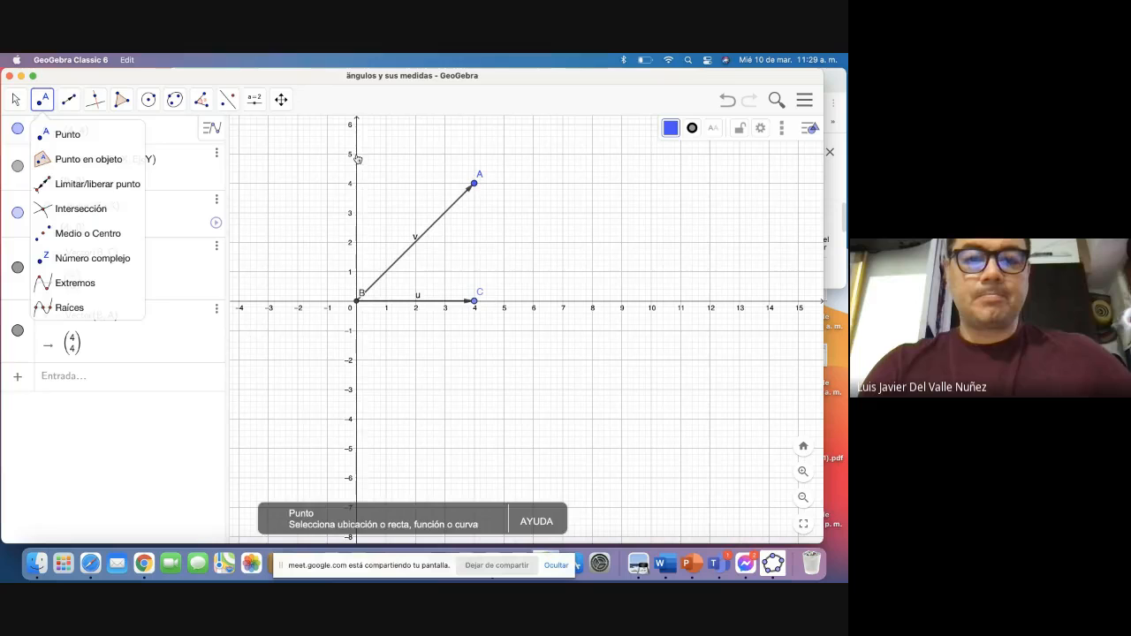
pyautogui.click(357, 155)
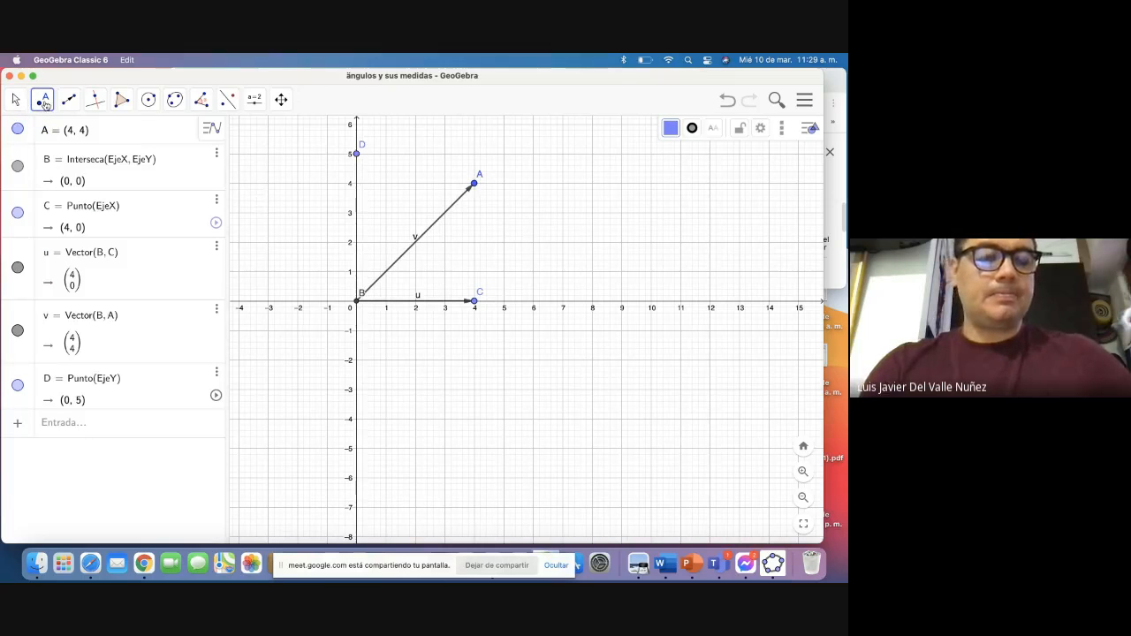
pyautogui.click(44, 102)
pyautogui.moveTo(64, 106)
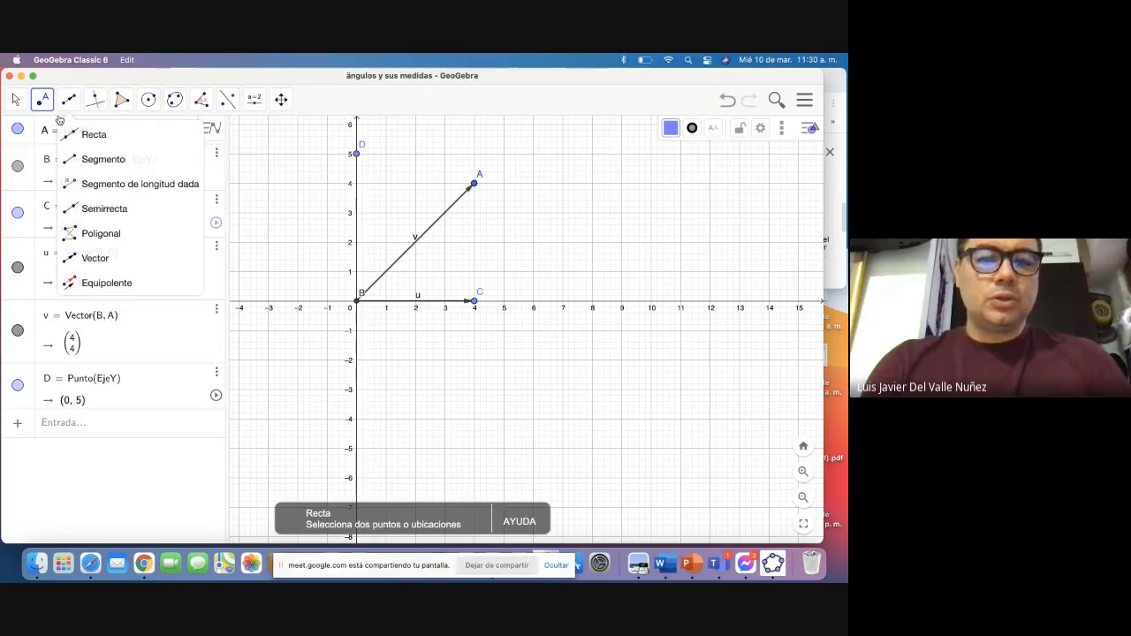
pyautogui.click(94, 258)
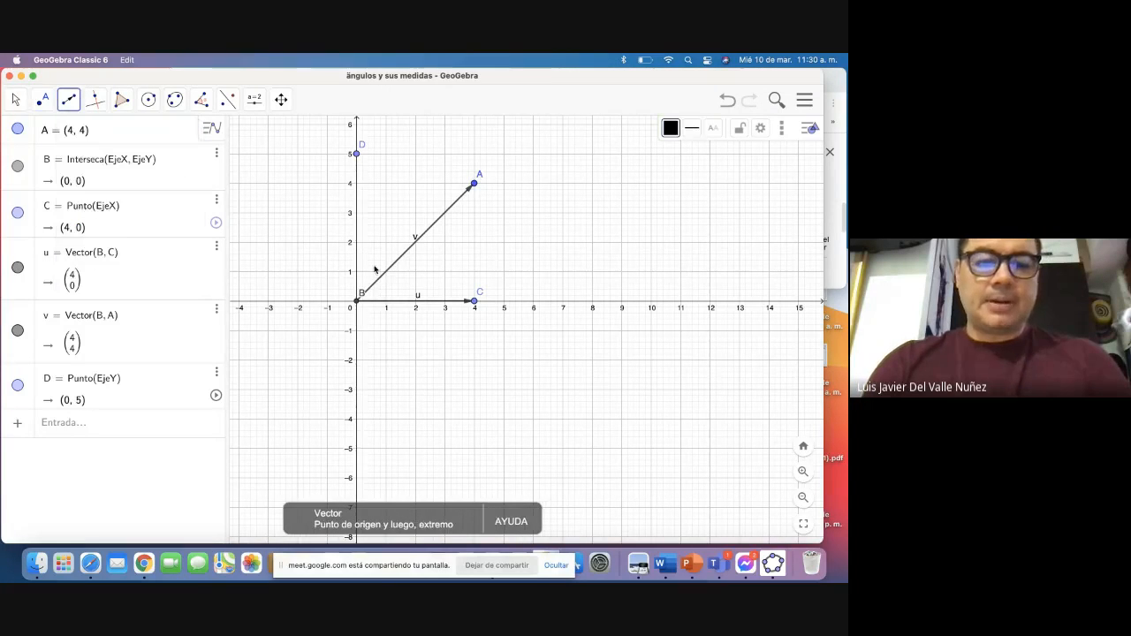
pyautogui.click(357, 301)
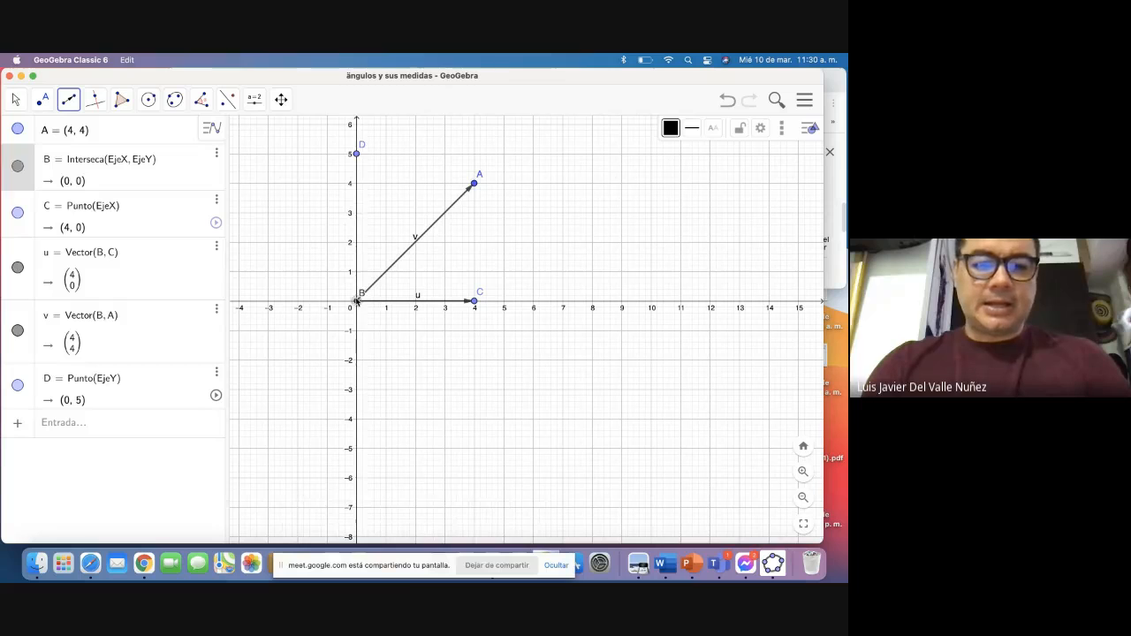
pyautogui.click(357, 154)
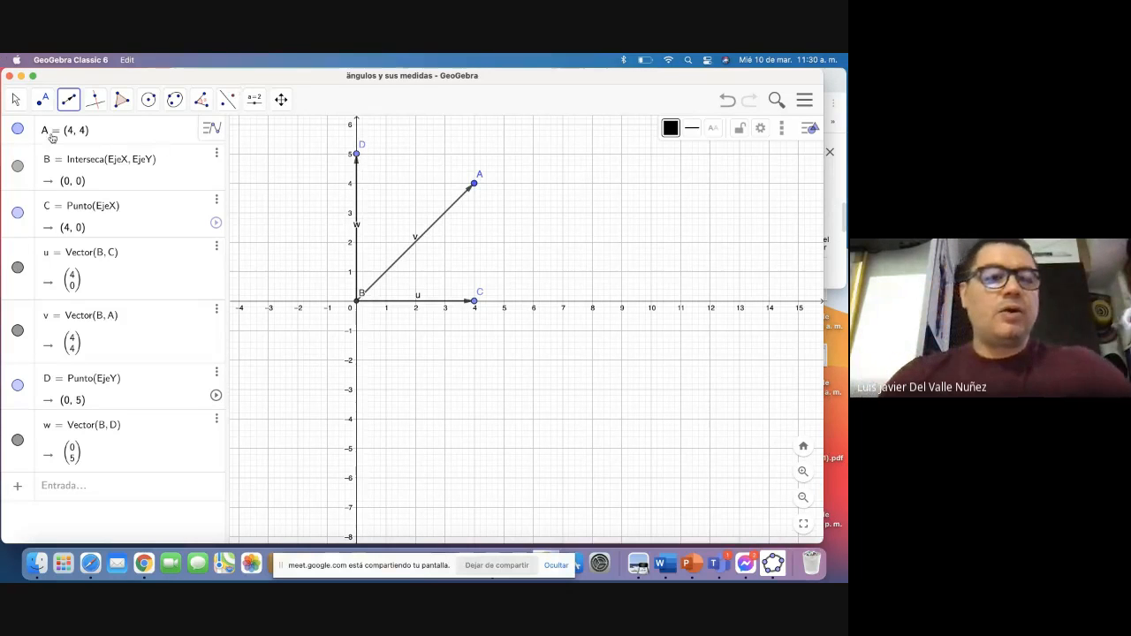
# Step: Try marking the angle through points A, B and C in that order, and undo it
pyautogui.click(201, 99)
pyautogui.click(232, 134)
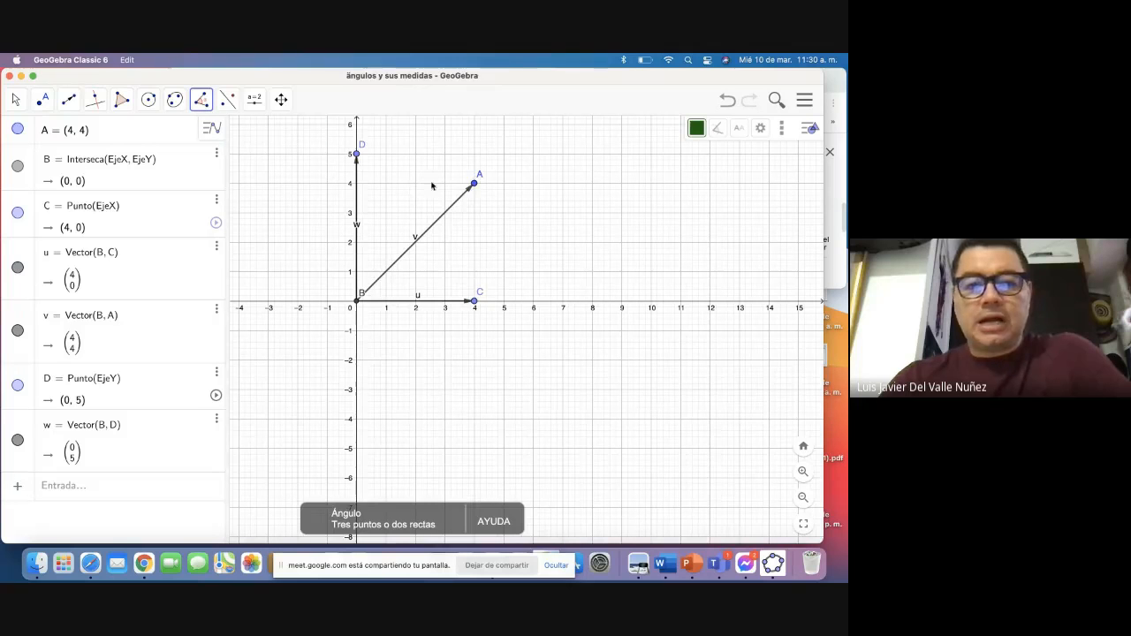
pyautogui.click(475, 185)
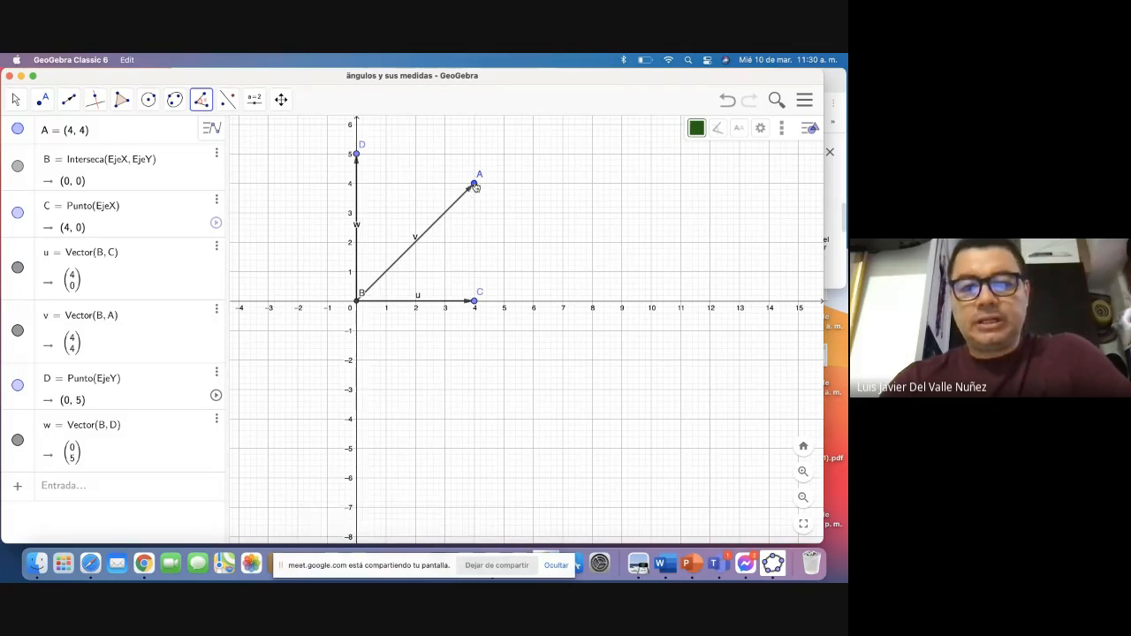
pyautogui.click(360, 300)
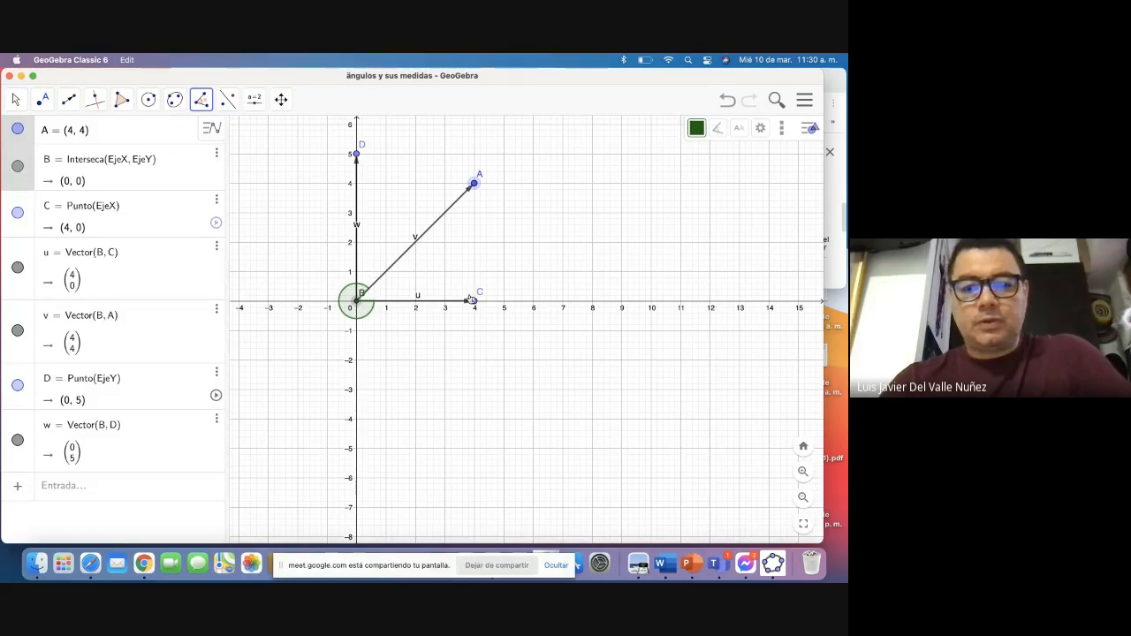
pyautogui.click(474, 302)
pyautogui.click(726, 100)
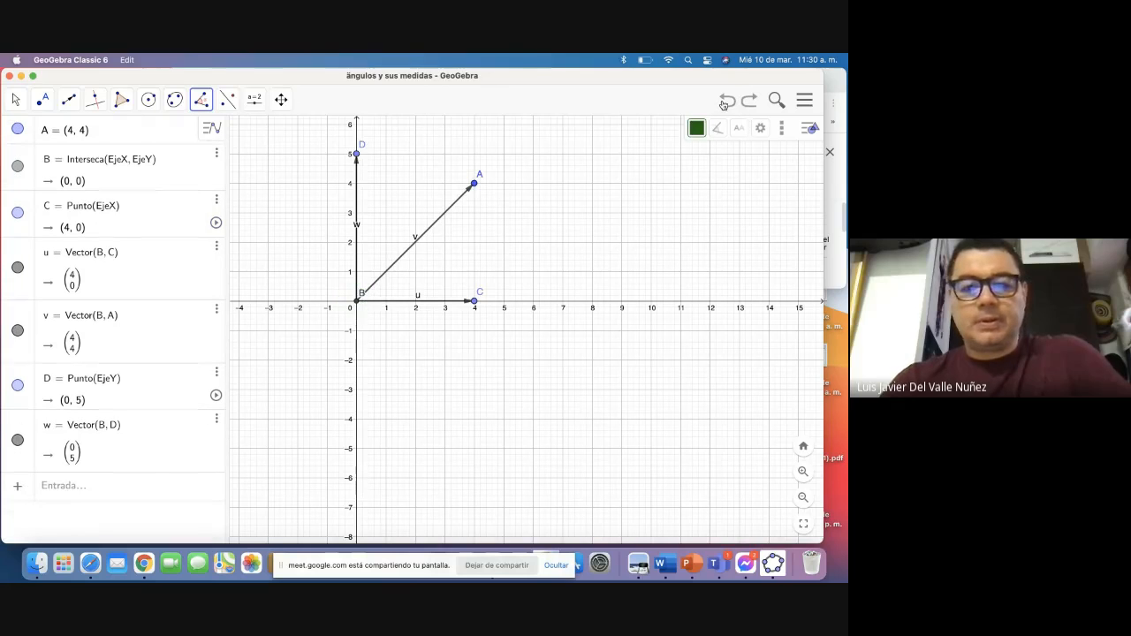
# Step: Mark the angle through points C, B and A in that order, and move its label clear of vertex B
pyautogui.click(476, 302)
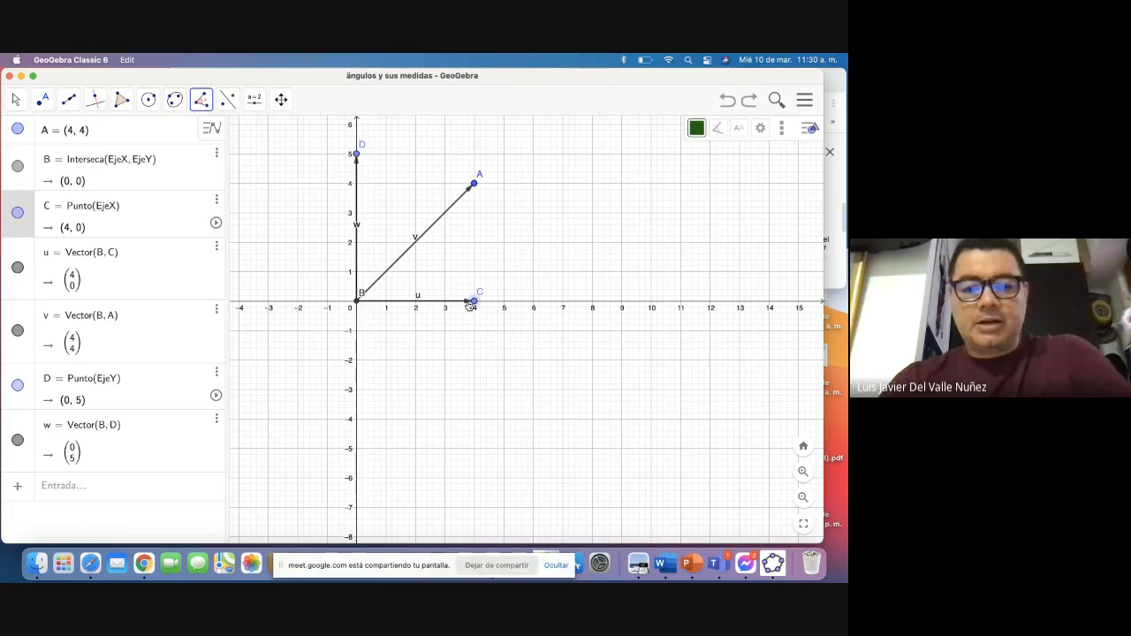
pyautogui.click(358, 304)
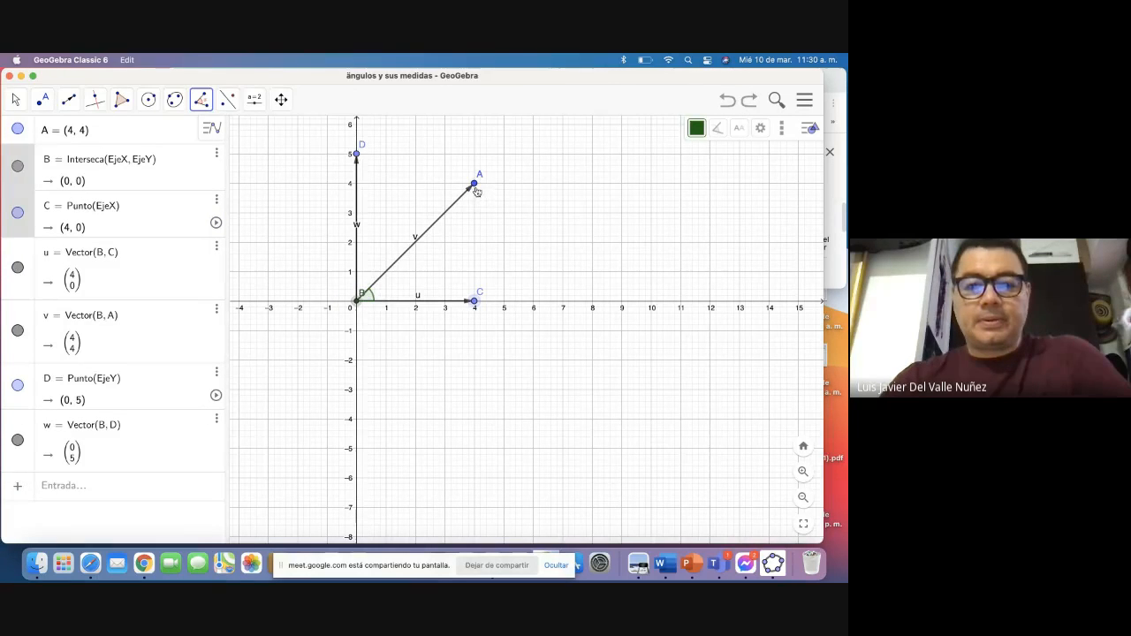
pyautogui.click(476, 189)
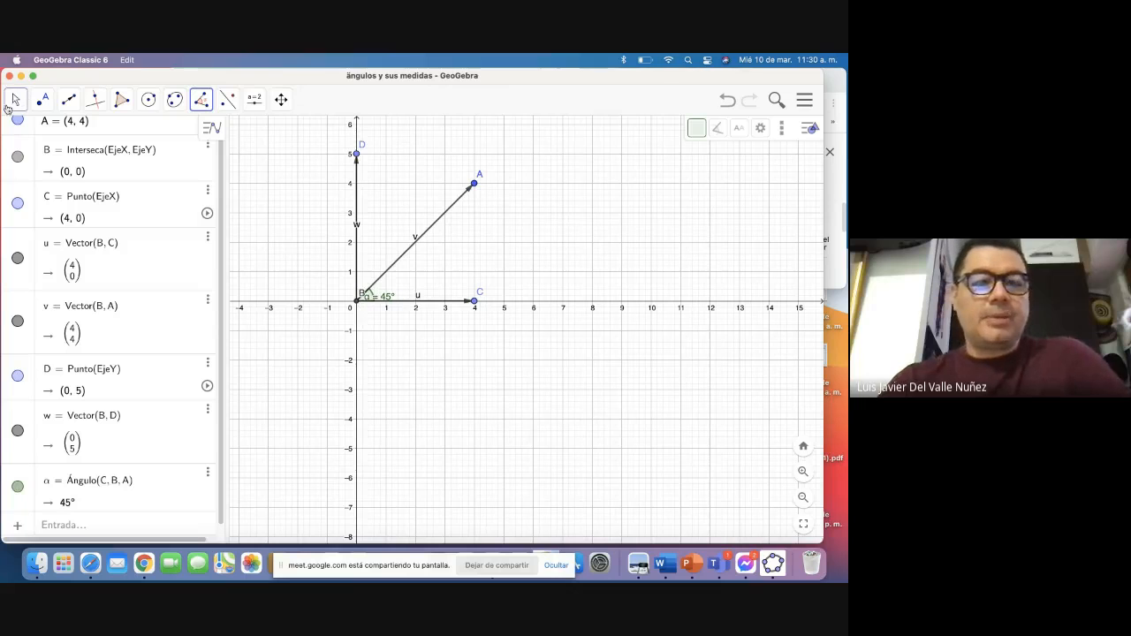
pyautogui.click(14, 101)
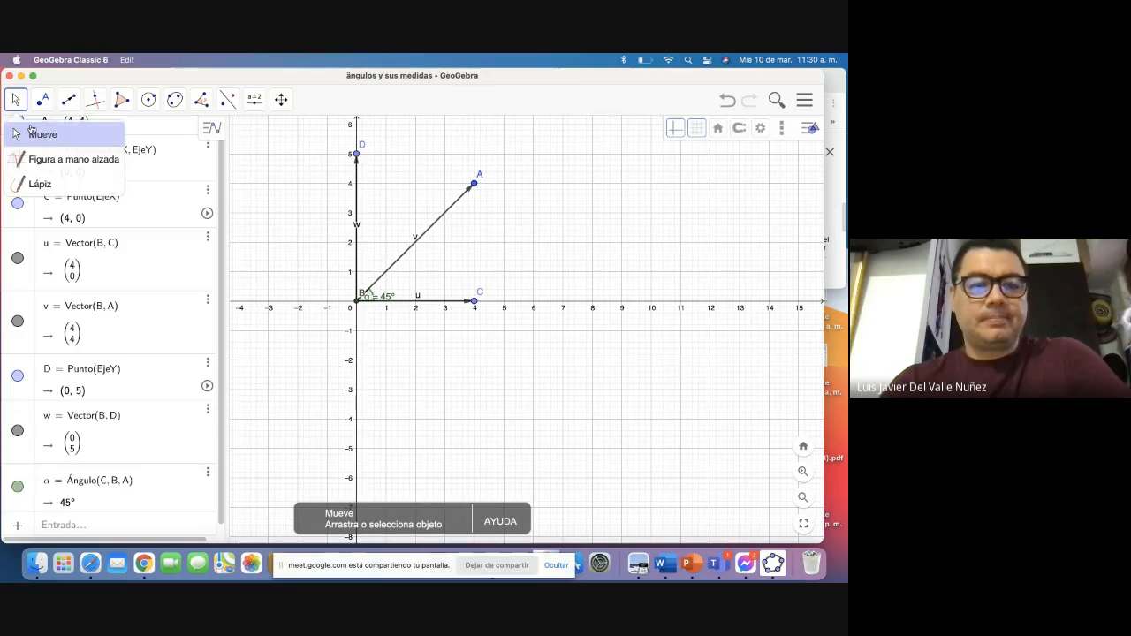
pyautogui.click(33, 137)
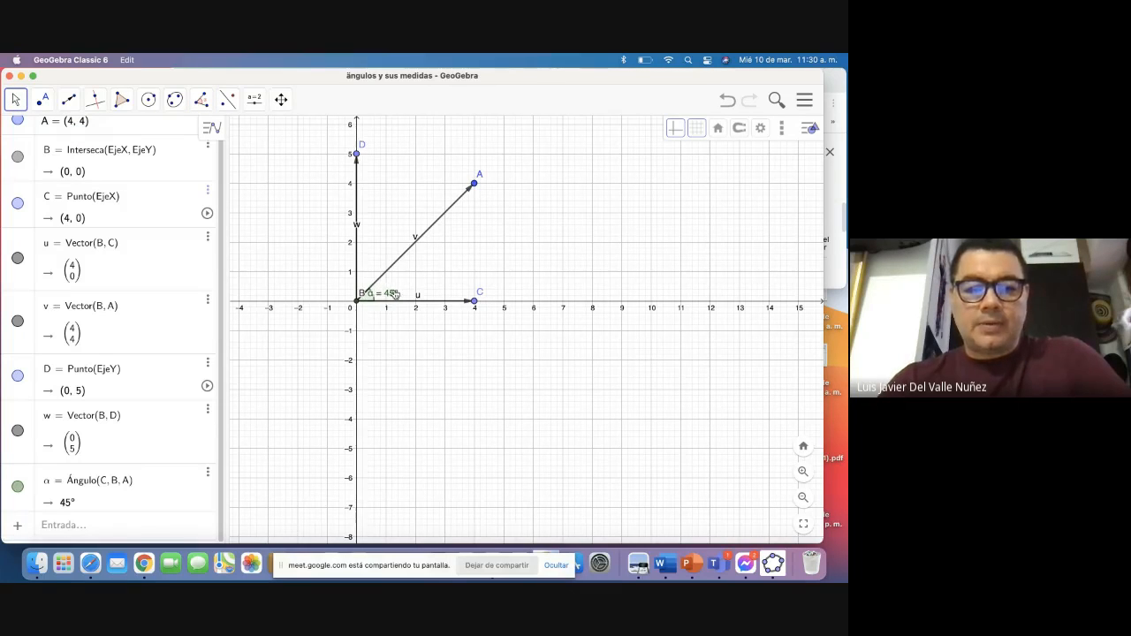
pyautogui.moveTo(390, 301); pyautogui.dragTo(409, 293)
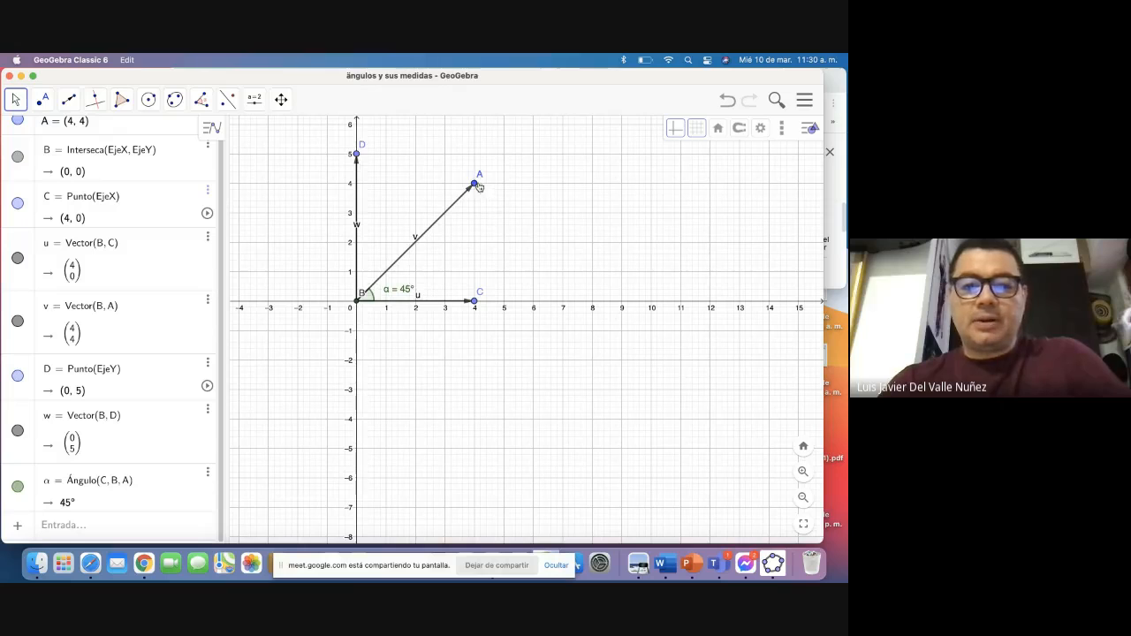
# Step: Move point A down to about (3.94, 2.3) to reduce the angle between vectors u and v
pyautogui.moveTo(475, 185); pyautogui.dragTo(475, 215)
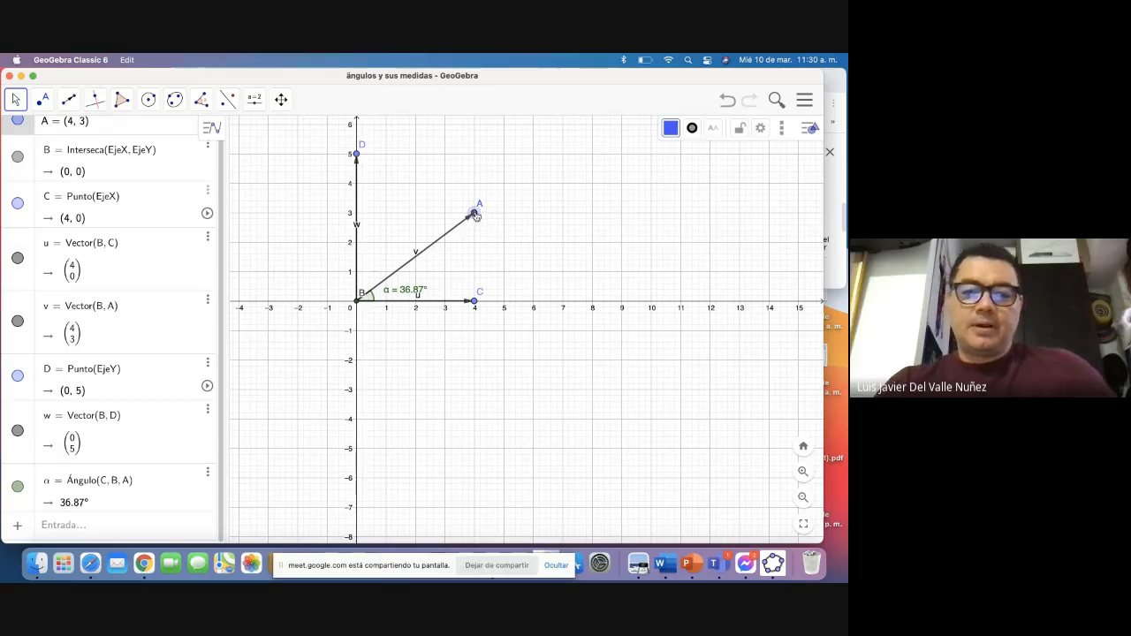
pyautogui.moveTo(475, 215); pyautogui.dragTo(474, 237)
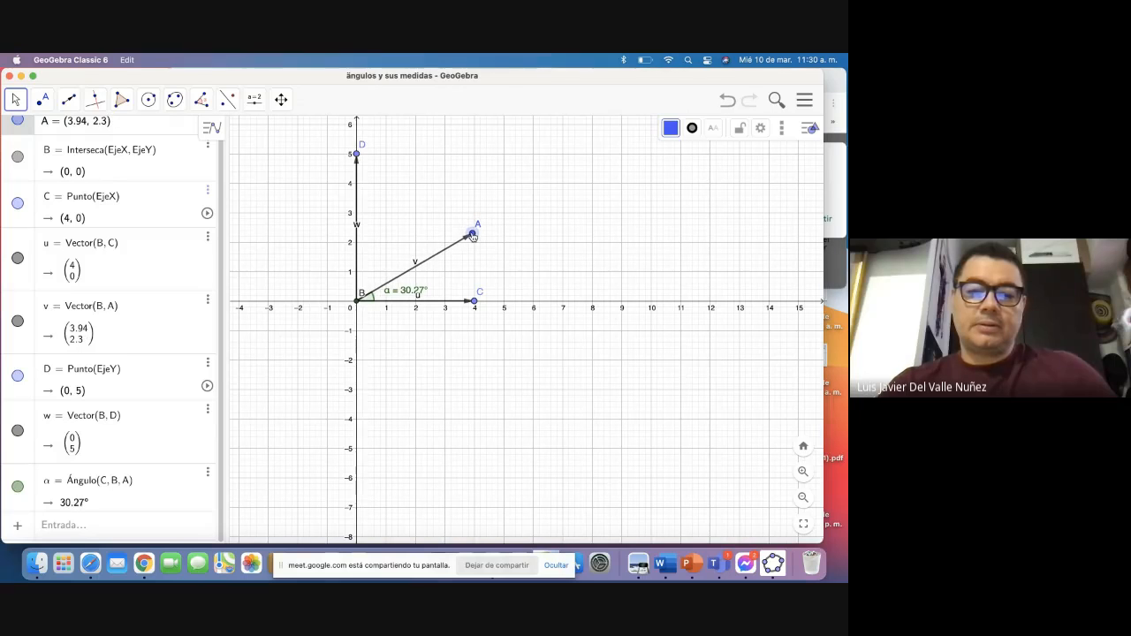
pyautogui.click(599, 247)
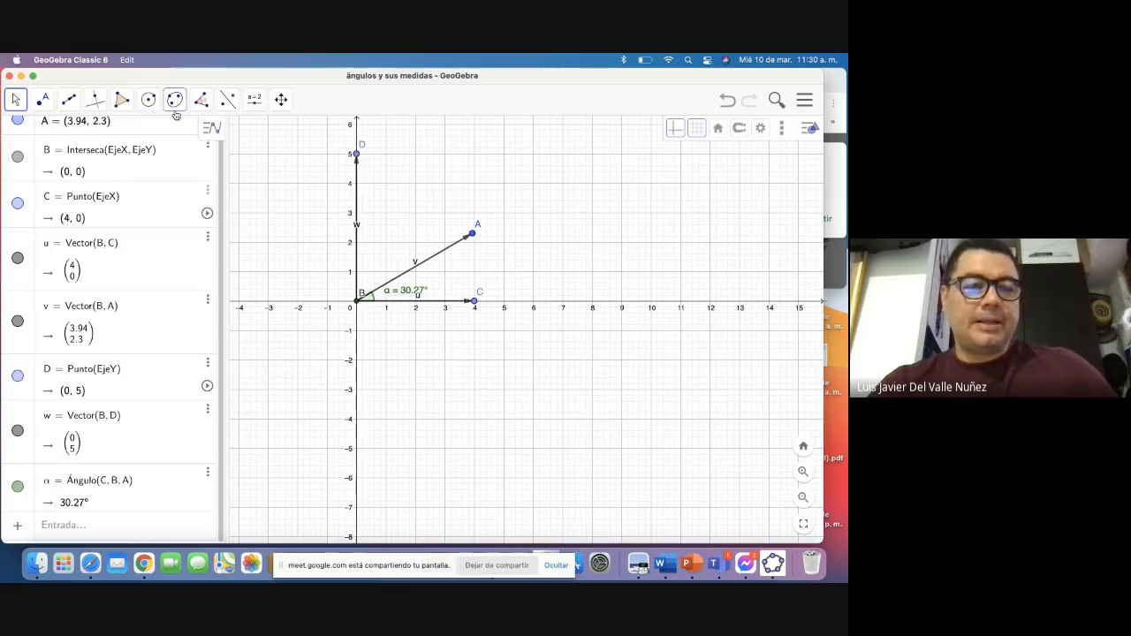
# Step: Mark a second angle through points A, B and D, between the slanted vector and the vertical one
pyautogui.click(204, 101)
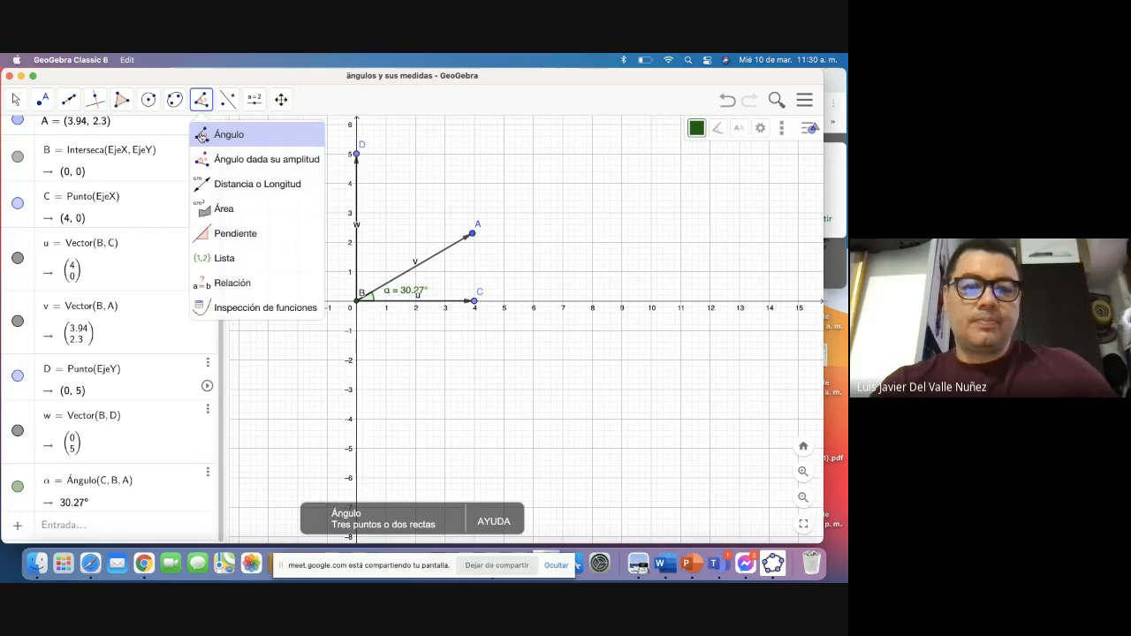
pyautogui.click(203, 134)
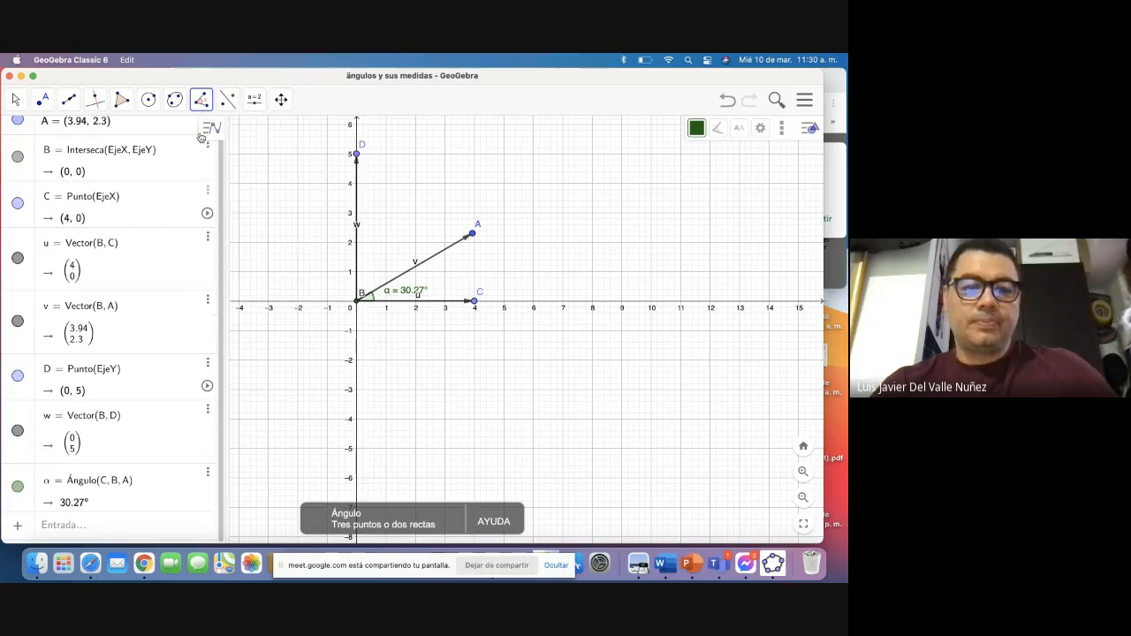
pyautogui.click(473, 237)
pyautogui.click(360, 302)
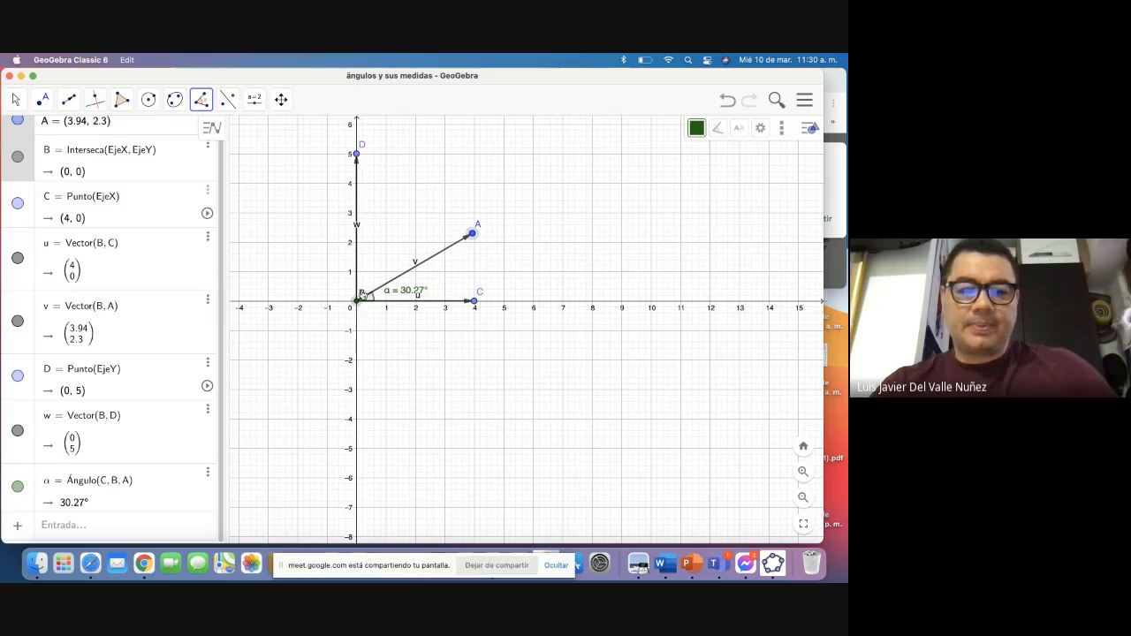
pyautogui.click(356, 154)
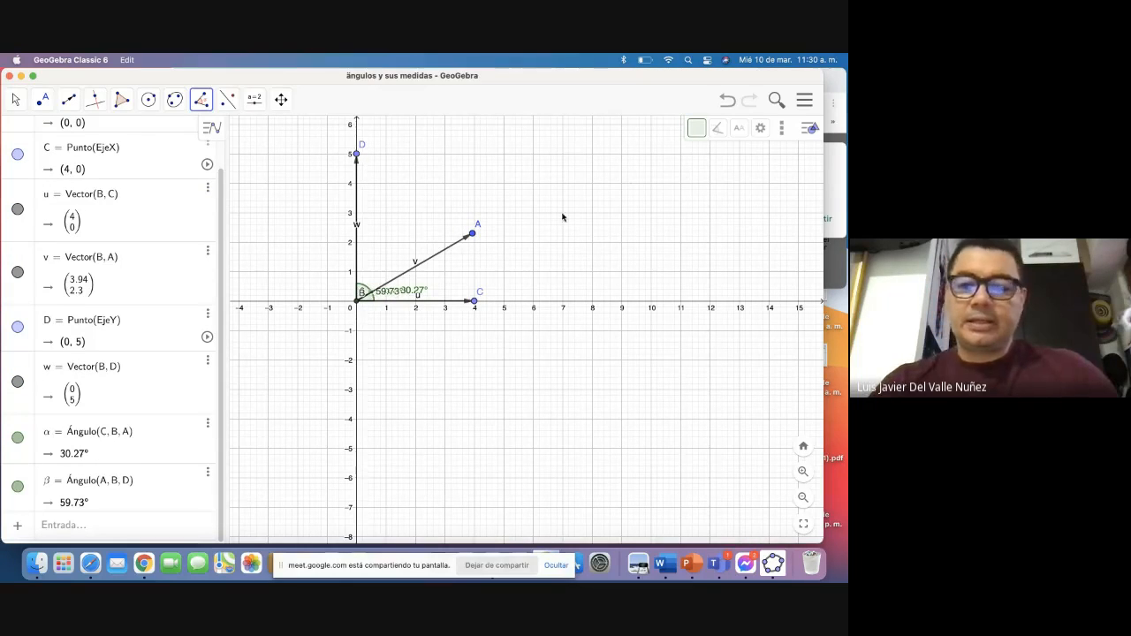
# Step: Separate the overlapping angle labels, placing β above the slanted vector and α below it
pyautogui.click(392, 286)
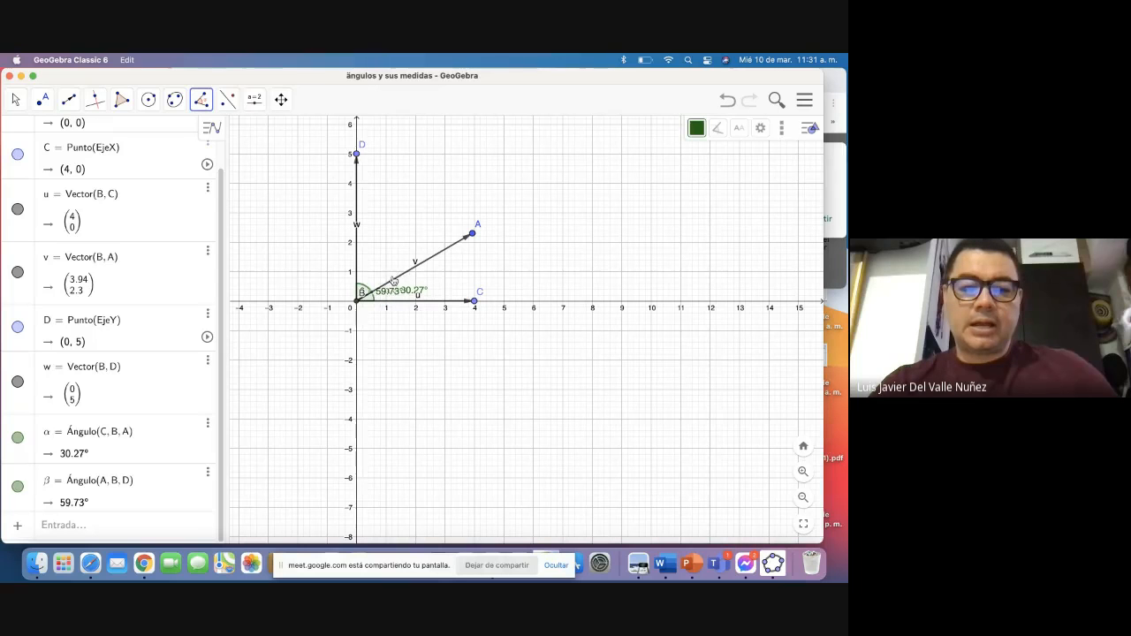
pyautogui.click(15, 99)
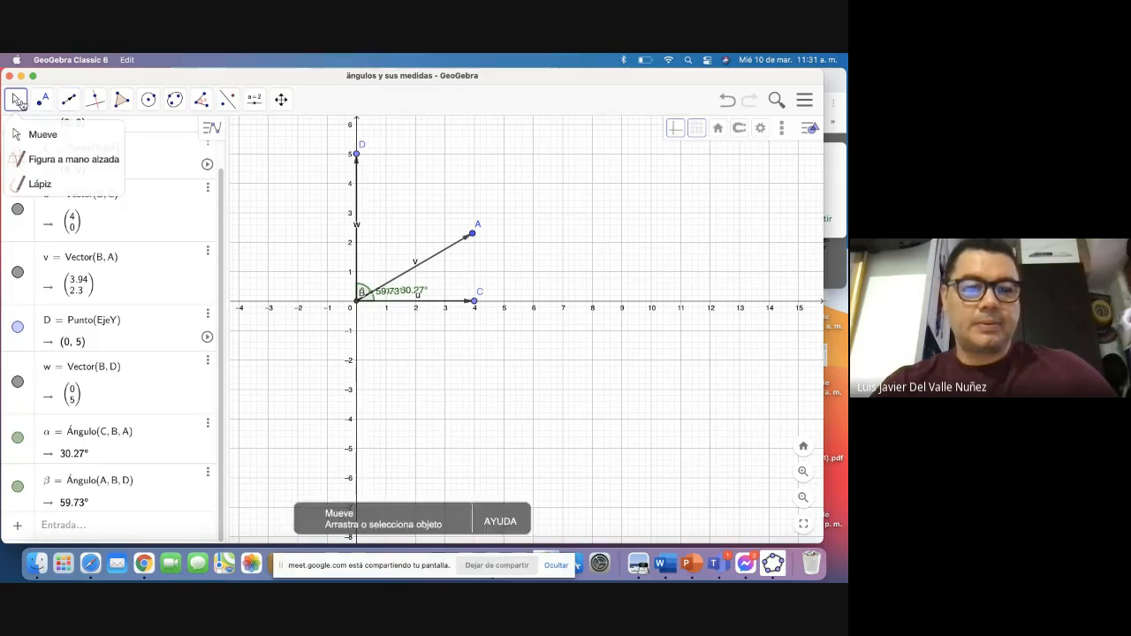
pyautogui.moveTo(392, 295); pyautogui.dragTo(398, 265)
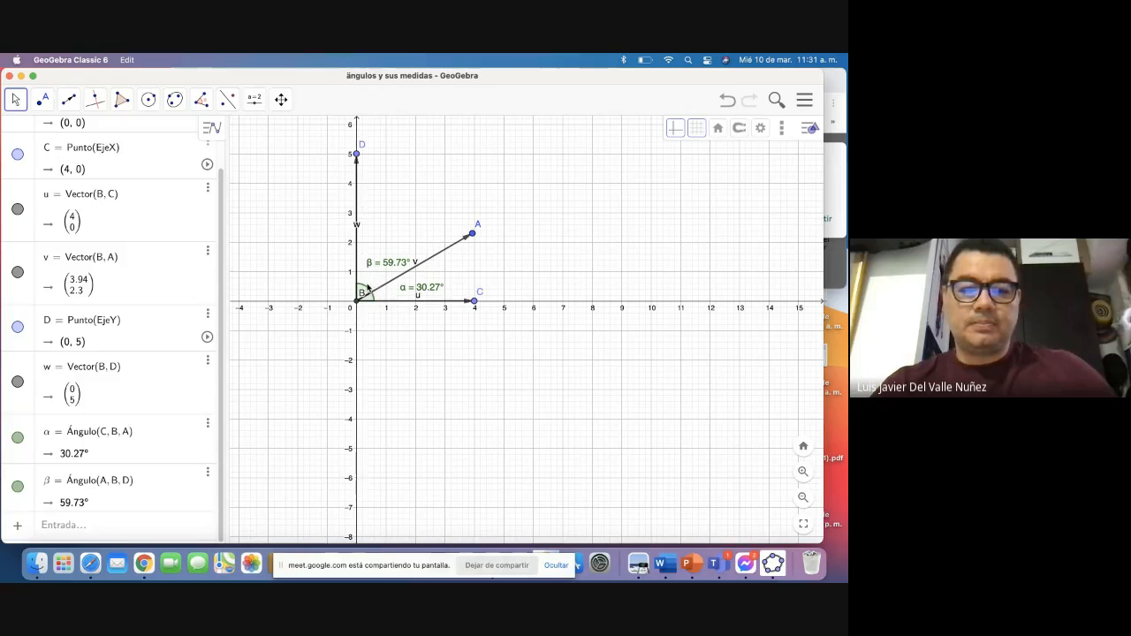
# Step: Set the colour of angle β to blue, 0, 0, 255 (#0000FF)
pyautogui.rightClick(379, 265)
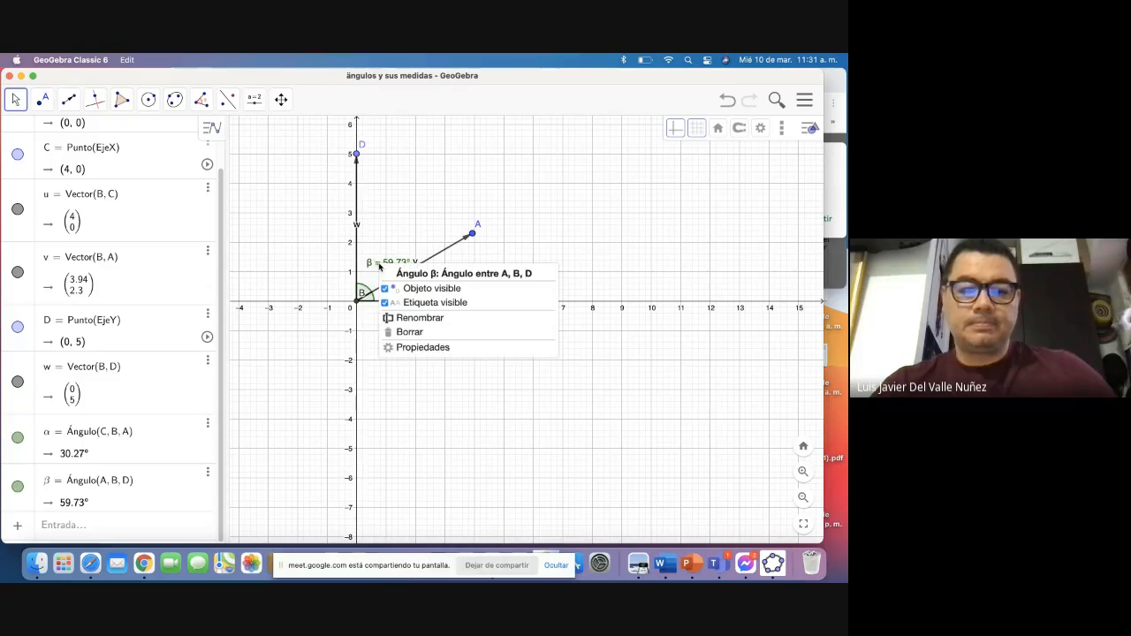
pyautogui.click(407, 346)
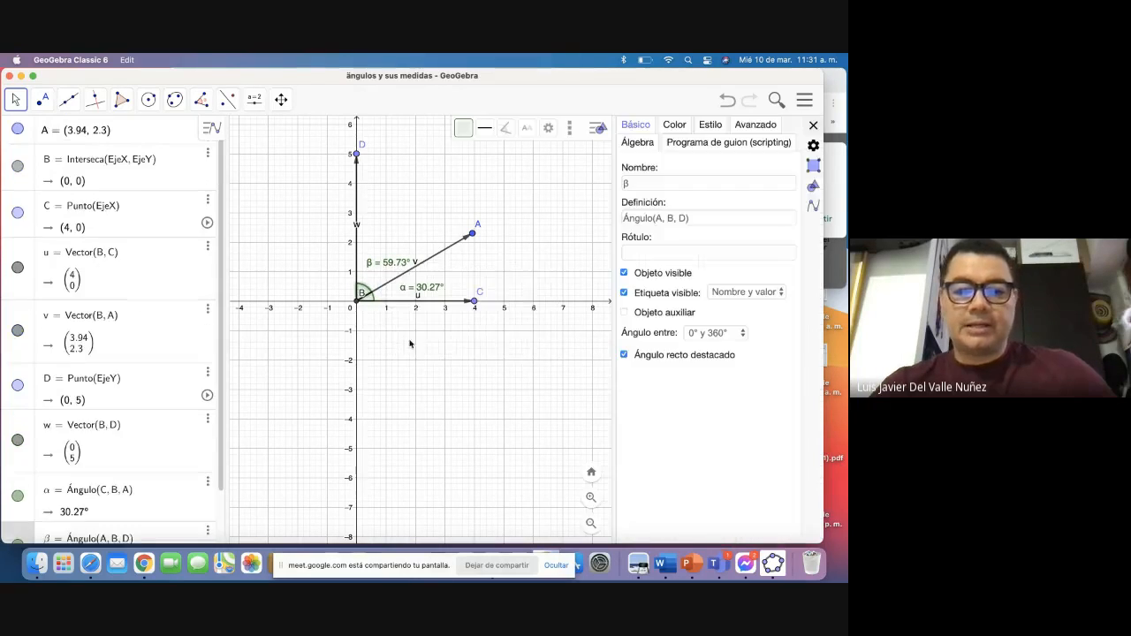
pyautogui.click(675, 125)
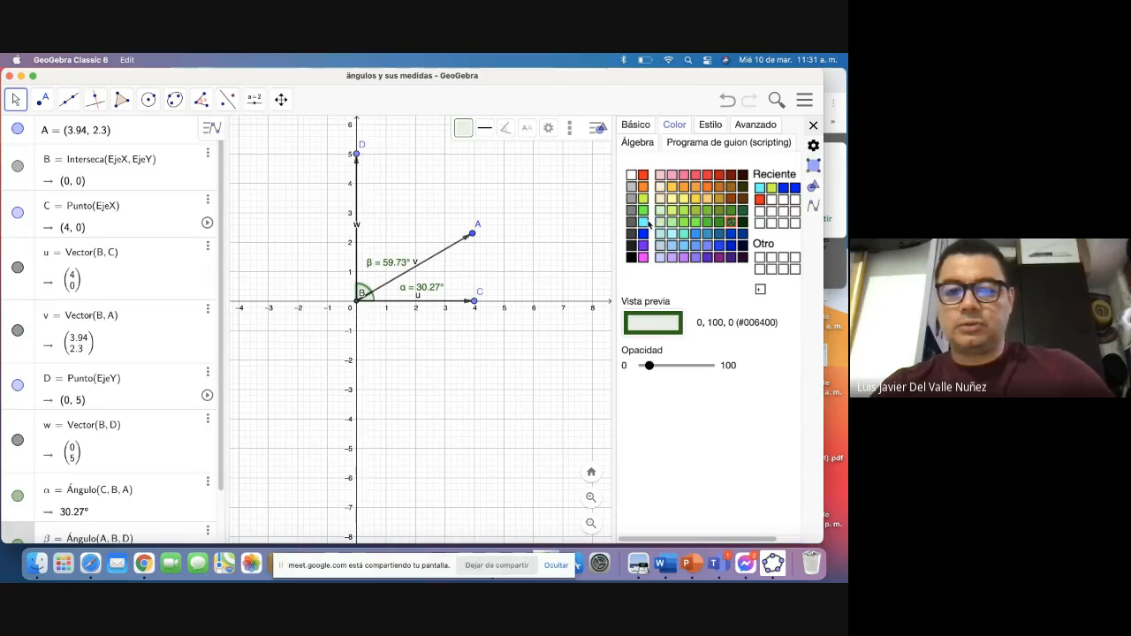
pyautogui.click(645, 223)
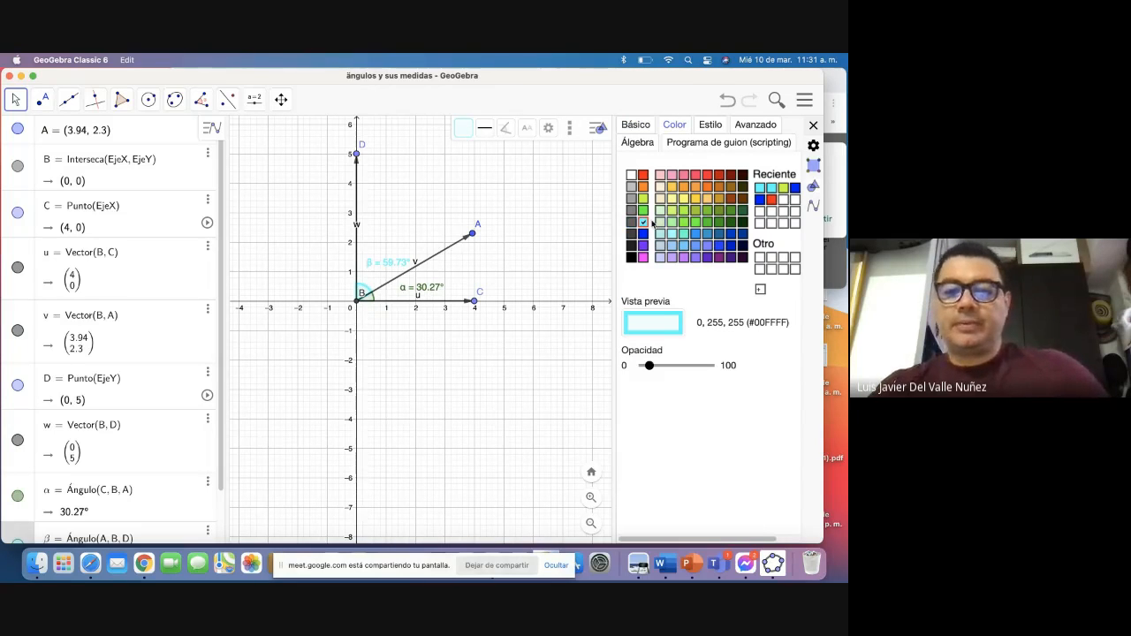
pyautogui.click(644, 234)
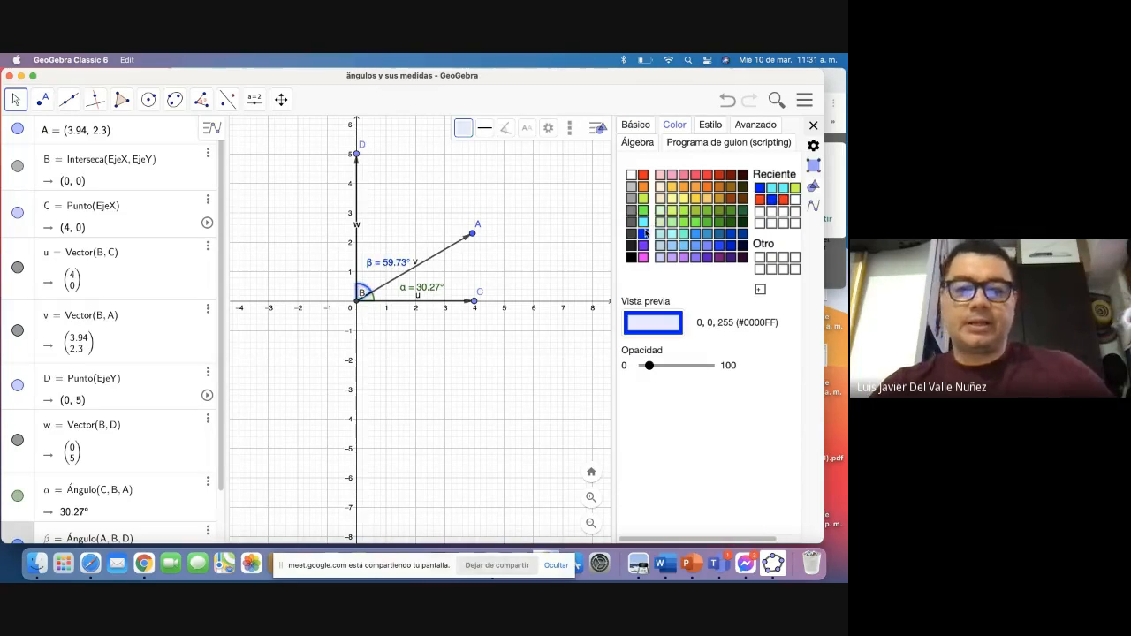
pyautogui.click(536, 219)
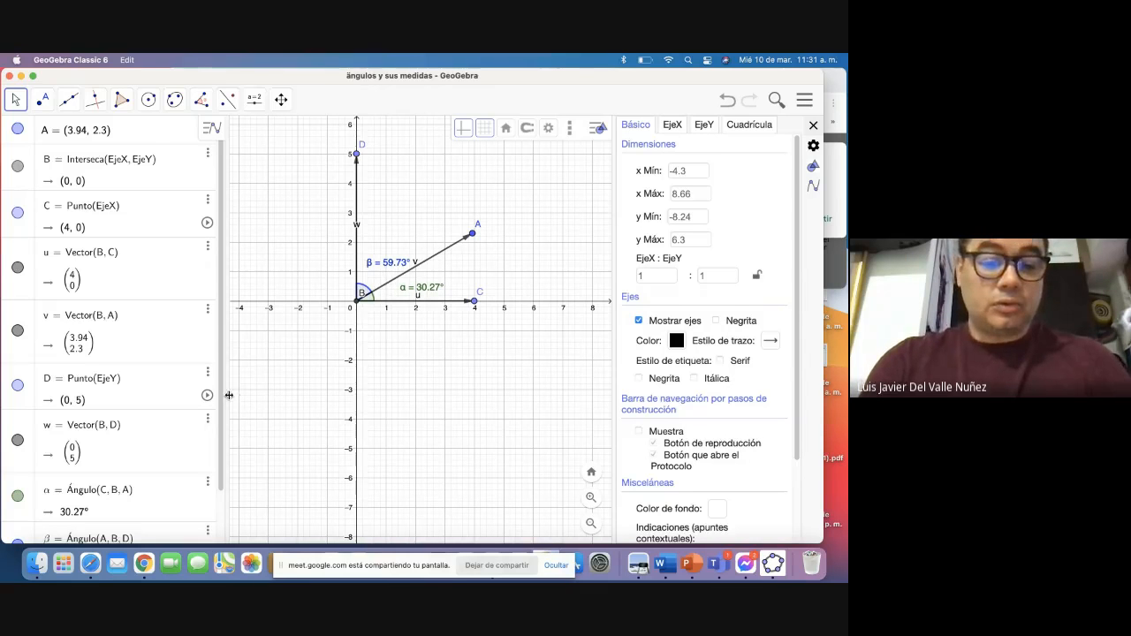
# Step: Start a new entry below angle β in the algebra list and show the on-screen keyboard
pyautogui.scroll(-2, 203, 459)
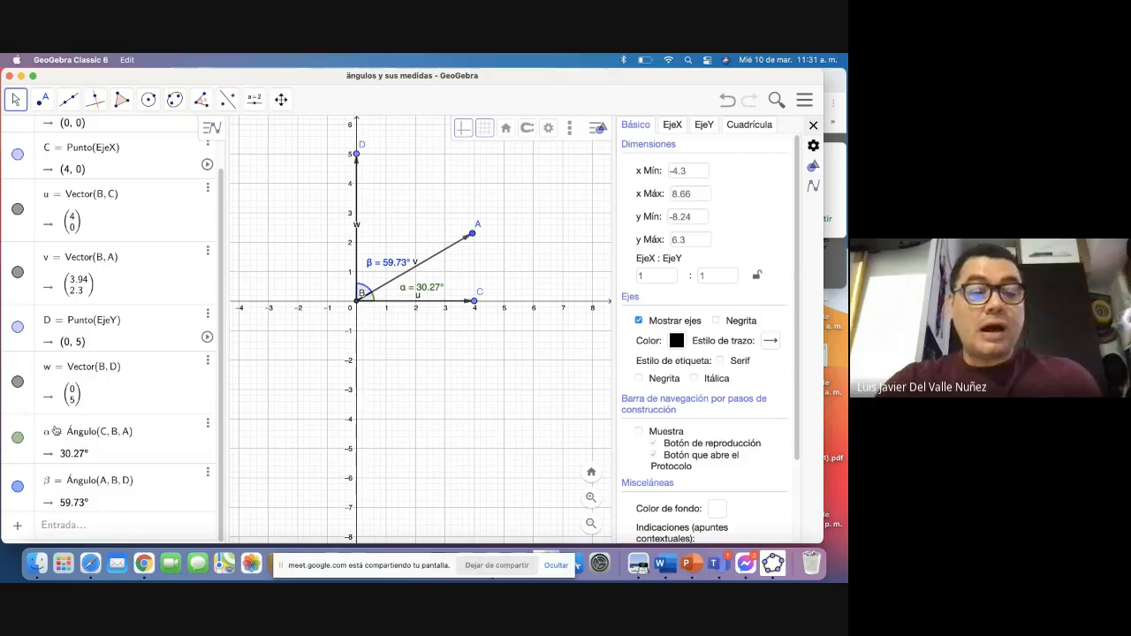
pyautogui.click(57, 530)
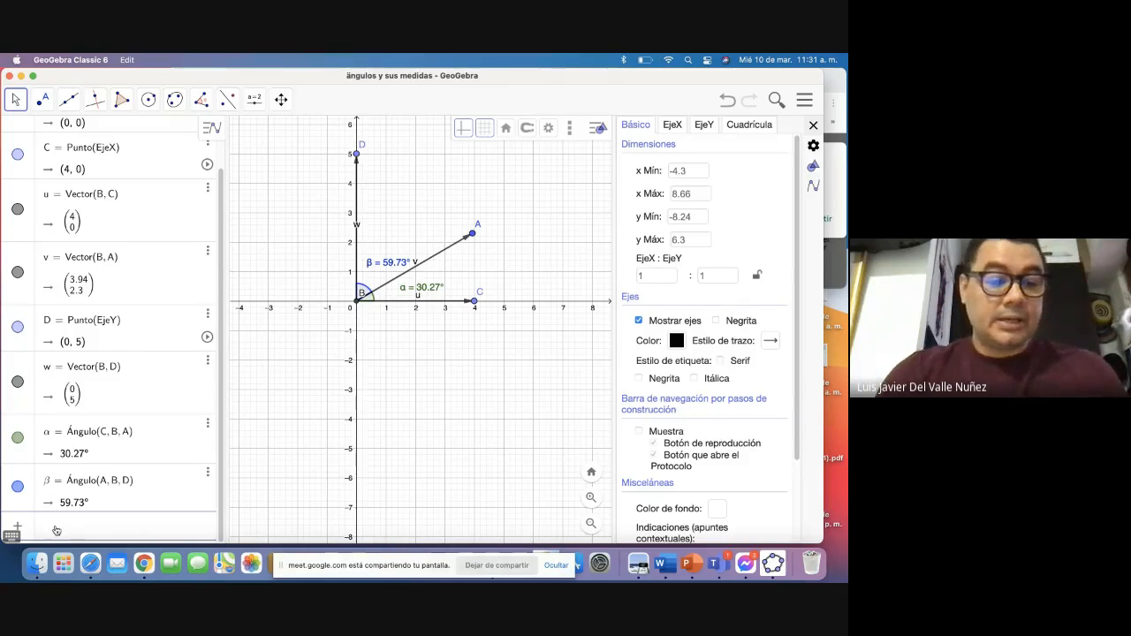
pyautogui.click(66, 438)
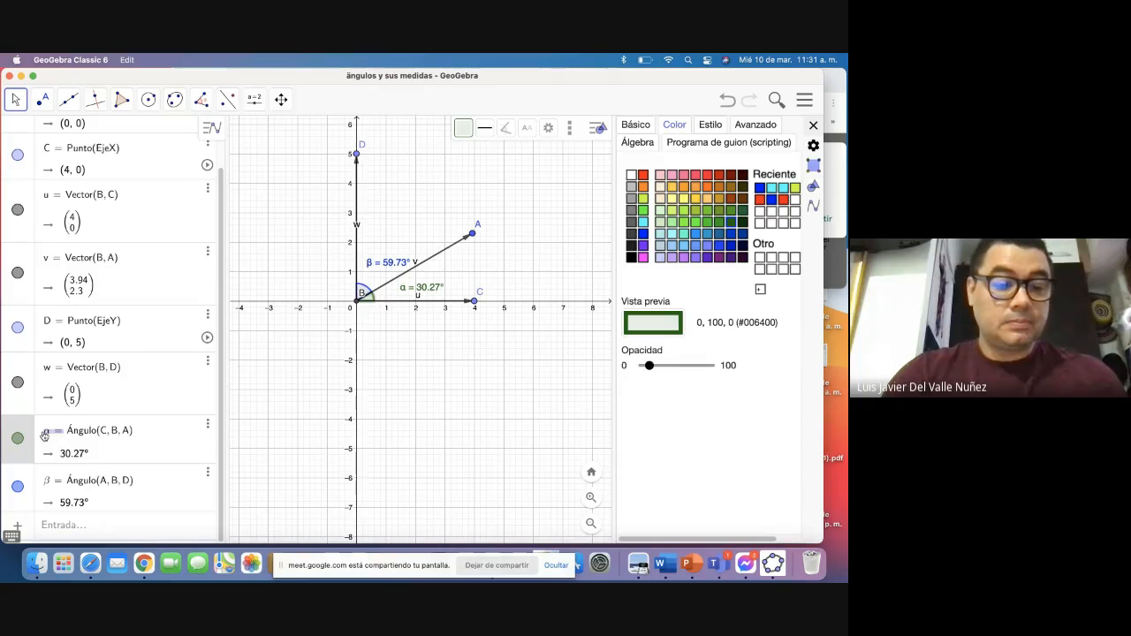
pyautogui.click(66, 530)
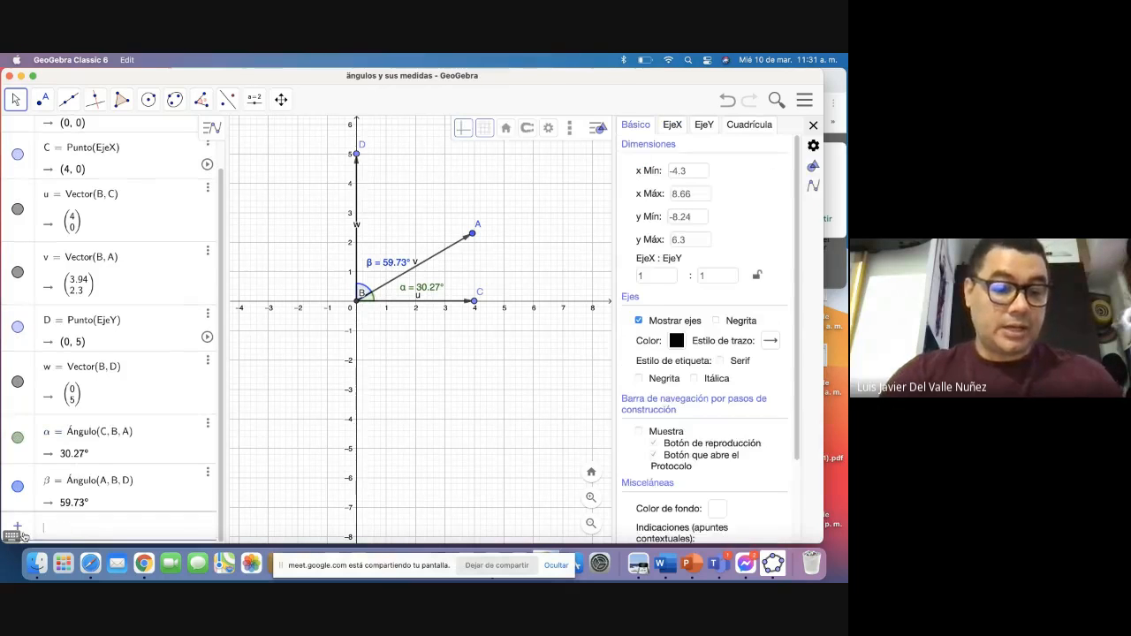
pyautogui.click(13, 534)
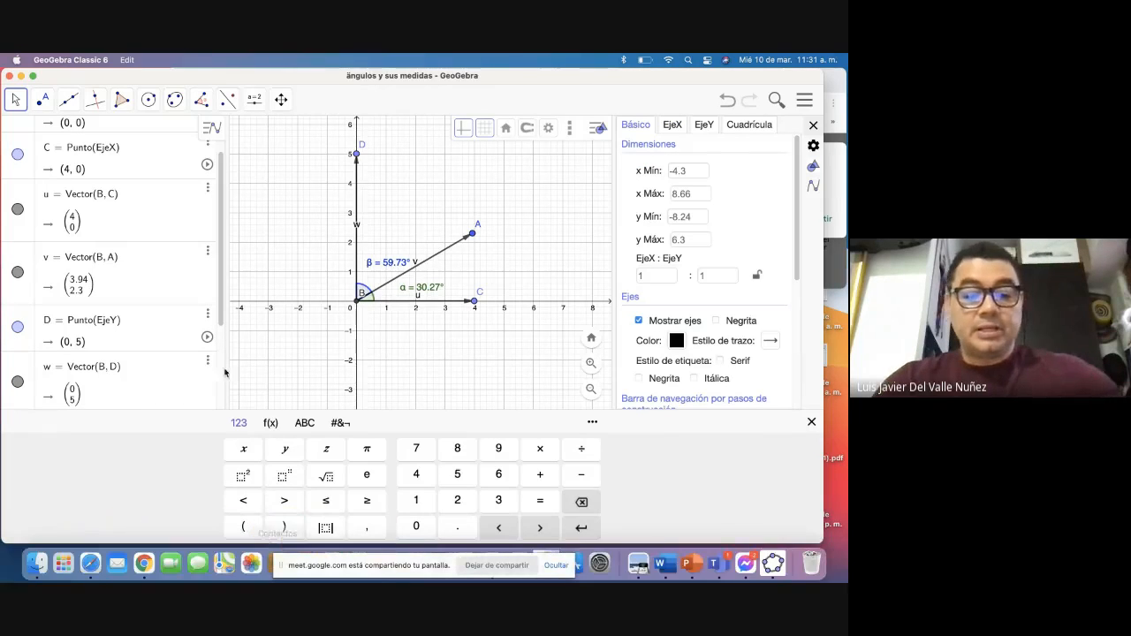
# Step: Look through the on-screen keyboard's symbol, letter, number and function layouts for characters to enter
pyautogui.click(341, 423)
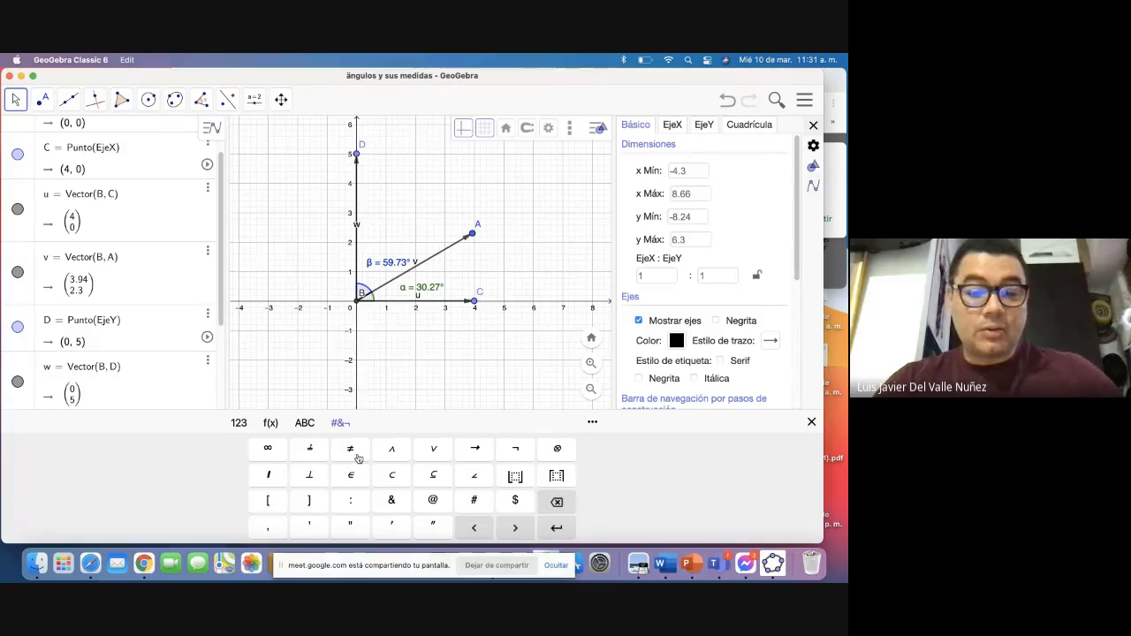
pyautogui.click(303, 423)
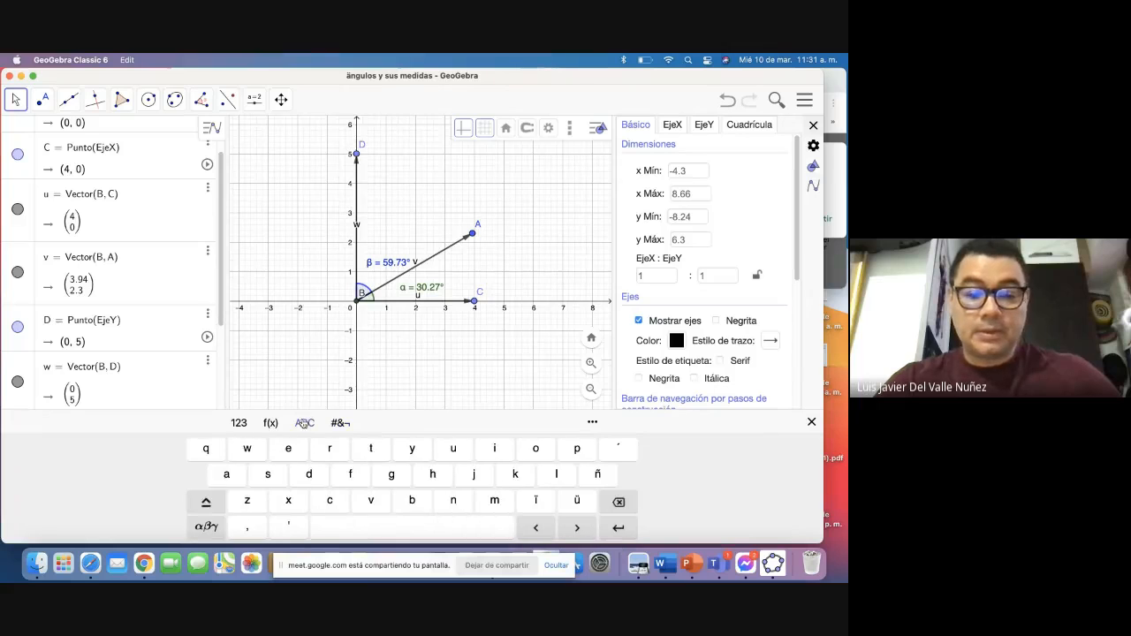
pyautogui.click(239, 424)
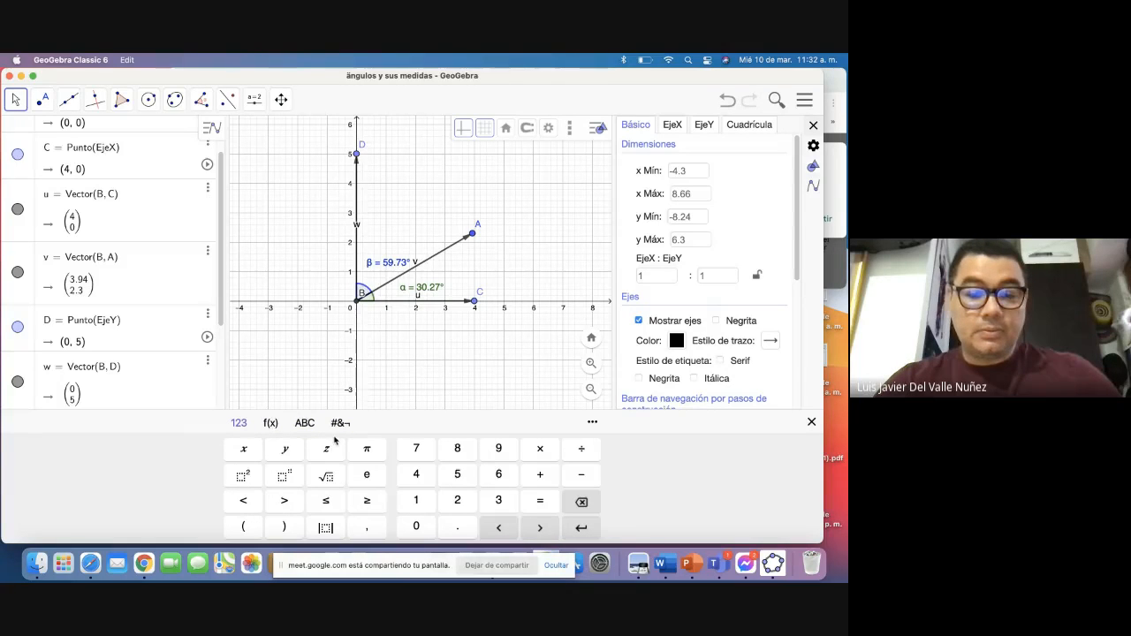
pyautogui.click(273, 423)
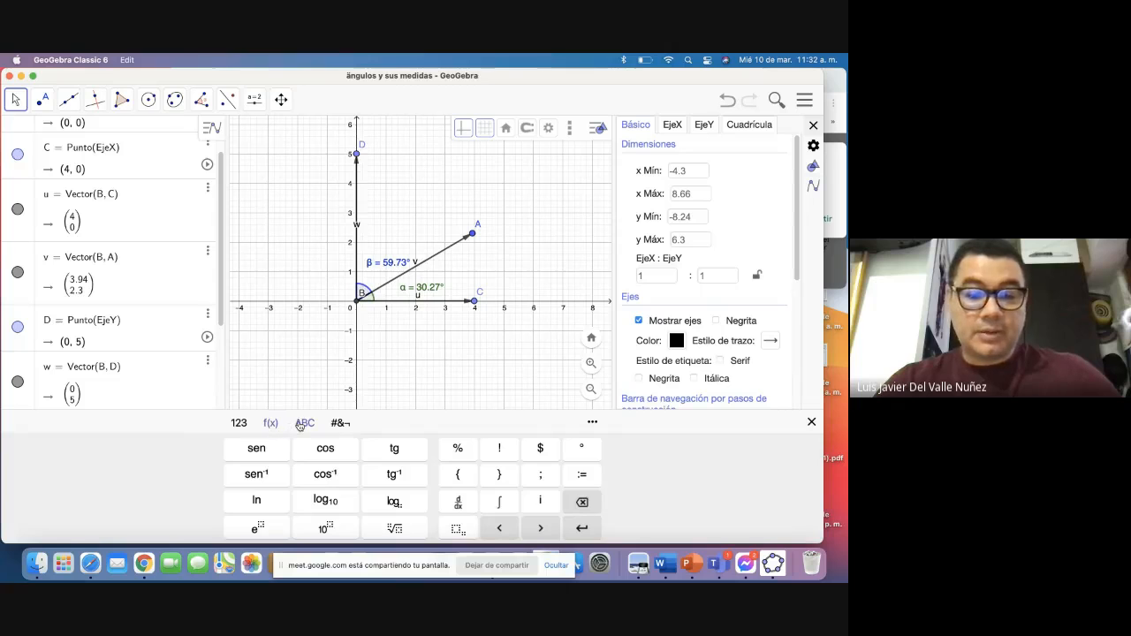
pyautogui.click(303, 424)
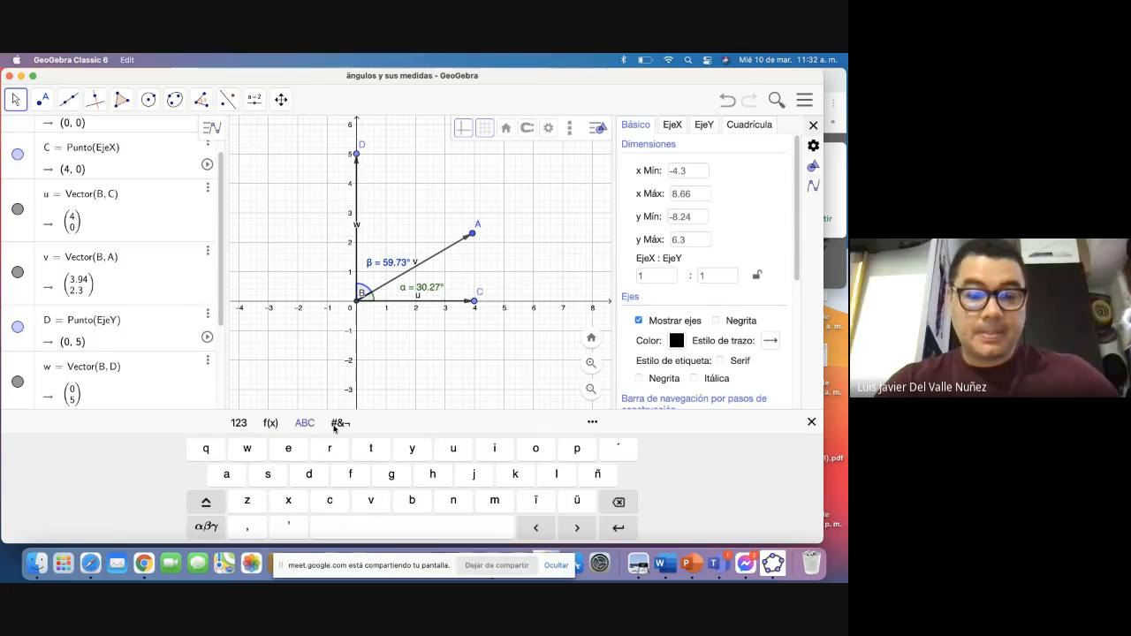
# Step: Examine the list of mathematical functions in the command help from start to end and close it
pyautogui.click(593, 423)
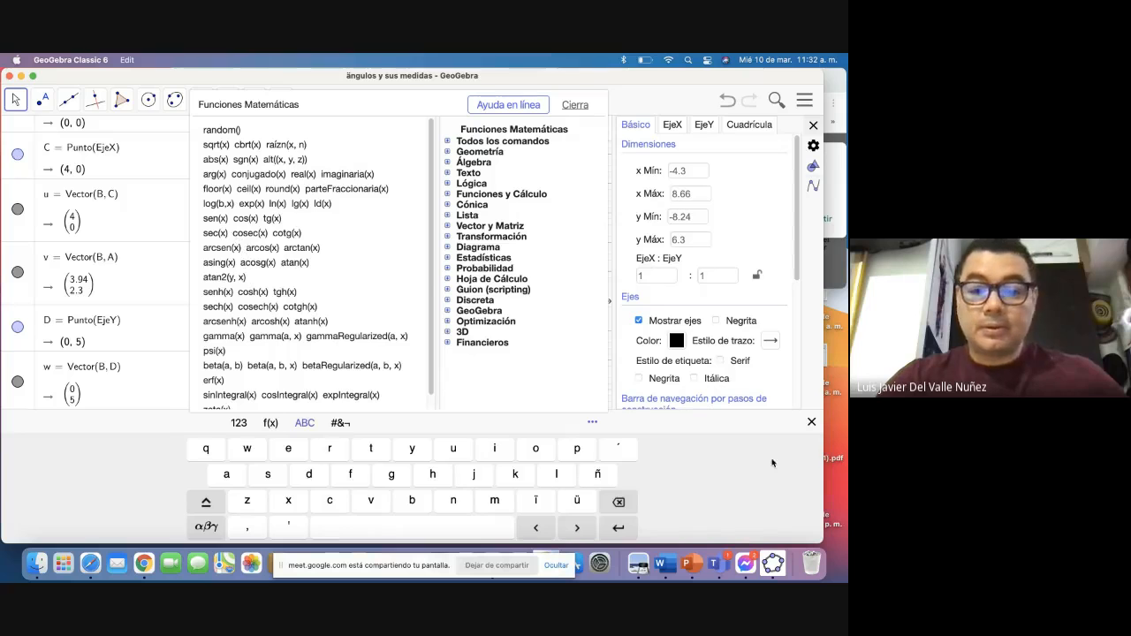
pyautogui.scroll(-3, 144, 296)
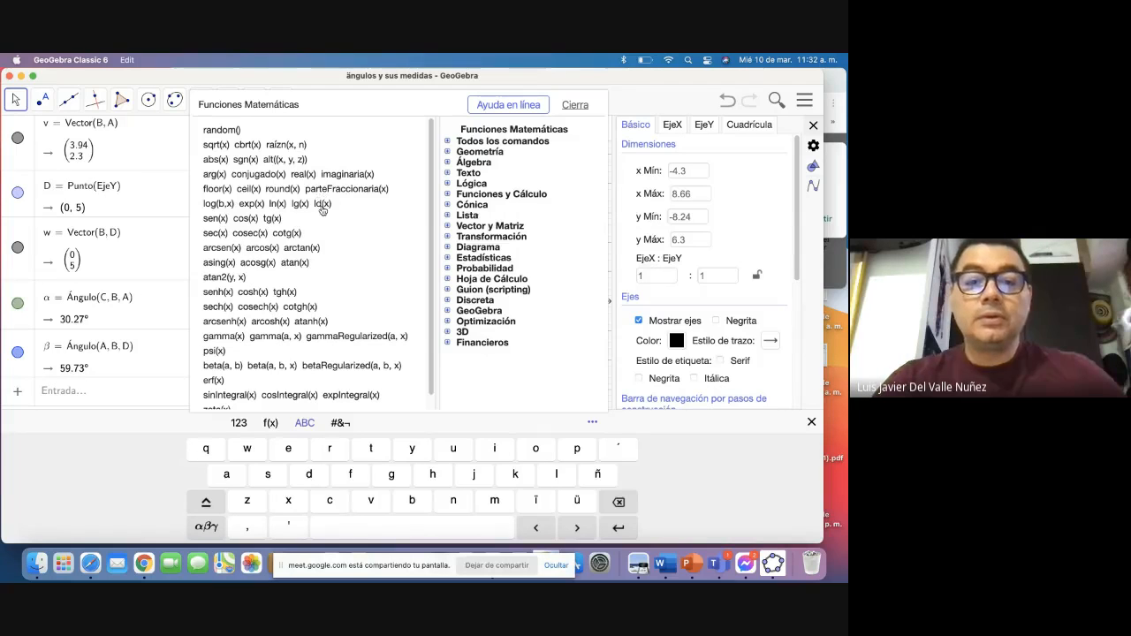
pyautogui.scroll(-1, 323, 222)
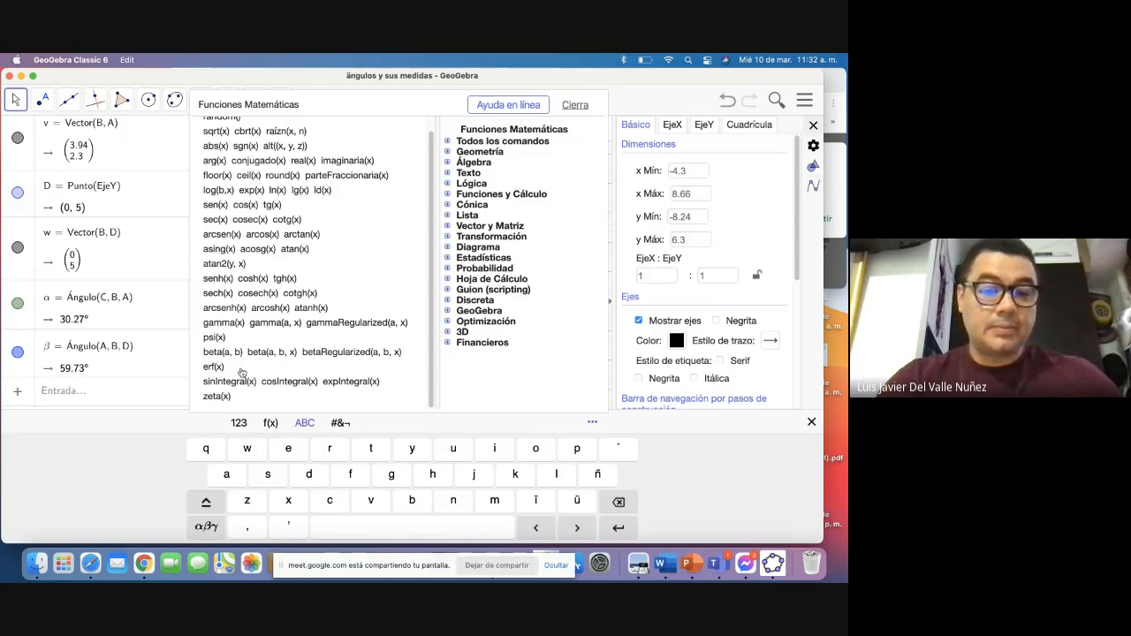
pyautogui.scroll(1, 241, 339)
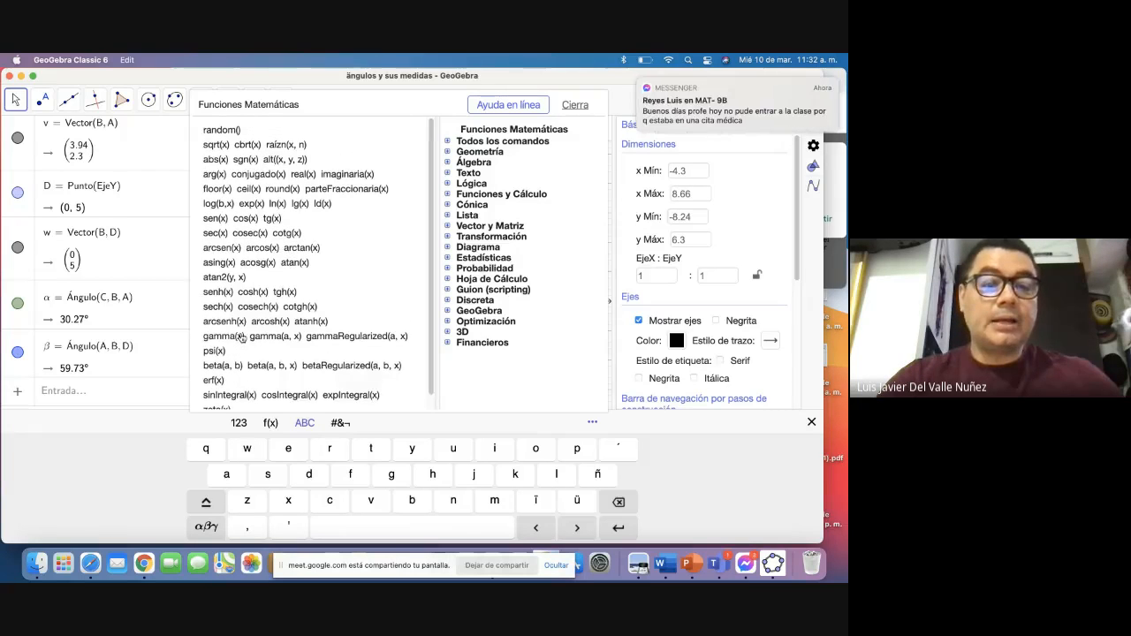
pyautogui.scroll(-1, 248, 299)
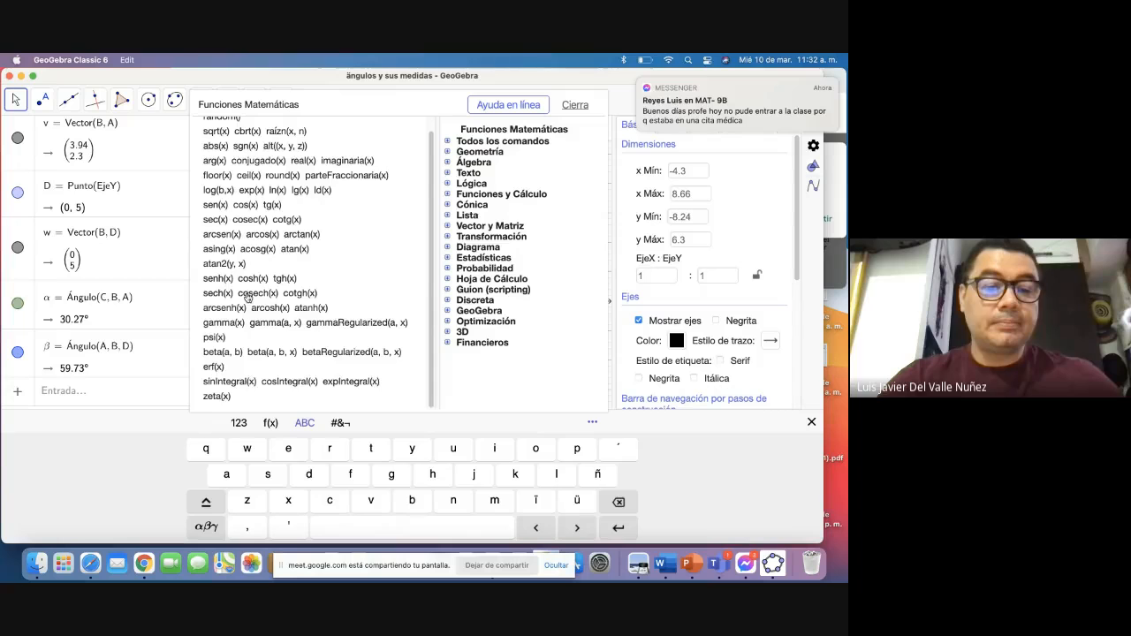
pyautogui.scroll(1, 248, 300)
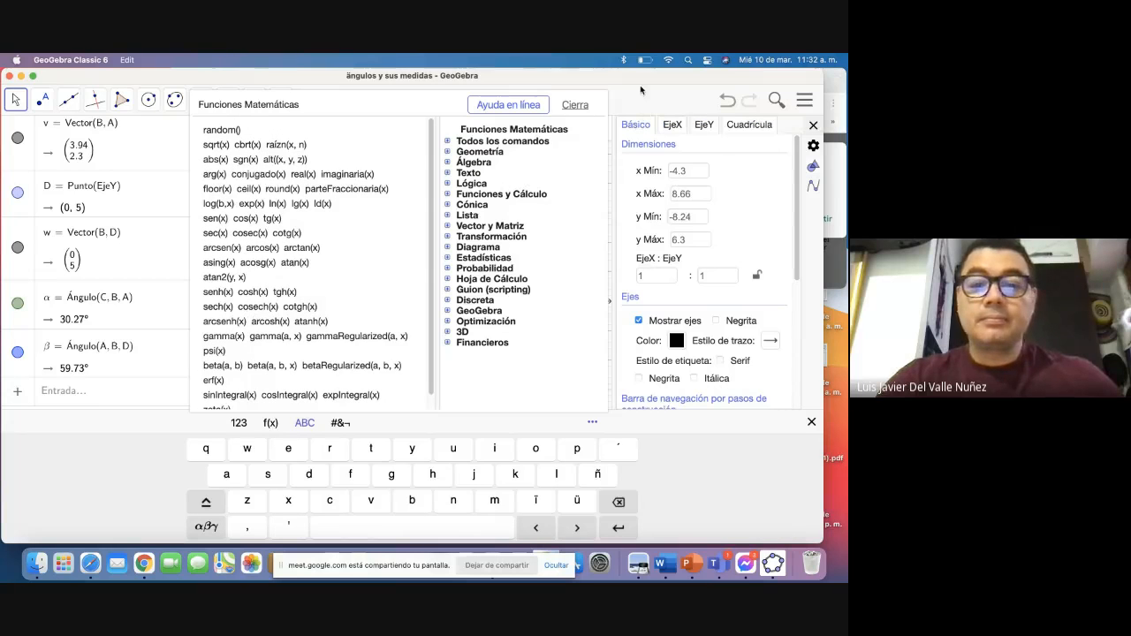
pyautogui.click(581, 107)
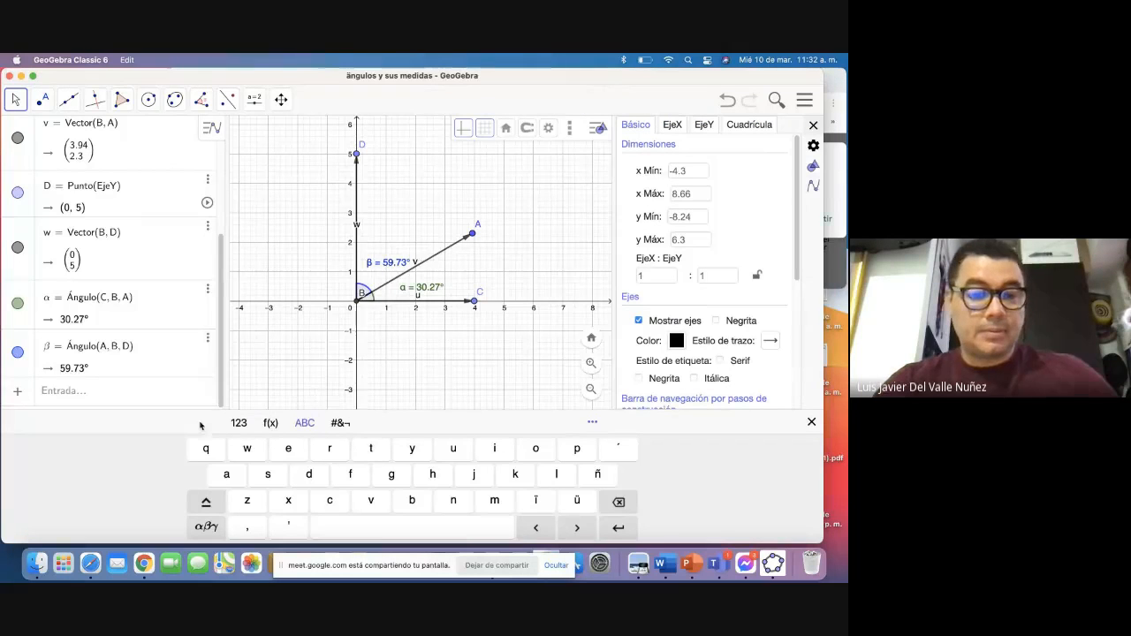
# Step: Try to enter the sum alpha + beta as a new algebra entry below angle β
pyautogui.click(100, 394)
pyautogui.write('a')
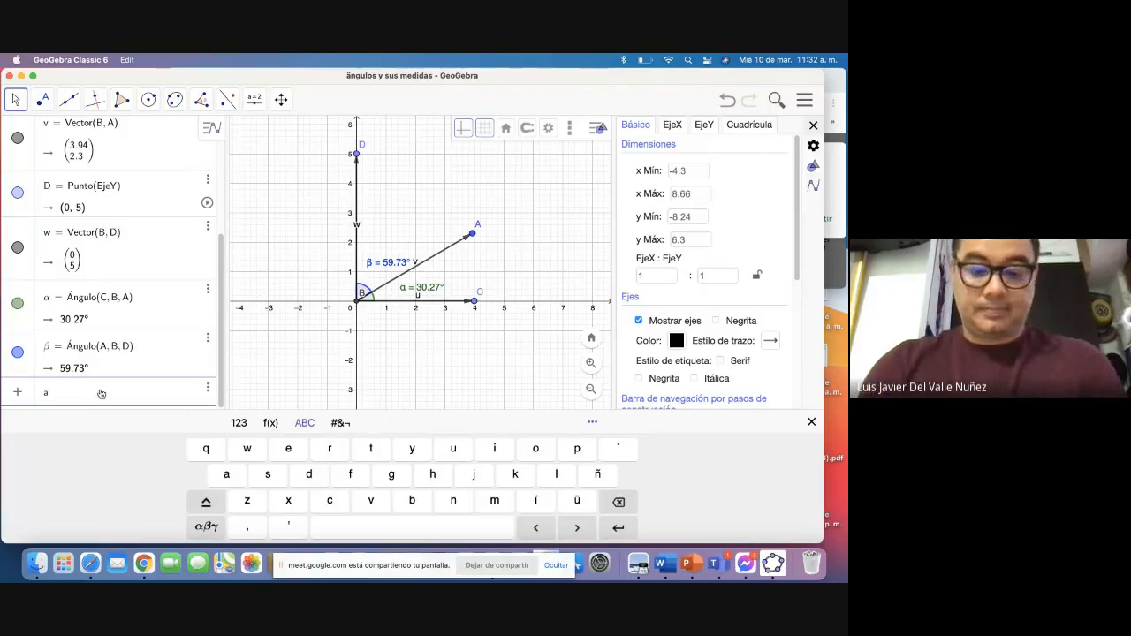
pyautogui.write('lp')
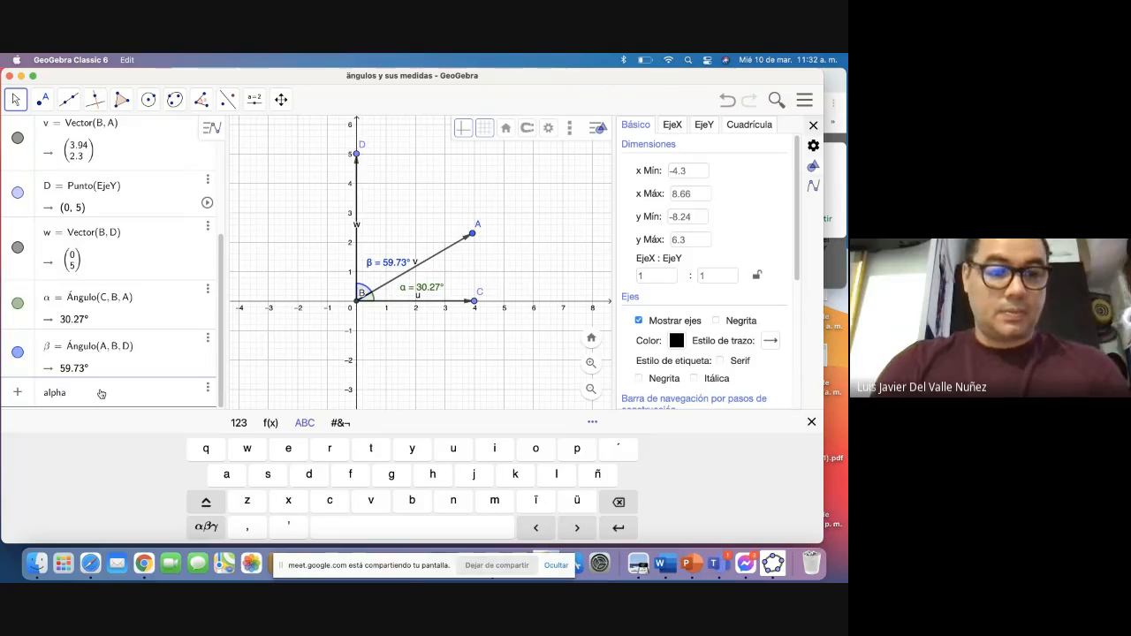
pyautogui.write('ha ')
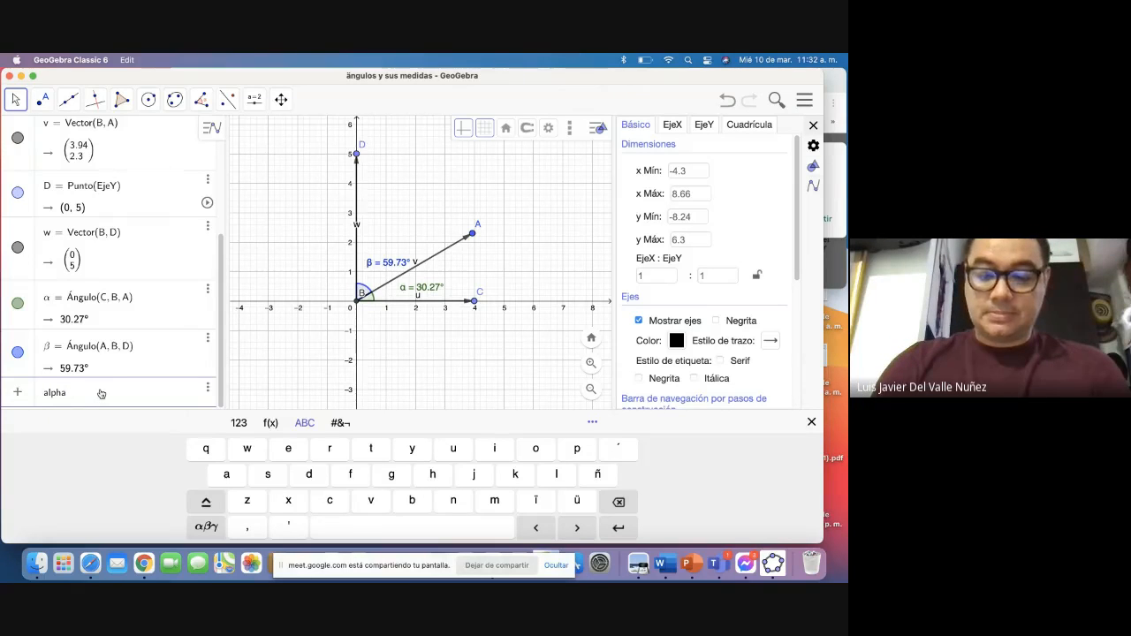
pyautogui.write('+ be')
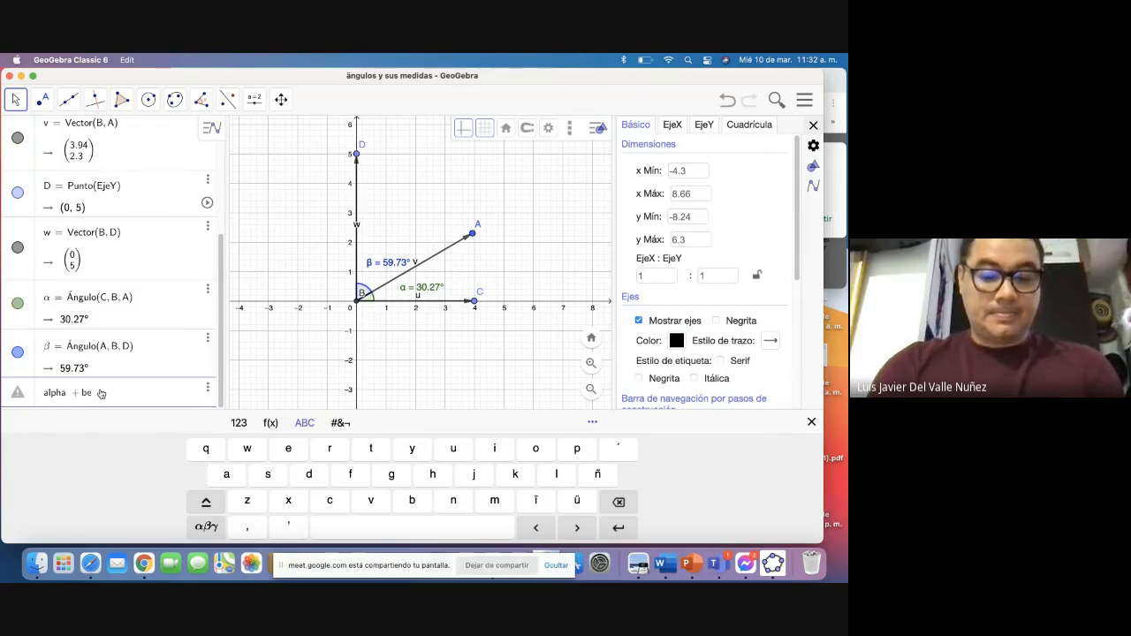
pyautogui.write('ta')
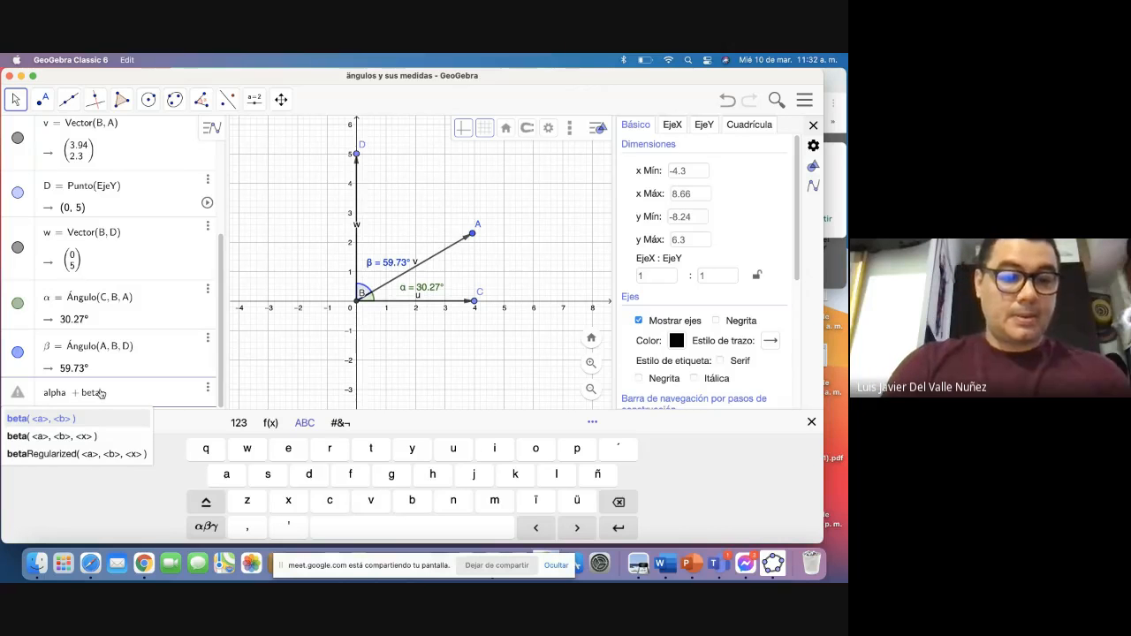
pyautogui.press('Return')
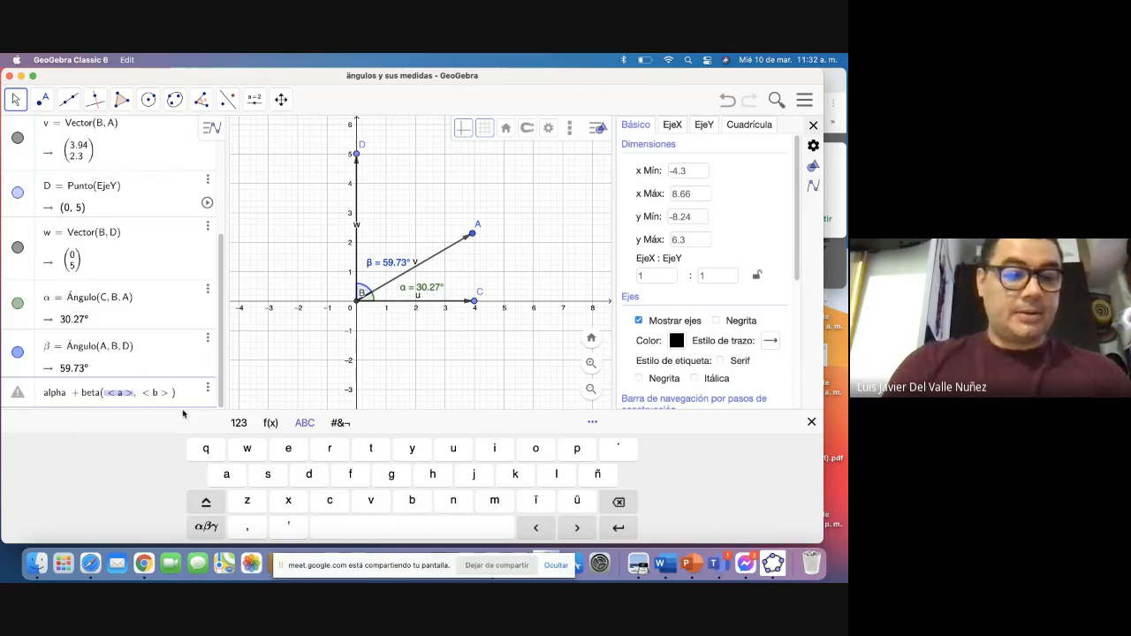
# Step: Clear the whole alpha + beta expression from the new algebra entry
pyautogui.press('BackSpace')
pyautogui.press('BackSpace')
pyautogui.press('BackSpace')
pyautogui.press('BackSpace')
pyautogui.press('BackSpace')
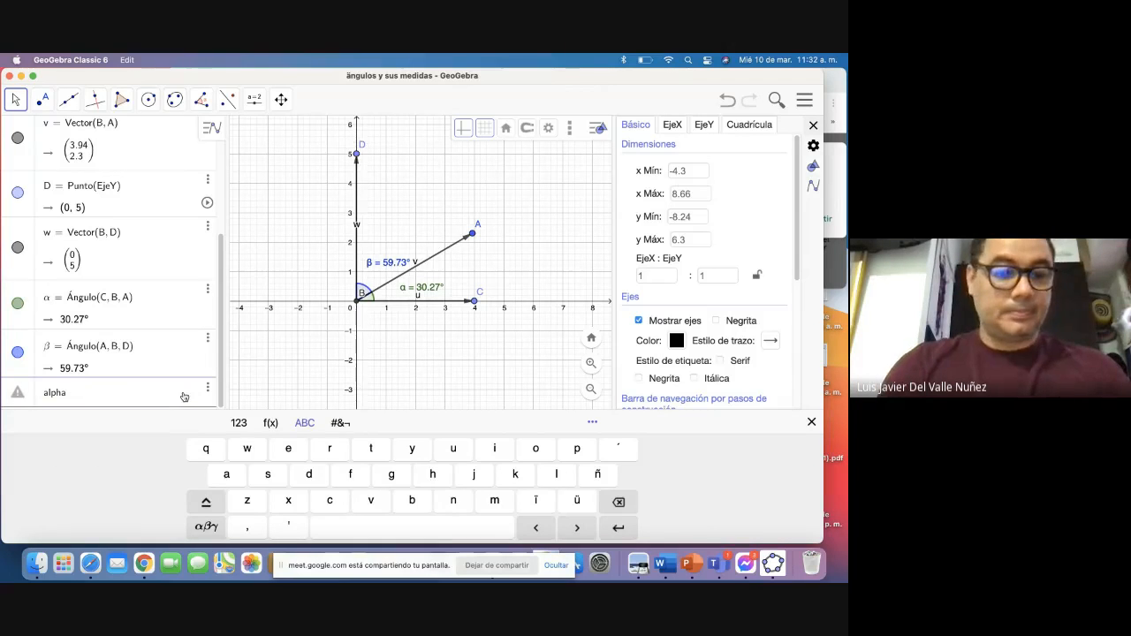
pyautogui.press('BackSpace')
pyautogui.press('BackSpace')
pyautogui.press('BackSpace')
pyautogui.press('BackSpace')
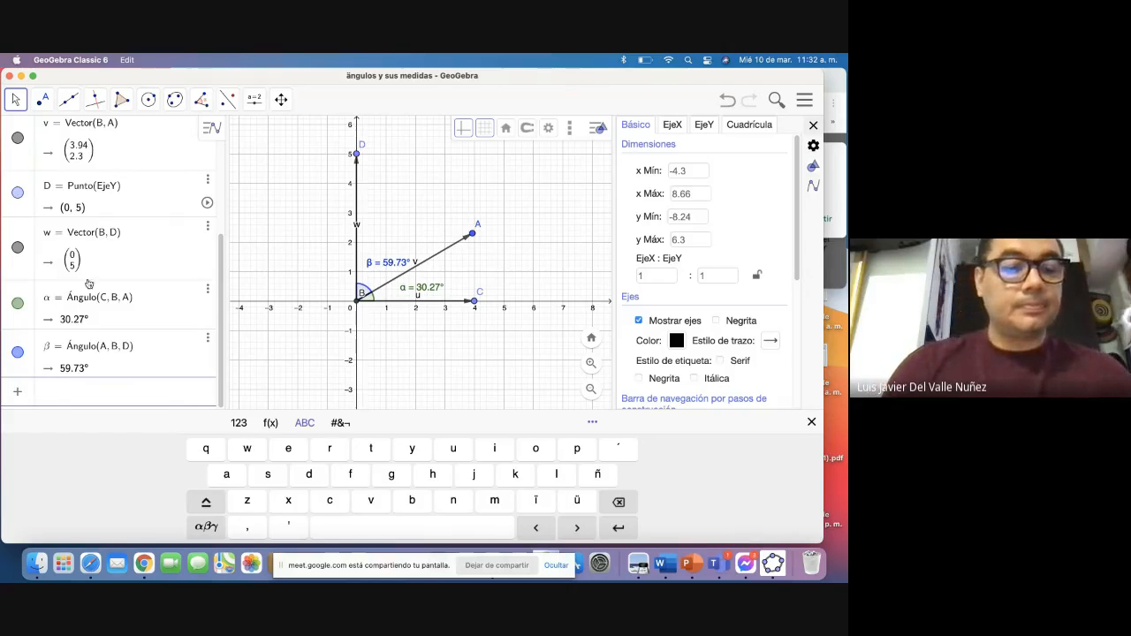
pyautogui.click(67, 301)
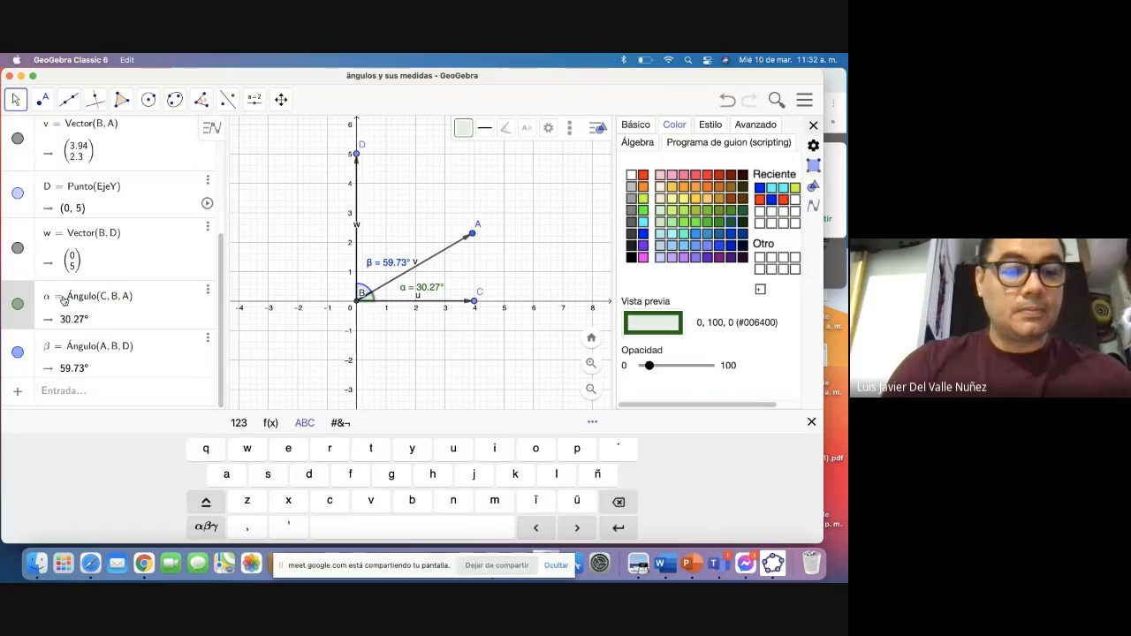
pyautogui.moveTo(67, 299); pyautogui.dragTo(137, 306)
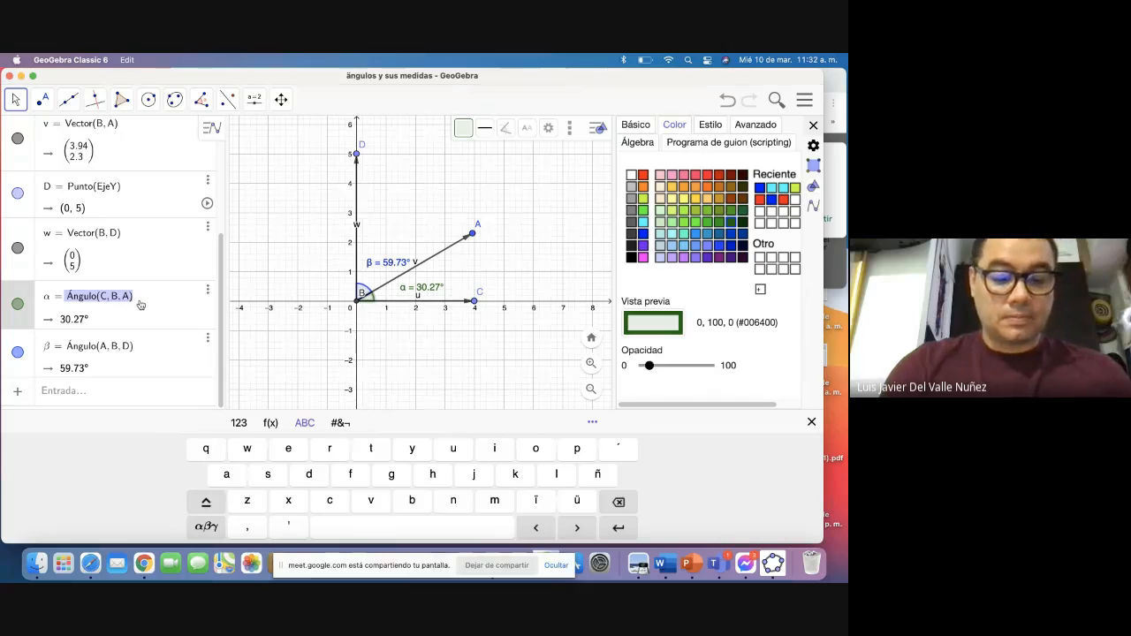
pyautogui.click(60, 398)
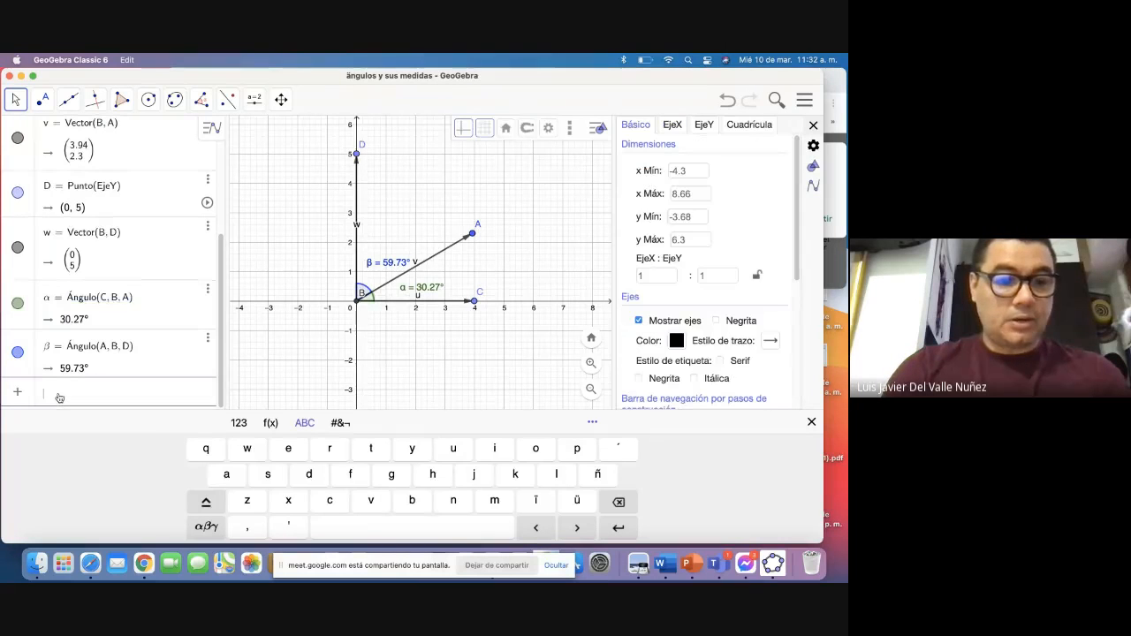
pyautogui.press('super+v')
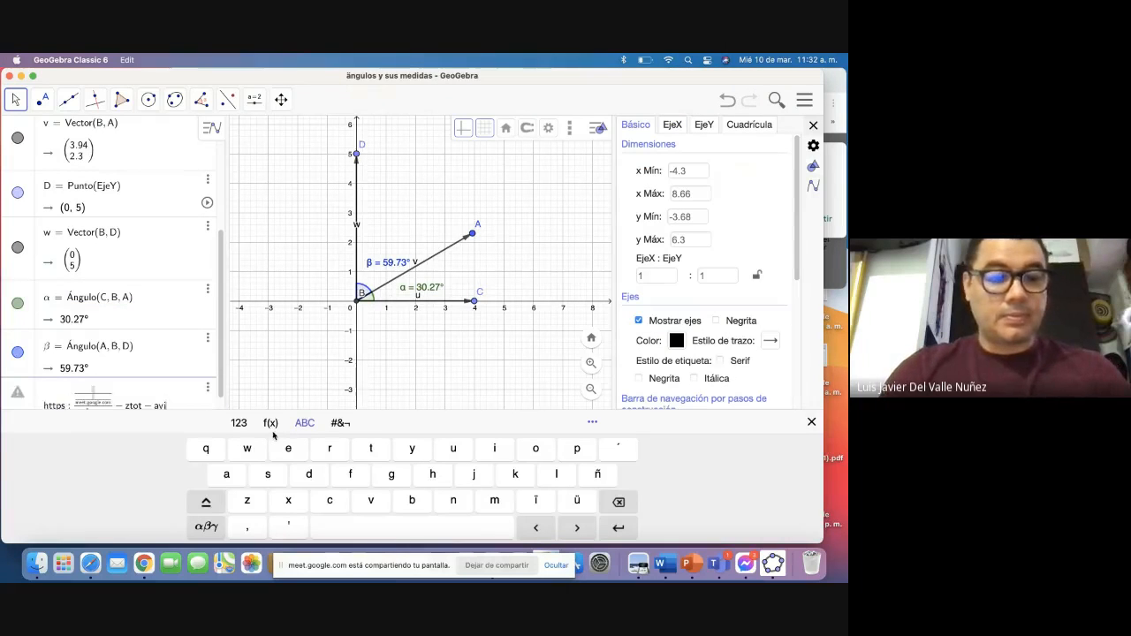
pyautogui.press('BackSpace')
pyautogui.press('BackSpace')
pyautogui.press('BackSpace')
pyautogui.press('BackSpace')
pyautogui.press('BackSpace')
pyautogui.press('BackSpace')
pyautogui.press('BackSpace')
pyautogui.press('BackSpace')
pyautogui.press('BackSpace')
pyautogui.press('BackSpace')
pyautogui.press('BackSpace')
pyautogui.press('BackSpace')
pyautogui.press('BackSpace')
pyautogui.press('BackSpace')
pyautogui.press('BackSpace')
pyautogui.press('BackSpace')
pyautogui.press('BackSpace')
pyautogui.press('BackSpace')
pyautogui.press('BackSpace')
pyautogui.press('BackSpace')
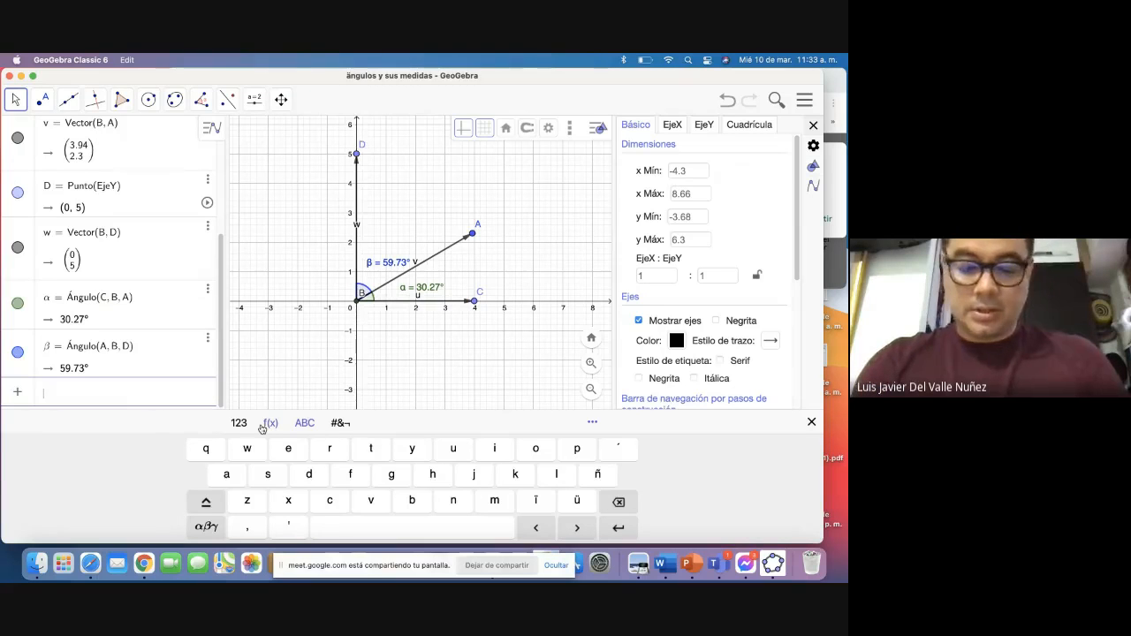
# Step: Try to add the two angles with the new entry Ángulo (C, B, A) + ángulo(A, B, D), and undo it
pyautogui.write('Án')
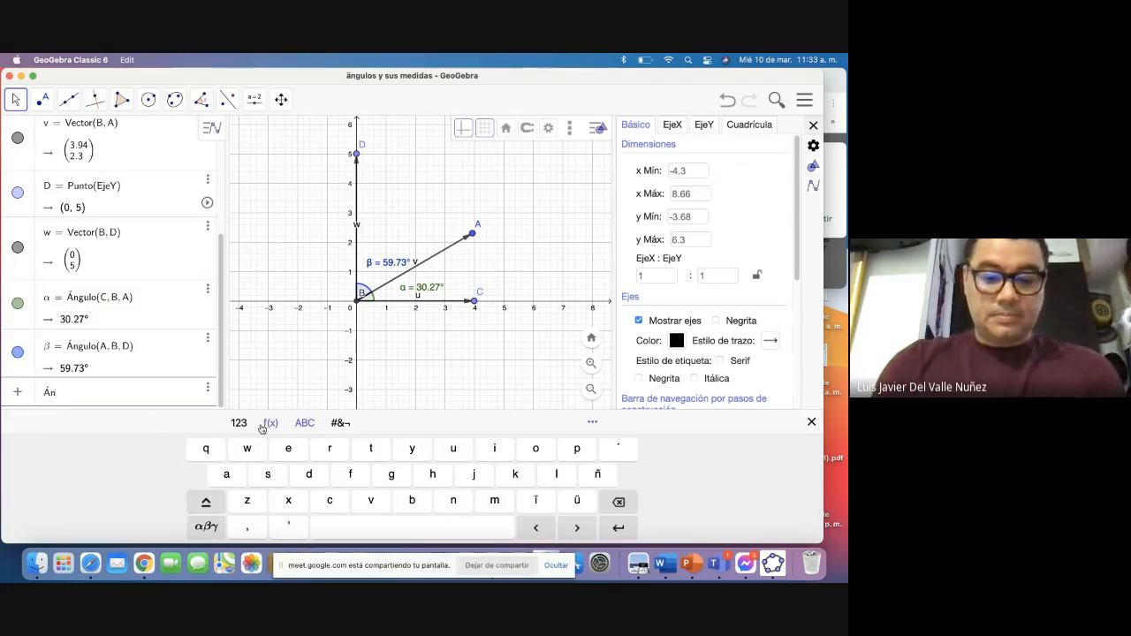
pyautogui.write('gulo')
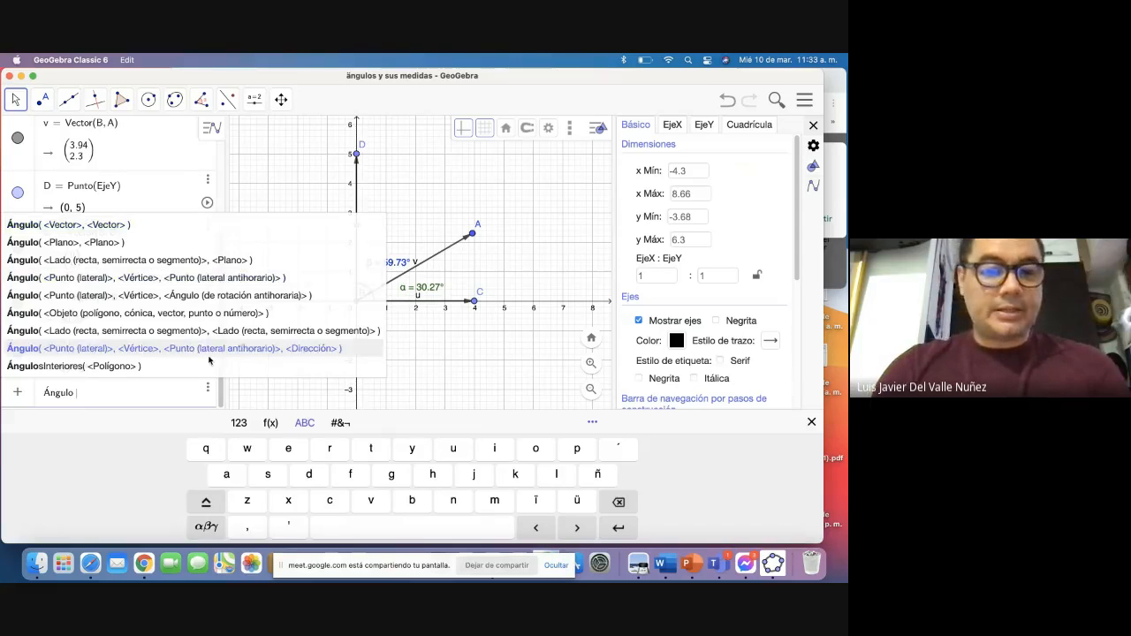
pyautogui.click(155, 398)
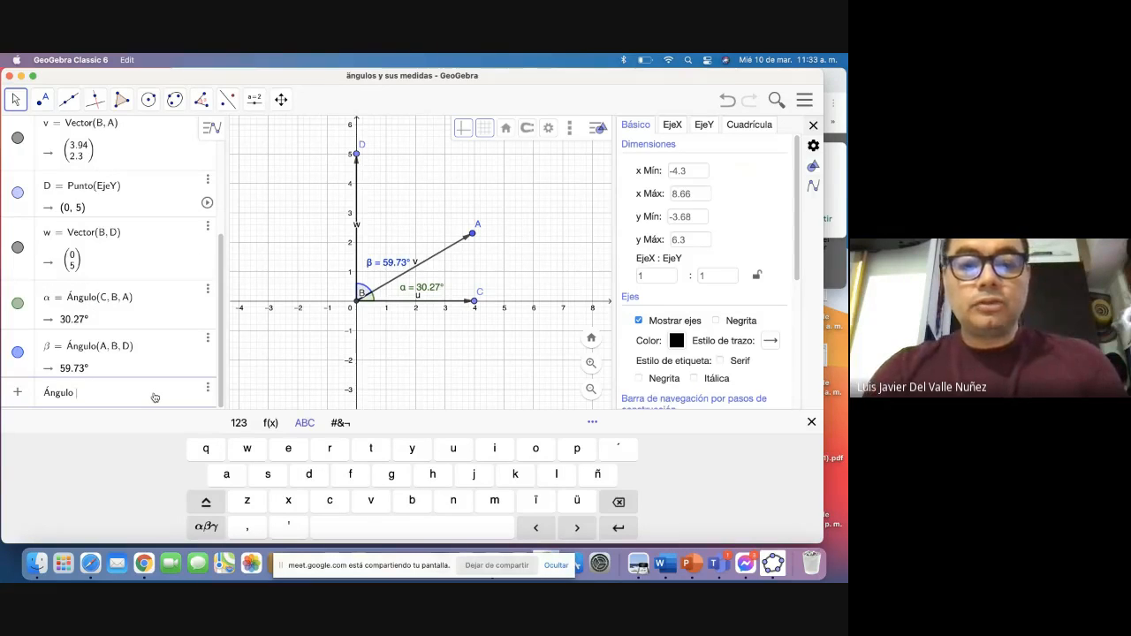
pyautogui.write('(')
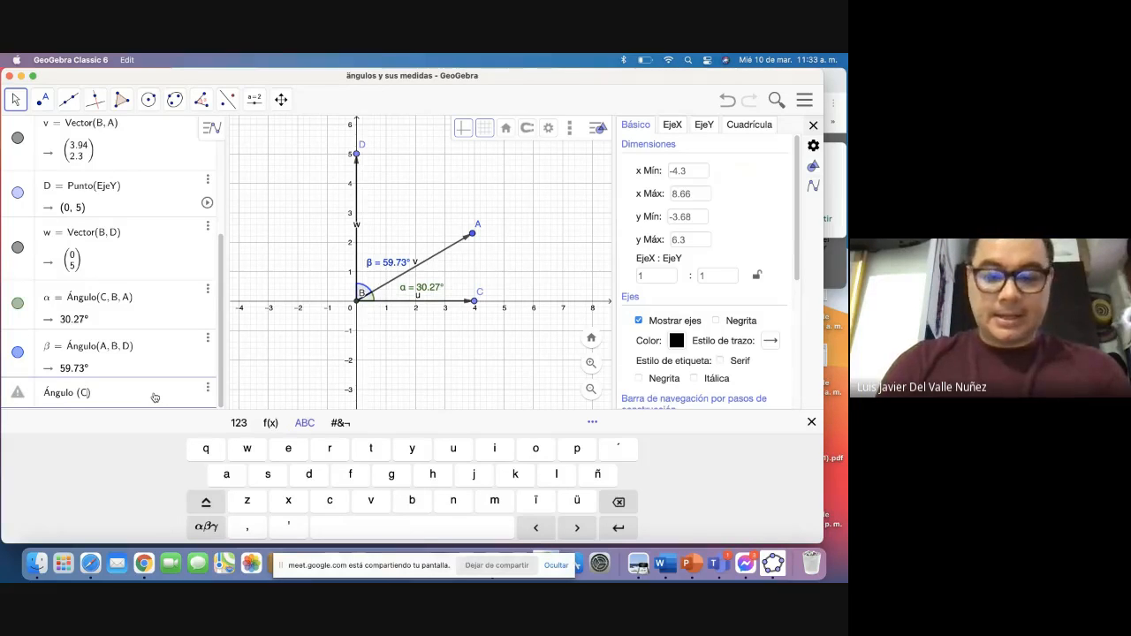
pyautogui.write('C, B, A) ')
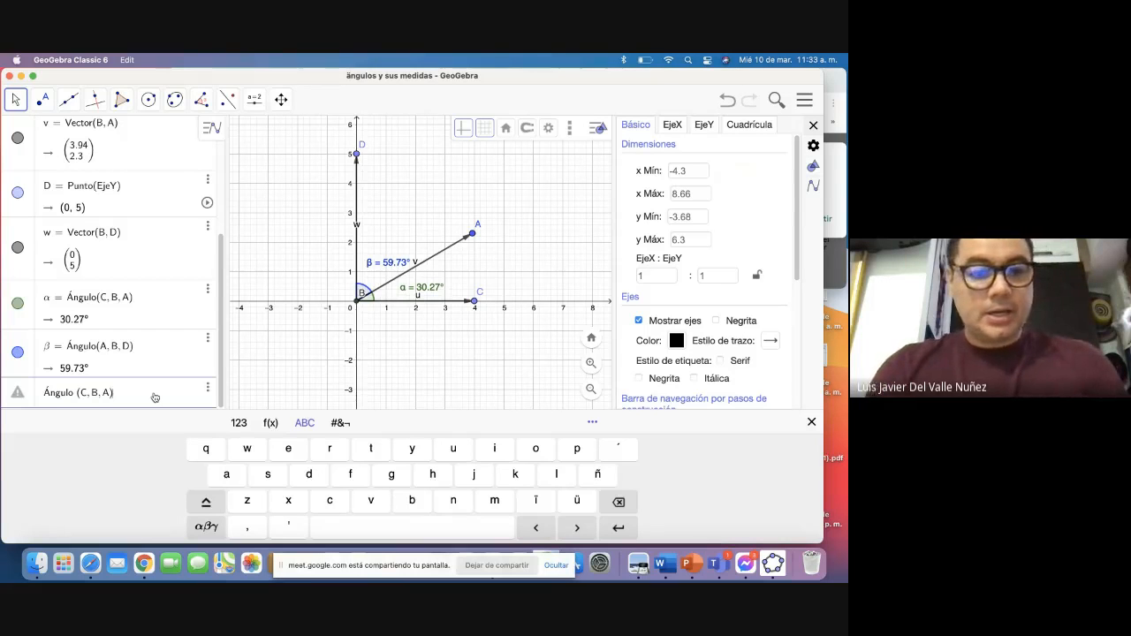
pyautogui.write('+ ')
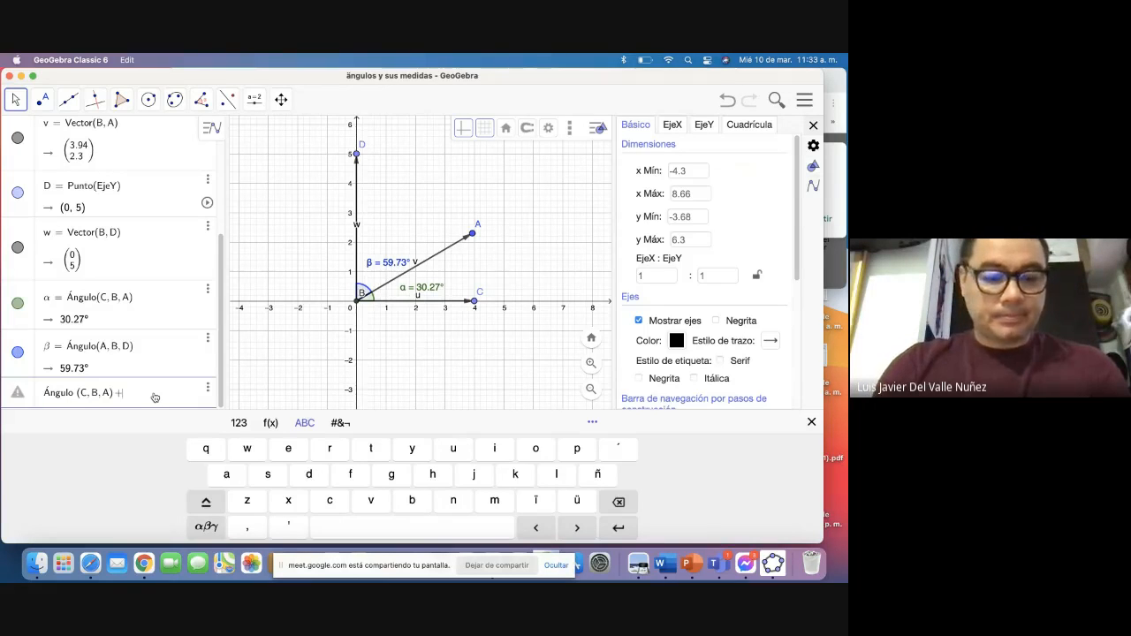
pyautogui.write('ángulo')
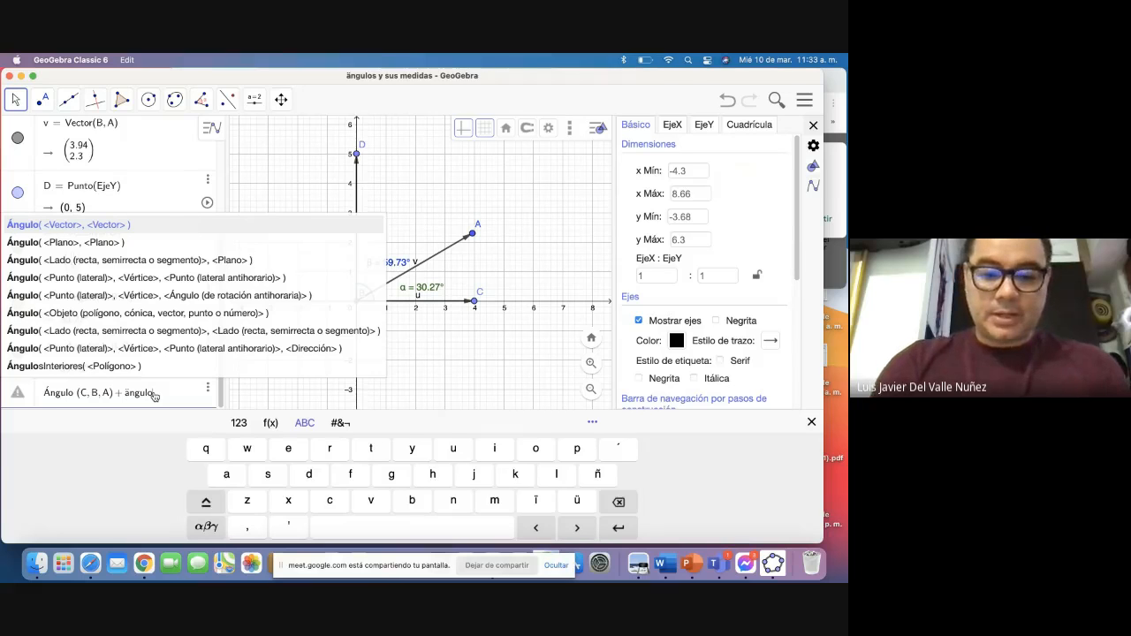
pyautogui.write('(A, B, D')
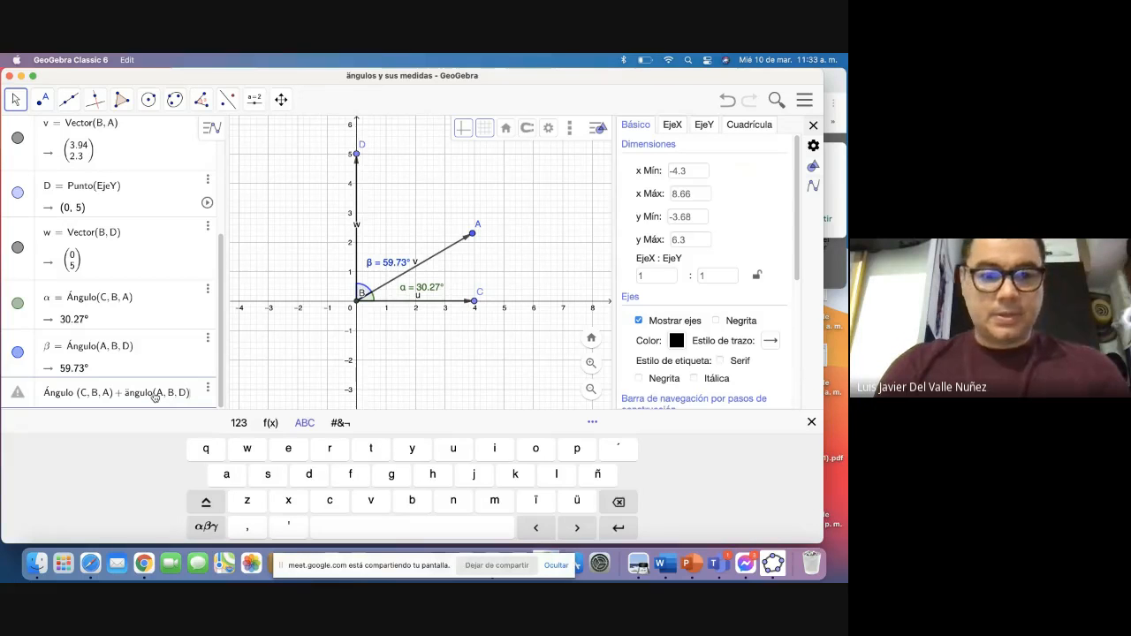
pyautogui.press('Return')
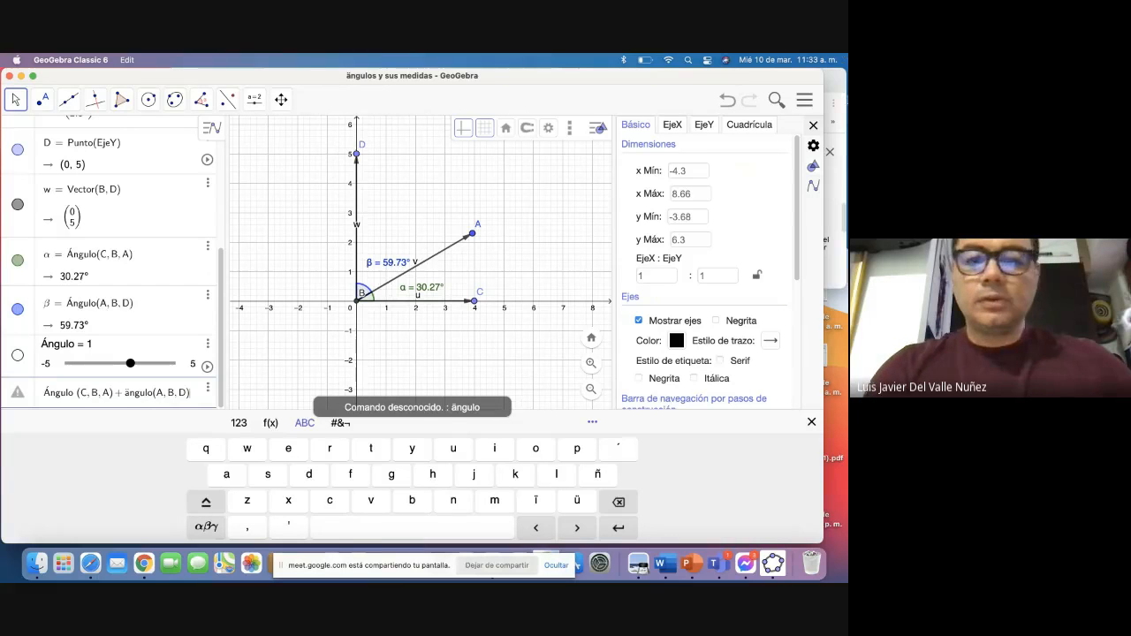
pyautogui.click(492, 362)
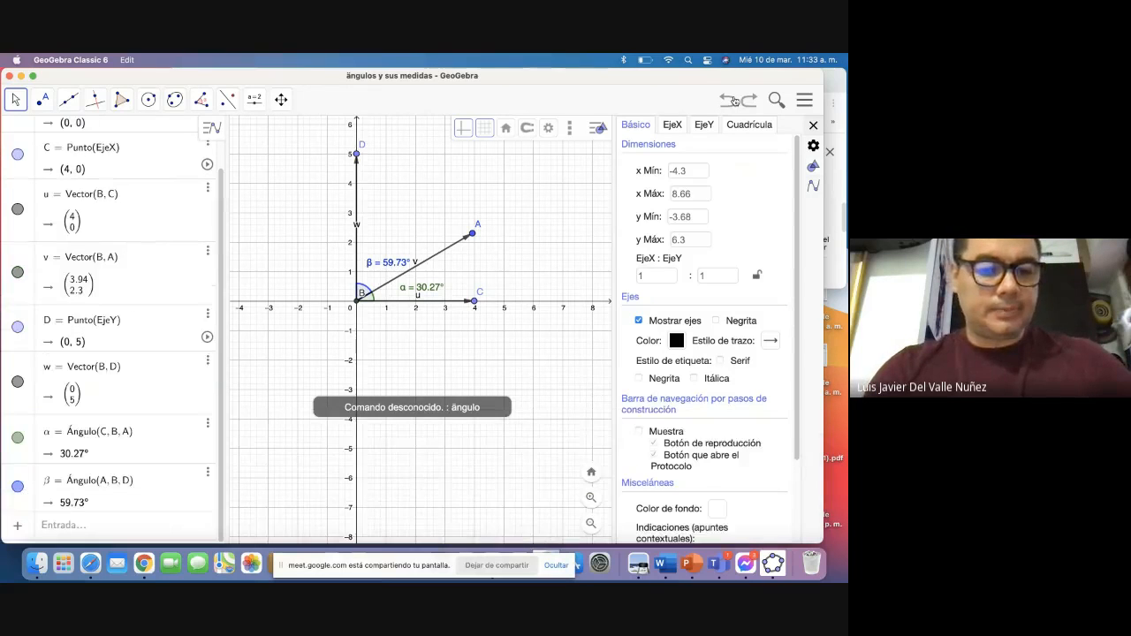
# Step: Insert an extra α in the name of the angle Ángulo(C, B, A), making it αα, and close the object properties
pyautogui.click(38, 435)
pyautogui.click(45, 435)
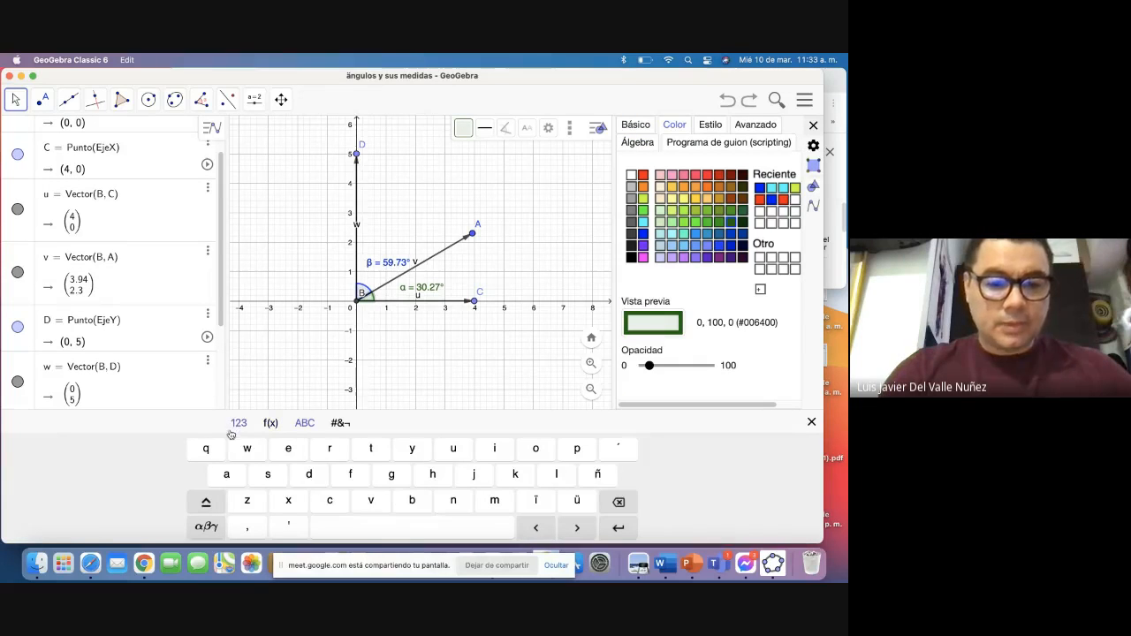
pyautogui.click(212, 528)
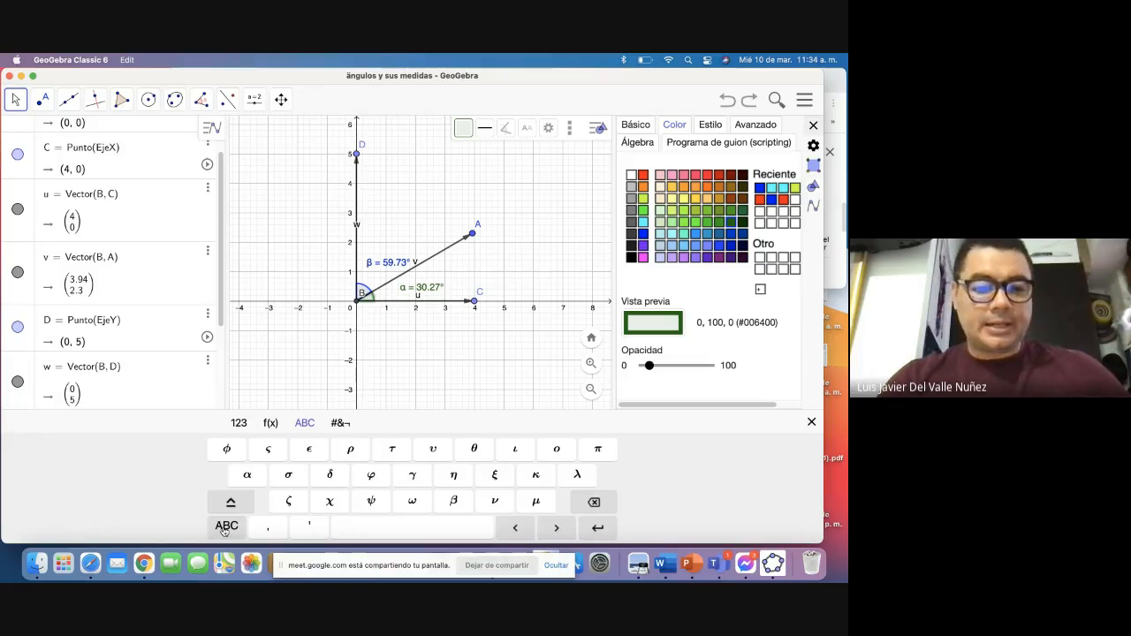
pyautogui.click(247, 477)
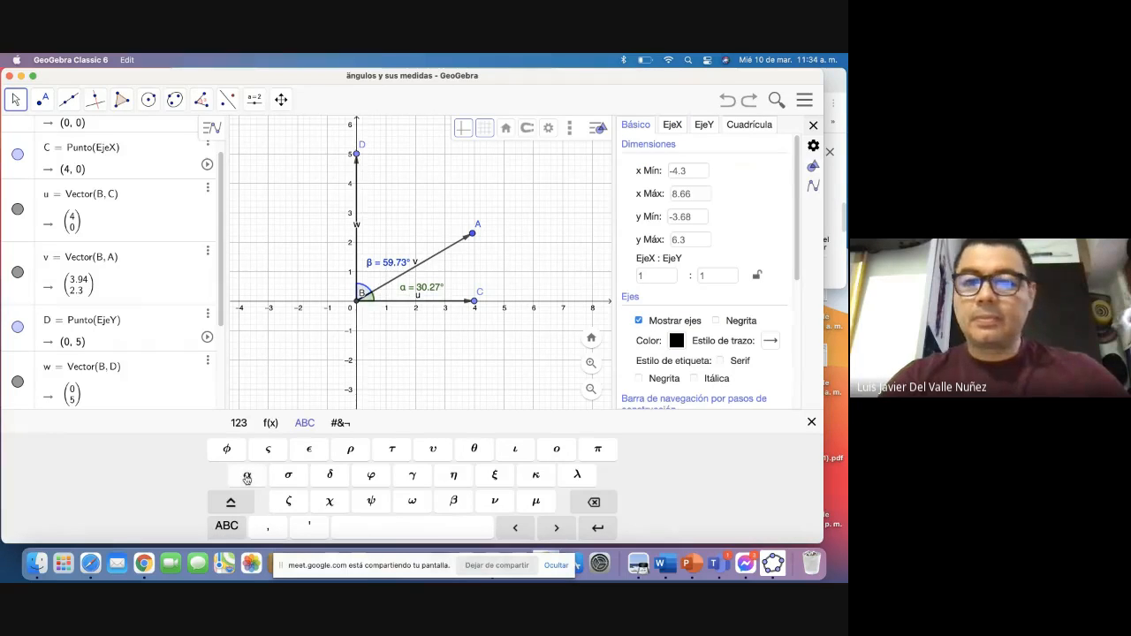
pyautogui.click(813, 125)
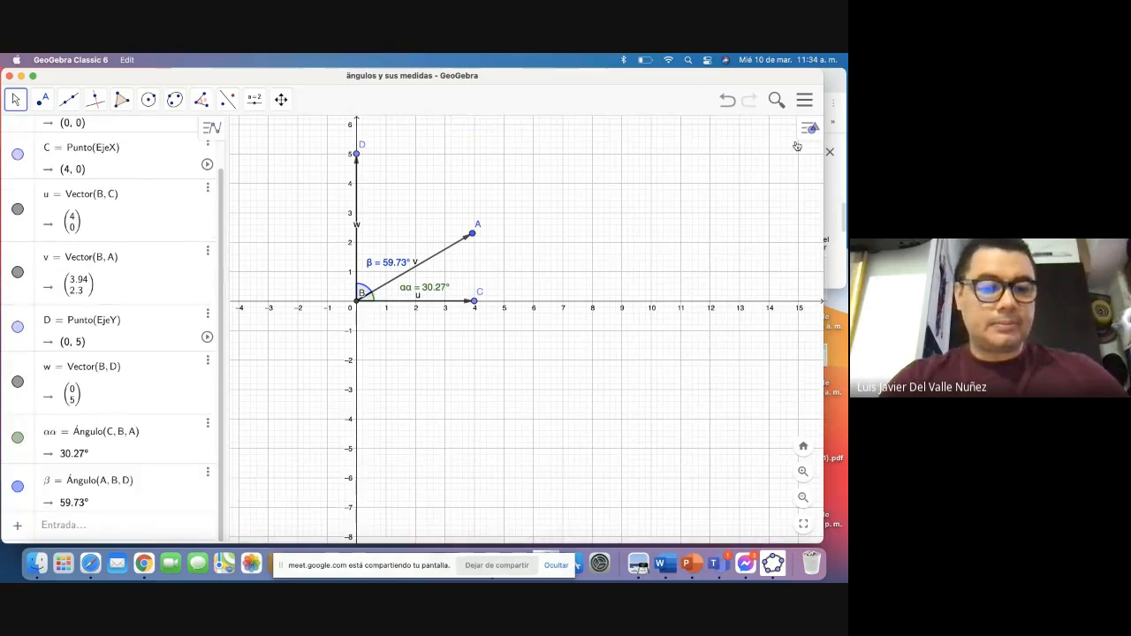
# Step: Enter the sum α + β as a new algebra expression
pyautogui.scroll(-3, 381, 470)
pyautogui.click(117, 527)
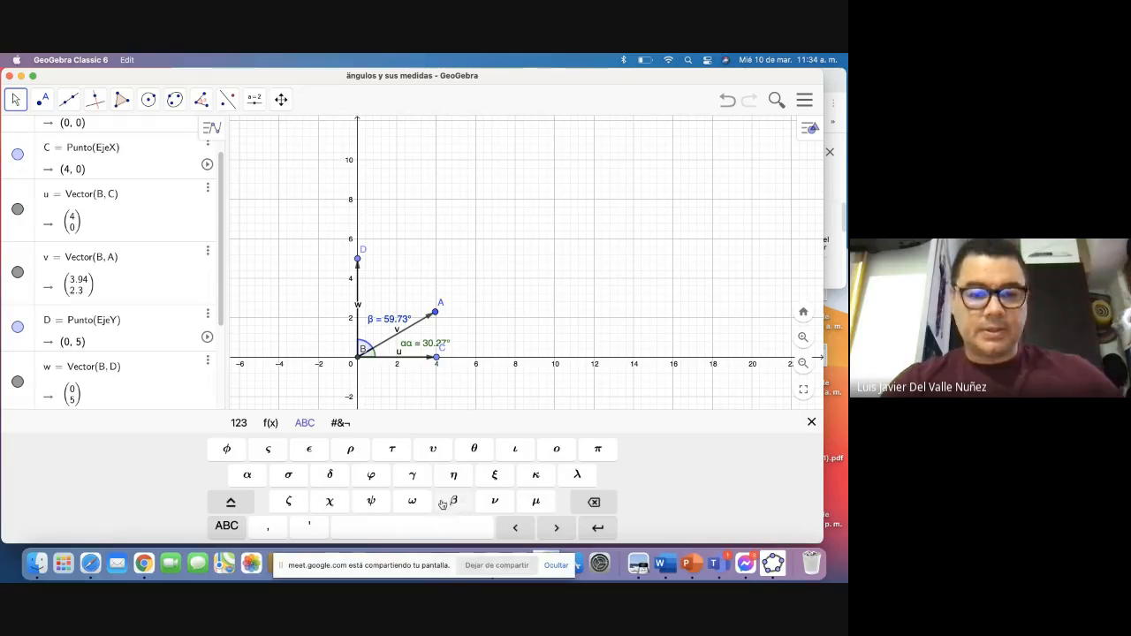
pyautogui.click(810, 425)
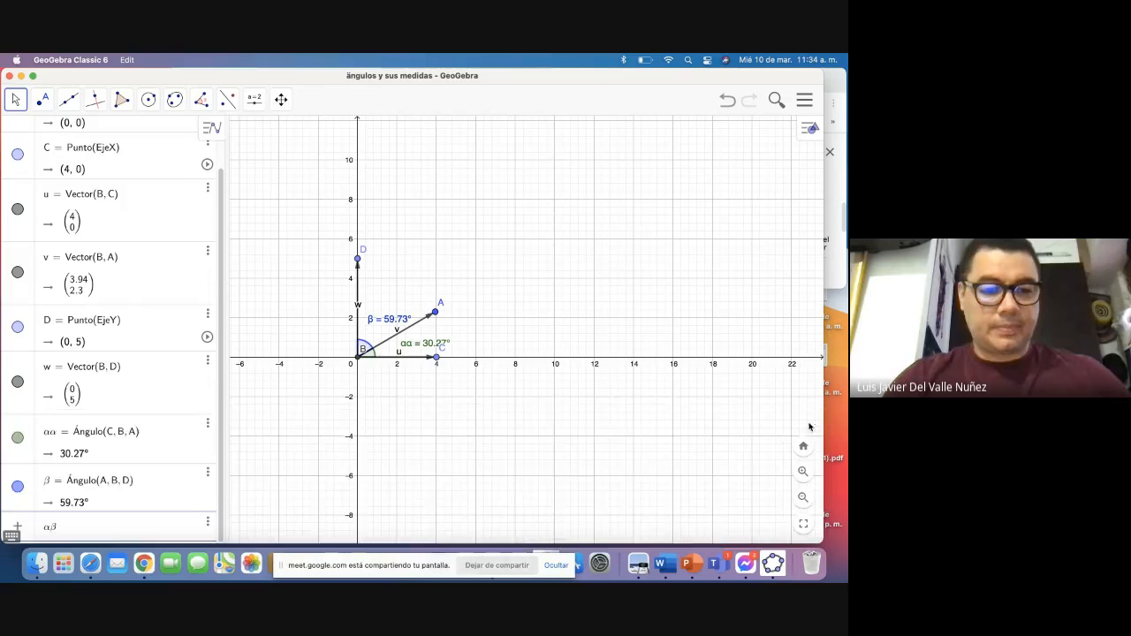
pyautogui.click(55, 530)
pyautogui.write('+')
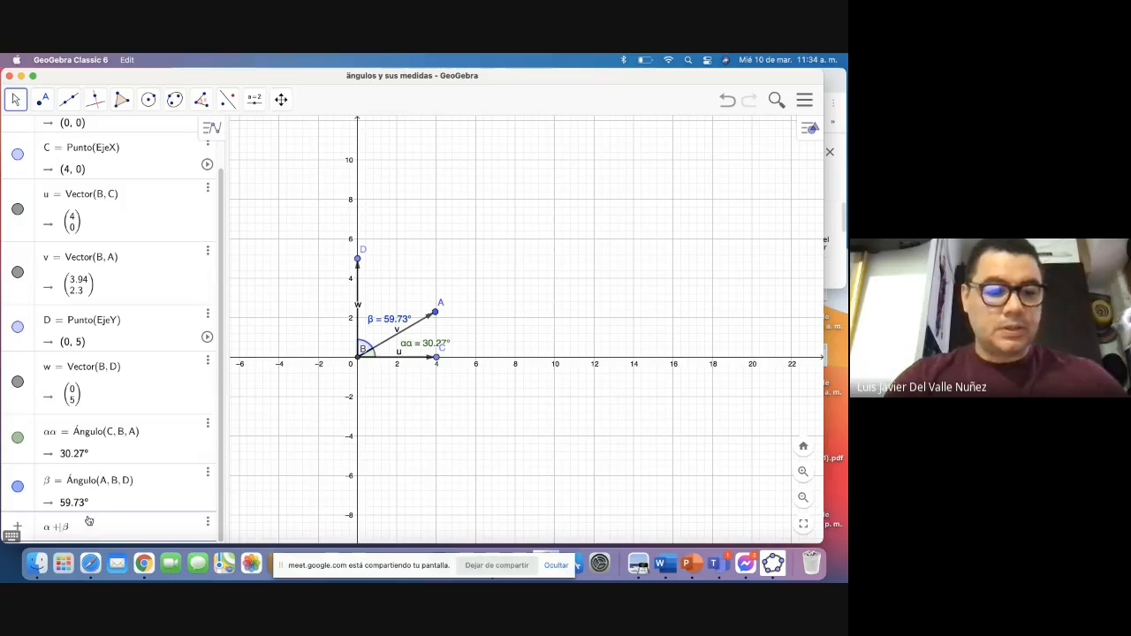
pyautogui.press('Return')
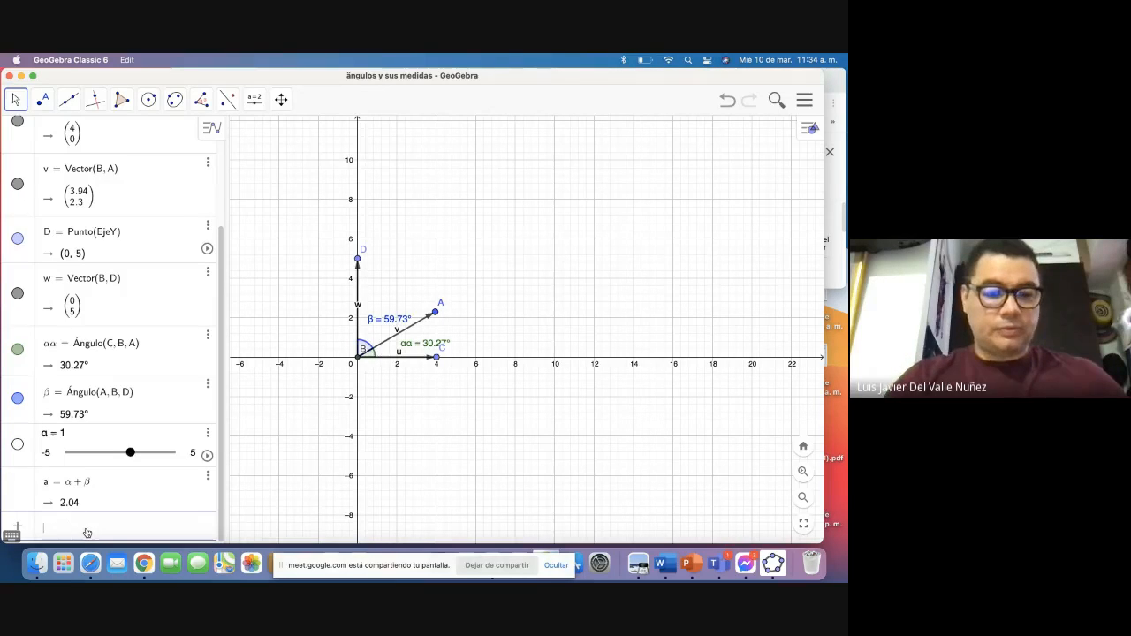
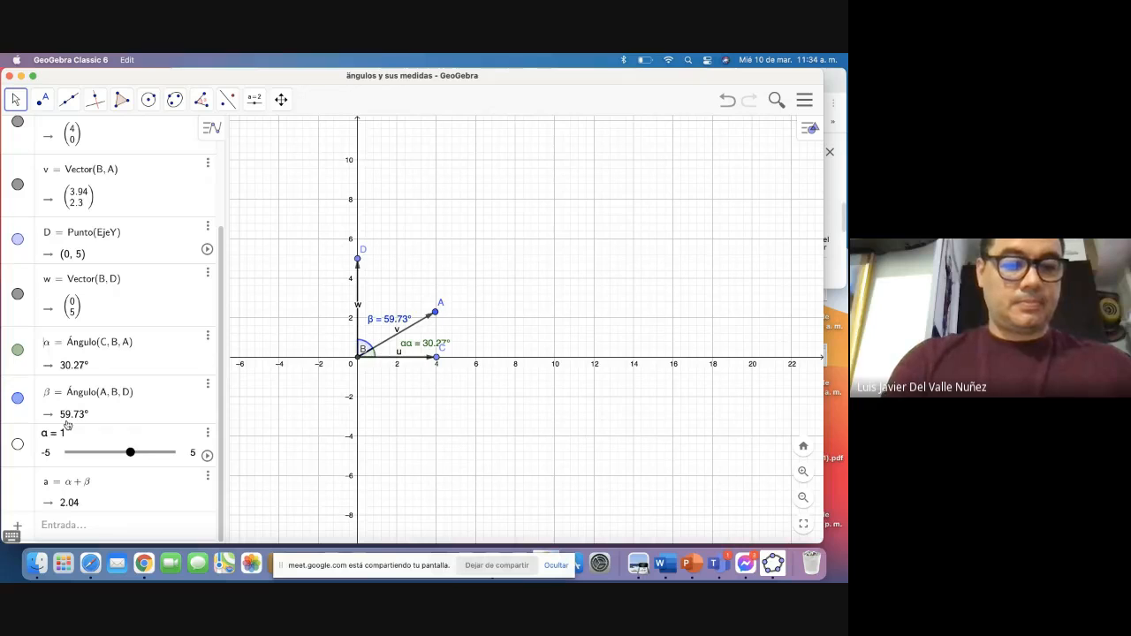
# Step: Delete the α + β sum and the α slider from the algebra list
pyautogui.click(91, 522)
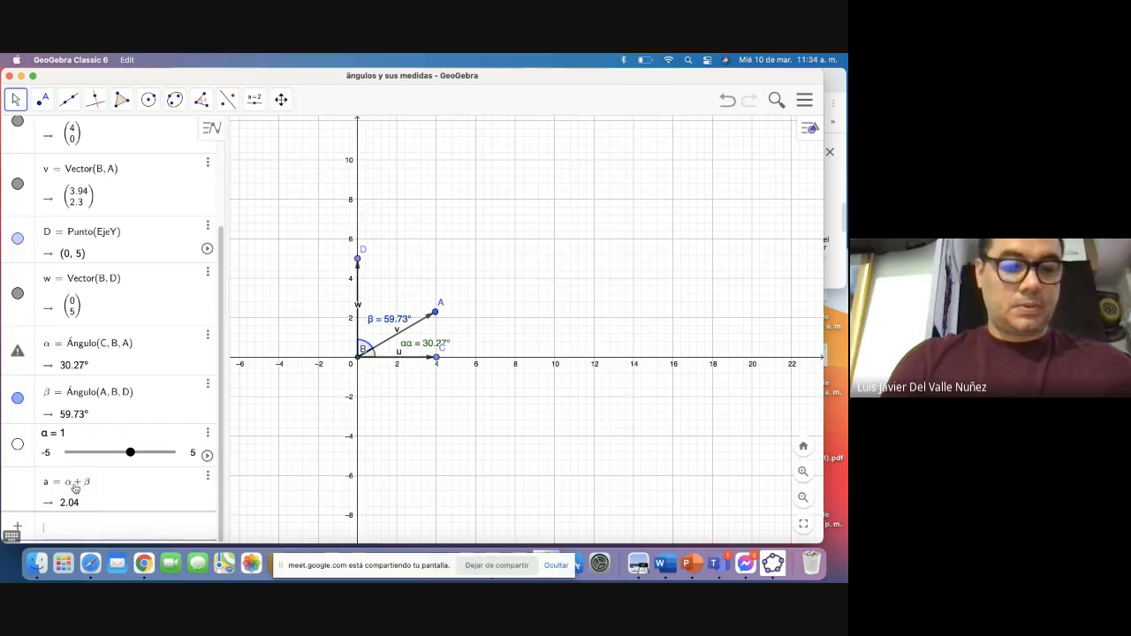
pyautogui.click(81, 484)
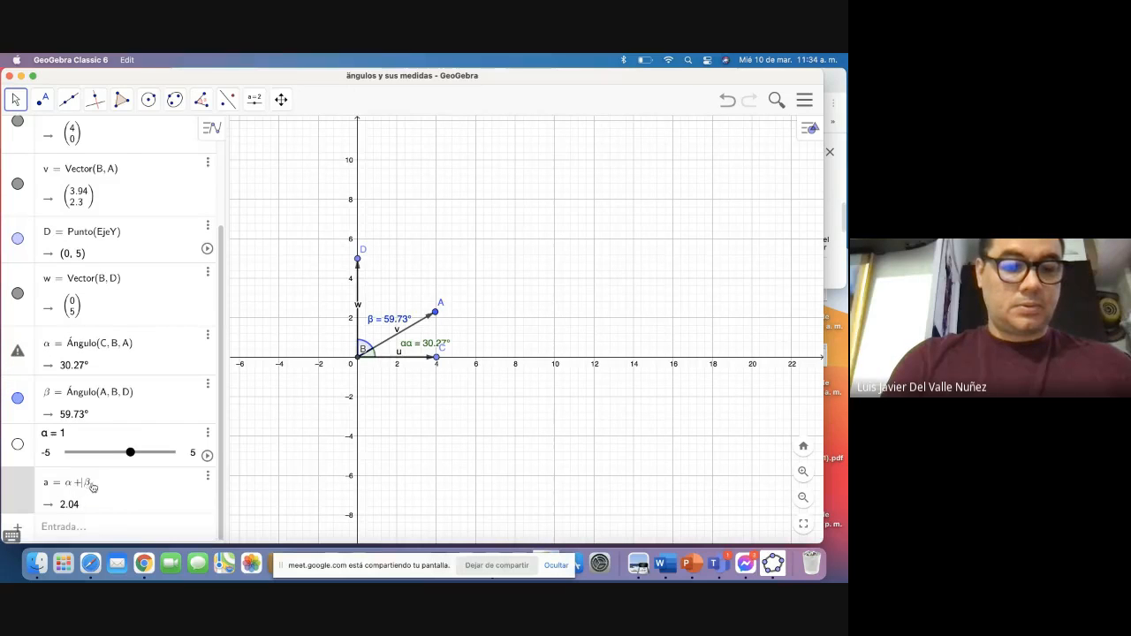
pyautogui.click(208, 476)
pyautogui.click(247, 506)
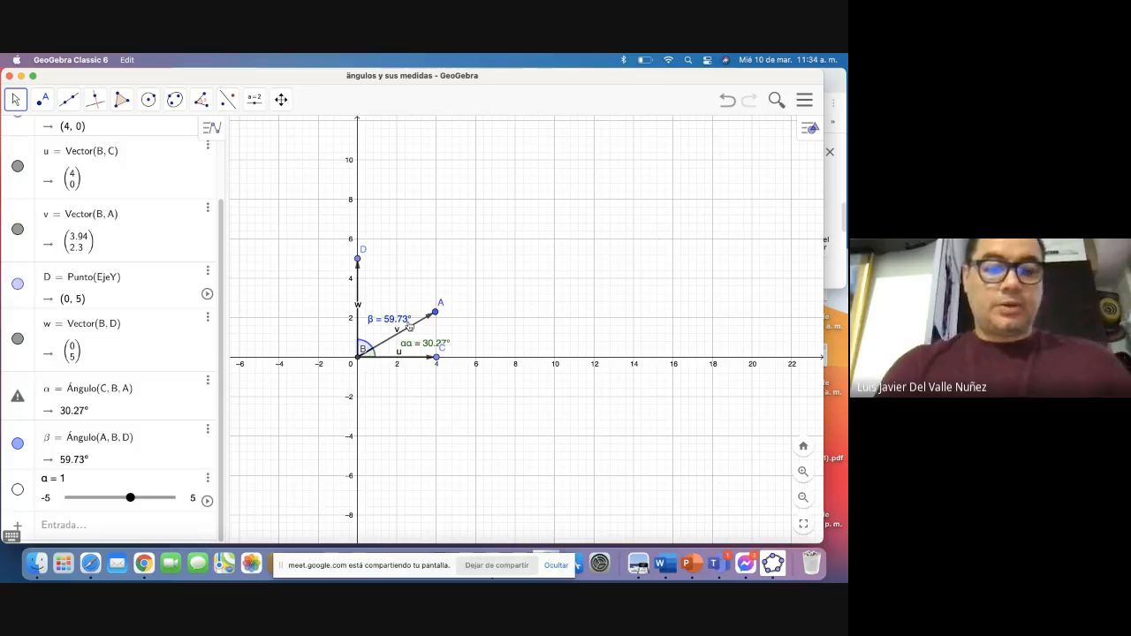
pyautogui.click(209, 478)
pyautogui.click(227, 495)
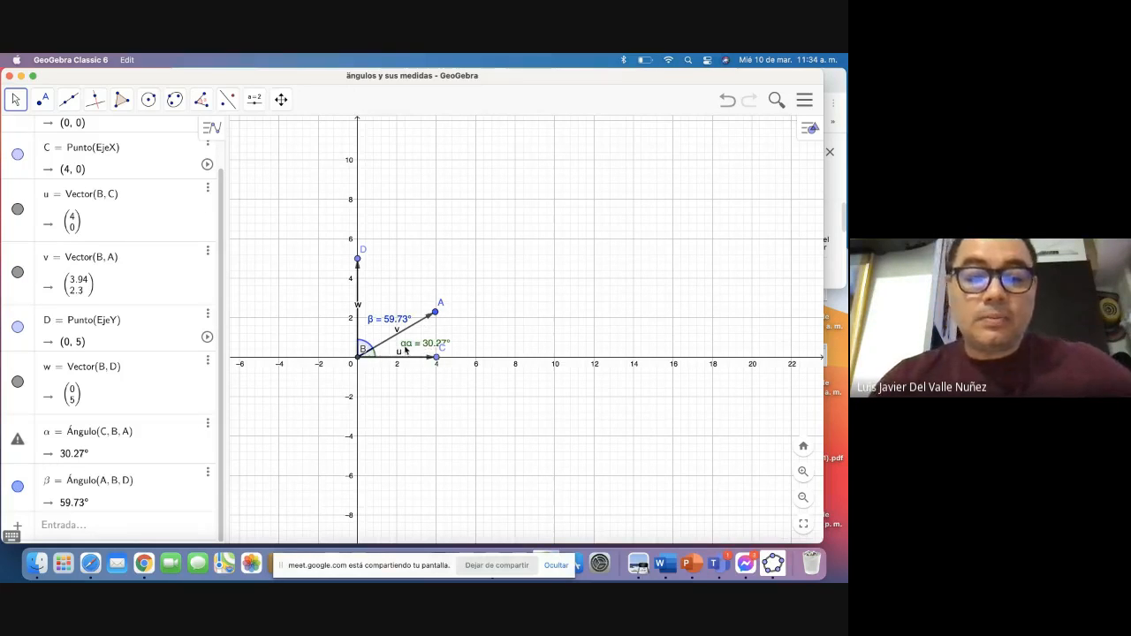
# Step: Reselect the angle Ángulo(C, B, A) and shift its label slightly in the graph
pyautogui.click(94, 428)
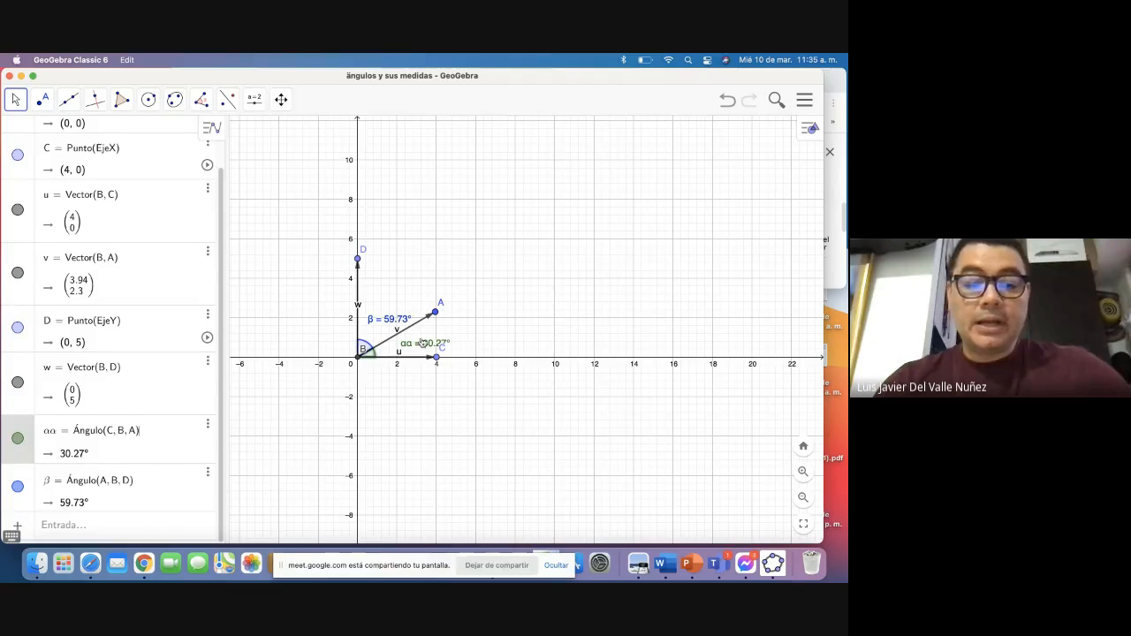
pyautogui.moveTo(422, 347); pyautogui.dragTo(425, 343)
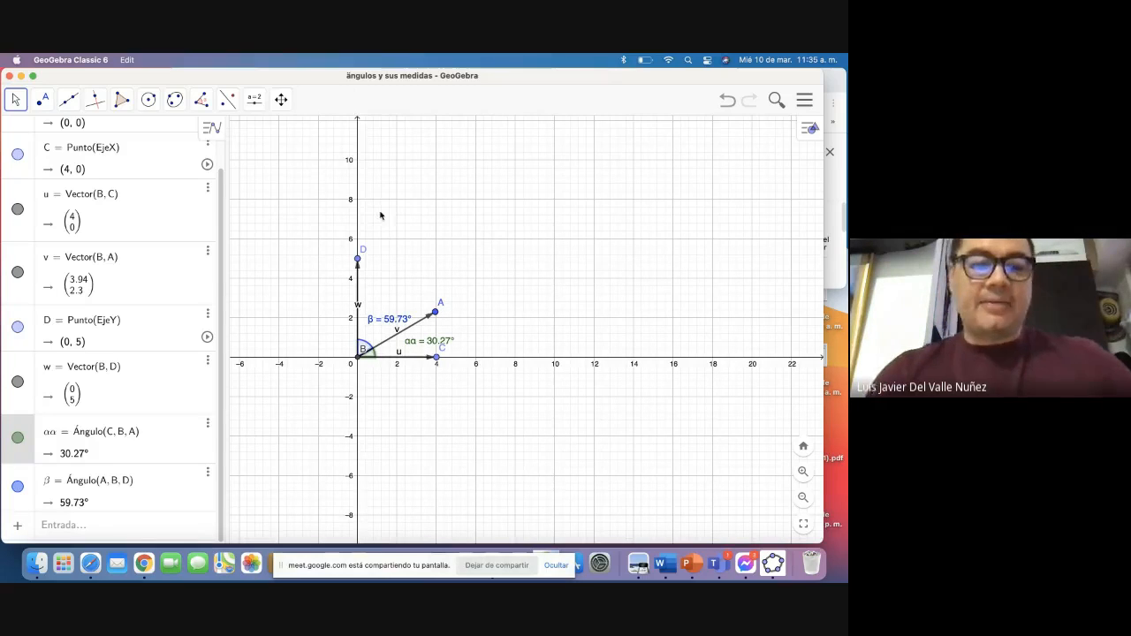
# Step: Start a new graph text reading "La suma de ángulos que da como resultado 90 indica que los ángulos son complementarios."
pyautogui.click(253, 100)
pyautogui.click(273, 158)
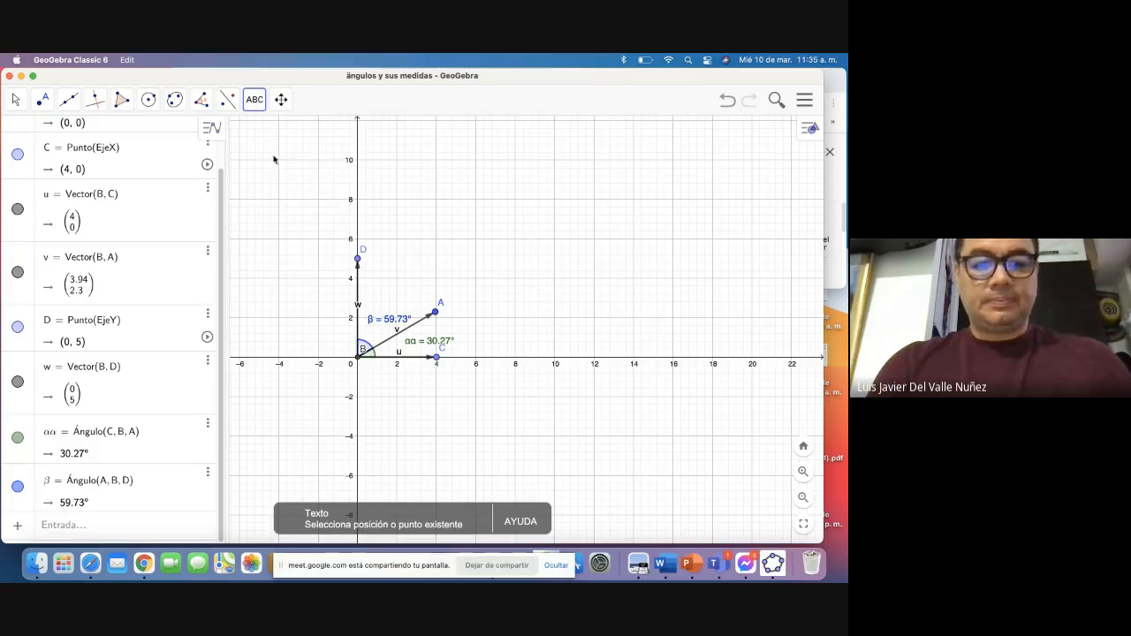
pyautogui.click(500, 236)
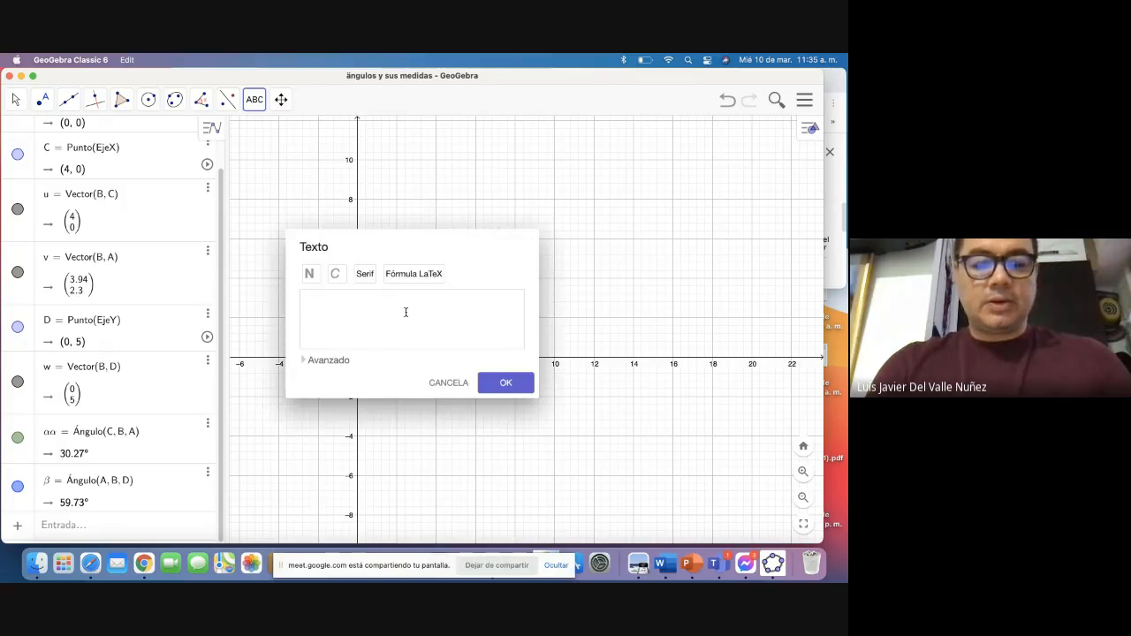
pyautogui.write('La')
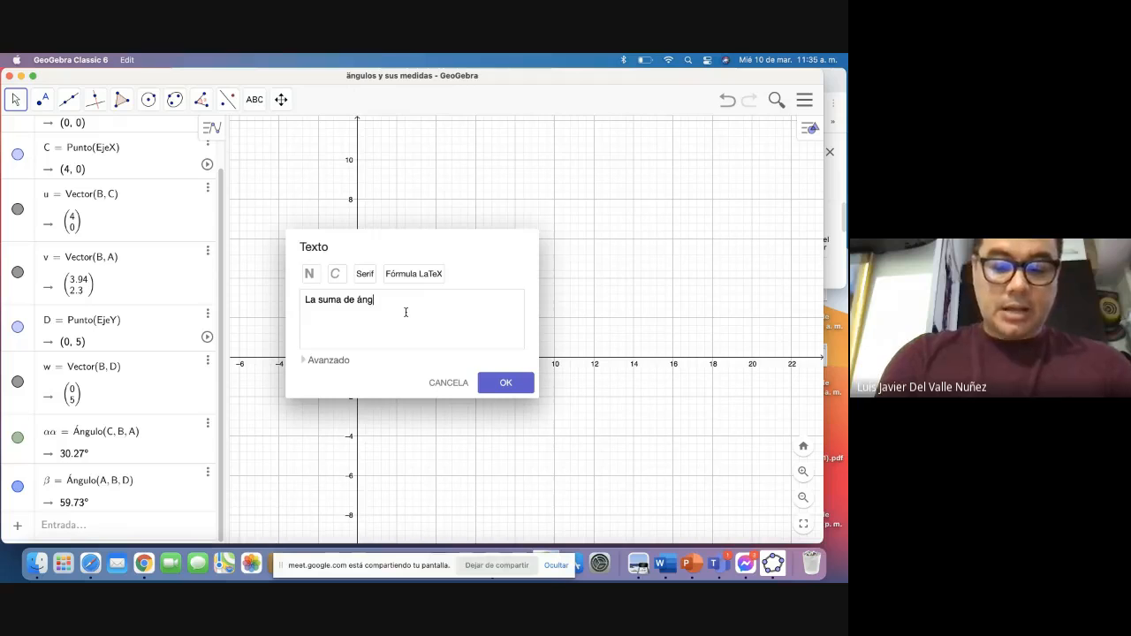
pyautogui.write('suma de ángulos ')
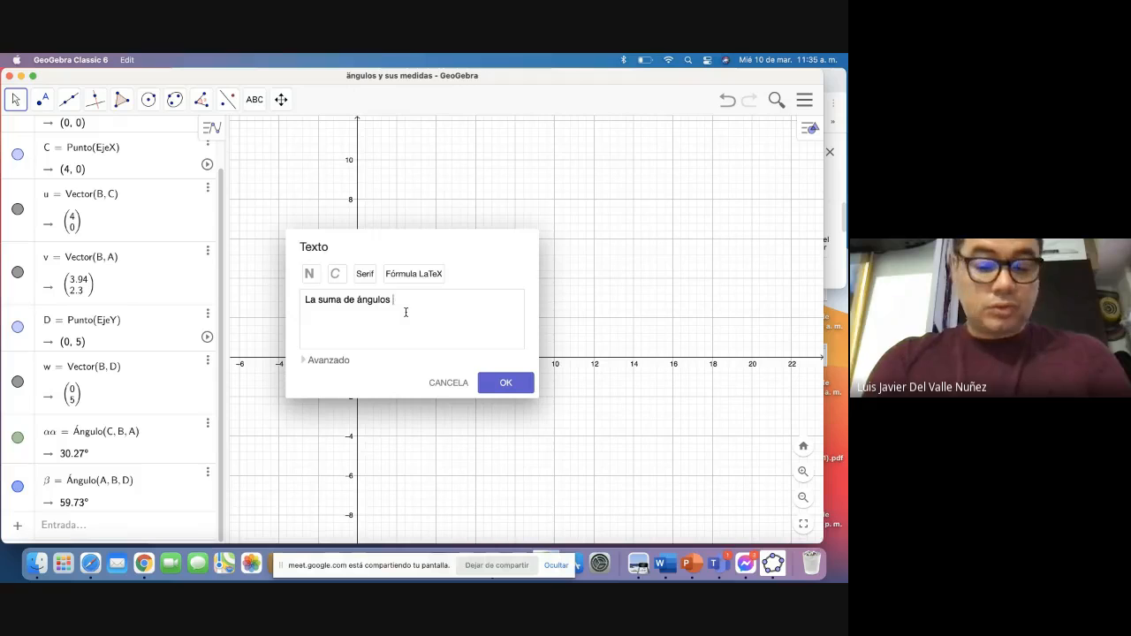
pyautogui.write('que ')
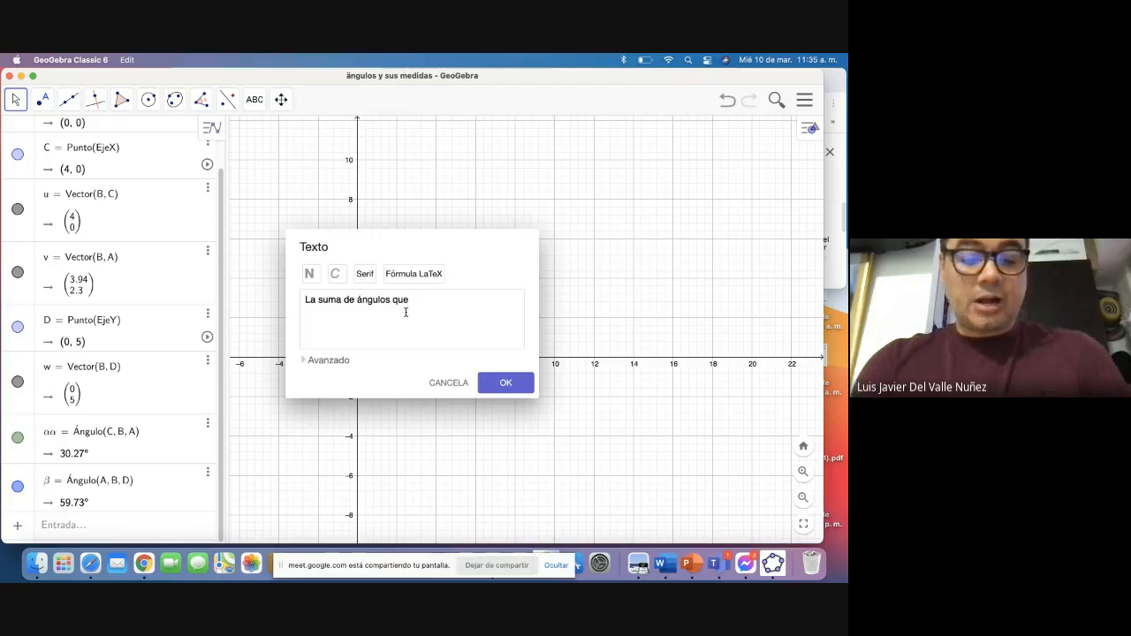
pyautogui.write('da c')
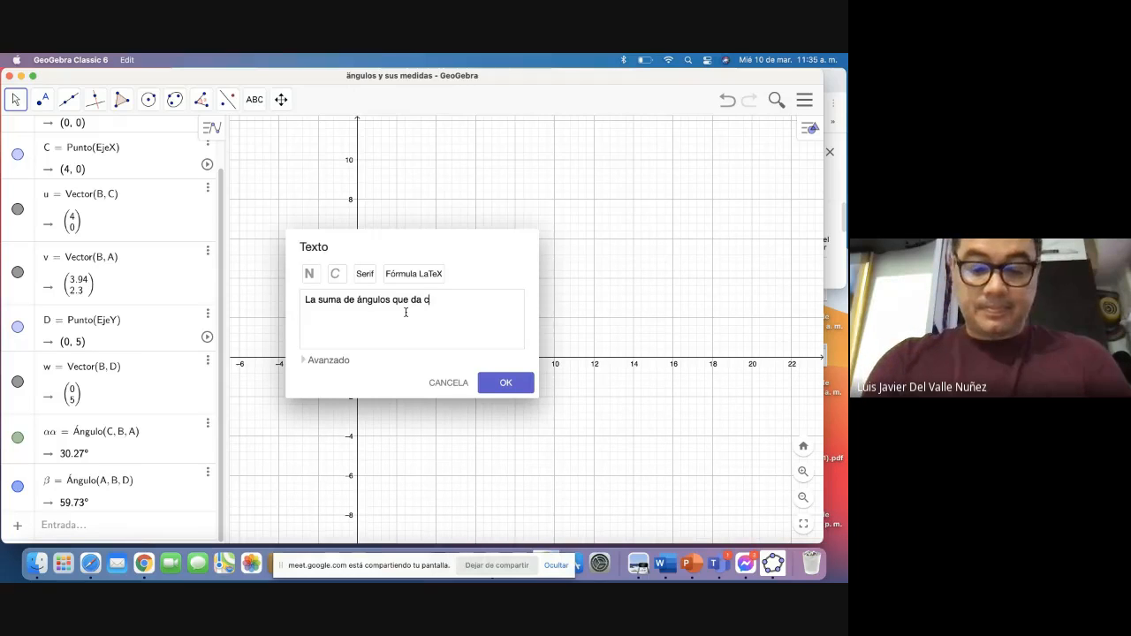
pyautogui.write('omo resul')
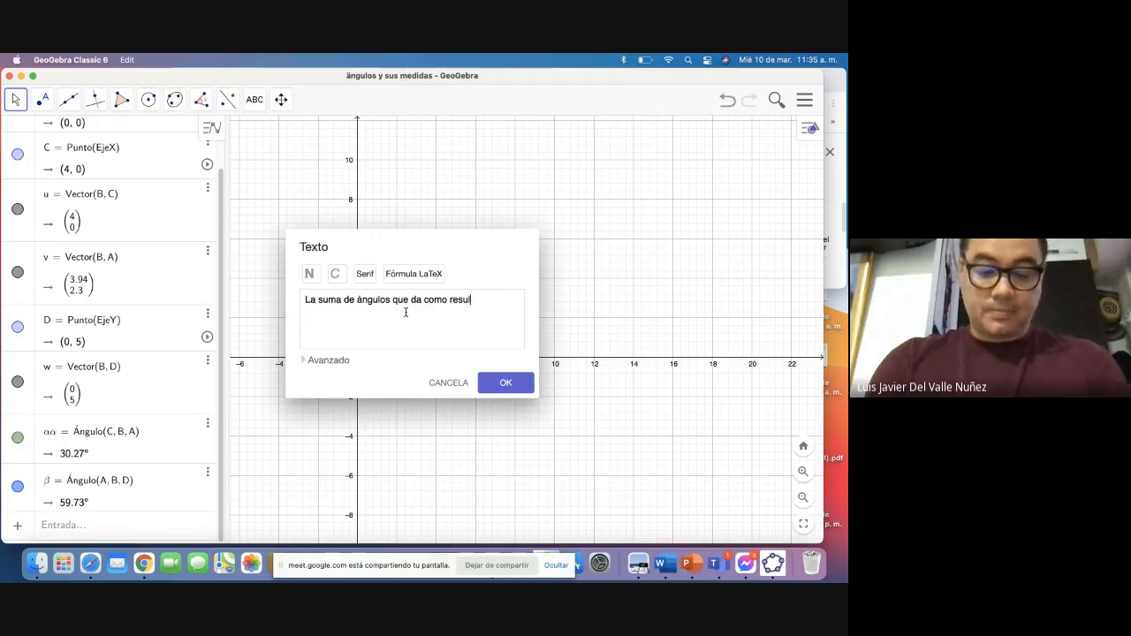
pyautogui.write('tado')
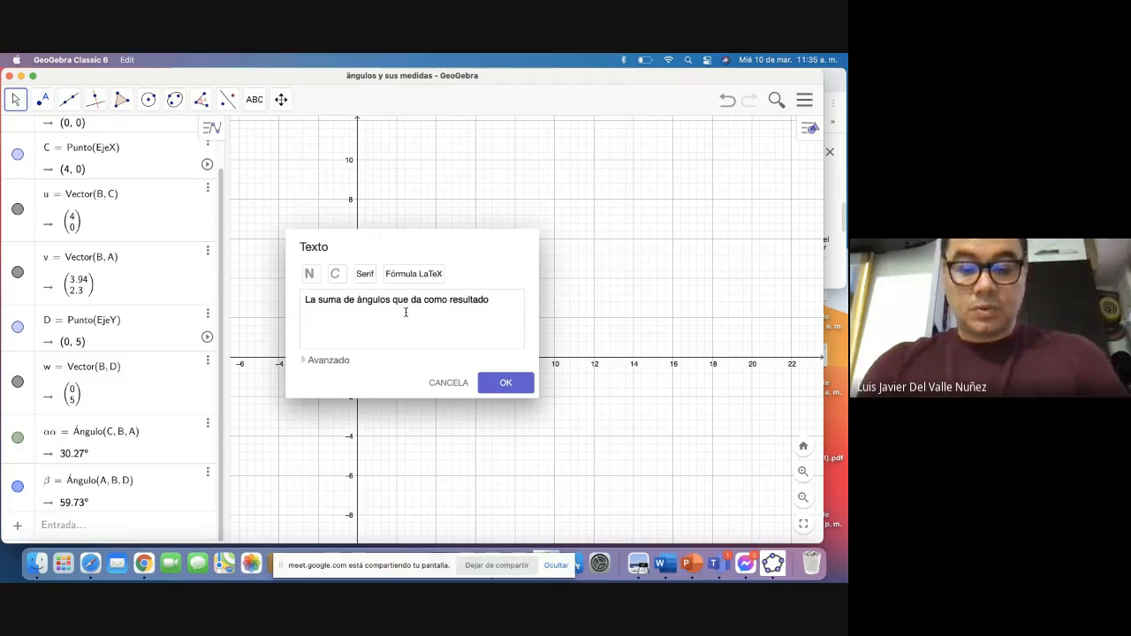
pyautogui.write(' 90 ind')
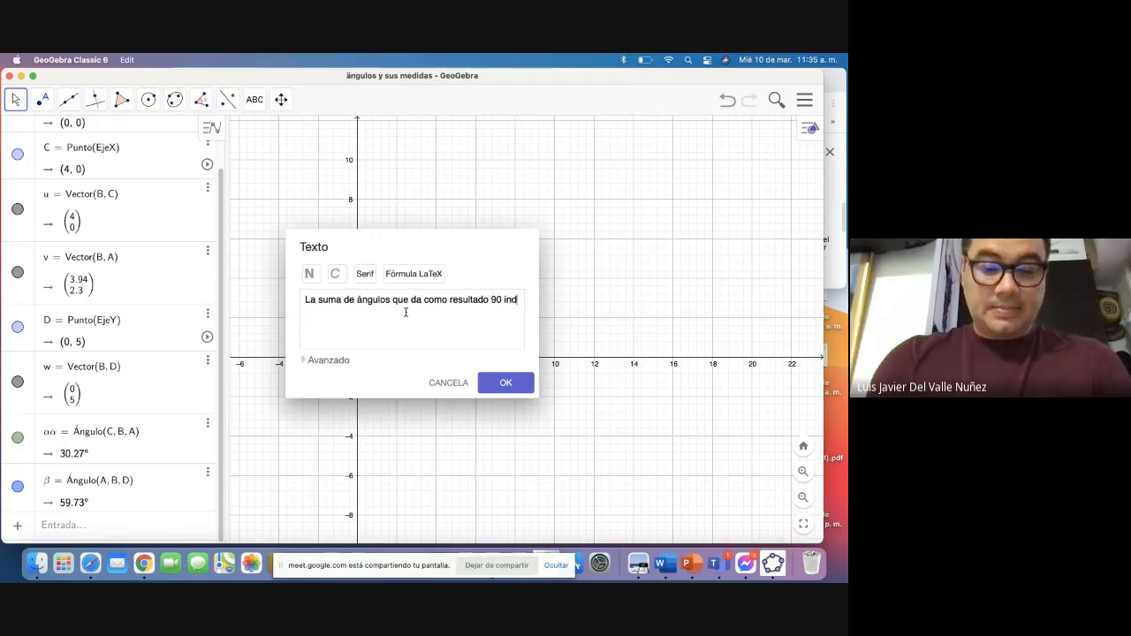
pyautogui.write('ica que ')
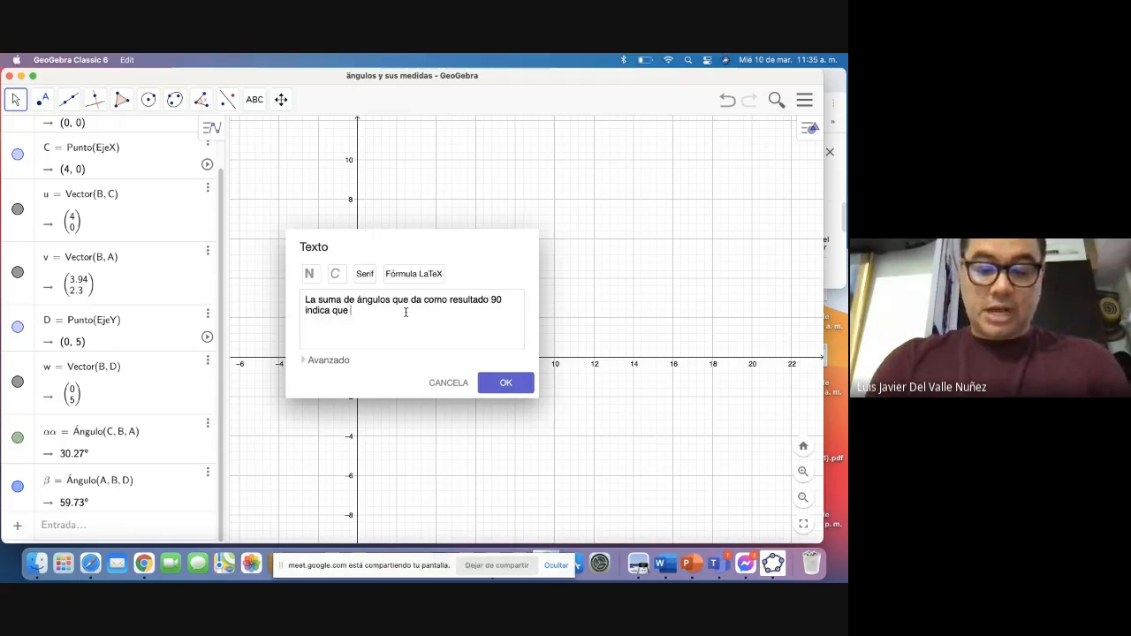
pyautogui.write('los ángulos son complementar')
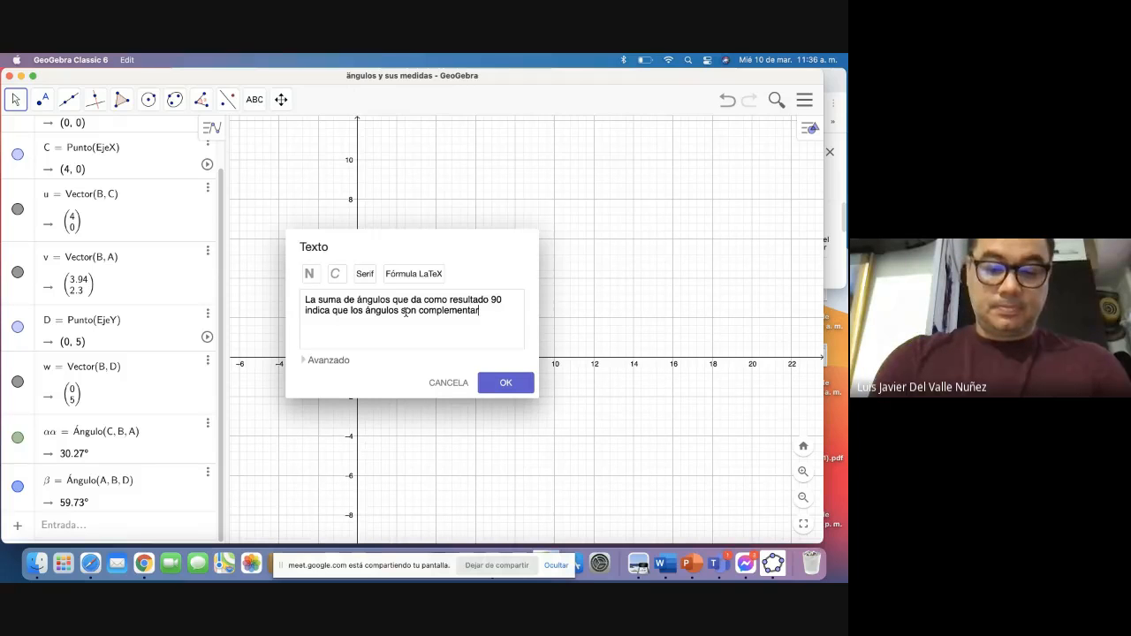
pyautogui.write('.')
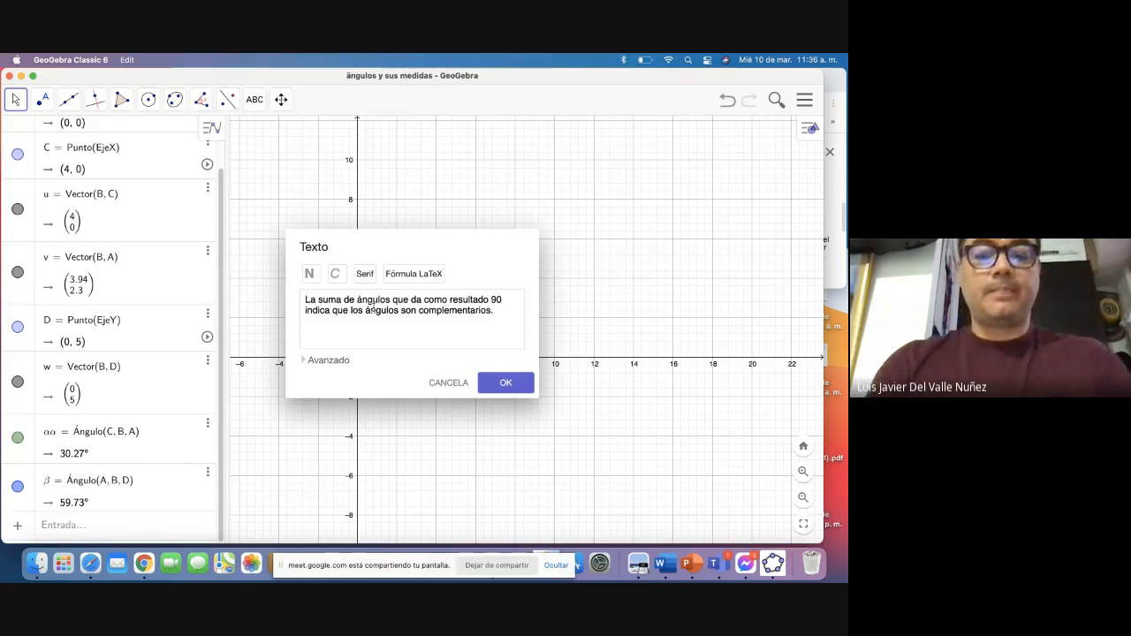
# Step: Widen the gaps between the words in the first part of the text and insert "grados" after 90
pyautogui.click(319, 300)
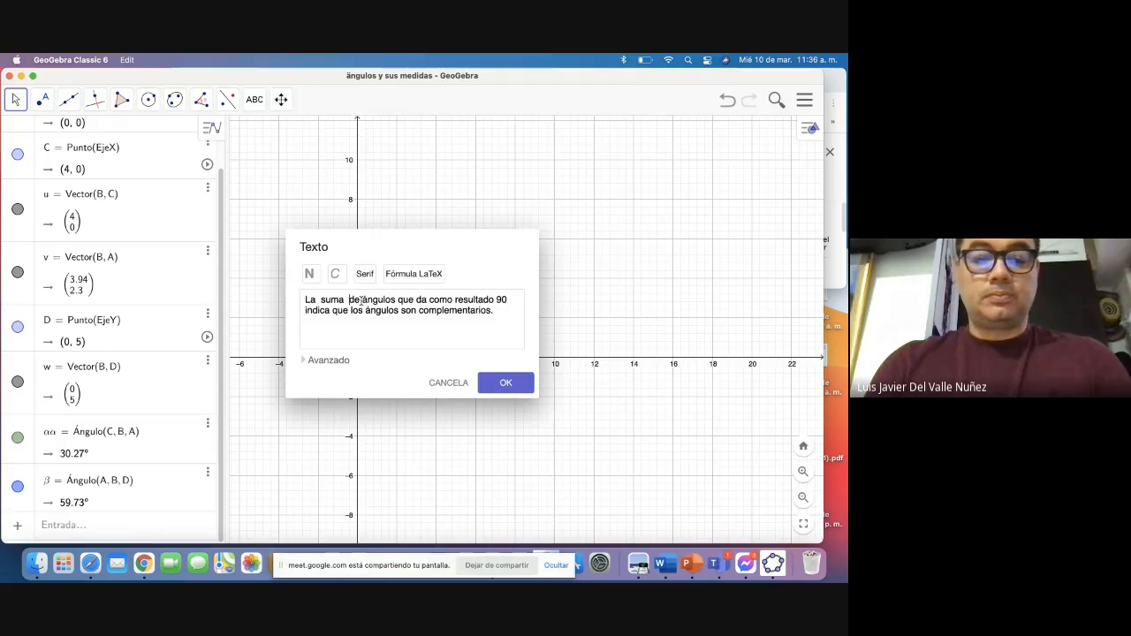
pyautogui.click(362, 301)
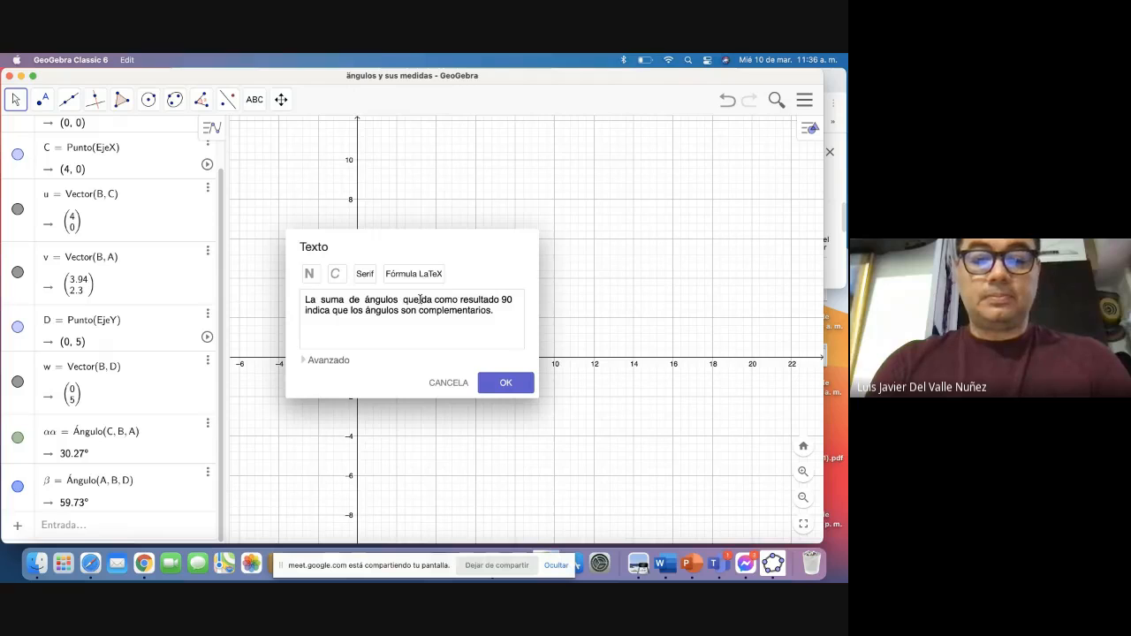
pyautogui.click(421, 300)
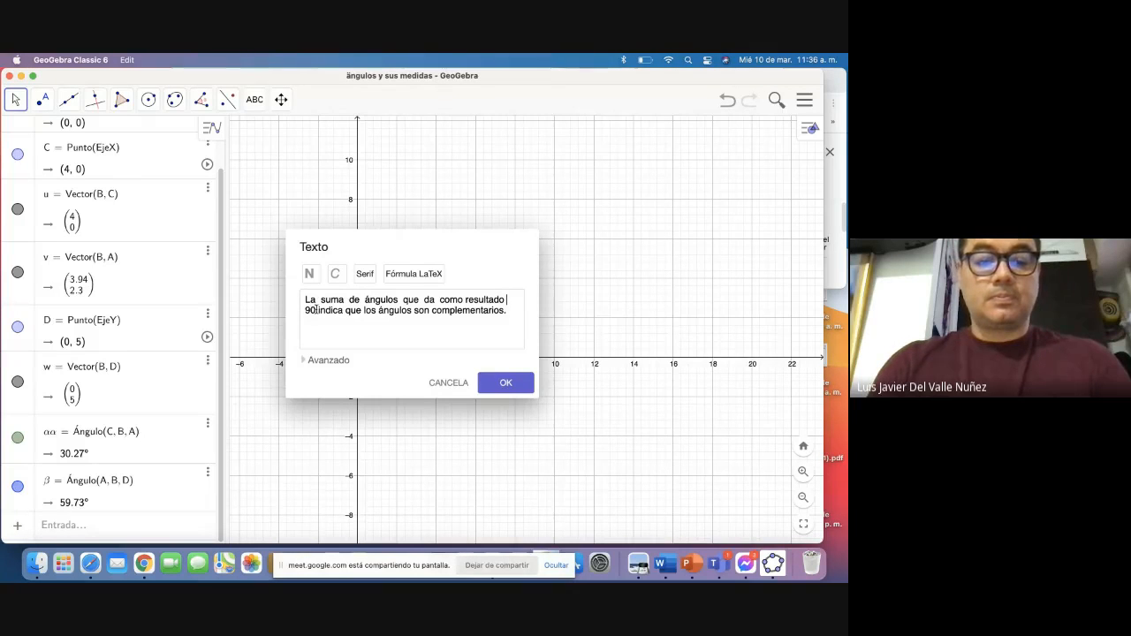
pyautogui.write('I')
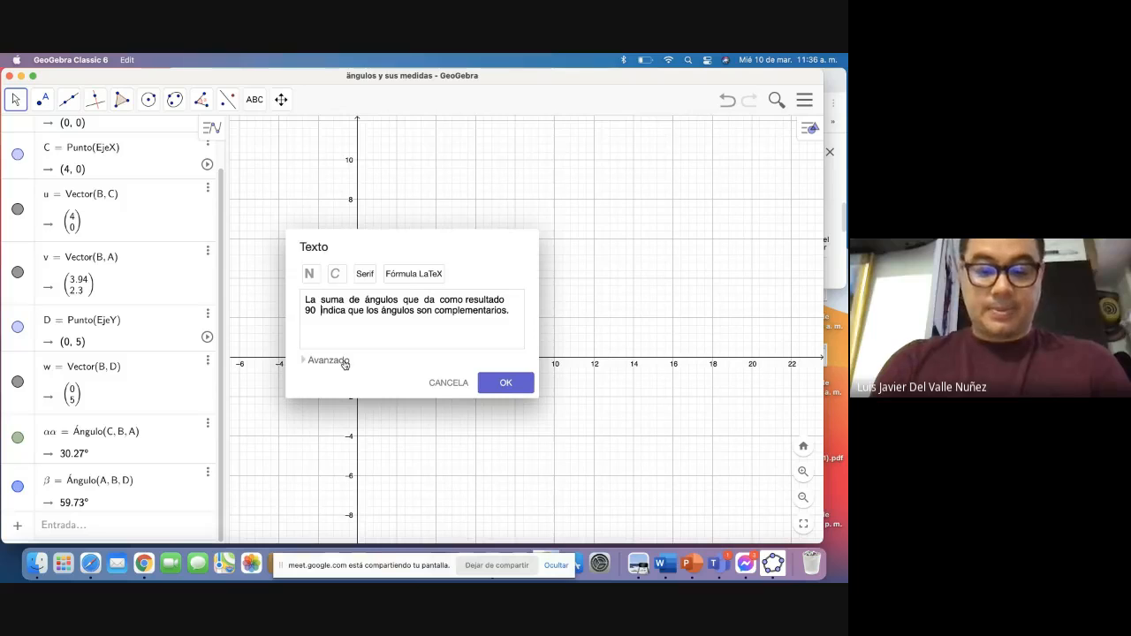
pyautogui.write('grados i')
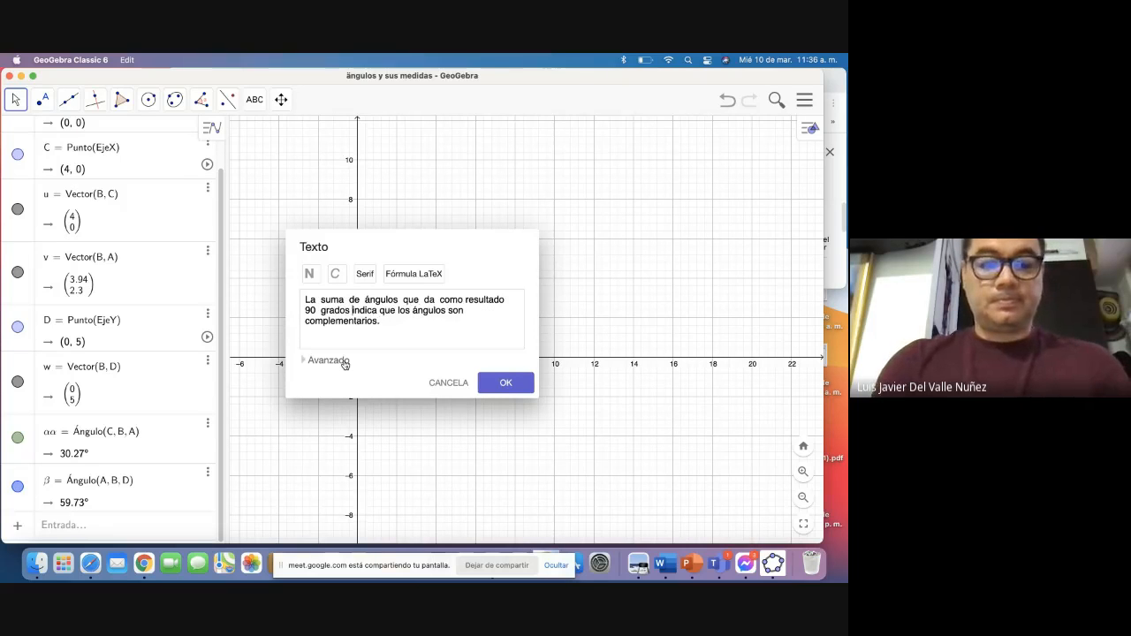
# Step: Widen the remaining word gaps from "indica" to "son" and place the finished text above the vectors in the graph
pyautogui.click(383, 310)
pyautogui.click(401, 314)
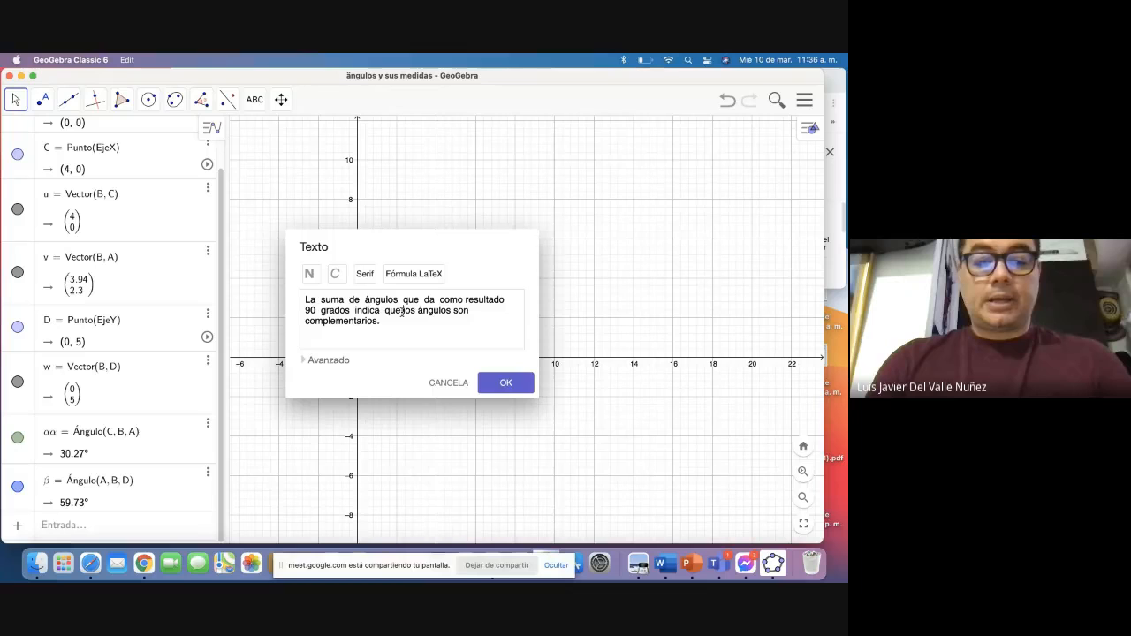
pyautogui.click(421, 310)
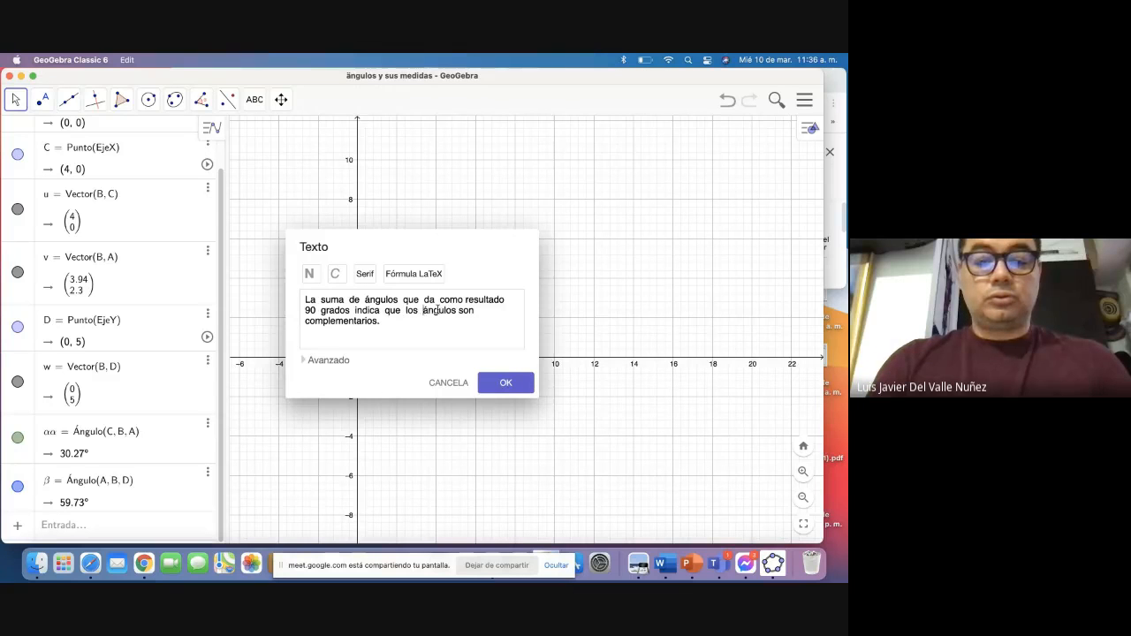
pyautogui.click(459, 311)
pyautogui.click(477, 312)
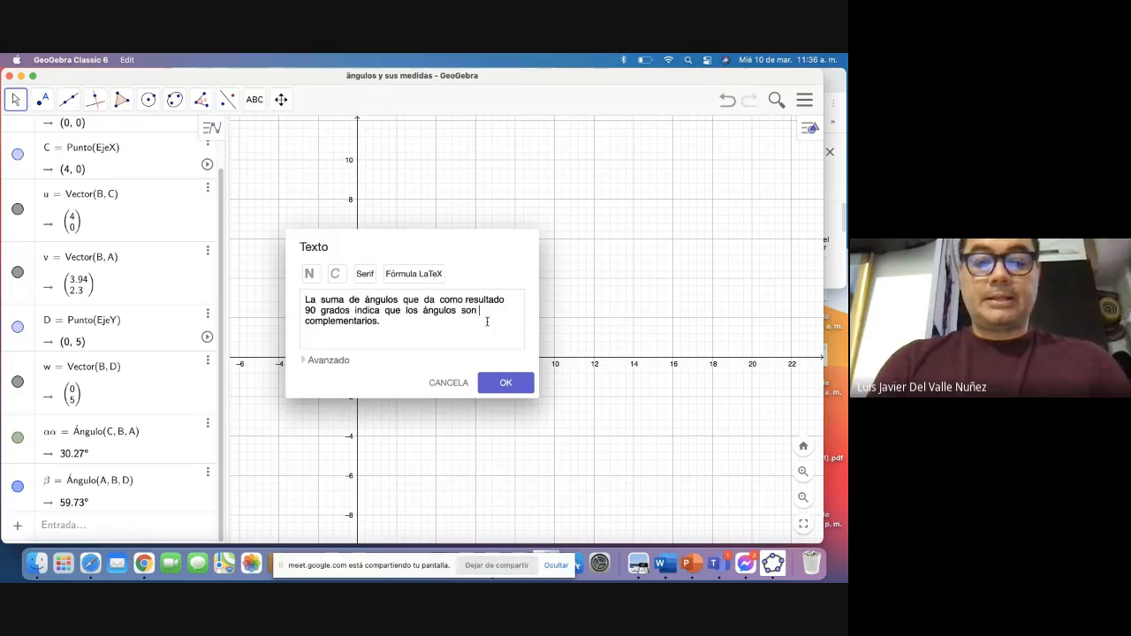
pyautogui.click(500, 385)
pyautogui.moveTo(684, 239); pyautogui.dragTo(472, 184)
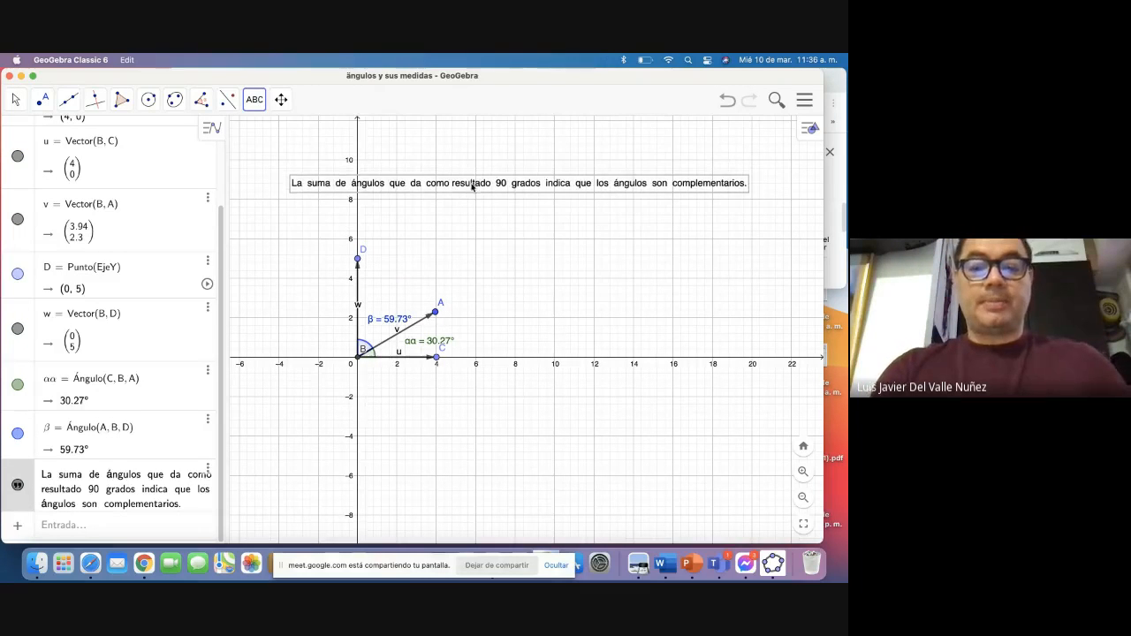
pyautogui.click(601, 274)
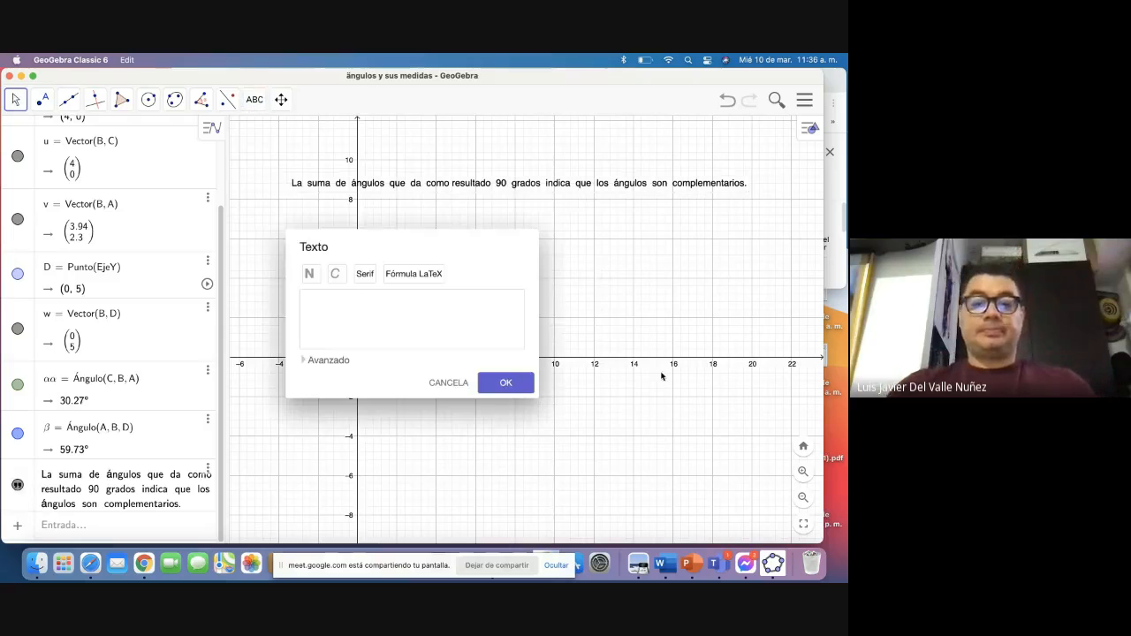
pyautogui.click(448, 382)
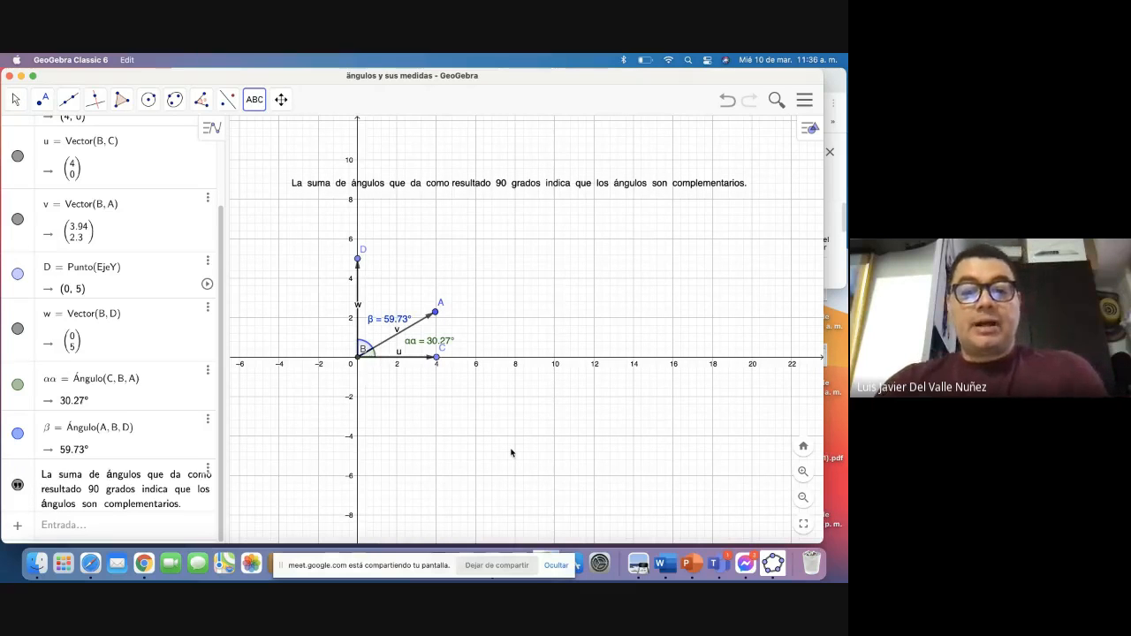
pyautogui.click(355, 263)
pyautogui.click(449, 382)
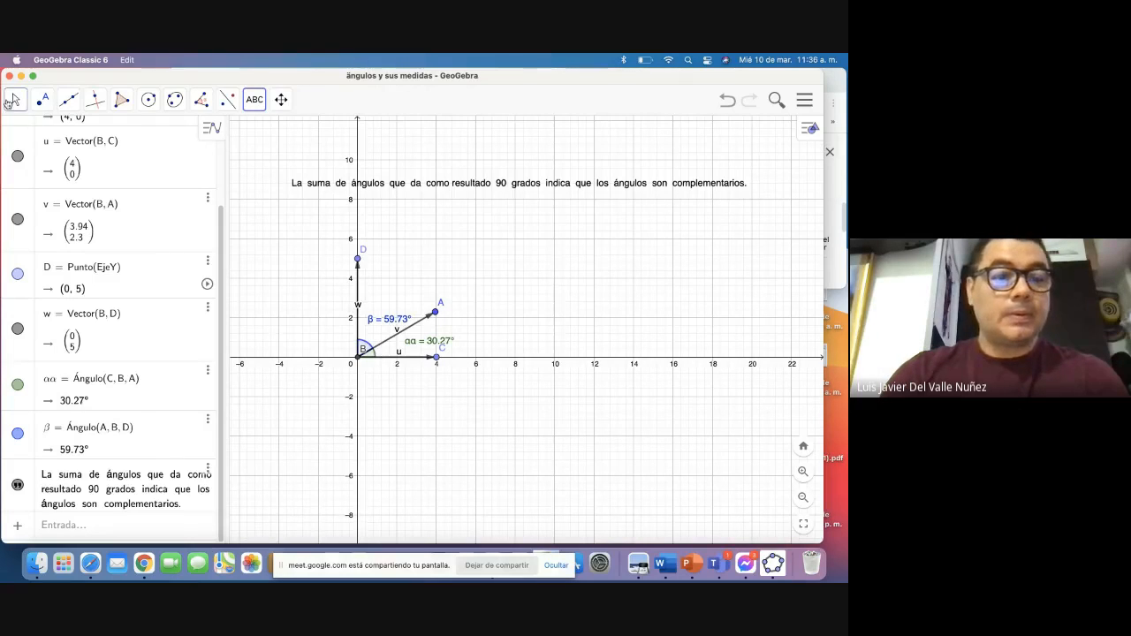
# Step: Shift point D to (0, 4.91) and move point A across the y-axis to about (-2.48, 3.45)
pyautogui.click(15, 99)
pyautogui.moveTo(358, 259)
pyautogui.mouseDown()
pyautogui.moveTo(329, 263)
pyautogui.moveTo(365, 265)
pyautogui.moveTo(358, 305)
pyautogui.moveTo(358, 260)
pyautogui.mouseUp()
pyautogui.moveTo(436, 314); pyautogui.dragTo(309, 289)
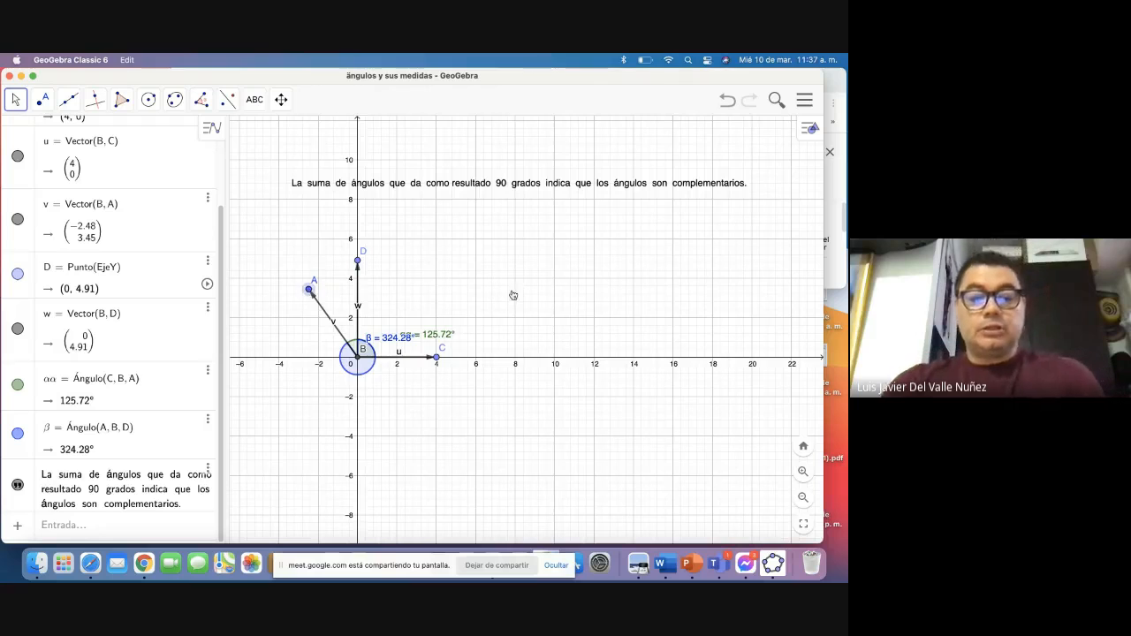
# Step: Move point A back between vectors u and w to about (6.78, 4.1) and reposition the angle labels
pyautogui.moveTo(452, 339); pyautogui.dragTo(495, 318)
pyautogui.moveTo(394, 344); pyautogui.dragTo(347, 318)
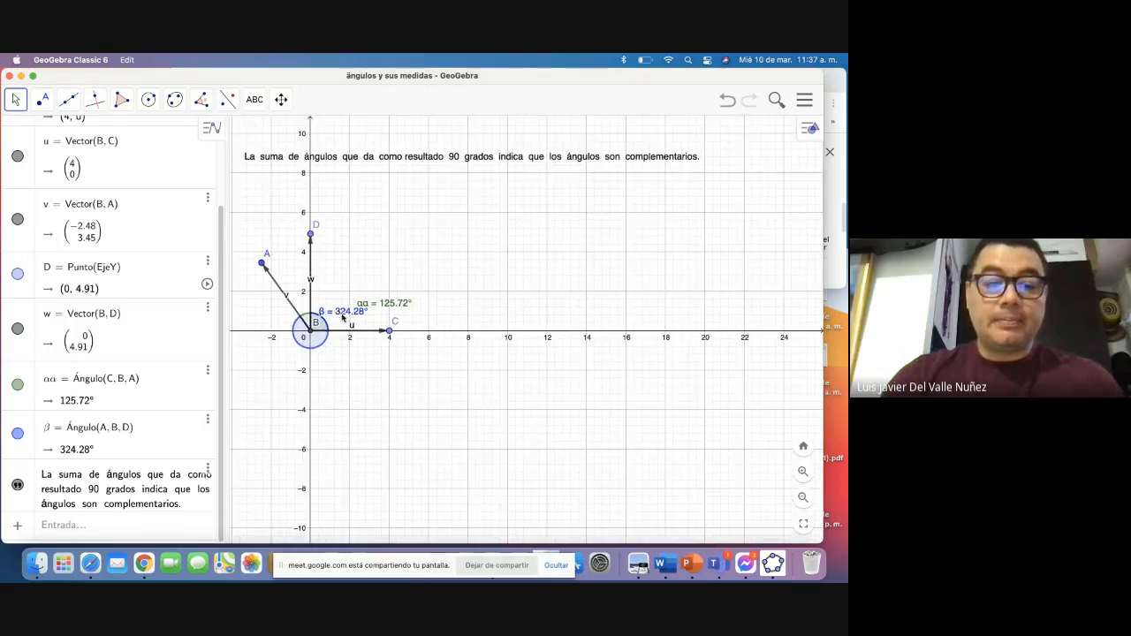
pyautogui.moveTo(463, 302); pyautogui.dragTo(547, 299)
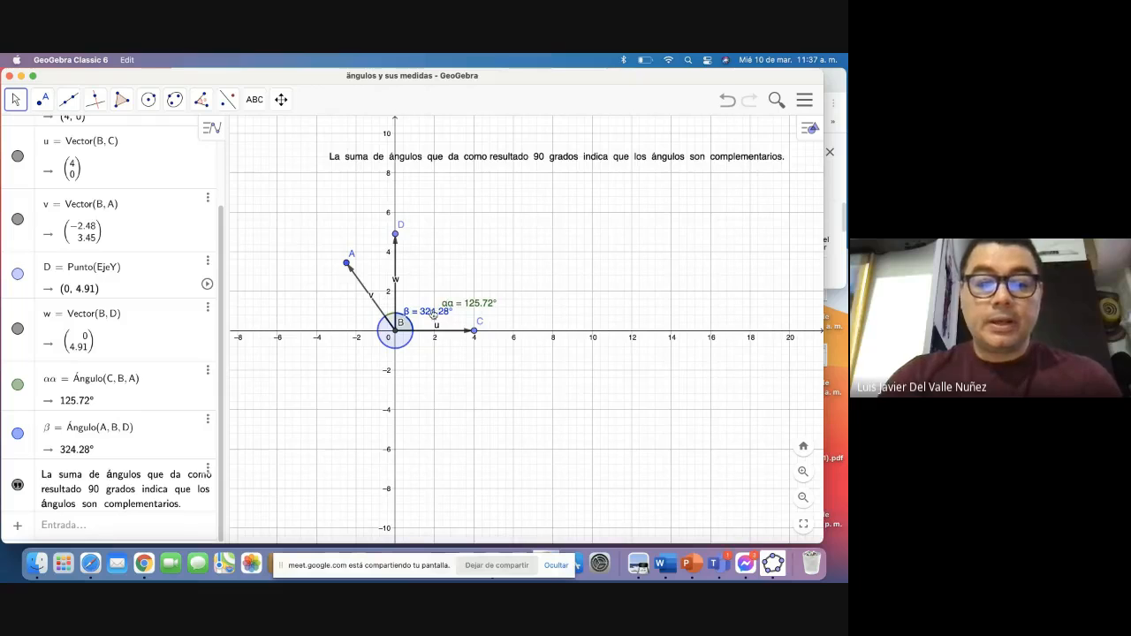
pyautogui.moveTo(433, 313); pyautogui.dragTo(525, 261)
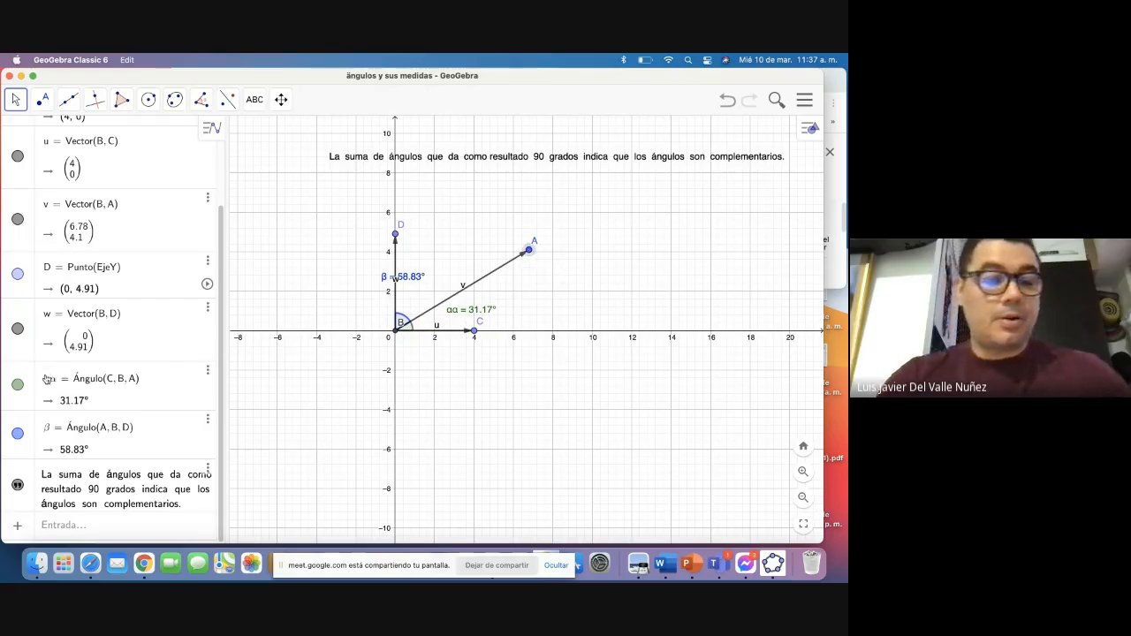
# Step: Delete the vectors w, v and u from the construction
pyautogui.press('Delete')
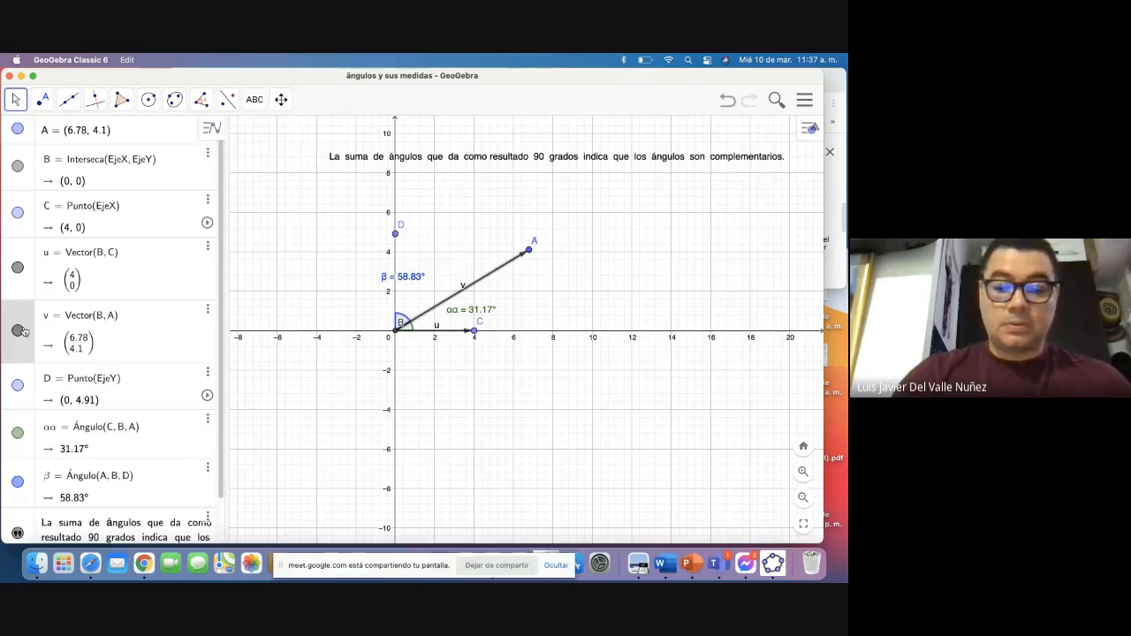
pyautogui.press('Delete')
pyautogui.click(18, 267)
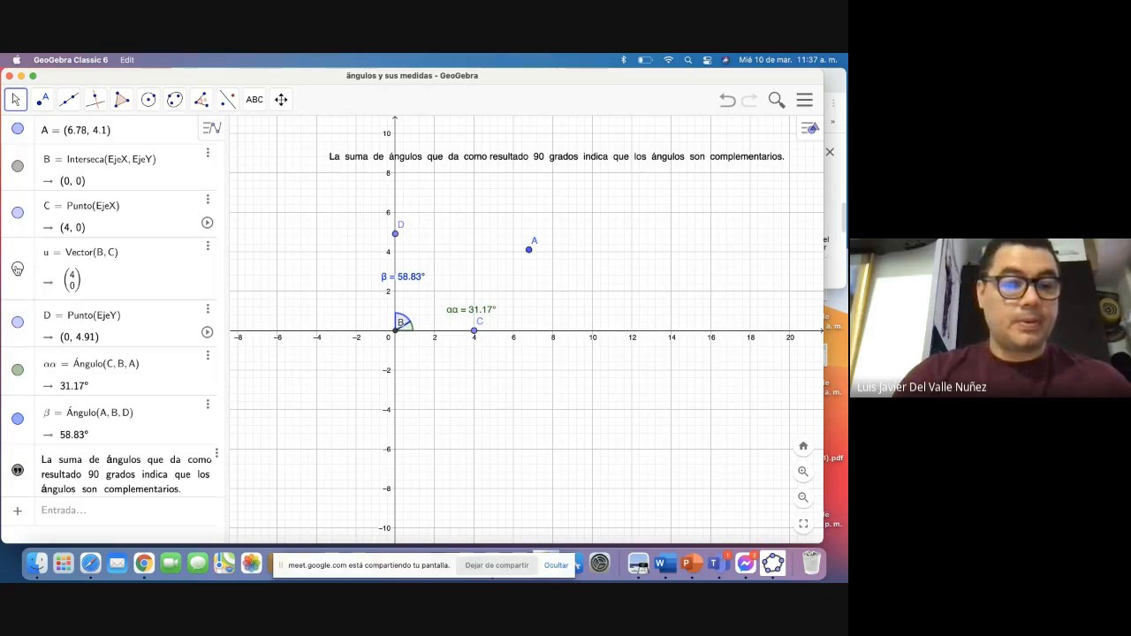
pyautogui.click(208, 245)
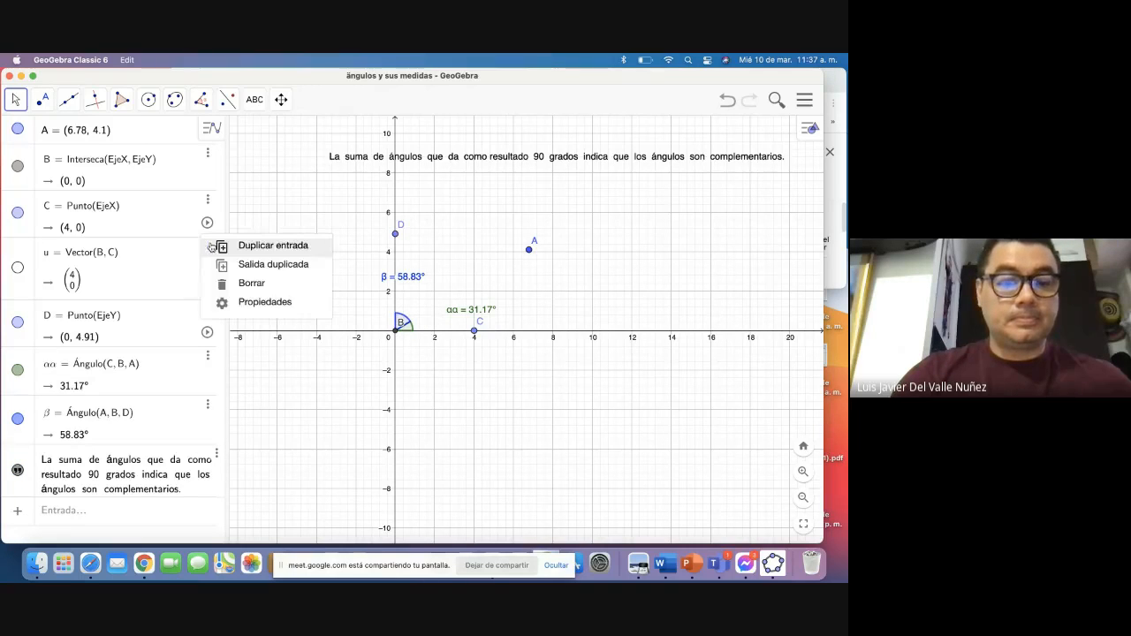
pyautogui.click(235, 282)
# Step: Delete the angles αα and β and the point D on the y-axis
pyautogui.click(209, 294)
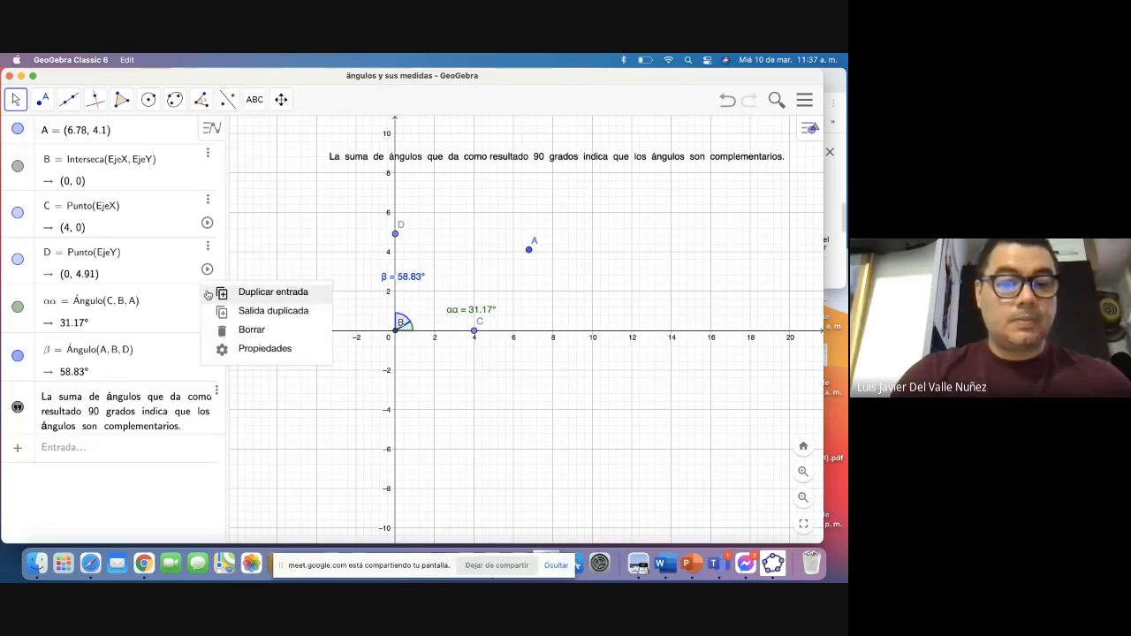
pyautogui.click(235, 331)
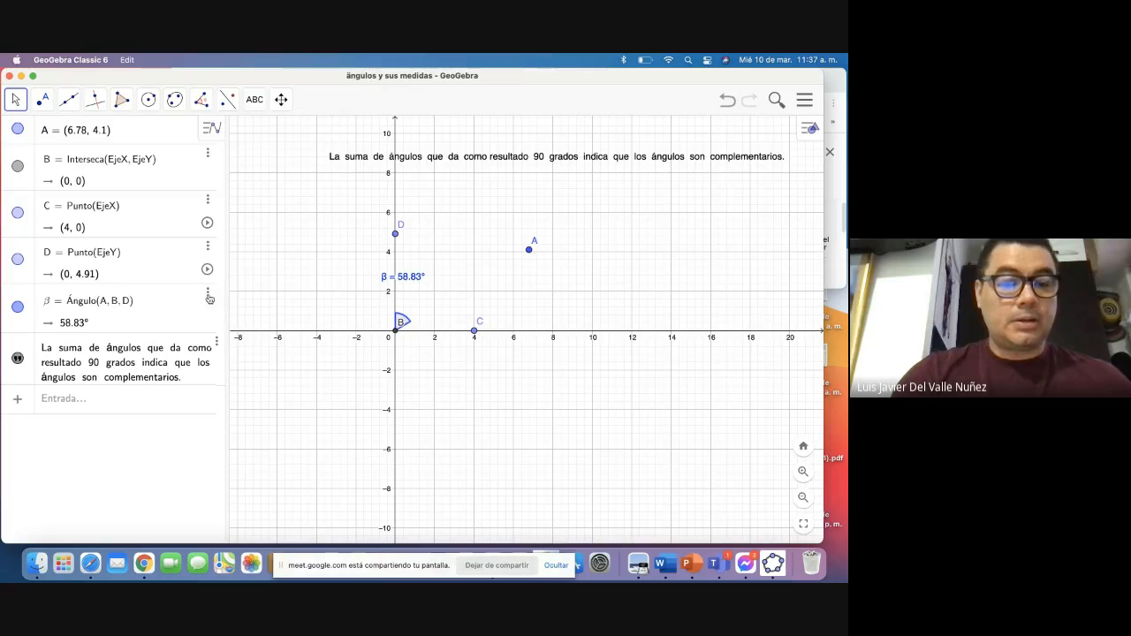
pyautogui.click(209, 292)
pyautogui.click(235, 328)
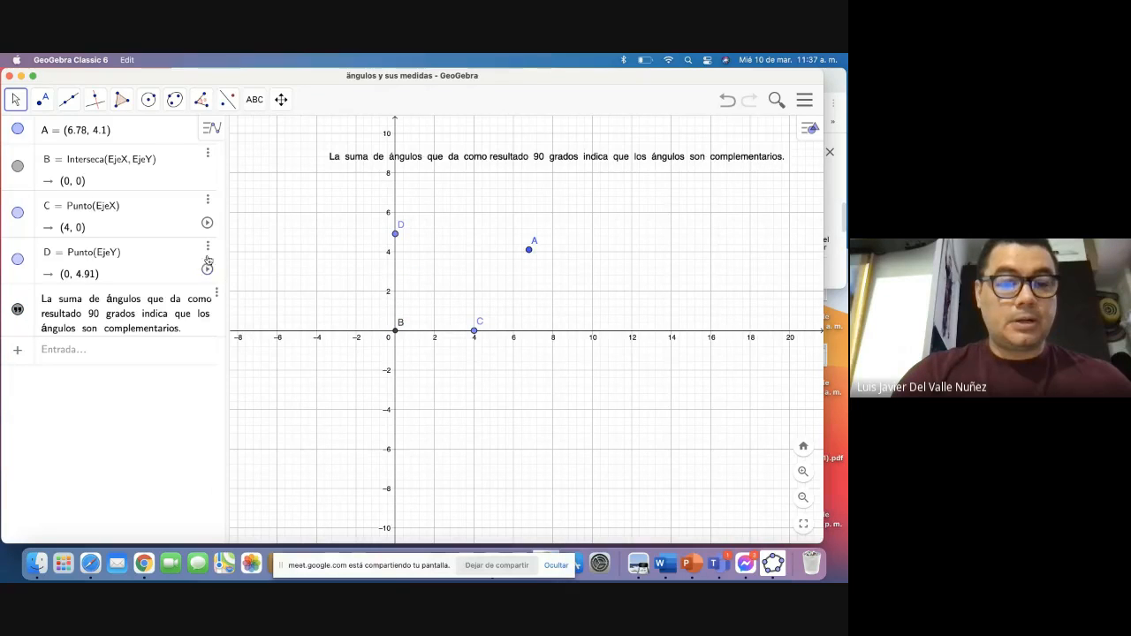
pyautogui.click(208, 247)
pyautogui.click(239, 285)
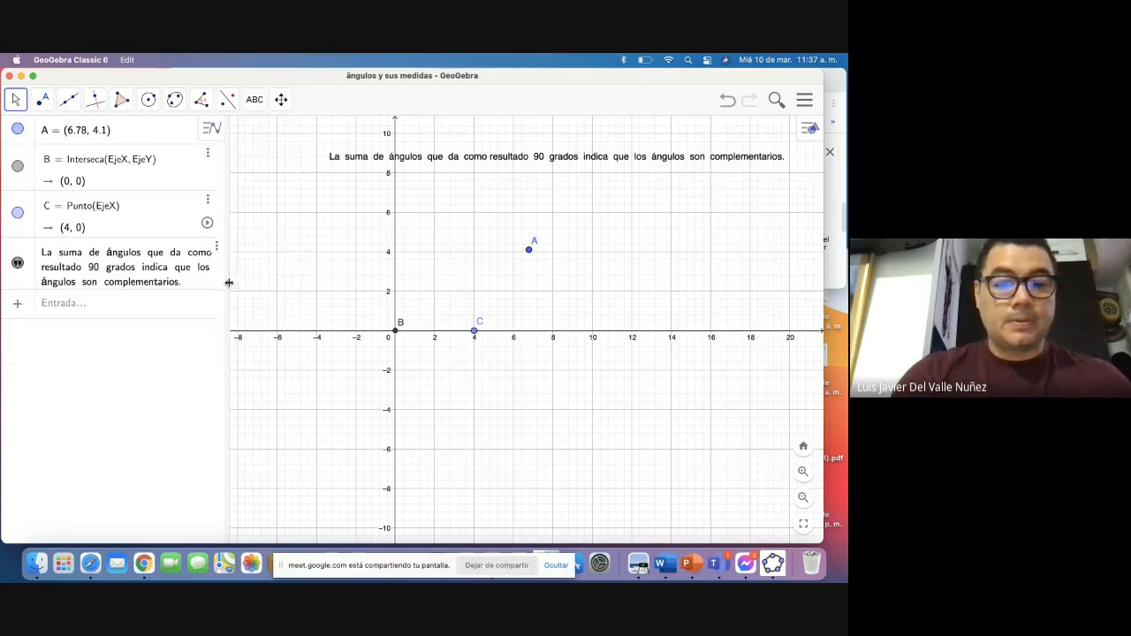
# Step: Delete point C on the x-axis, point B at the origin and point A, keeping the complementary-angles text
pyautogui.click(208, 201)
pyautogui.click(244, 237)
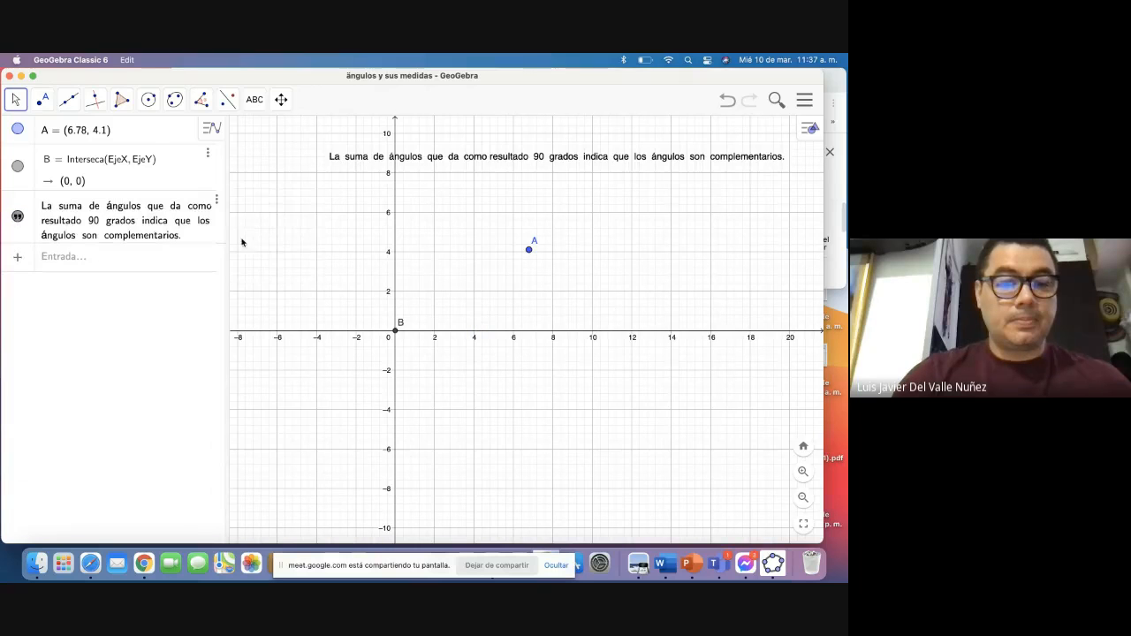
pyautogui.click(206, 155)
pyautogui.click(237, 190)
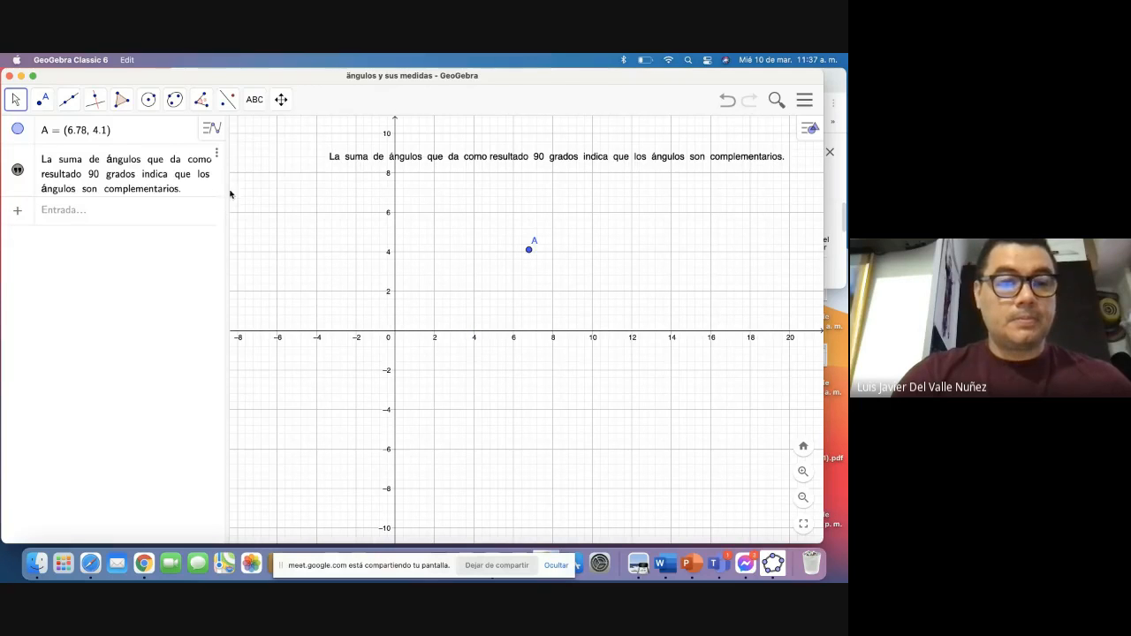
pyautogui.click(171, 126)
pyautogui.click(216, 128)
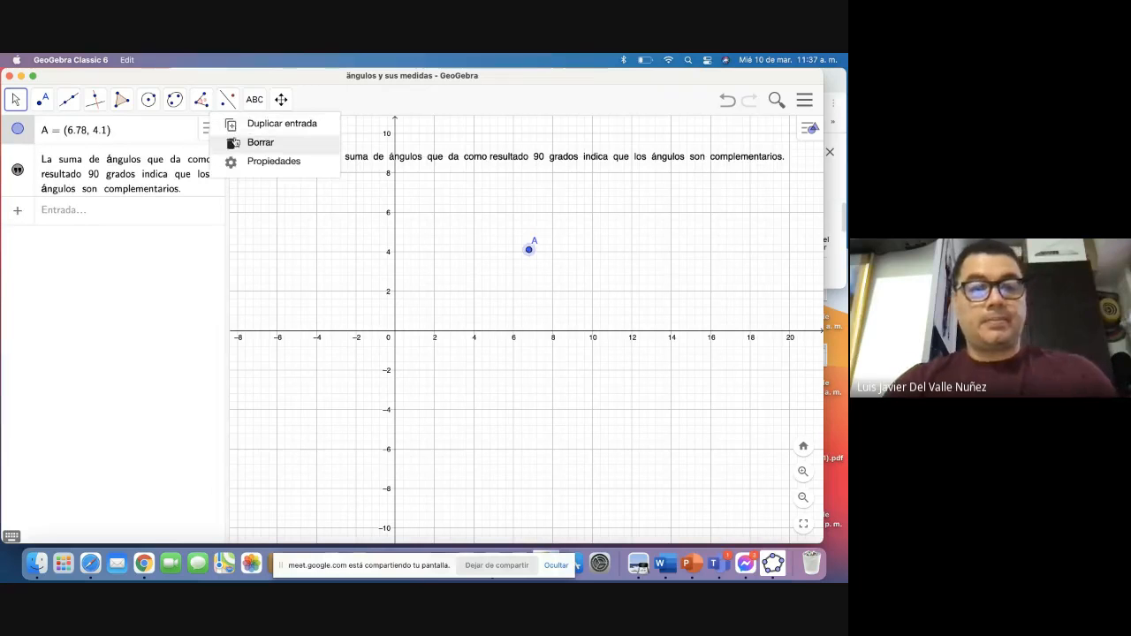
pyautogui.click(237, 141)
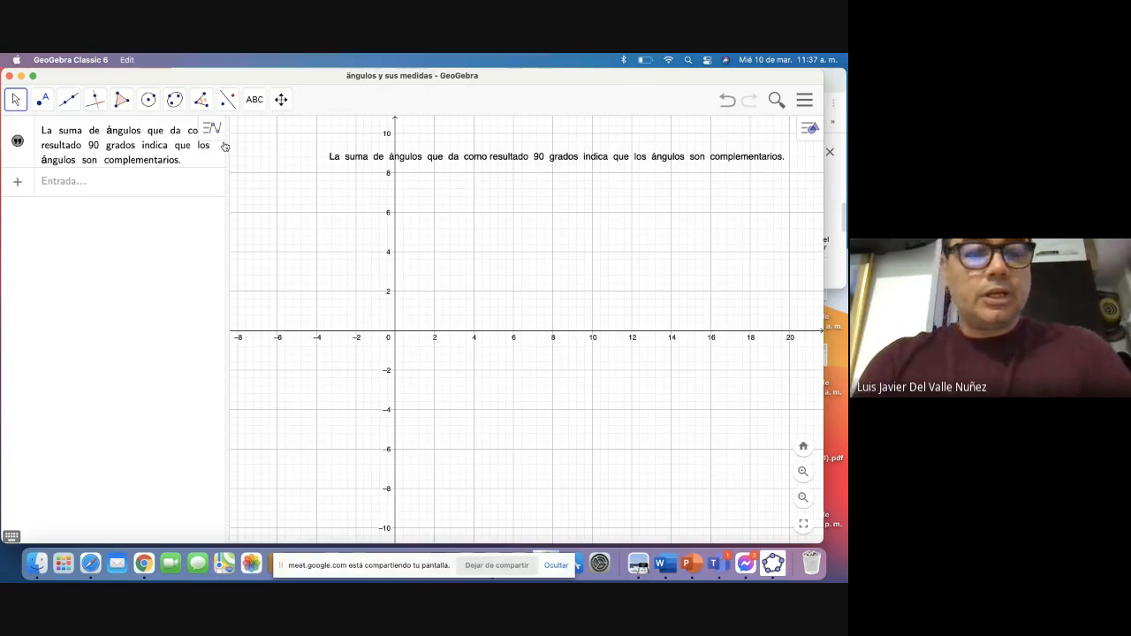
# Step: Place point A at (6, 0), B at the origin, C at (4, 4) and D at (-8, 0)
pyautogui.click(48, 104)
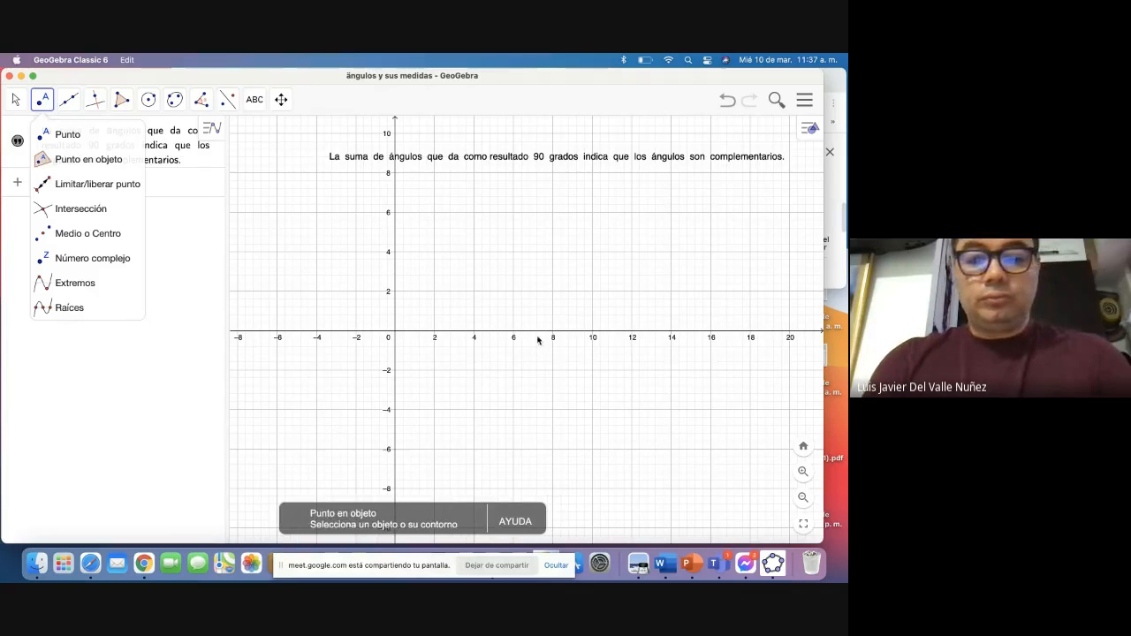
pyautogui.click(513, 332)
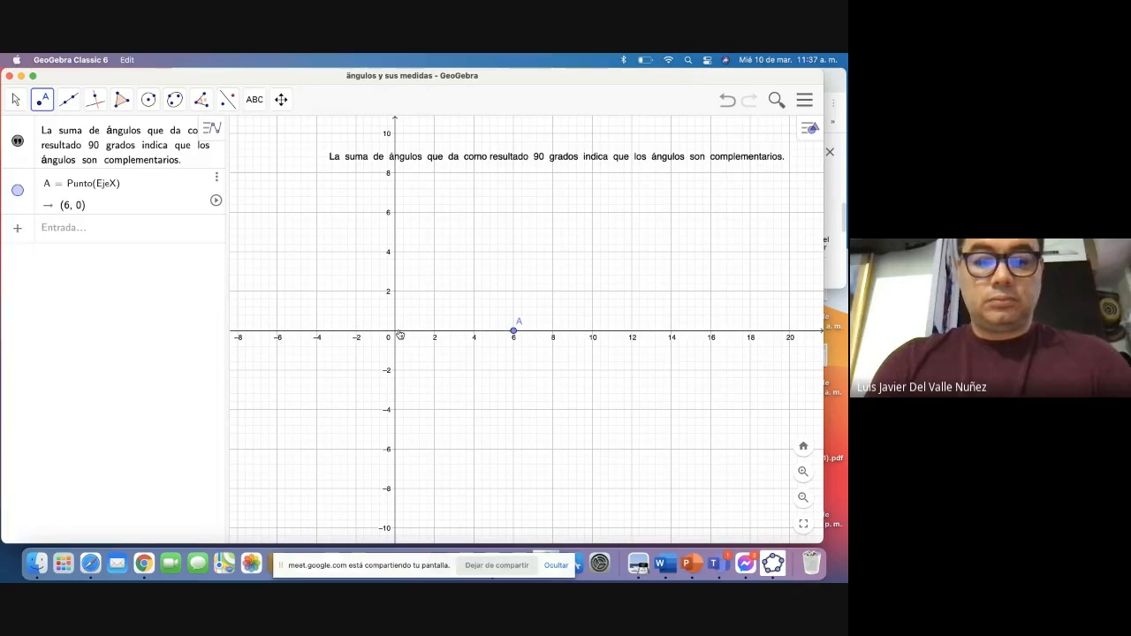
pyautogui.click(396, 333)
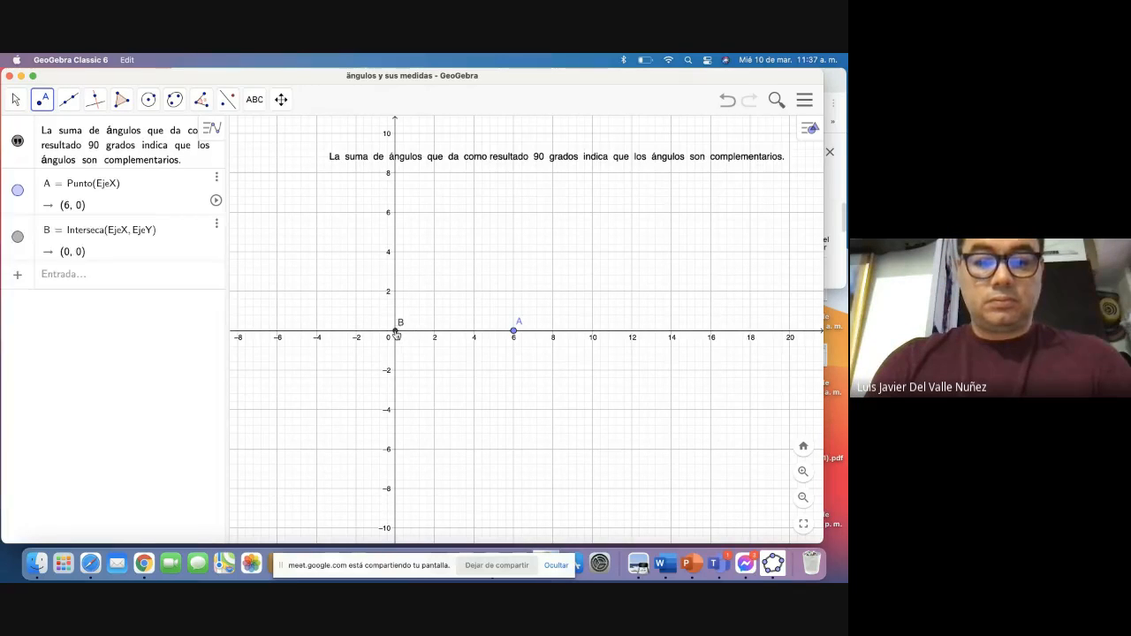
pyautogui.click(473, 252)
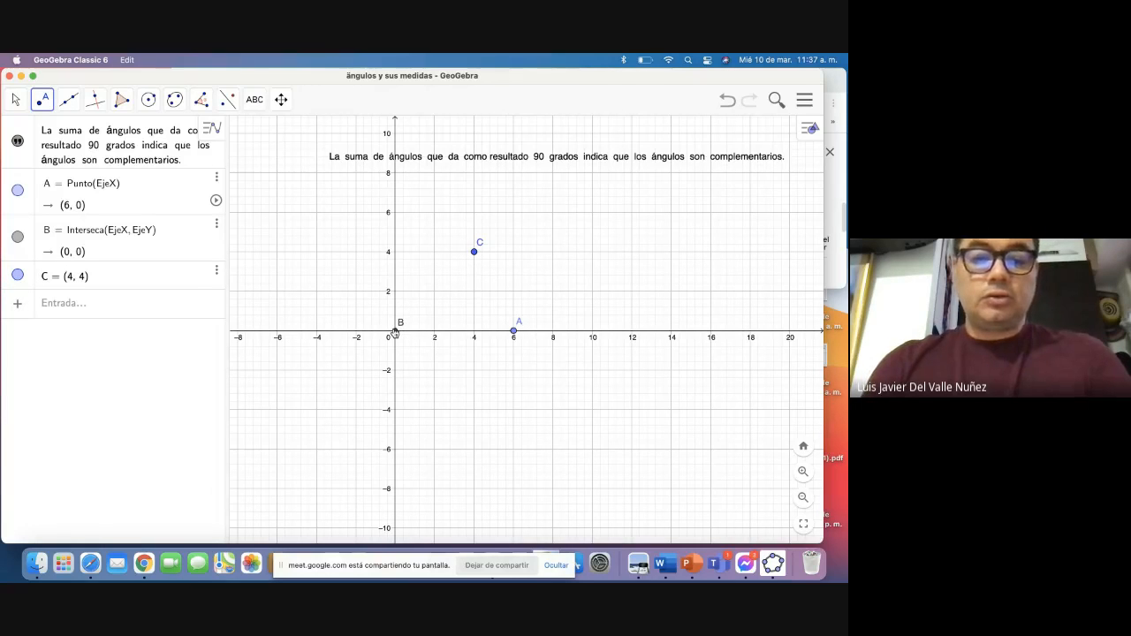
pyautogui.click(239, 332)
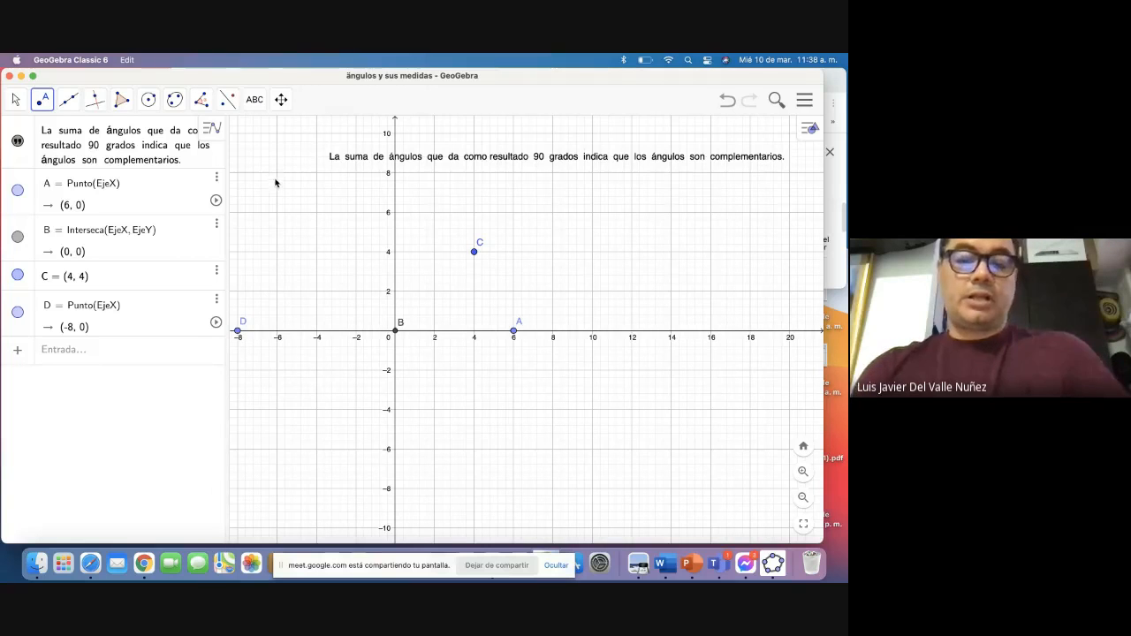
# Step: Draw three vectors starting at B and ending at points A, C and D
pyautogui.click(68, 99)
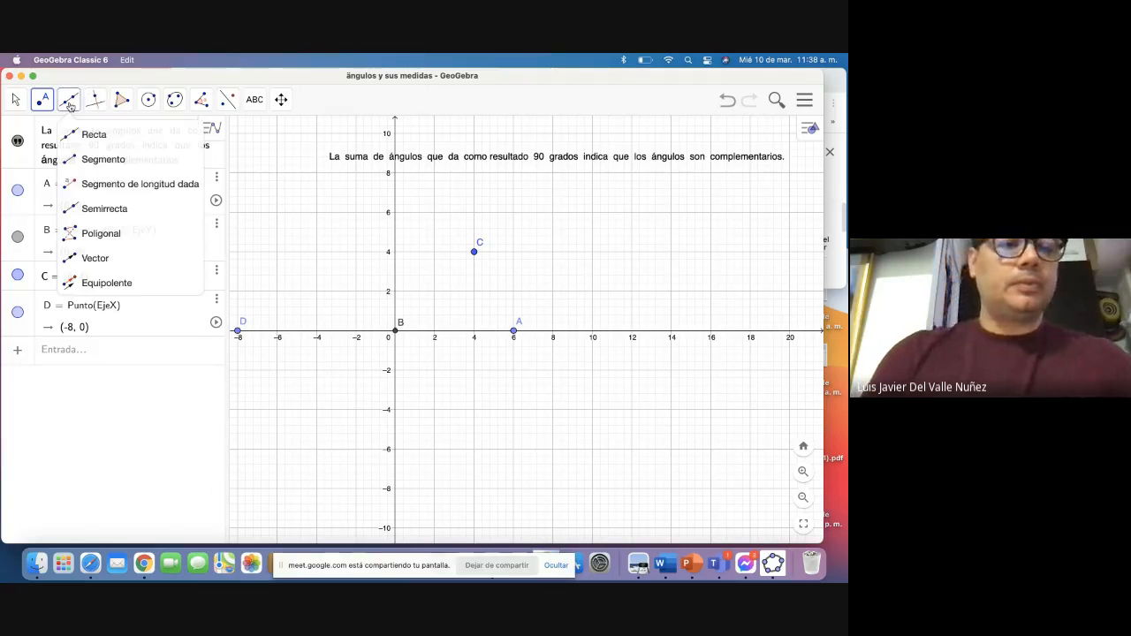
pyautogui.click(76, 257)
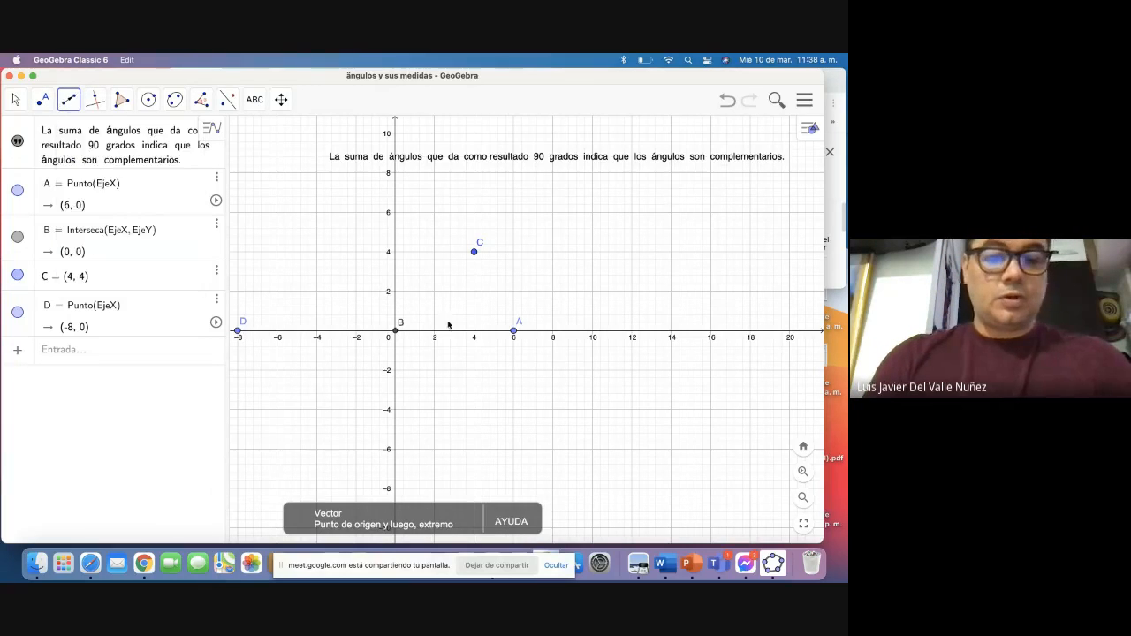
pyautogui.click(396, 332)
pyautogui.click(512, 335)
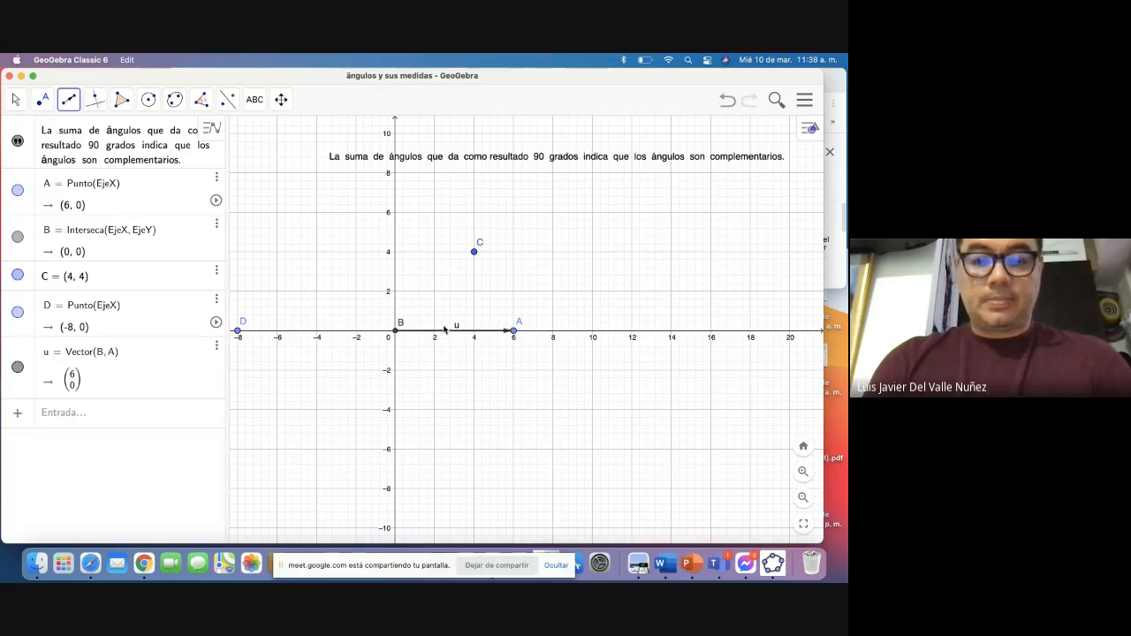
pyautogui.click(397, 332)
pyautogui.click(474, 253)
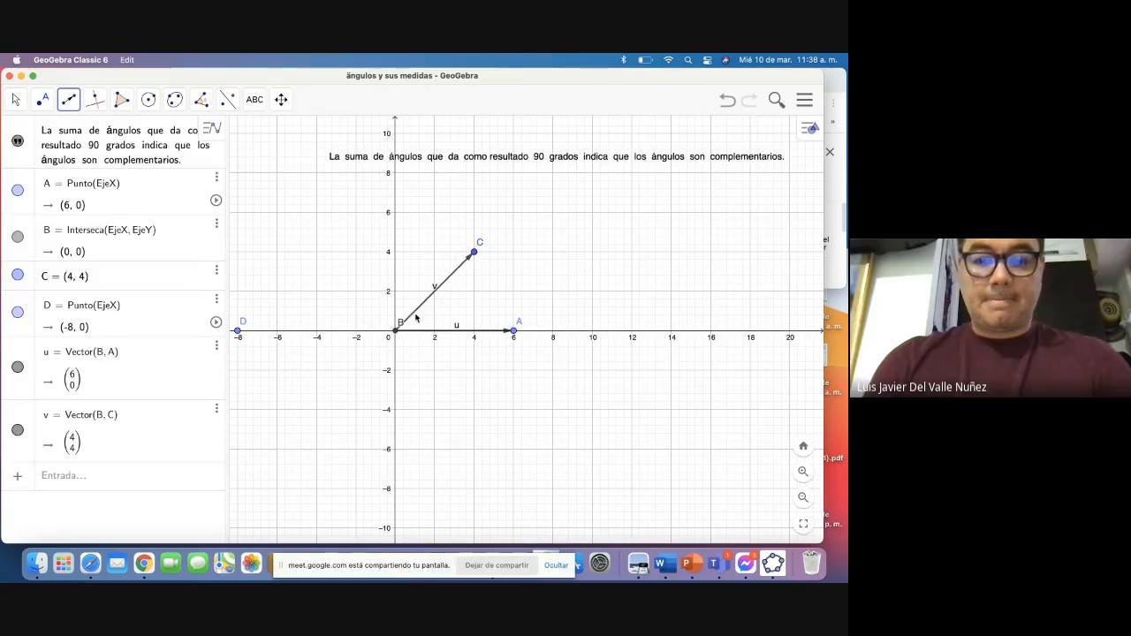
pyautogui.click(238, 330)
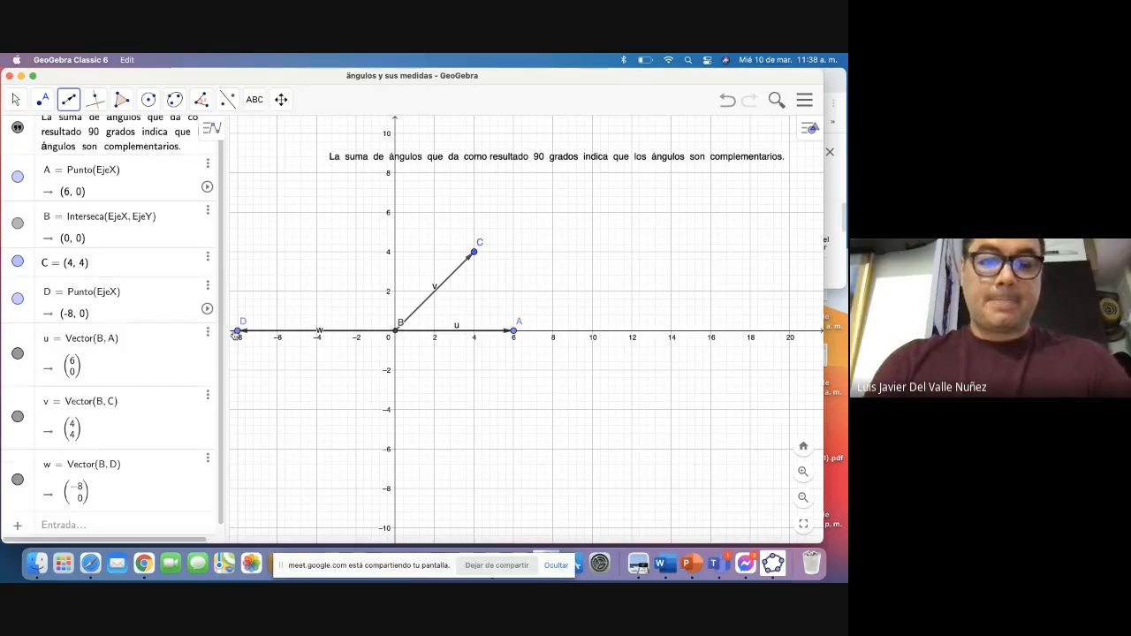
# Step: Create the angle through A, B and C with its vertex at B, and move its label clear of the arc
pyautogui.click(201, 99)
pyautogui.click(214, 132)
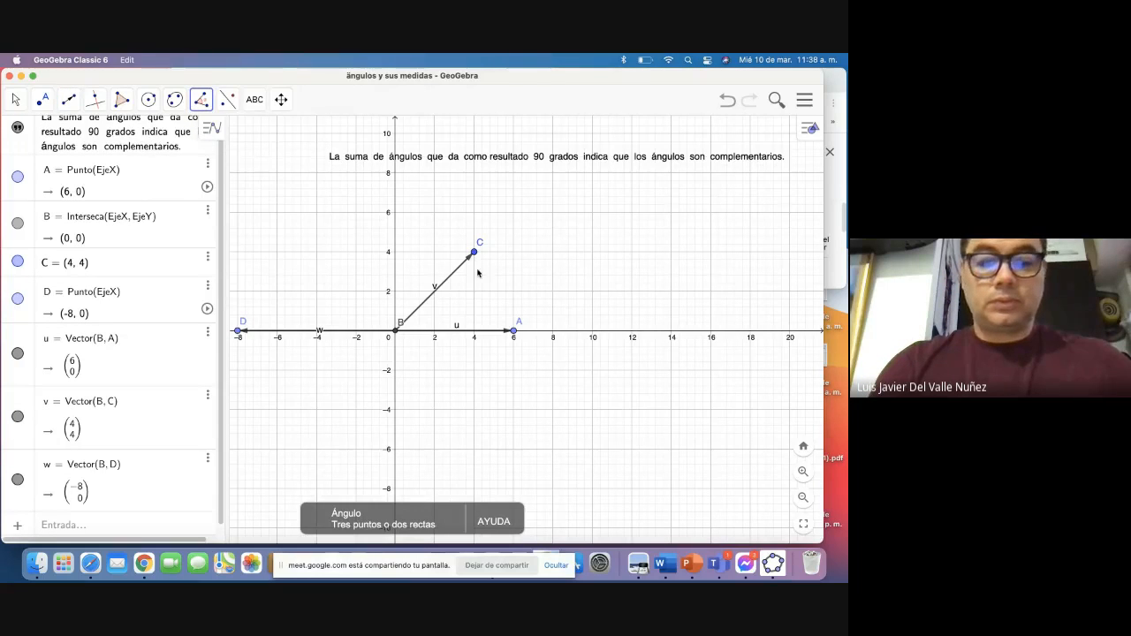
pyautogui.click(514, 331)
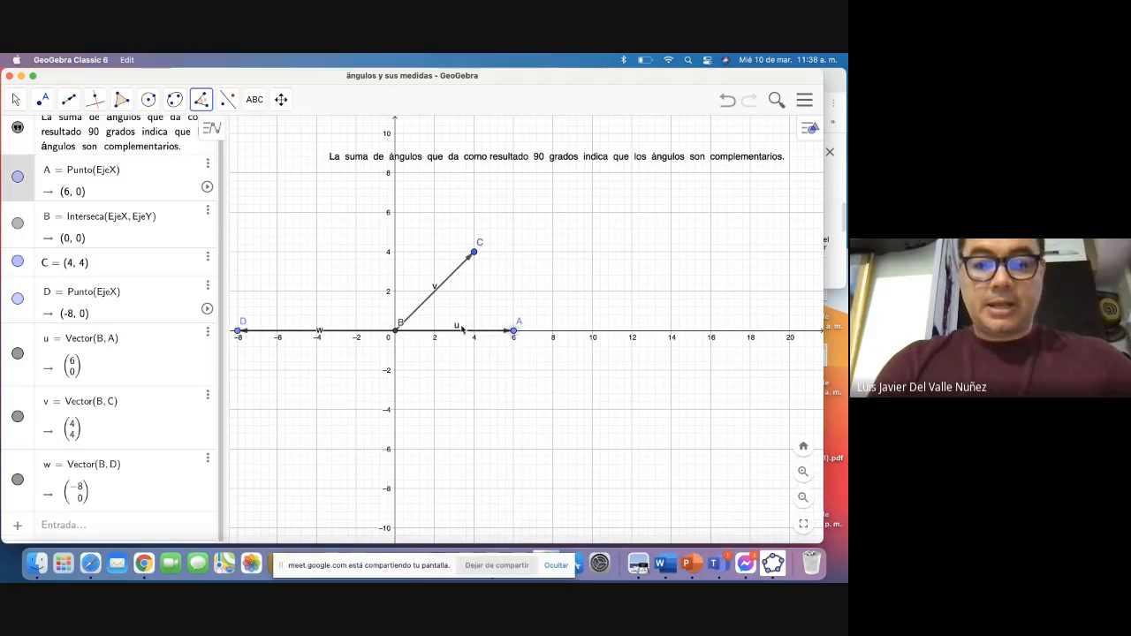
pyautogui.click(474, 253)
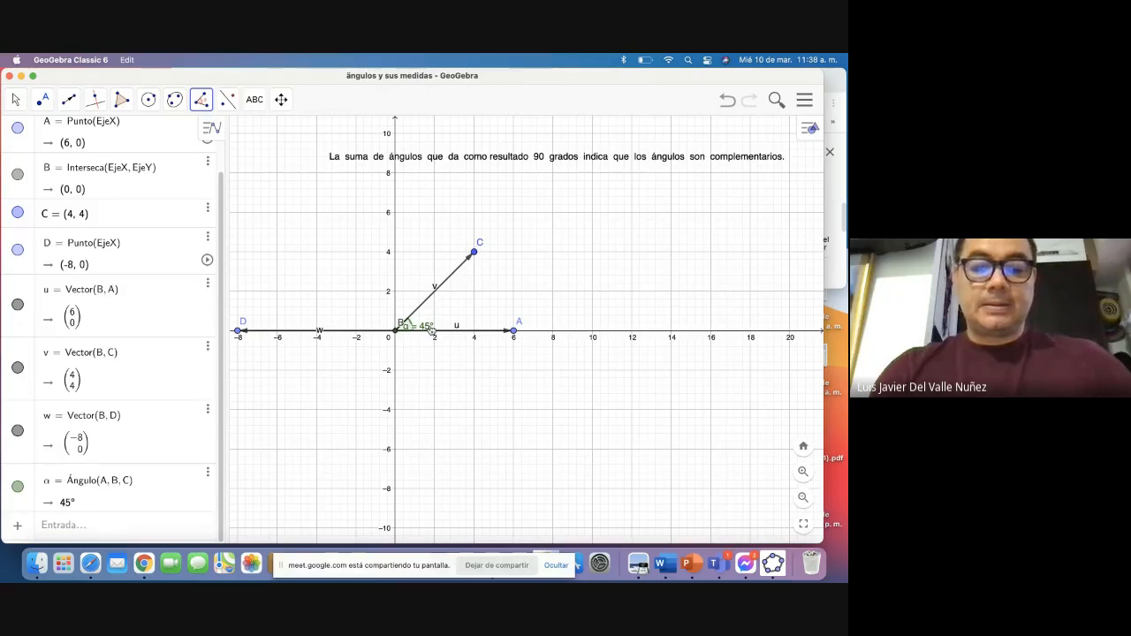
pyautogui.click(15, 100)
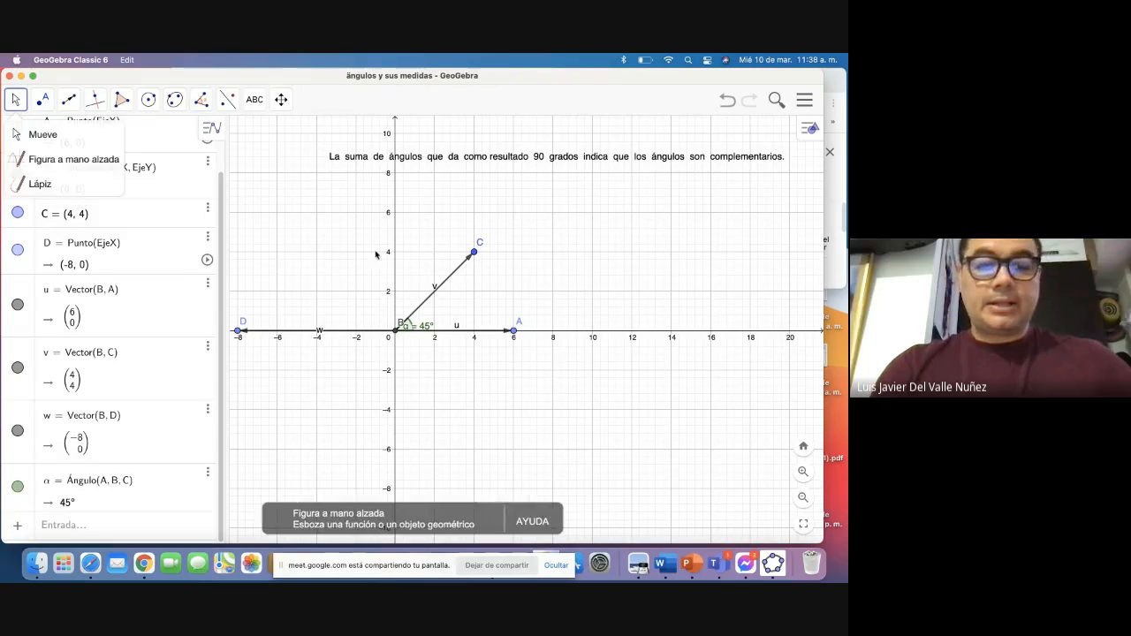
pyautogui.moveTo(422, 329); pyautogui.dragTo(436, 323)
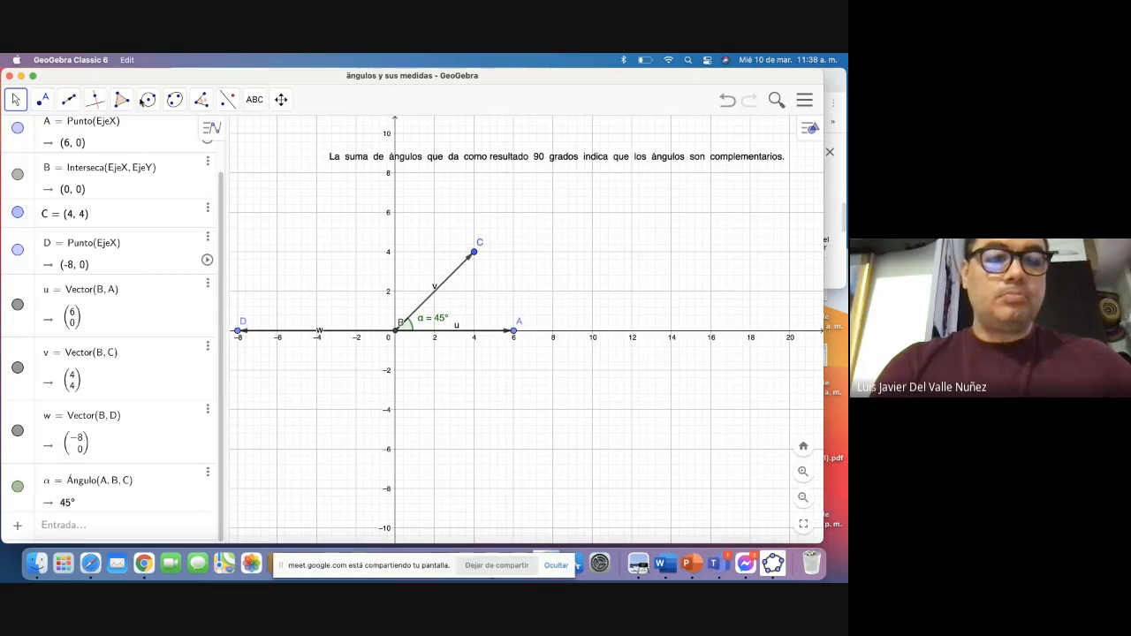
# Step: Try to create the angle through points D, B and C in that order, and undo it
pyautogui.click(199, 104)
pyautogui.click(216, 134)
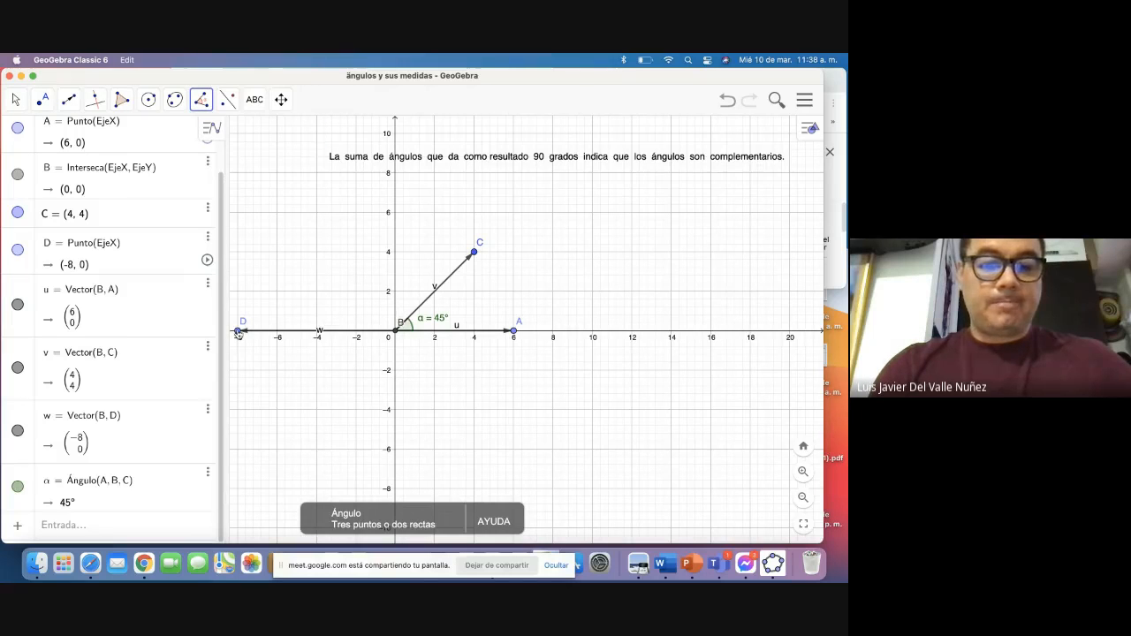
pyautogui.click(397, 332)
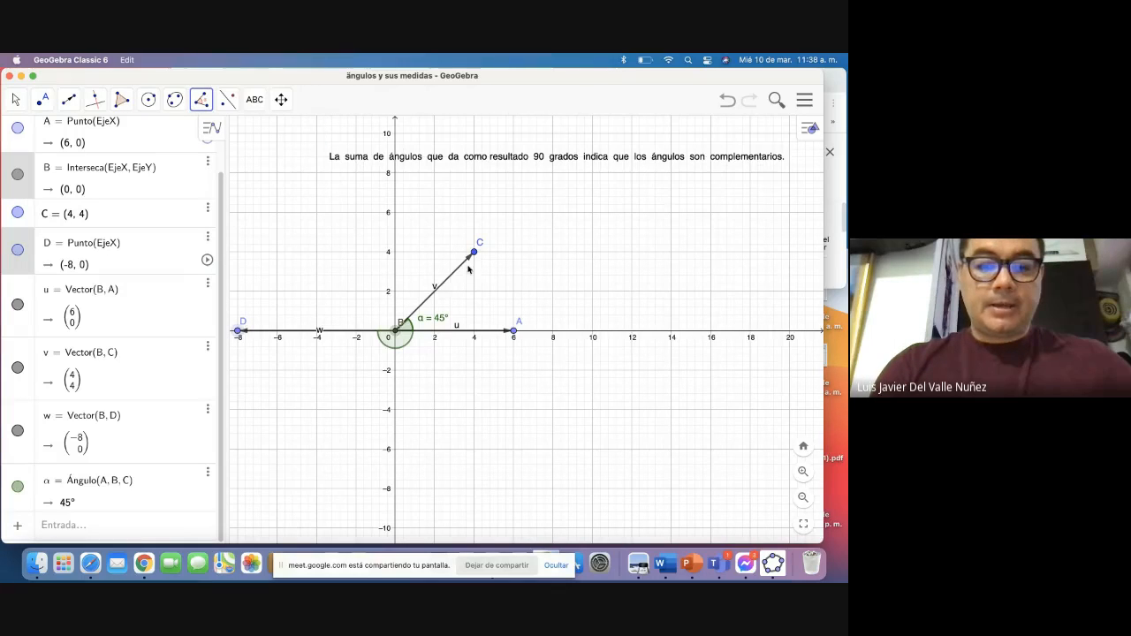
pyautogui.click(474, 253)
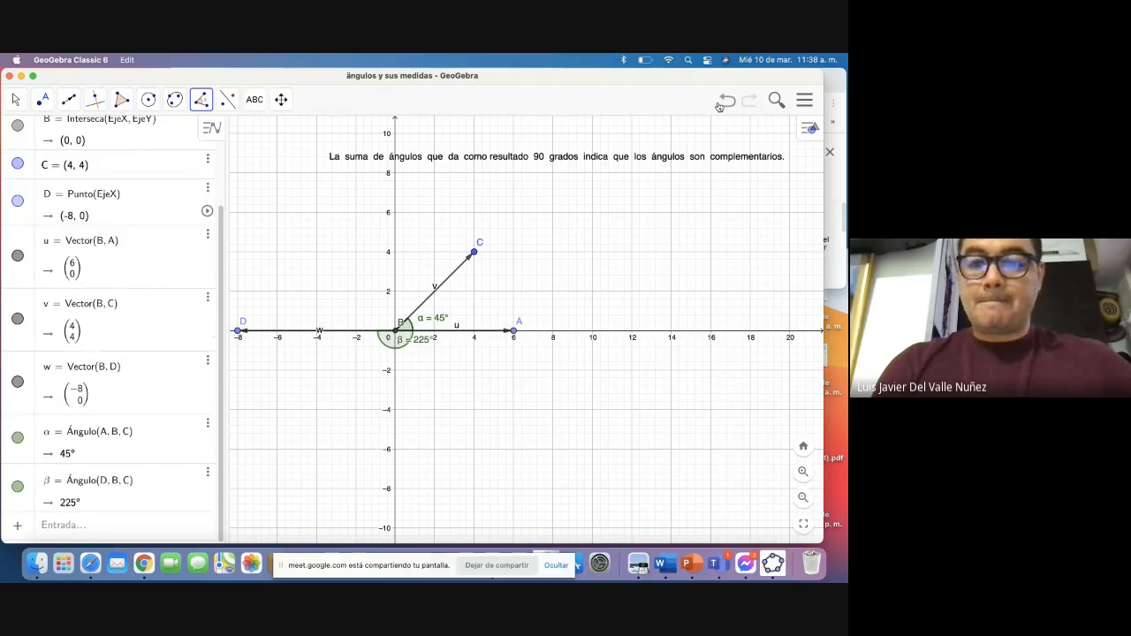
pyautogui.click(722, 102)
# Step: Create the angle through C, B and D in that order, and move its label beside the arc above vector w
pyautogui.click(474, 253)
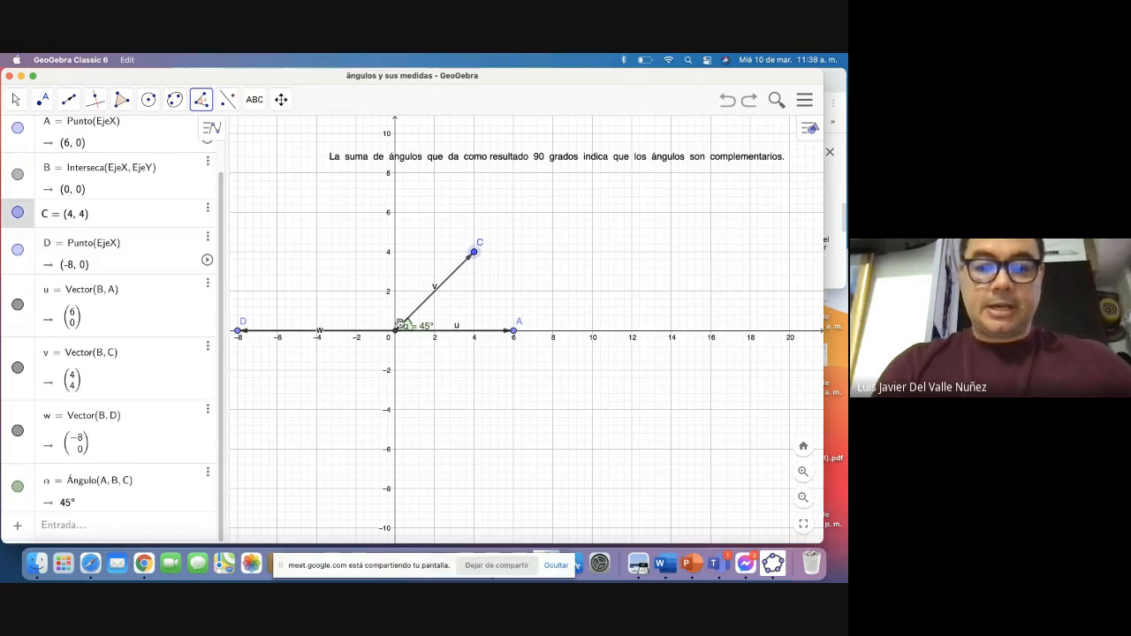
pyautogui.click(398, 330)
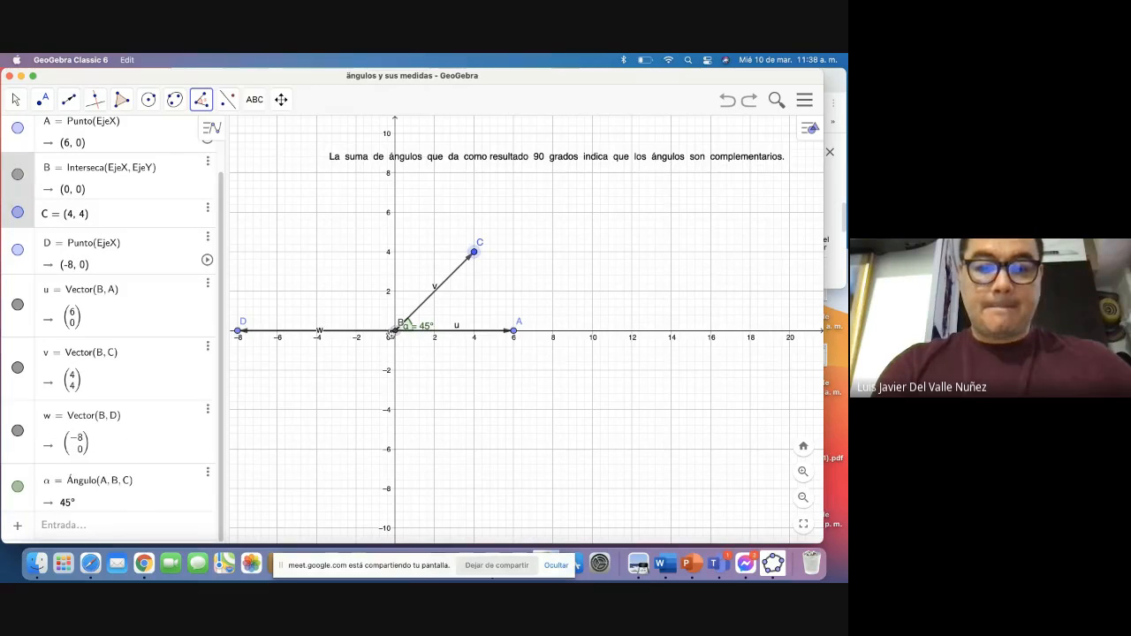
pyautogui.click(238, 332)
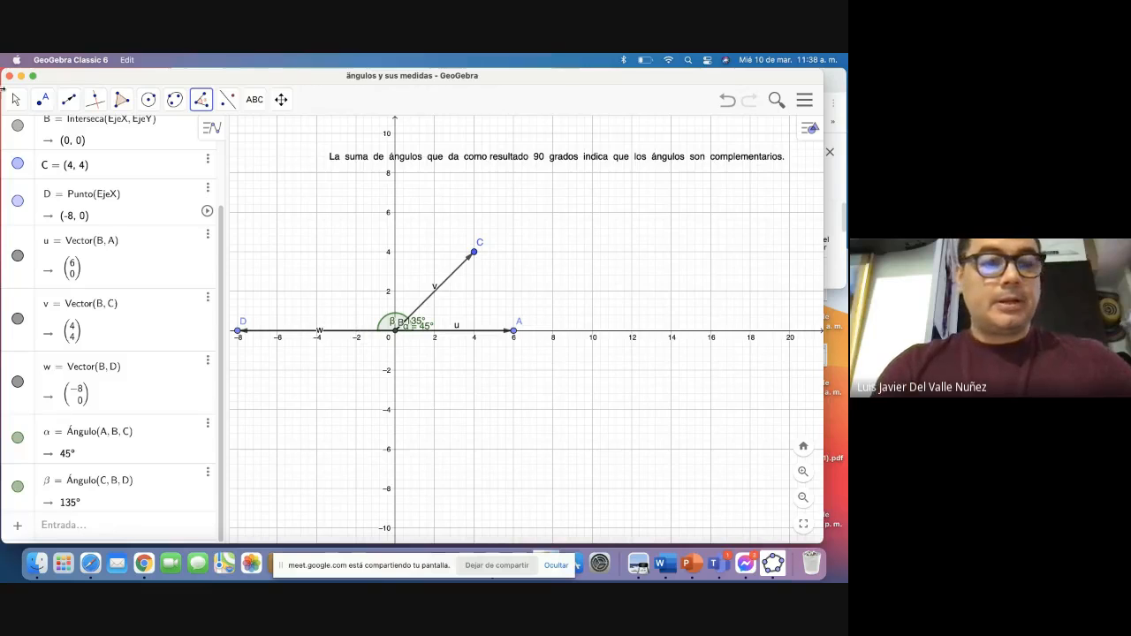
pyautogui.click(14, 99)
pyautogui.moveTo(420, 318); pyautogui.dragTo(377, 298)
# Step: Colour angle β red (#FF0000) and move the label of angle α clear of its arc, between vectors u and v
pyautogui.rightClick(374, 302)
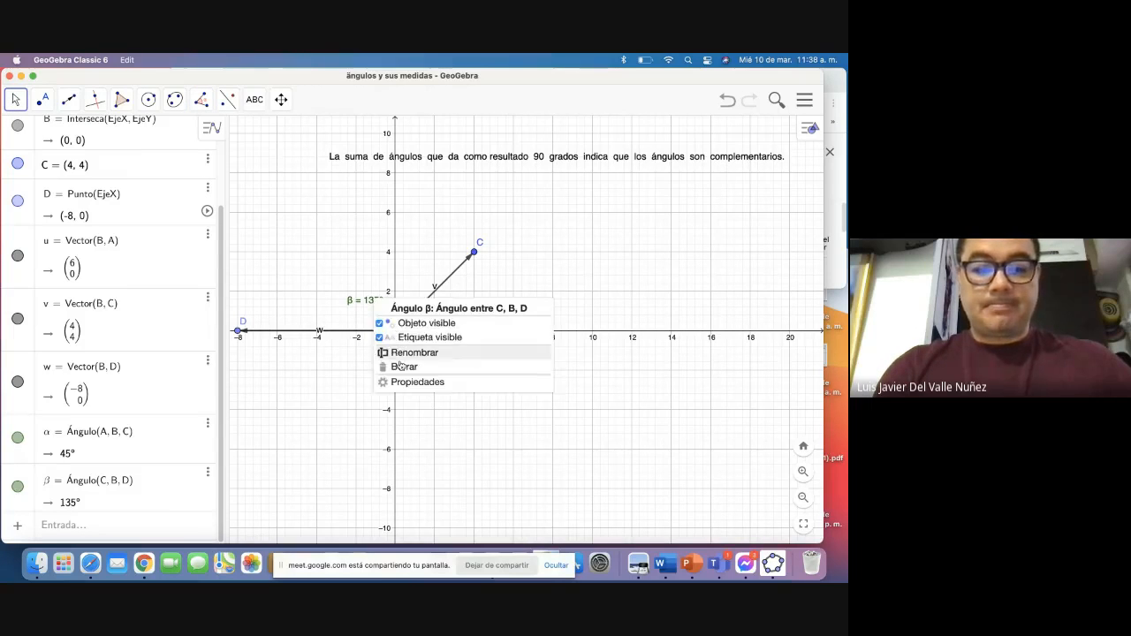
pyautogui.click(404, 381)
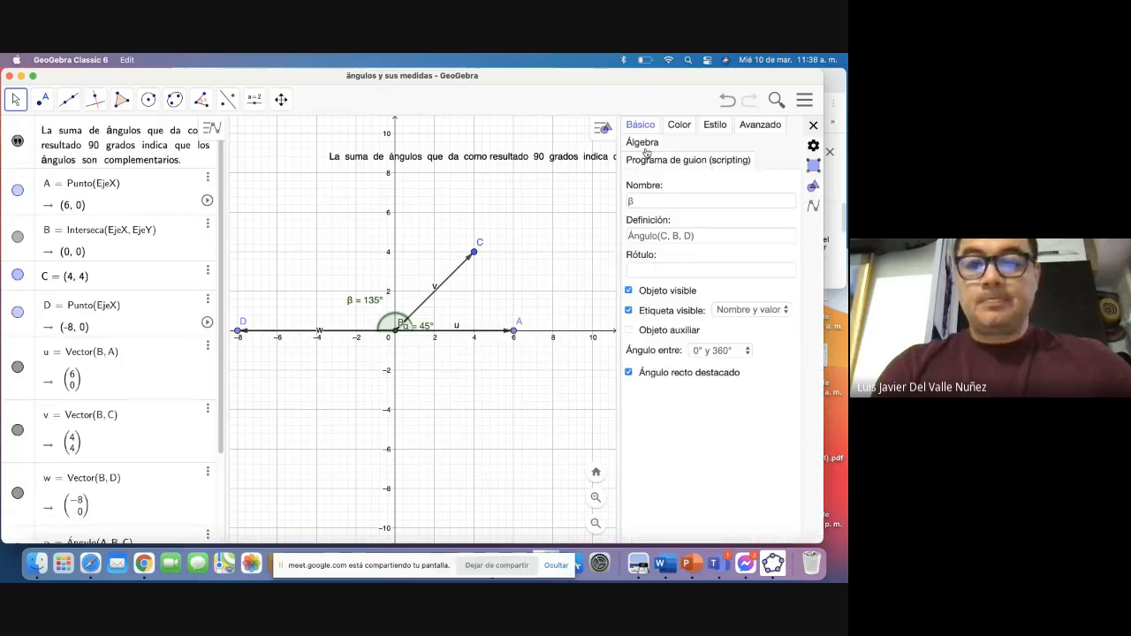
pyautogui.click(678, 125)
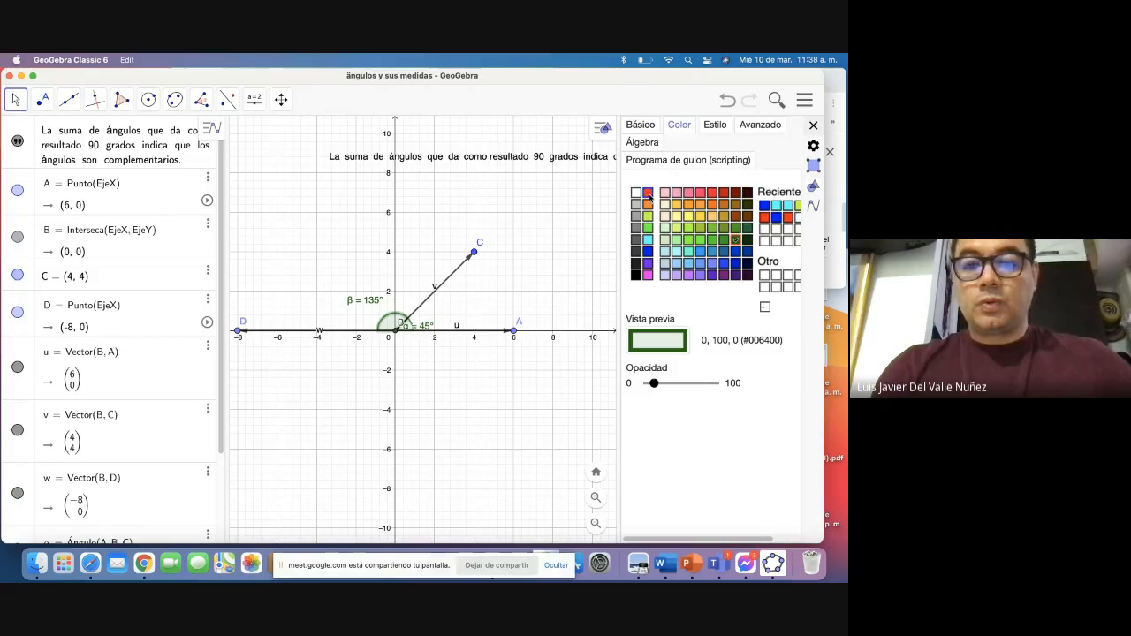
pyautogui.click(649, 193)
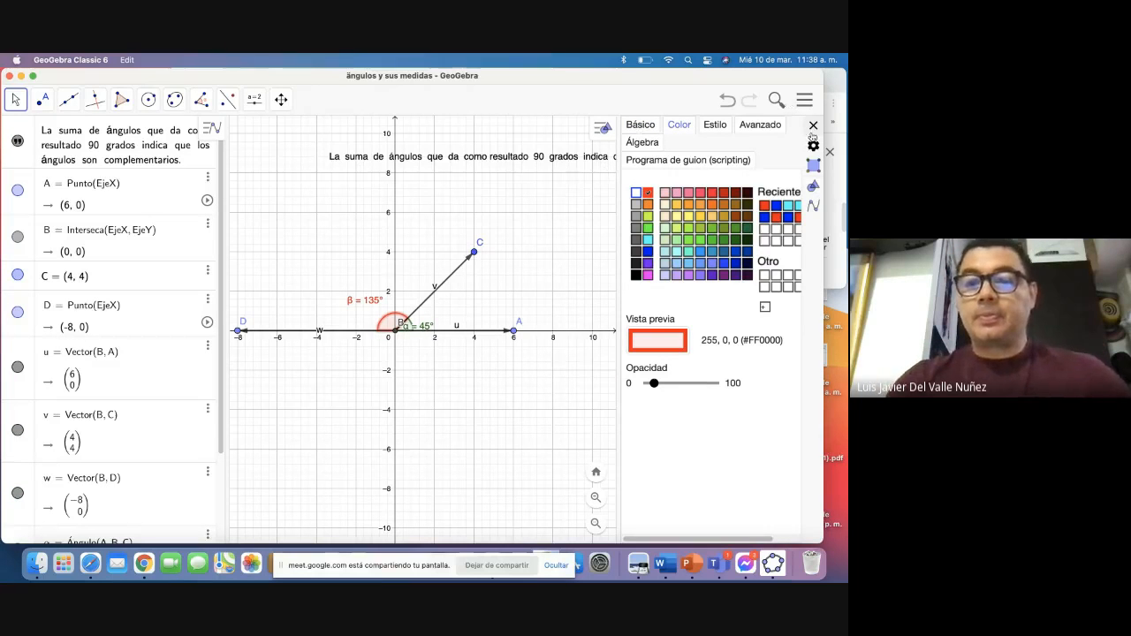
pyautogui.click(813, 126)
pyautogui.click(15, 99)
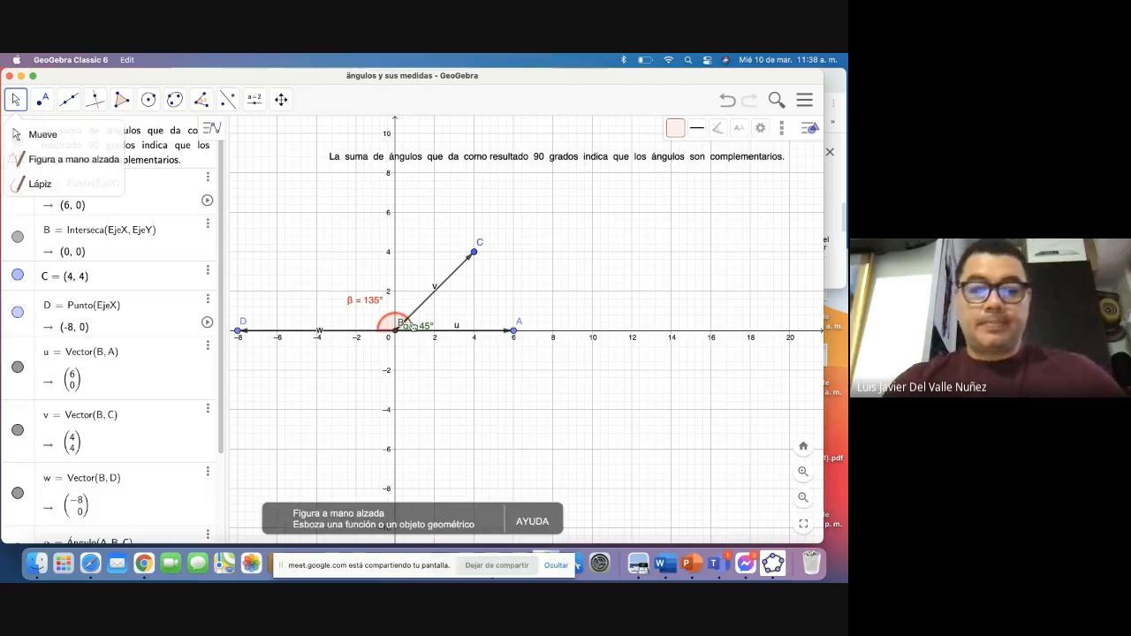
pyautogui.moveTo(419, 327); pyautogui.dragTo(435, 321)
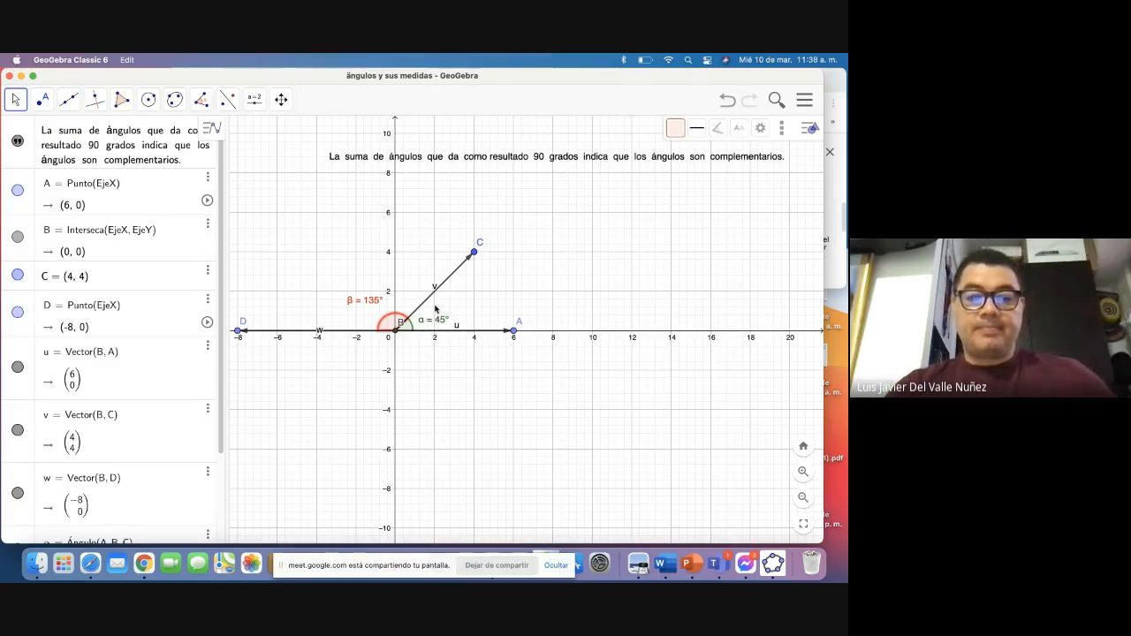
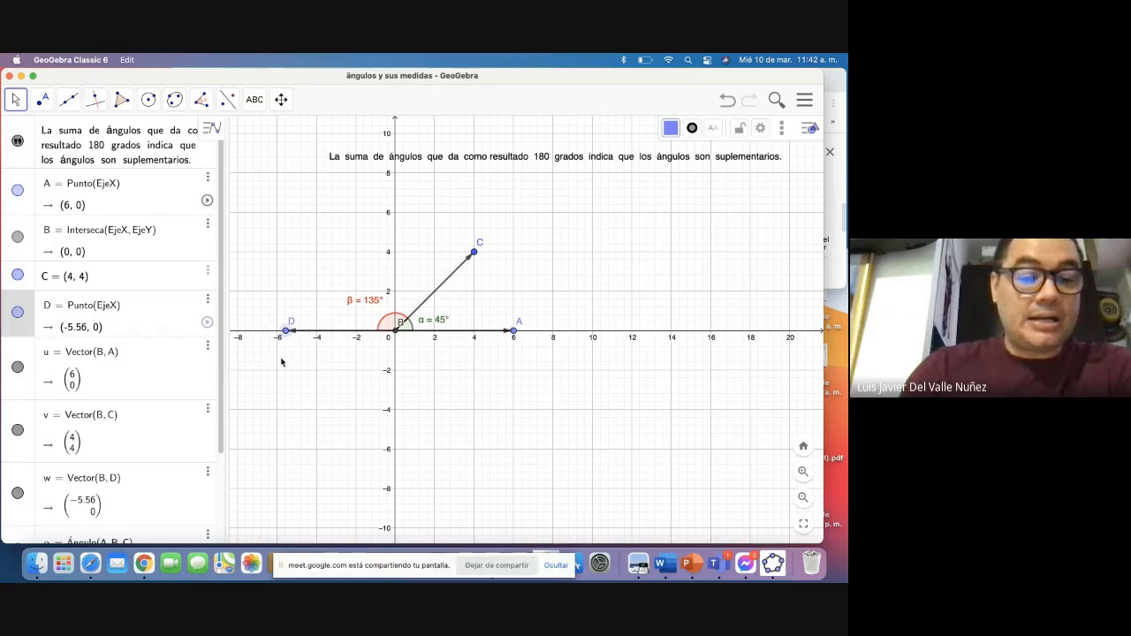
# Step: Hide vector w and point D in the graph
pyautogui.rightClick(339, 335)
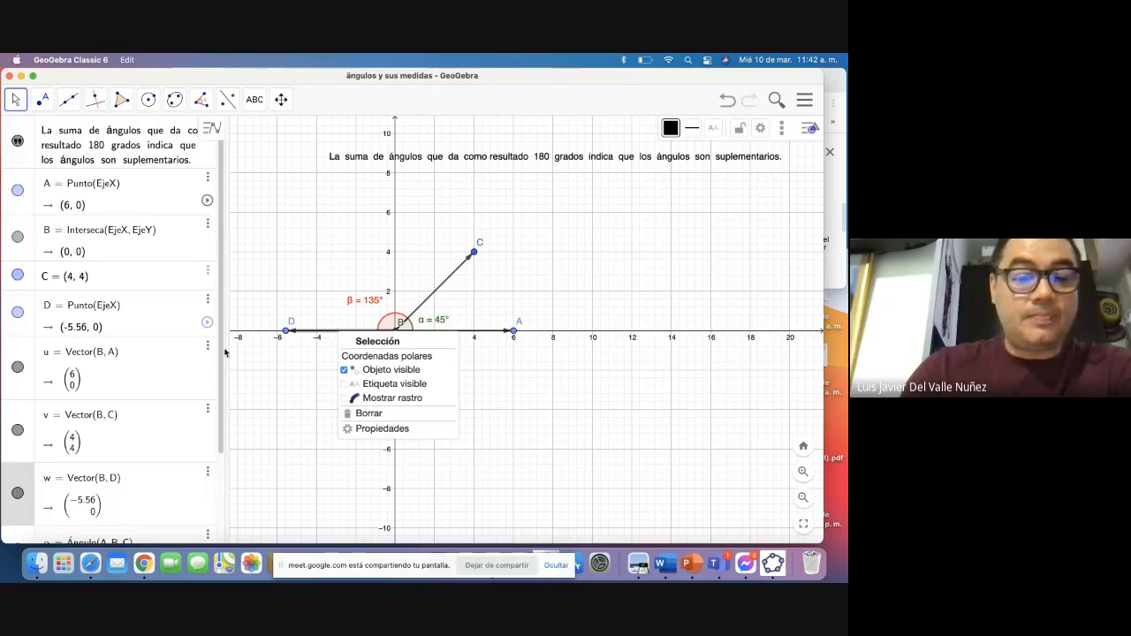
pyautogui.click(17, 493)
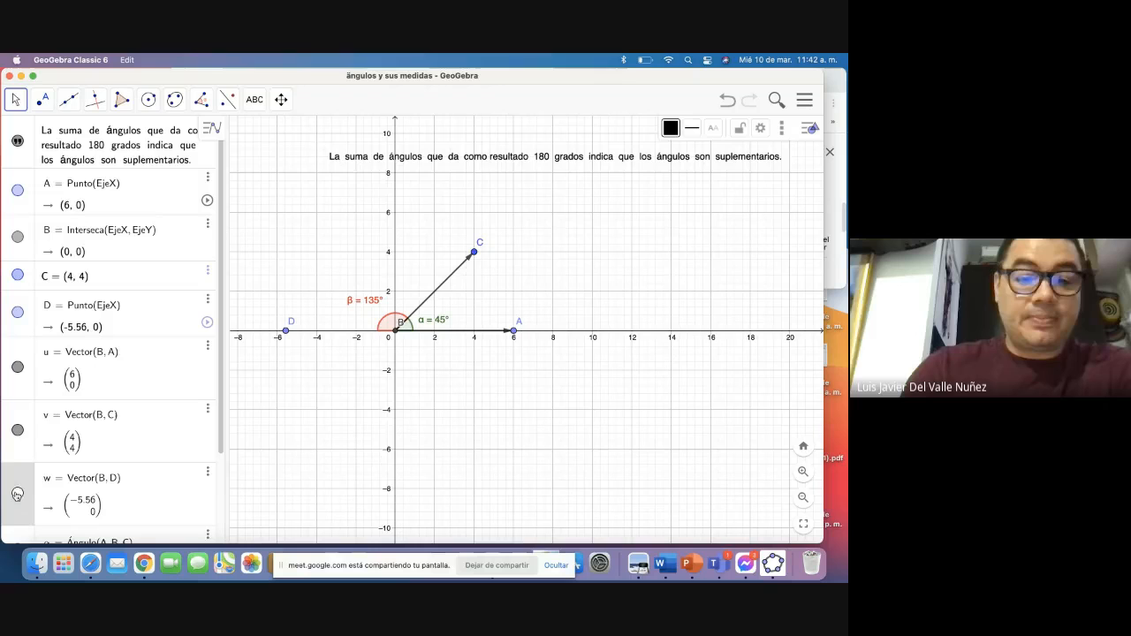
pyautogui.click(17, 311)
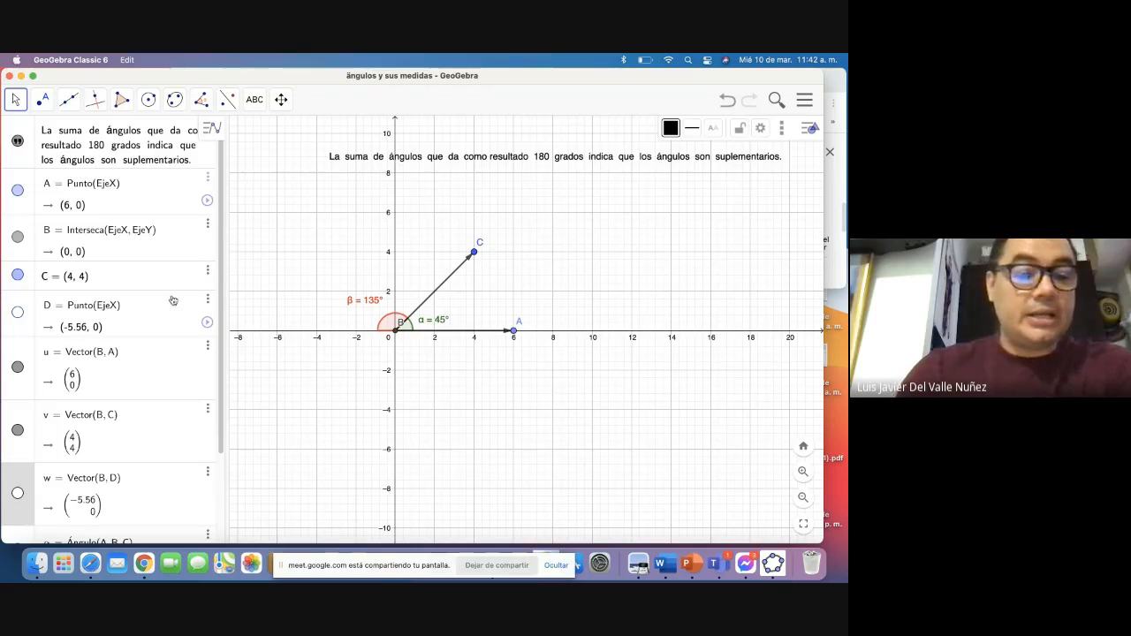
# Step: Hide angle β in the graph and place a new point at (-4, 4)
pyautogui.scroll(-3, 76, 370)
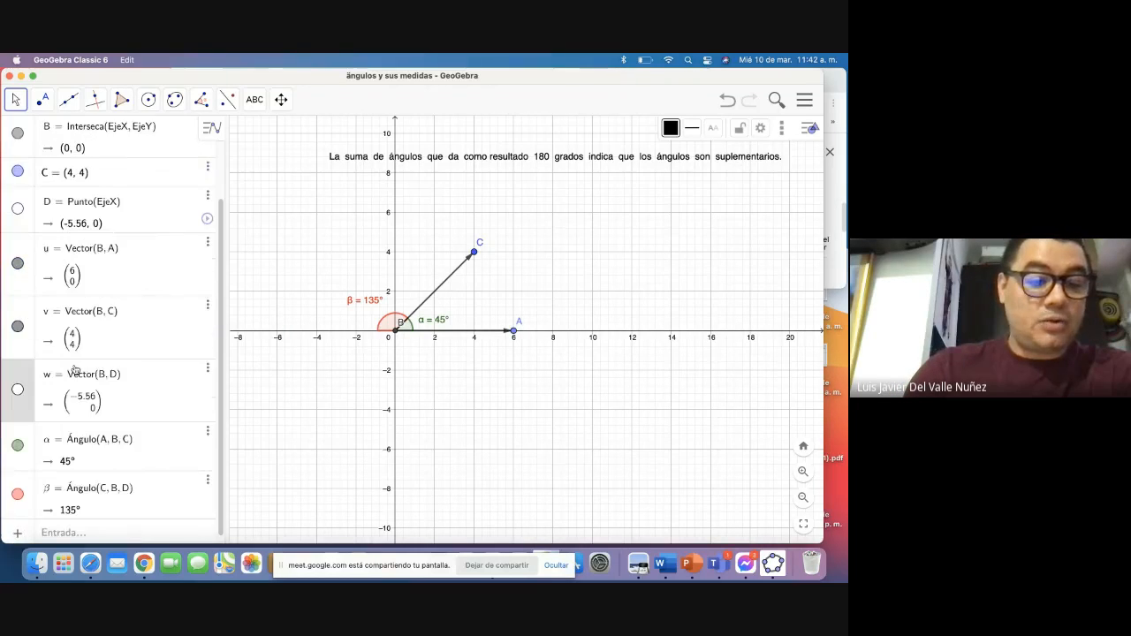
pyautogui.click(18, 495)
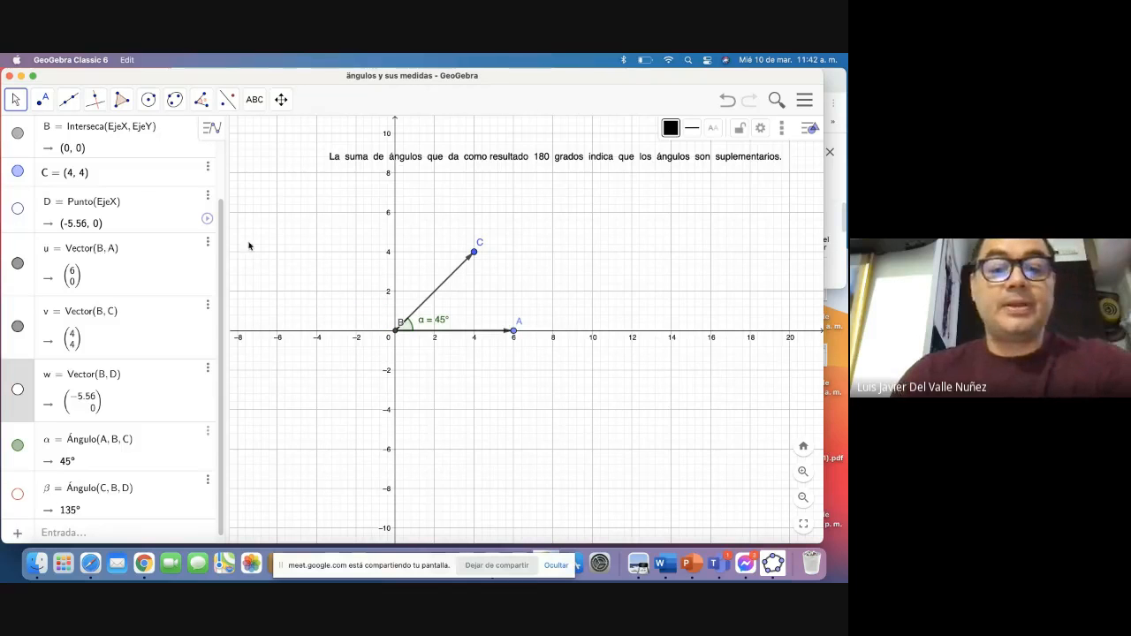
pyautogui.click(46, 102)
pyautogui.click(44, 133)
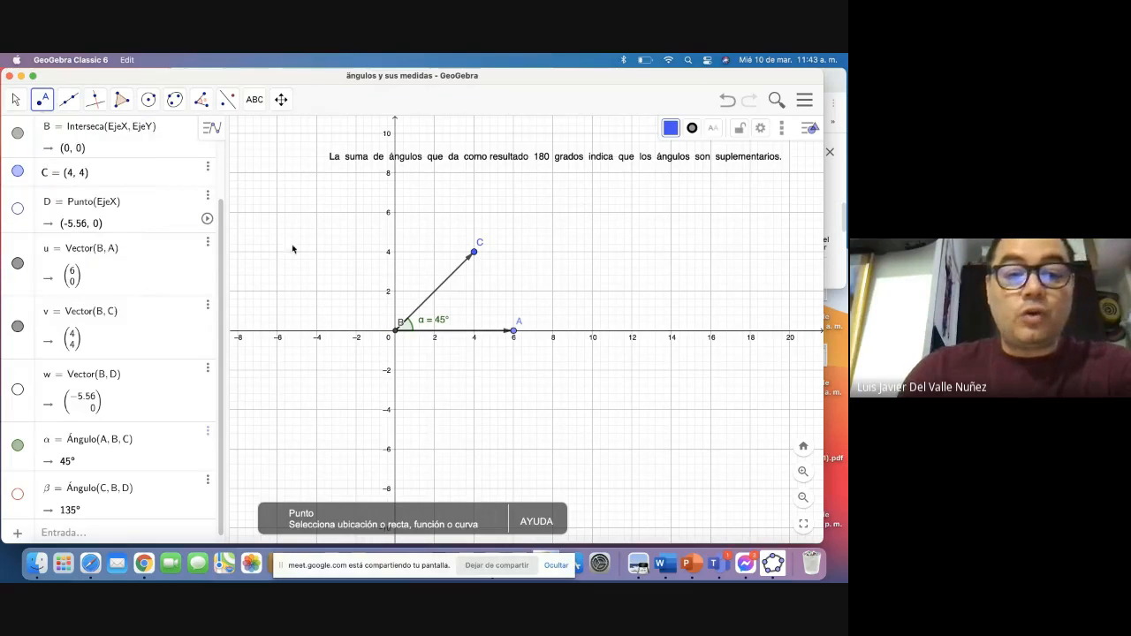
pyautogui.click(316, 253)
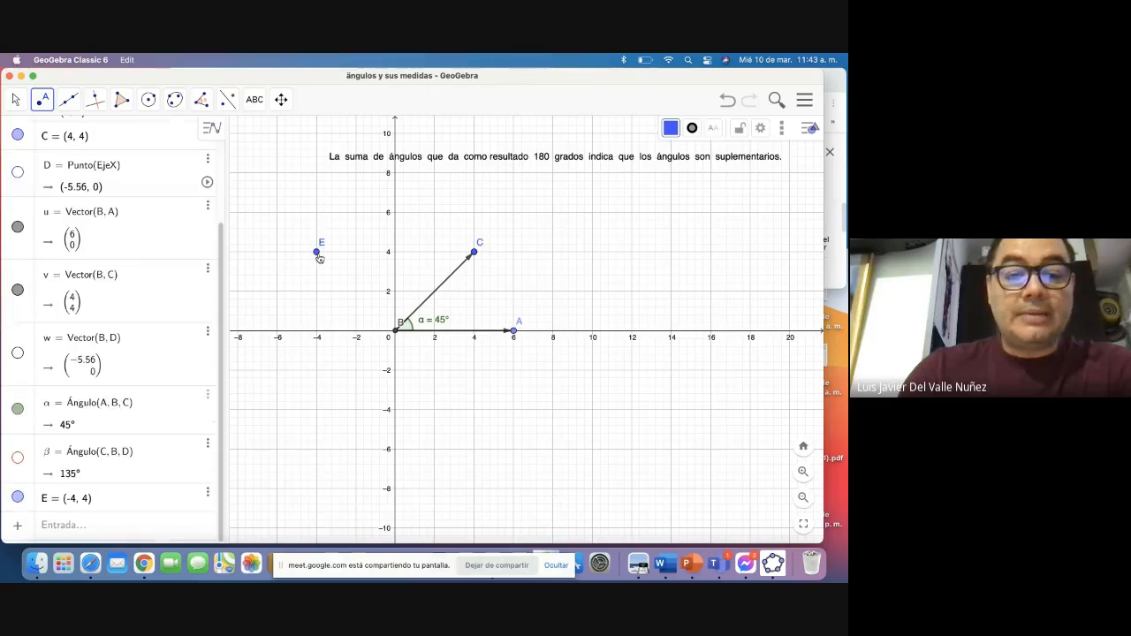
# Step: Draw a vector from B to point E and hide the vector's label
pyautogui.click(71, 102)
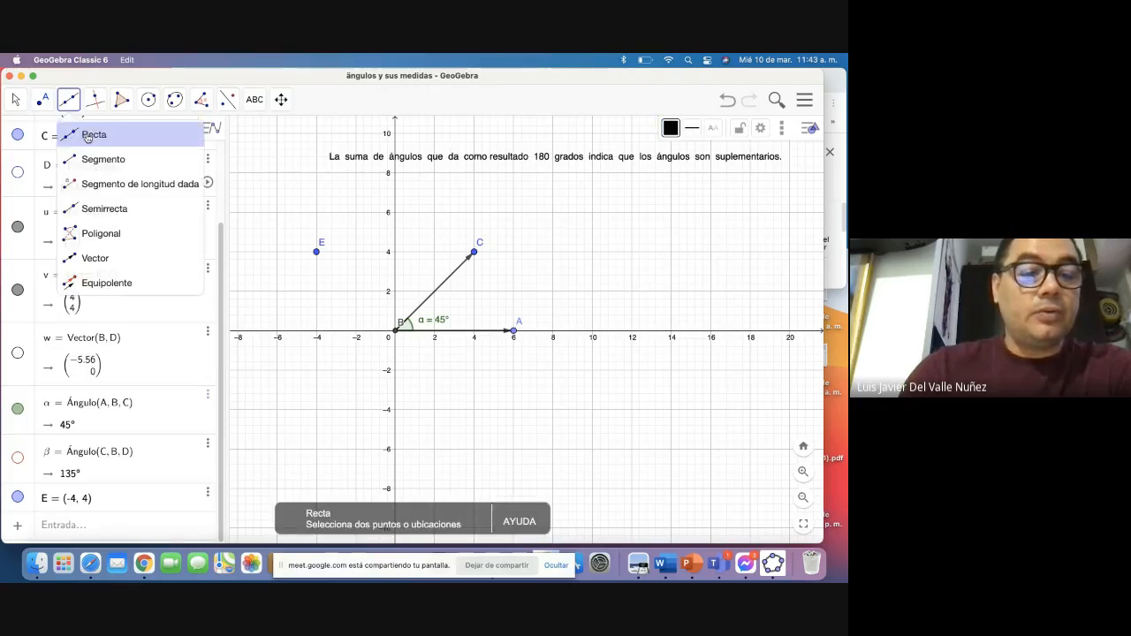
pyautogui.click(80, 257)
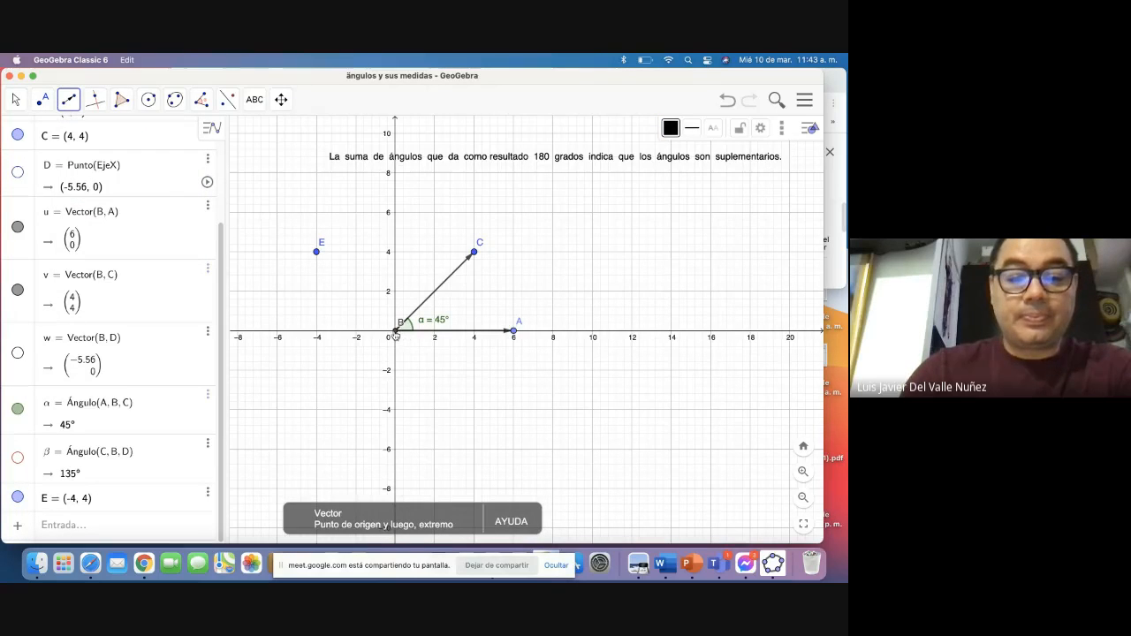
pyautogui.click(395, 333)
pyautogui.click(317, 253)
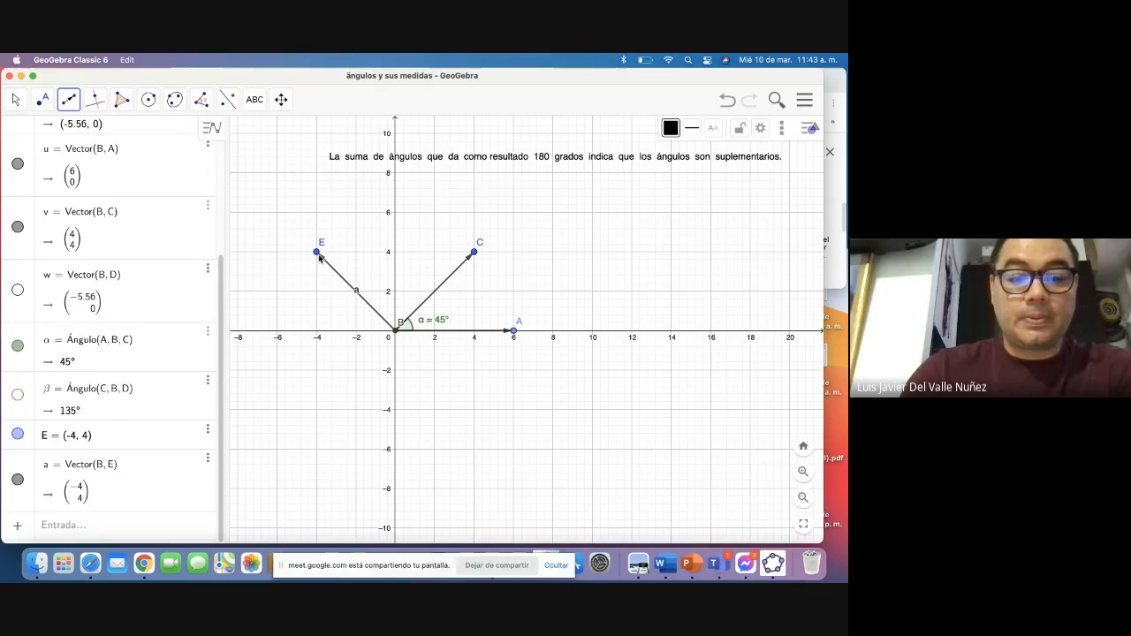
pyautogui.rightClick(358, 297)
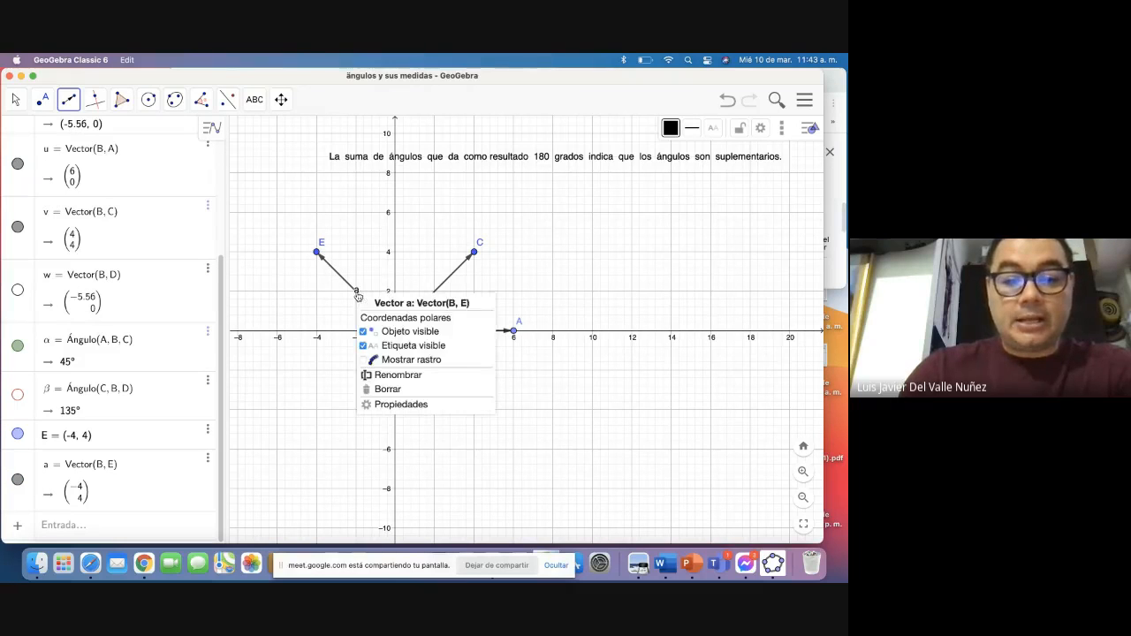
pyautogui.click(366, 347)
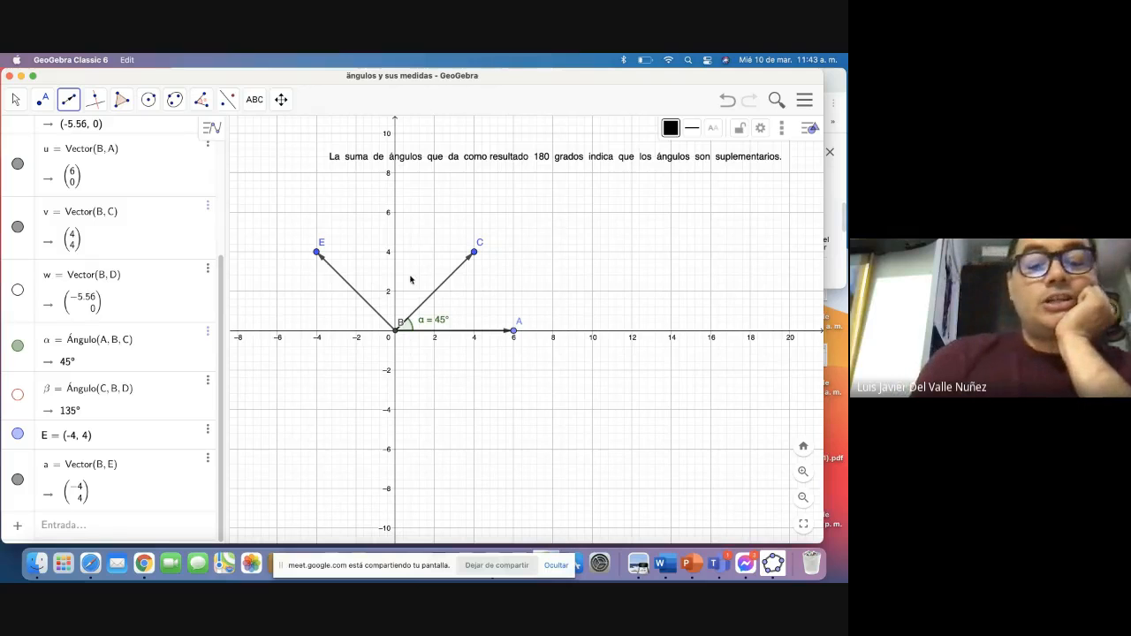
# Step: Create the angle through C, B and E in that order, and move its label above the right-angle mark
pyautogui.click(202, 104)
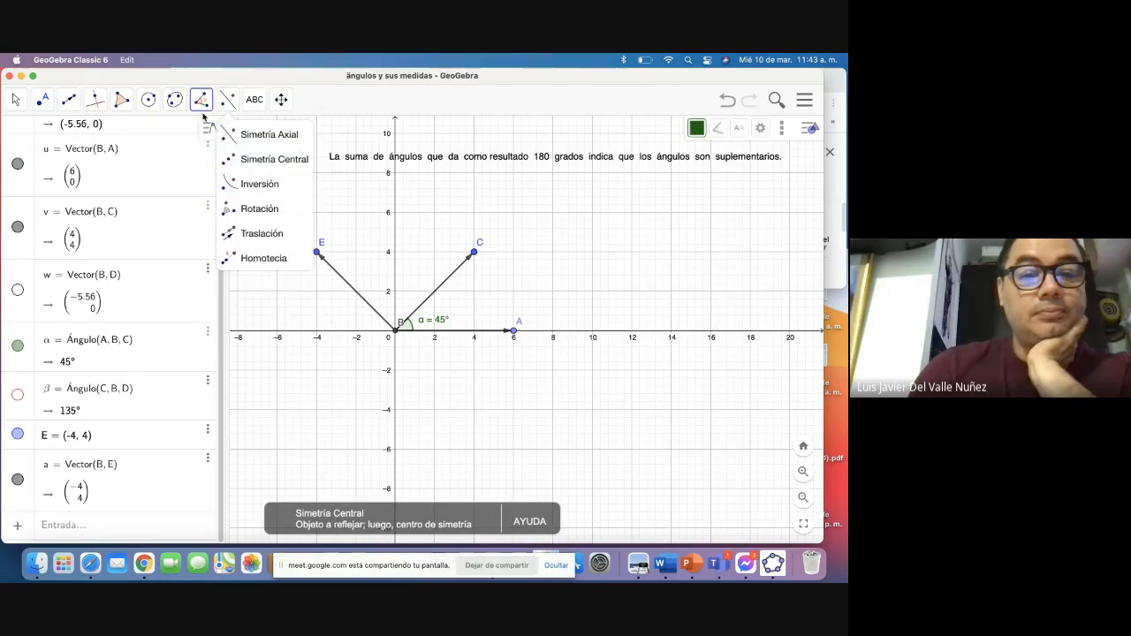
pyautogui.moveTo(202, 104)
pyautogui.click(228, 135)
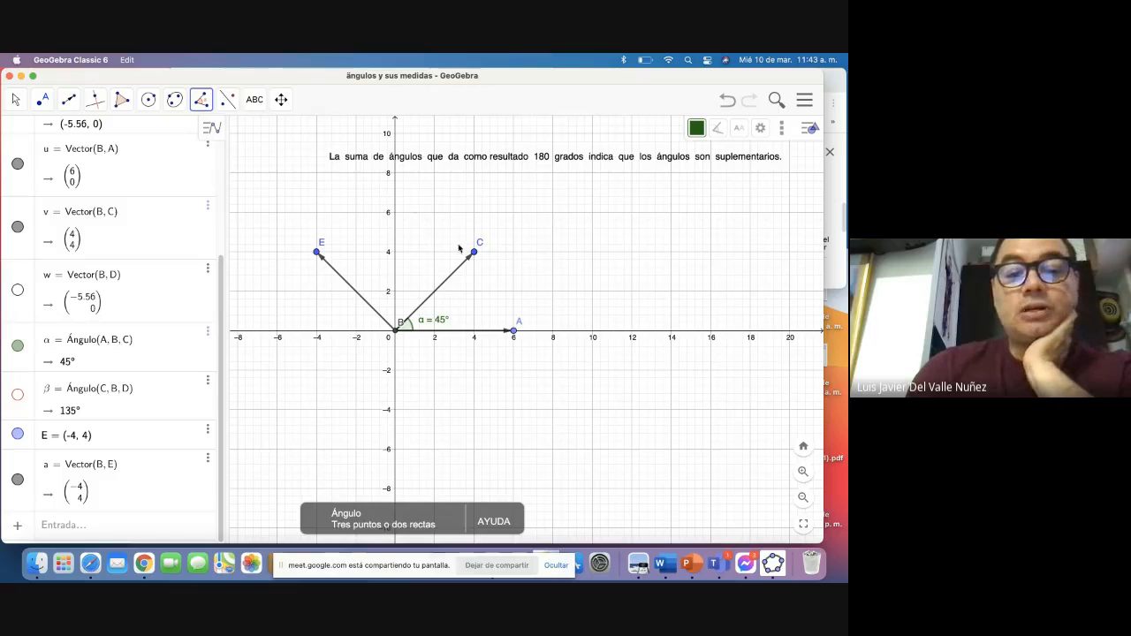
pyautogui.click(474, 254)
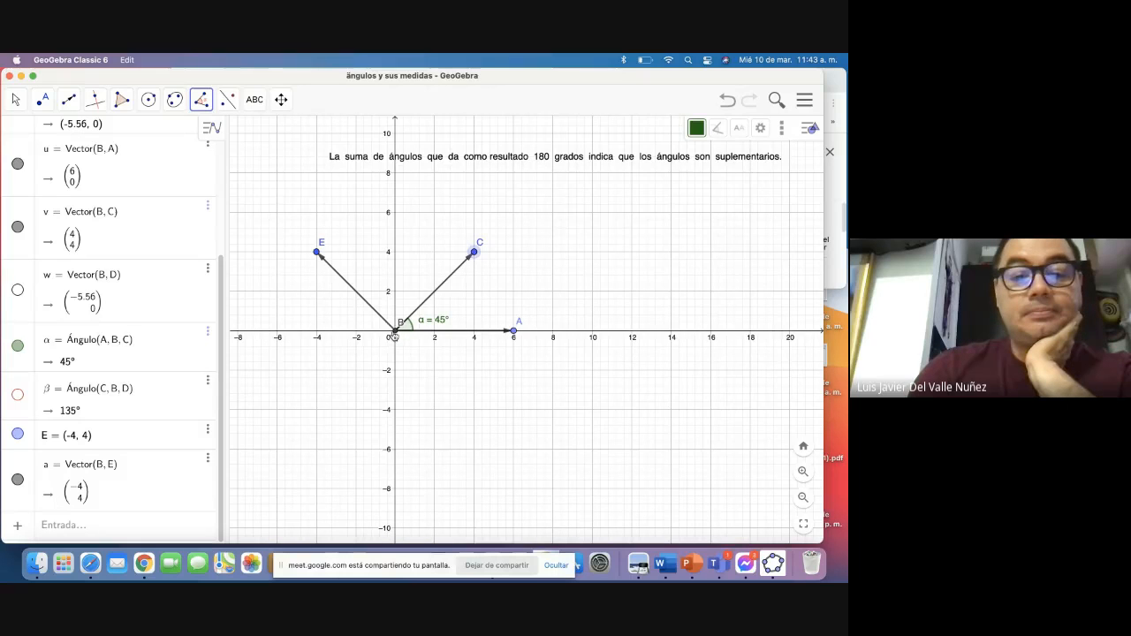
pyautogui.click(395, 331)
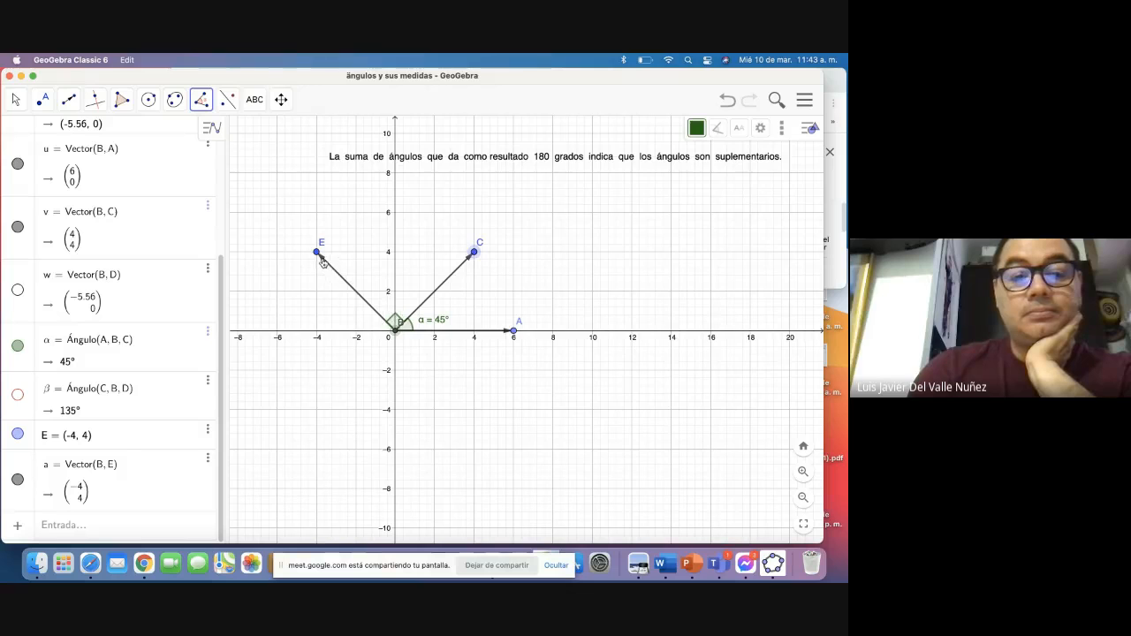
pyautogui.click(320, 257)
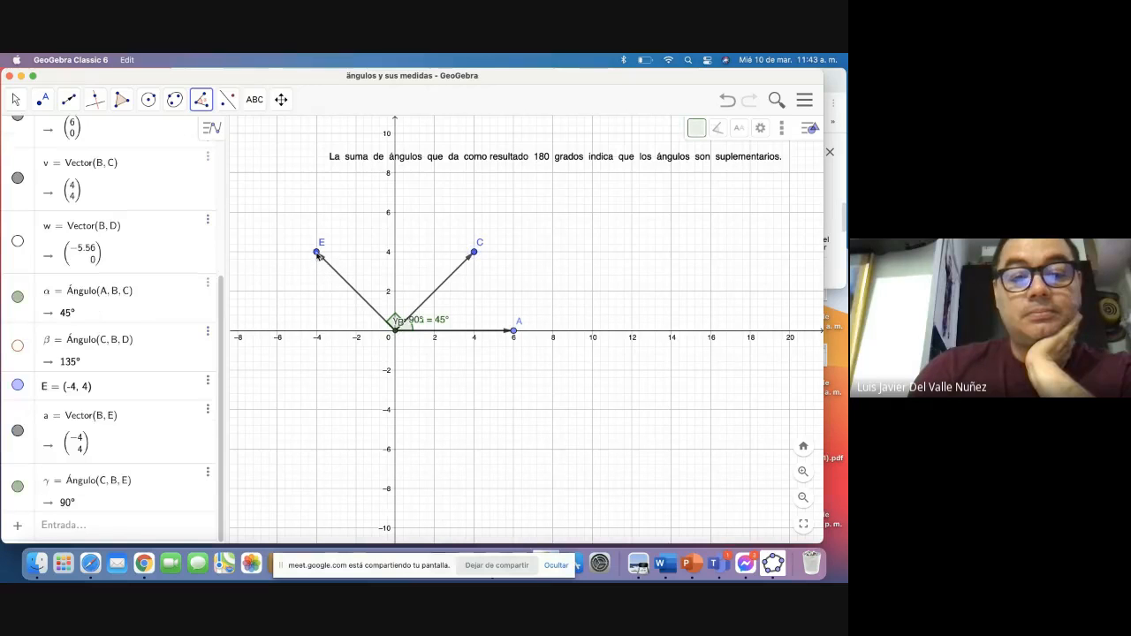
pyautogui.click(417, 302)
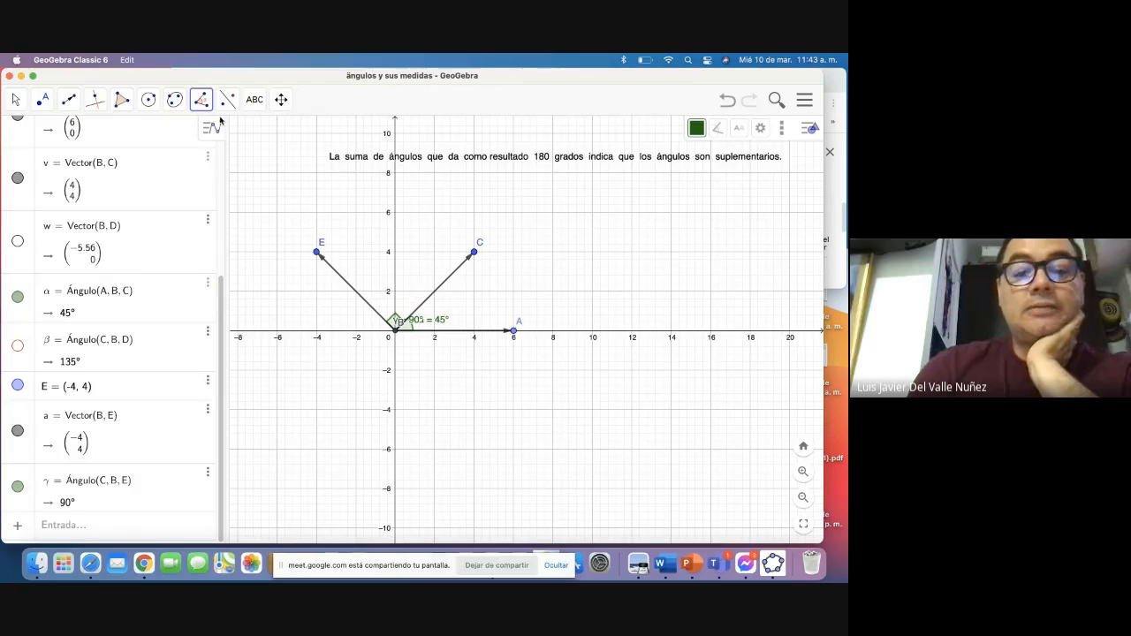
pyautogui.click(15, 99)
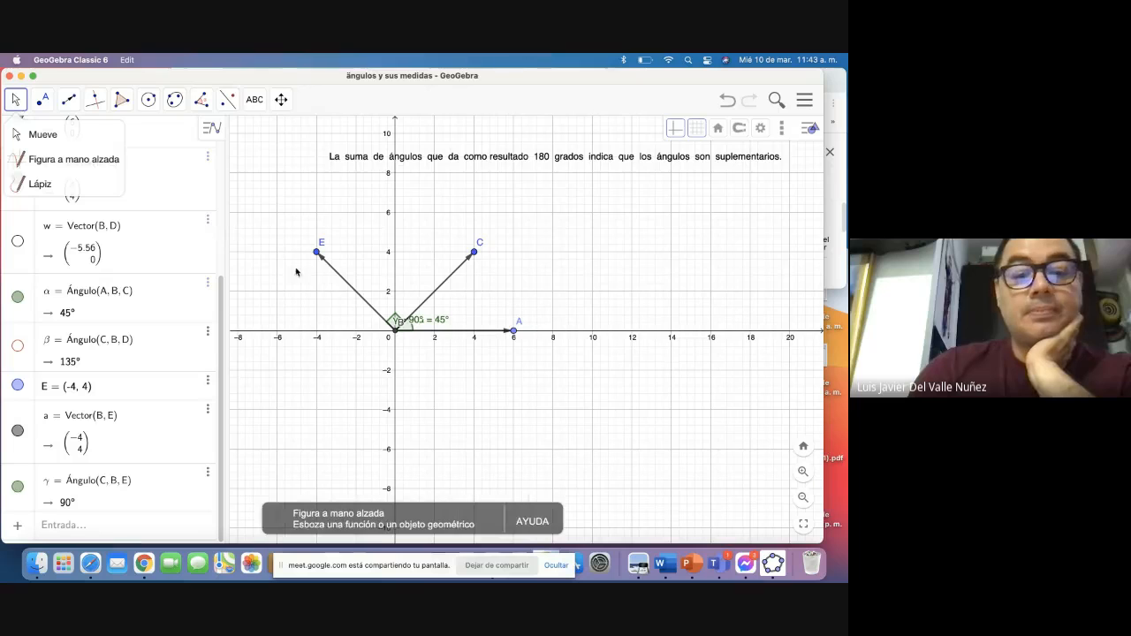
pyautogui.moveTo(417, 324); pyautogui.dragTo(394, 298)
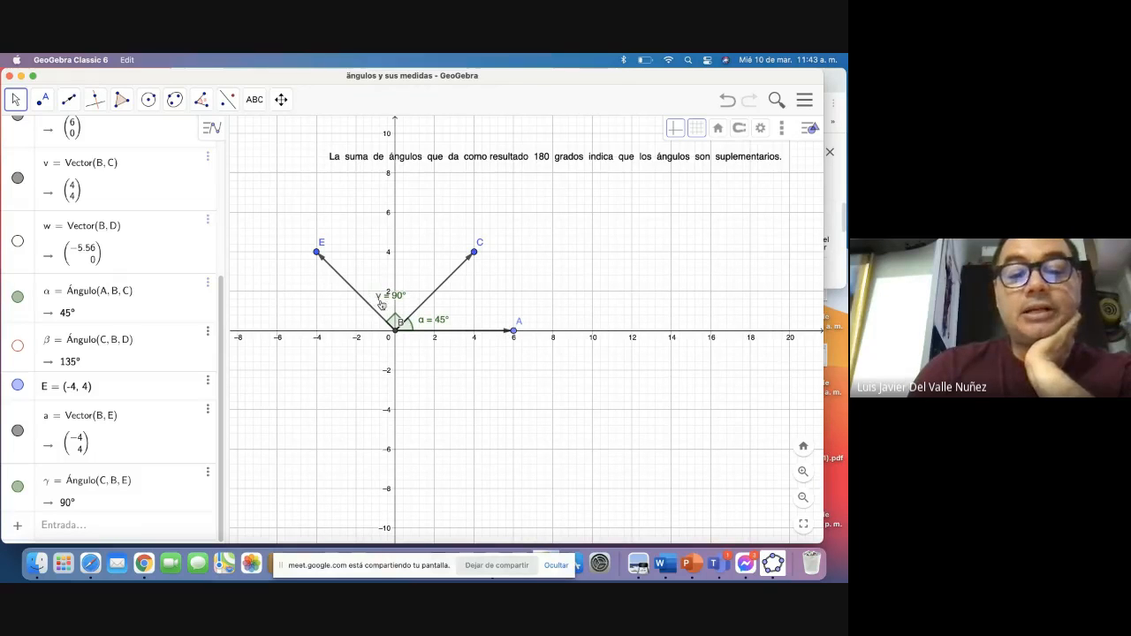
# Step: Colour the angle between C, B and E orange (#FF7F00)
pyautogui.rightClick(395, 320)
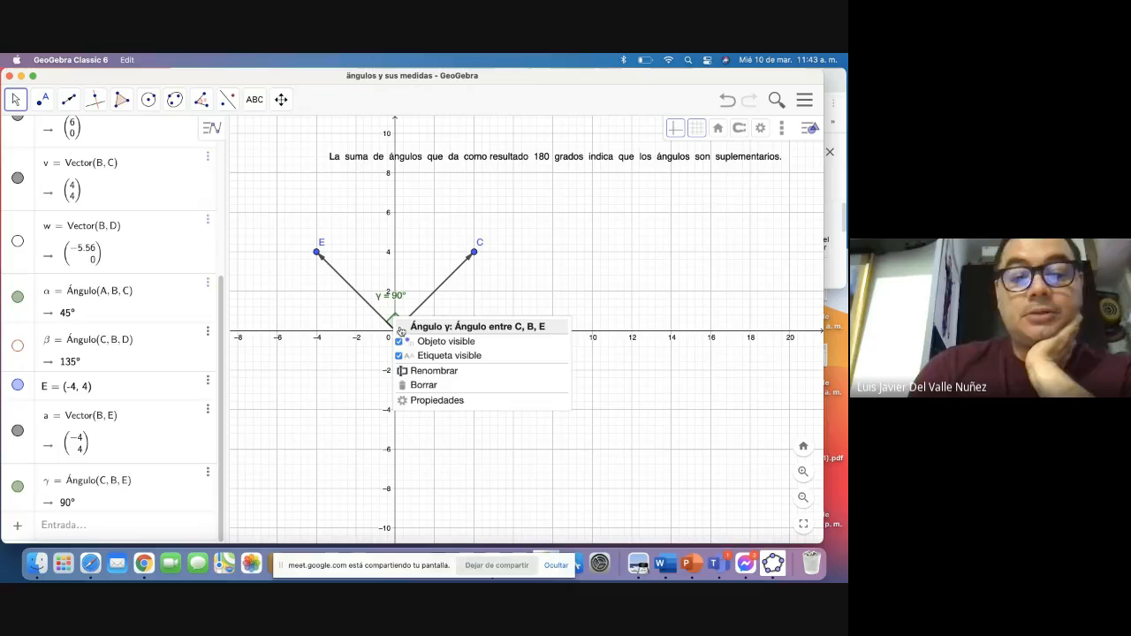
pyautogui.click(422, 400)
pyautogui.click(684, 125)
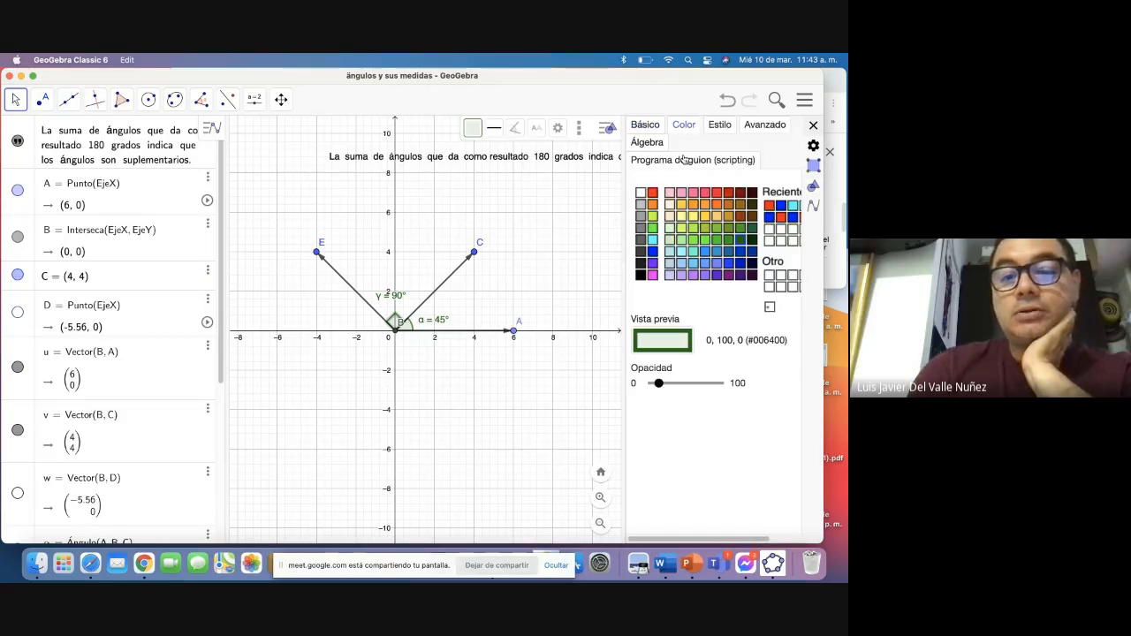
pyautogui.click(652, 204)
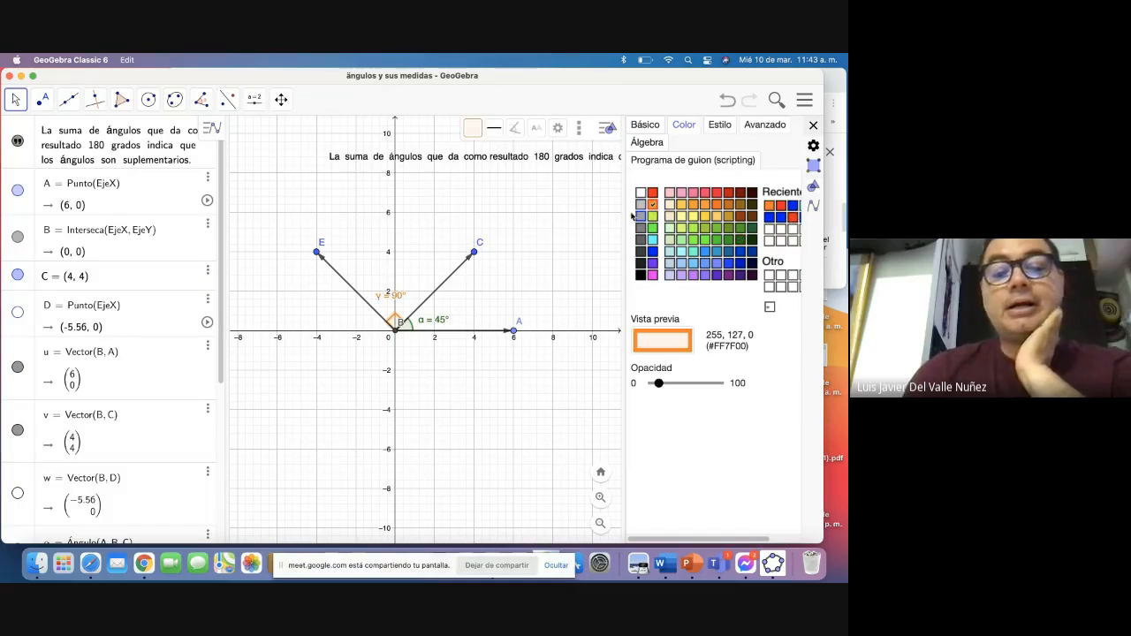
pyautogui.click(813, 125)
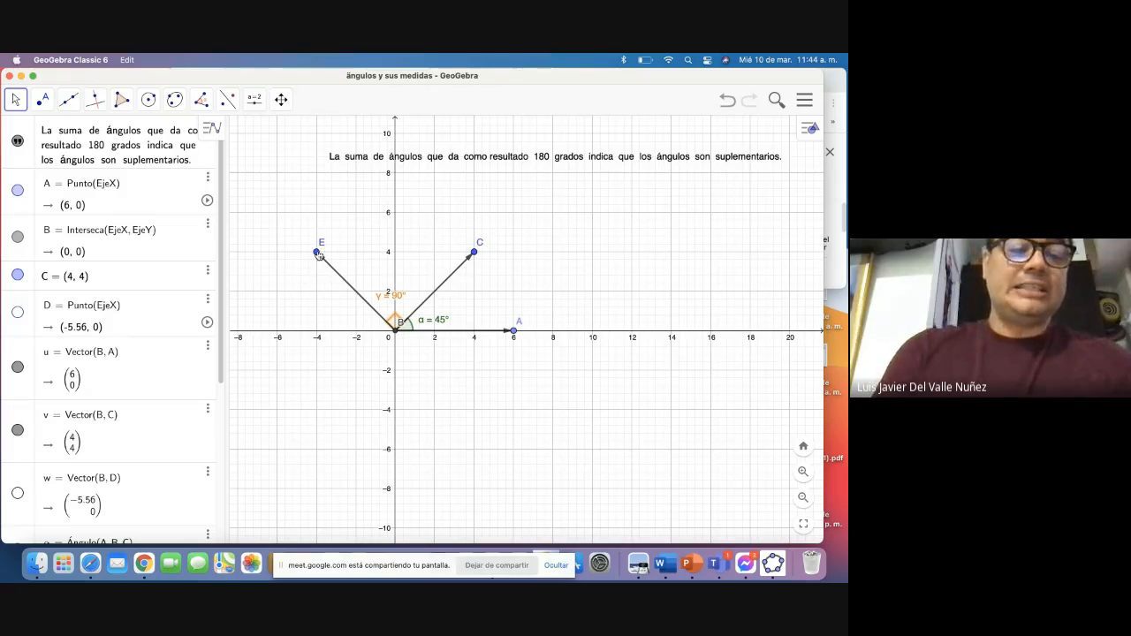
# Step: Show vector w in the graph again and hide point E, vector a and angle γ
pyautogui.scroll(-1, 82, 455)
pyautogui.scroll(-3, 82, 454)
pyautogui.click(17, 430)
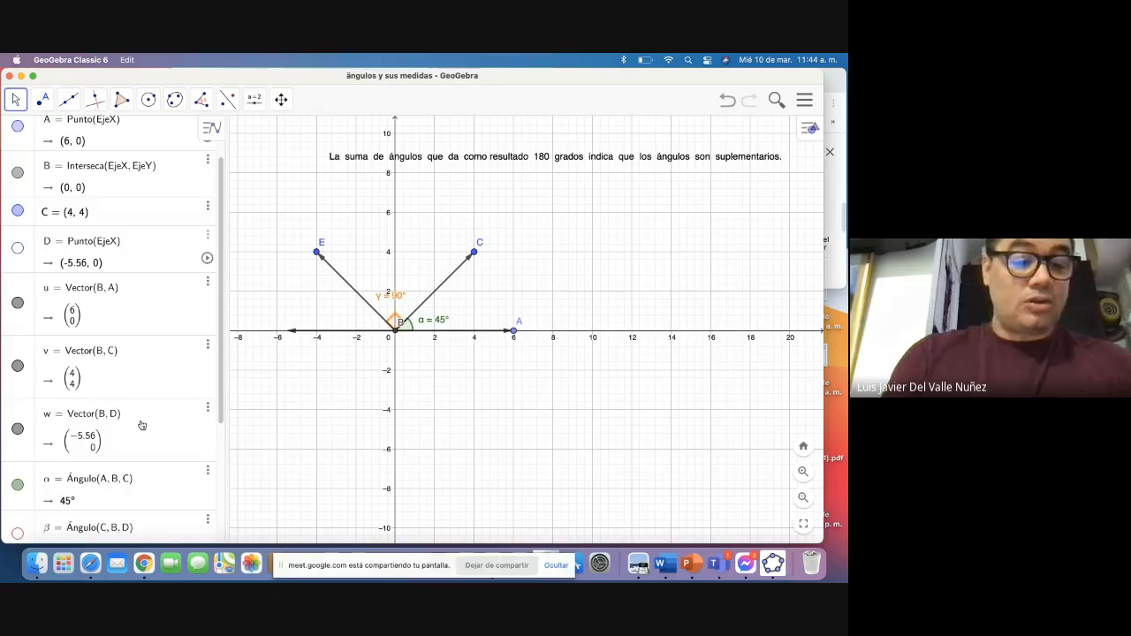
pyautogui.scroll(-5, 145, 437)
pyautogui.click(17, 386)
pyautogui.click(17, 430)
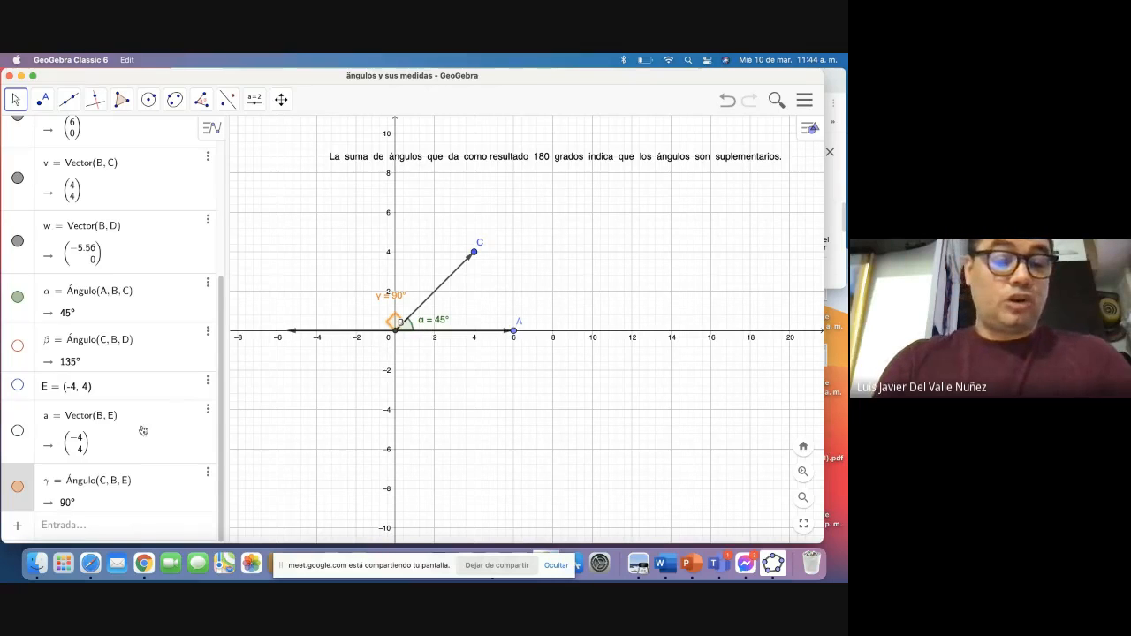
pyautogui.click(18, 486)
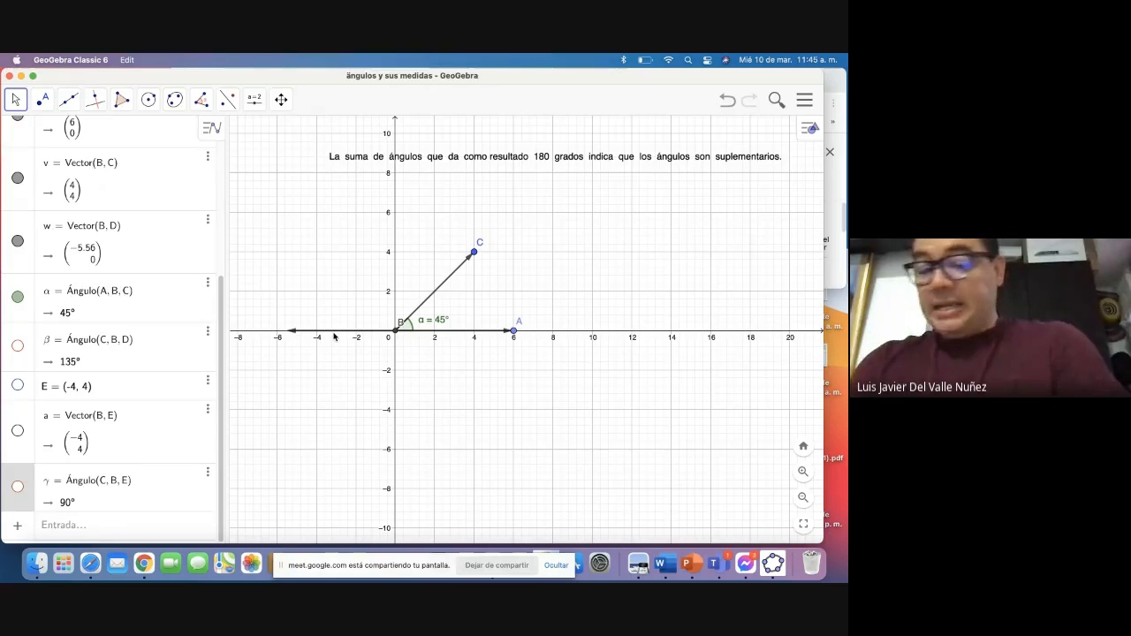
# Step: Draw a line through points C and B
pyautogui.click(68, 100)
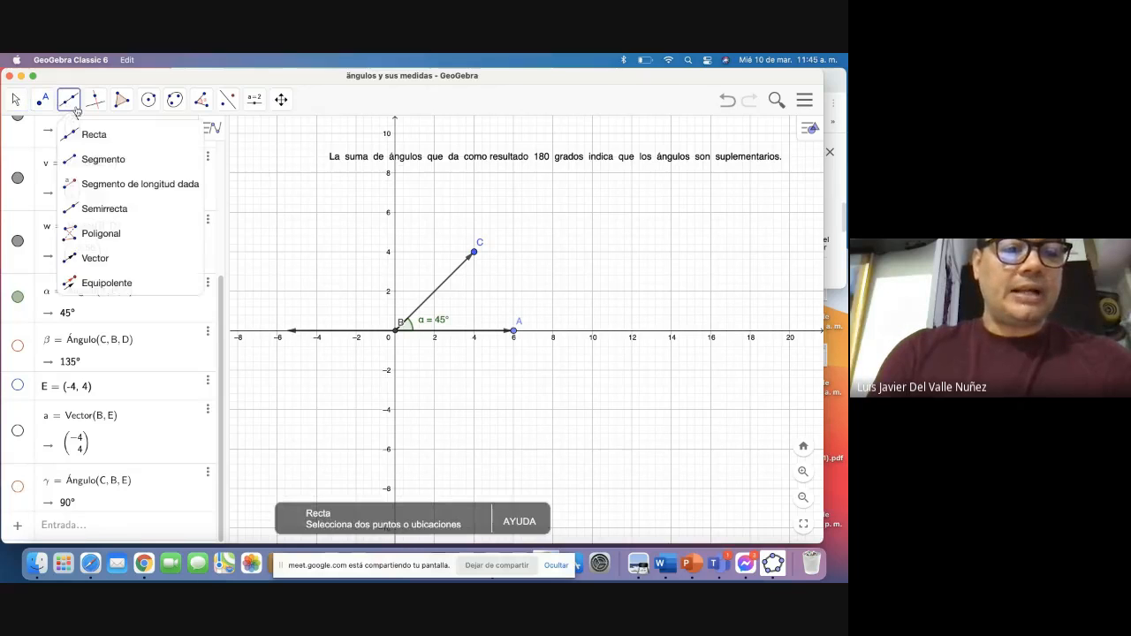
pyautogui.click(86, 137)
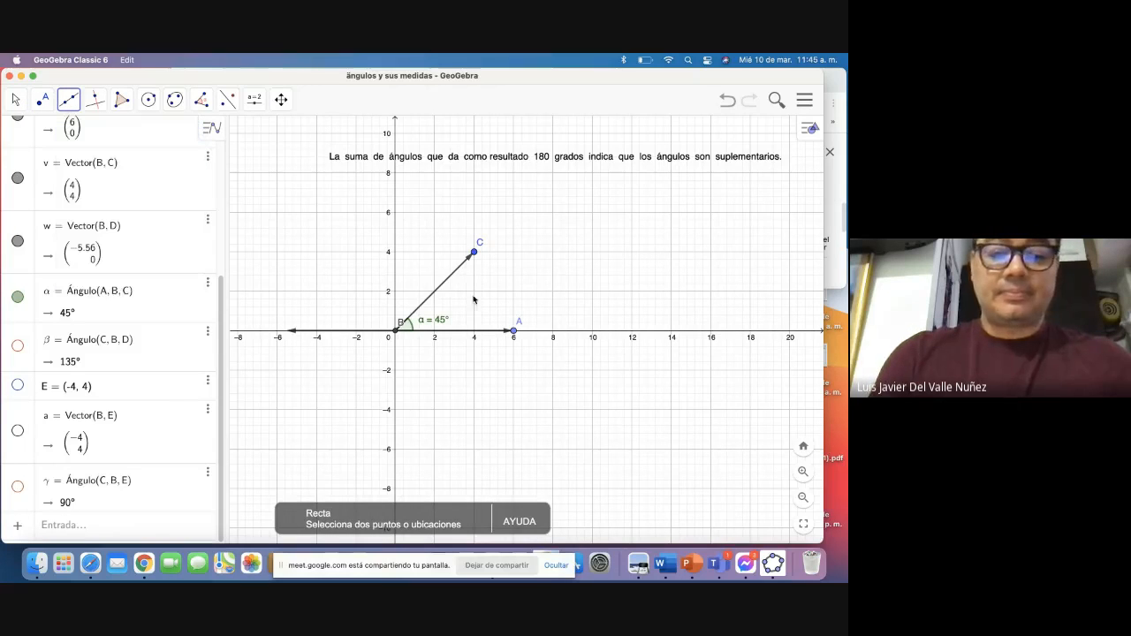
pyautogui.click(474, 253)
pyautogui.click(400, 332)
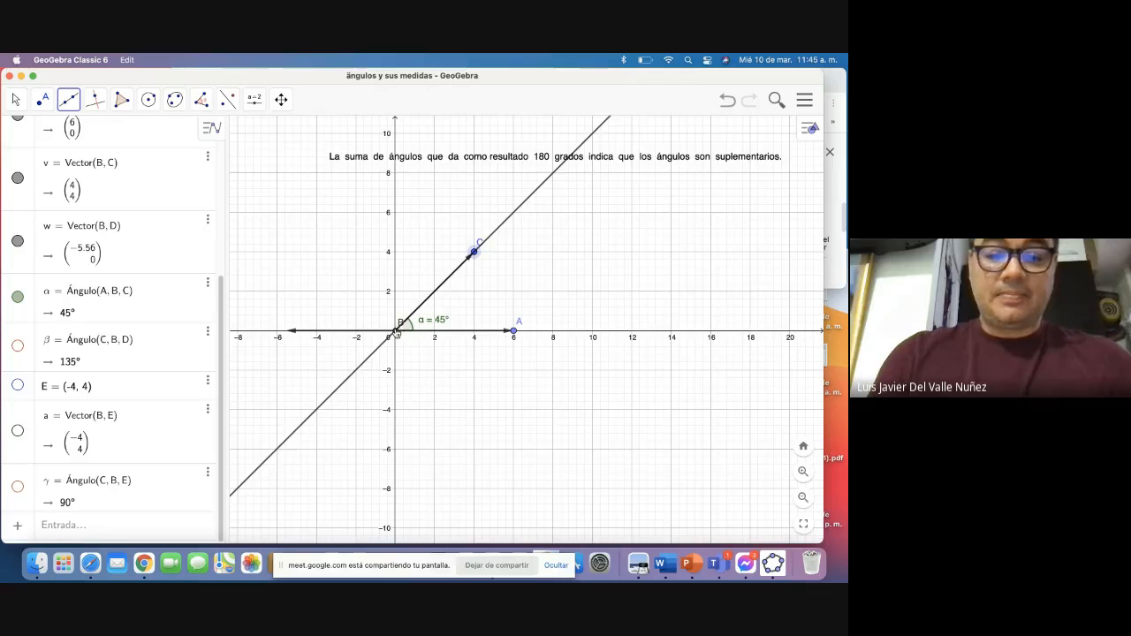
# Step: Draw a line through A and a new point on vector w at about (-5.14, 0), and place a point on line f at (-4, -4)
pyautogui.click(515, 333)
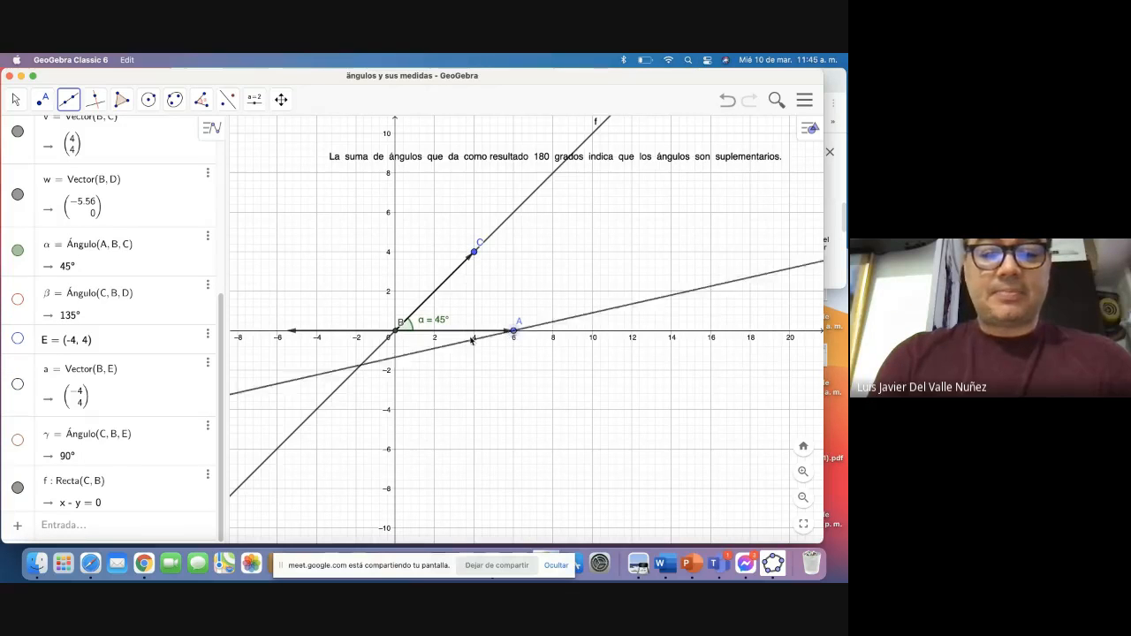
pyautogui.click(295, 332)
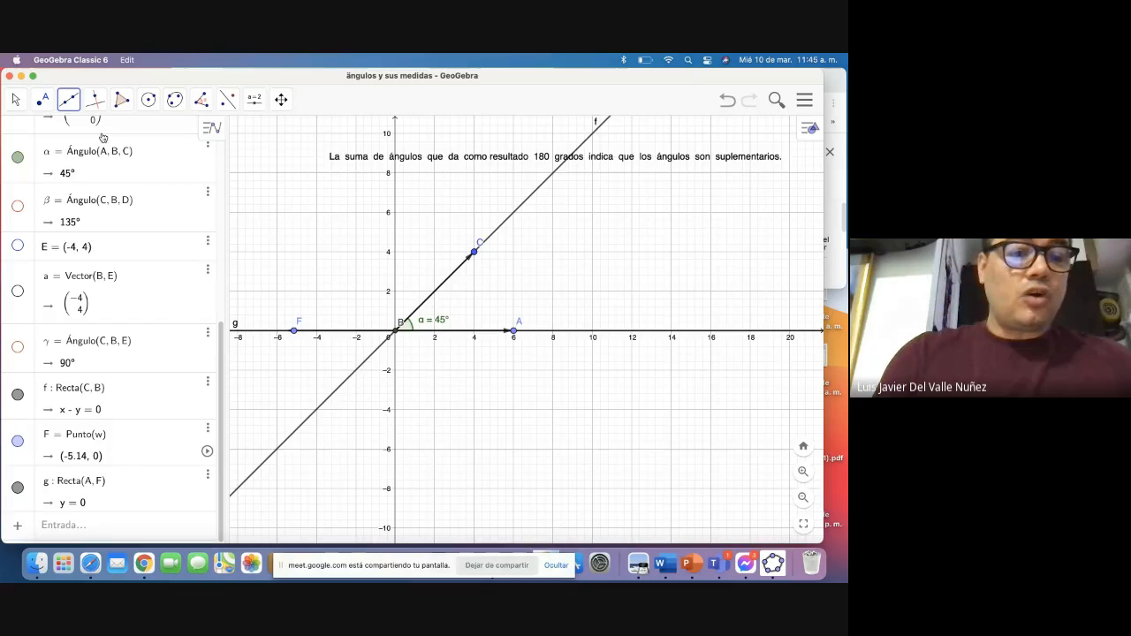
pyautogui.click(43, 101)
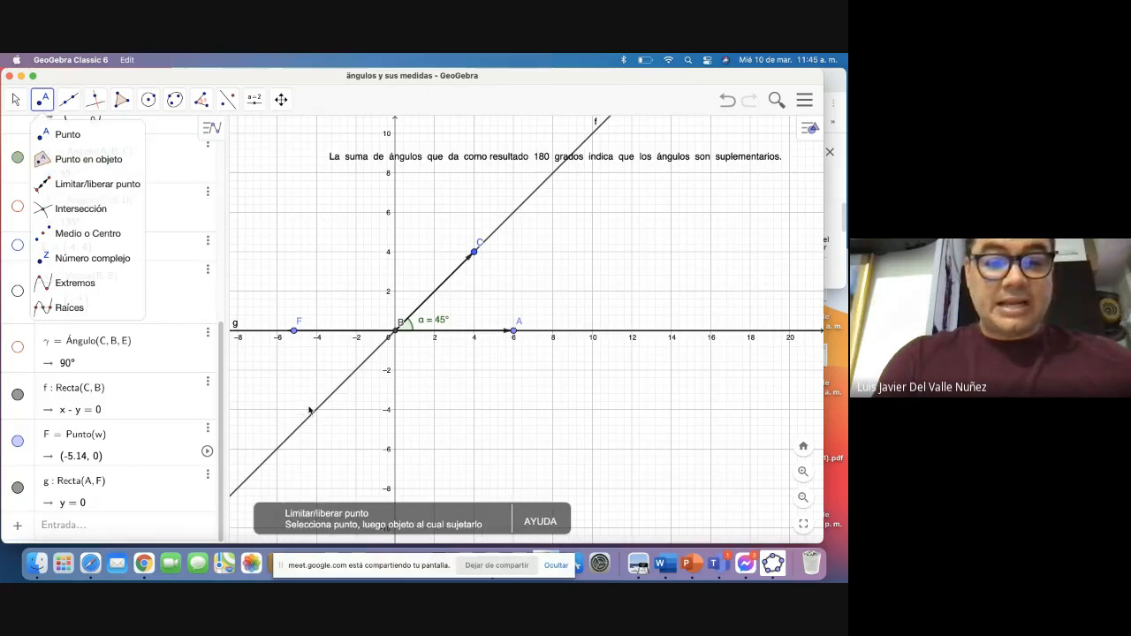
pyautogui.click(318, 410)
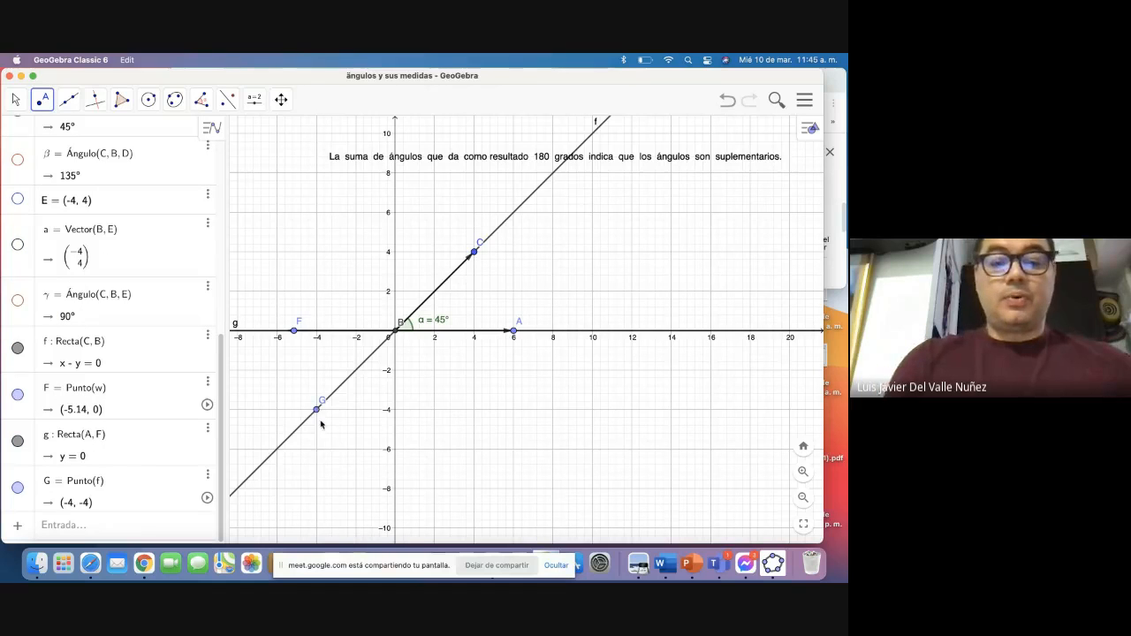
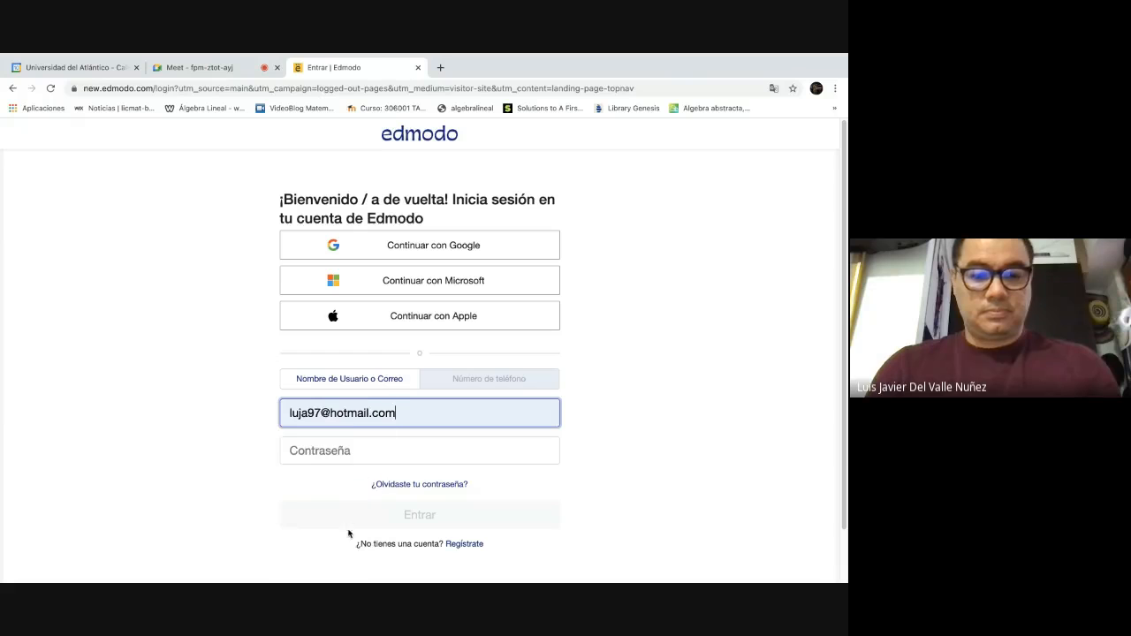
# Step: Enter the account password and log in to Edmodo
pyautogui.click(354, 448)
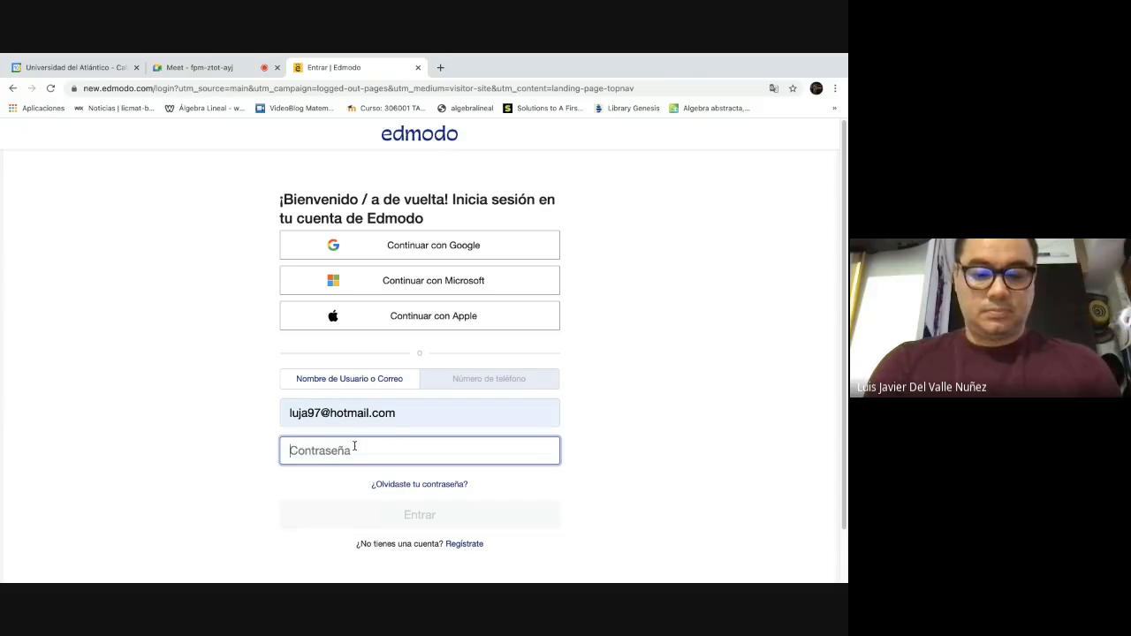
pyautogui.write('••••')
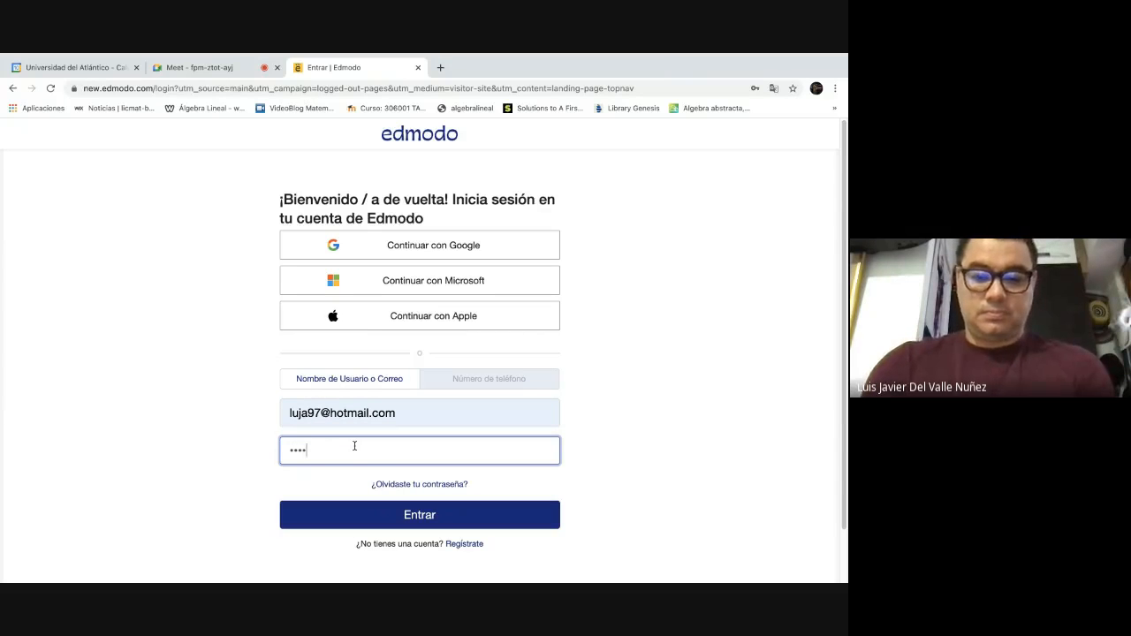
pyautogui.write('•••')
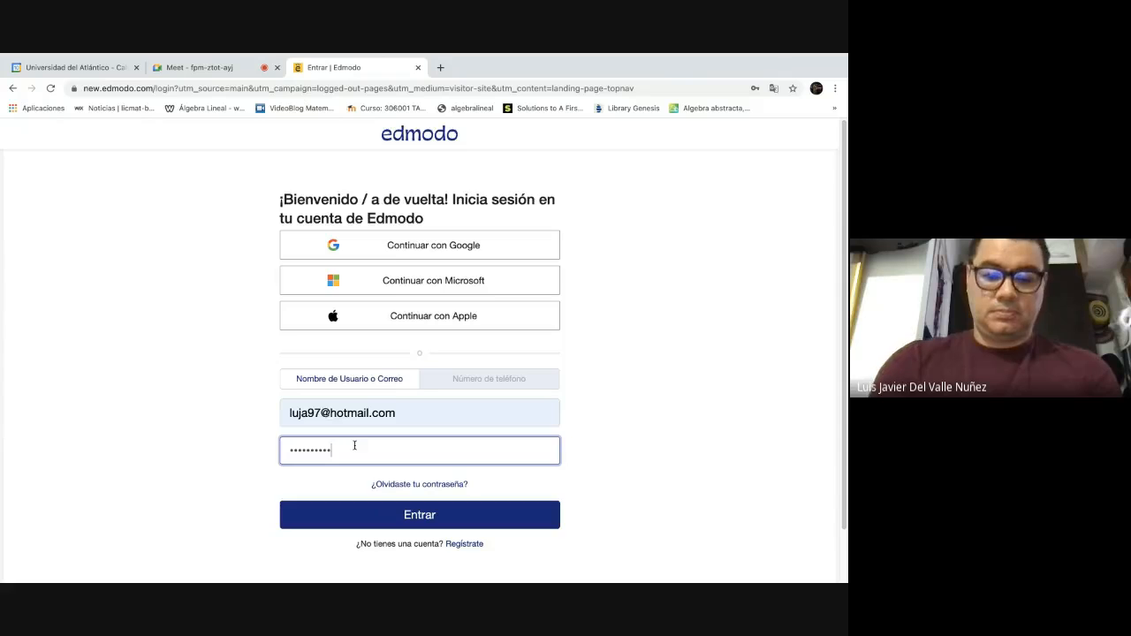
pyautogui.write('•••')
pyautogui.press('Return')
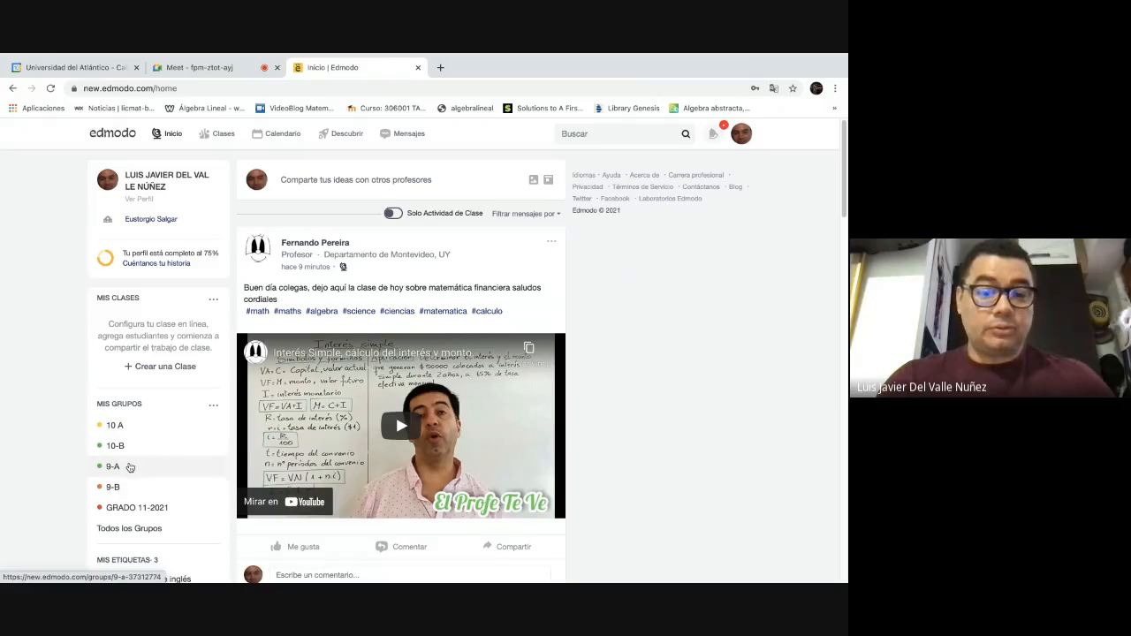
# Step: Open group 9-A and review its published posts and its member list
pyautogui.click(129, 474)
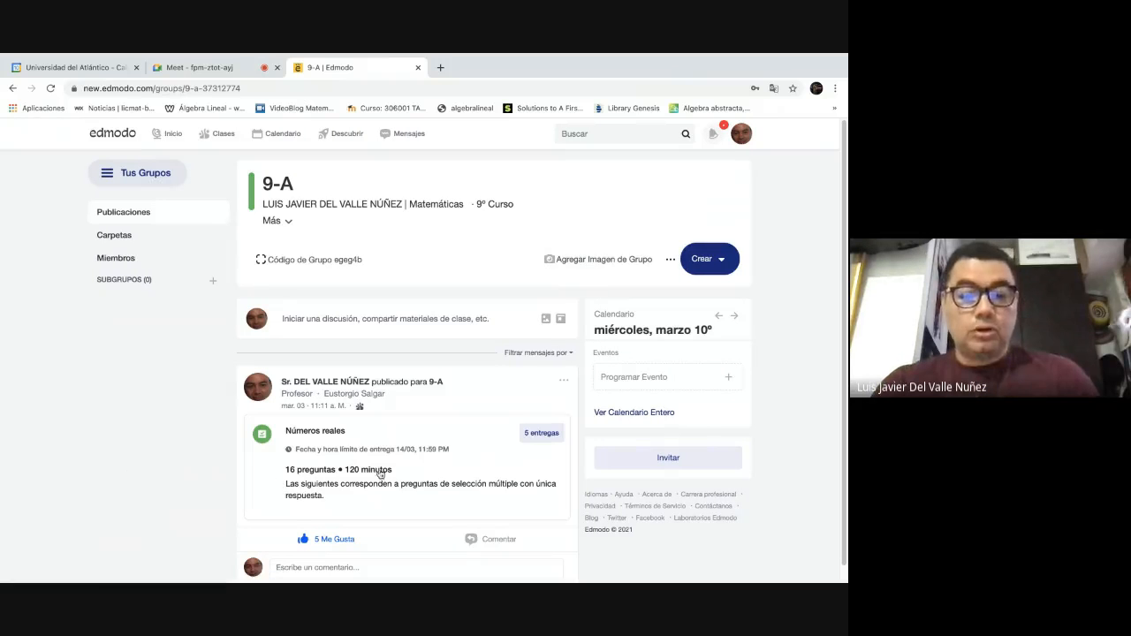
pyautogui.scroll(-1, 389, 457)
pyautogui.scroll(-1, 389, 457)
pyautogui.scroll(2, 389, 457)
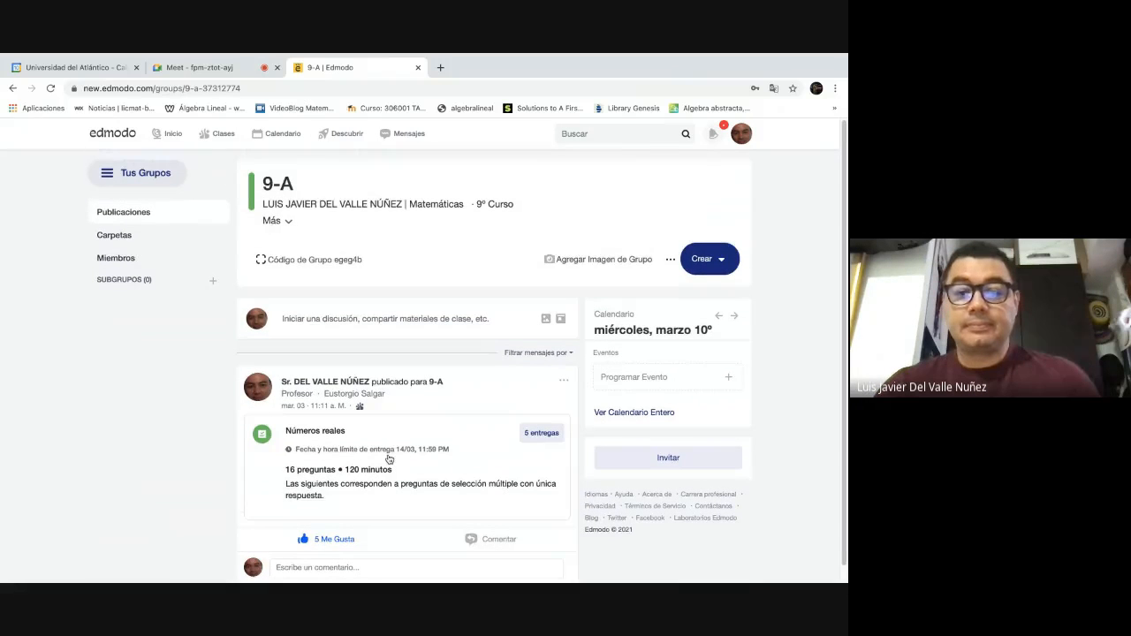
pyautogui.scroll(-1, 424, 425)
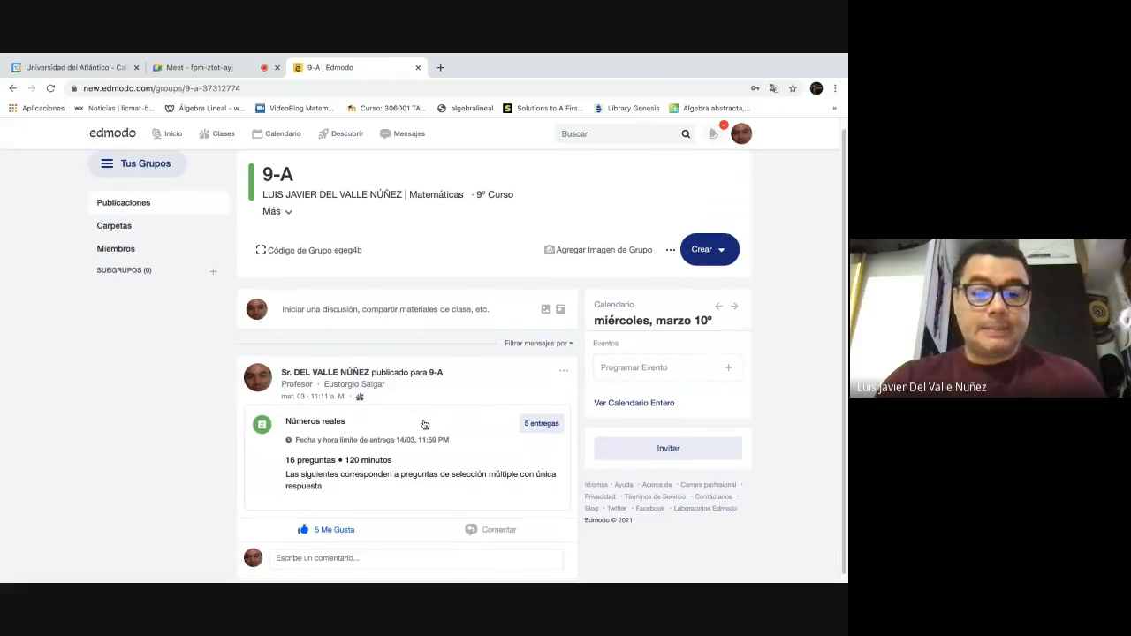
pyautogui.scroll(-1, 424, 425)
pyautogui.scroll(1, 424, 424)
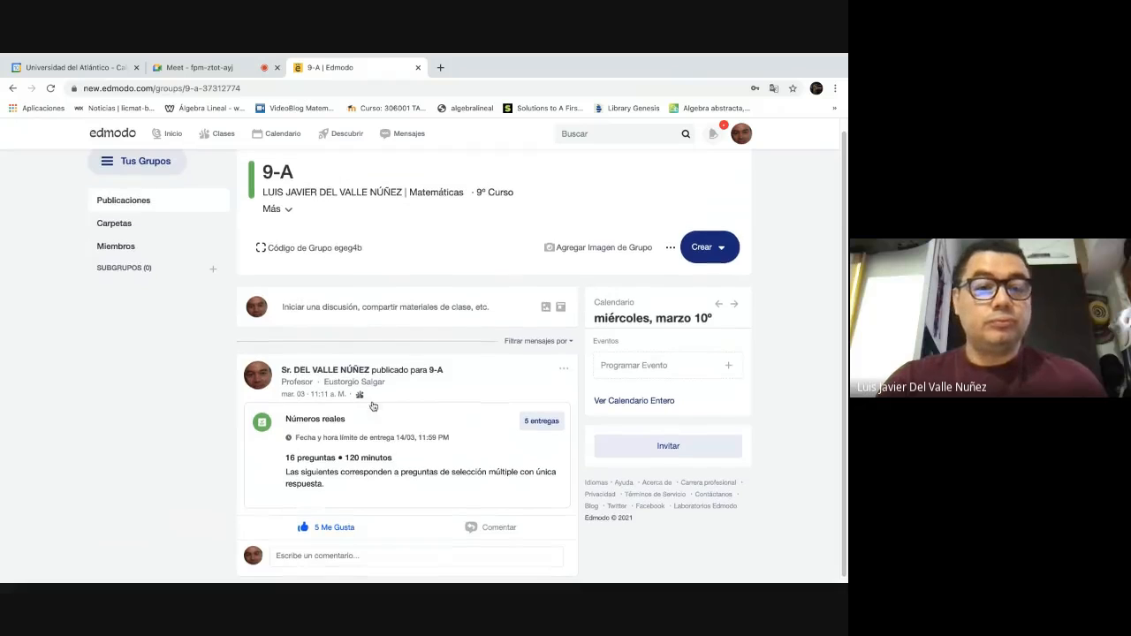
pyautogui.click(132, 244)
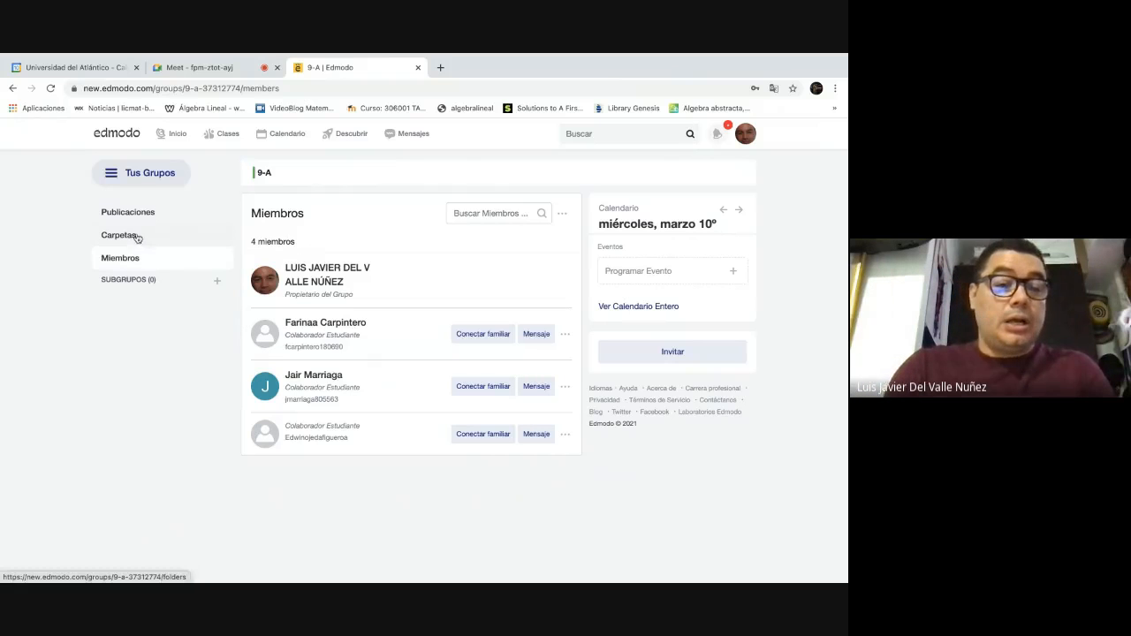
# Step: Switch to group 9-B and read through its full member list
pyautogui.click(140, 173)
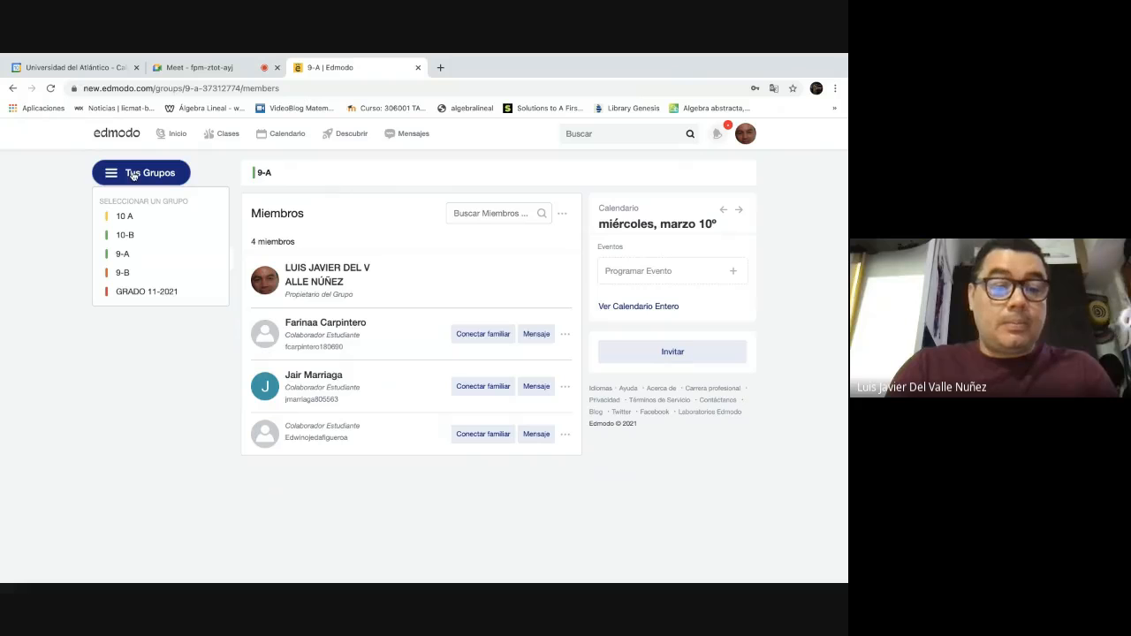
pyautogui.click(123, 273)
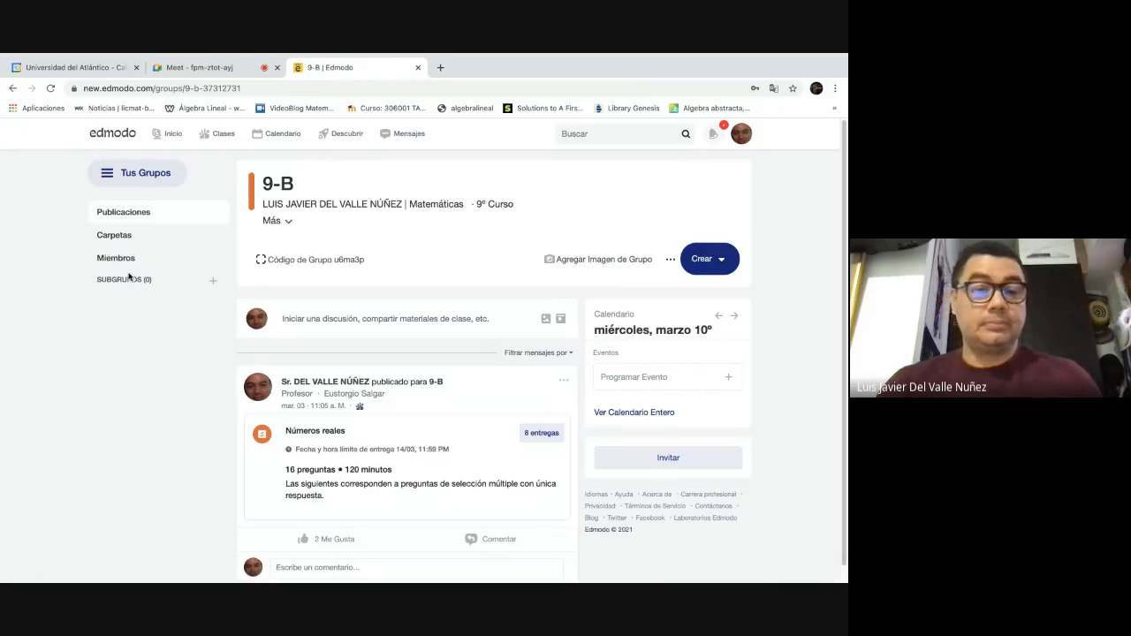
pyautogui.click(138, 264)
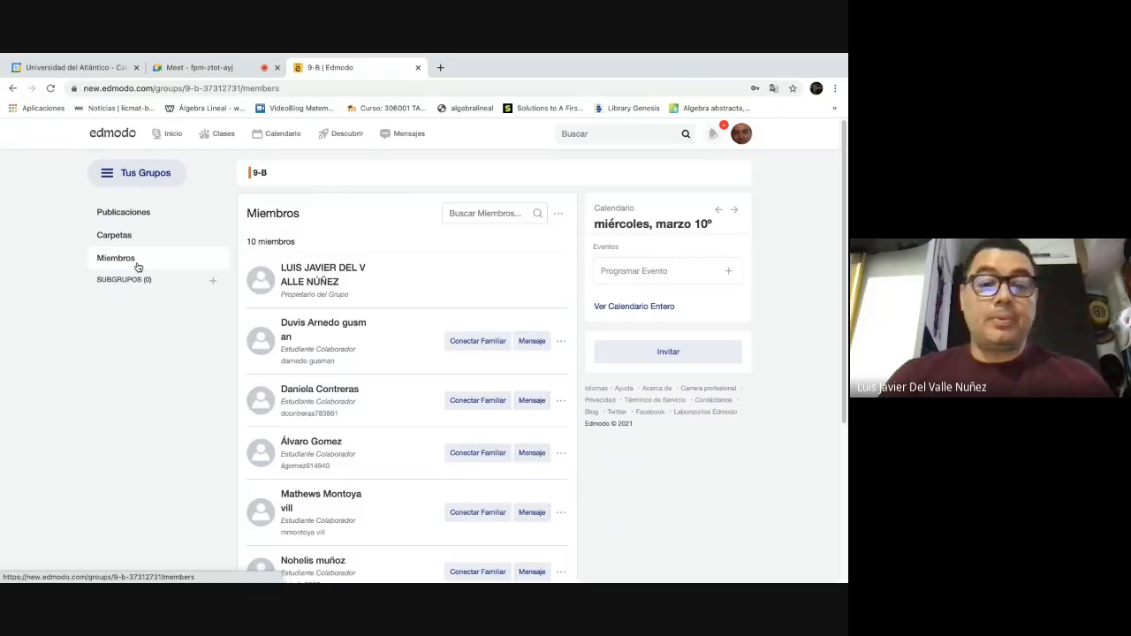
pyautogui.scroll(-1, 398, 365)
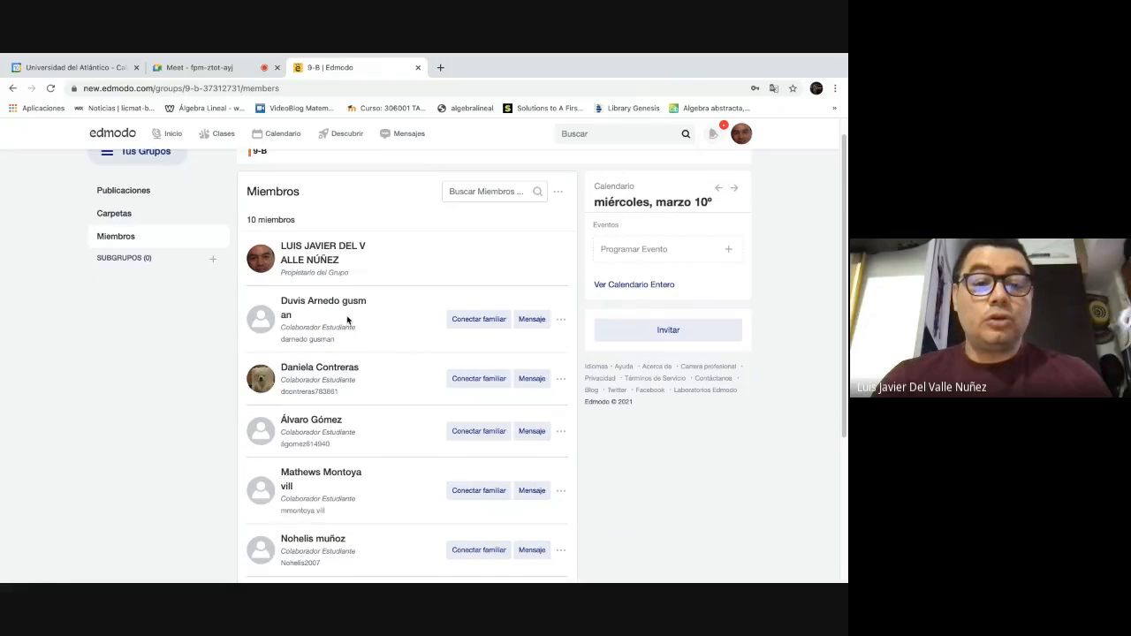
pyautogui.scroll(-3, 353, 329)
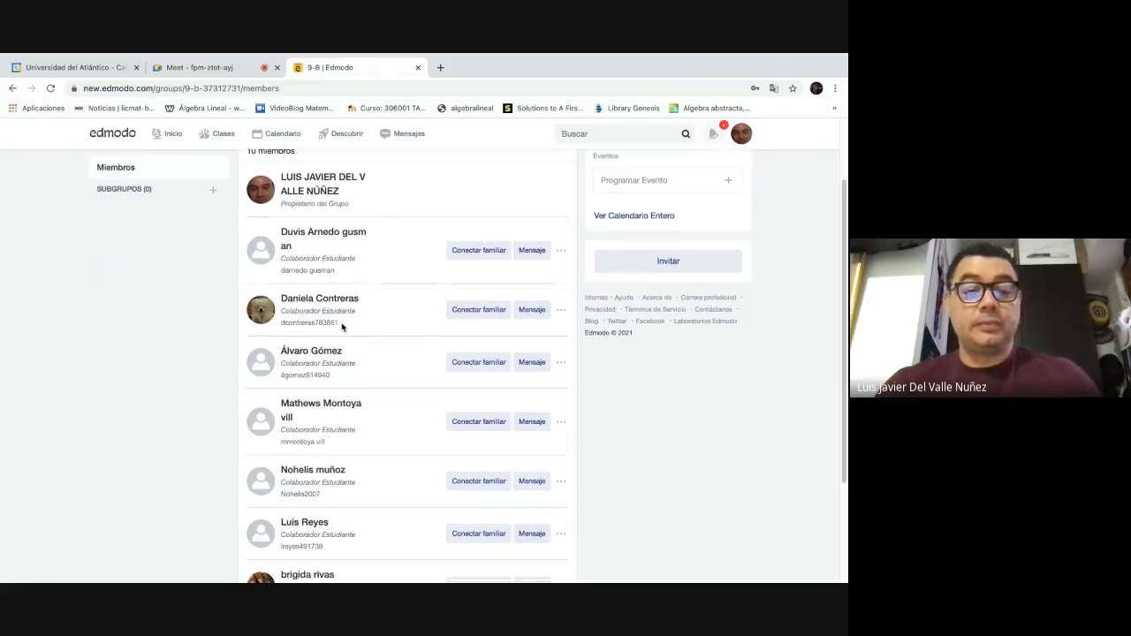
pyautogui.scroll(-1, 334, 325)
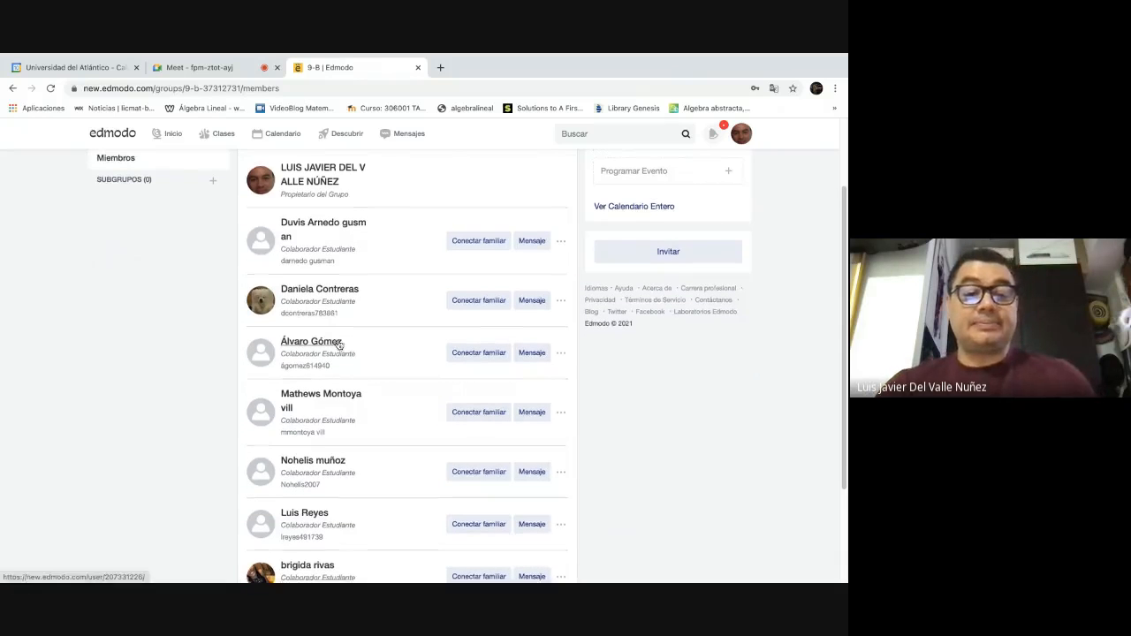
pyautogui.scroll(-1, 334, 331)
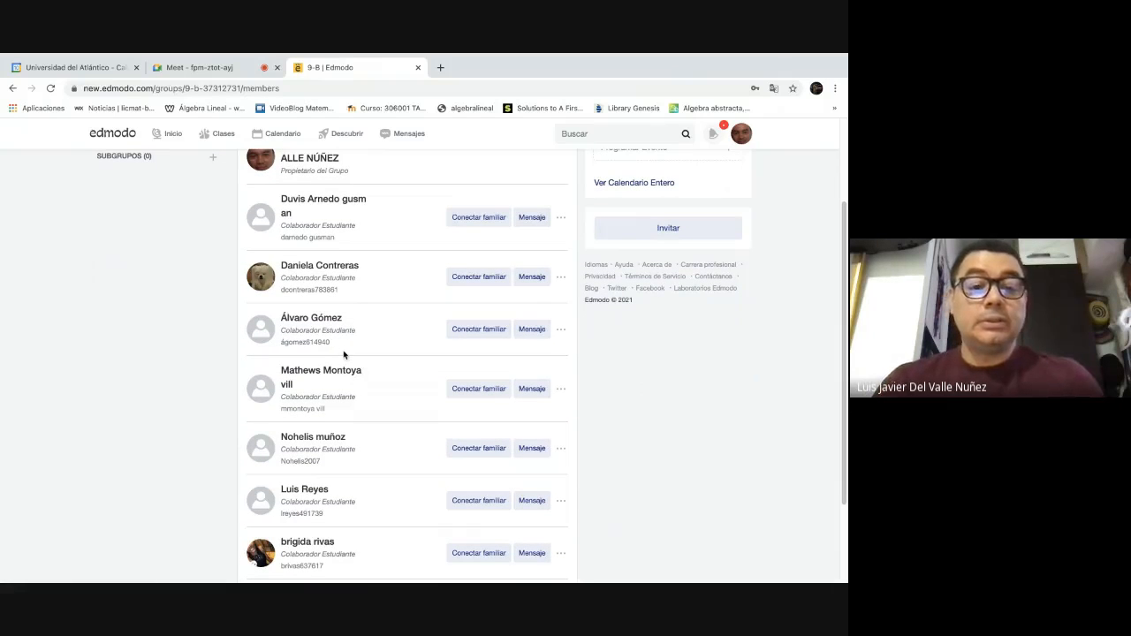
pyautogui.scroll(-1, 340, 357)
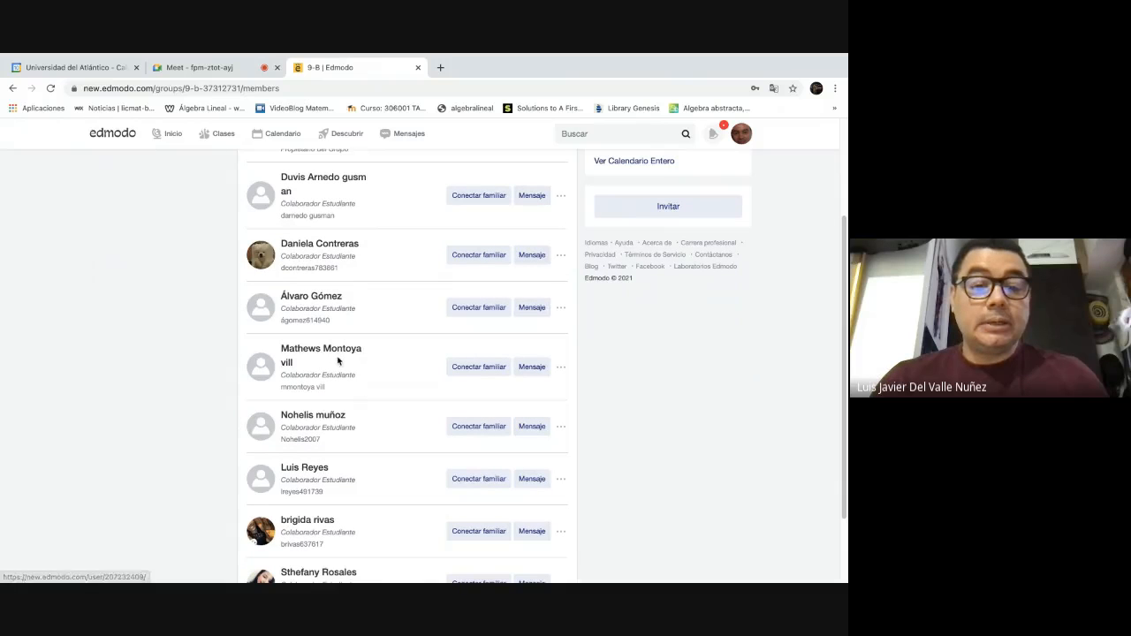
pyautogui.scroll(-1, 337, 360)
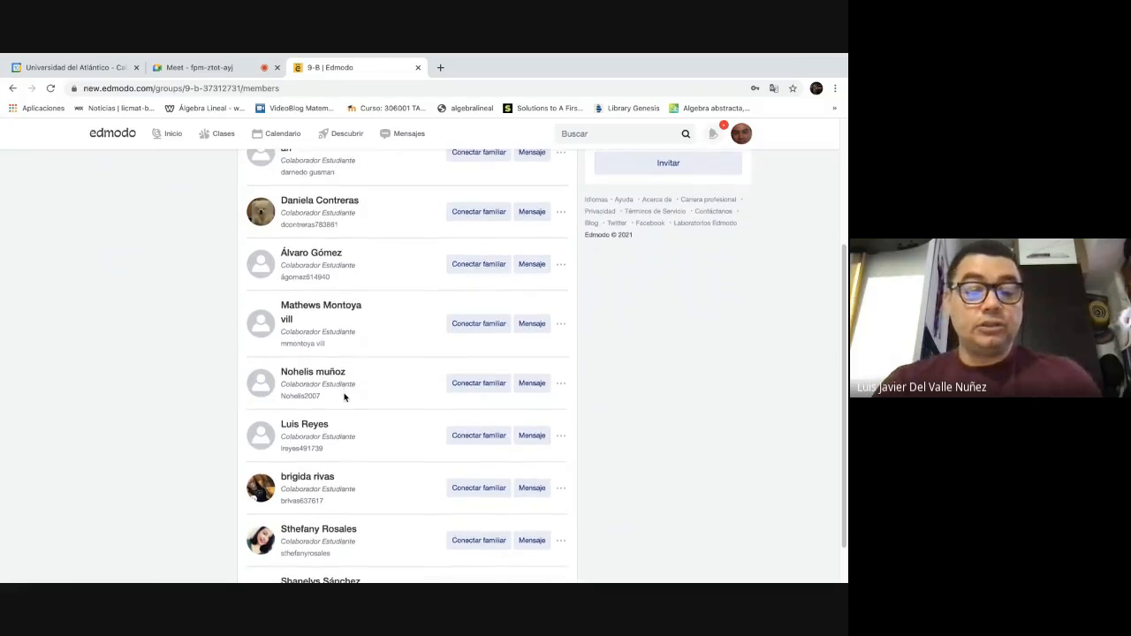
pyautogui.scroll(-1, 344, 395)
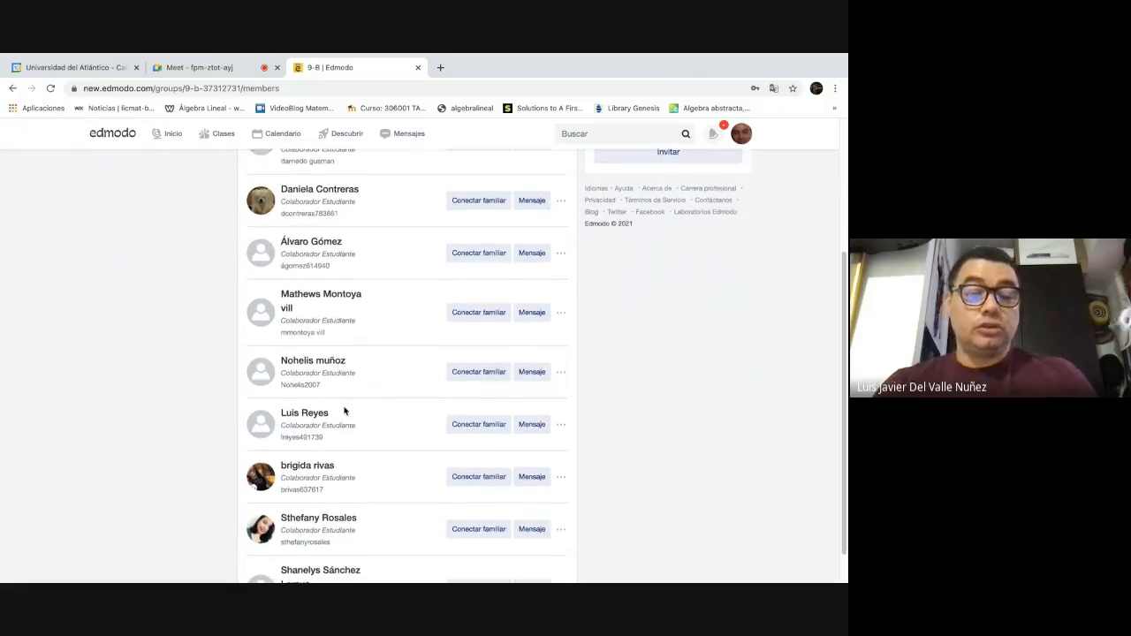
pyautogui.scroll(-1, 352, 451)
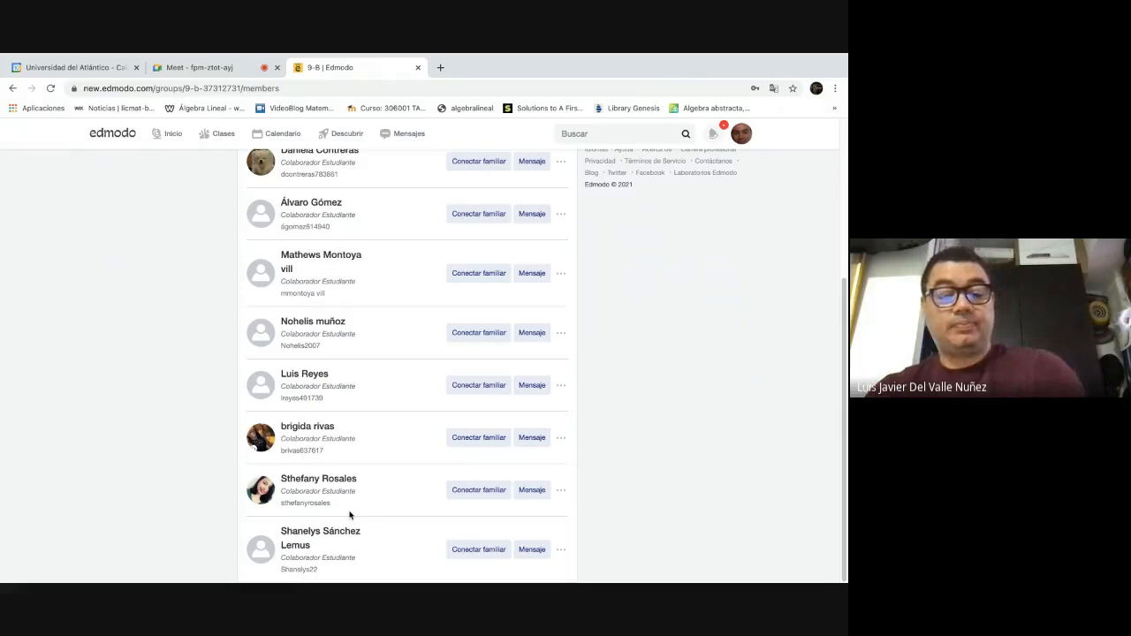
pyautogui.scroll(5, 350, 515)
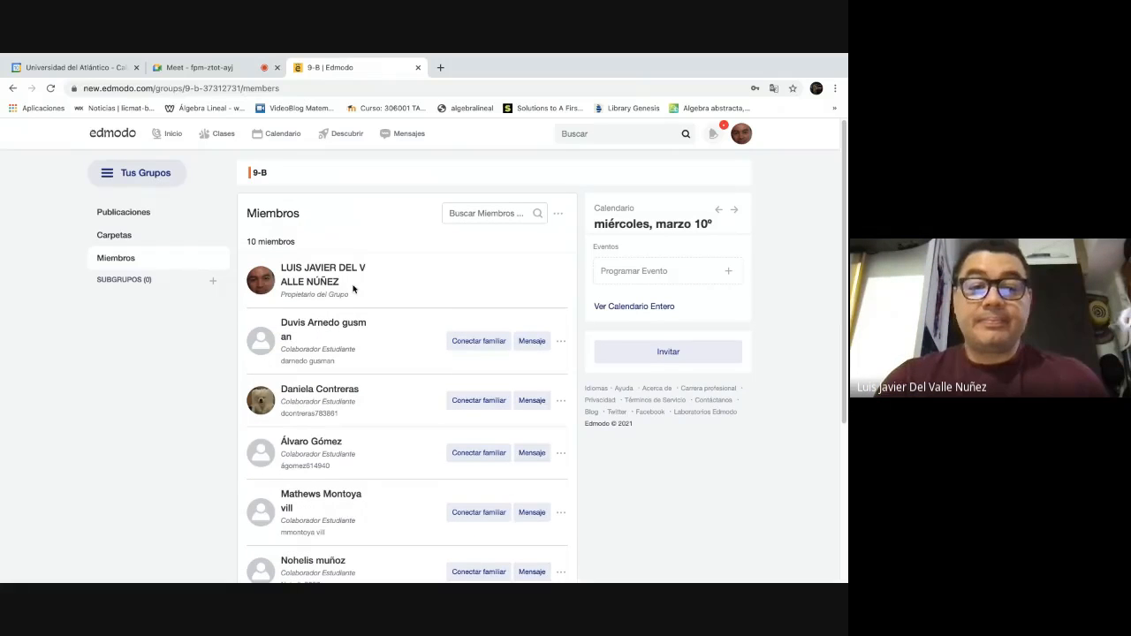
# Step: Return to group 9-A and create a new assignment for it
pyautogui.click(109, 174)
pyautogui.click(123, 256)
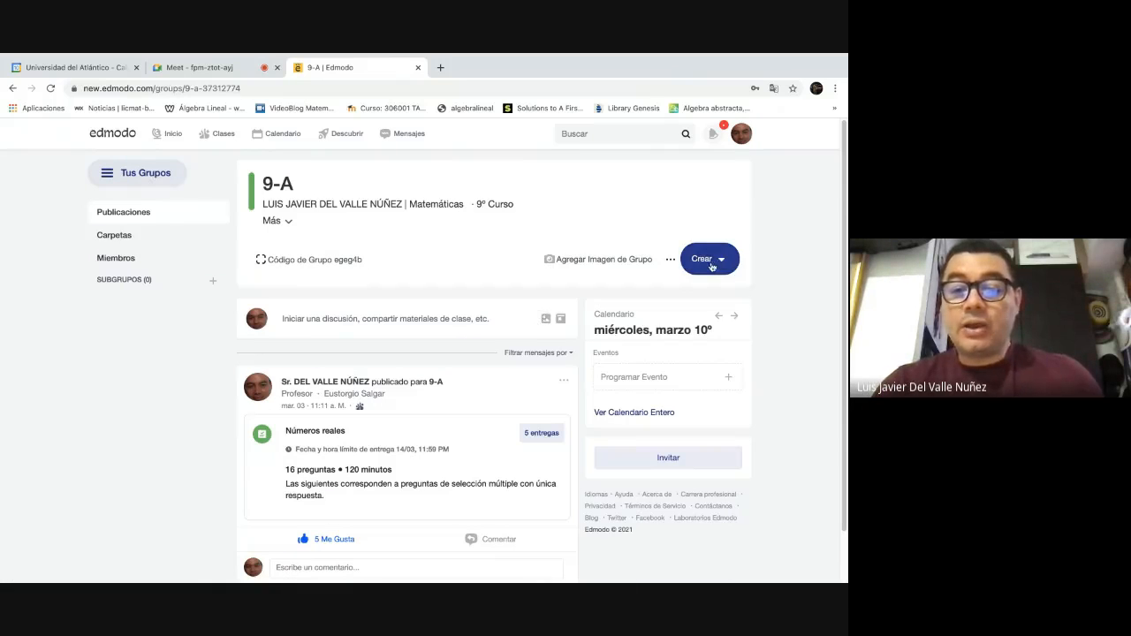
pyautogui.click(720, 261)
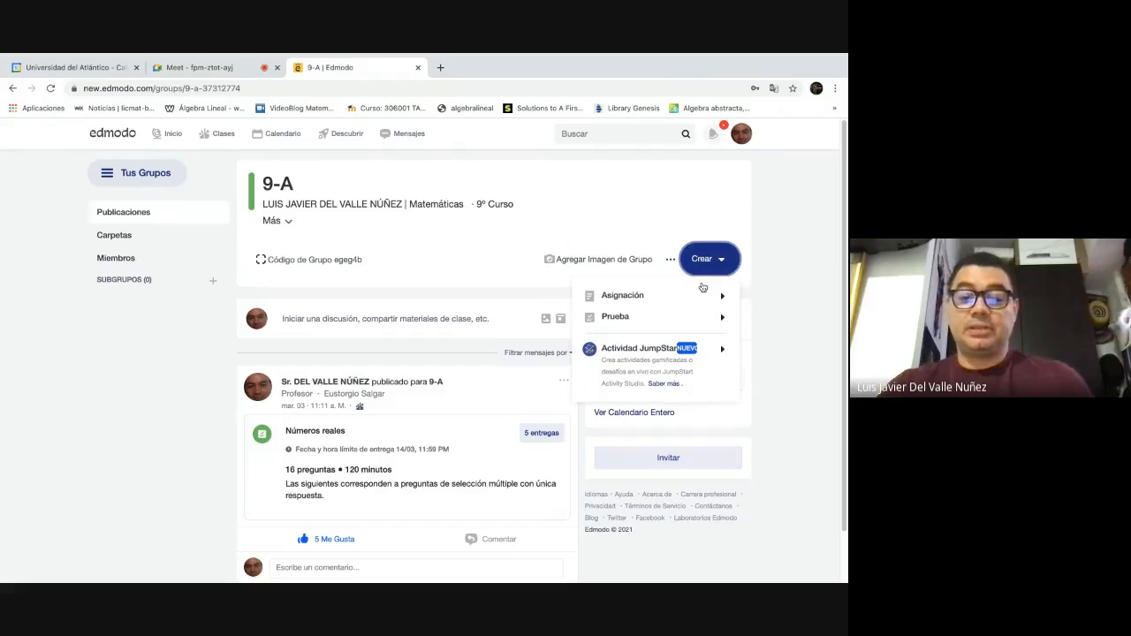
pyautogui.moveTo(698, 295)
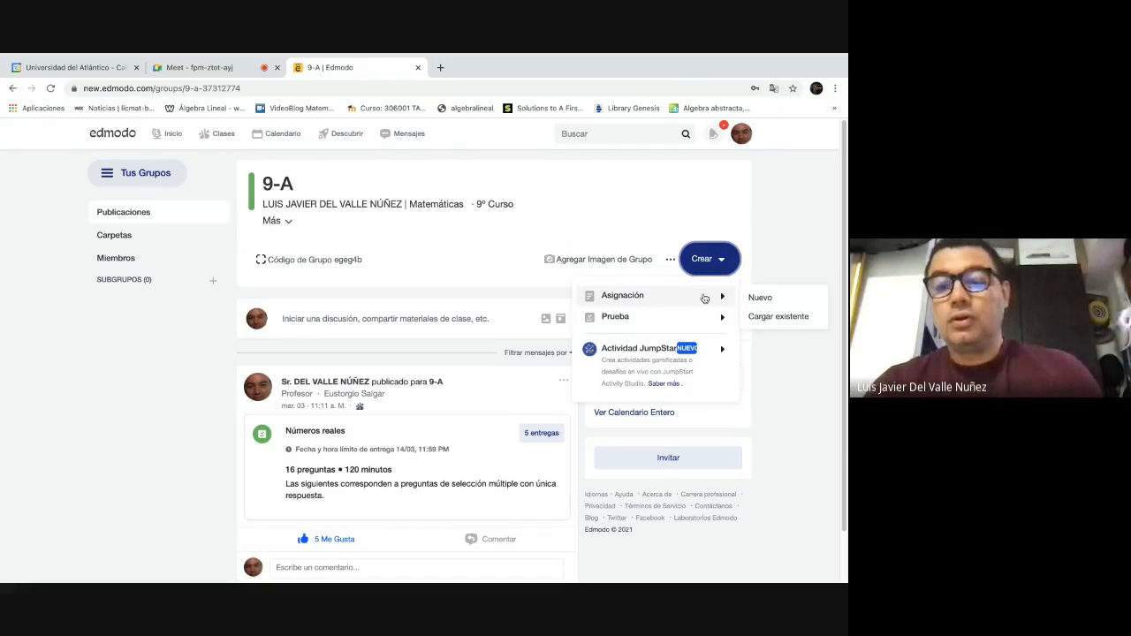
pyautogui.click(704, 297)
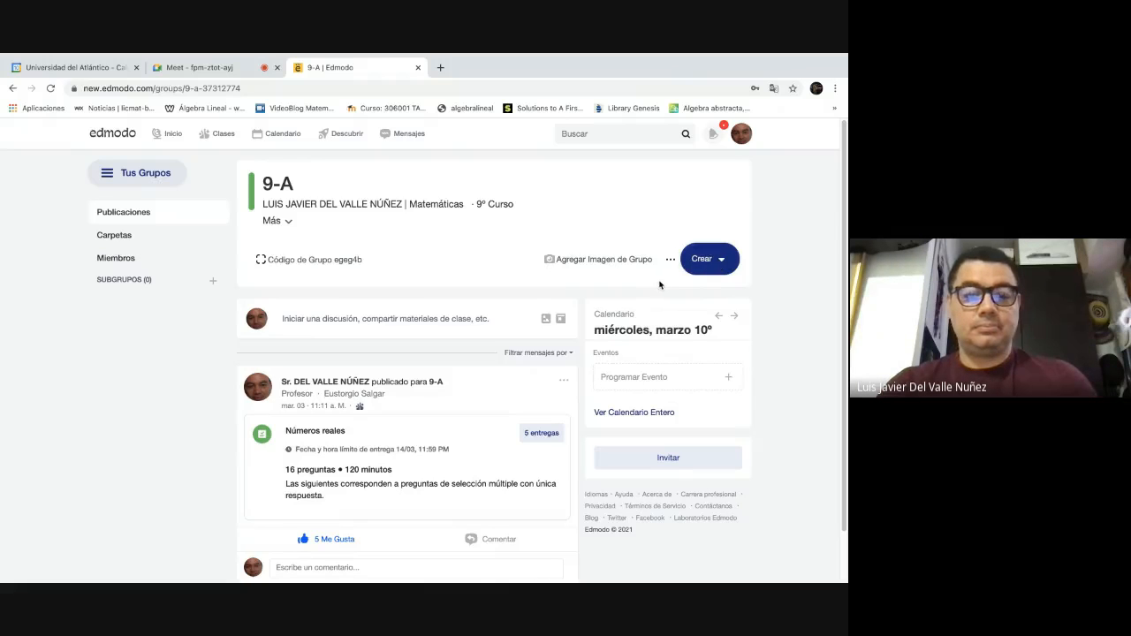
pyautogui.click(728, 263)
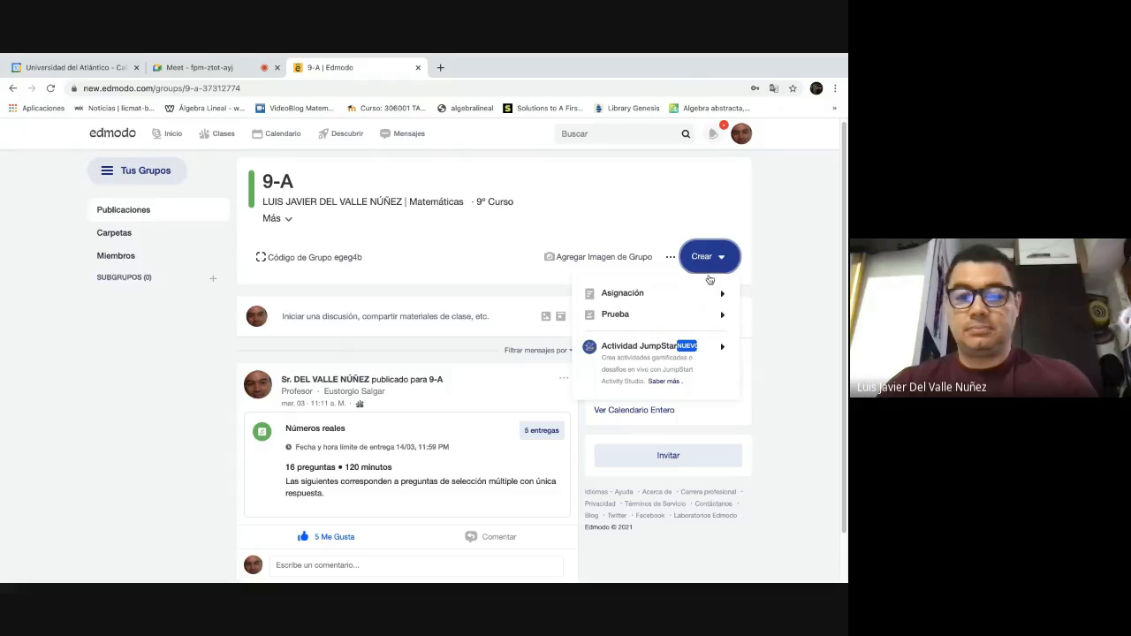
pyautogui.moveTo(706, 293)
pyautogui.click(779, 295)
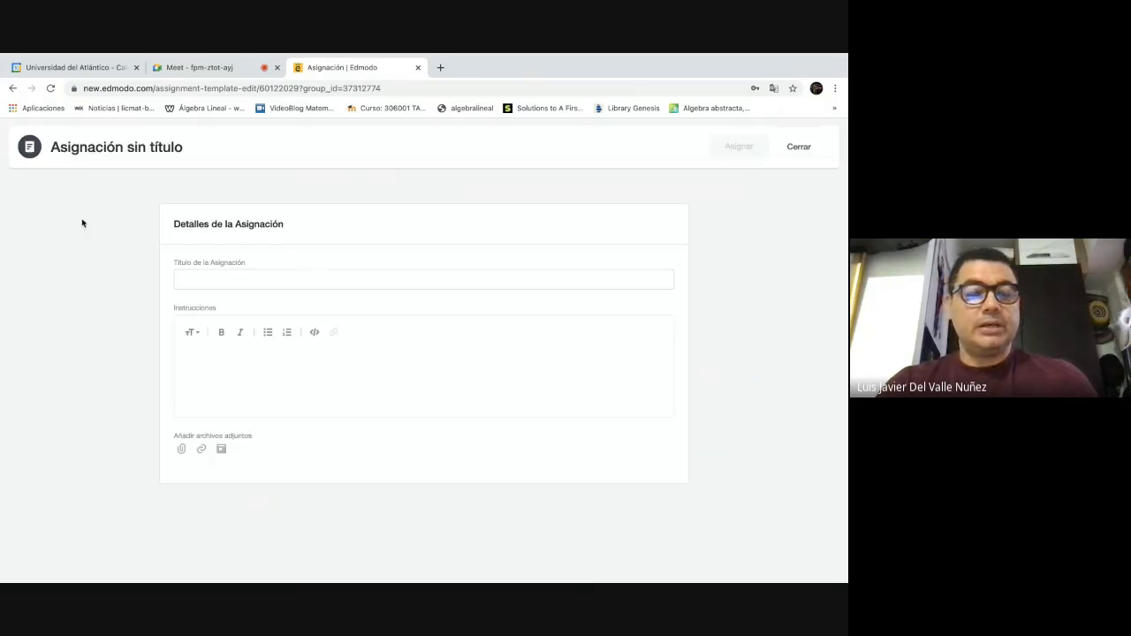
# Step: Title the assignment "Tarea 1" and enter "Taller 1-primera parte" as its instructions
pyautogui.click(219, 278)
pyautogui.write('Tarea 1')
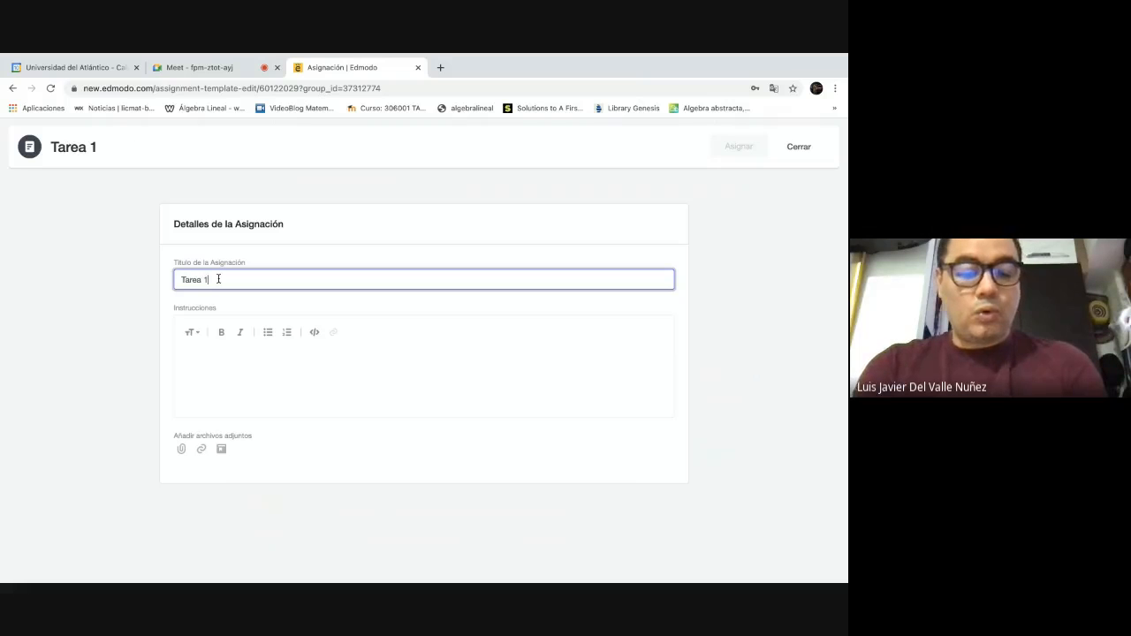
pyautogui.click(195, 349)
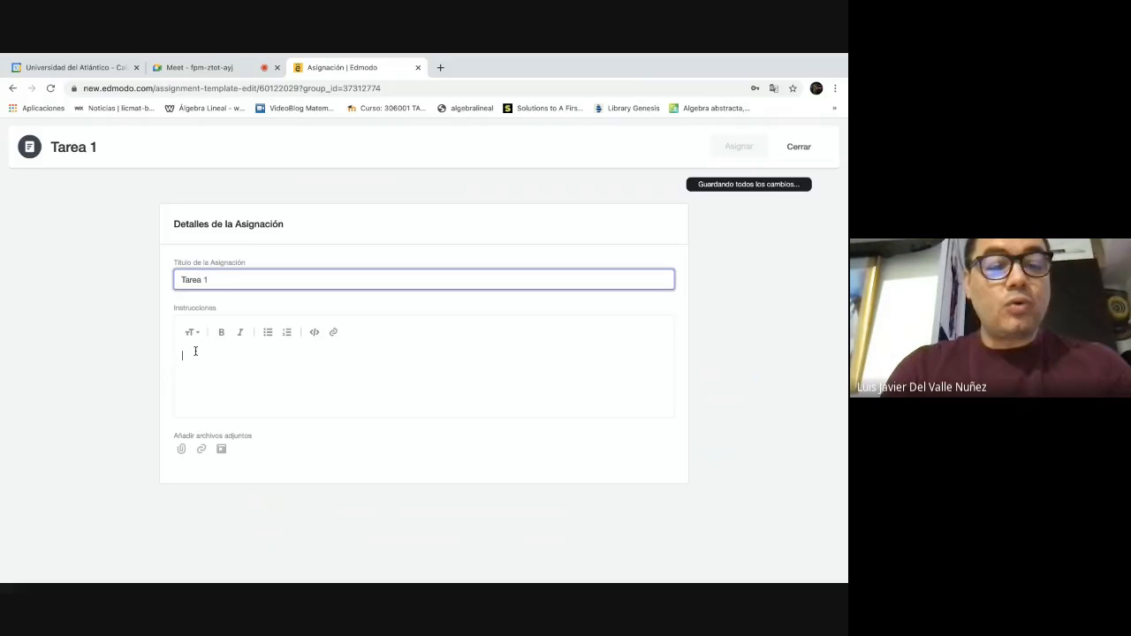
pyautogui.write('TA')
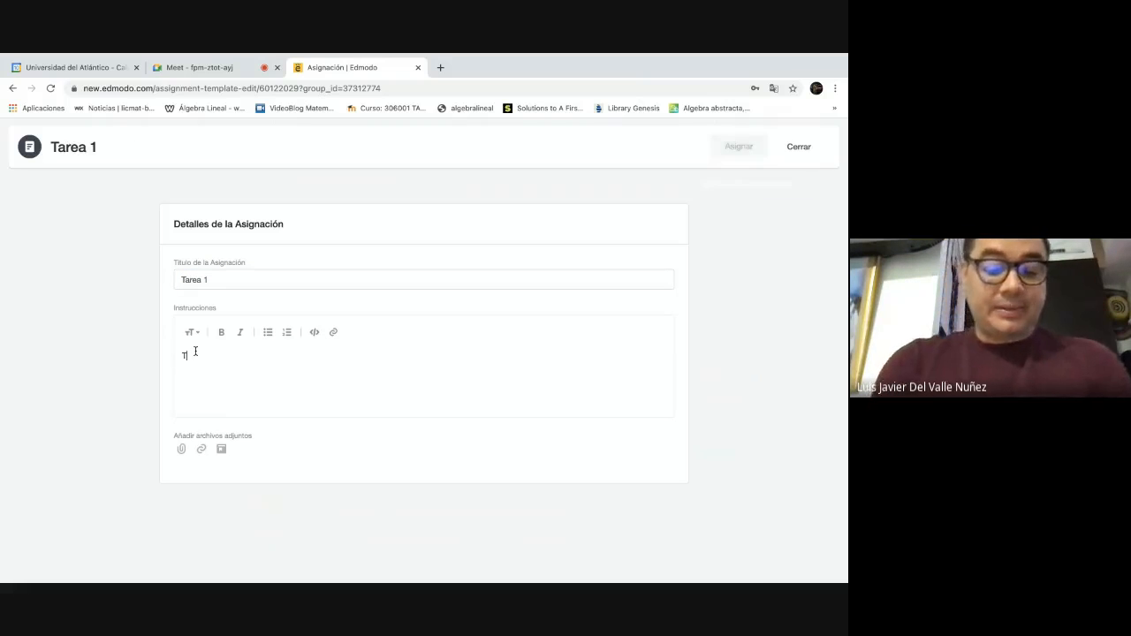
pyautogui.press('BackSpace')
pyautogui.press('BackSpace')
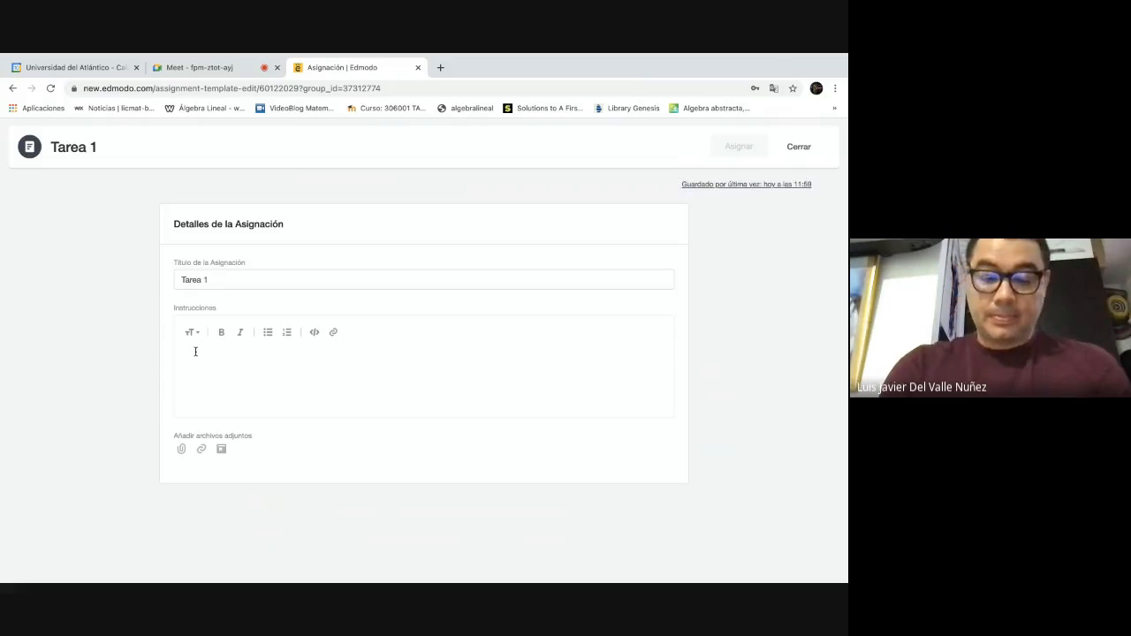
pyautogui.write('Taller 1-primera parte')
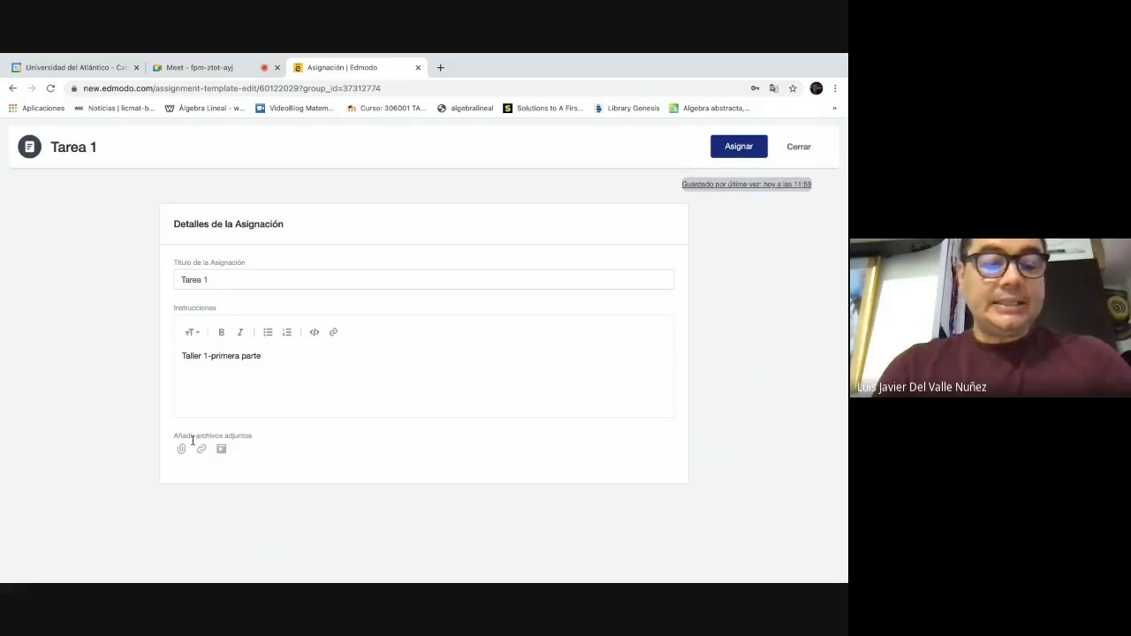
# Step: Take the browser window out of full screen and switch to Messenger
pyautogui.moveTo(62, 55)
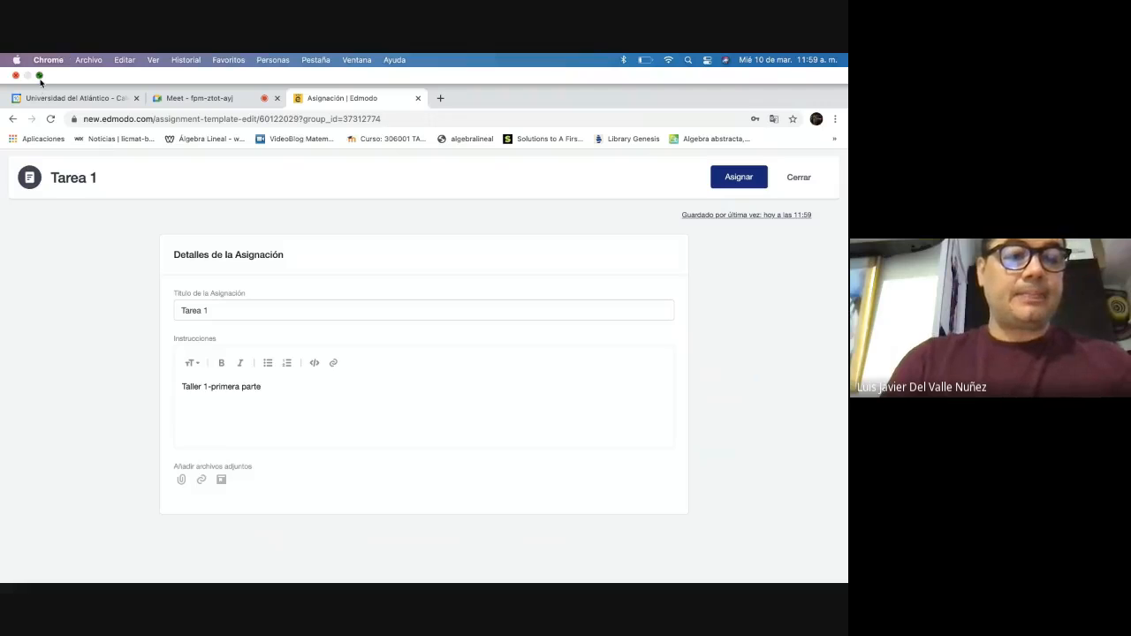
pyautogui.click(40, 76)
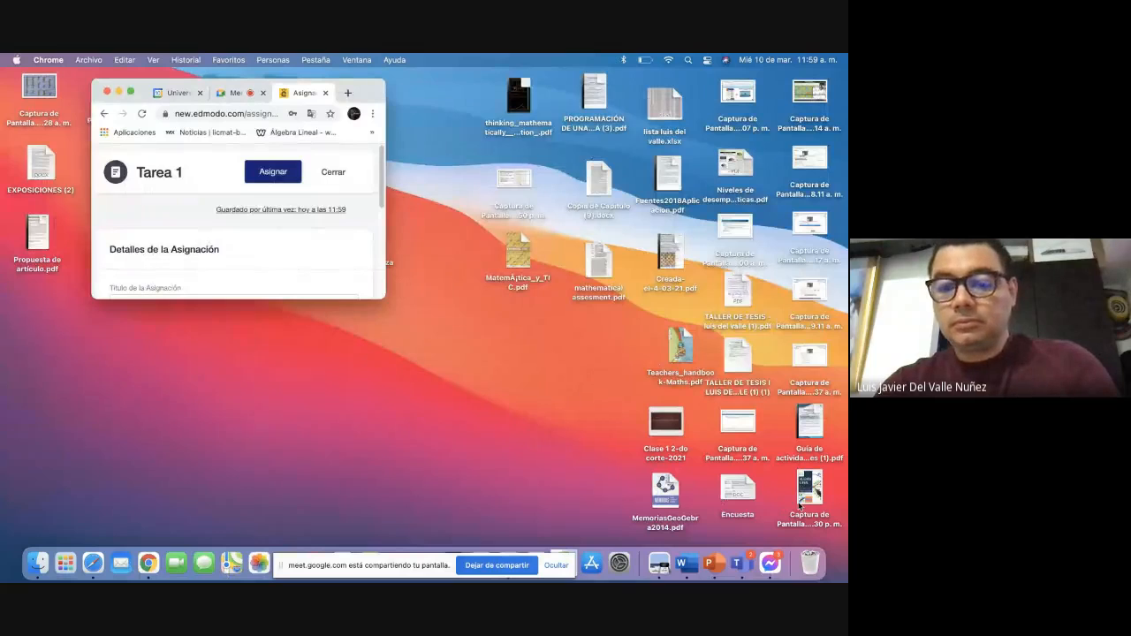
pyautogui.click(776, 560)
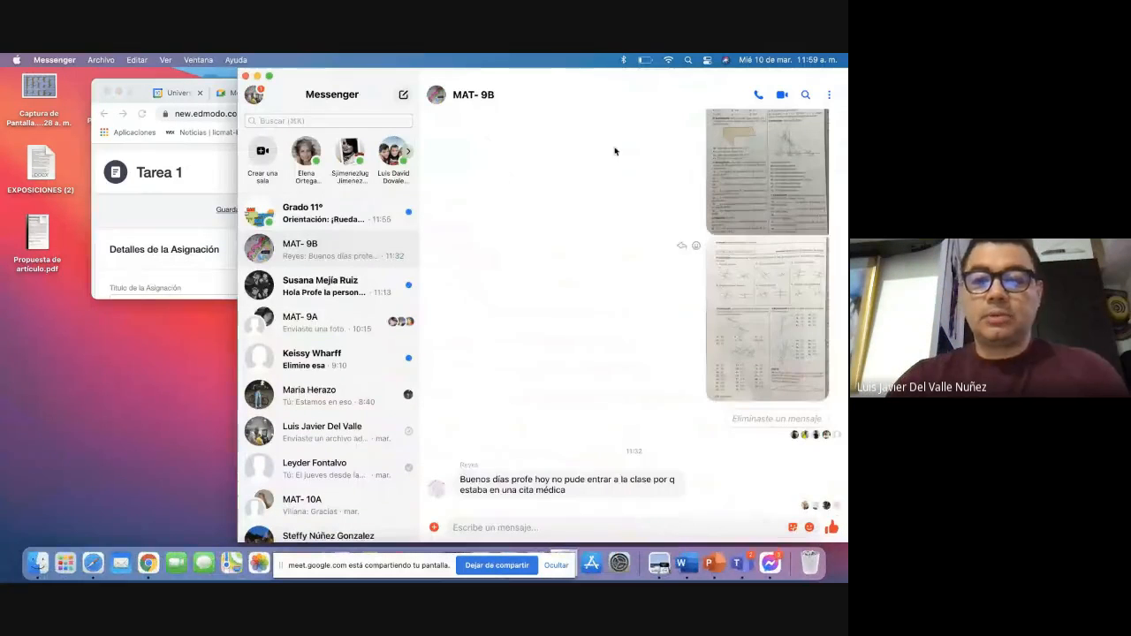
pyautogui.scroll(15, 669, 240)
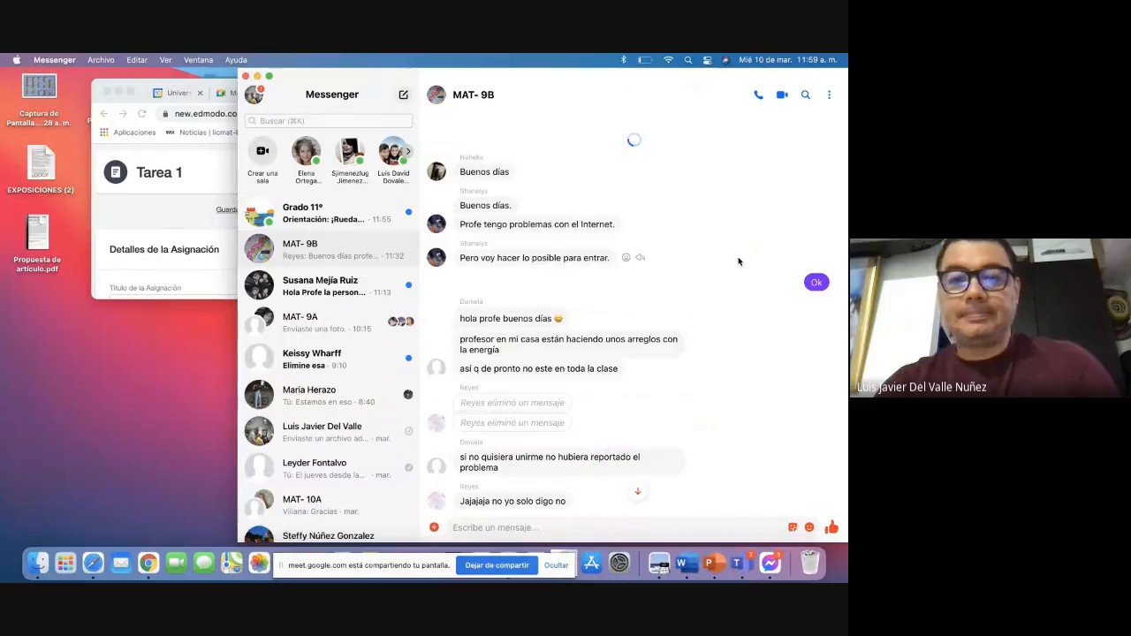
pyautogui.scroll(-1, 738, 258)
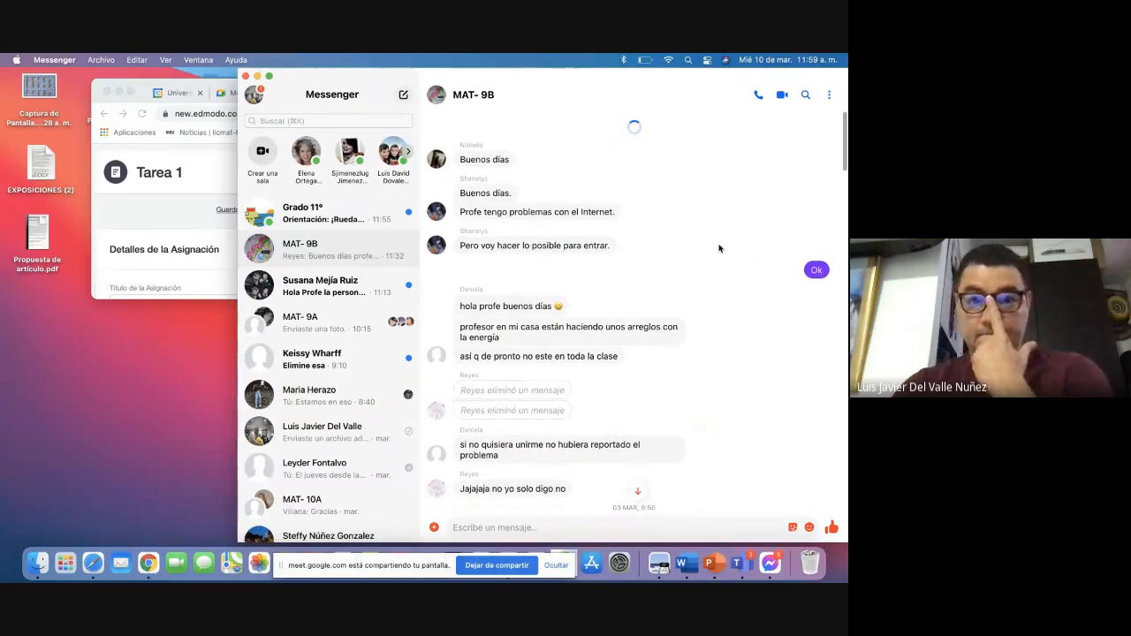
pyautogui.click(482, 95)
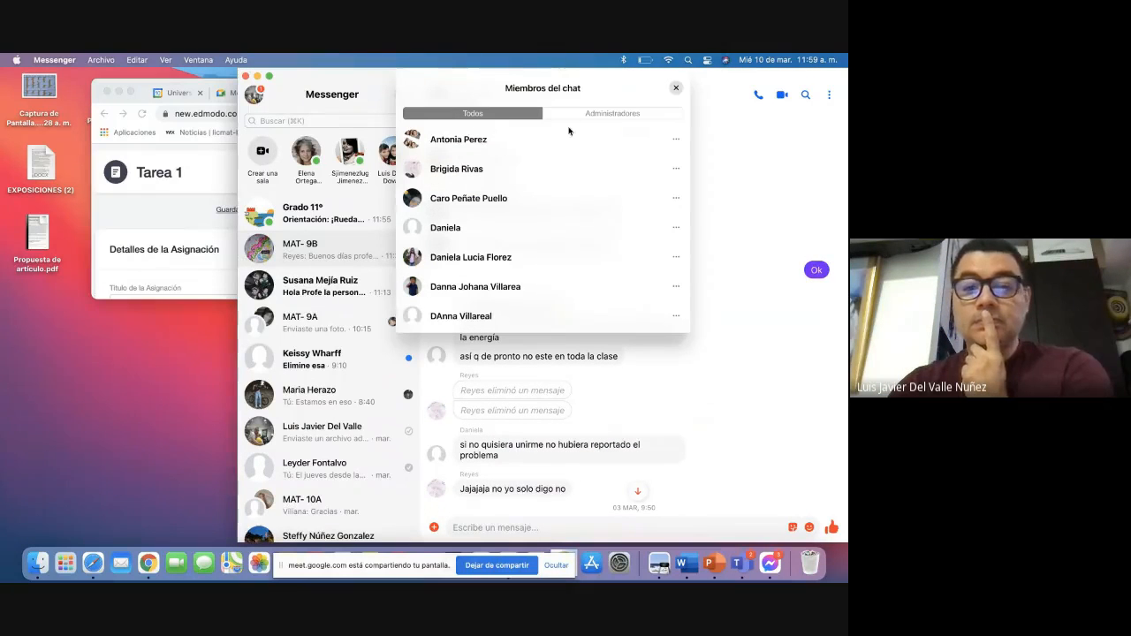
pyautogui.click(676, 87)
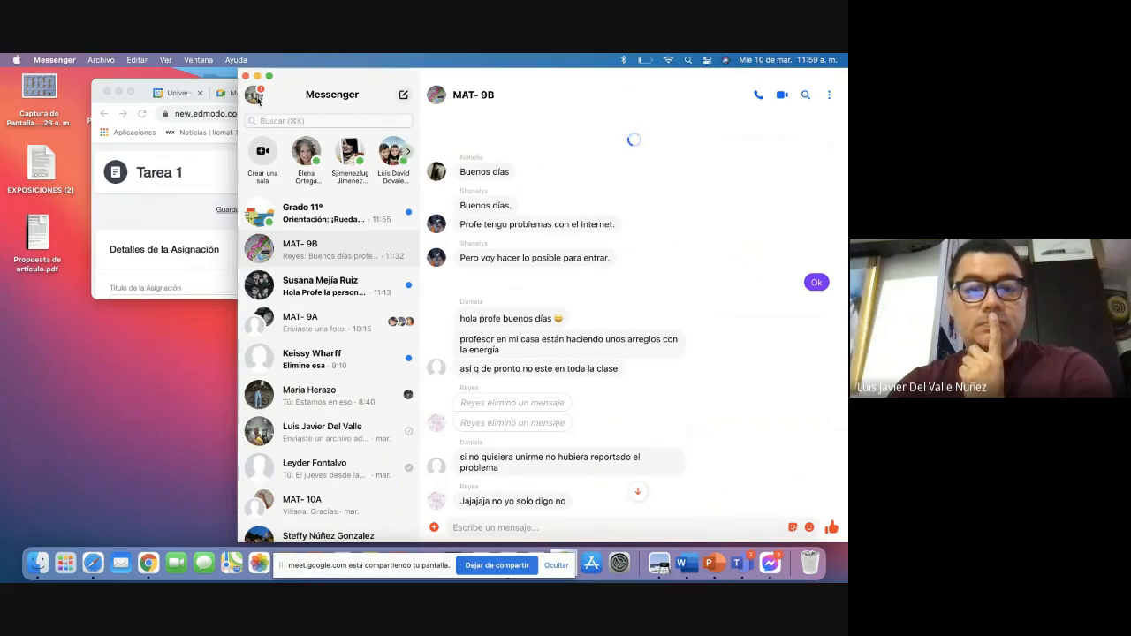
pyautogui.click(471, 100)
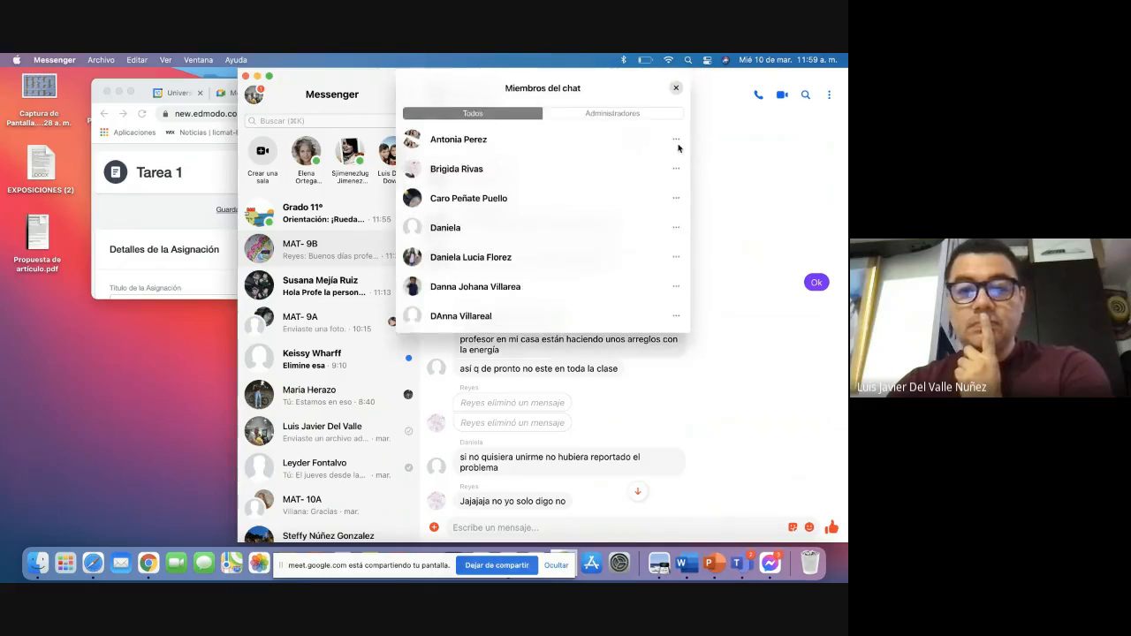
pyautogui.click(731, 176)
# Step: Open the MAT- 9B chat's shared photos and download the "Ejercicios propuestos" worksheet picture with the coloured boxes
pyautogui.click(828, 96)
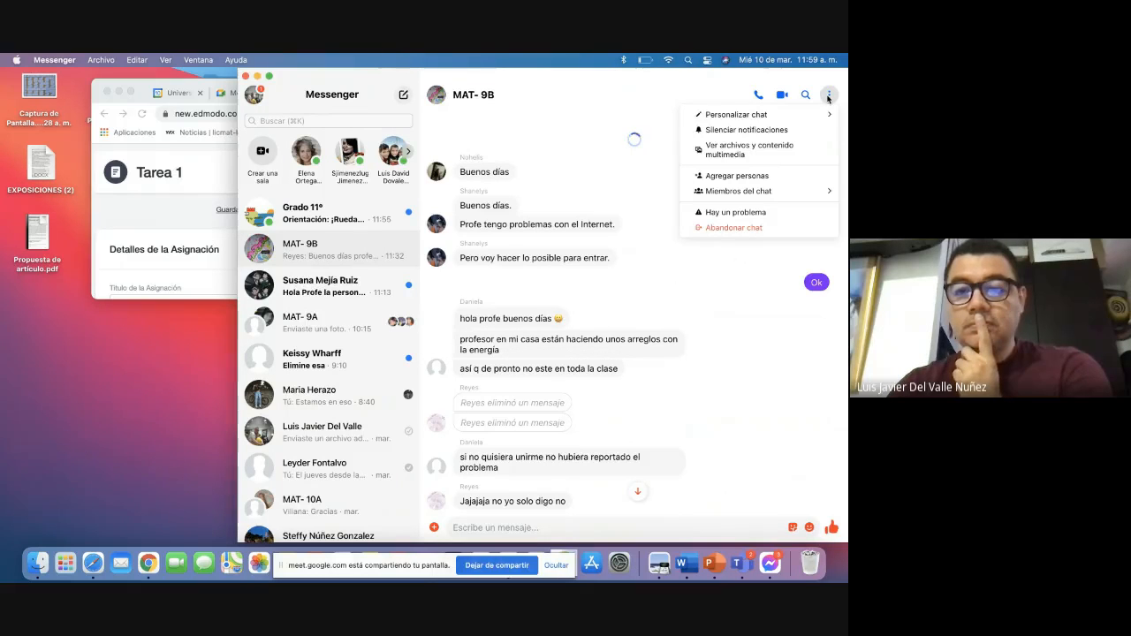
pyautogui.click(764, 152)
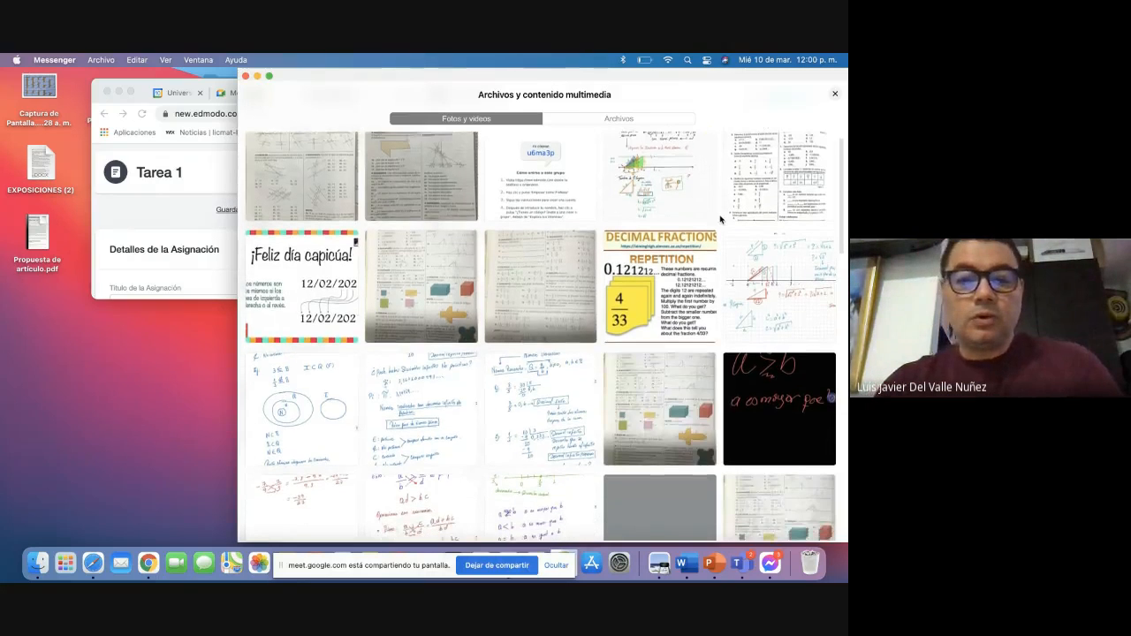
pyautogui.scroll(-2, 432, 265)
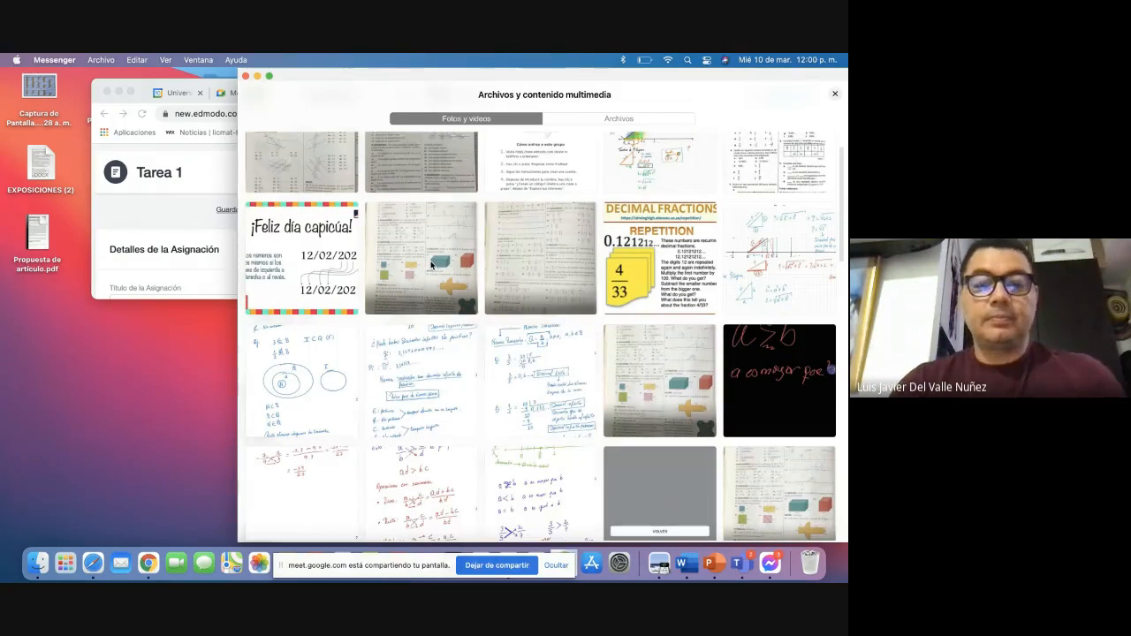
pyautogui.click(432, 264)
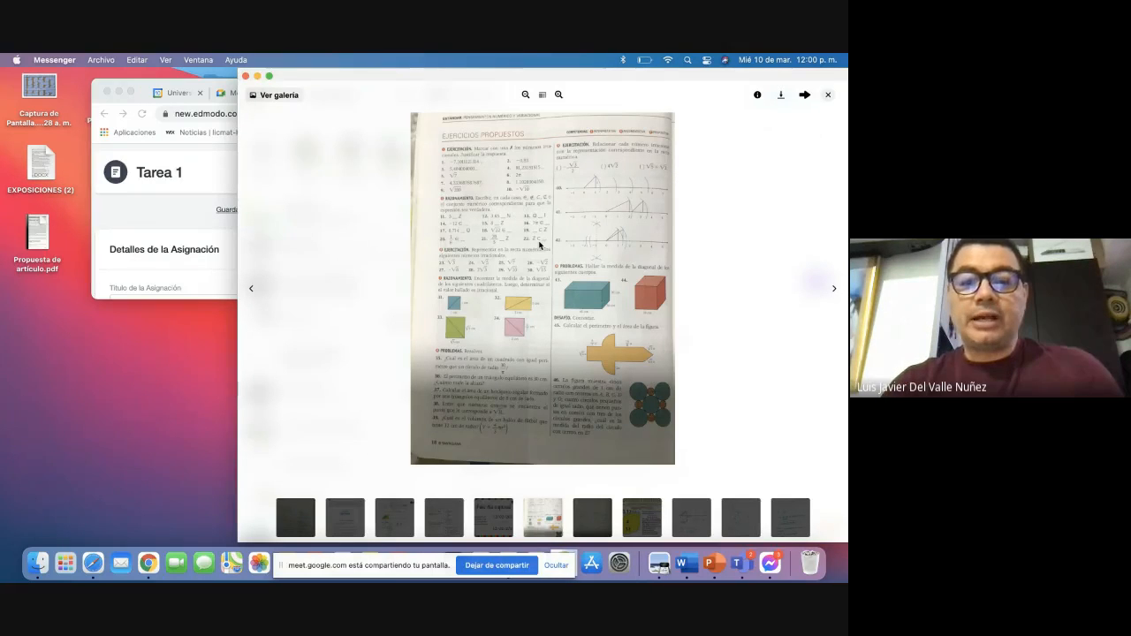
pyautogui.click(780, 97)
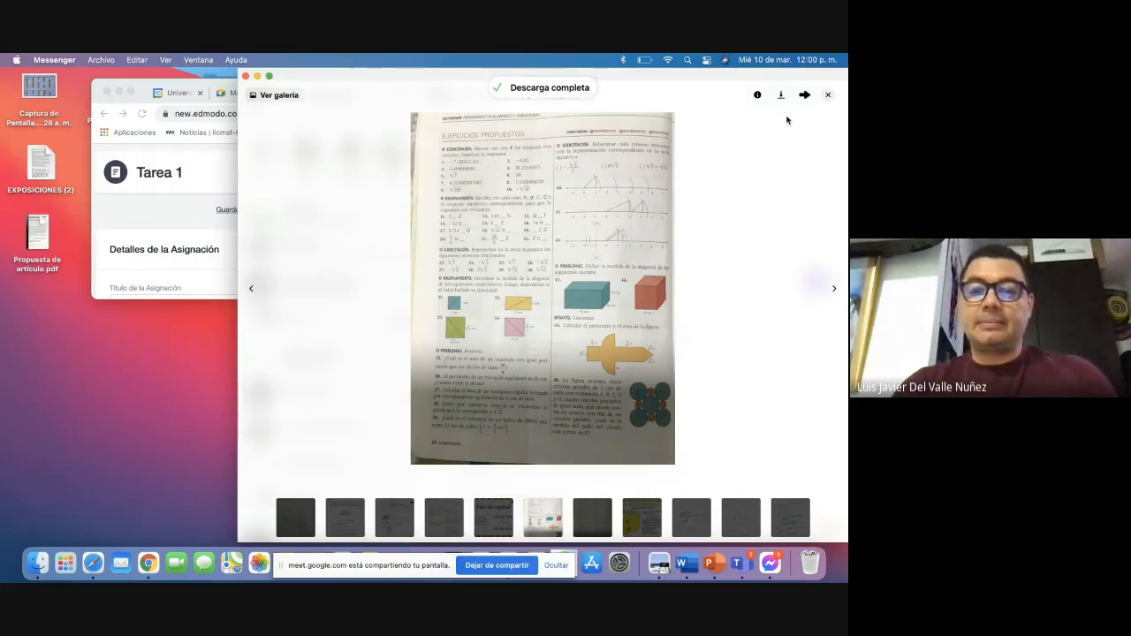
# Step: Show the downloaded worksheet picture in the Descargas folder, move the Messenger window aside and place the picture on the desktop
pyautogui.click(535, 93)
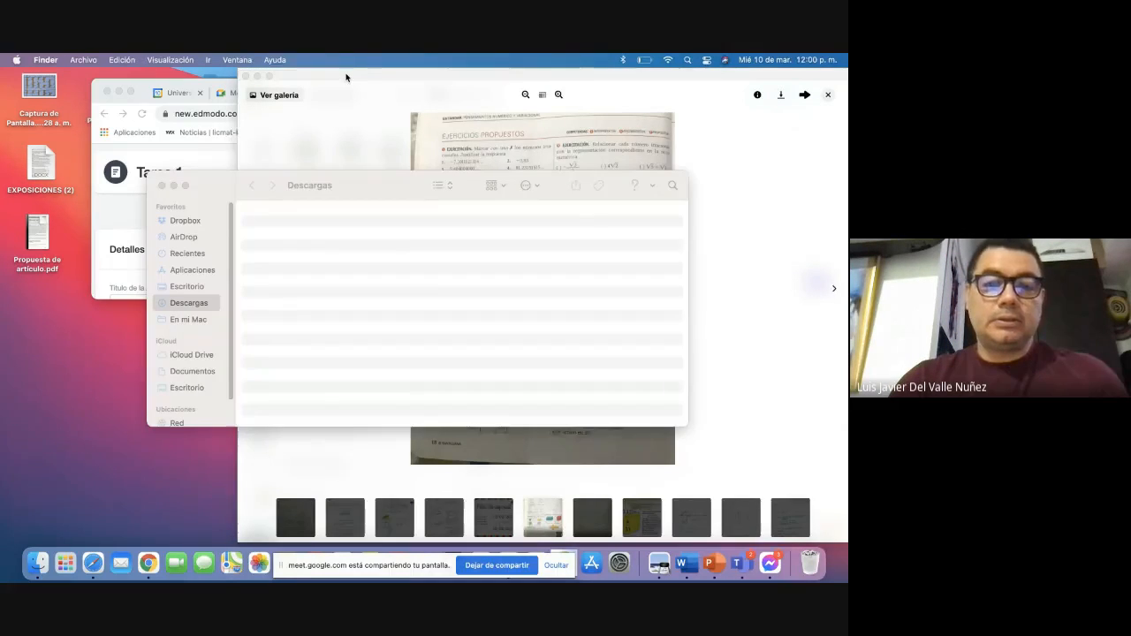
pyautogui.moveTo(346, 78); pyautogui.dragTo(1, 364)
pyautogui.moveTo(408, 189); pyautogui.dragTo(455, 99)
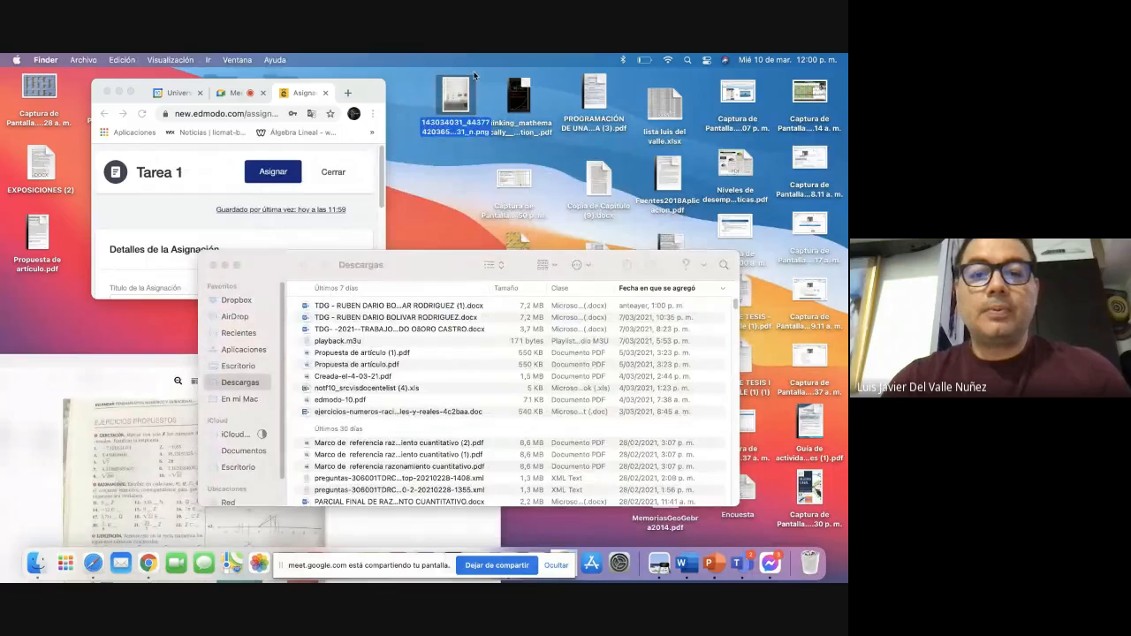
pyautogui.moveTo(475, 75); pyautogui.dragTo(455, 91)
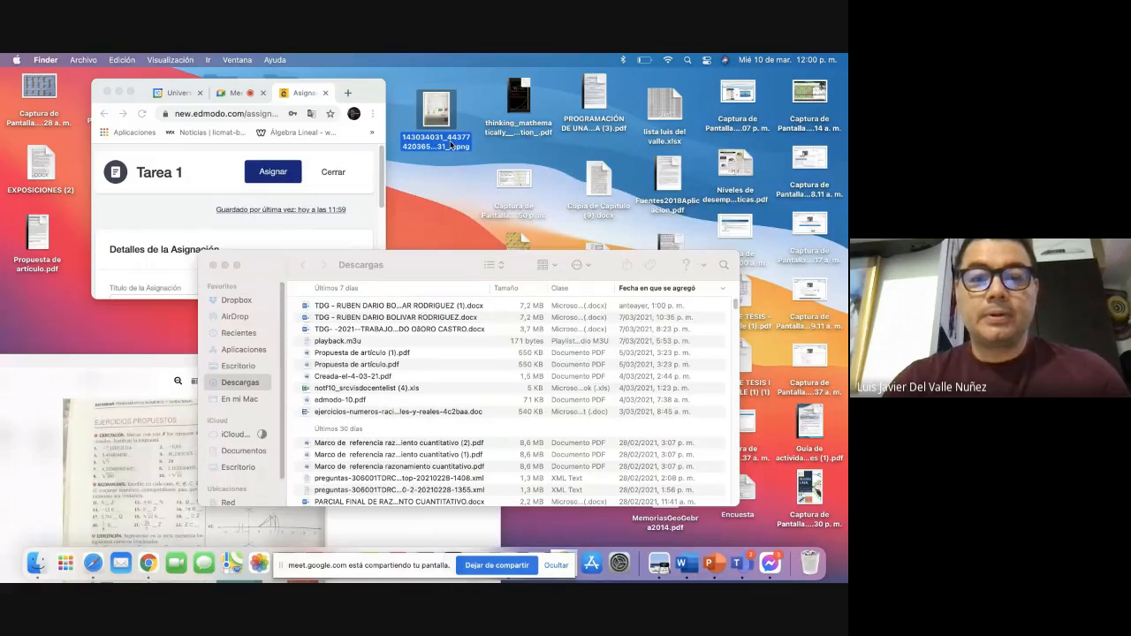
# Step: Rename the worksheet picture on the desktop as "taller1" and close the Descargas window
pyautogui.rightClick(451, 144)
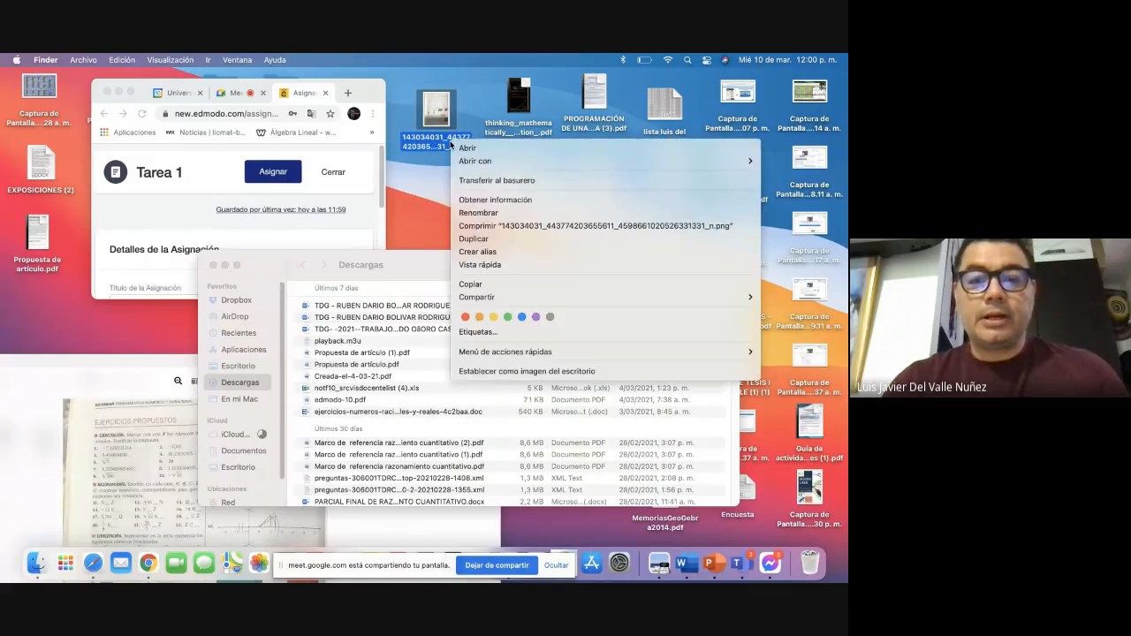
pyautogui.click(484, 213)
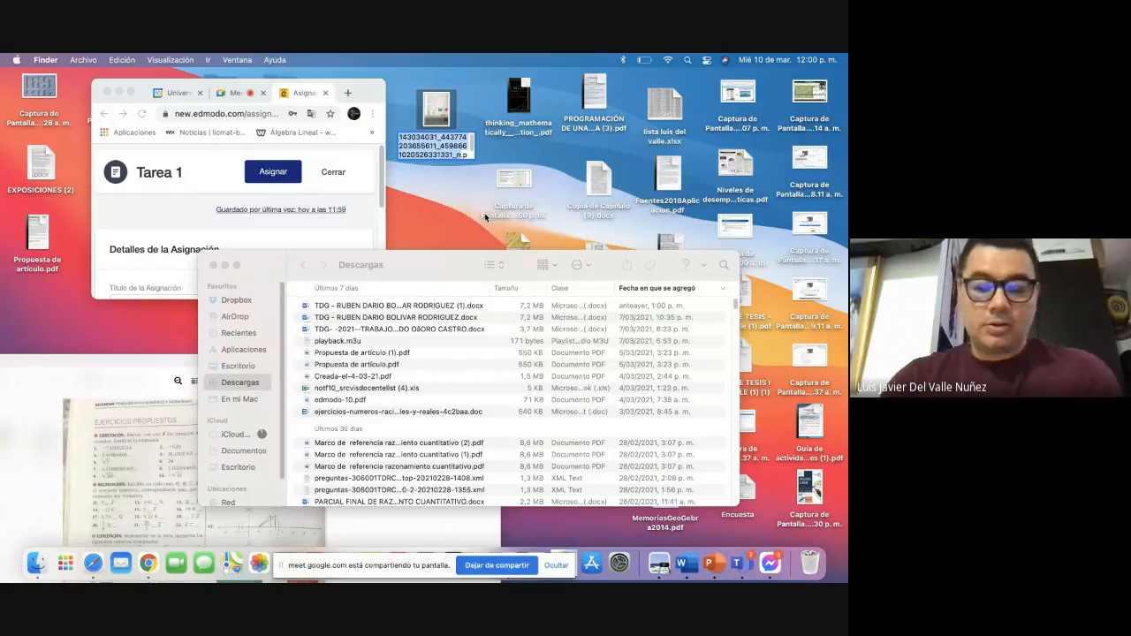
pyautogui.write('taller')
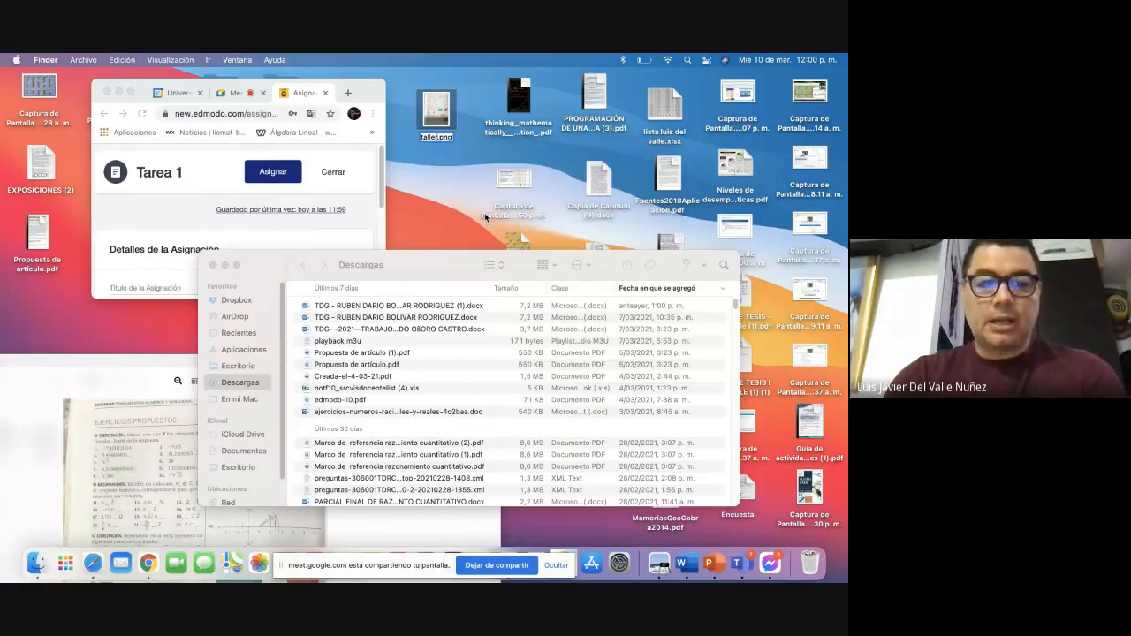
pyautogui.write('1')
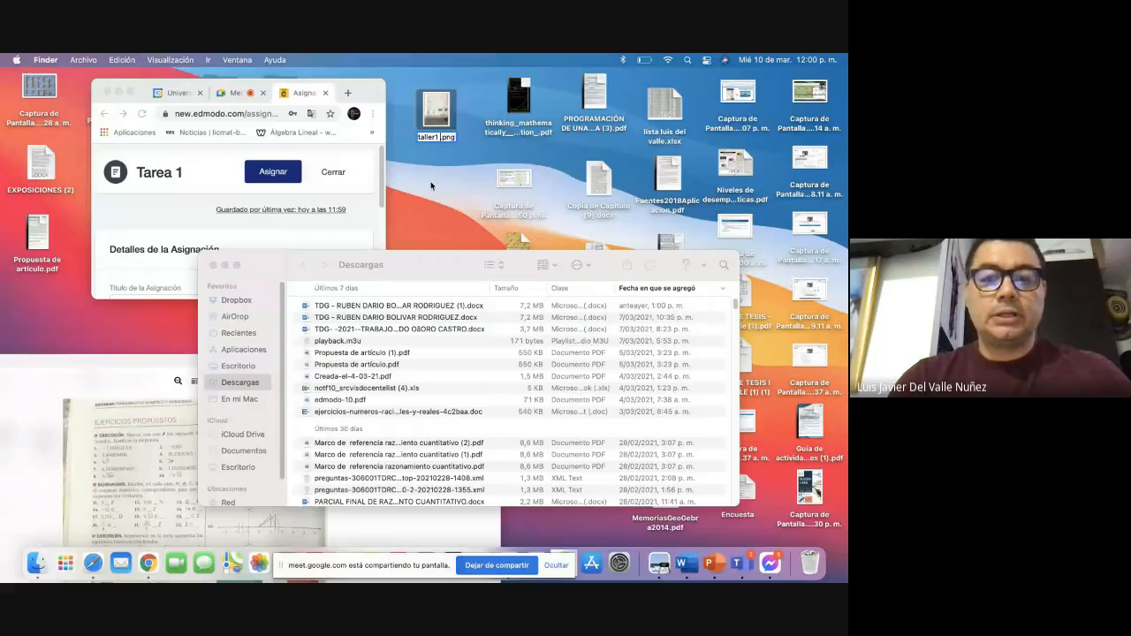
pyautogui.click(392, 193)
pyautogui.click(213, 265)
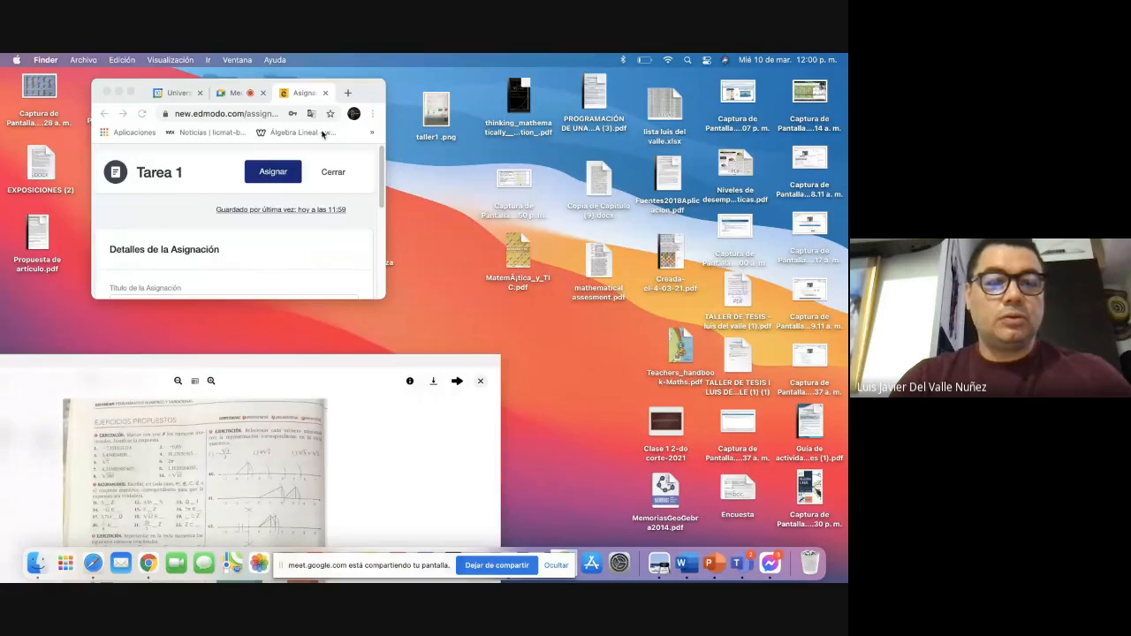
# Step: Return the browser to full screen and attach the taller1 picture from the desktop to the "Tarea 1" assignment
pyautogui.click(130, 91)
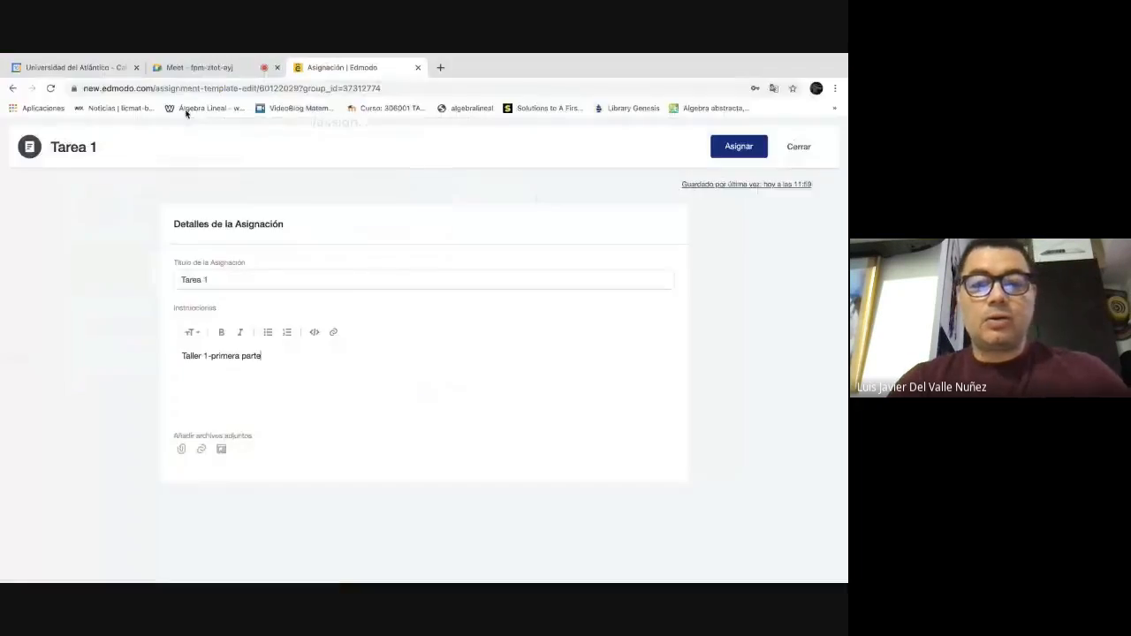
pyautogui.moveTo(618, 57)
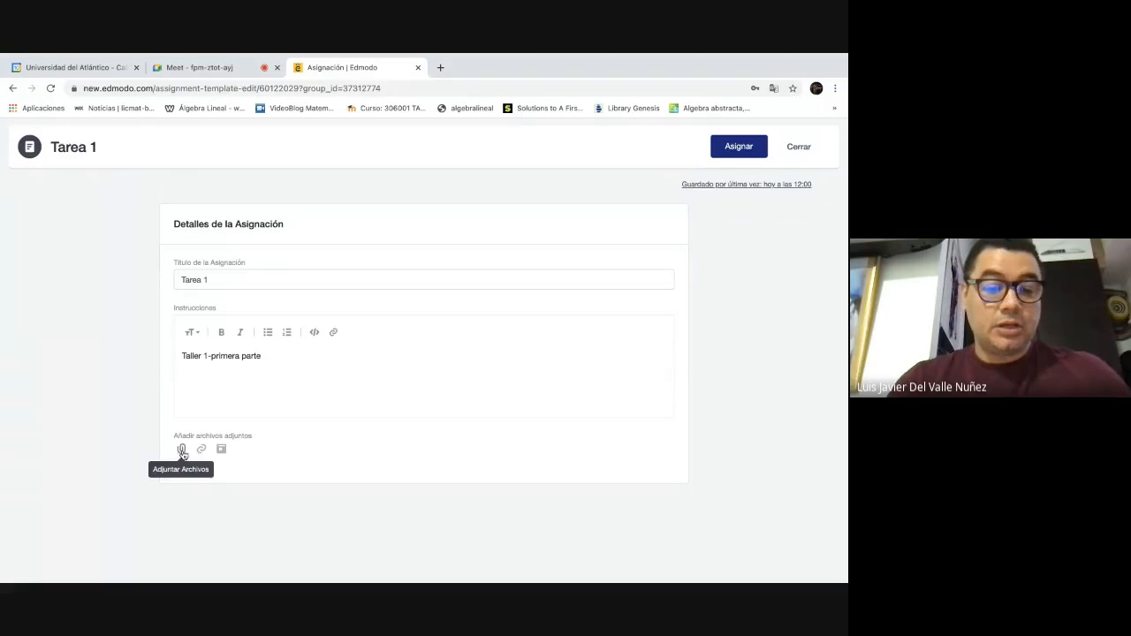
pyautogui.click(182, 450)
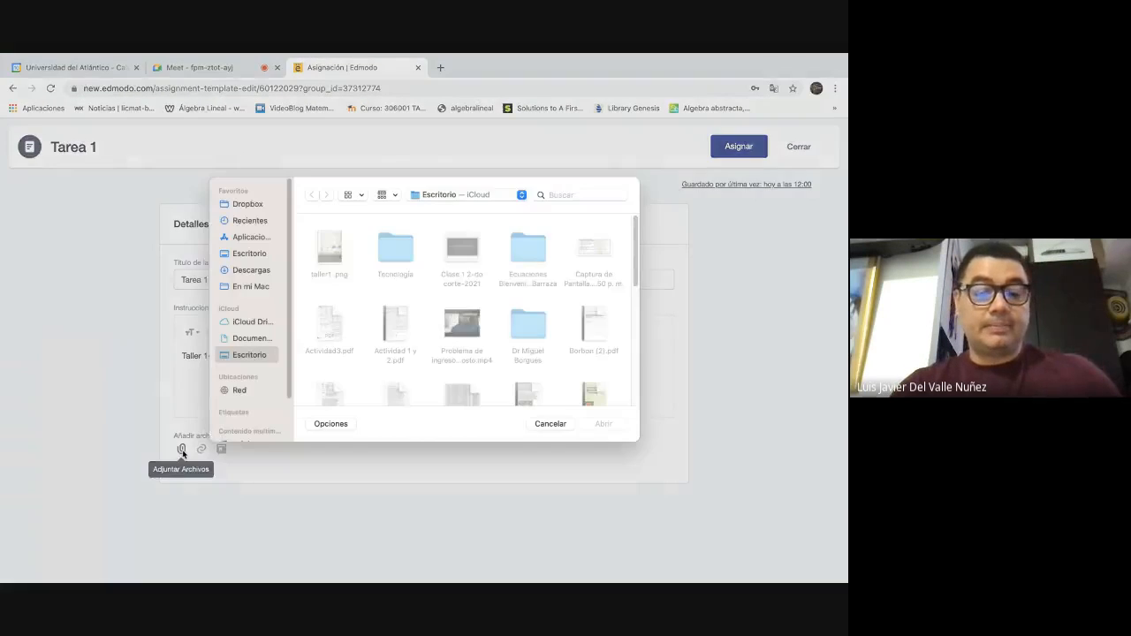
pyautogui.click(343, 263)
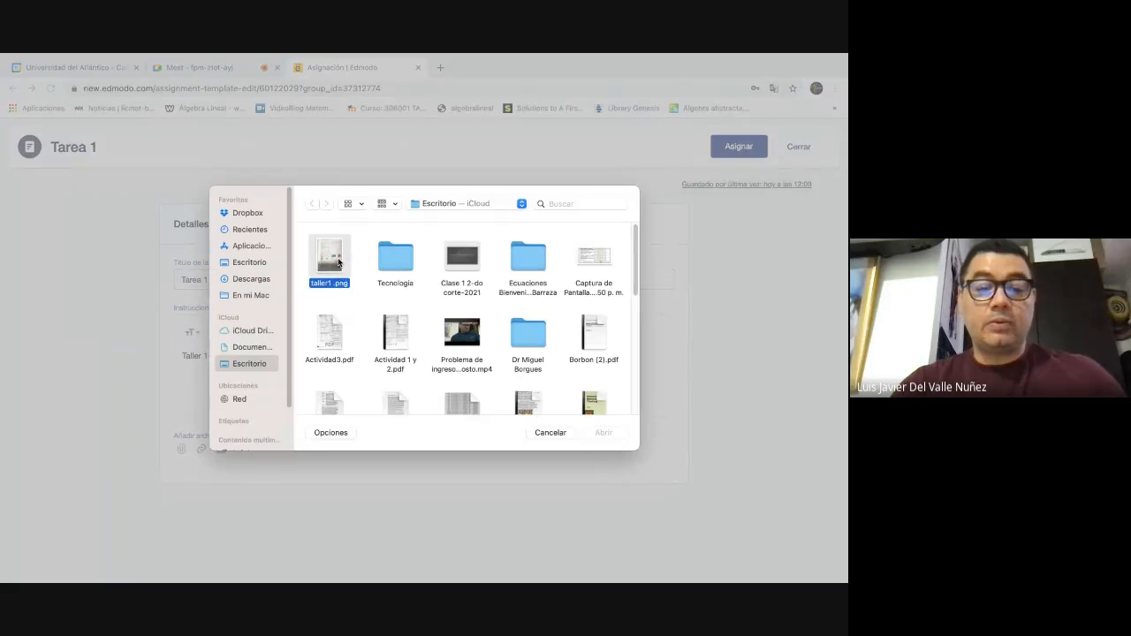
pyautogui.click(610, 431)
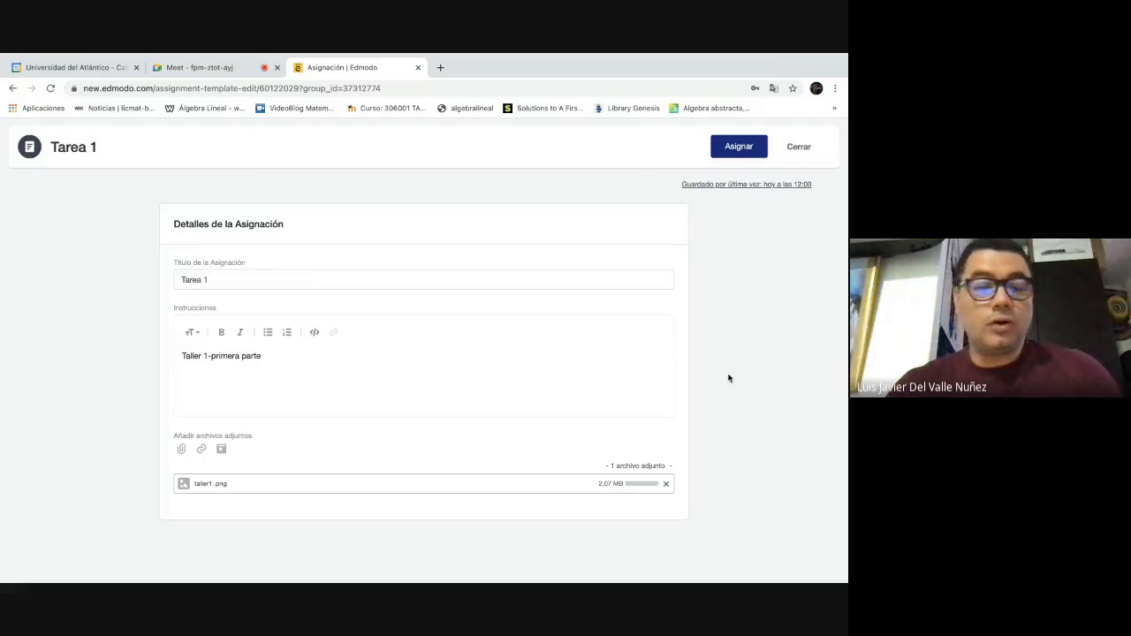
# Step: Assign "Tarea 1" to group 9-A with the due date 31/03/2021, locking submissions after the deadline
pyautogui.click(727, 157)
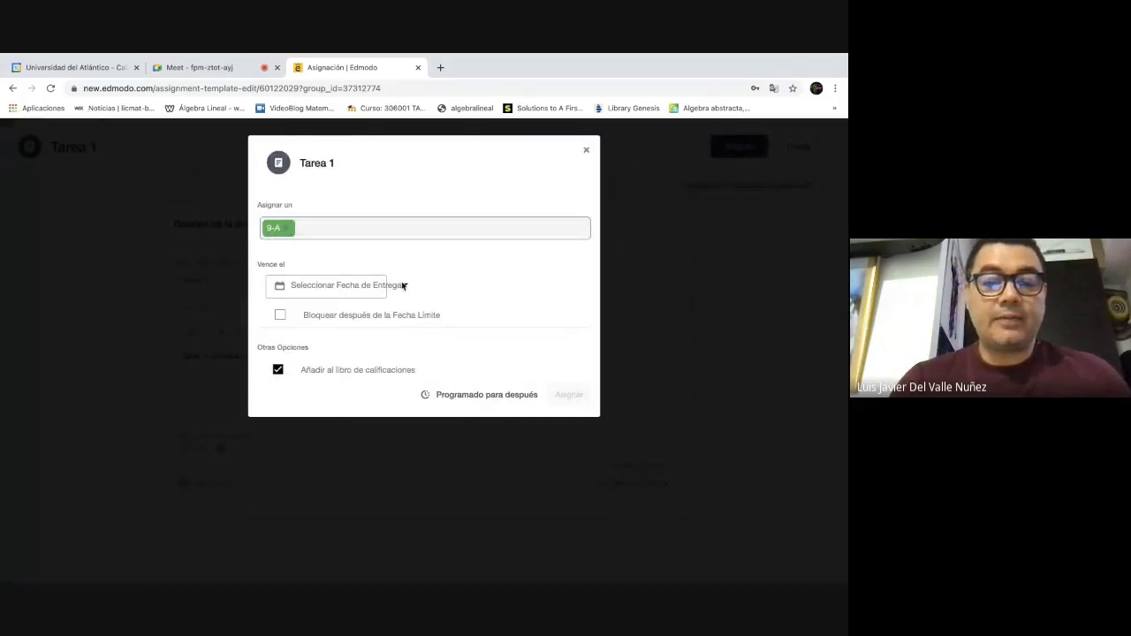
pyautogui.click(404, 287)
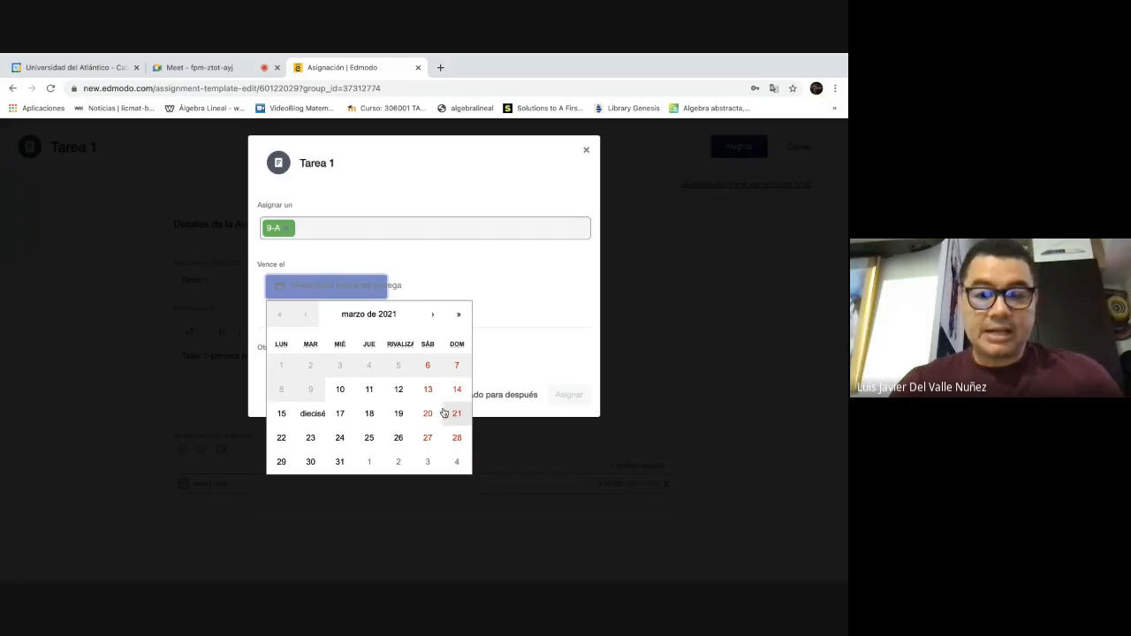
pyautogui.click(338, 462)
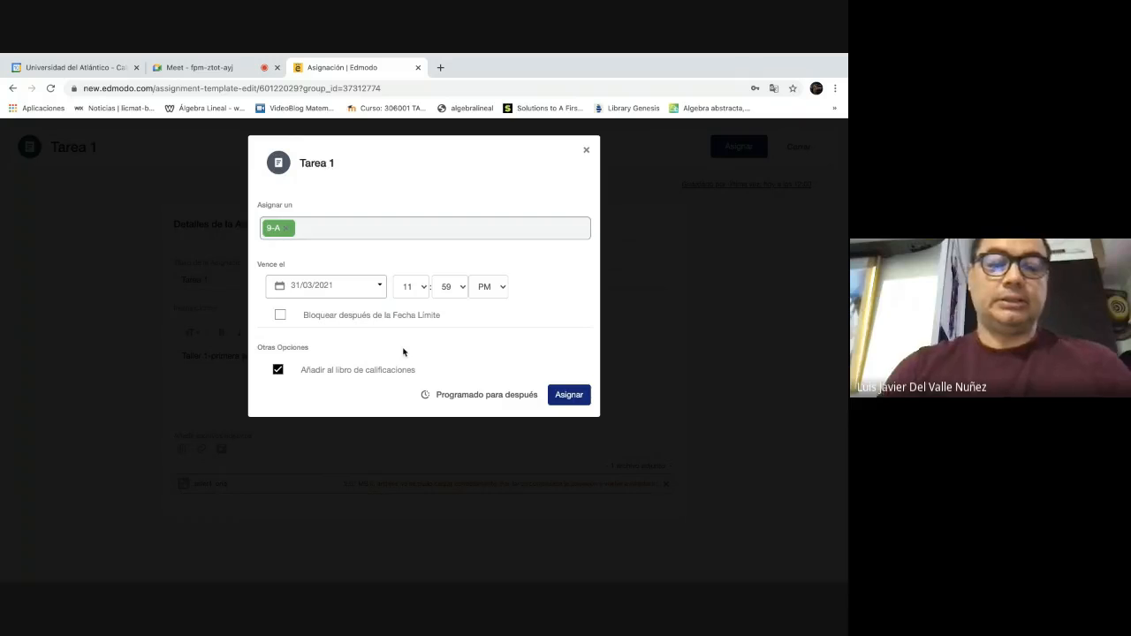
pyautogui.click(283, 316)
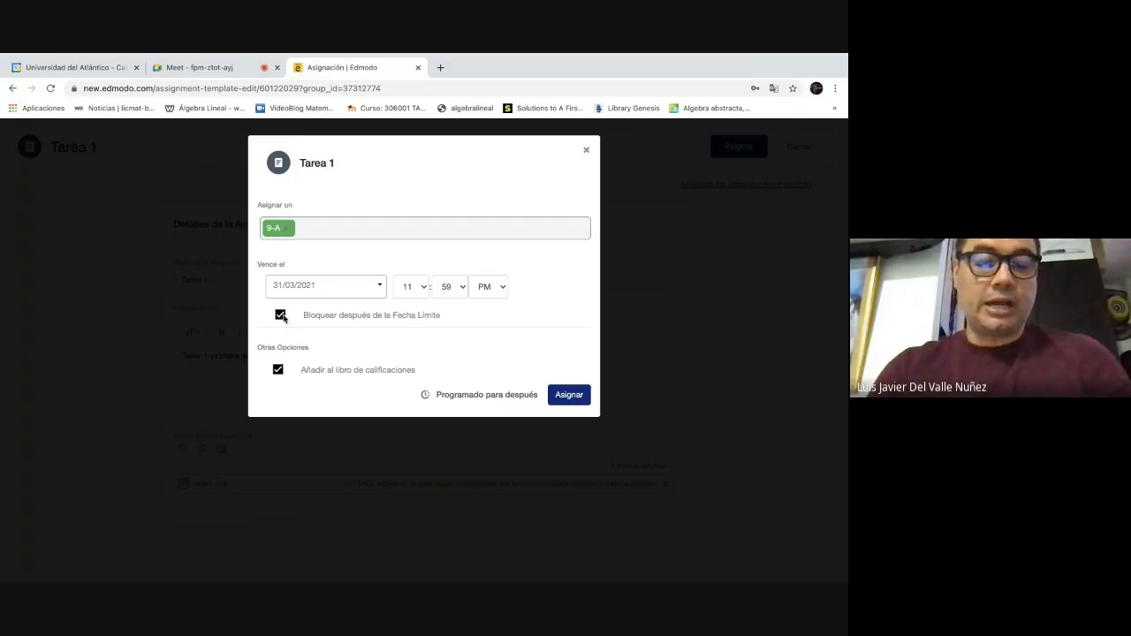
pyautogui.click(576, 397)
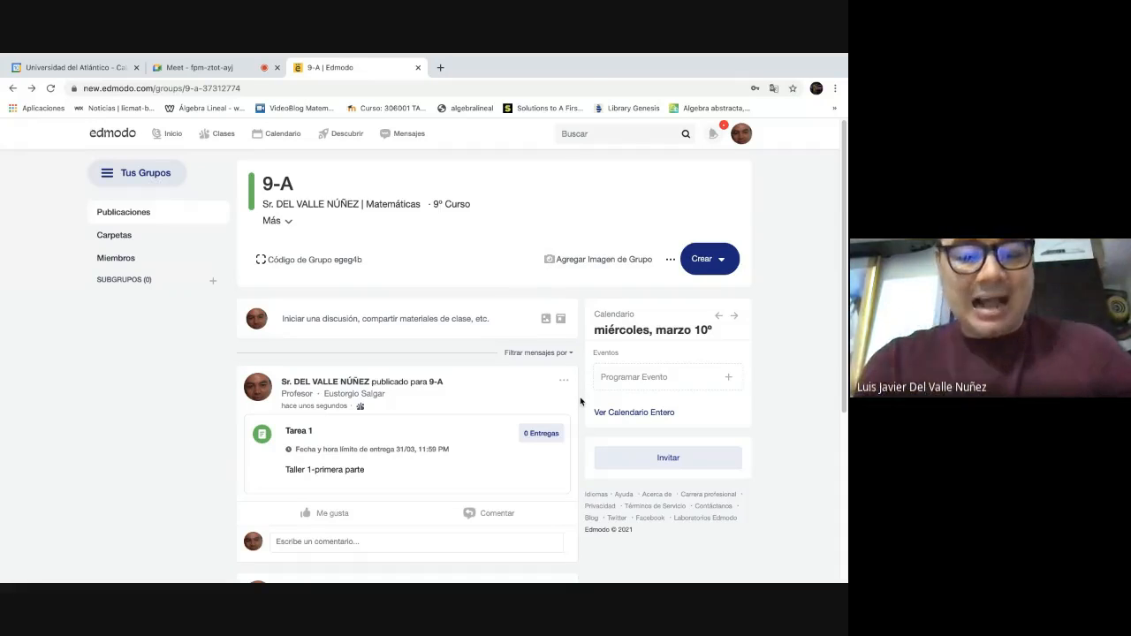
# Step: Create another new assignment for group 9-A and title it "Taller2"
pyautogui.click(723, 260)
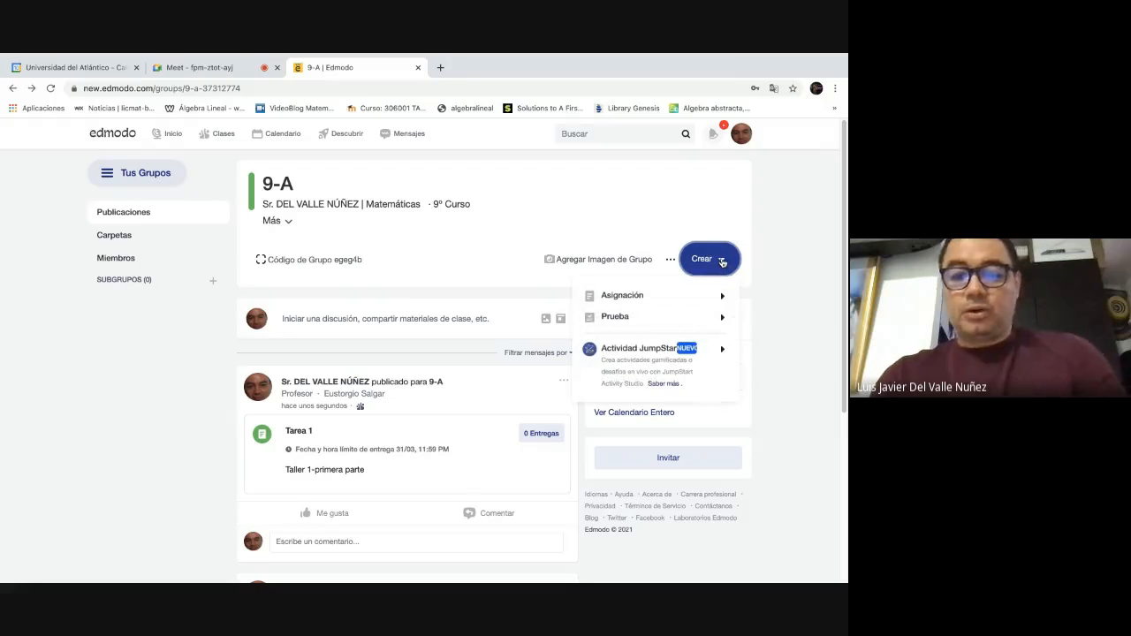
pyautogui.moveTo(677, 305)
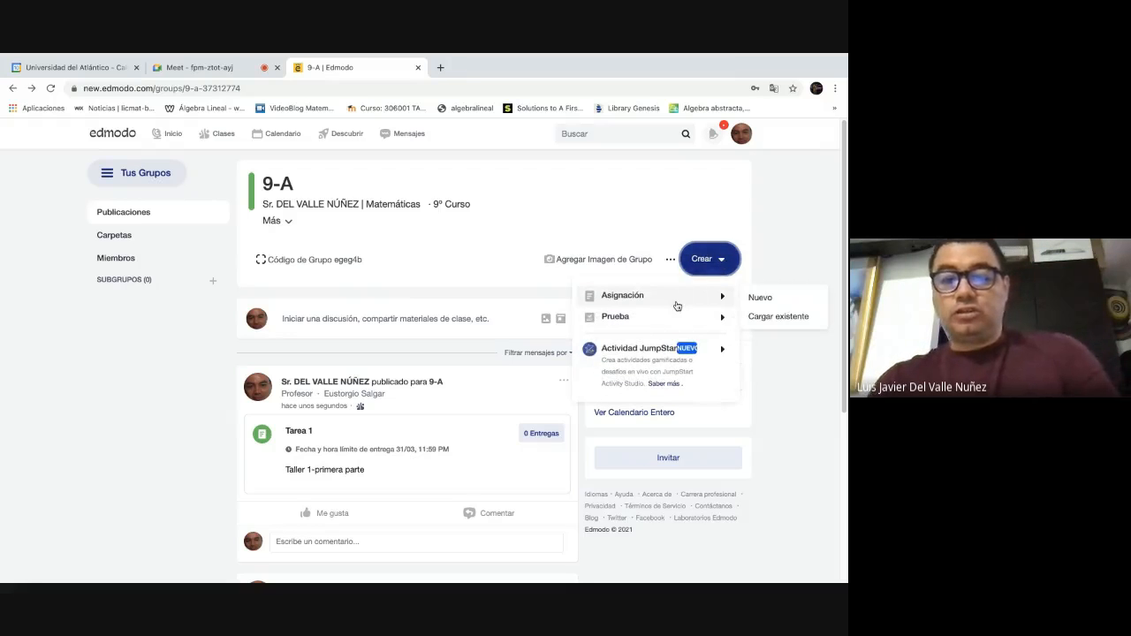
pyautogui.click(761, 303)
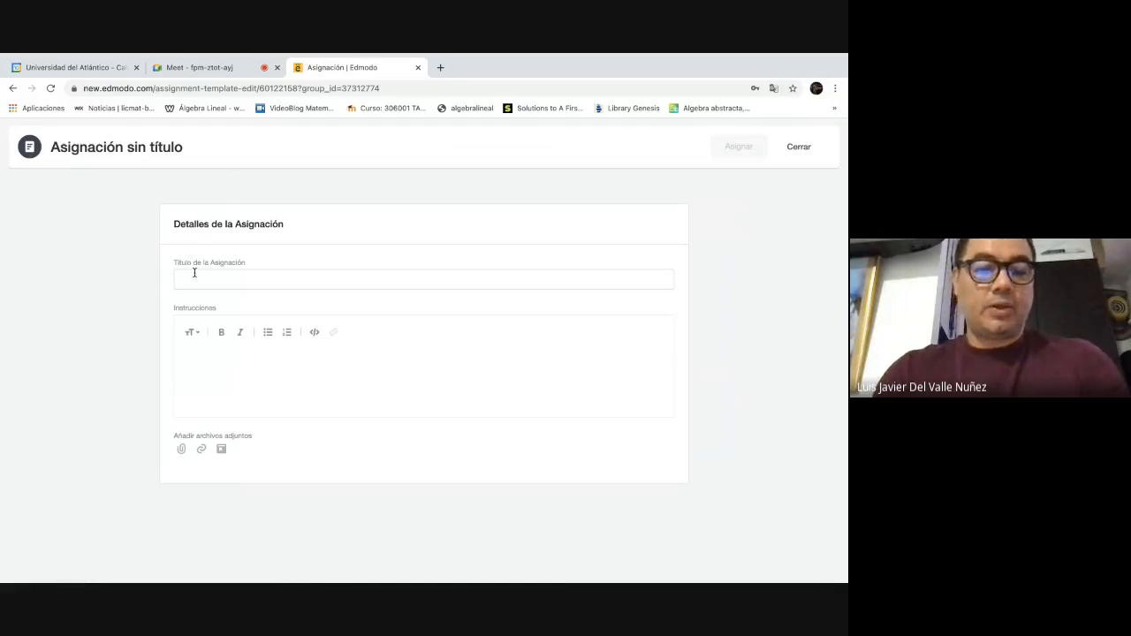
pyautogui.click(195, 276)
pyautogui.write('Ta')
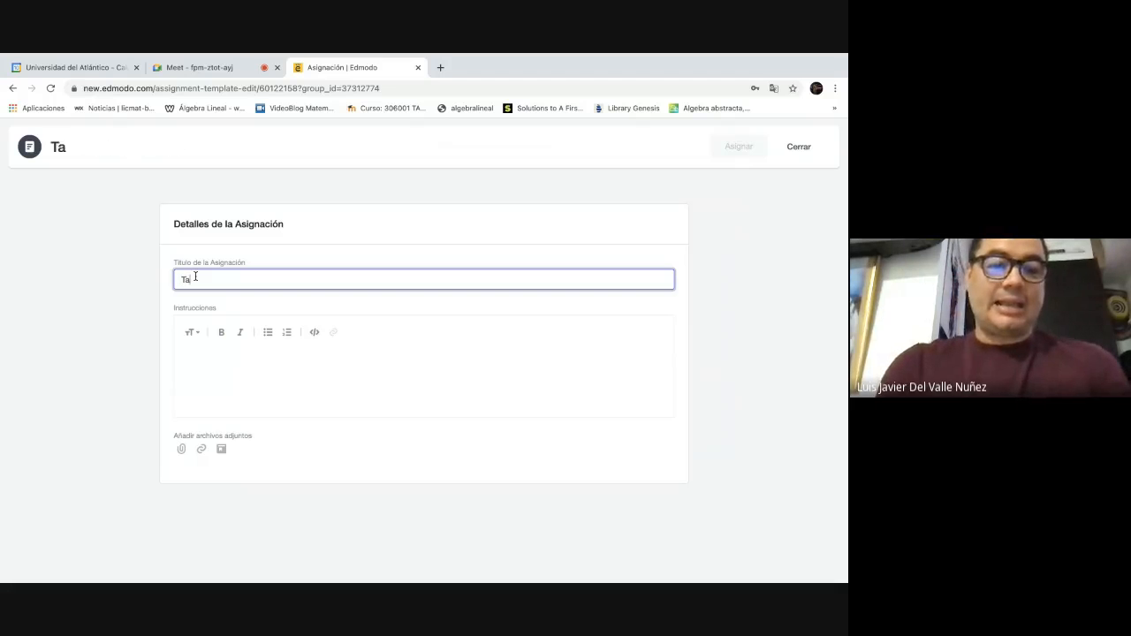
pyautogui.write('ller')
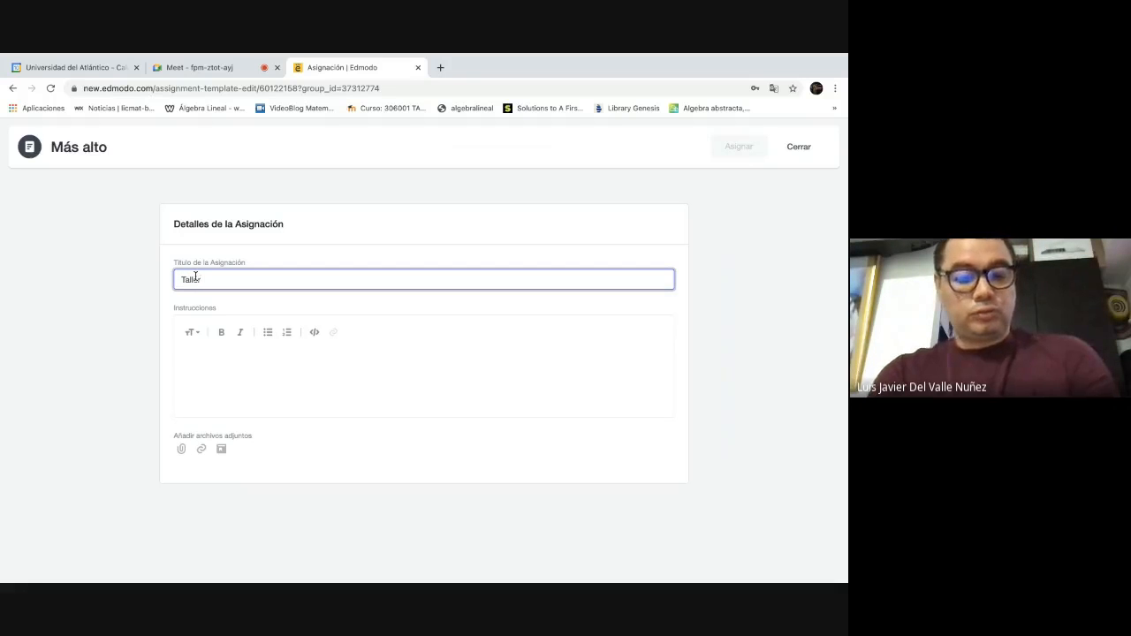
pyautogui.write('2')
pyautogui.click(236, 364)
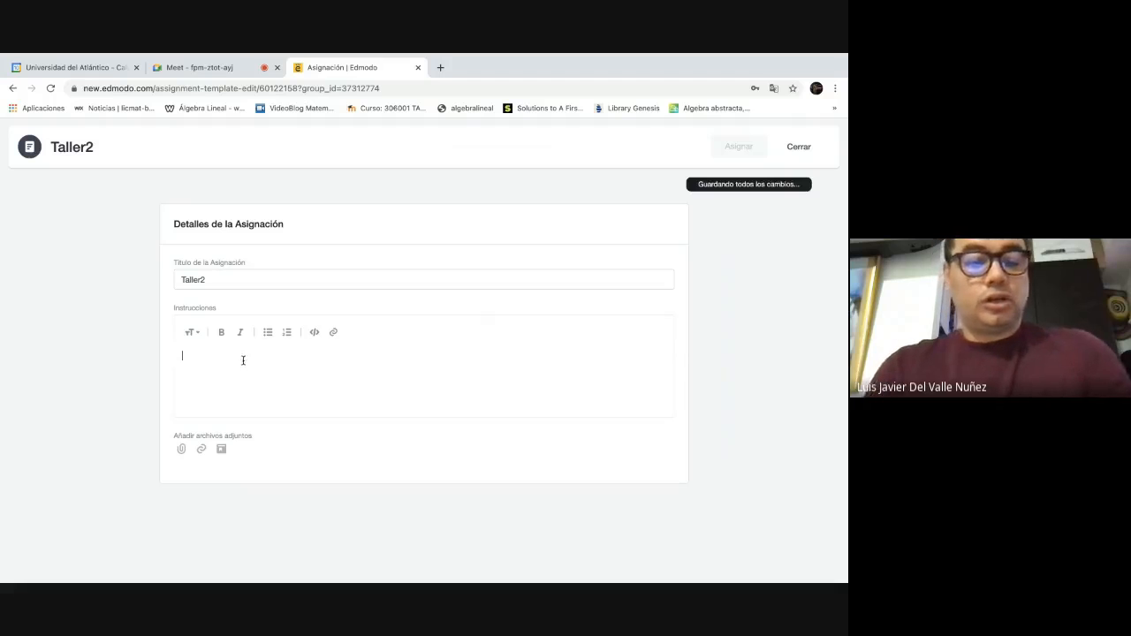
pyautogui.moveTo(157, 54)
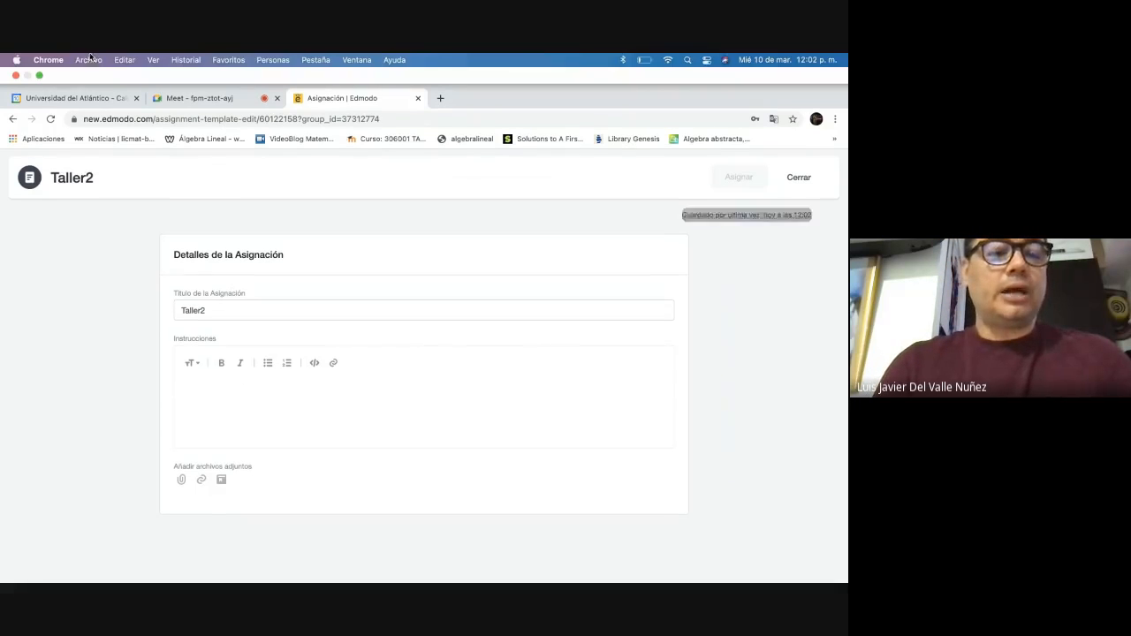
# Step: Switch to Messenger, close the open worksheet picture and show the shared files and media of the MAT- 9B chat
pyautogui.click(38, 77)
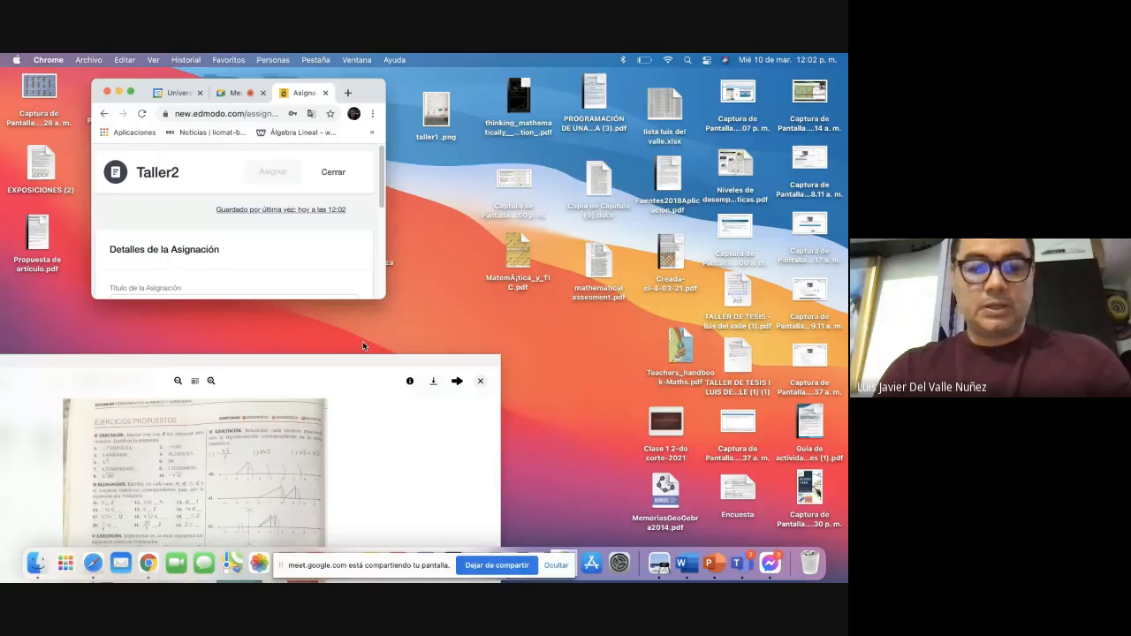
pyautogui.moveTo(363, 359); pyautogui.dragTo(669, 75)
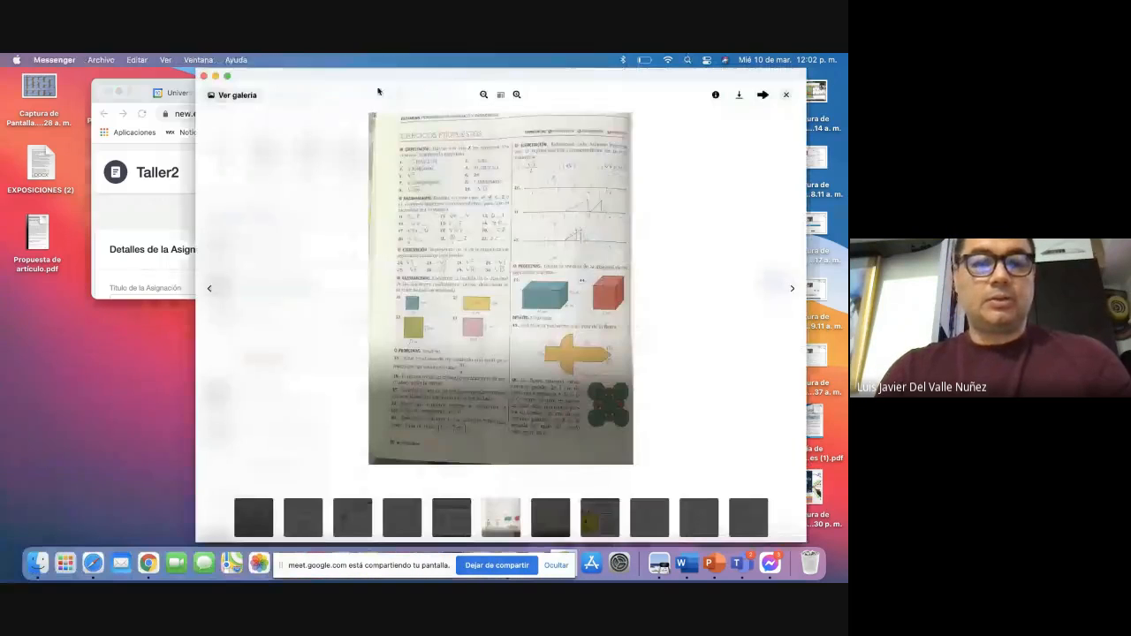
pyautogui.click(785, 94)
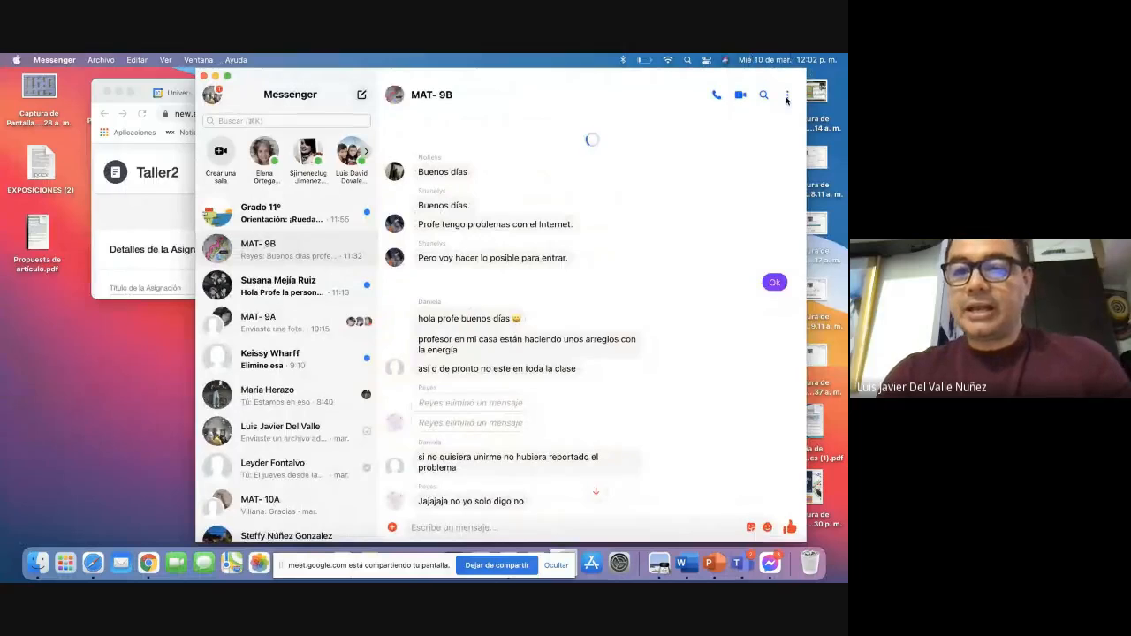
pyautogui.click(787, 95)
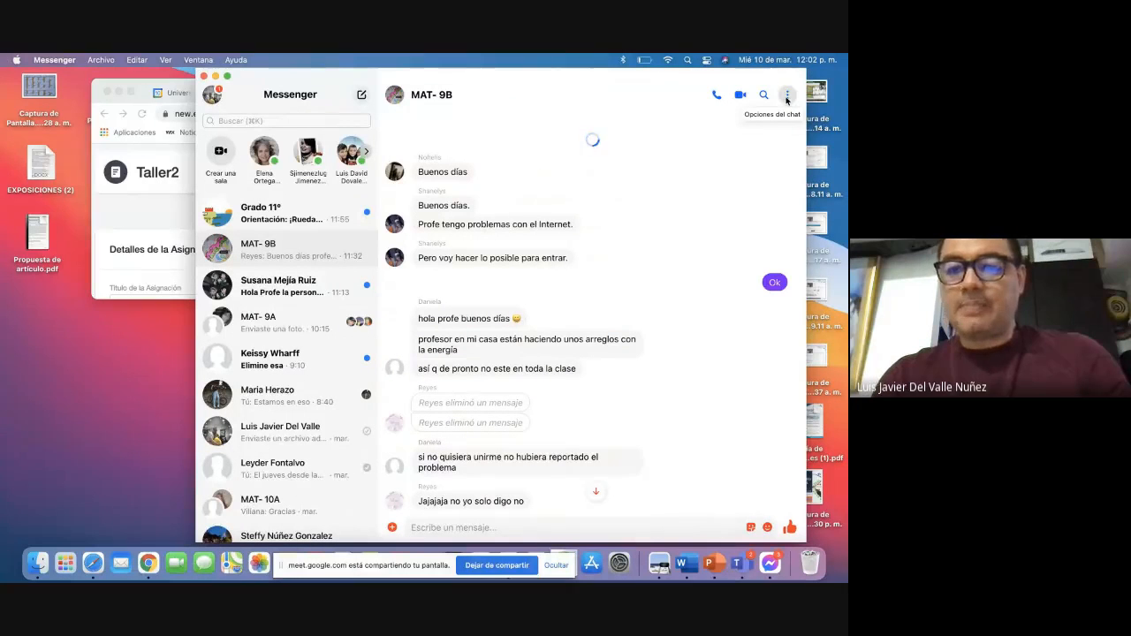
pyautogui.moveTo(716, 123)
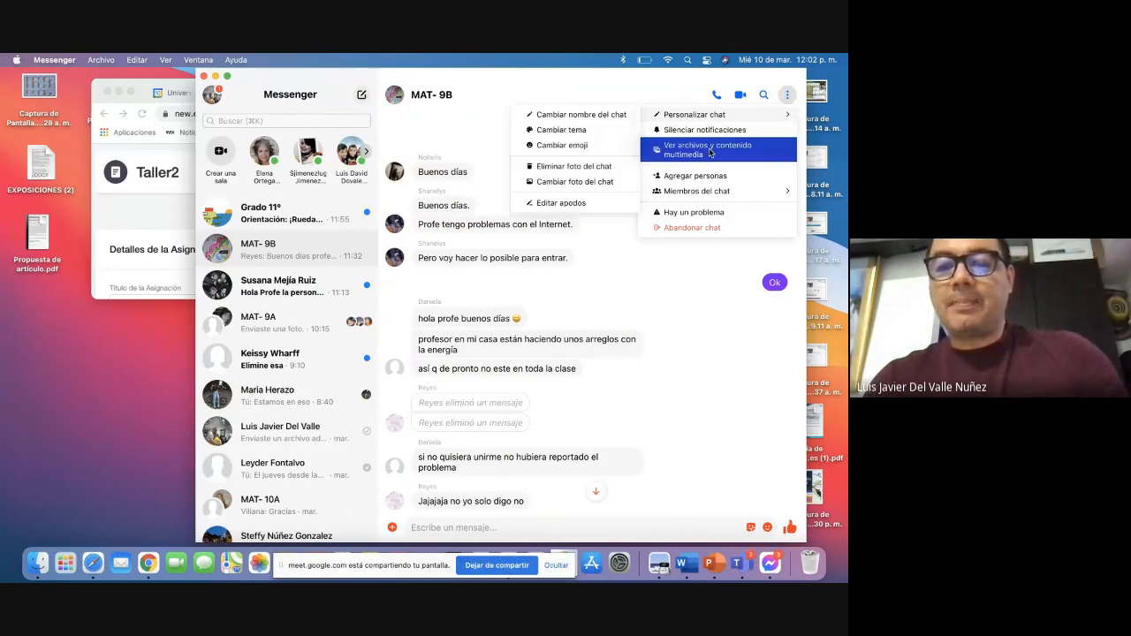
pyautogui.click(708, 150)
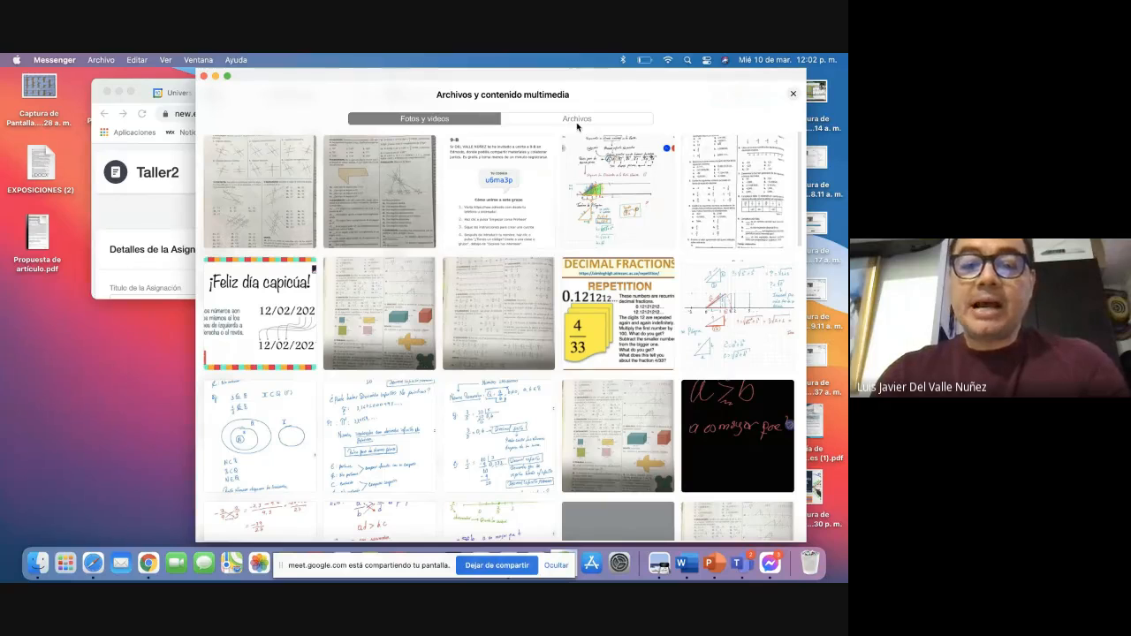
# Step: Download the "Ejercicios propuestos" page photo next to the Decimal Fractions image and move it from Descargas to the desktop
pyautogui.click(494, 314)
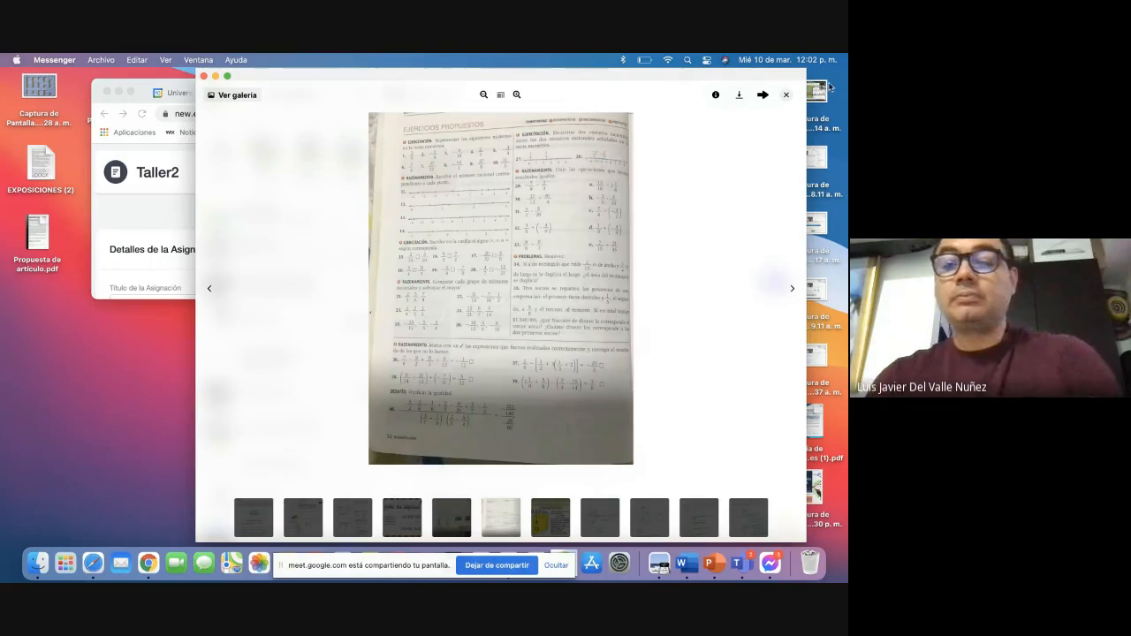
pyautogui.click(738, 95)
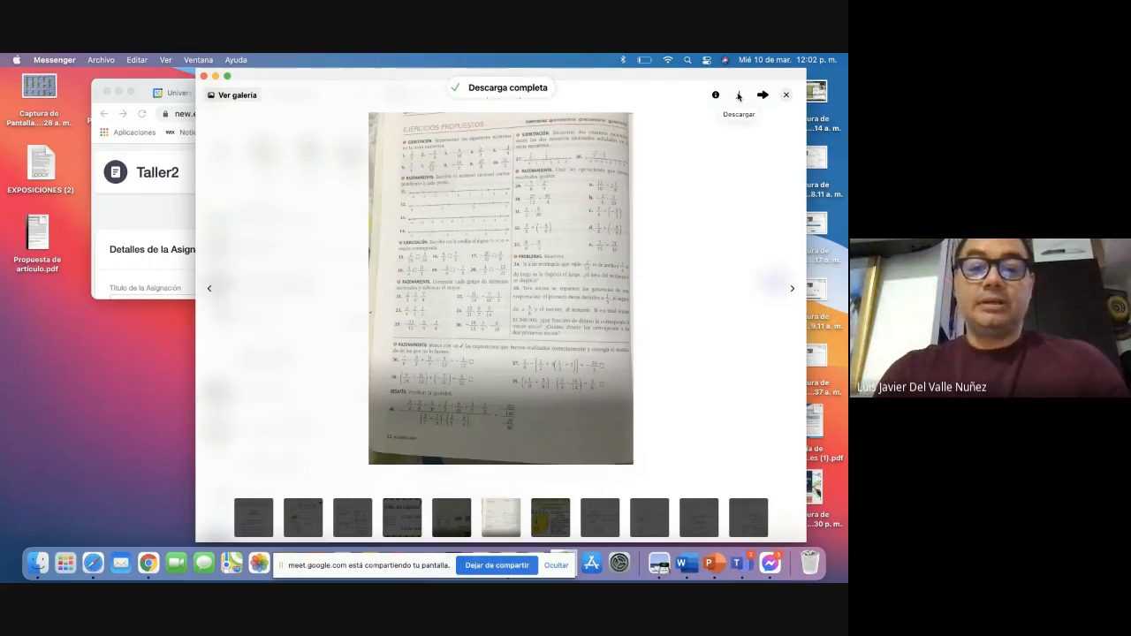
pyautogui.click(511, 88)
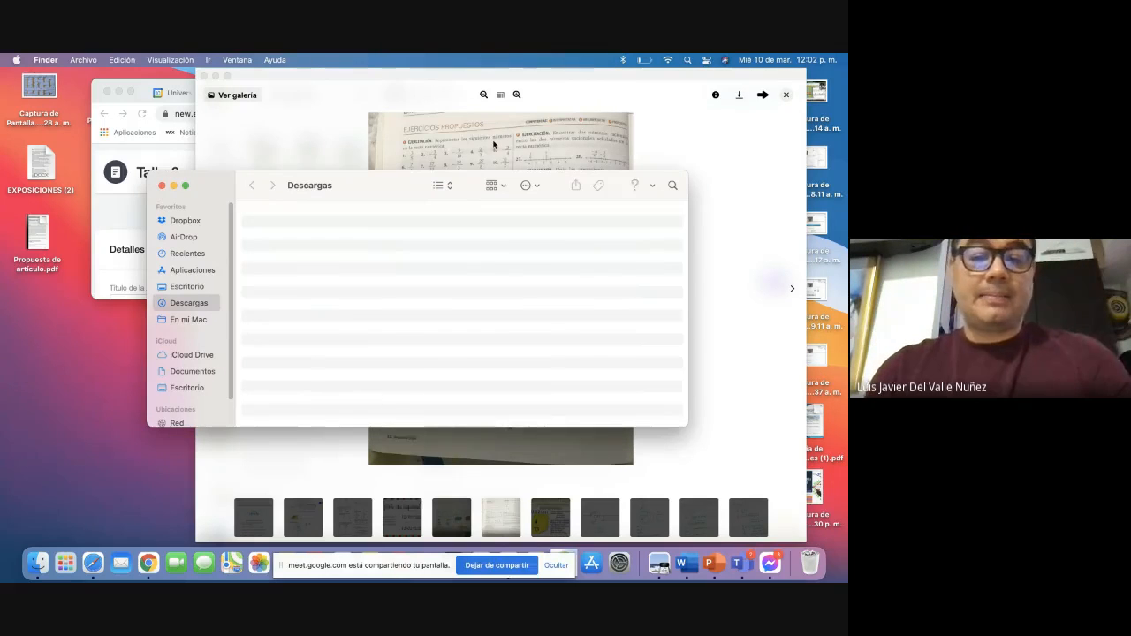
pyautogui.moveTo(316, 228); pyautogui.dragTo(55, 437)
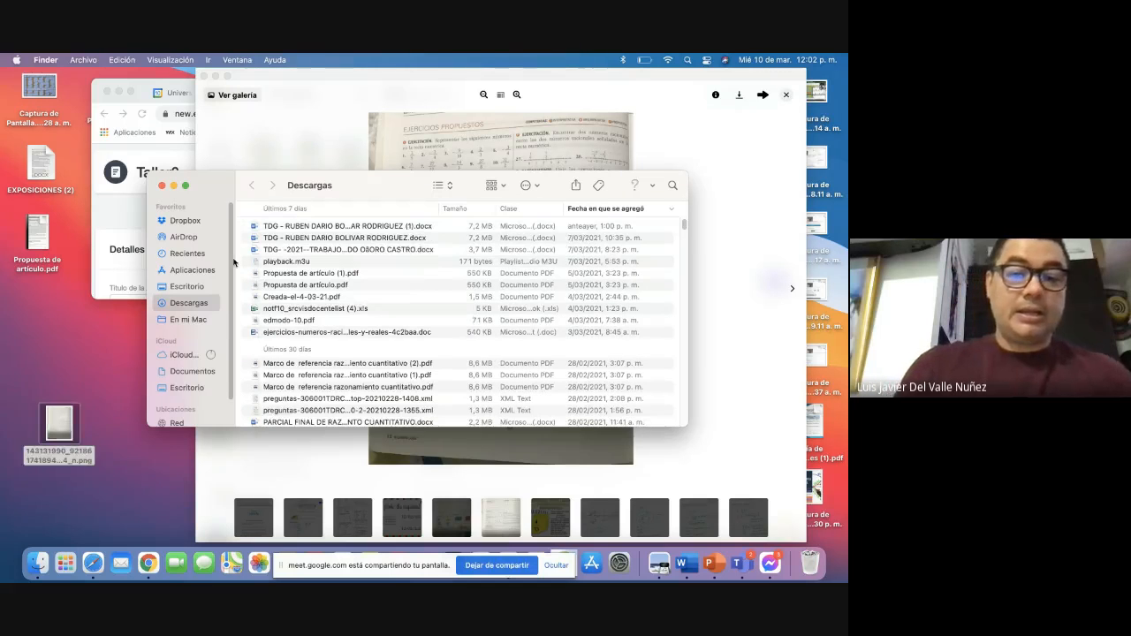
# Step: Rename the downloaded worksheet picture on the desktop as "Taller2" and close the picture preview in Messenger
pyautogui.click(44, 463)
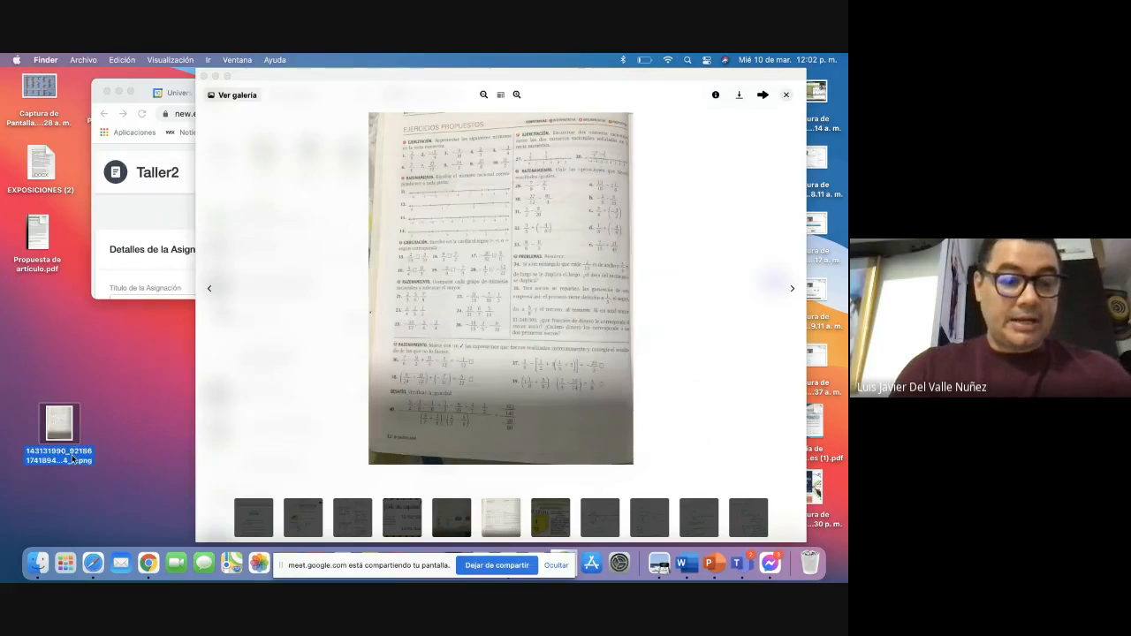
pyautogui.rightClick(72, 458)
pyautogui.press('Escape')
pyautogui.rightClick(75, 457)
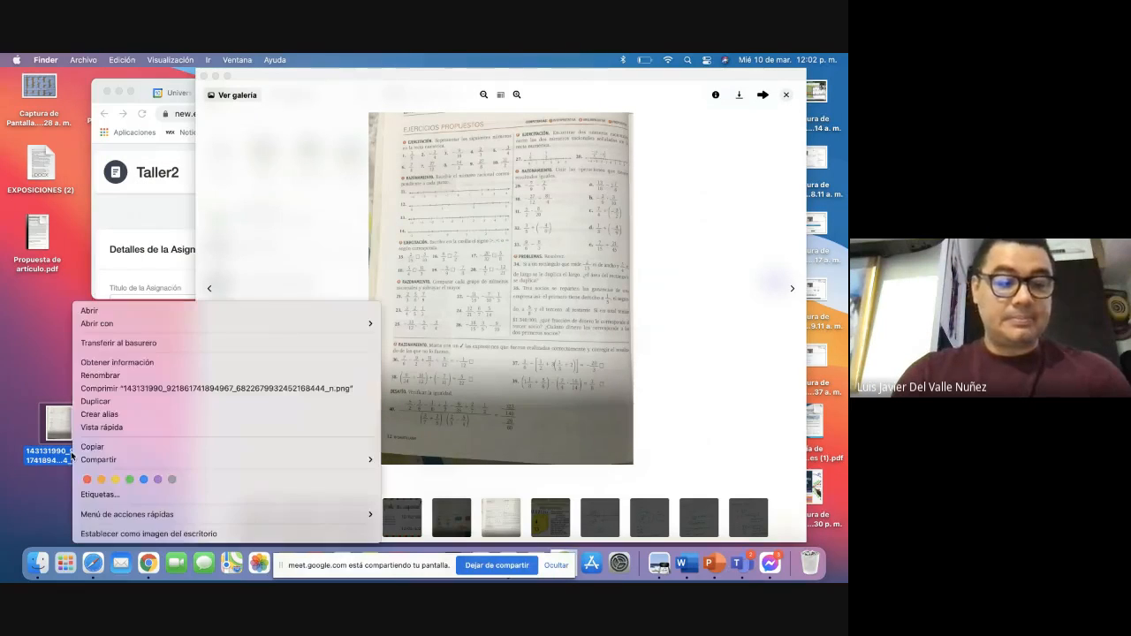
pyautogui.click(106, 378)
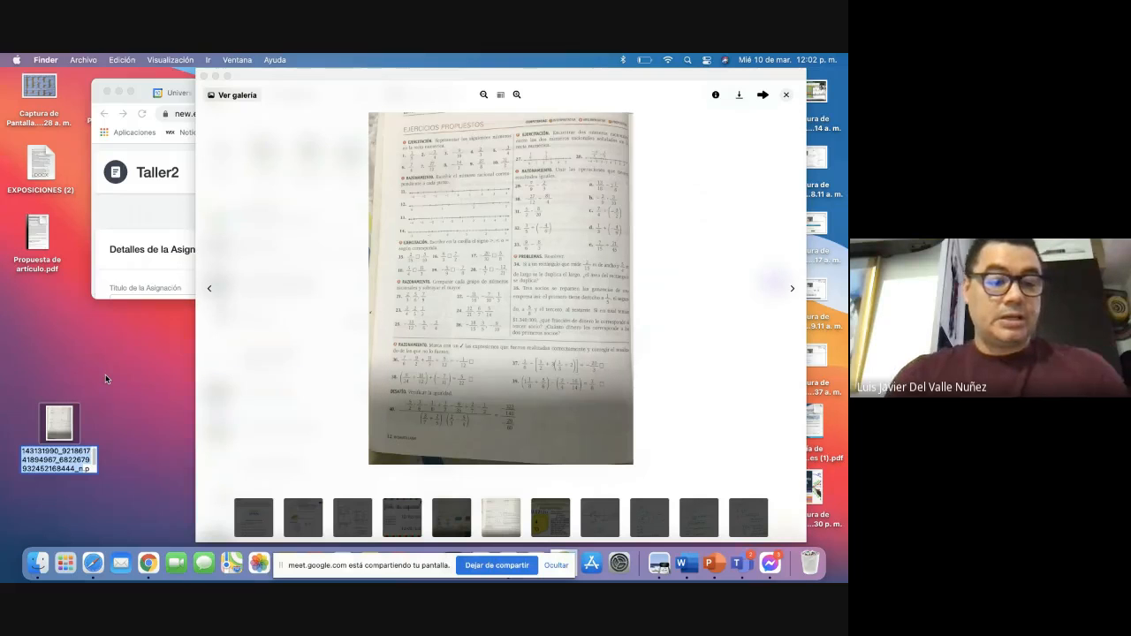
pyautogui.write('Talle')
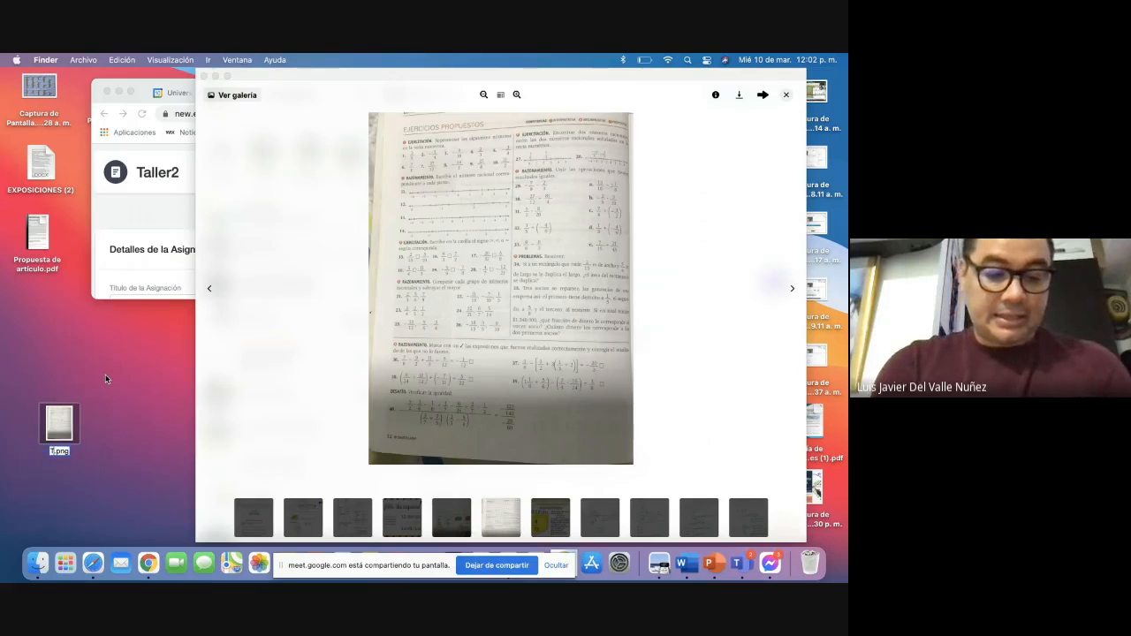
pyautogui.write('r')
pyautogui.press('Return')
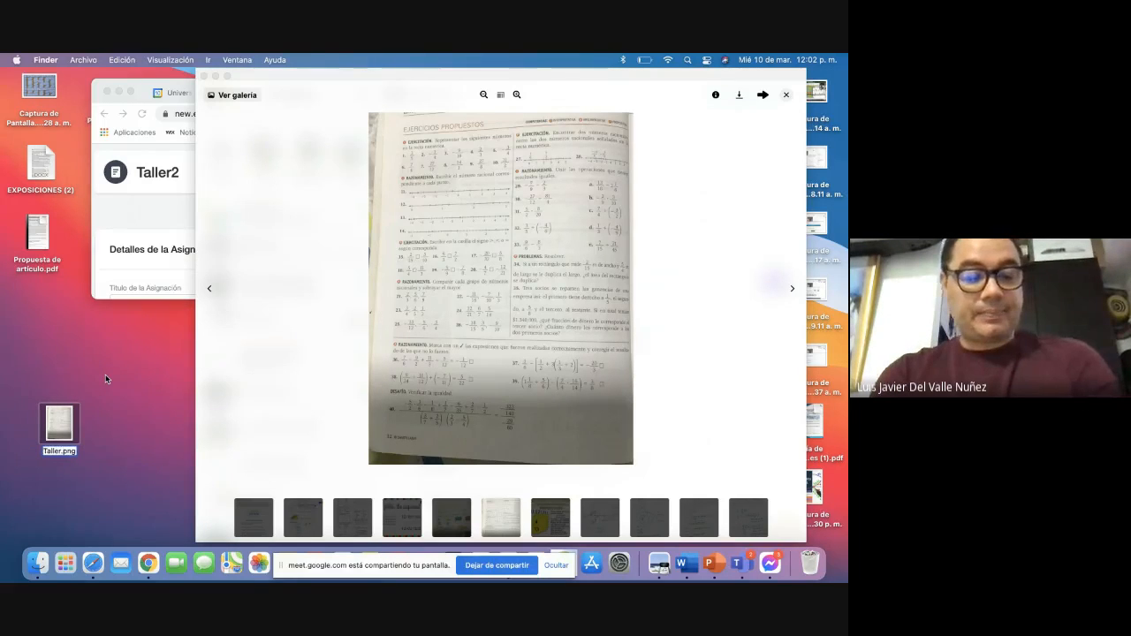
pyautogui.write('2')
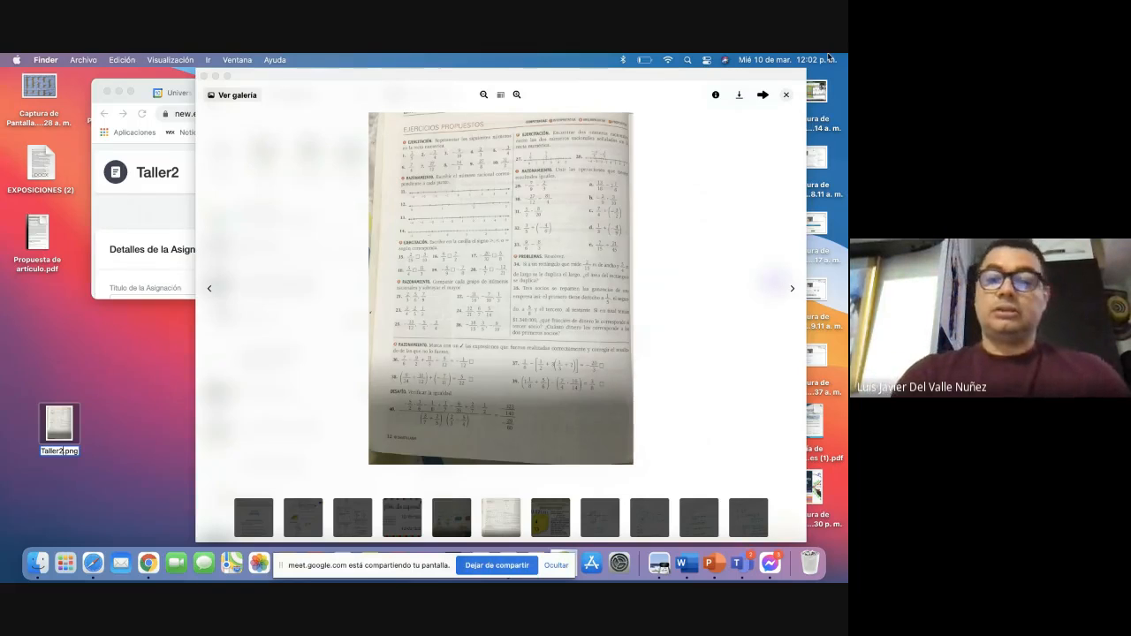
pyautogui.click(786, 96)
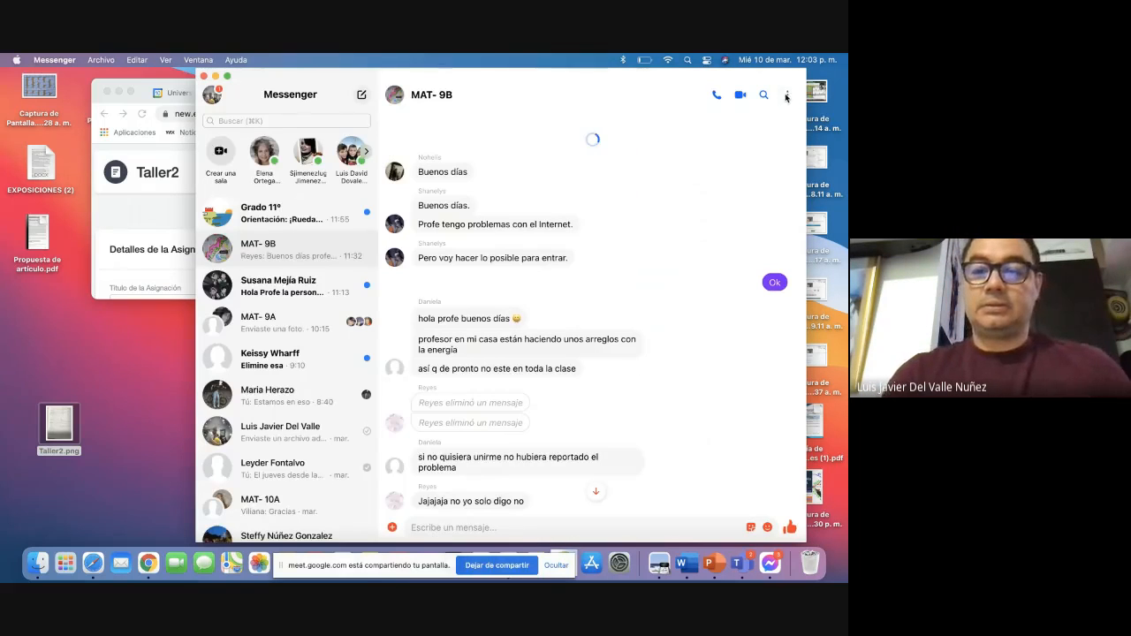
# Step: Return the browser to full screen and attach Taller2.png from the desktop to the "Taller2" assignment
pyautogui.click(156, 162)
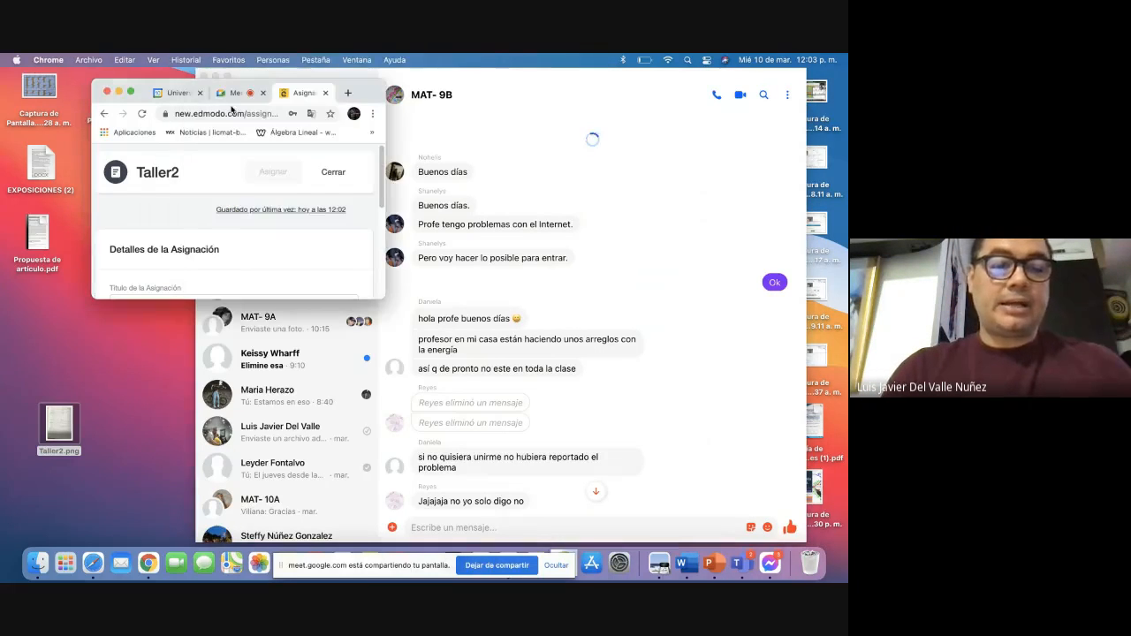
pyautogui.click(132, 94)
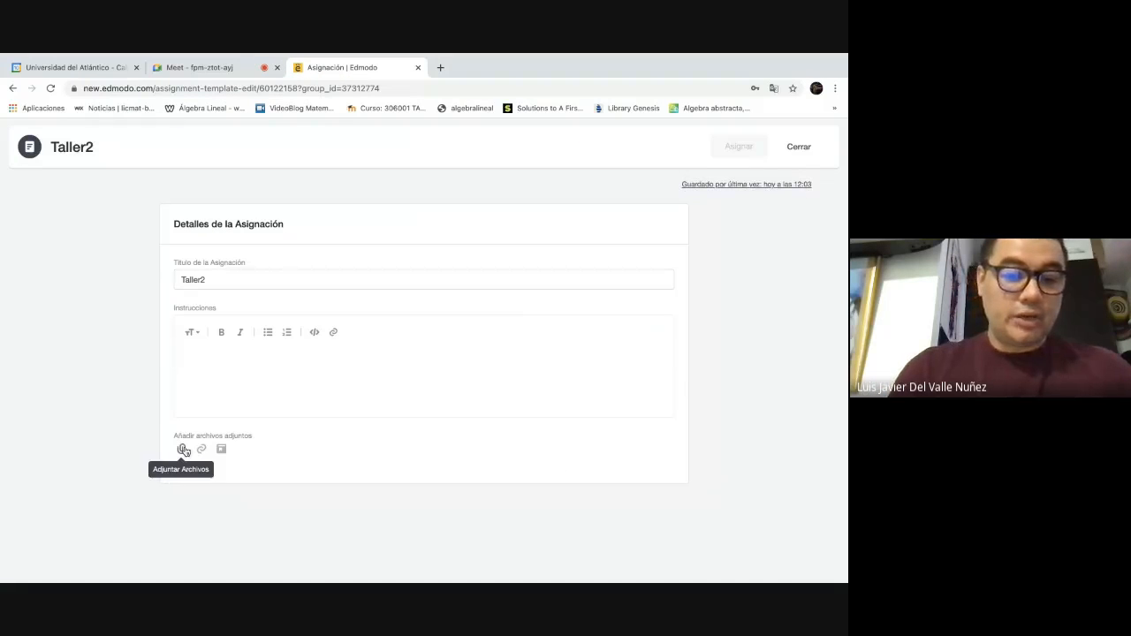
pyautogui.click(183, 450)
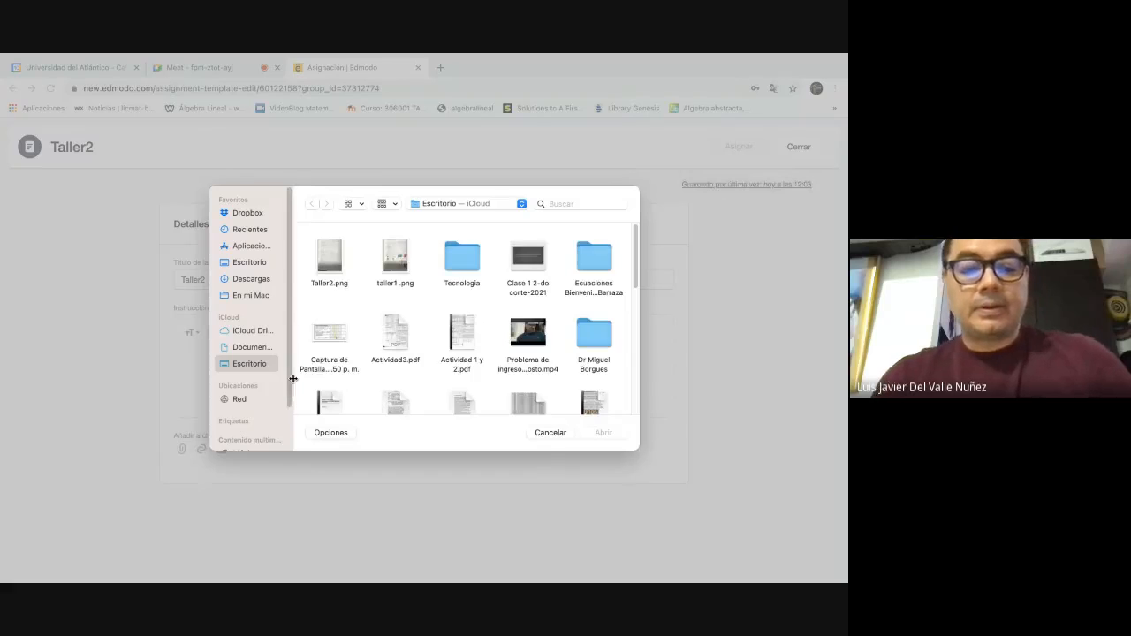
pyautogui.click(334, 267)
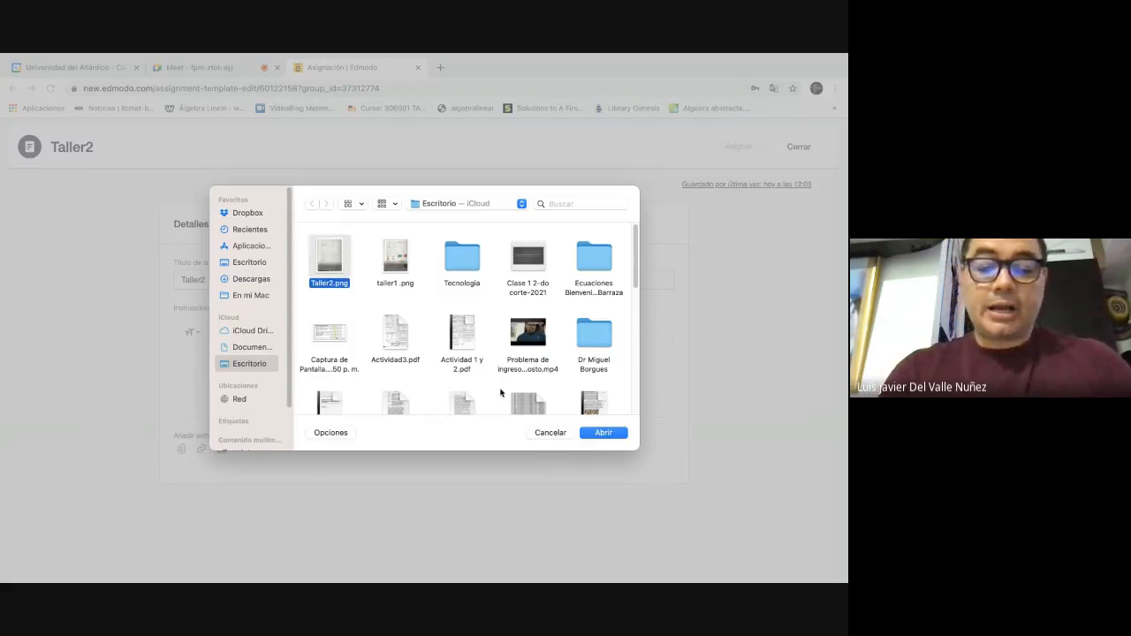
pyautogui.click(614, 436)
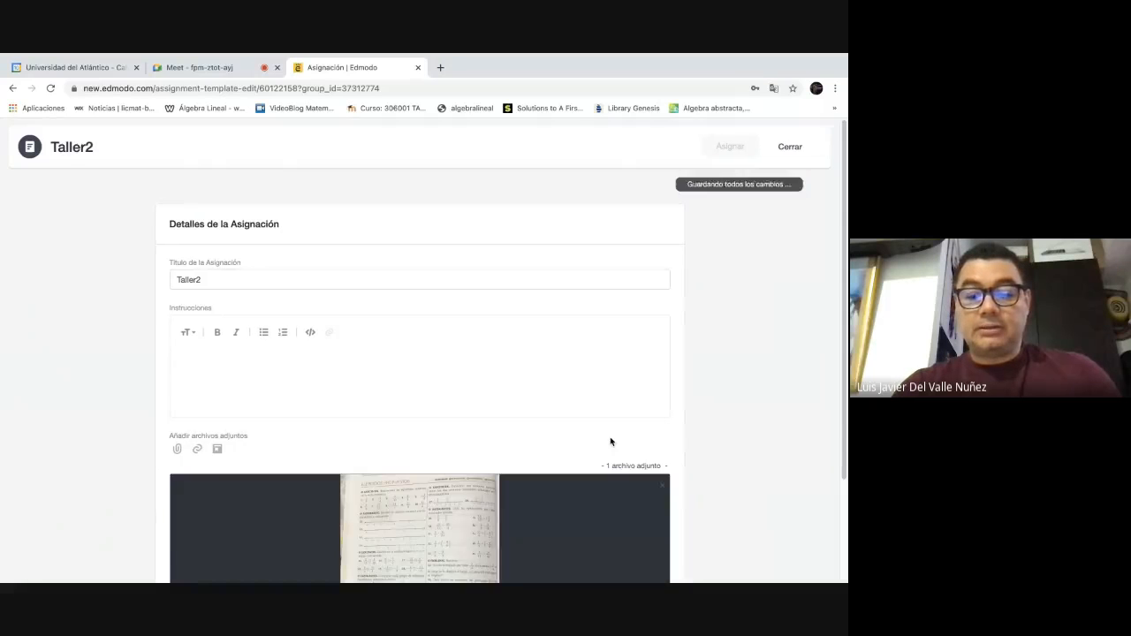
# Step: Check the attached worksheet and write the "Taller2" assignment's instructions as "Resolver y entregar"
pyautogui.scroll(-3, 556, 438)
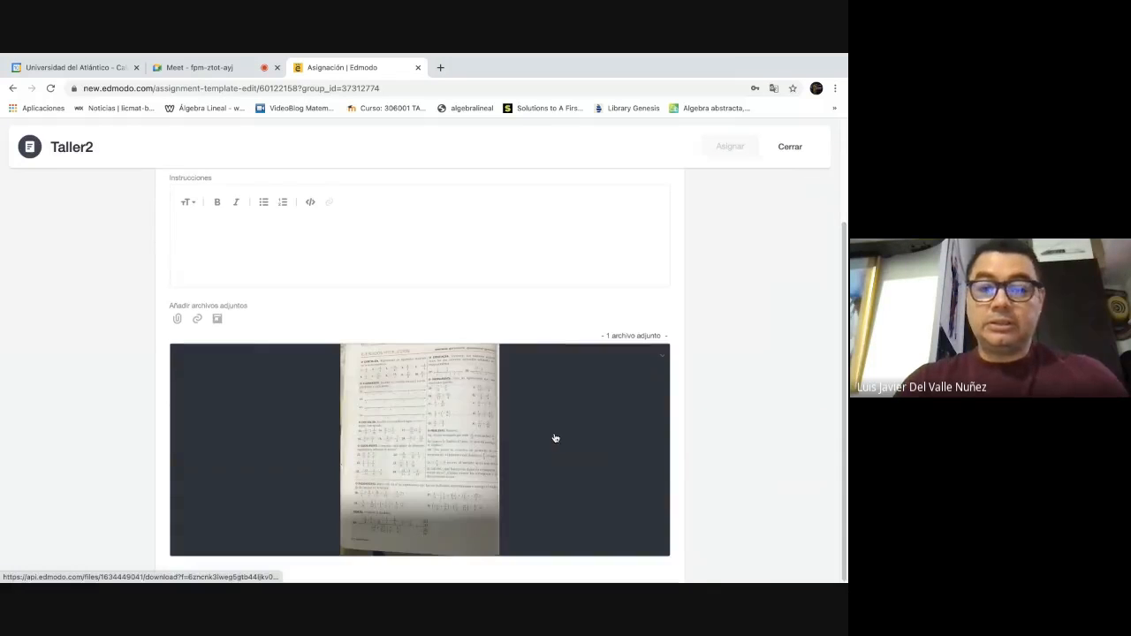
pyautogui.scroll(3, 554, 439)
pyautogui.scroll(-3, 554, 438)
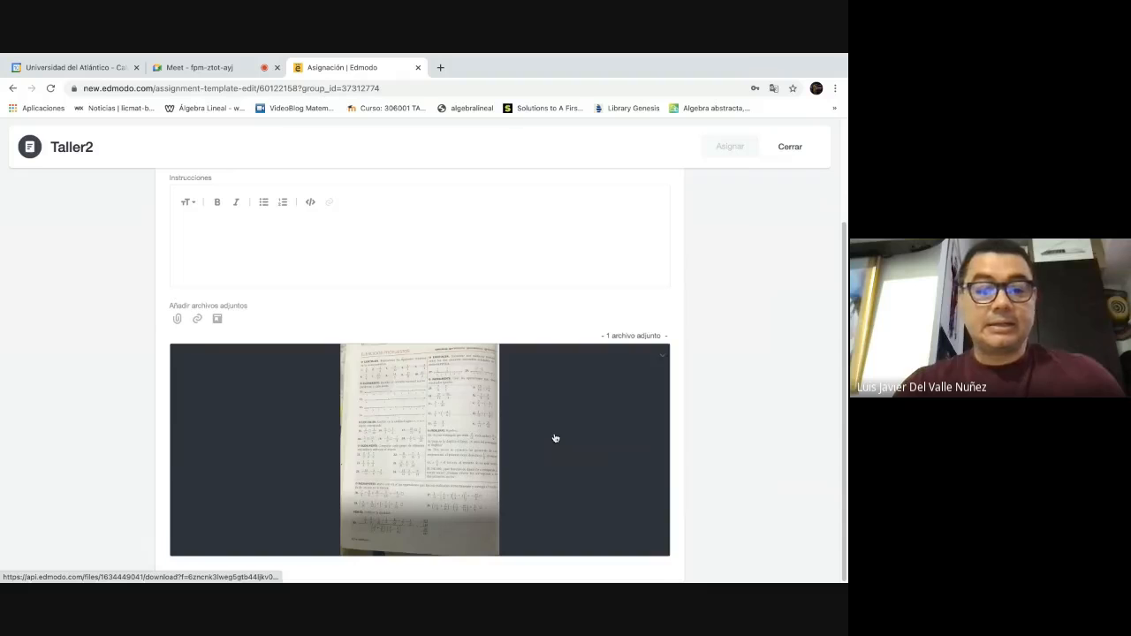
pyautogui.scroll(3, 555, 438)
pyautogui.click(239, 355)
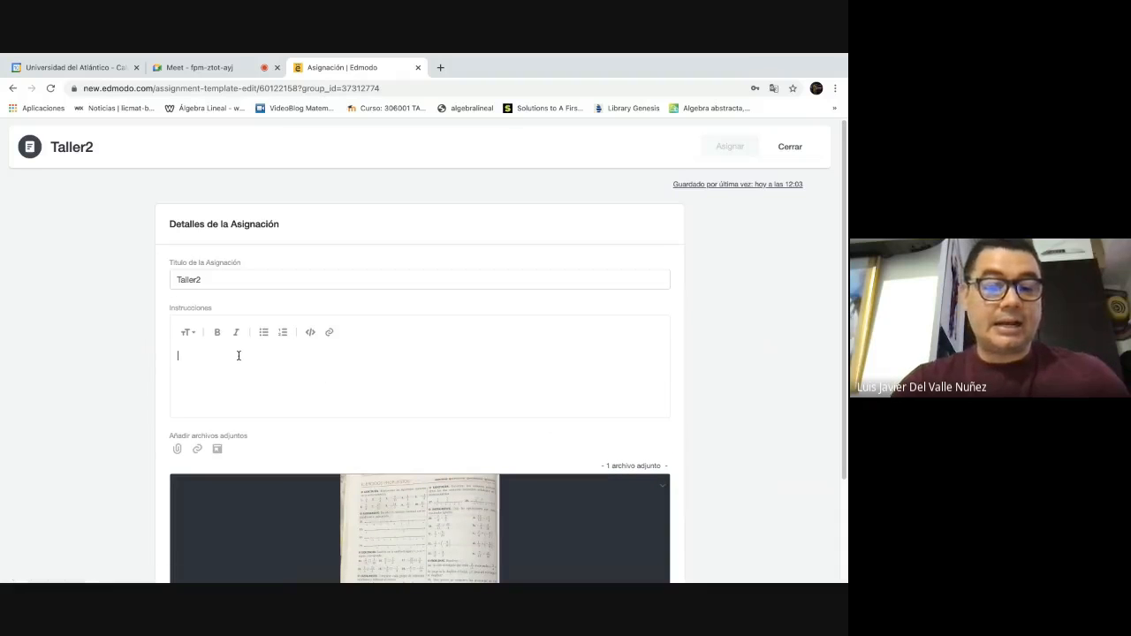
pyautogui.write('Res')
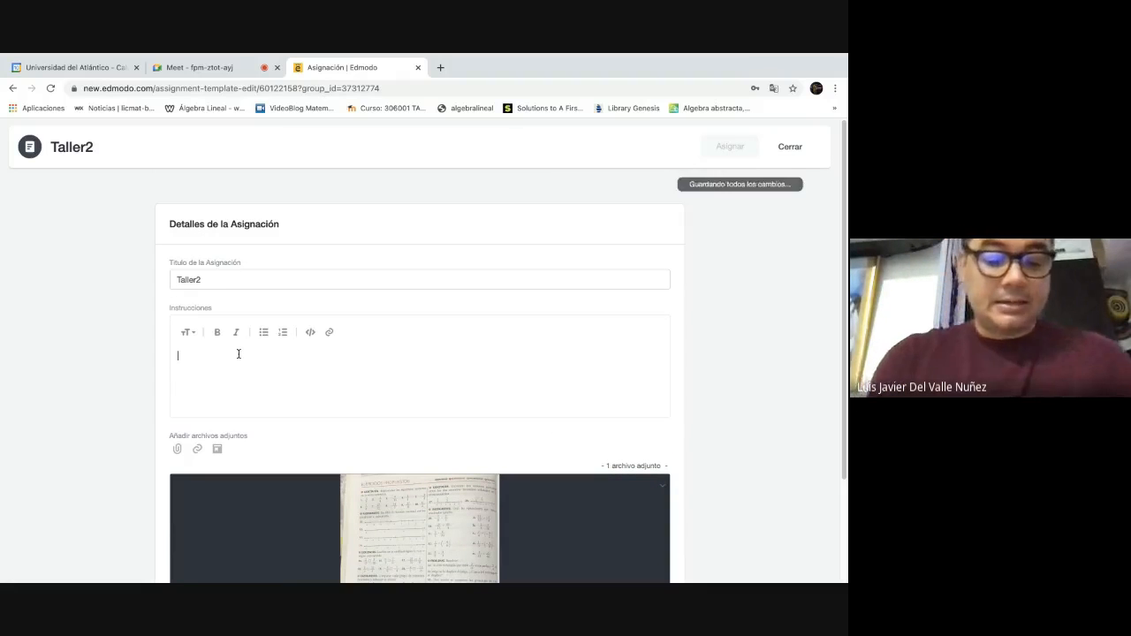
pyautogui.write('olver y ent')
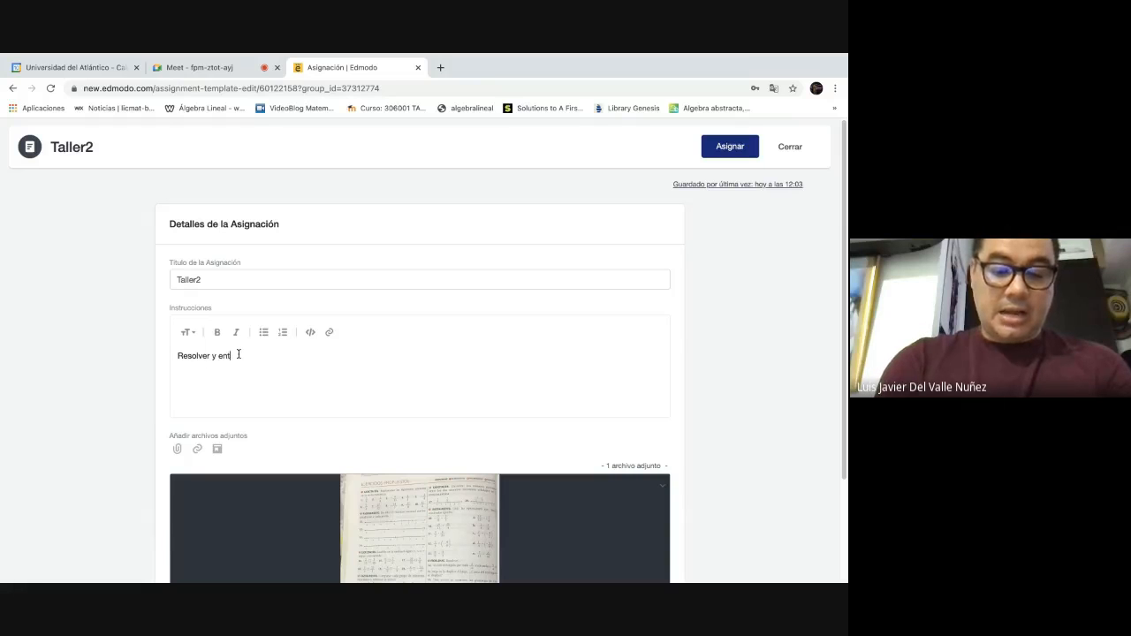
pyautogui.write('rega')
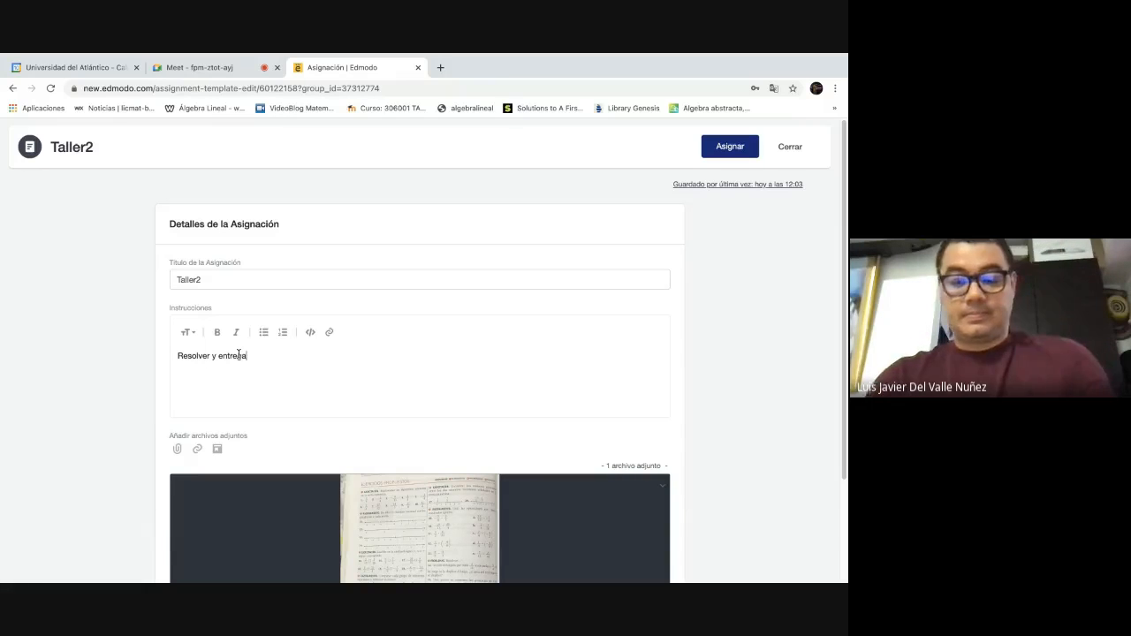
pyautogui.write('r')
pyautogui.scroll(-2, 397, 379)
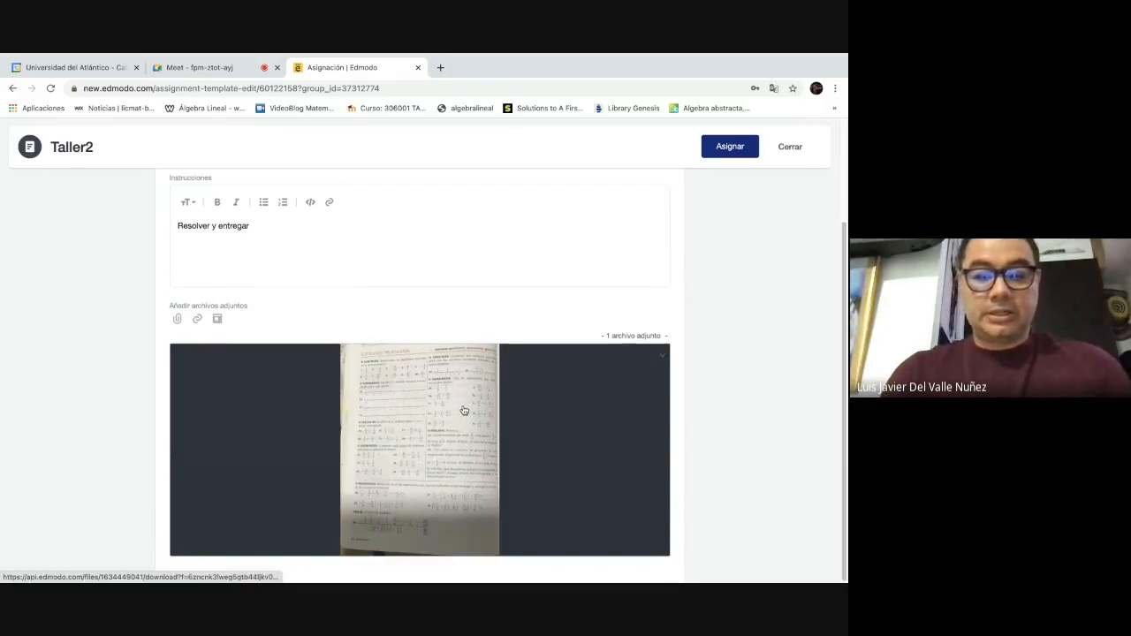
pyautogui.scroll(2, 464, 410)
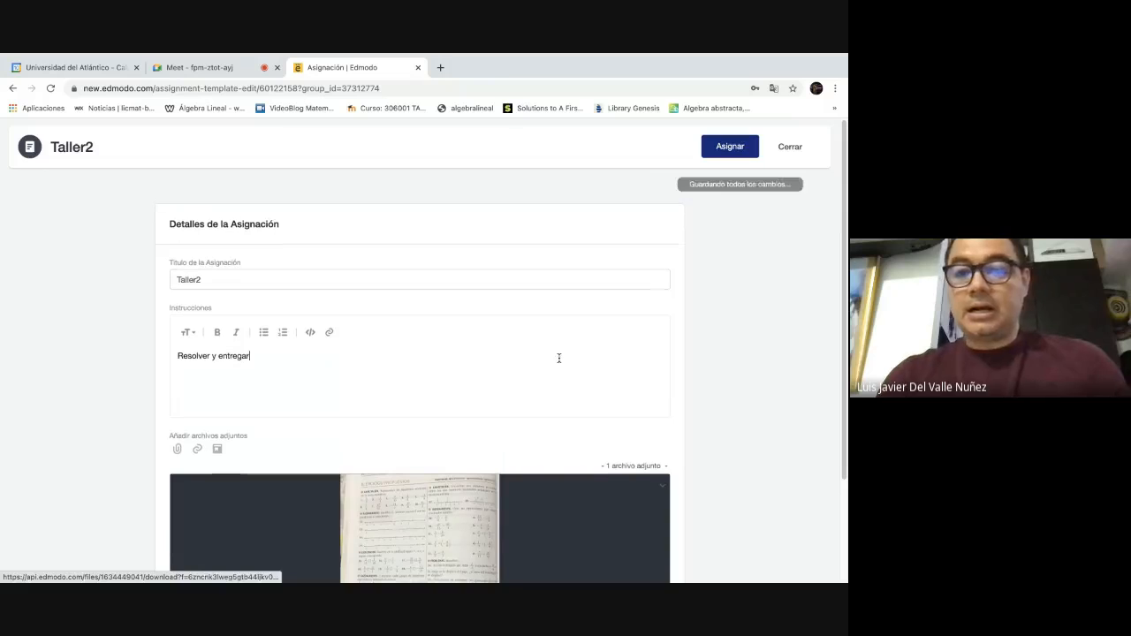
# Step: Assign "Taller2" to group 9-A with the due date 31/03/2021, locking submissions after the deadline
pyautogui.click(745, 147)
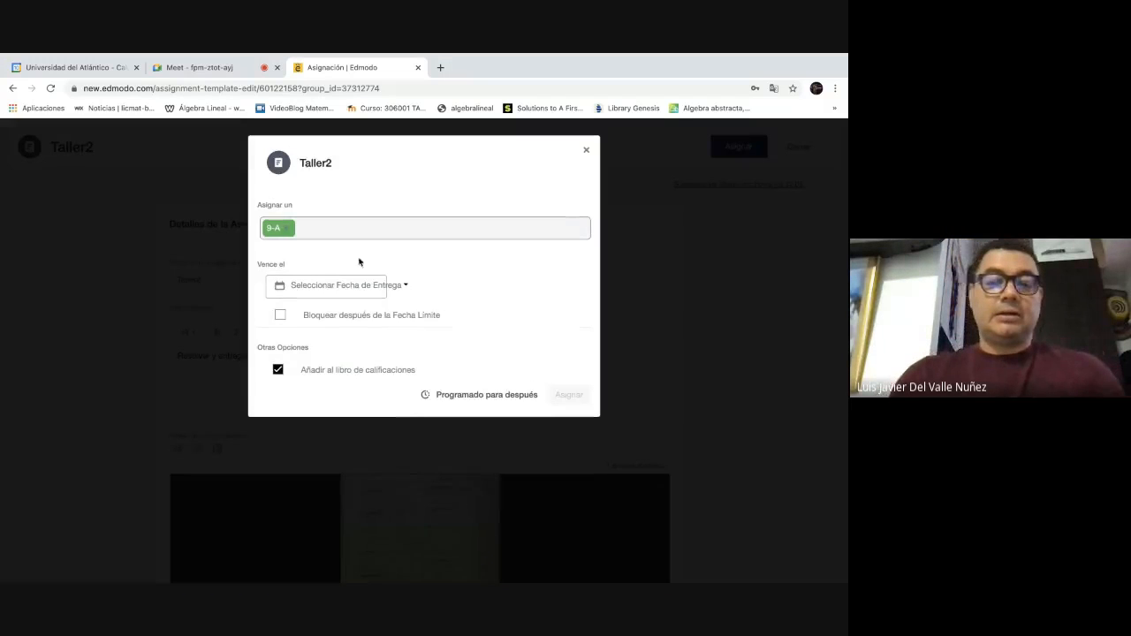
pyautogui.click(402, 289)
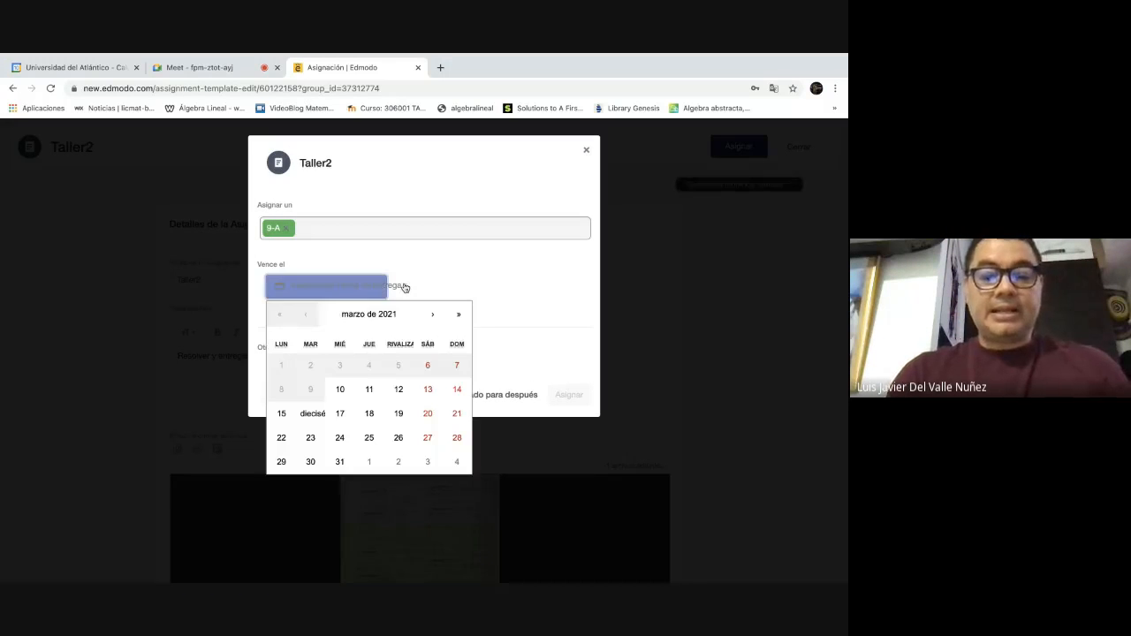
pyautogui.click(342, 461)
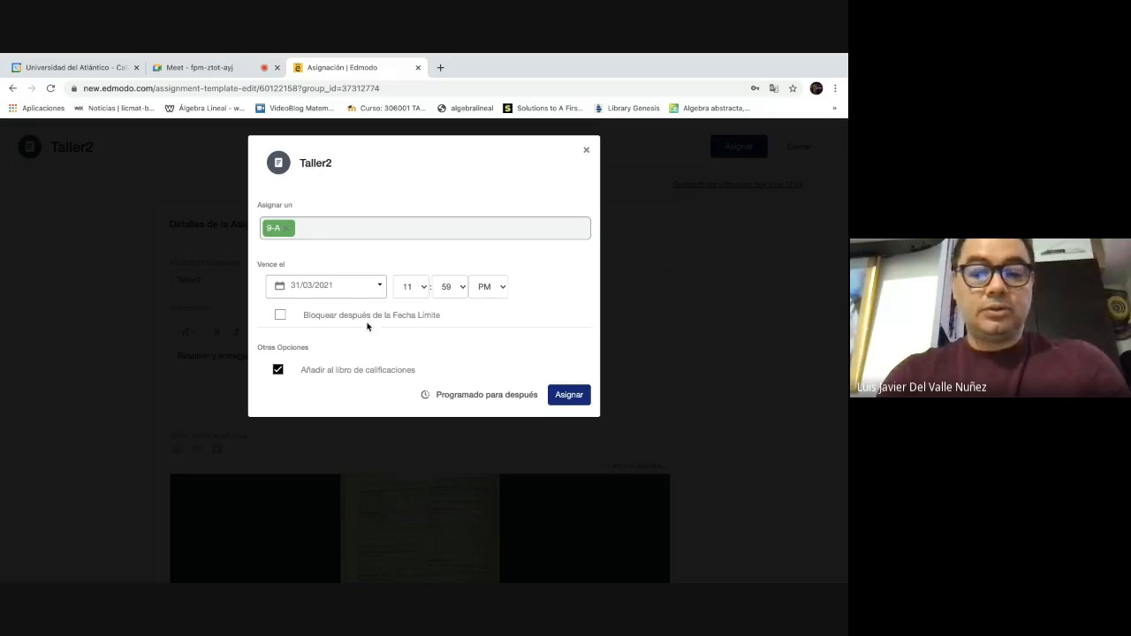
pyautogui.click(281, 317)
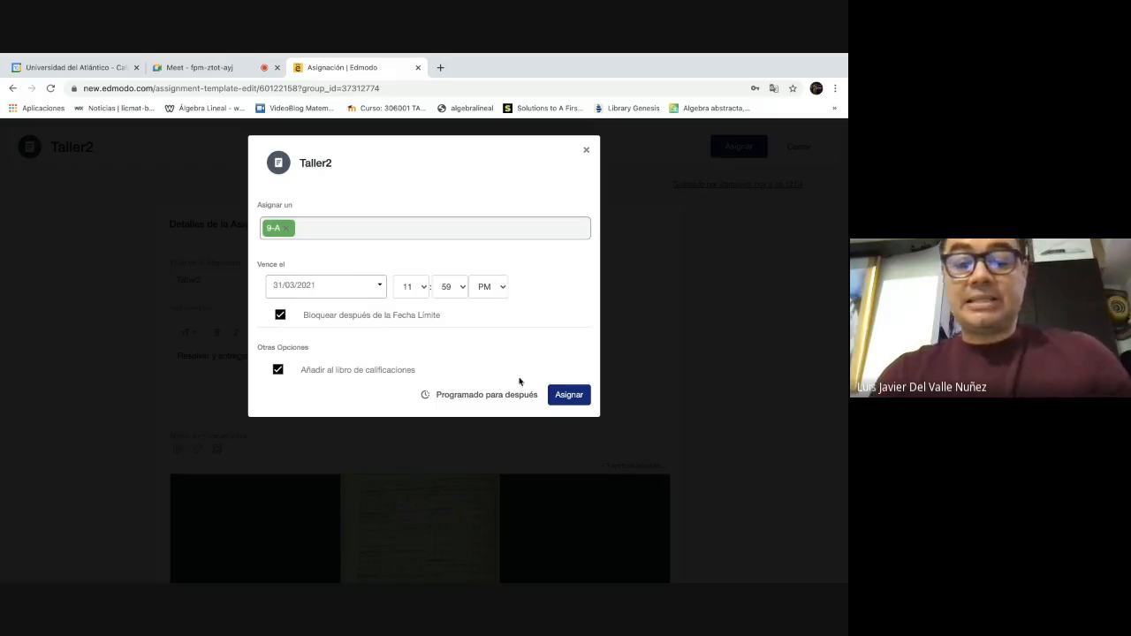
pyautogui.click(551, 399)
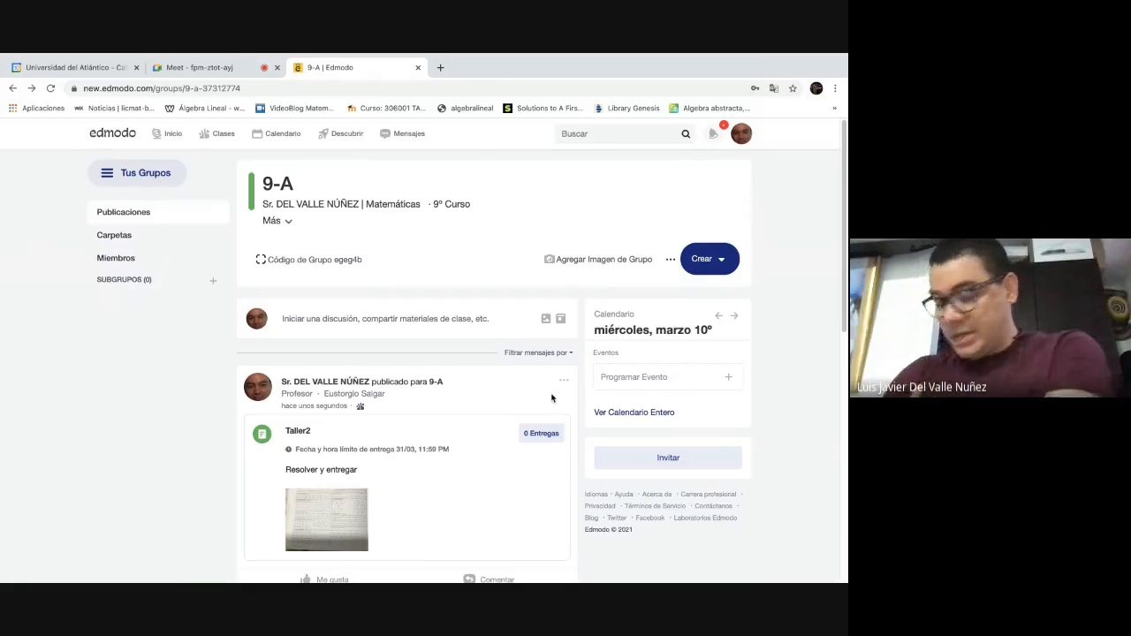
# Step: Create a new assignment in group 9-A titled "Taller 3" with the instructions "Resuelva y entregue"
pyautogui.click(717, 259)
pyautogui.moveTo(676, 304)
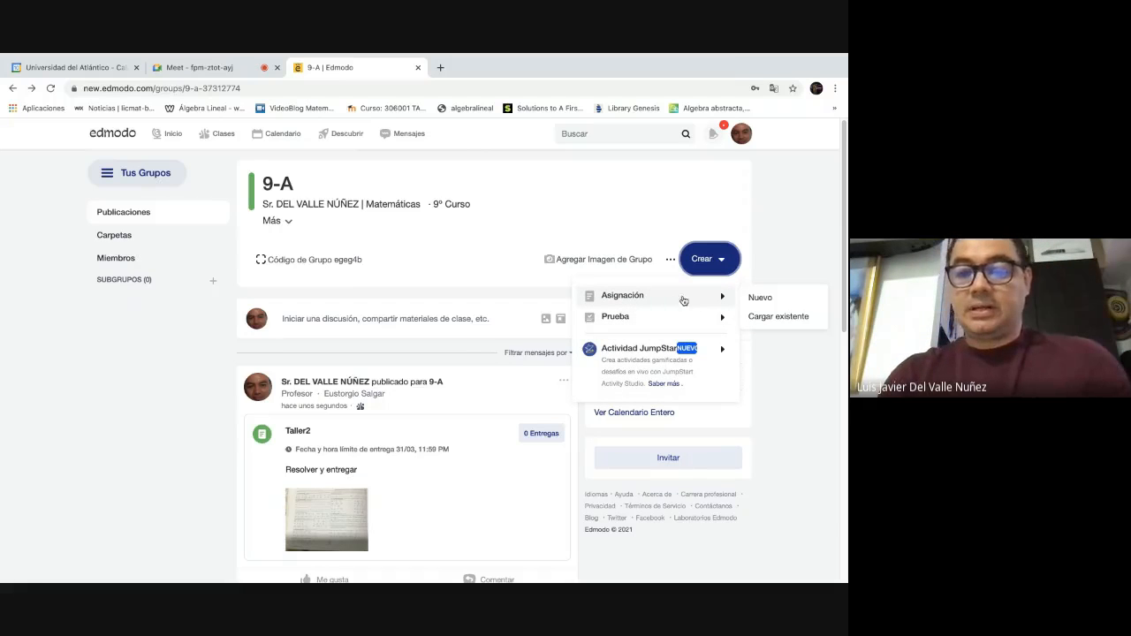
pyautogui.click(759, 297)
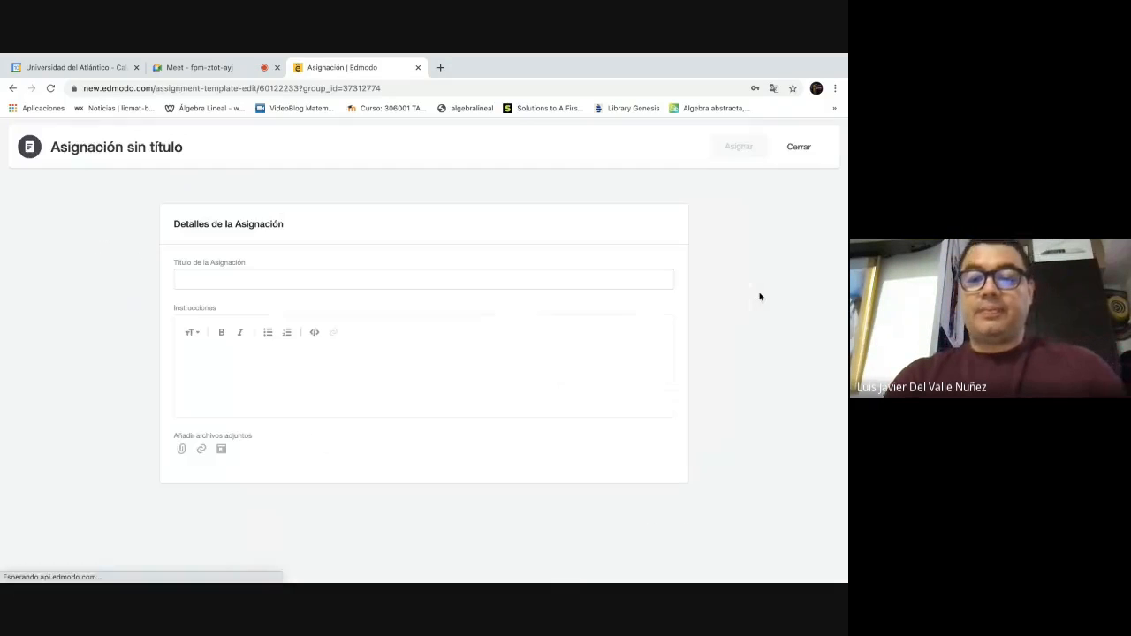
pyautogui.click(197, 277)
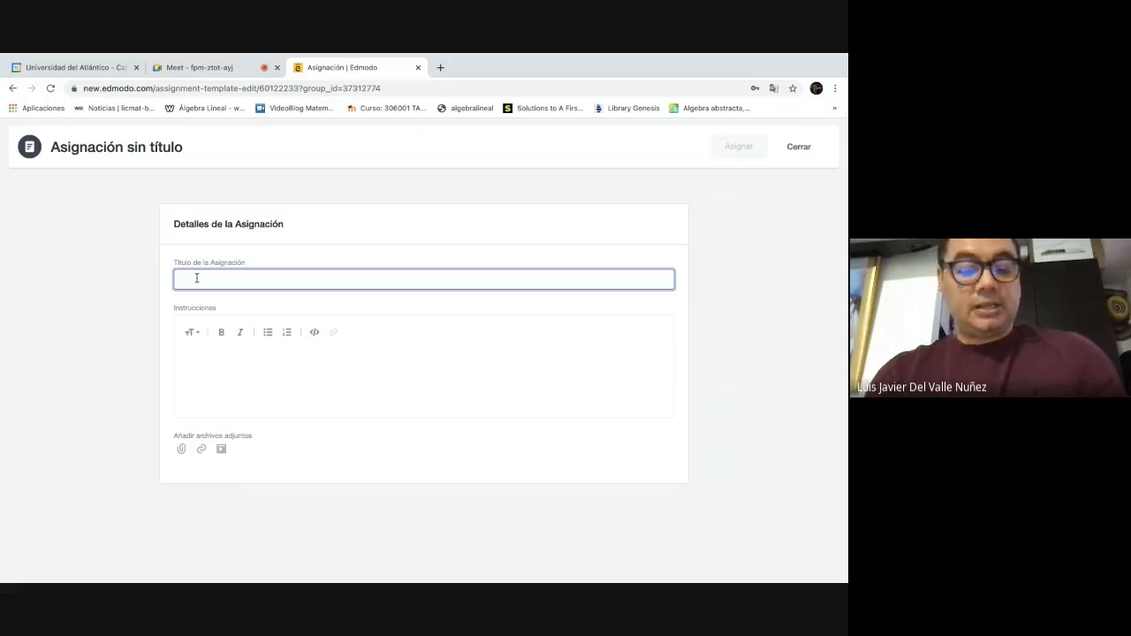
pyautogui.write('Talle')
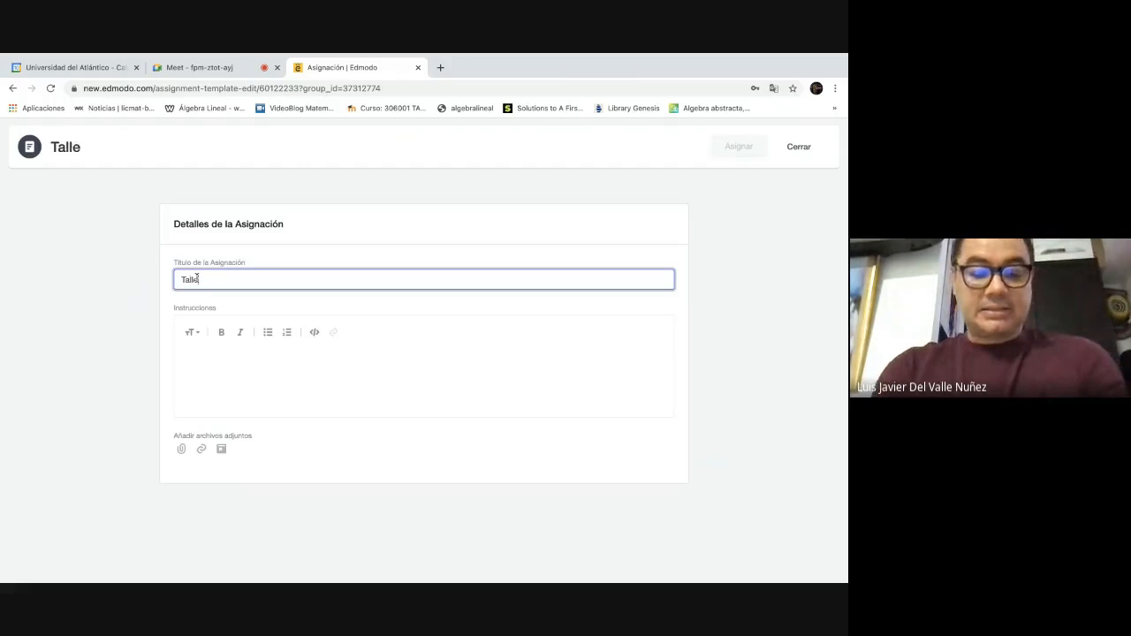
pyautogui.write('r 3')
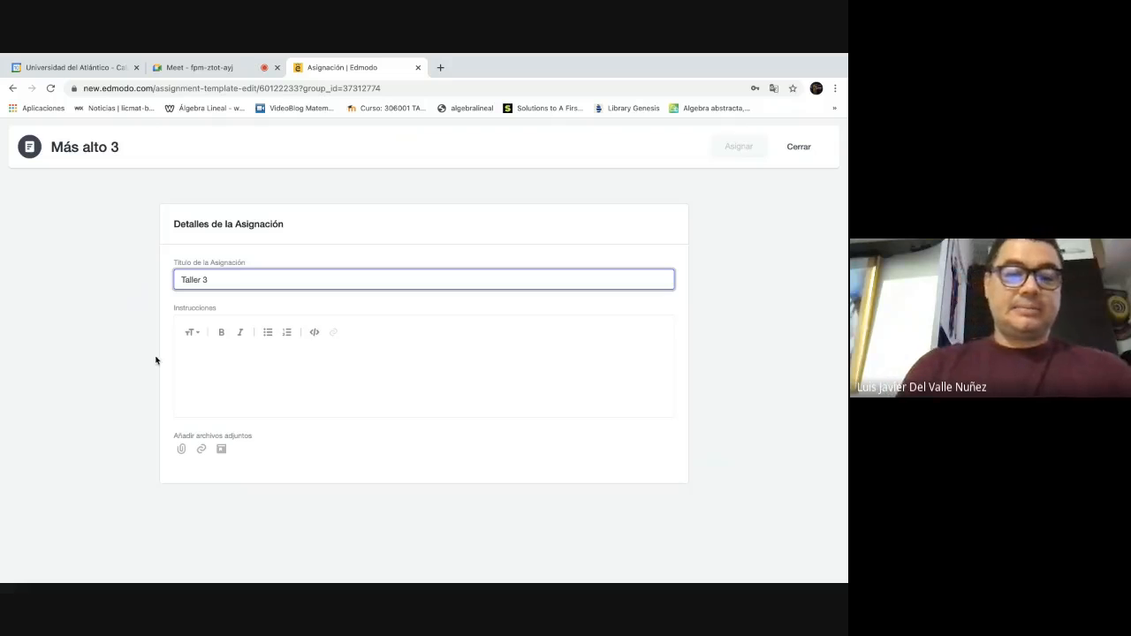
pyautogui.click(246, 359)
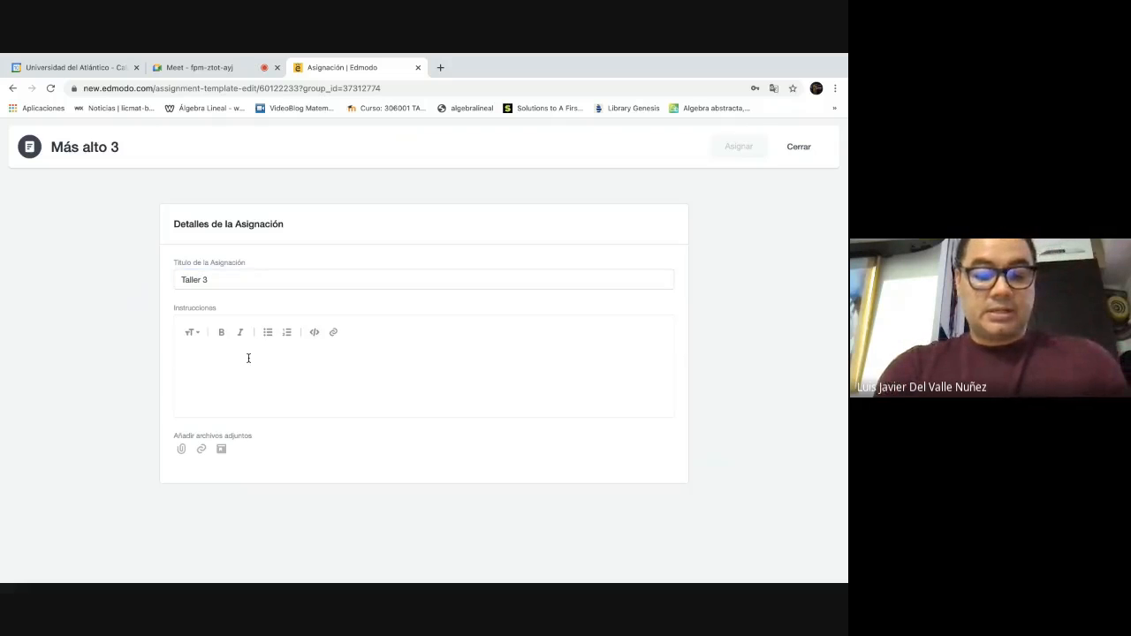
pyautogui.write('Resuelva y entregue')
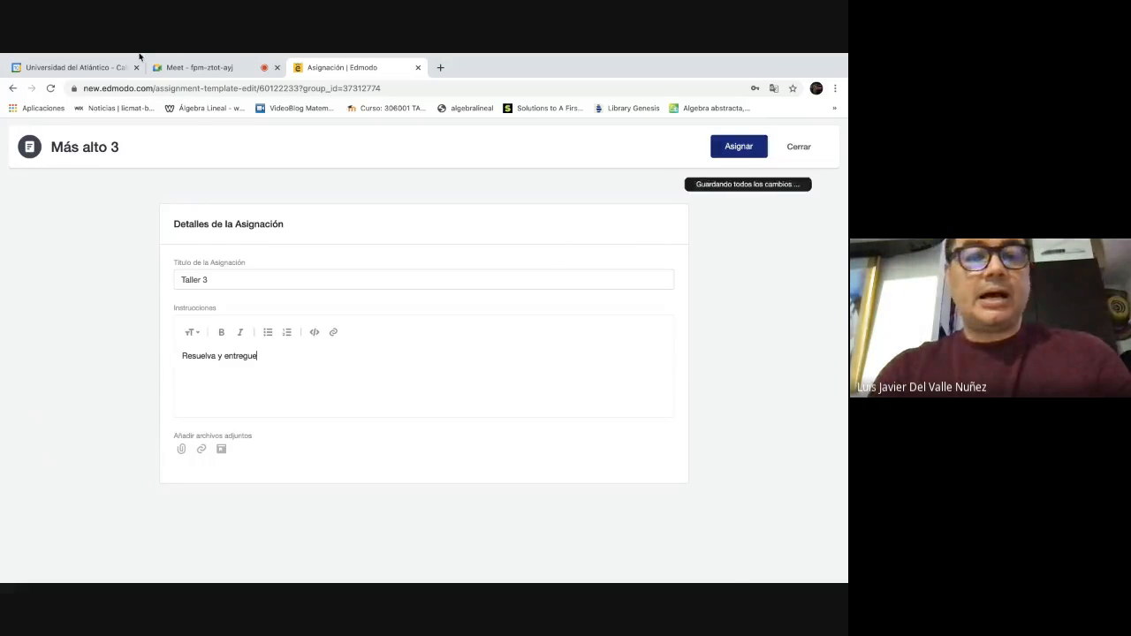
# Step: Switch to Messenger and view the "Desarrolla competencias" worksheet picture in the MAT- 9B chat's shared media
pyautogui.moveTo(39, 57)
pyautogui.click(39, 77)
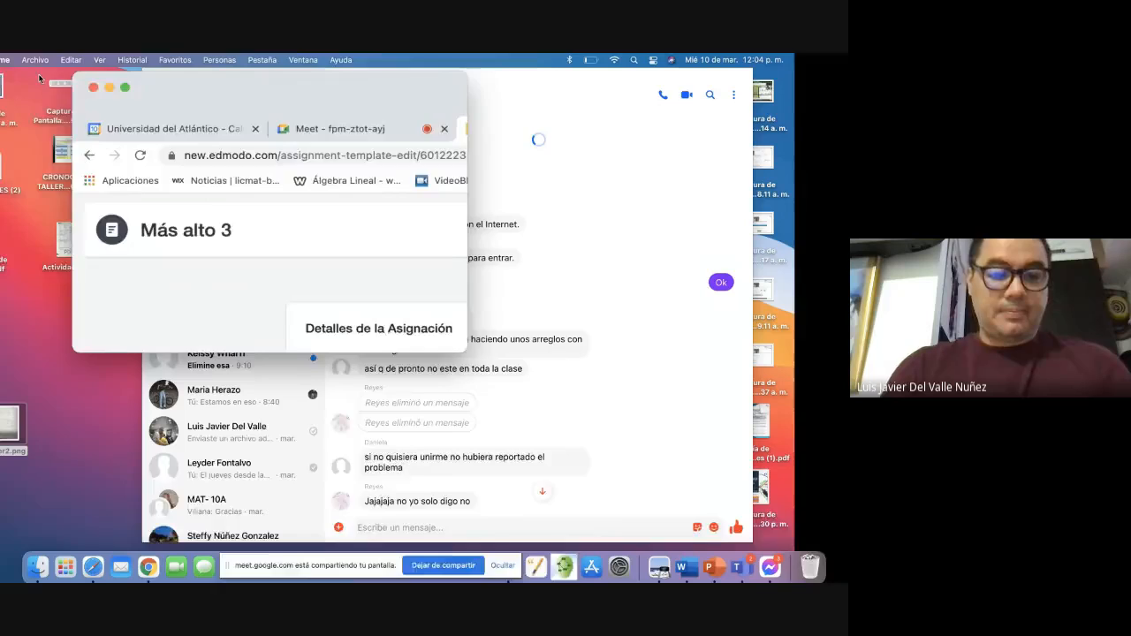
pyautogui.click(687, 245)
pyautogui.click(787, 94)
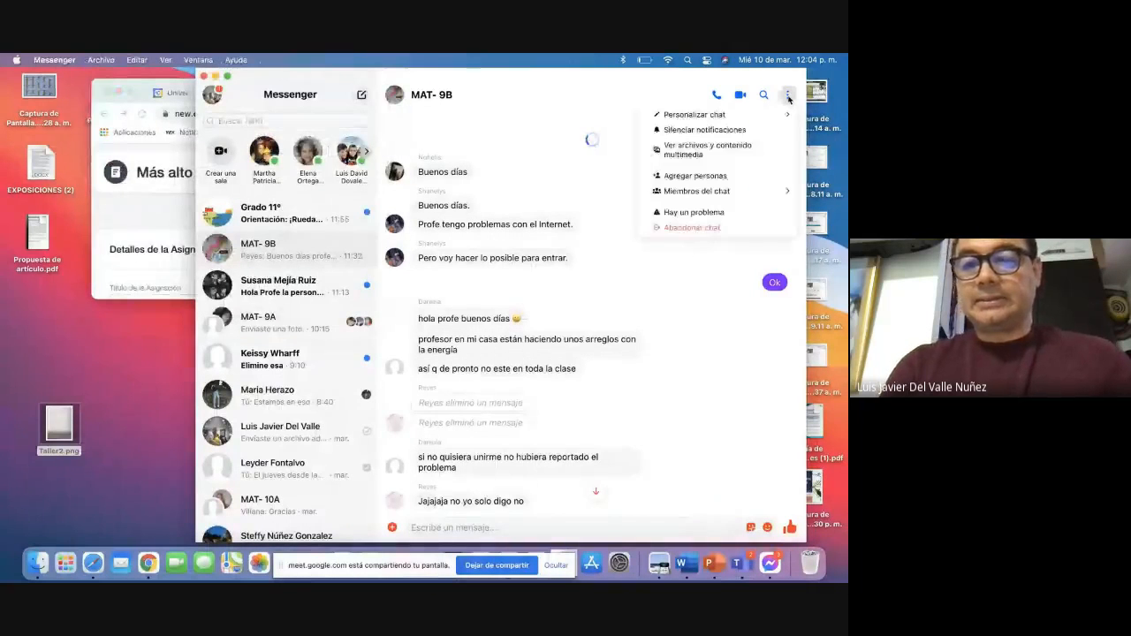
pyautogui.click(693, 152)
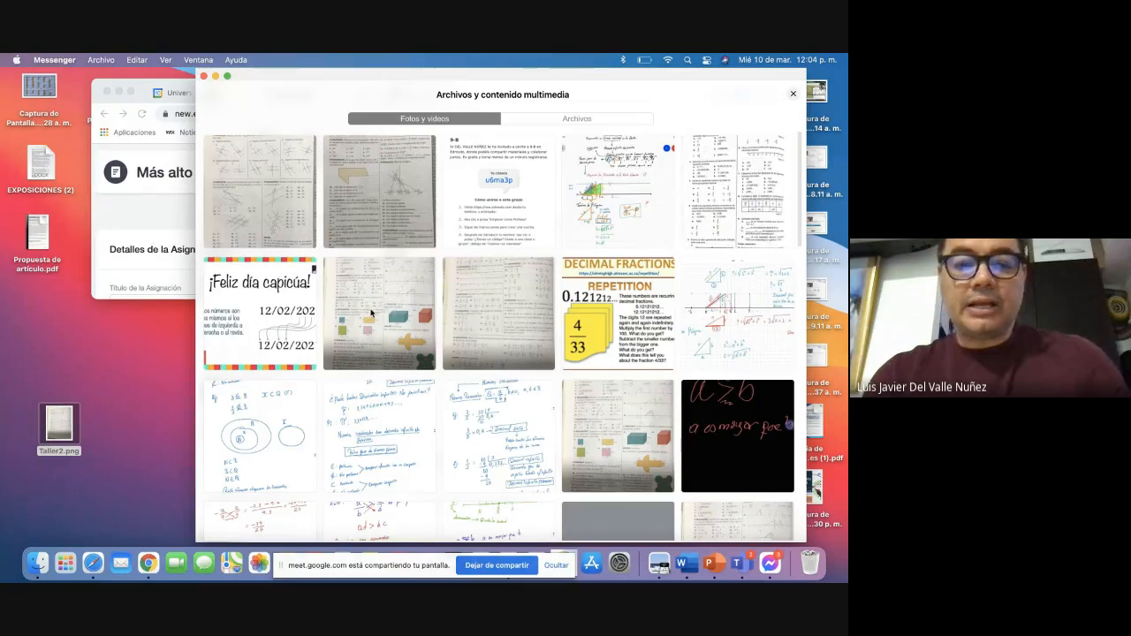
pyautogui.click(753, 193)
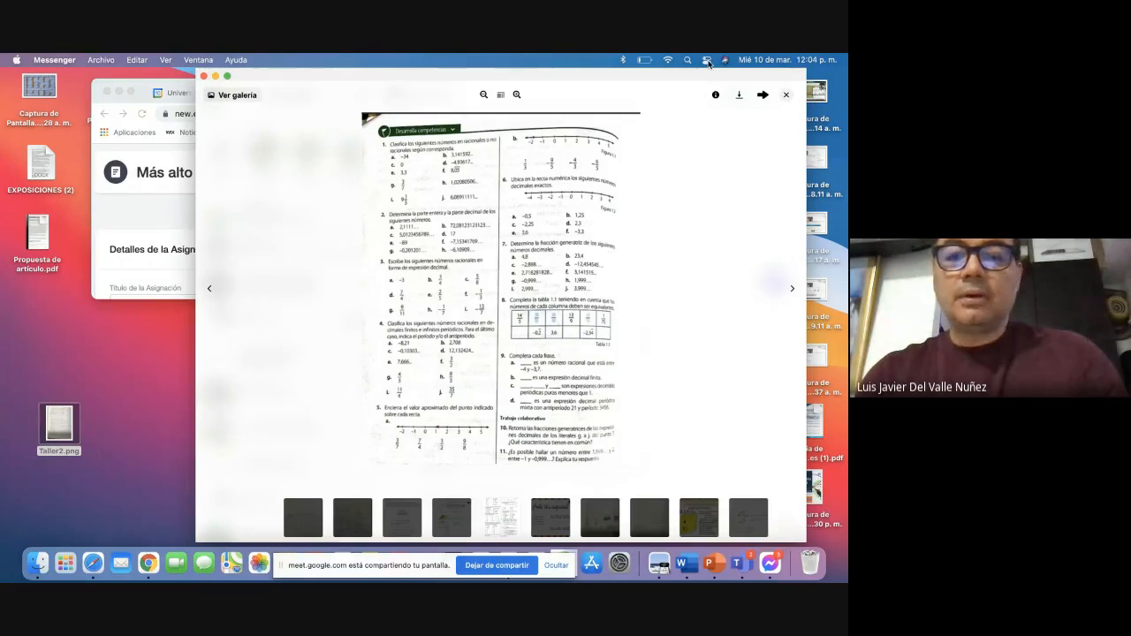
pyautogui.click(785, 96)
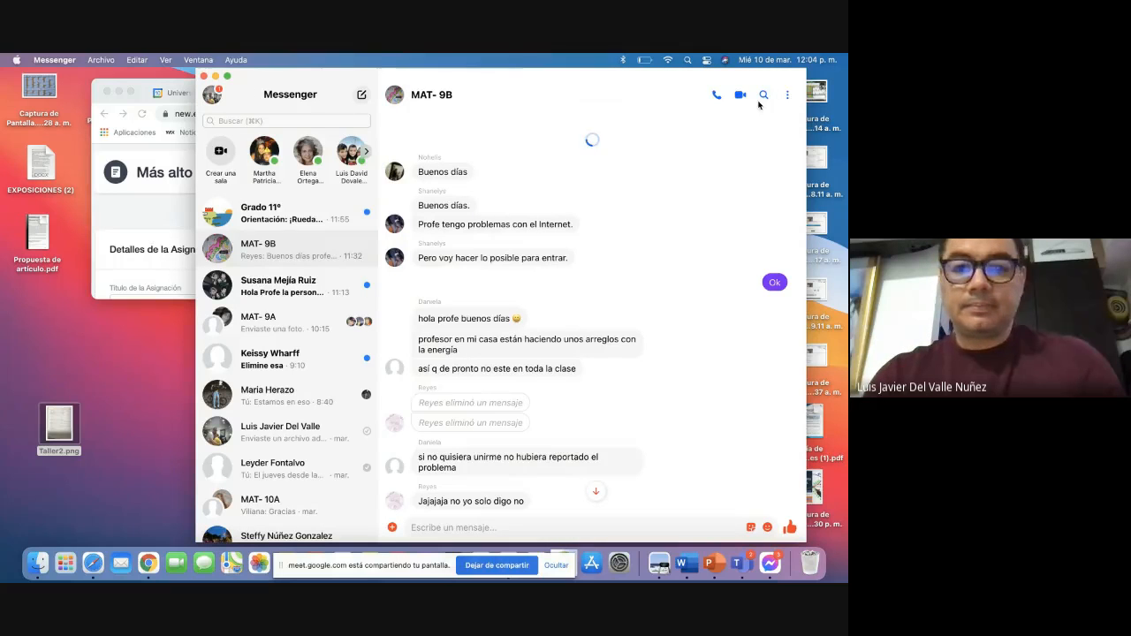
# Step: Reopen the "Desarrolla competencias" worksheet picture from the MAT- 9B shared media and download it
pyautogui.click(785, 95)
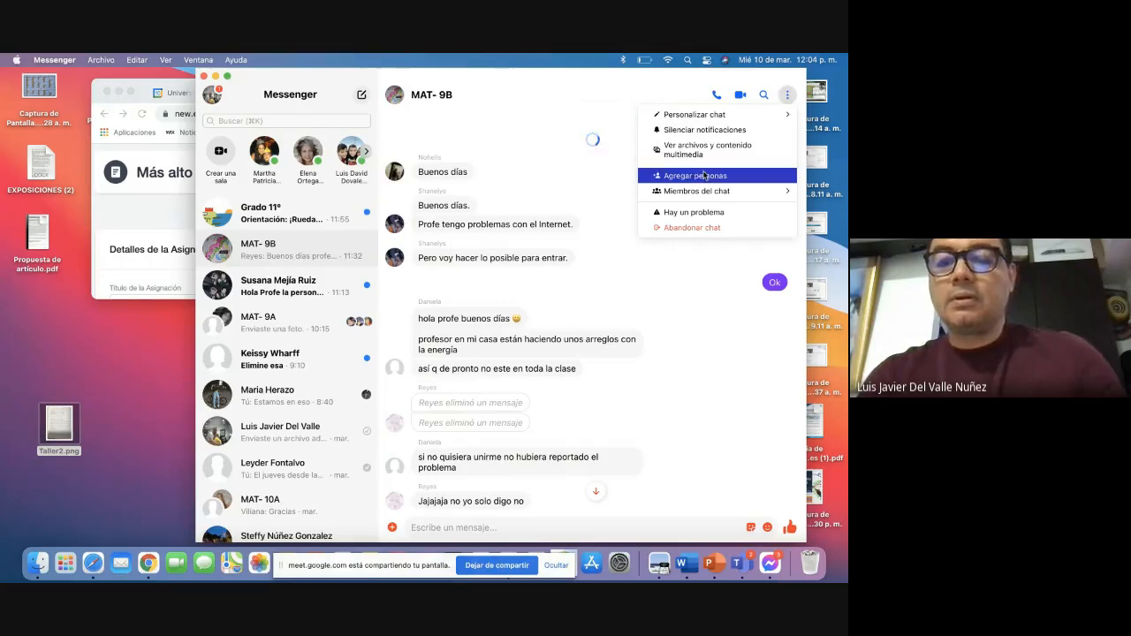
pyautogui.moveTo(699, 194)
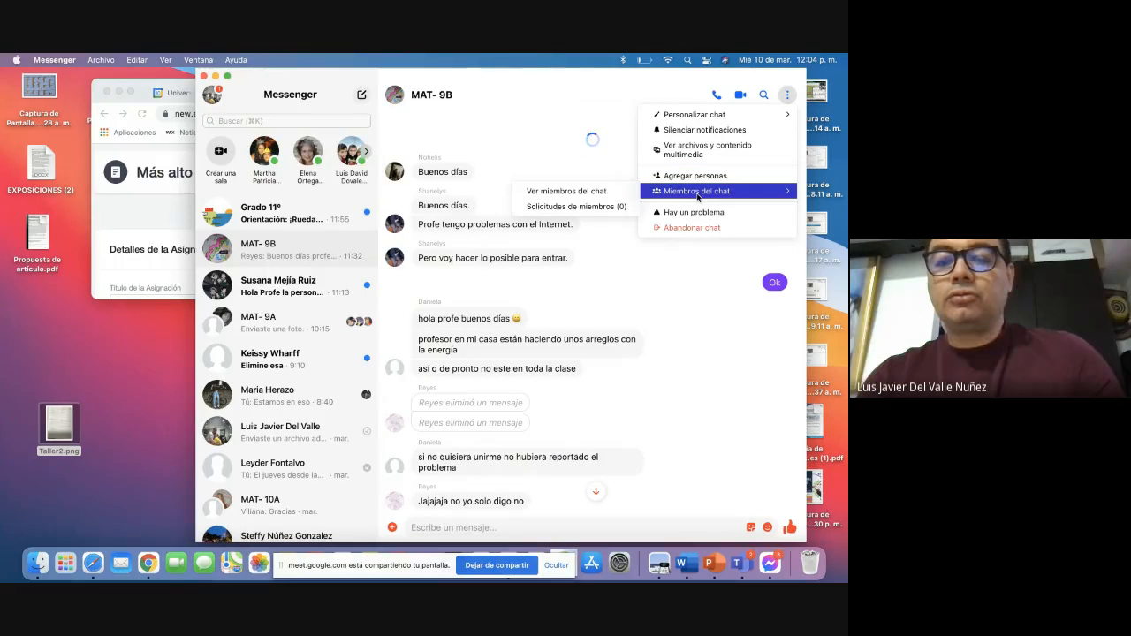
pyautogui.click(697, 152)
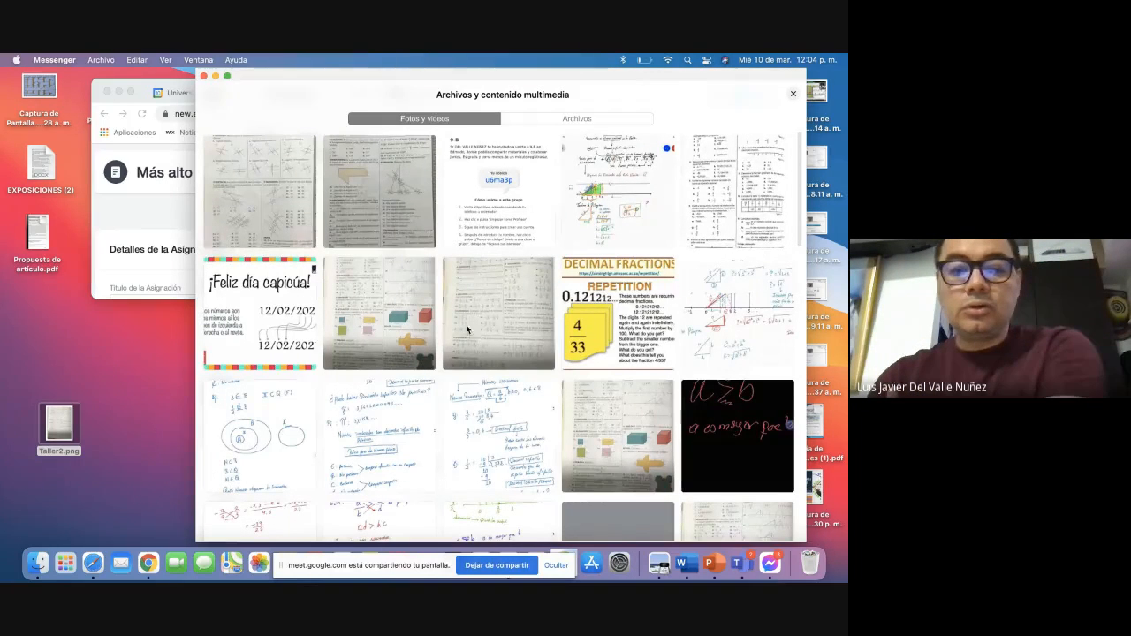
pyautogui.click(730, 197)
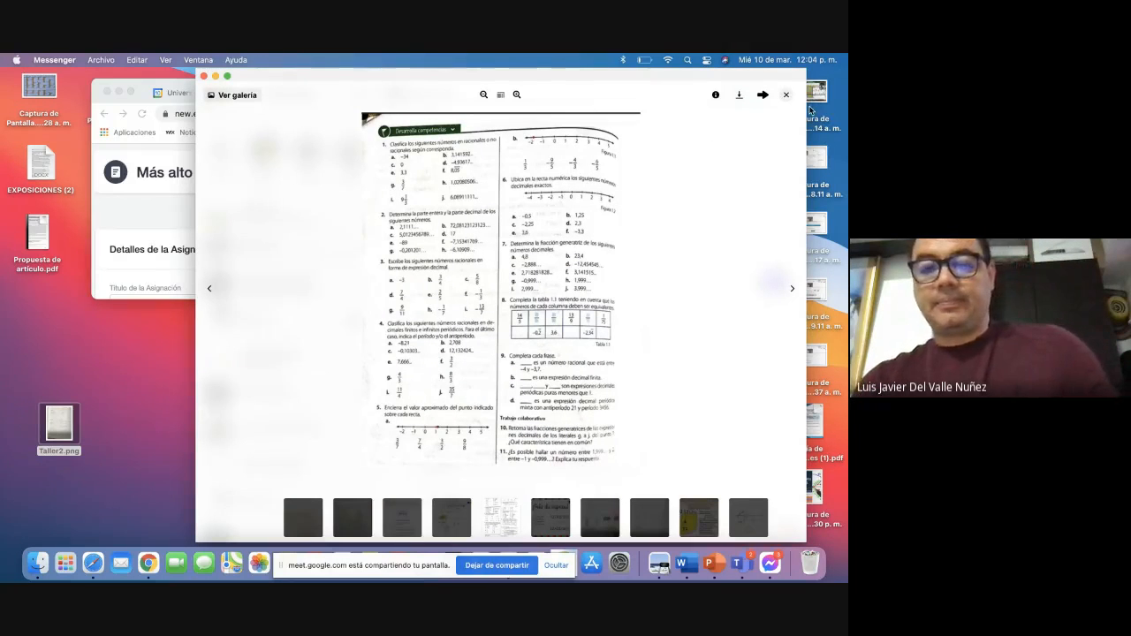
pyautogui.click(739, 96)
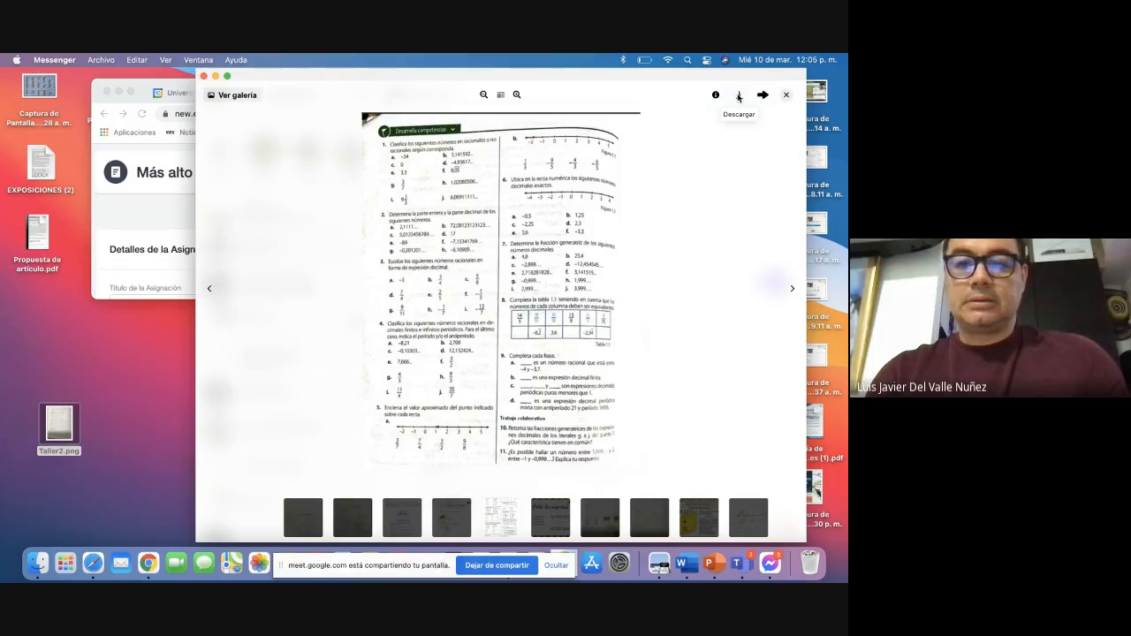
pyautogui.click(739, 95)
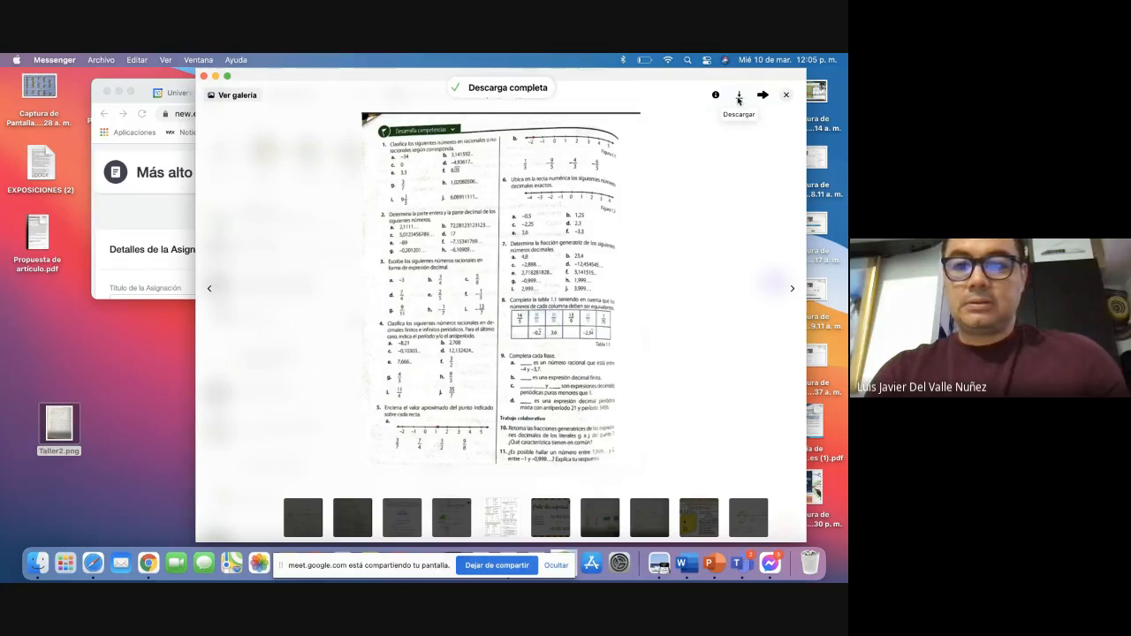
# Step: Move the newly downloaded worksheet picture from Descargas to the desktop, rename it "Taller 3", and close the Finder and Messenger windows
pyautogui.click(522, 94)
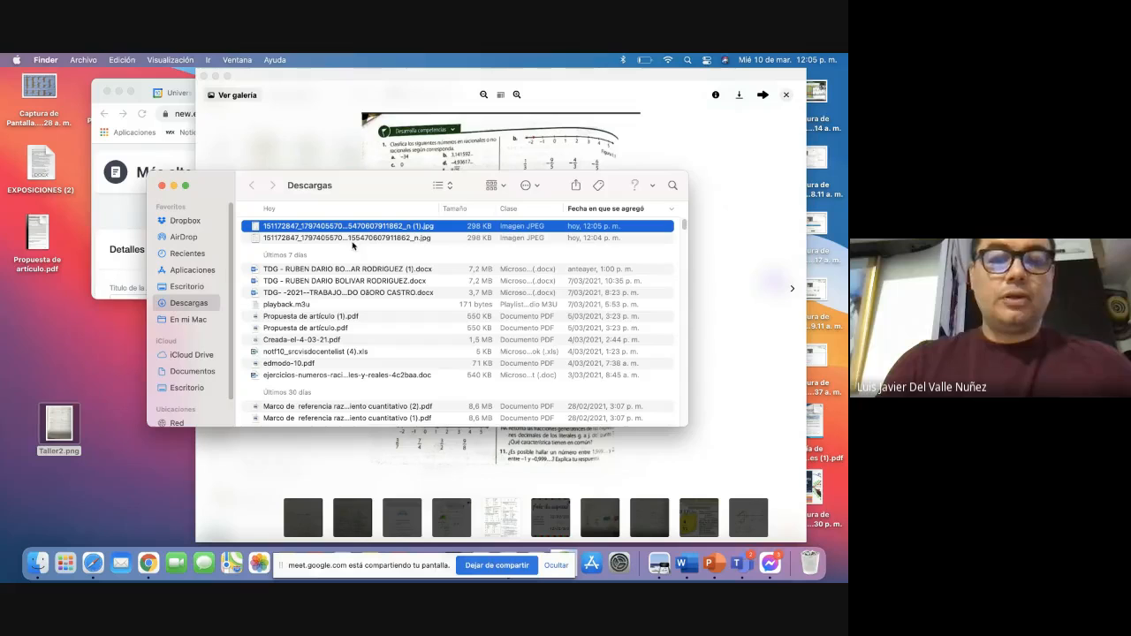
pyautogui.moveTo(368, 231); pyautogui.dragTo(131, 491)
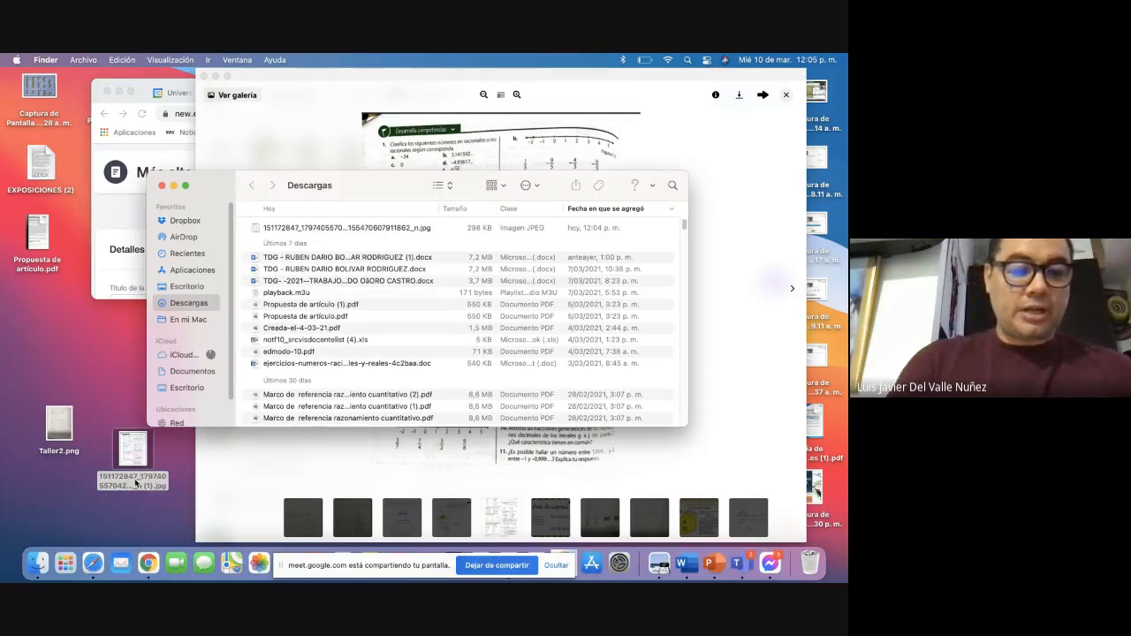
pyautogui.rightClick(136, 490)
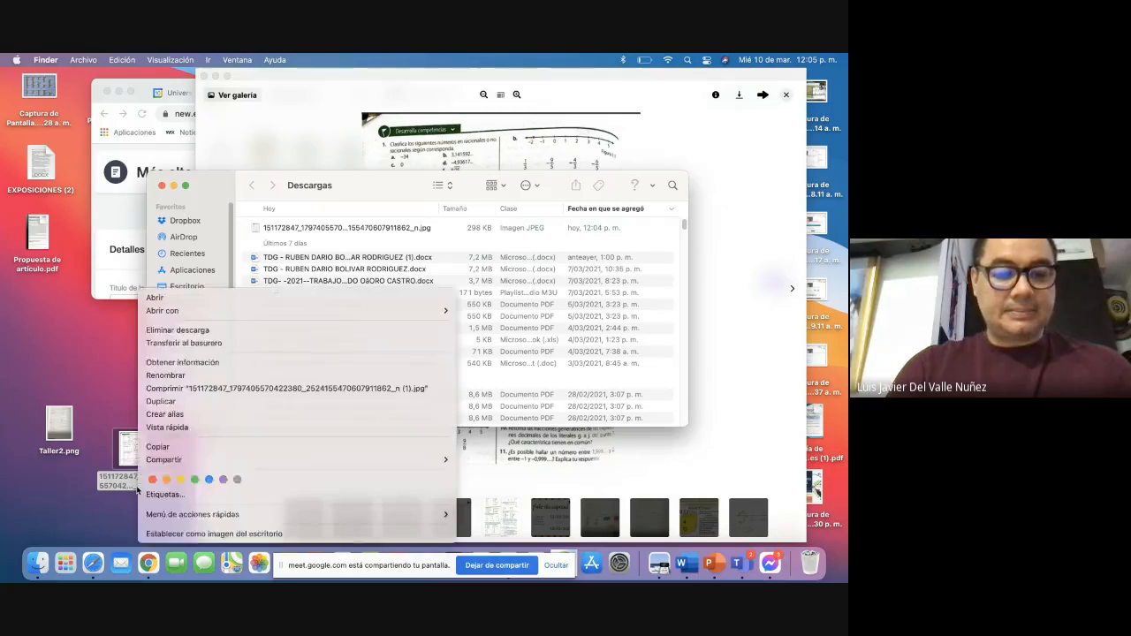
pyautogui.click(137, 490)
pyautogui.rightClick(137, 478)
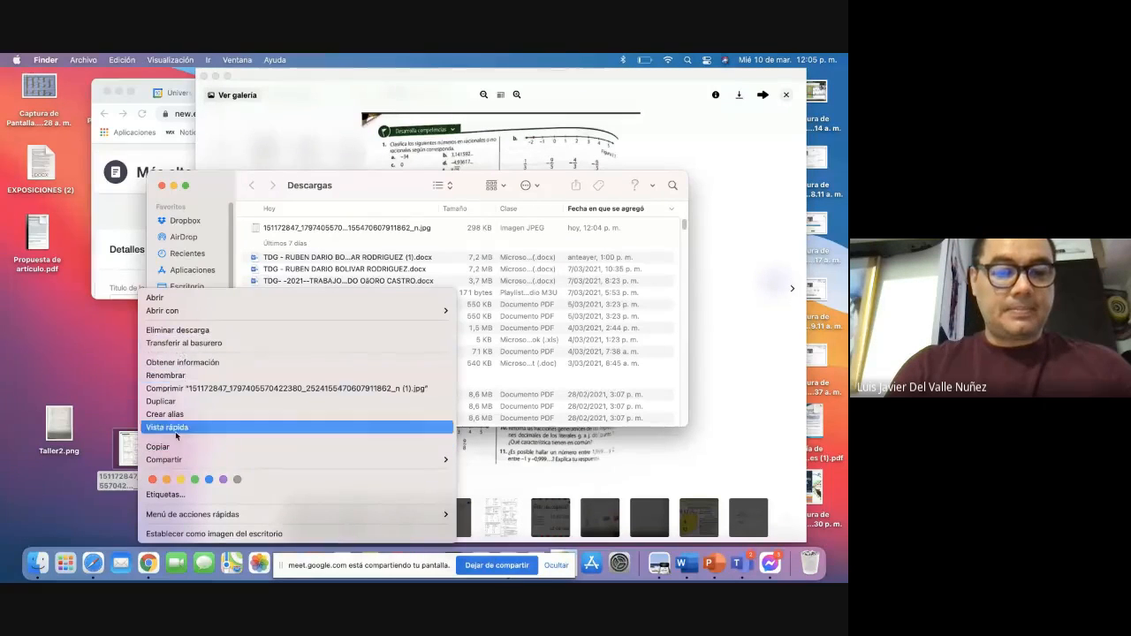
pyautogui.click(174, 375)
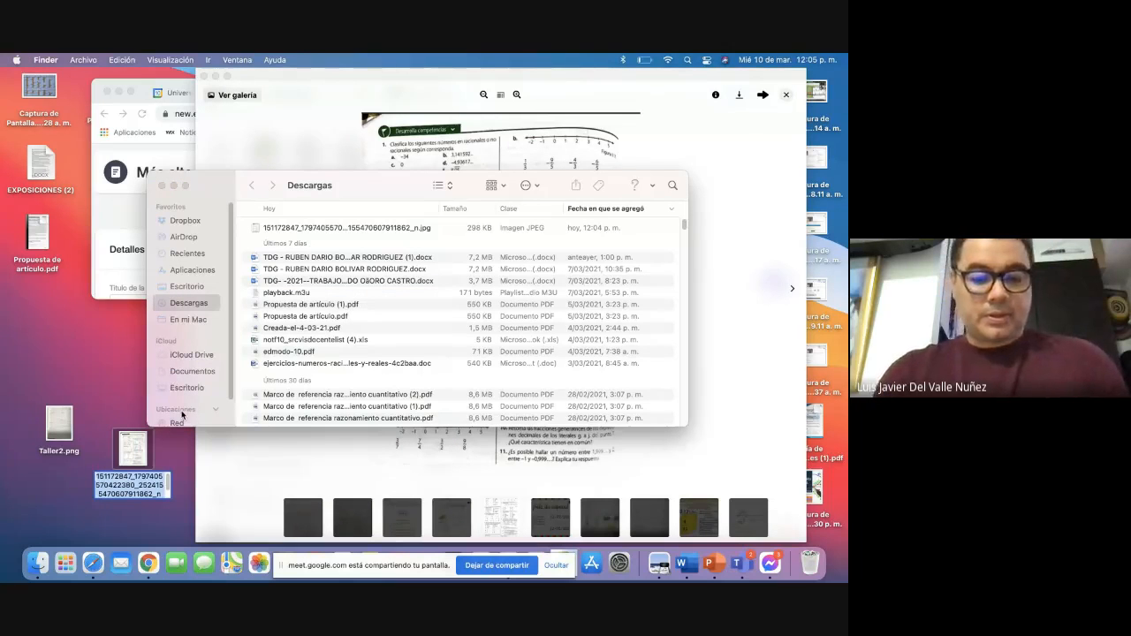
pyautogui.write('Tal')
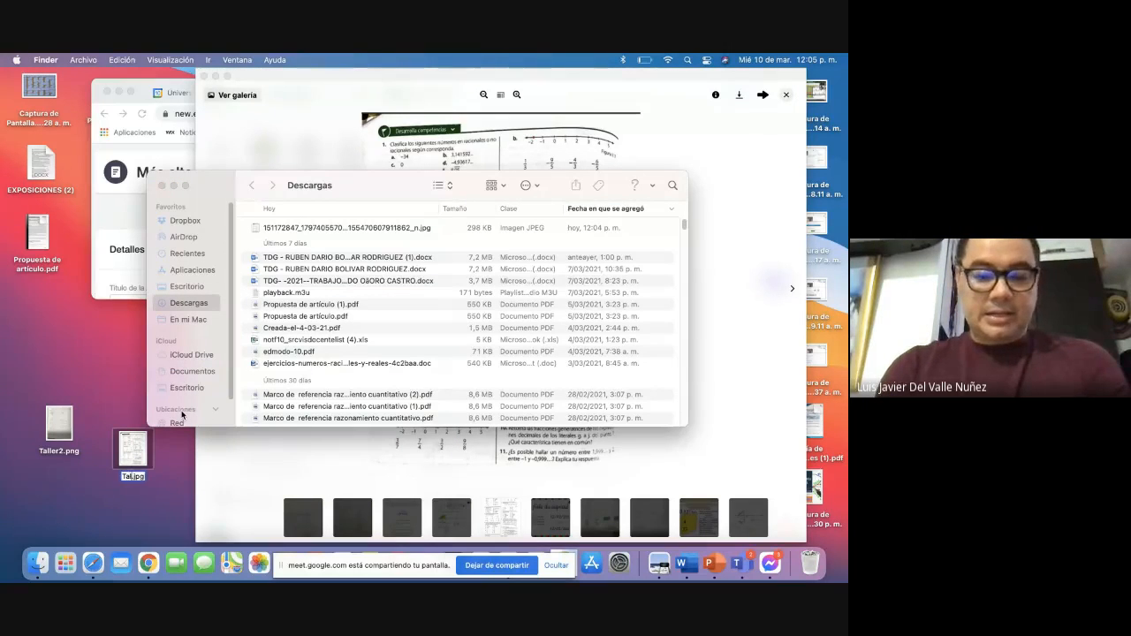
pyautogui.write('ler 3')
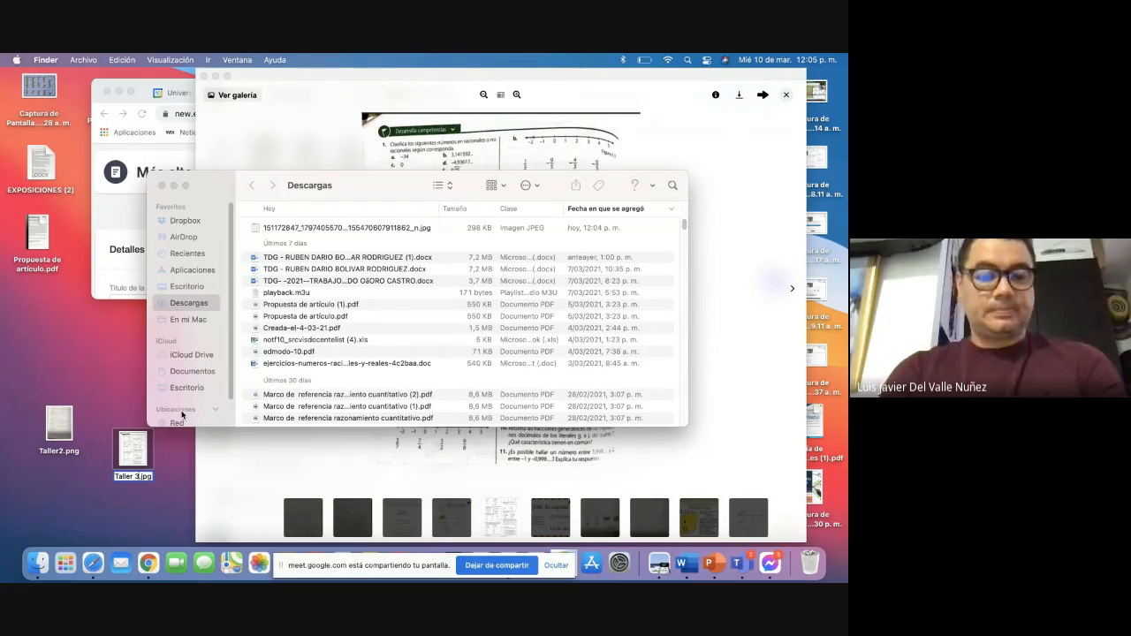
pyautogui.click(163, 186)
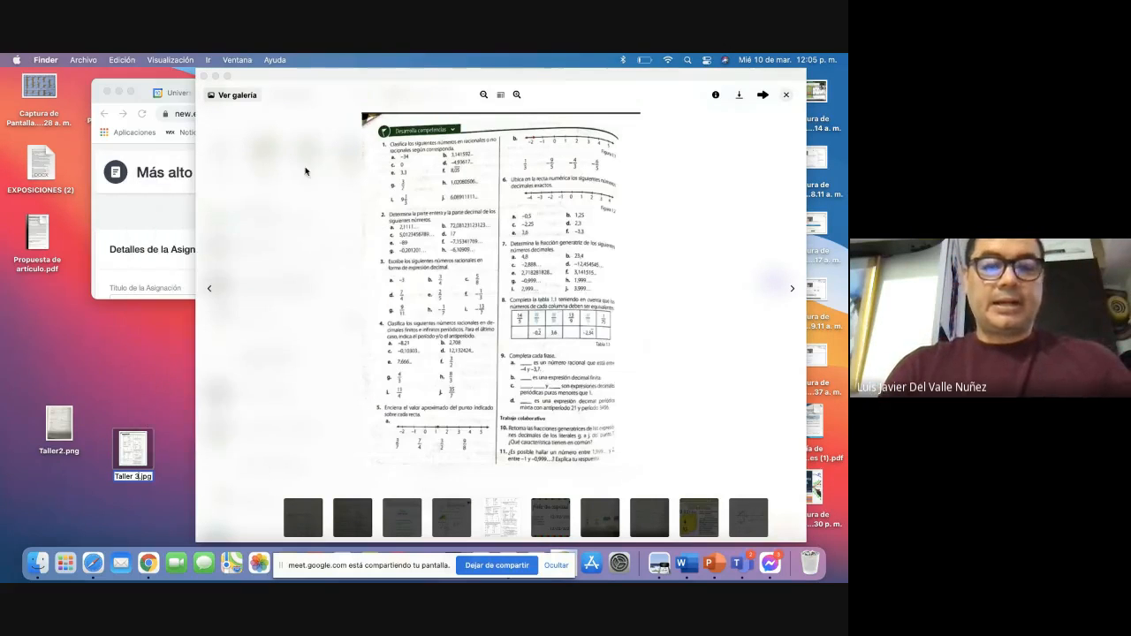
pyautogui.click(204, 77)
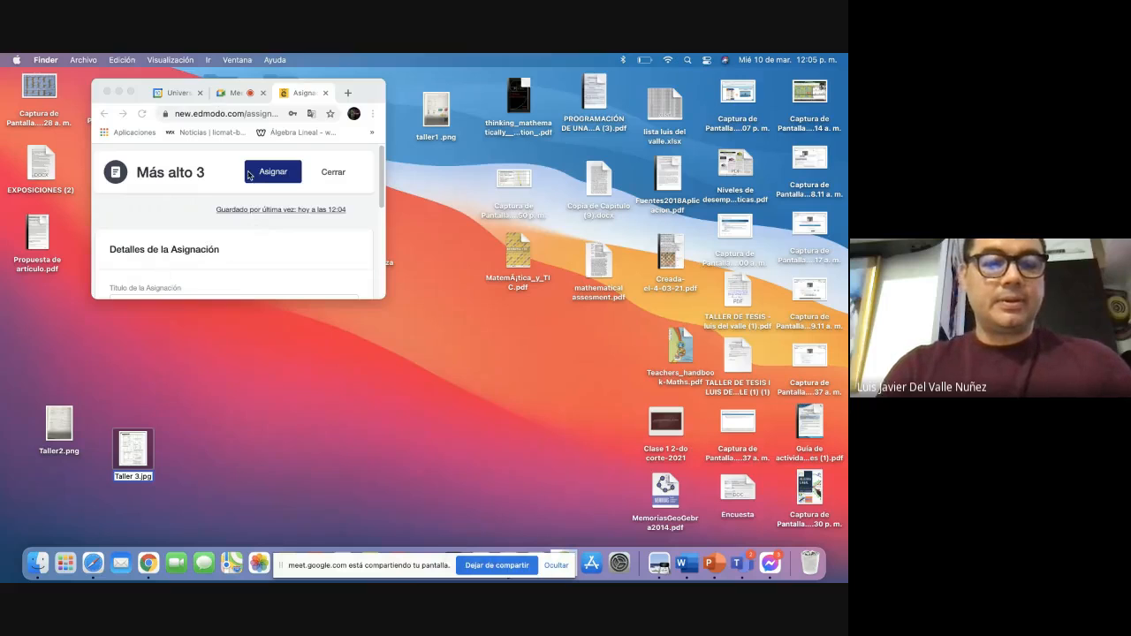
# Step: Return the browser to full screen and assign the new assignment to group 9-A with the due date 31/03/2021
pyautogui.click(131, 94)
pyautogui.click(739, 146)
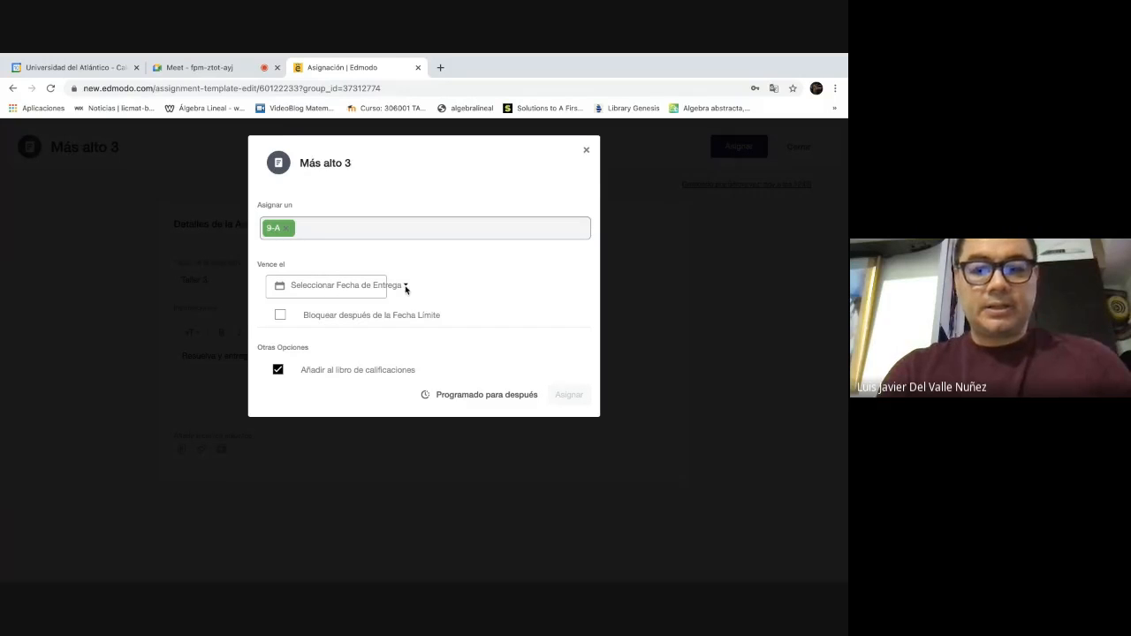
pyautogui.click(404, 287)
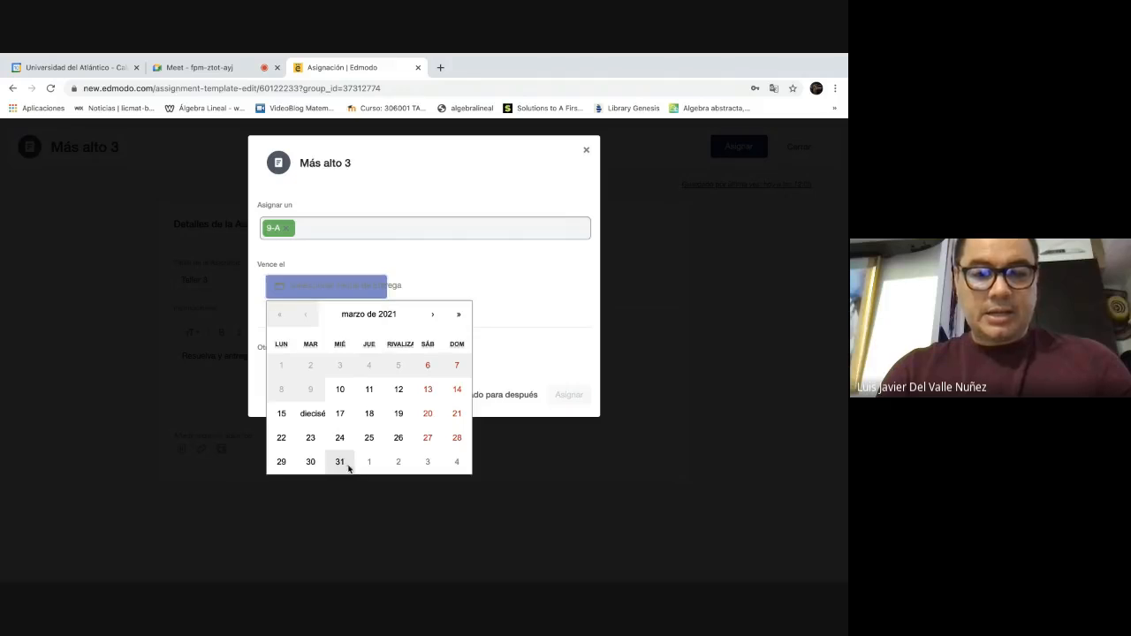
pyautogui.click(340, 462)
pyautogui.click(570, 396)
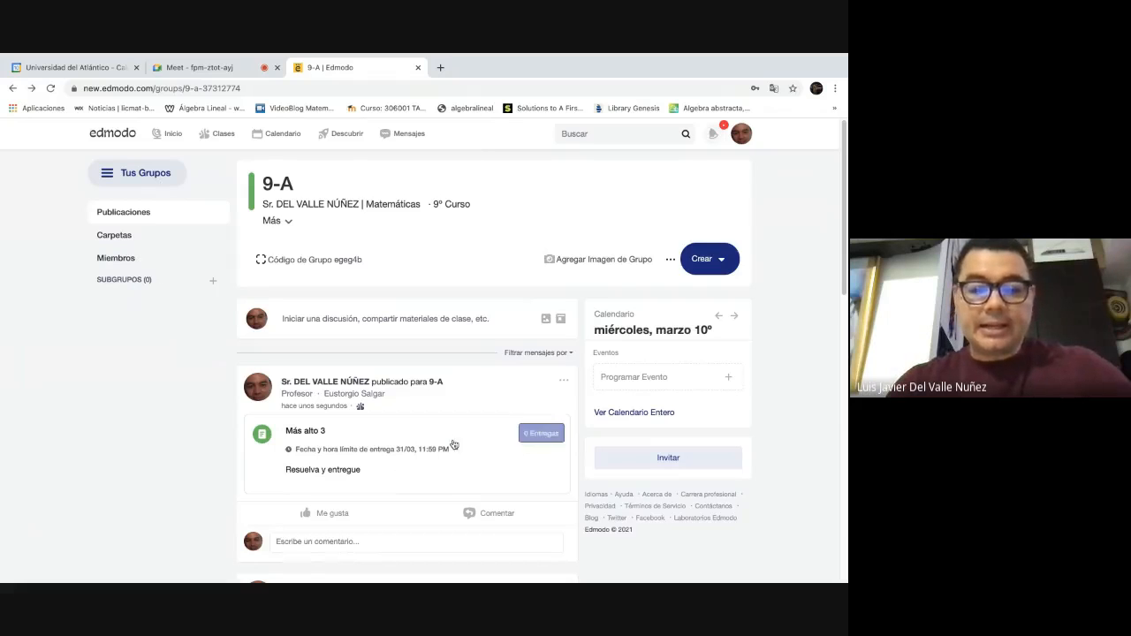
# Step: Open the "Más alto 3" assignment from the 9-A group's posts and go to its grading overview
pyautogui.rightClick(311, 432)
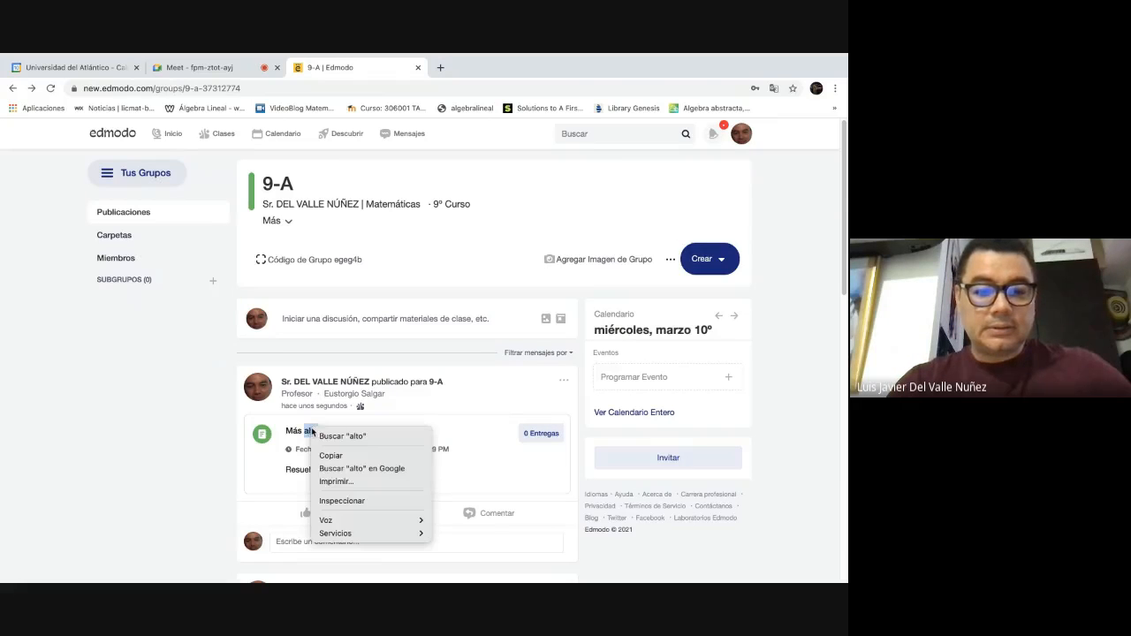
pyautogui.click(266, 443)
pyautogui.rightClick(266, 444)
pyautogui.click(266, 443)
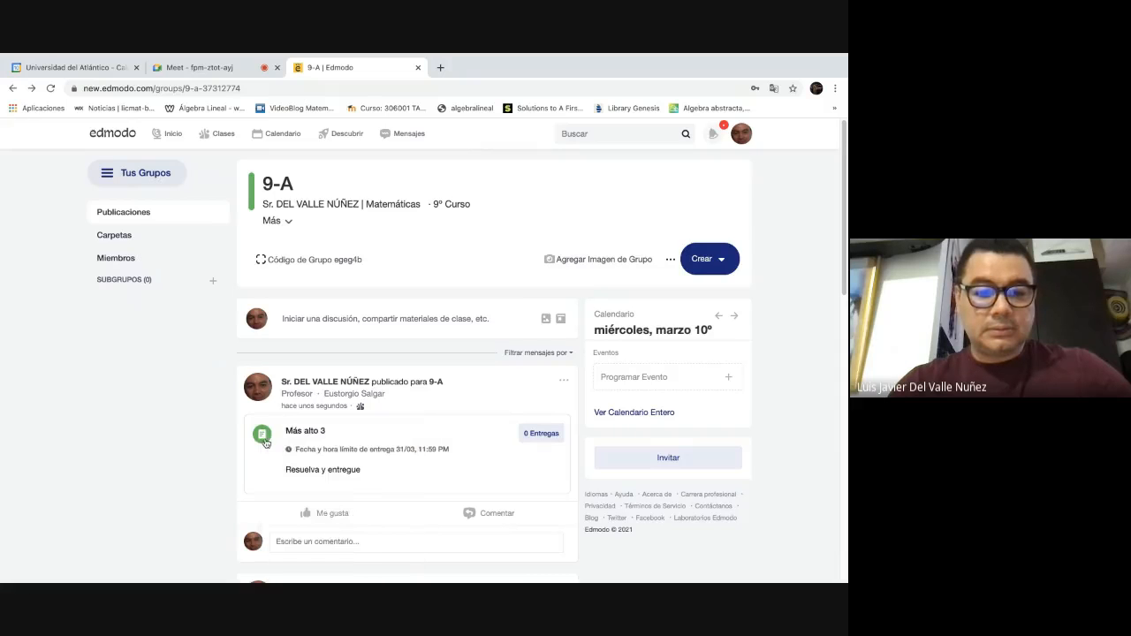
pyautogui.click(266, 443)
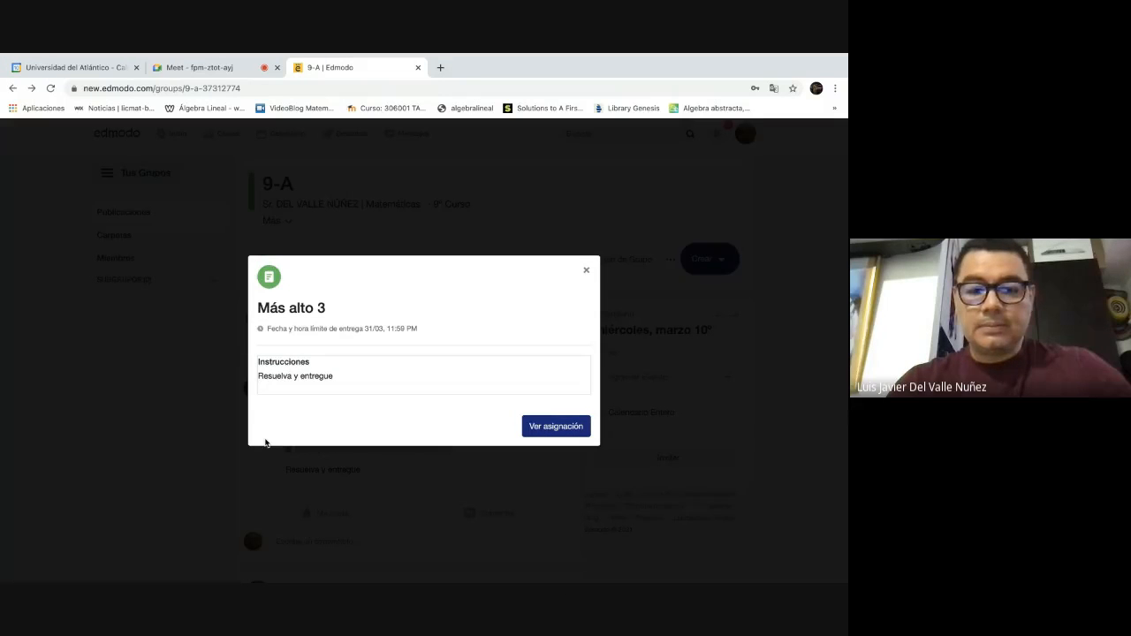
pyautogui.click(583, 427)
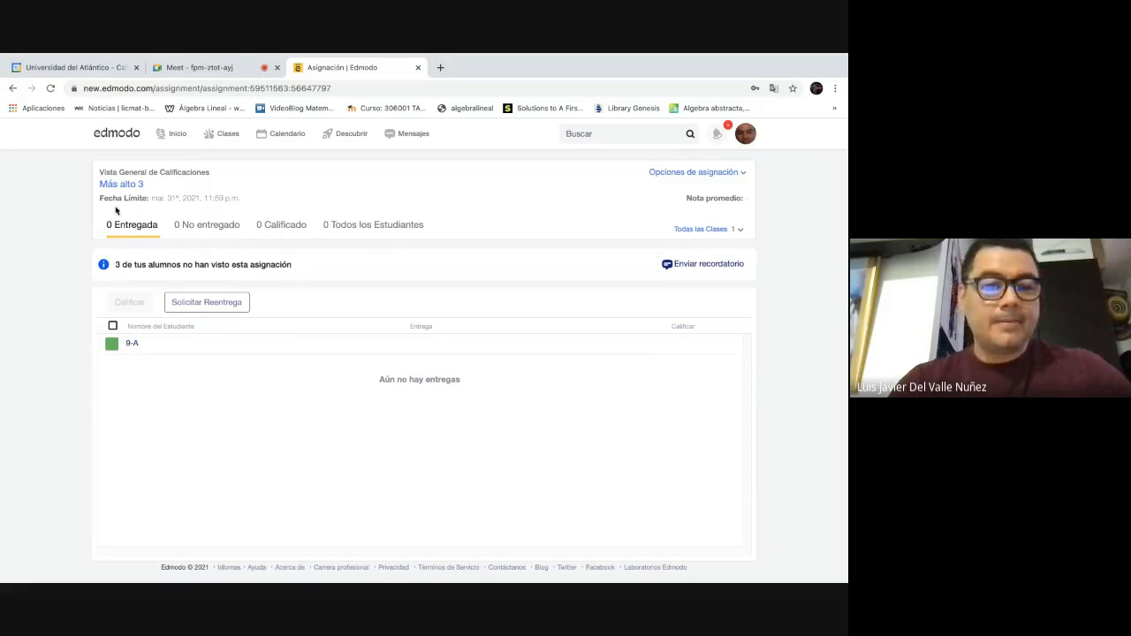
# Step: Set the "Más alto 3" assignment to lock after its due date, and return to the 9-A group's page
pyautogui.click(743, 174)
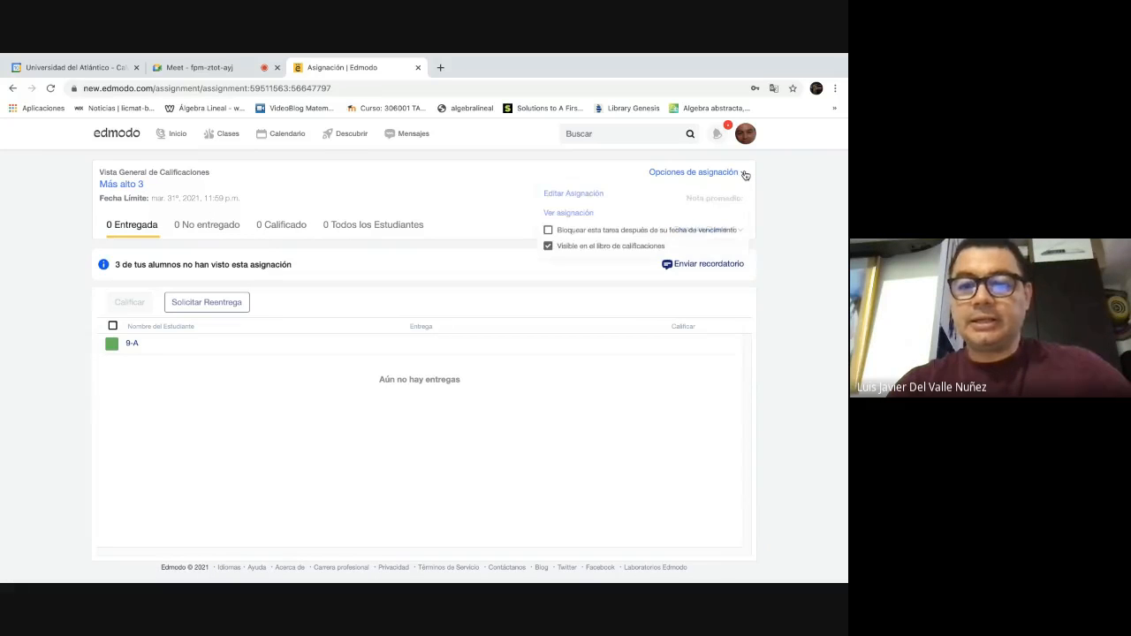
pyautogui.click(548, 233)
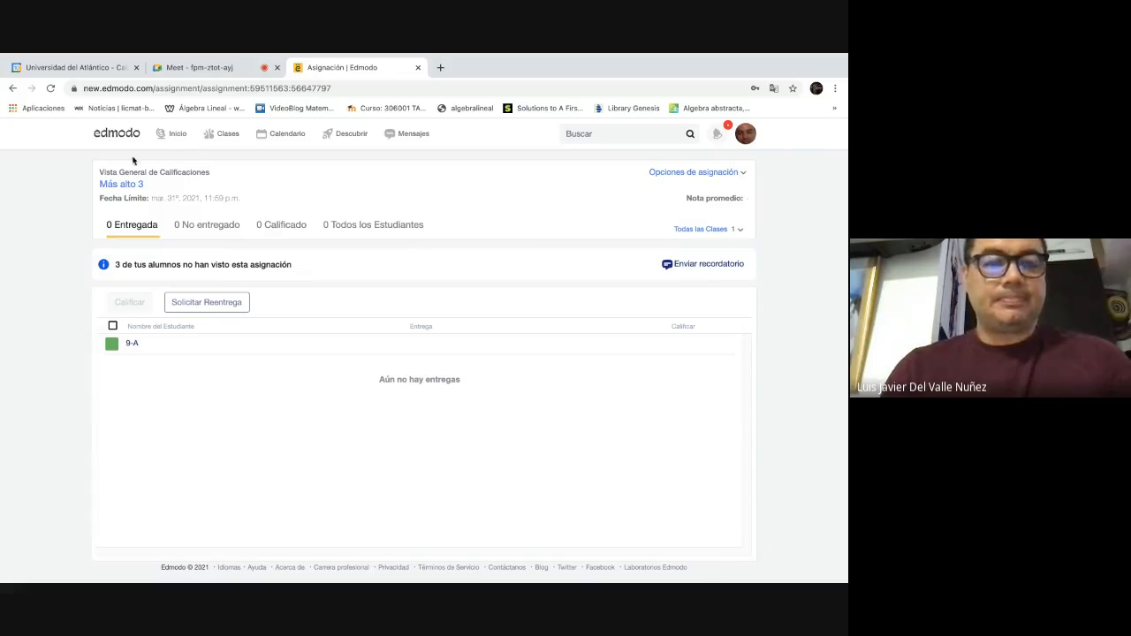
pyautogui.click(174, 133)
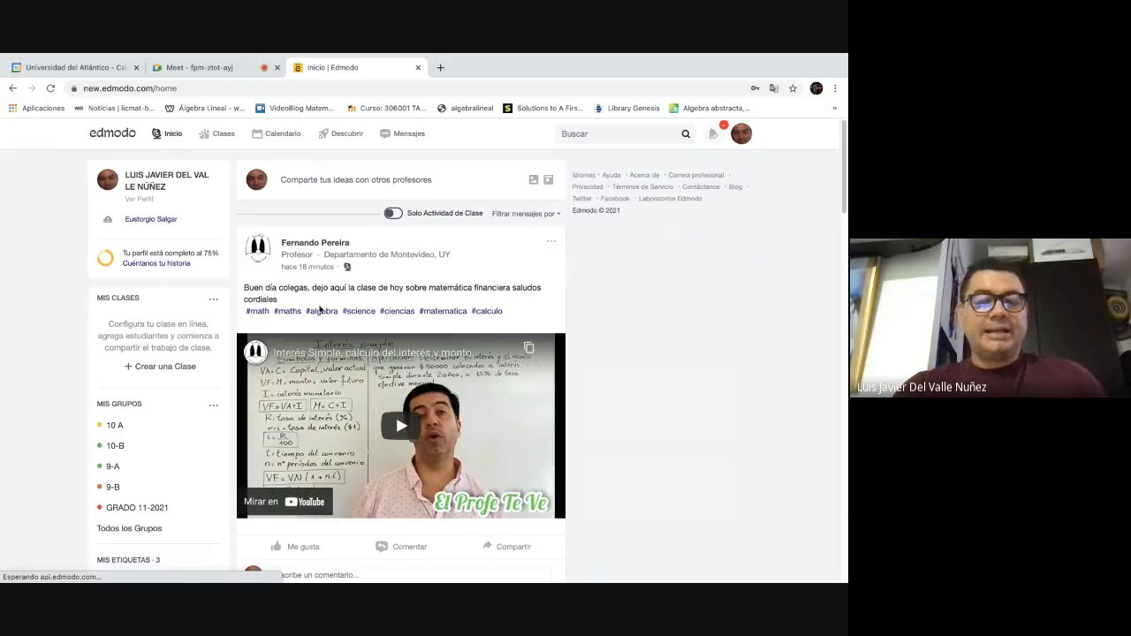
pyautogui.click(126, 468)
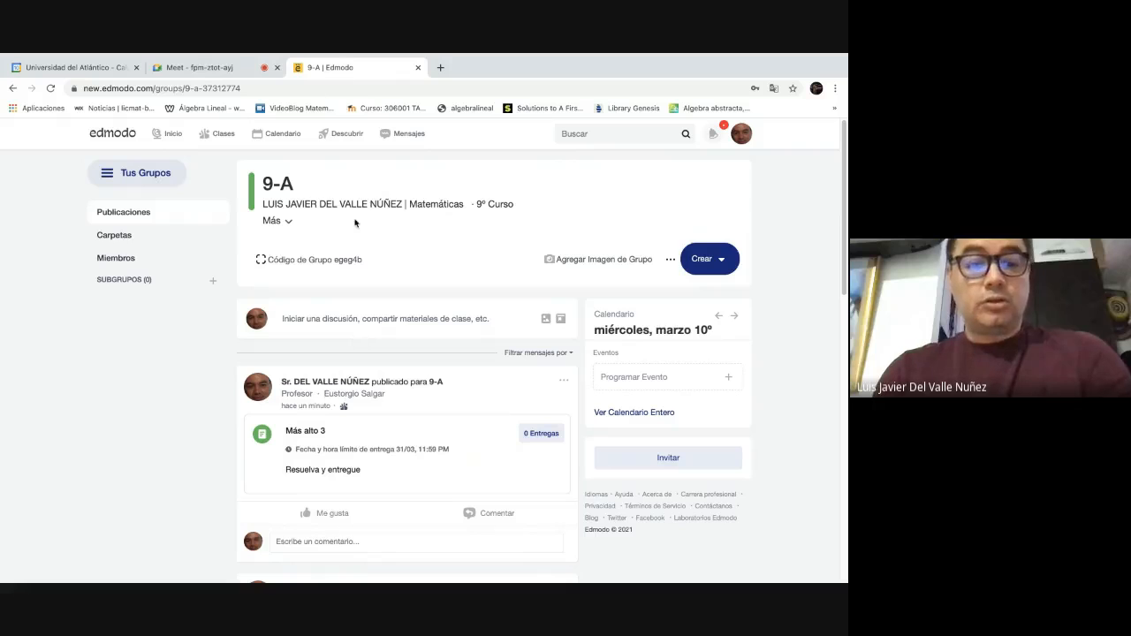
# Step: Switch to the Google Meet call and stop the meeting's recording
pyautogui.click(216, 66)
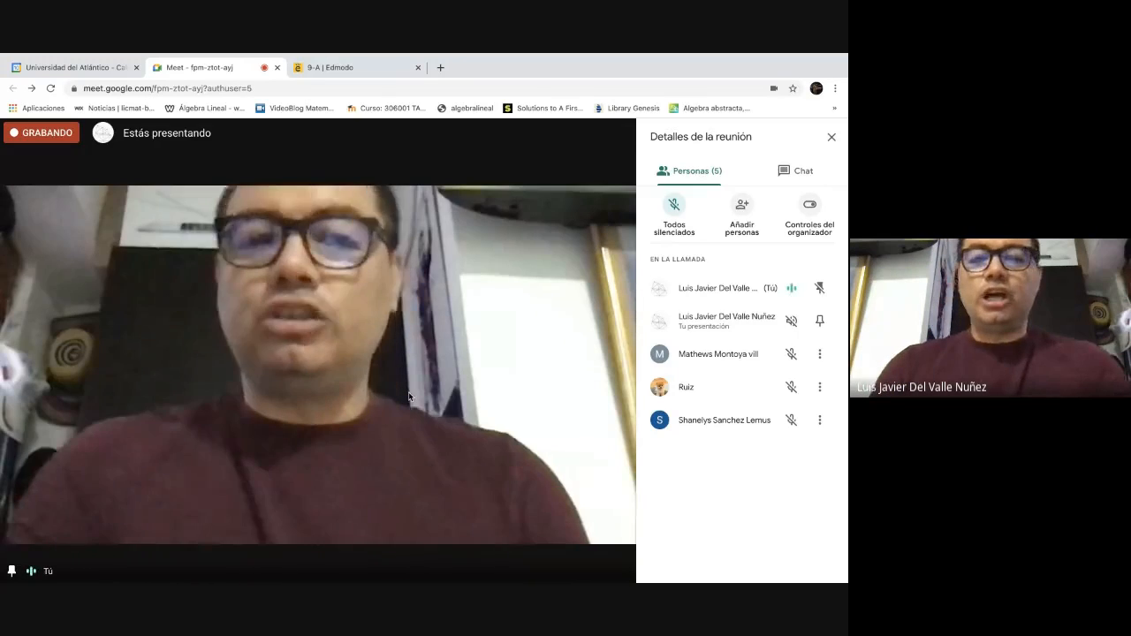
pyautogui.moveTo(527, 54)
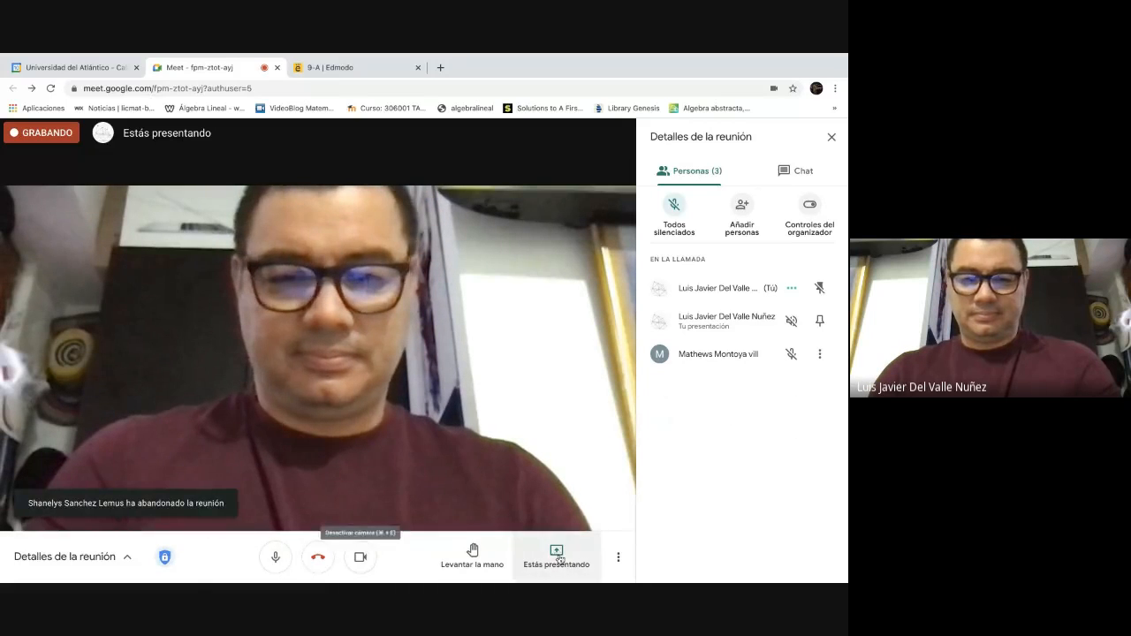
pyautogui.click(617, 557)
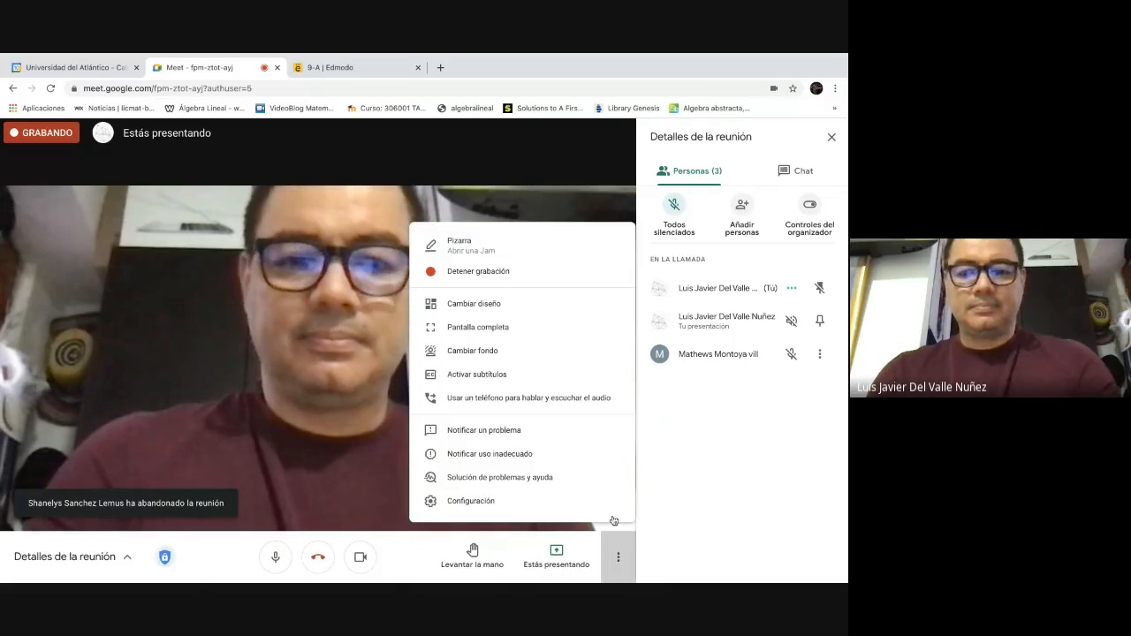
pyautogui.click(535, 264)
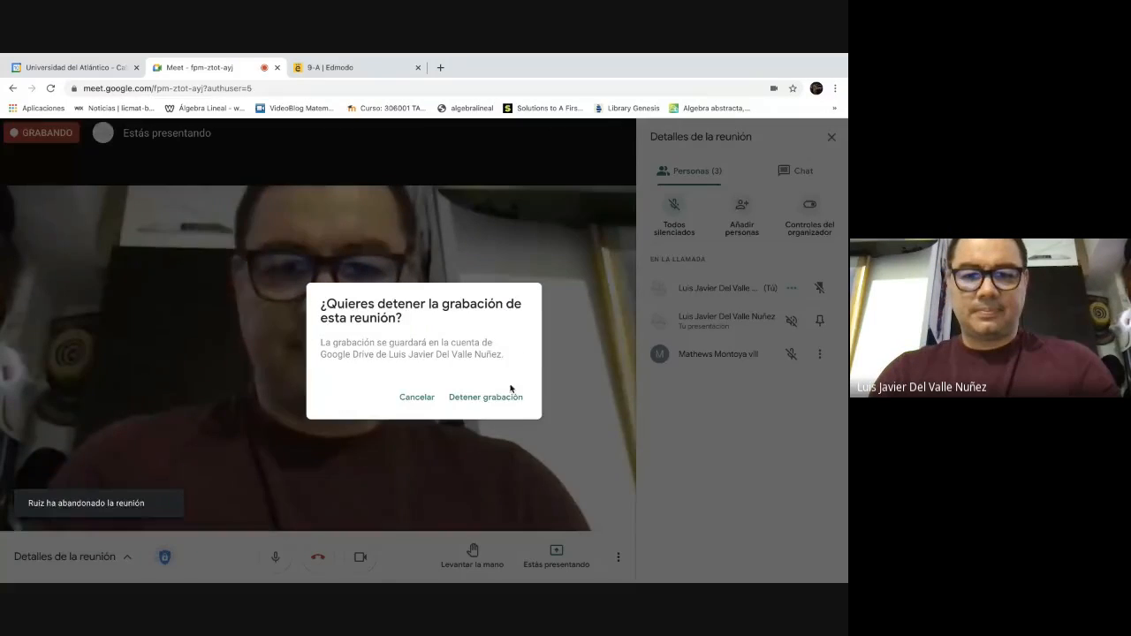